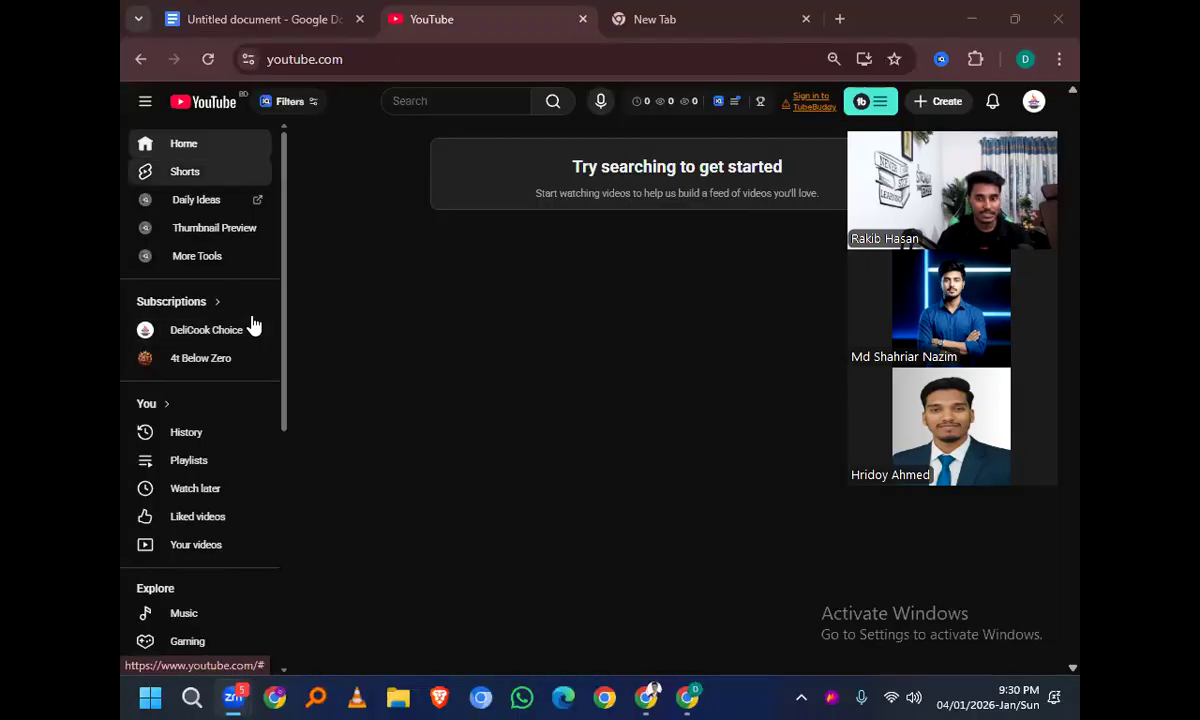
Visit the DeliCook Choice channel page, then open YouTube Studio in a new tab and switch to it.
left_click(1034, 101)
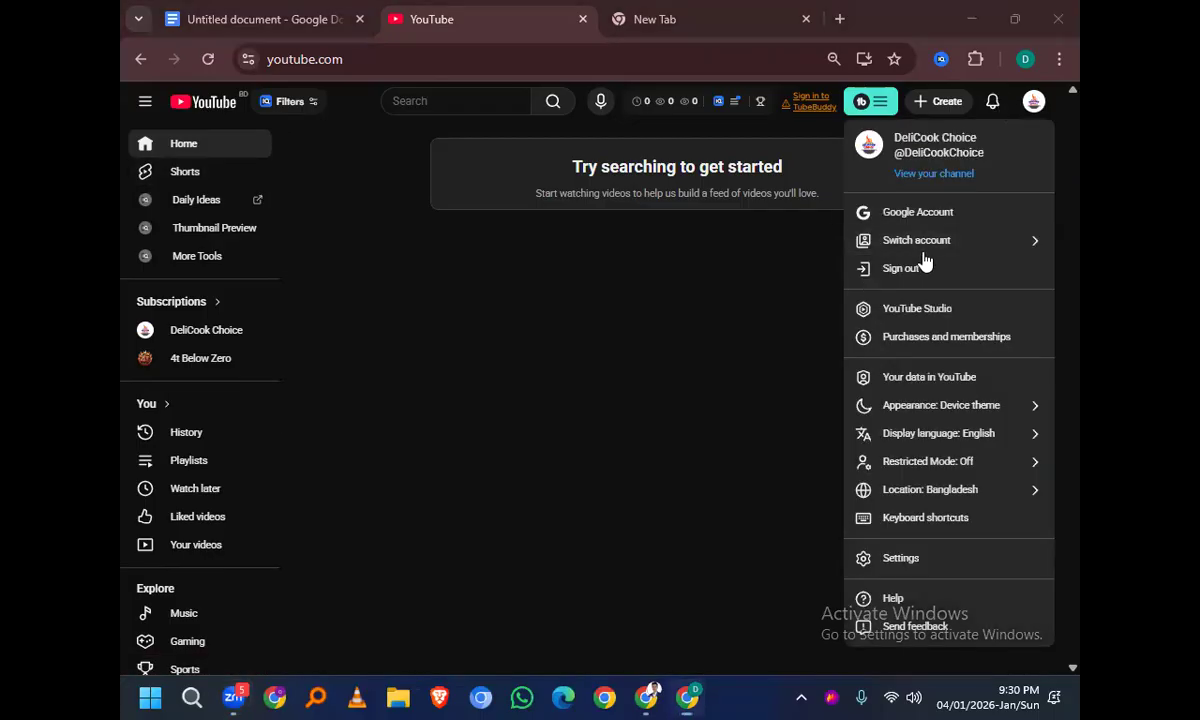
left_click(895, 173)
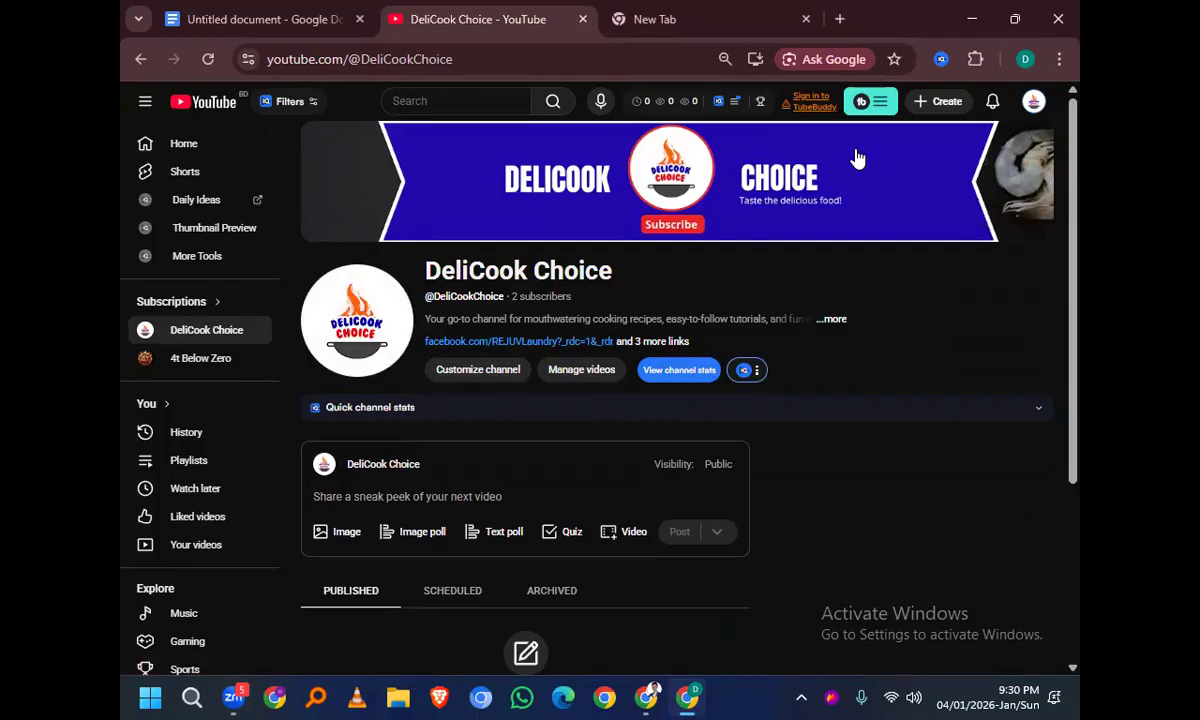
left_click(1034, 101)
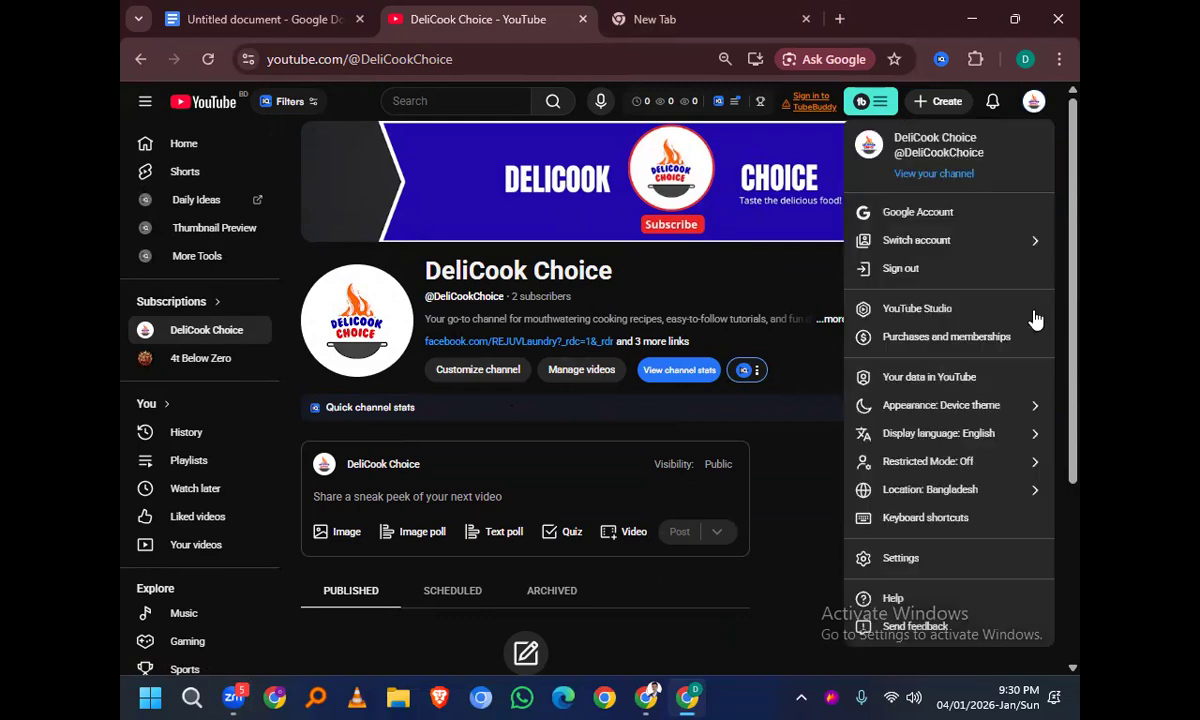
right_click(922, 310)
left_click(831, 326)
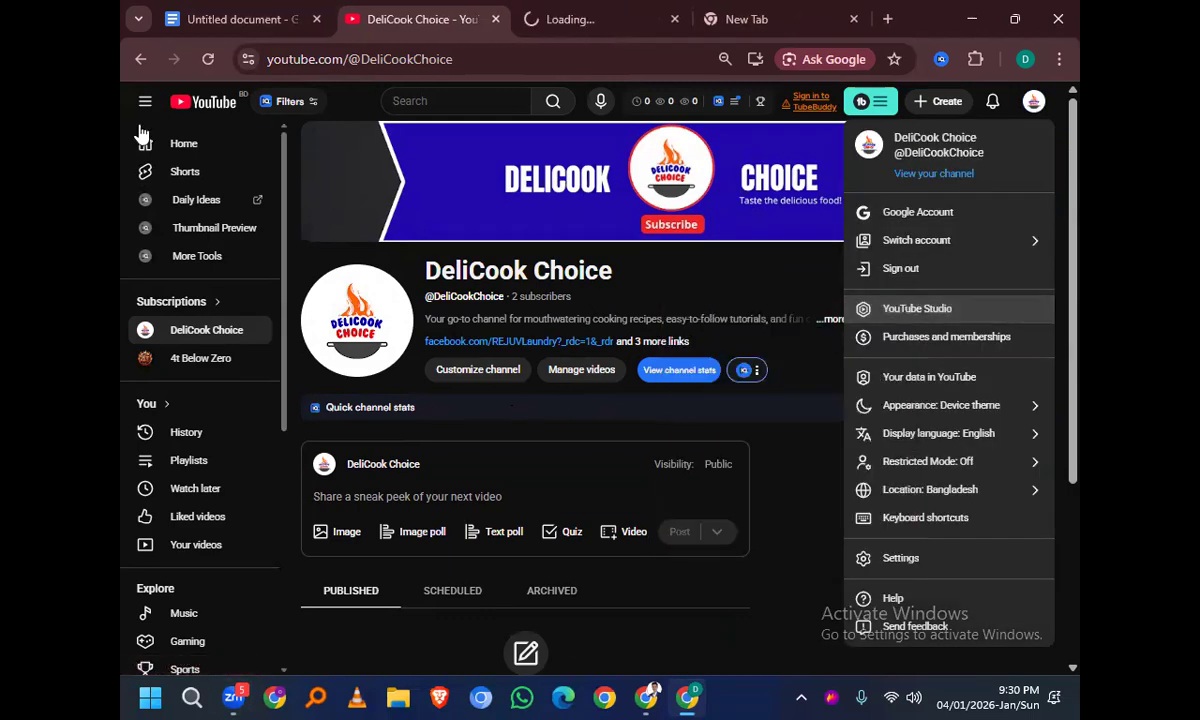
left_click(622, 10)
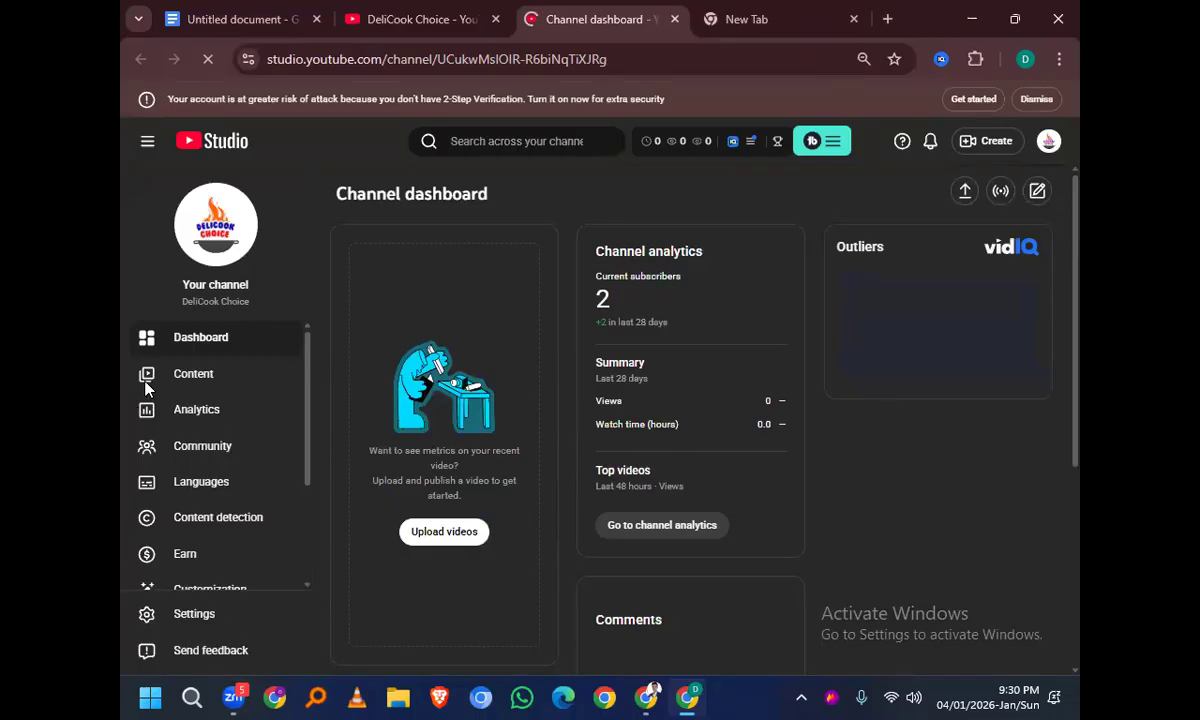
Bring up File Explorer from the taskbar showing This PC with drives C:, D: and E:.
left_click(397, 697)
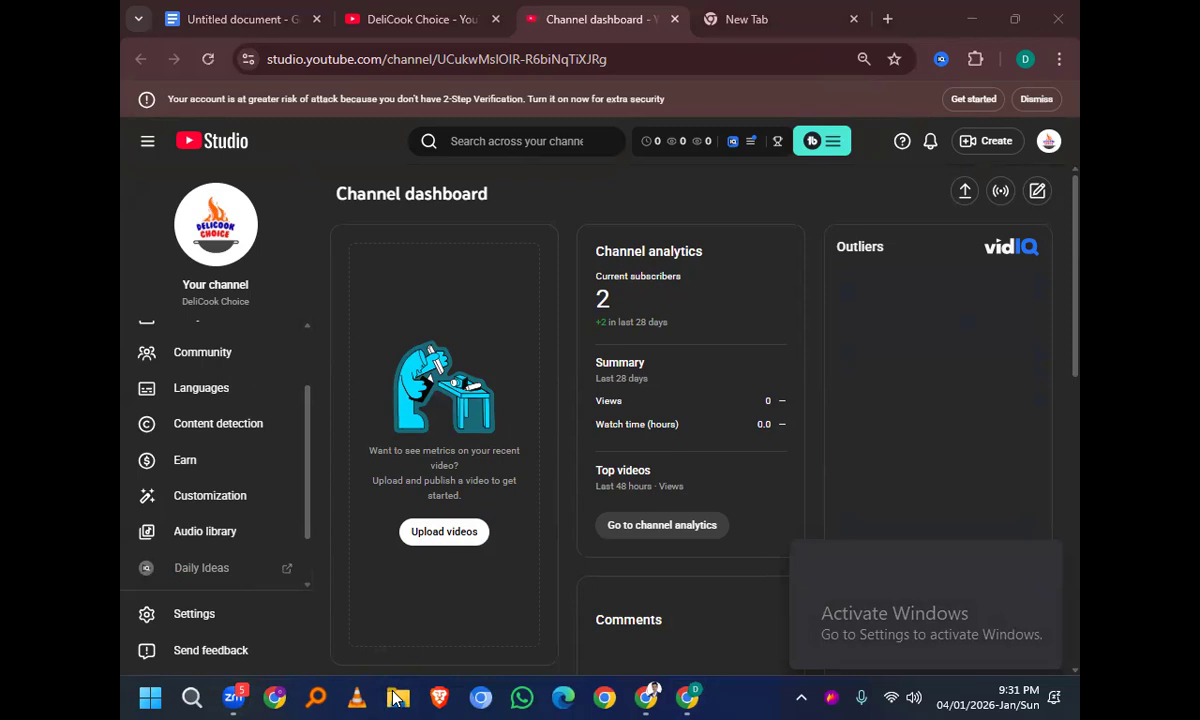
left_click(397, 697)
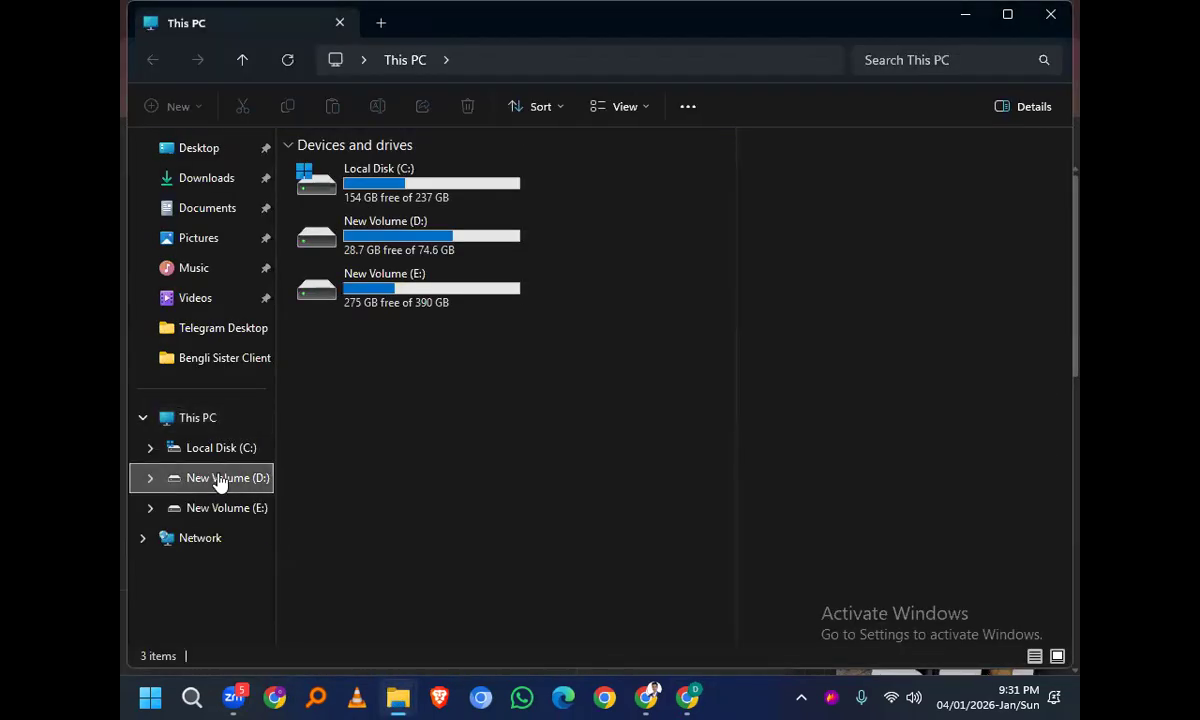
Select the Chicken Curry recipe MP4 in D:\Capcut Videos, then return to the Studio window.
left_click(220, 478)
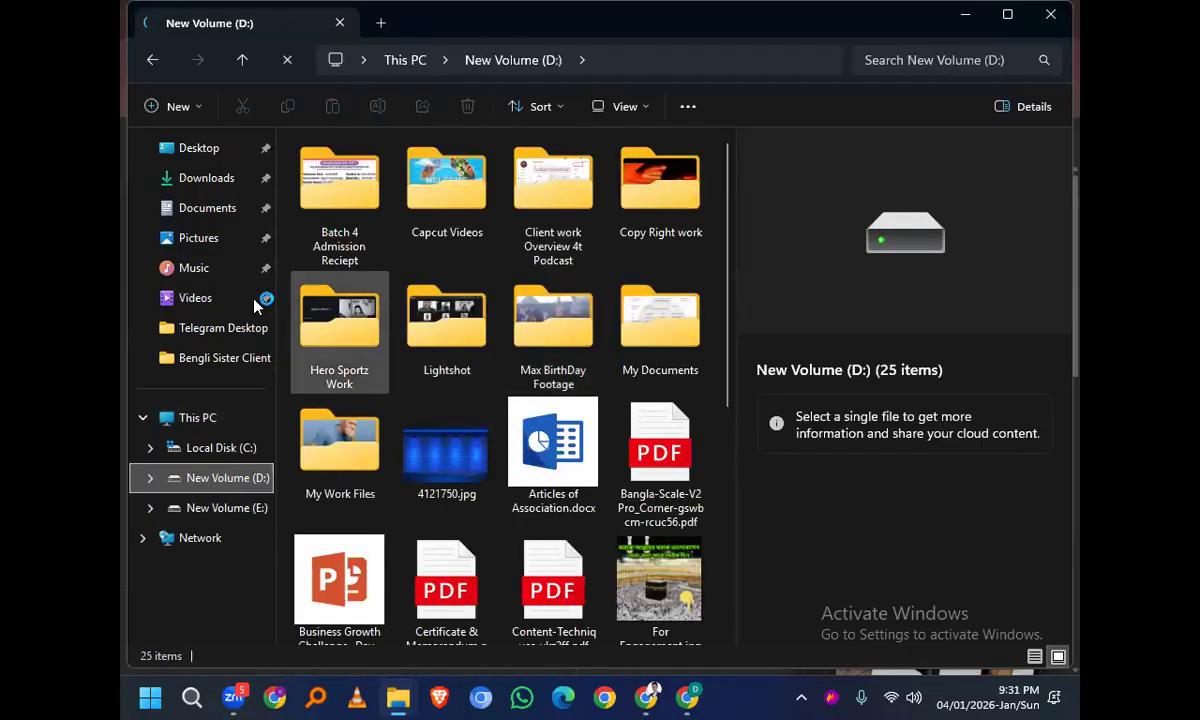
left_click(436, 226)
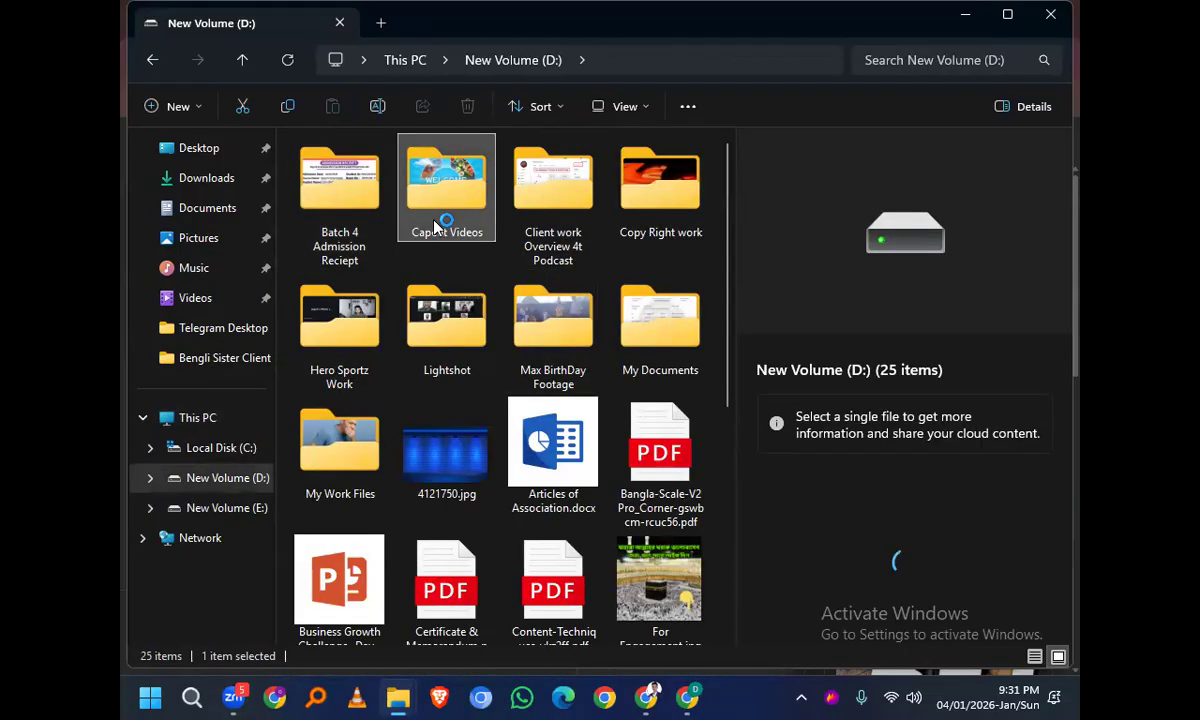
scroll(575, 375, "down", 3)
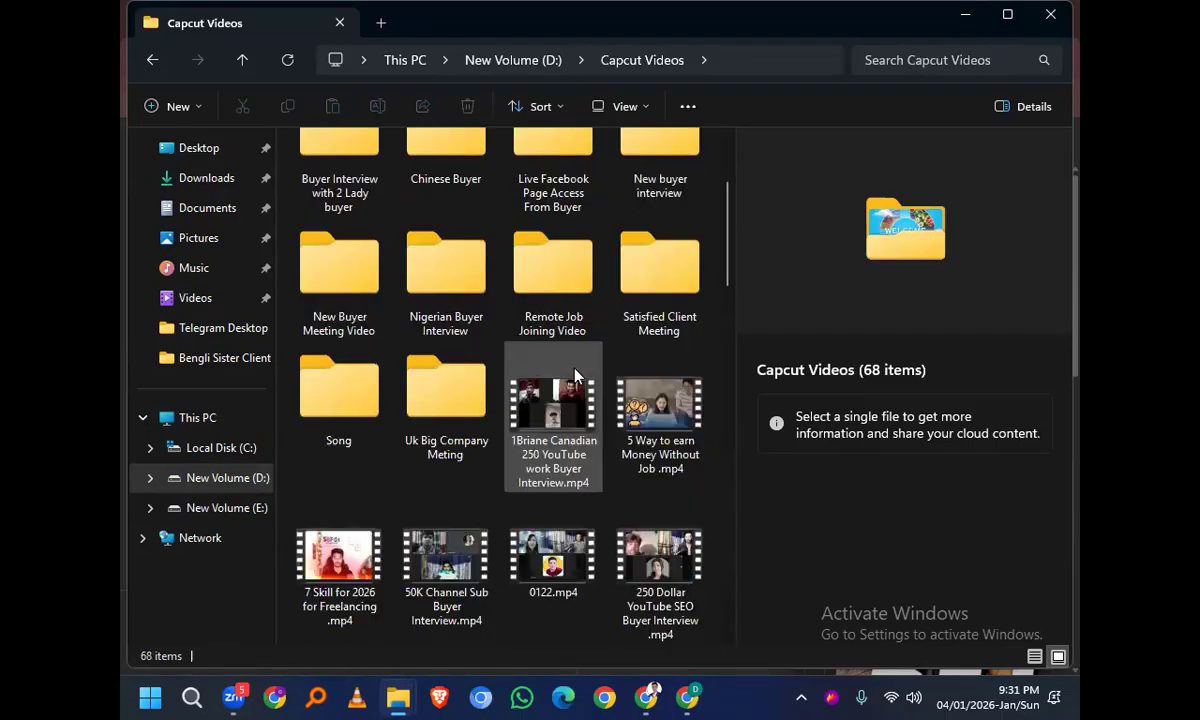
scroll(575, 375, "down", 6)
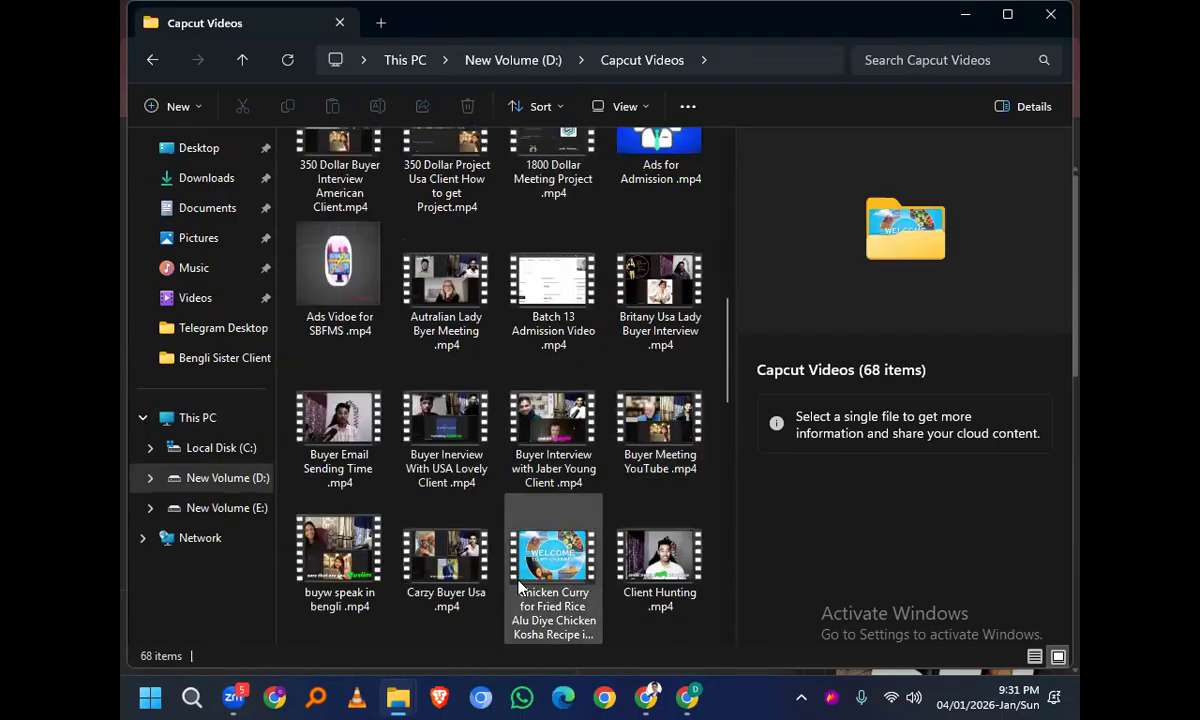
left_click(520, 588)
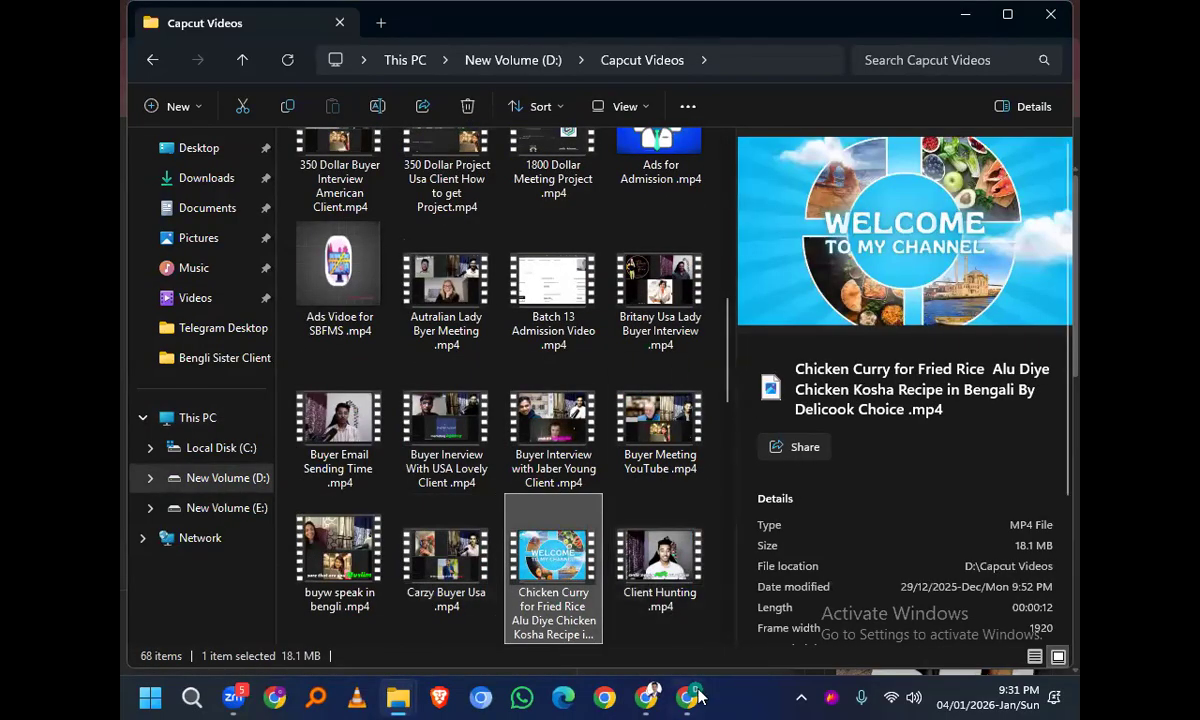
mouse_move(687, 697)
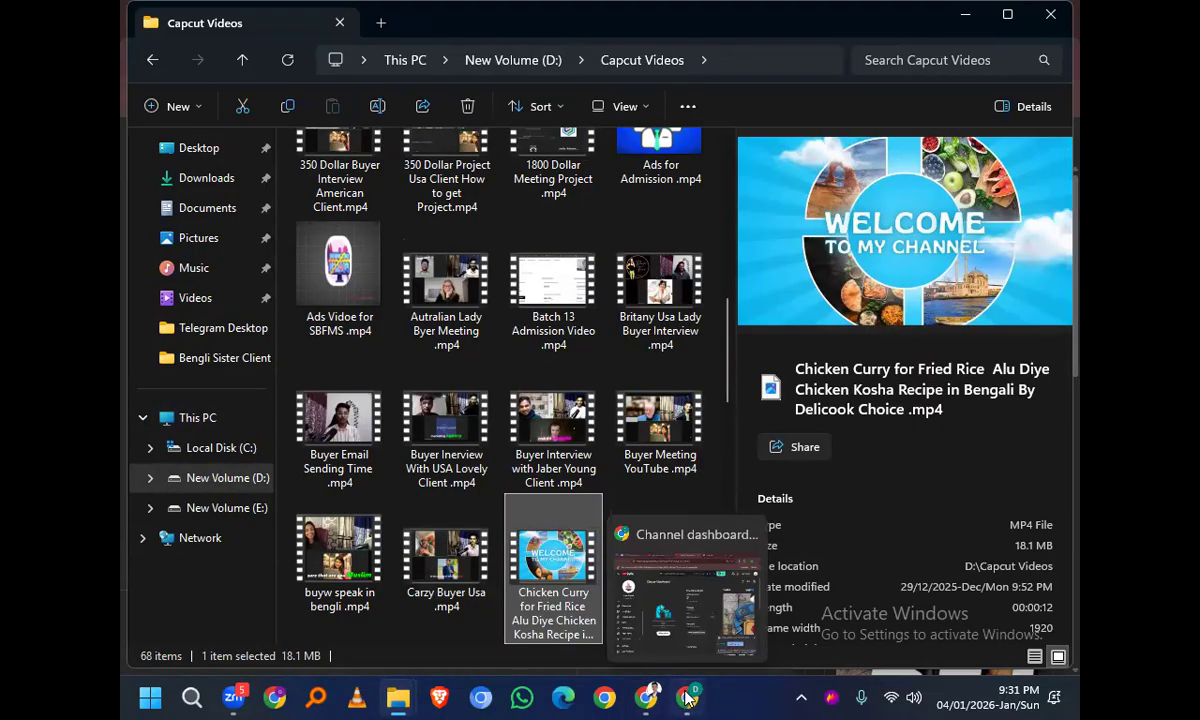
left_click(665, 559)
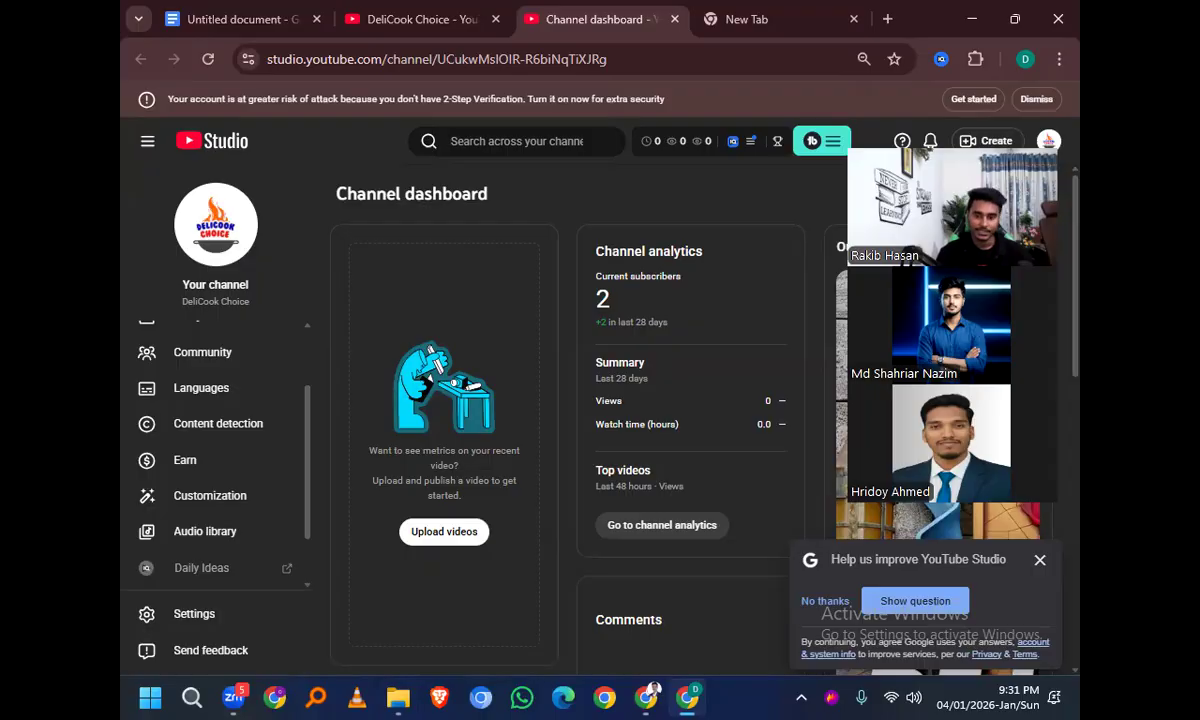
Highlight the DeliCook Choice label under Your channel, then switch to the empty New Tab.
left_click_drag(162, 302, 253, 312)
left_click(251, 312)
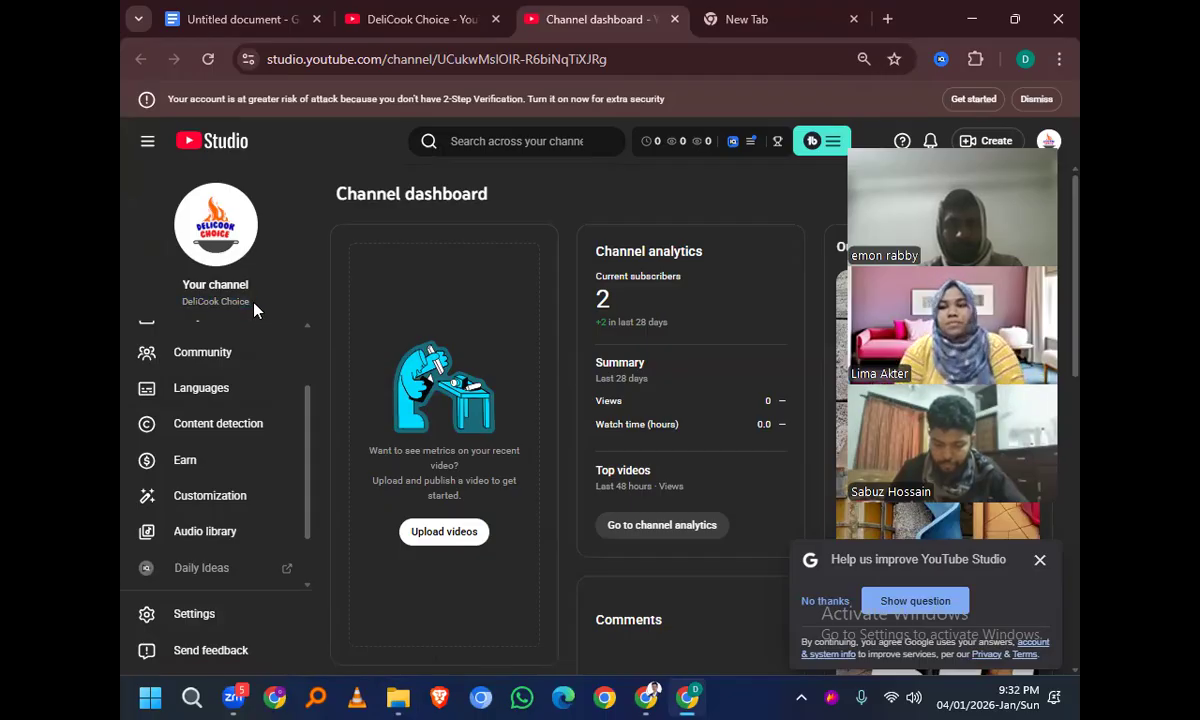
left_click_drag(252, 306, 181, 303)
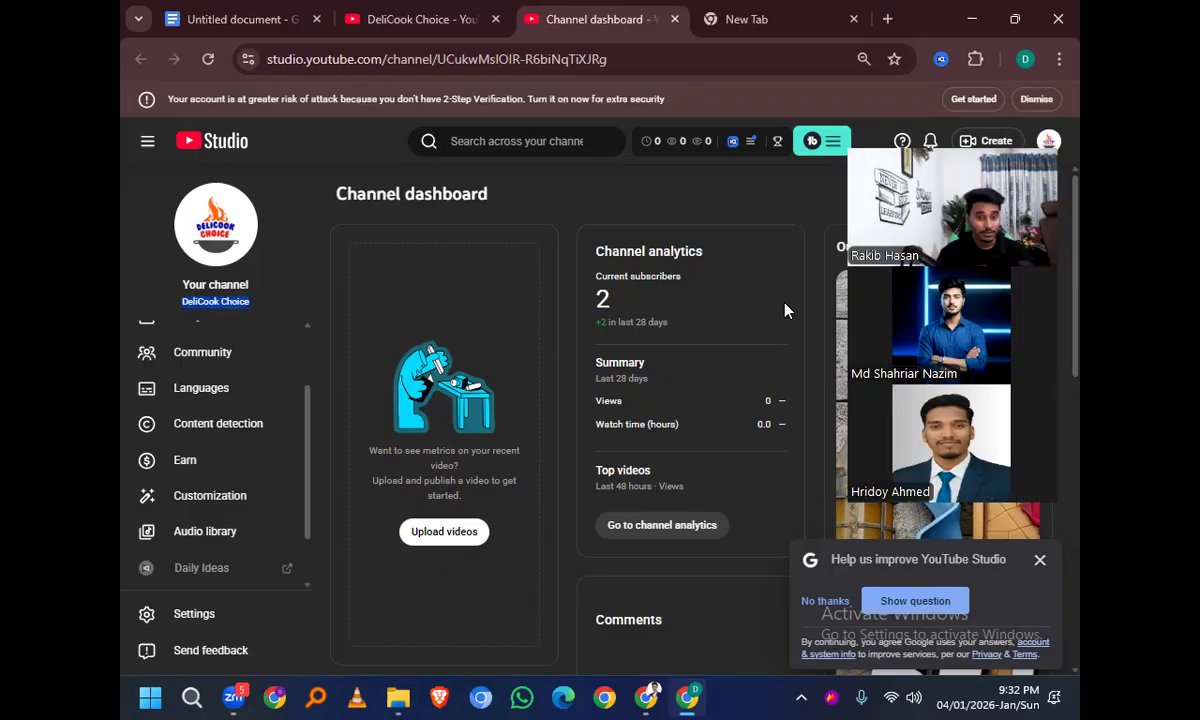
left_click(808, 12)
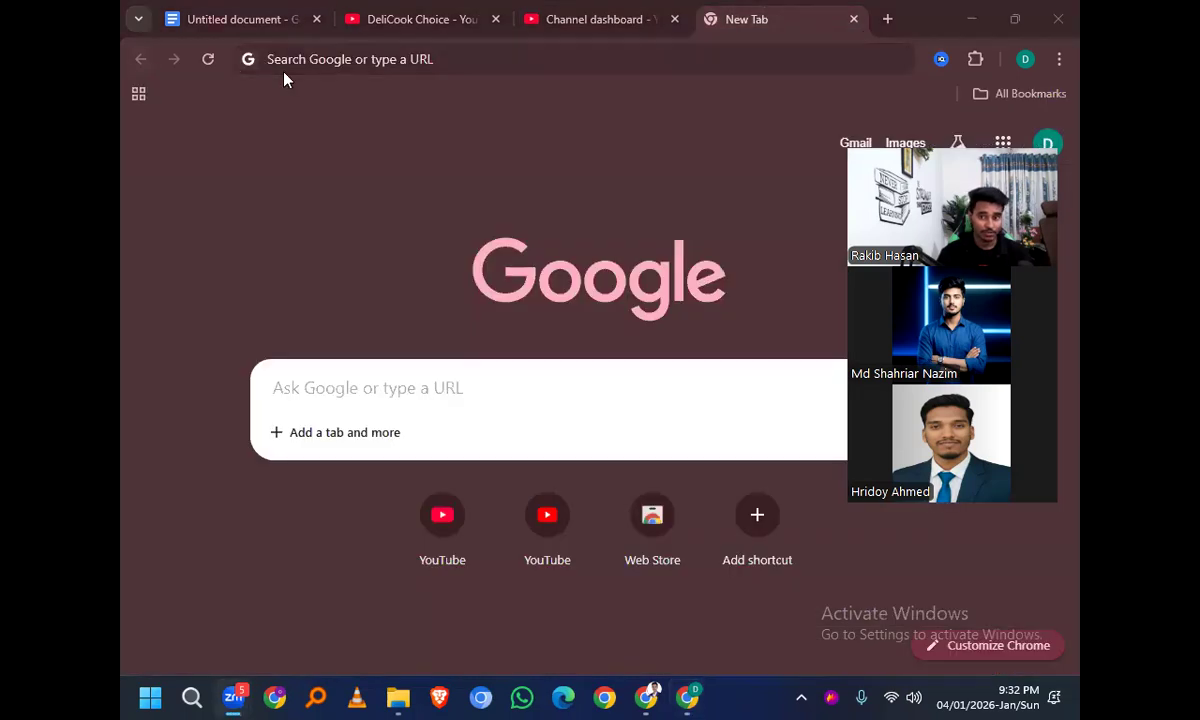
Check the installed extensions and search Google for 'vidiq extension'.
left_click(975, 59)
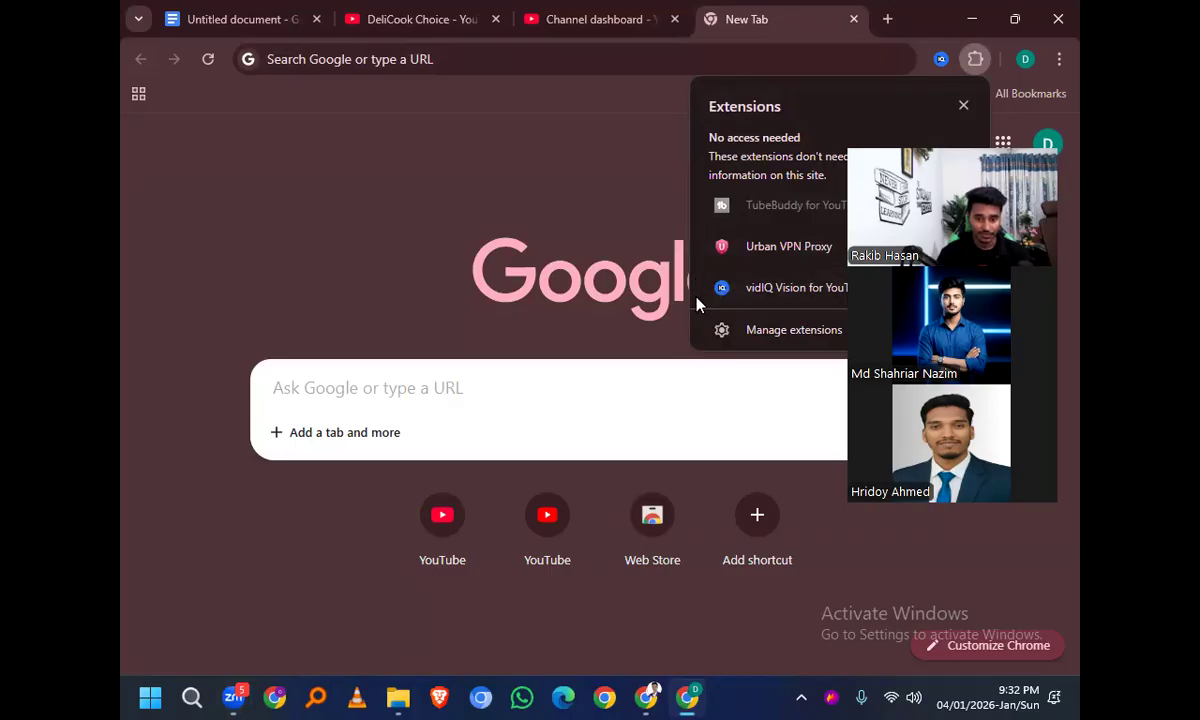
left_click(352, 60)
left_click(372, 57)
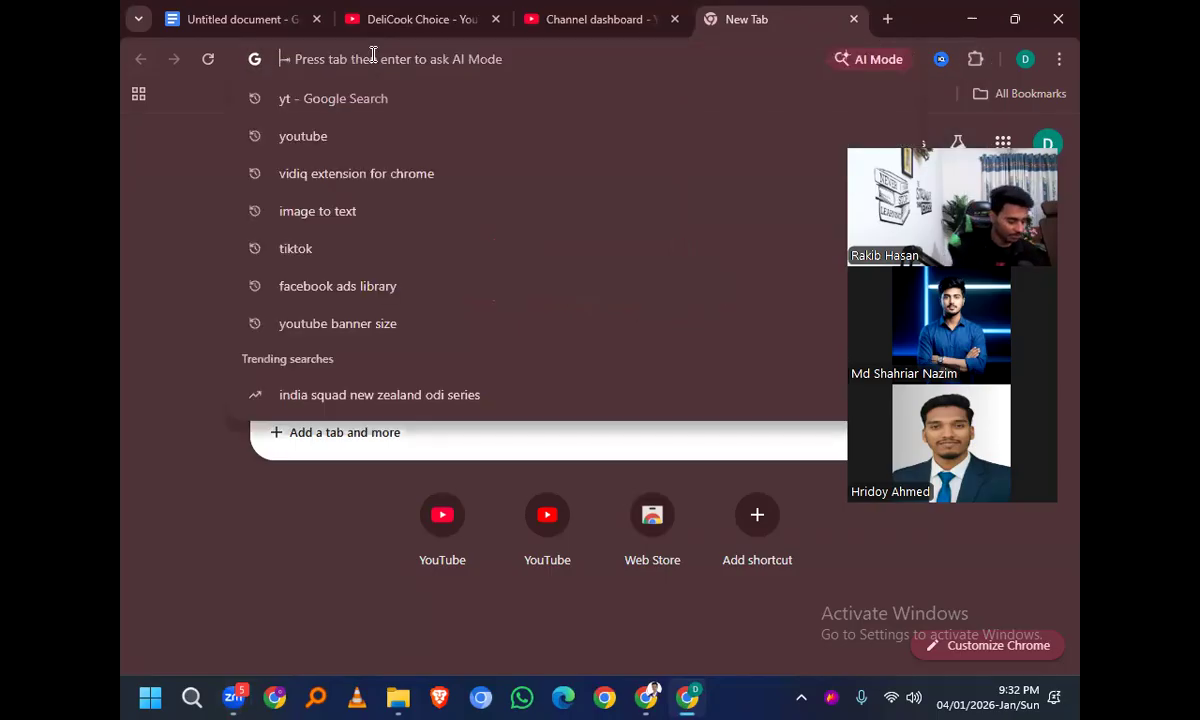
type("Vid")
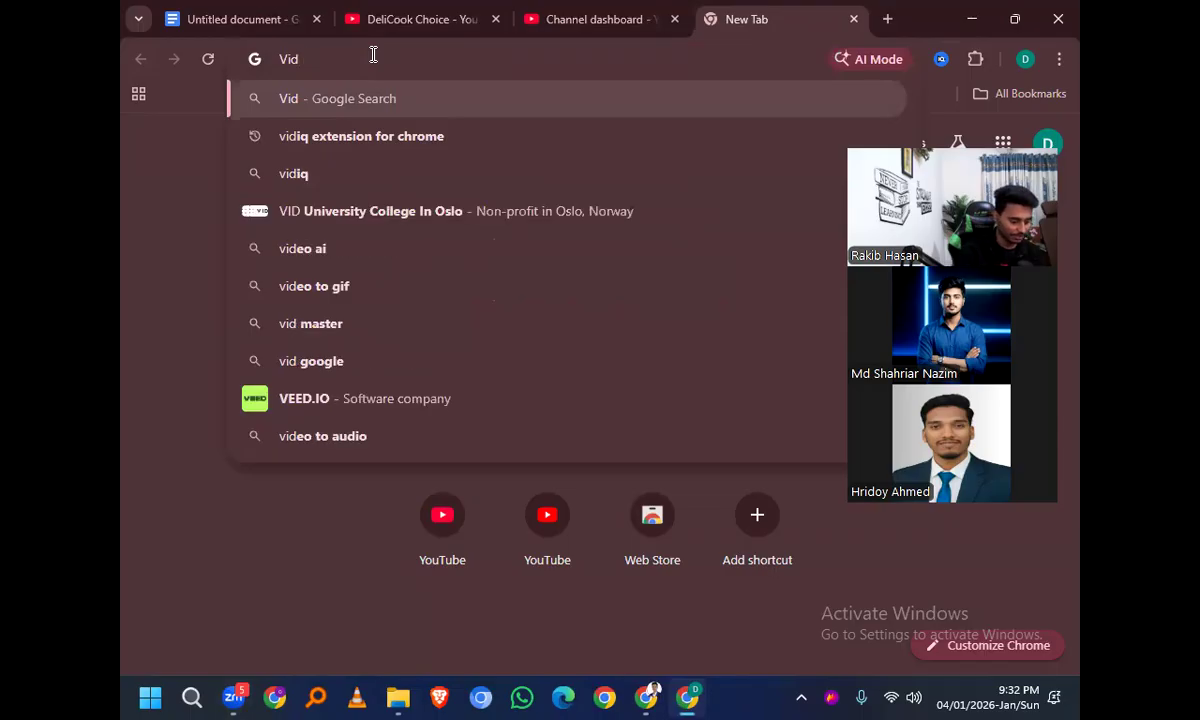
type(" Ig")
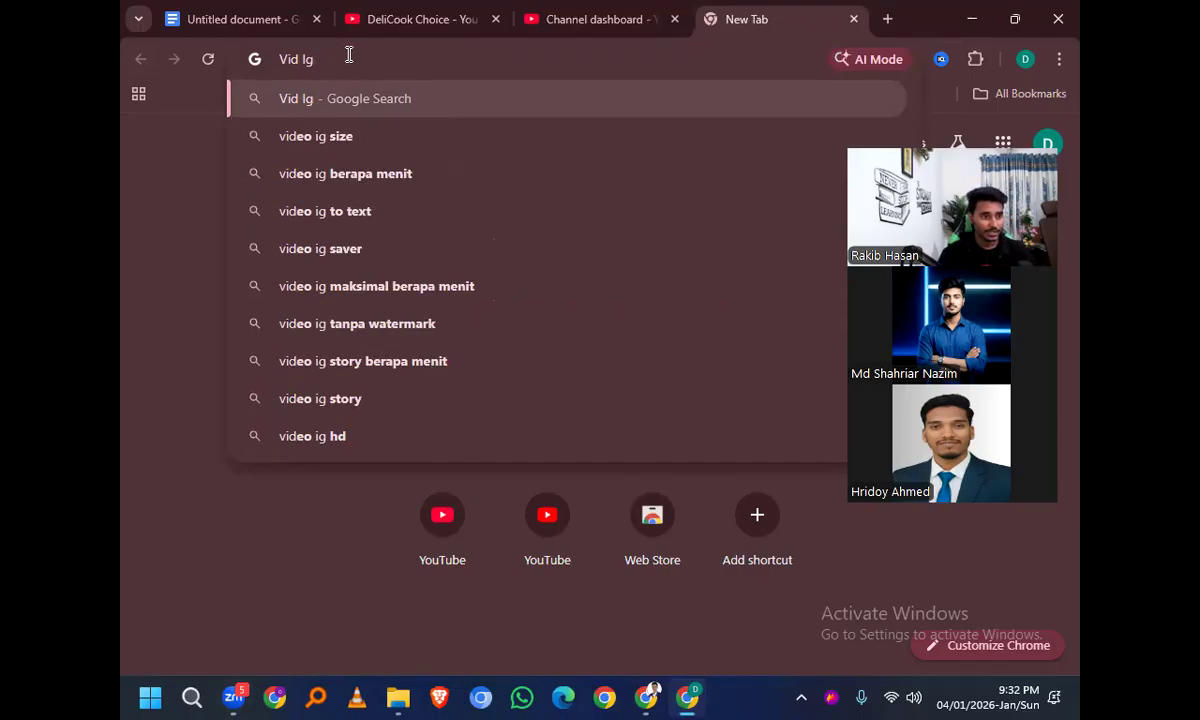
key("ctrl+2")
key("ctrl+4")
left_click(418, 58)
key("BackSpace")
type("q")
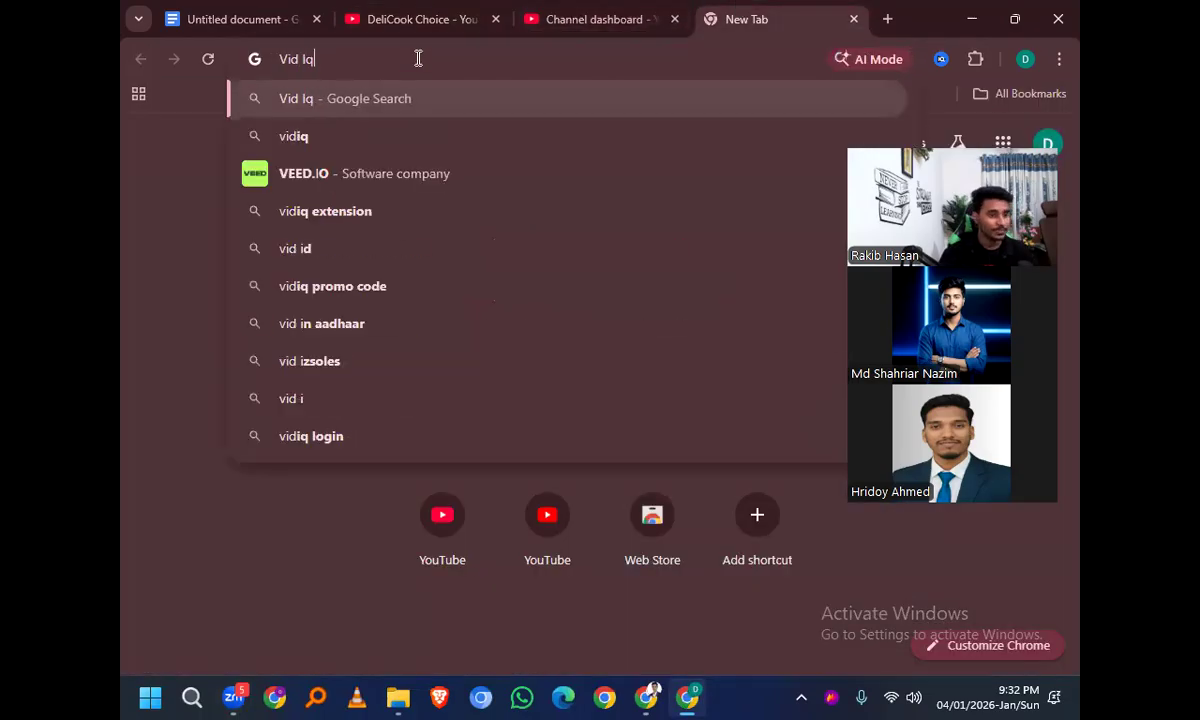
key("Down")
key("Down")
key("Return")
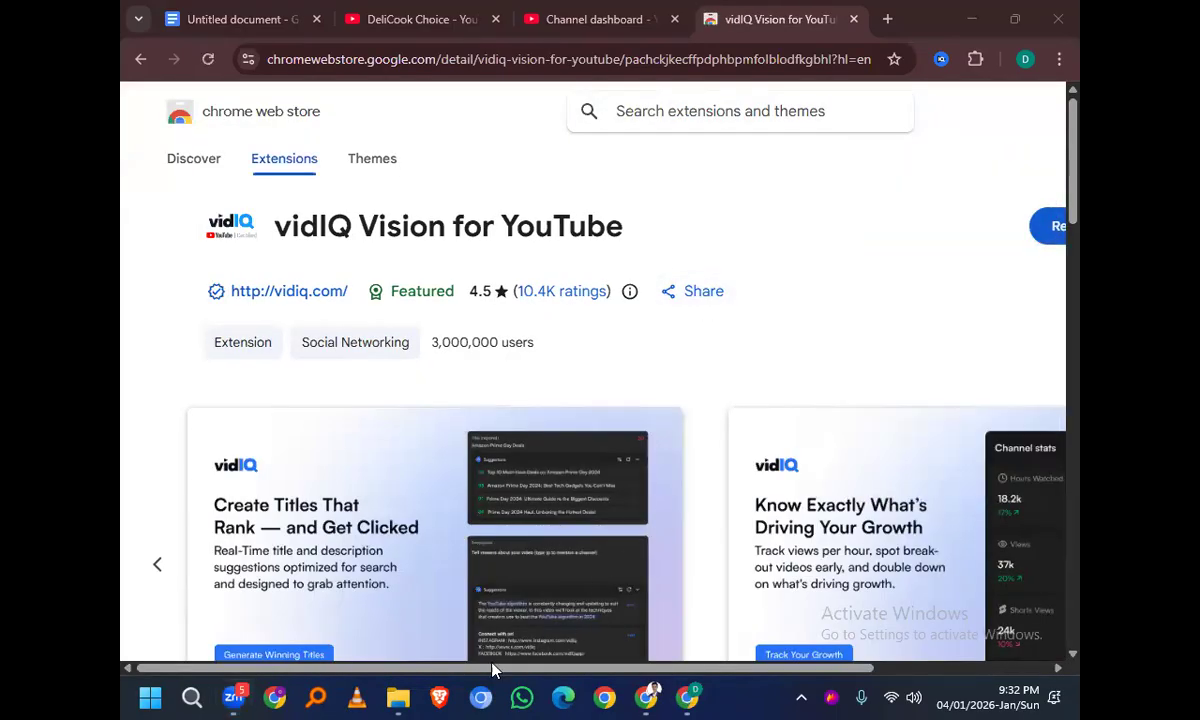
Zoom out the vidIQ Vision Web Store page, then go back to the search results.
scroll(494, 672, "right", 3)
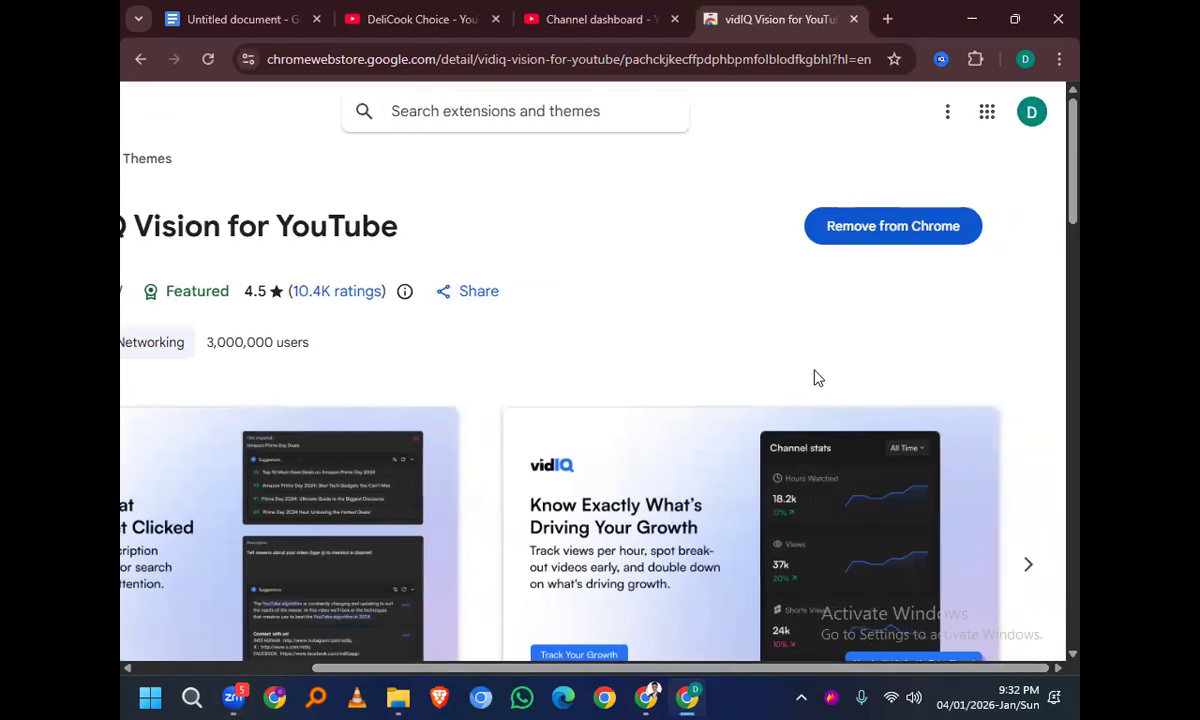
key("ctrl+minus")
key("ctrl+minus")
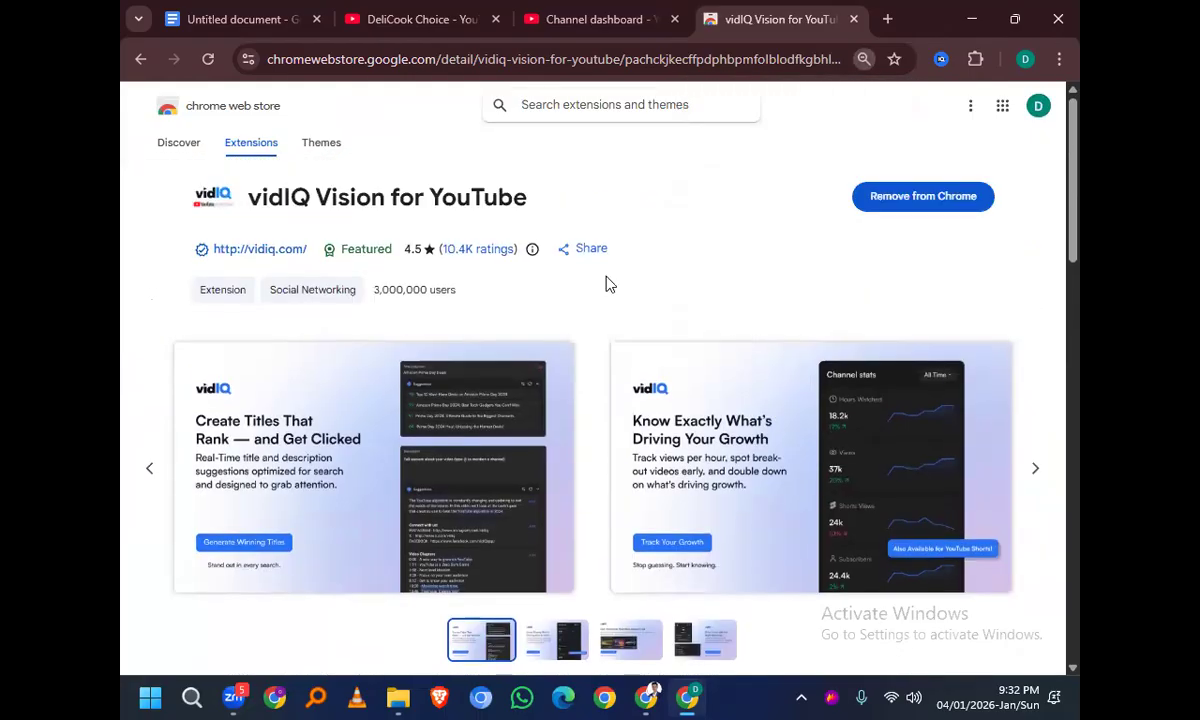
key("alt+Left")
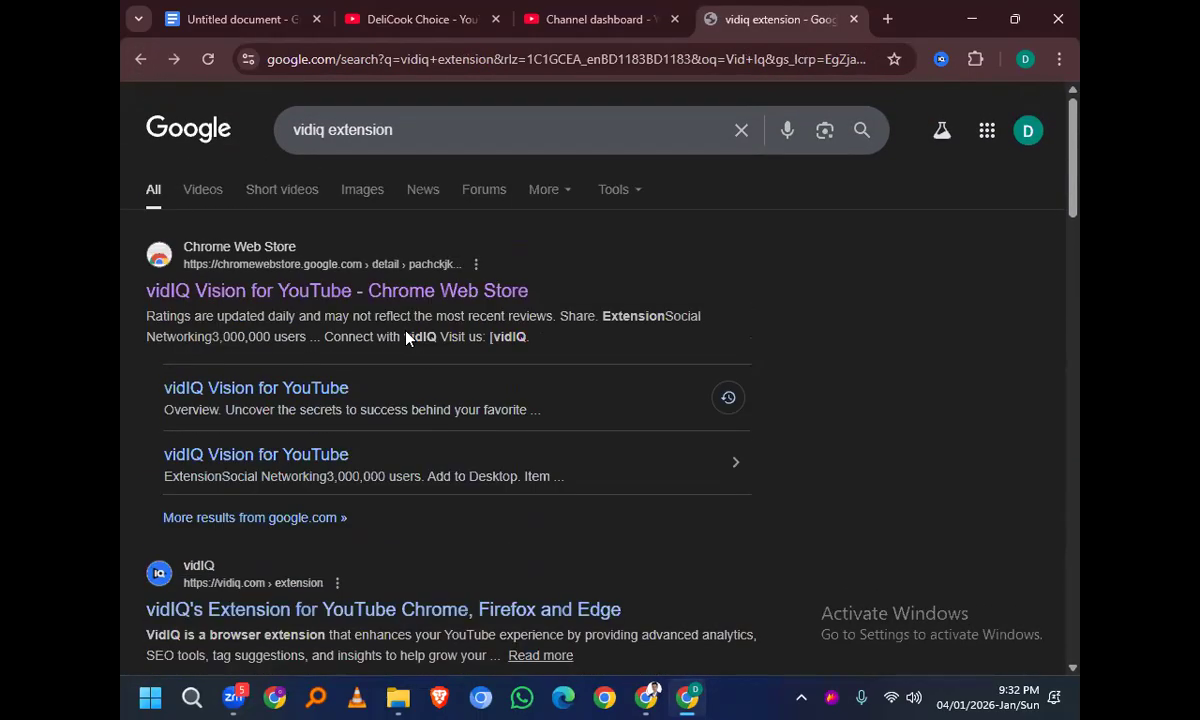
Search Google for 'Tube Buddy', glance at the sponsored TubeBuddy site, and return to results.
left_click(887, 16)
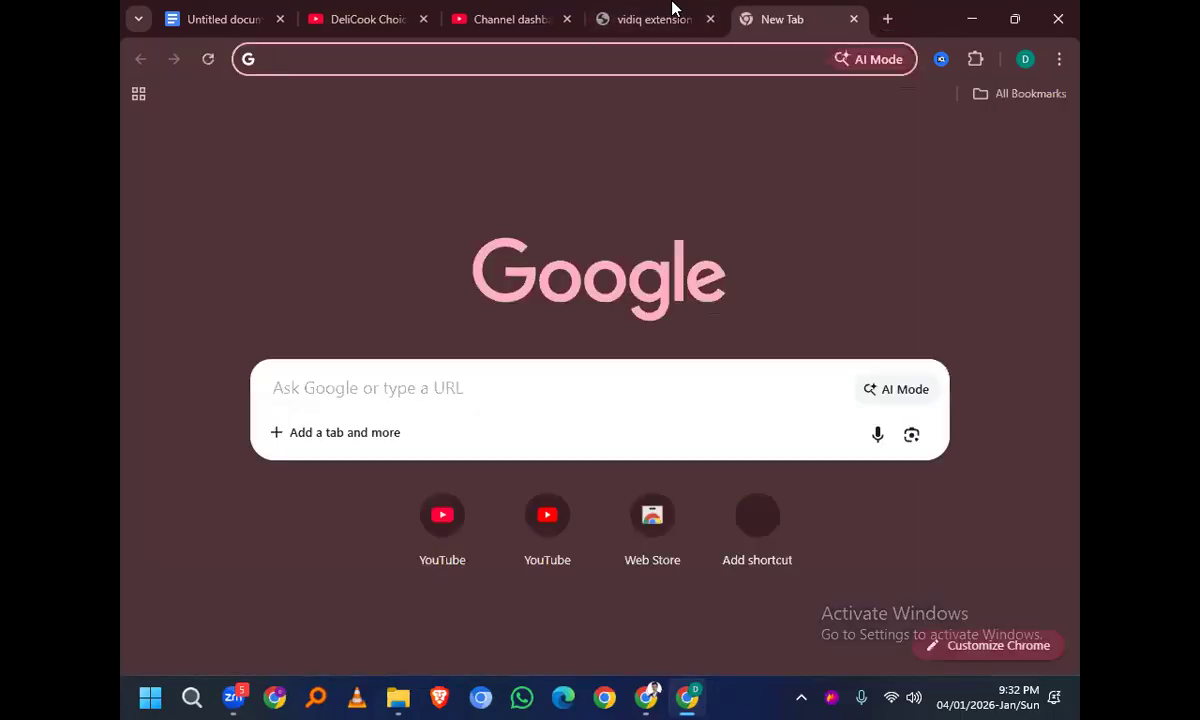
left_click(652, 19)
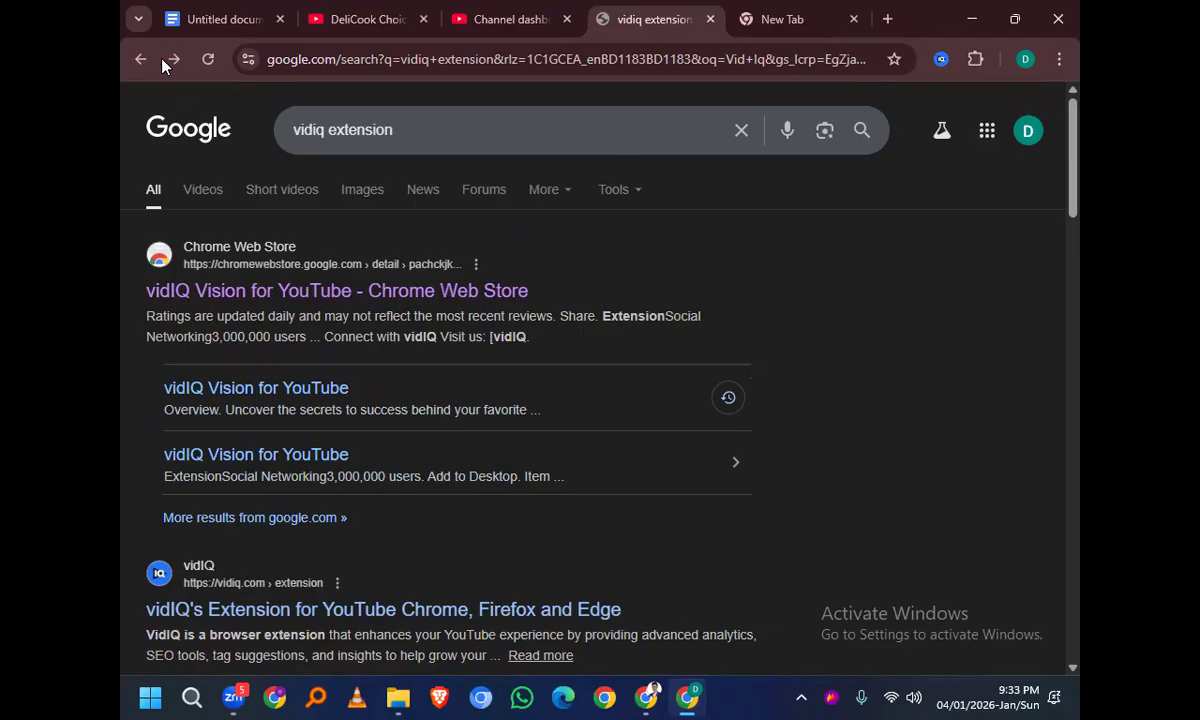
left_click(741, 130)
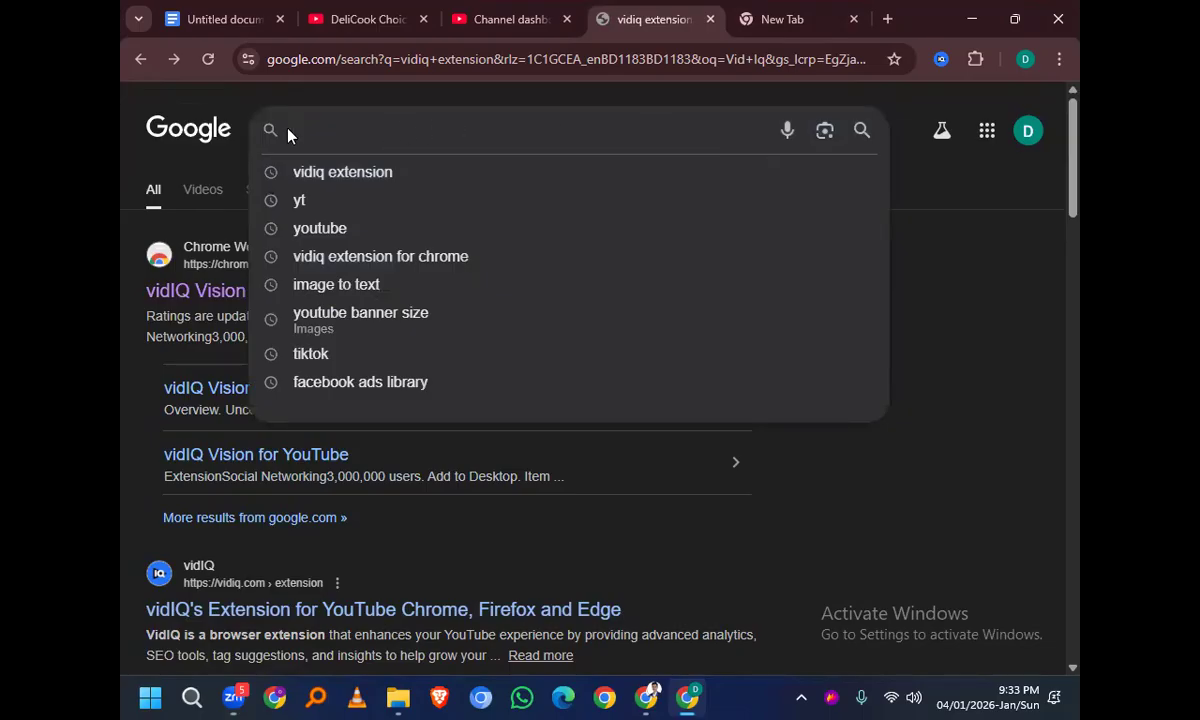
type("Tube Buddy")
key("Return")
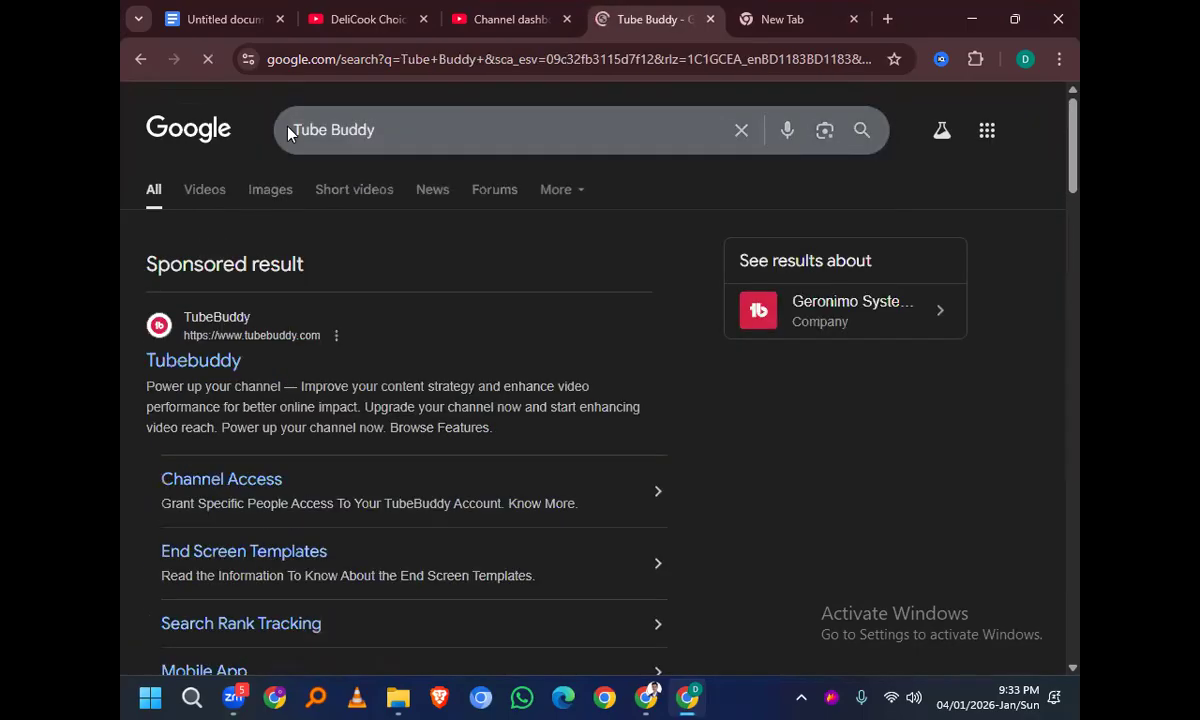
left_click(211, 374)
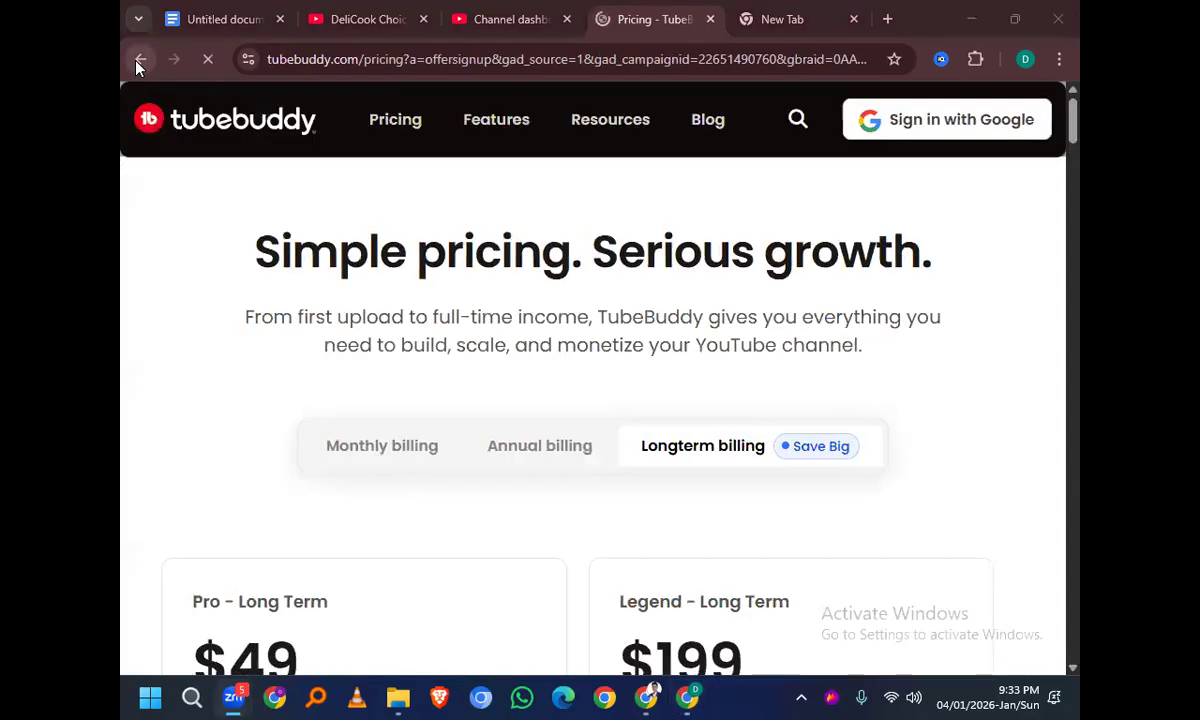
left_click(140, 58)
scroll(163, 437, "down", 4)
scroll(163, 437, "down", 1)
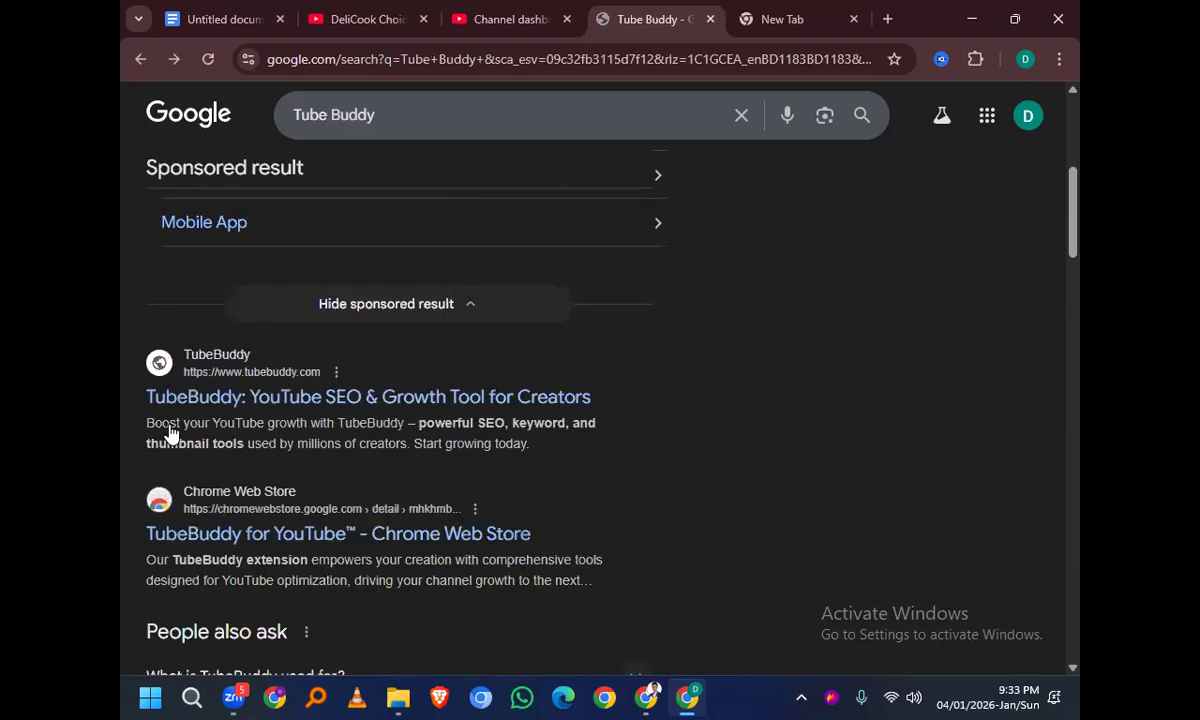
Open the TubeBuddy for YouTube store listing and pin TubeBuddy in the Extensions menu.
left_click(281, 513)
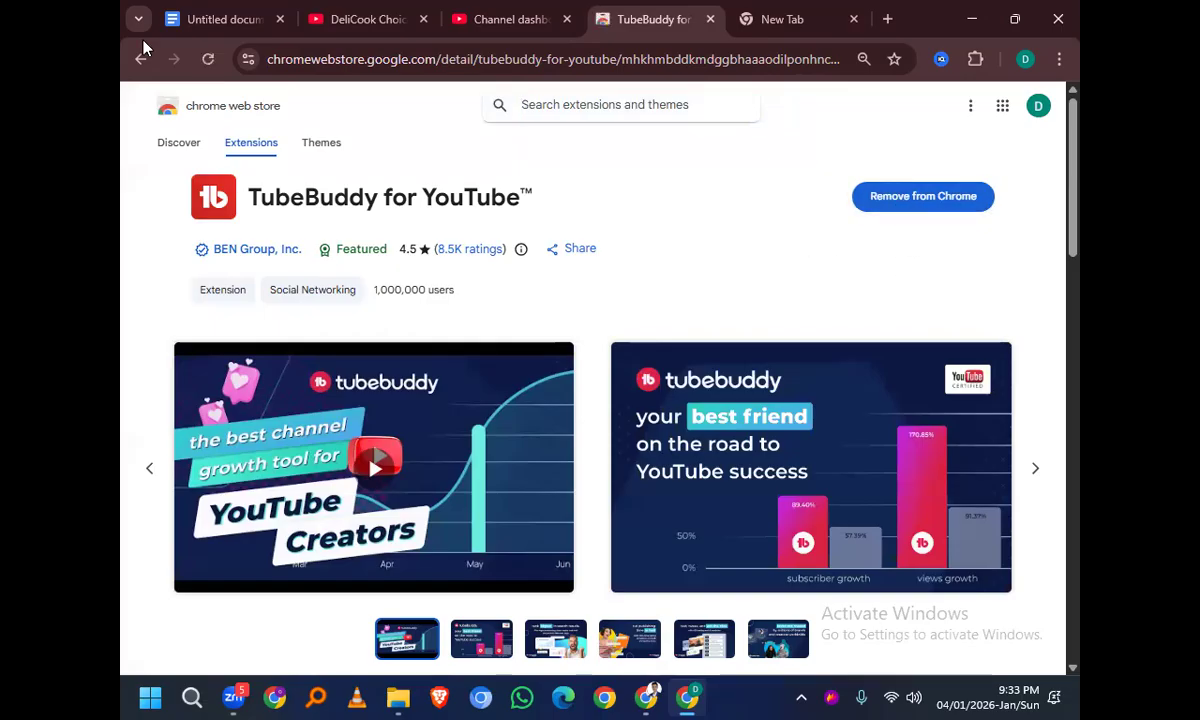
left_click(975, 59)
left_click(908, 205)
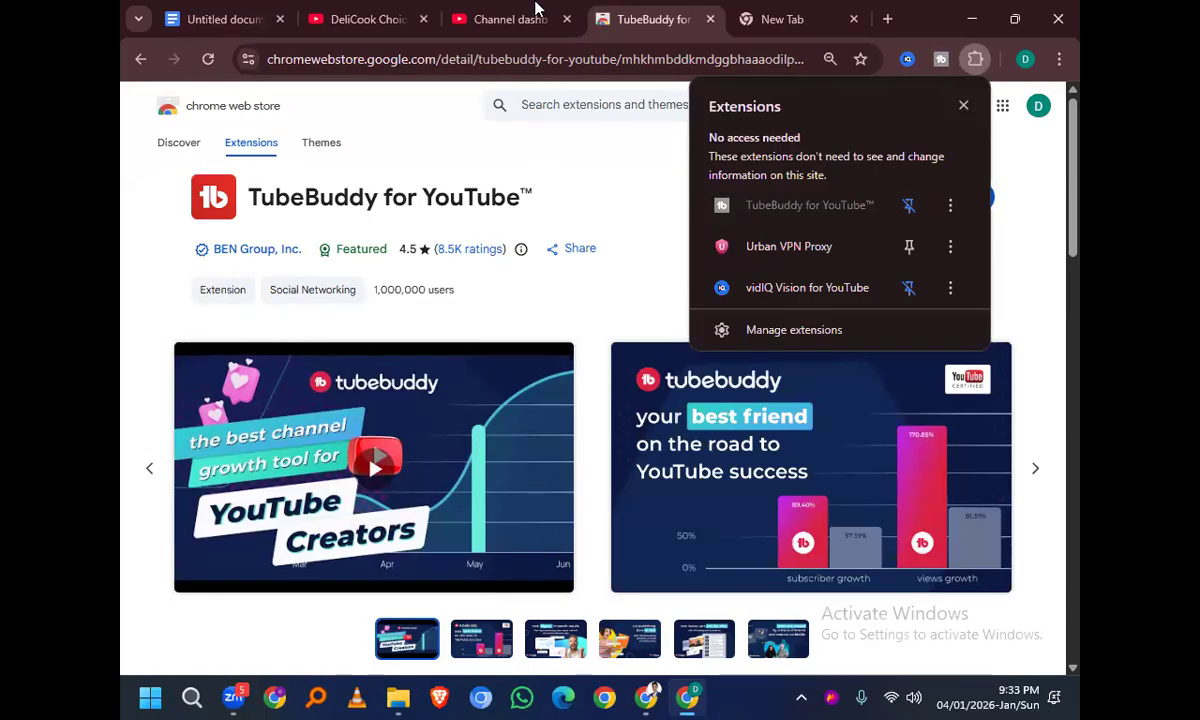
left_click(510, 19)
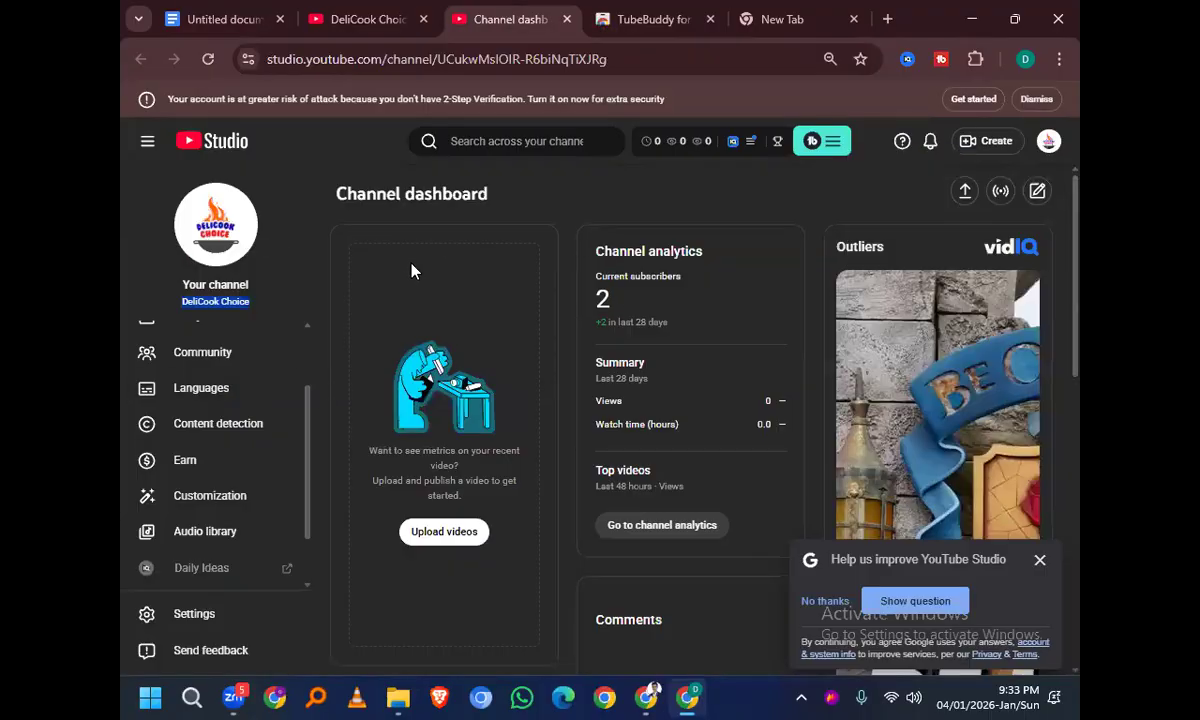
Start a video upload from the Studio header, then switch to the Google New Tab page.
left_click(964, 192)
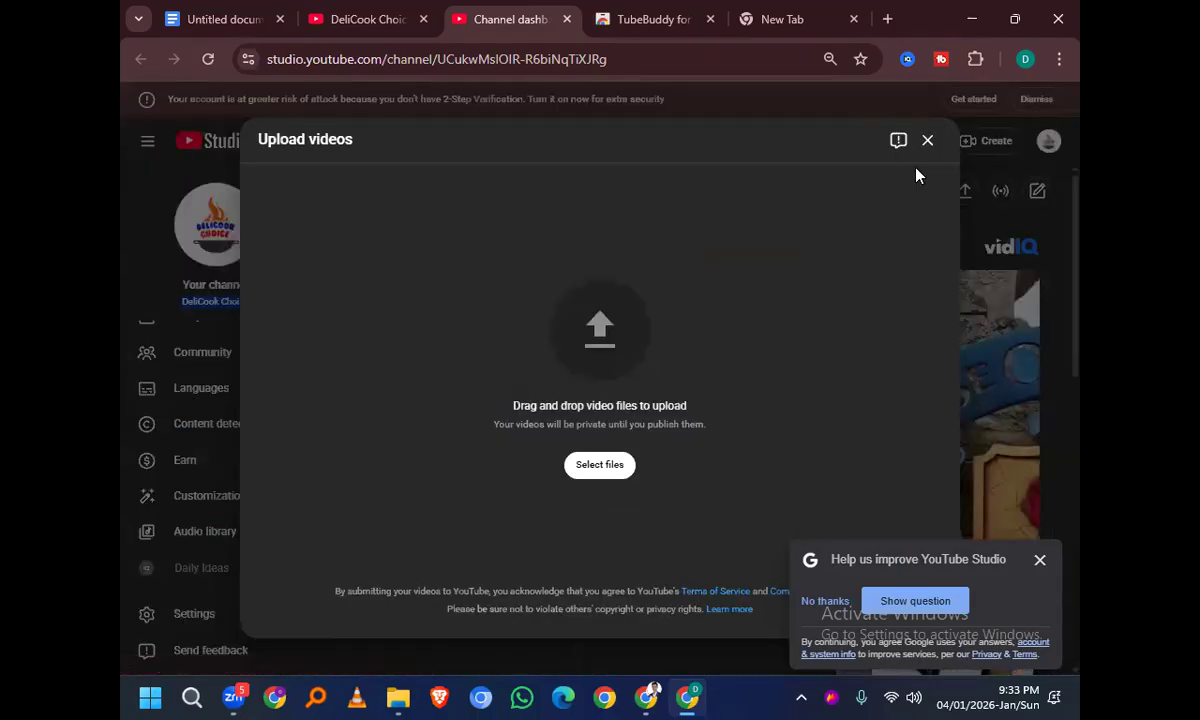
left_click(782, 19)
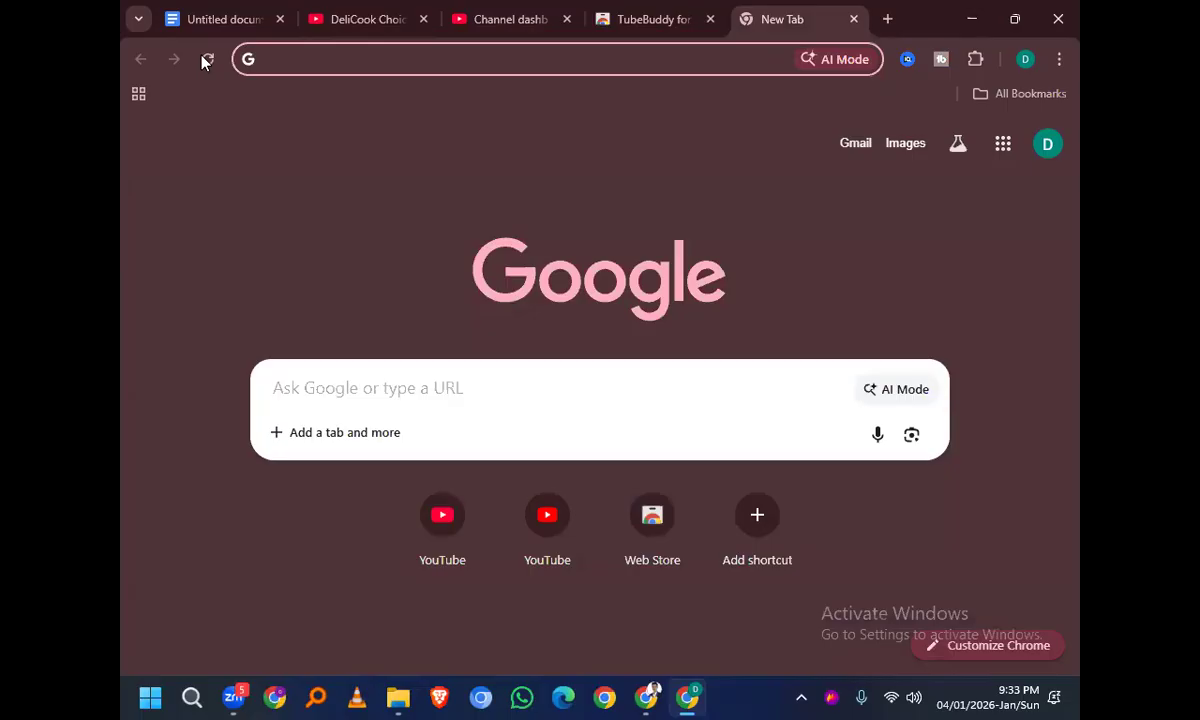
Search Google for 'Chatgpt' and open the ChatGPT homepage.
left_click(343, 66)
type("Chatgpt")
key("Return")
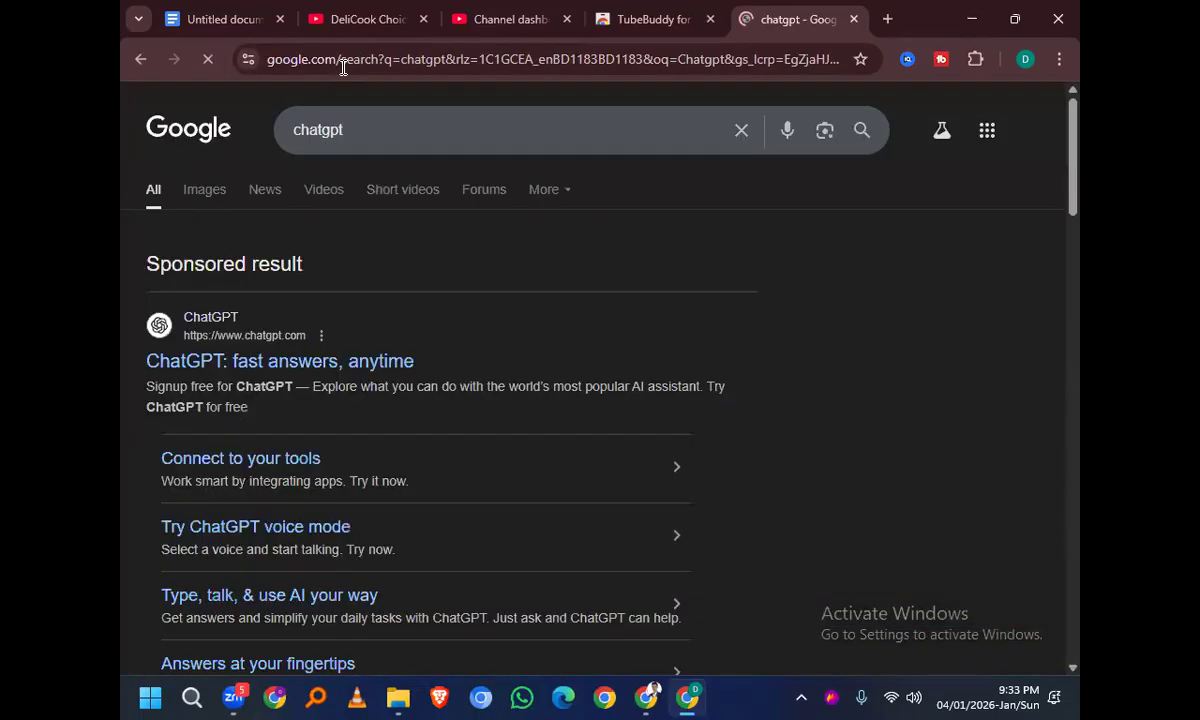
left_click(238, 362)
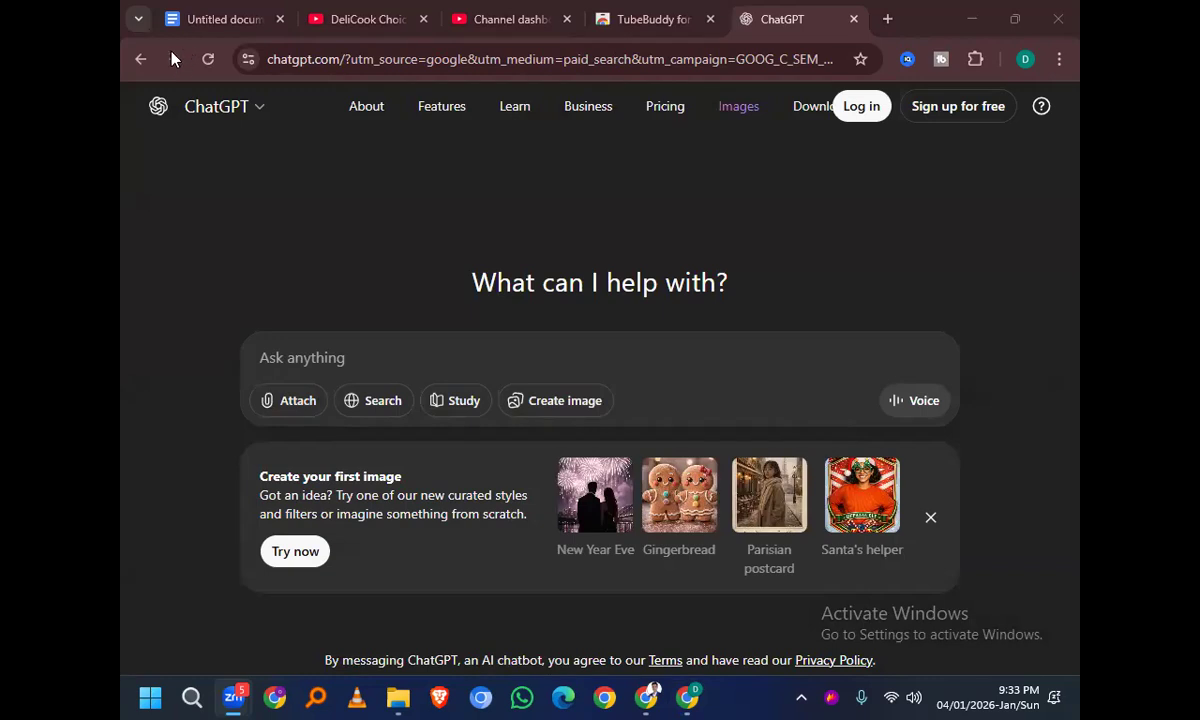
Return to the Studio upload window and open the Select files browser.
left_click(490, 8)
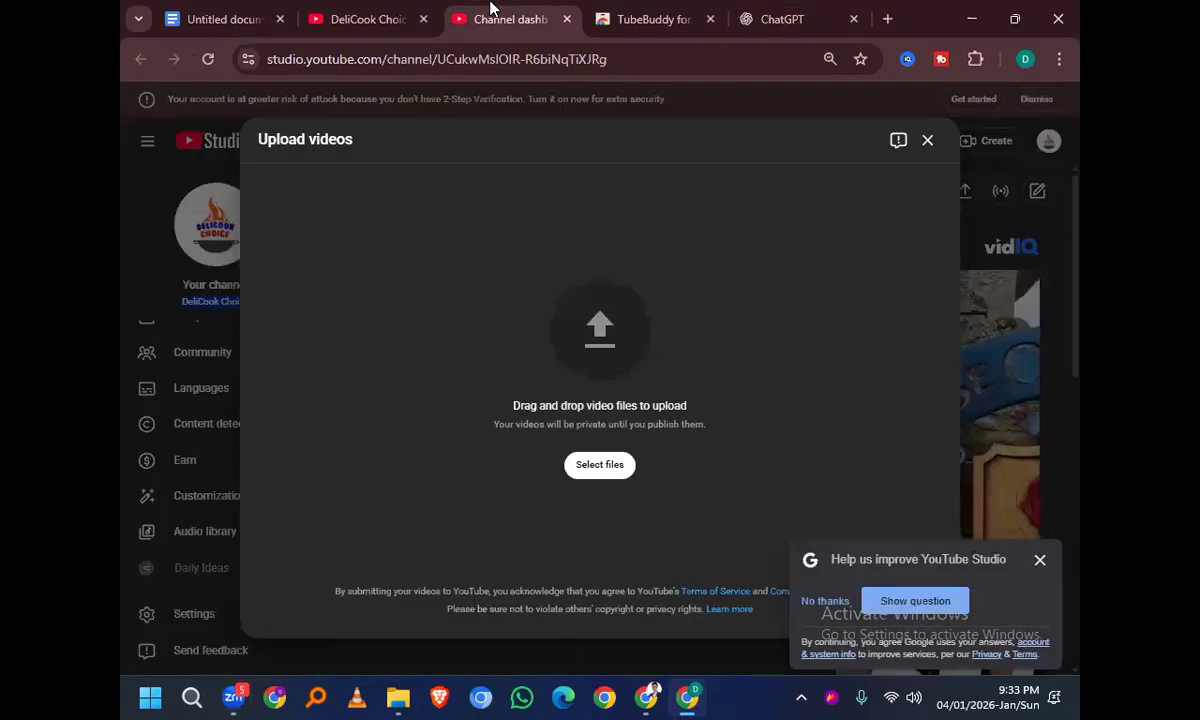
left_click(612, 476)
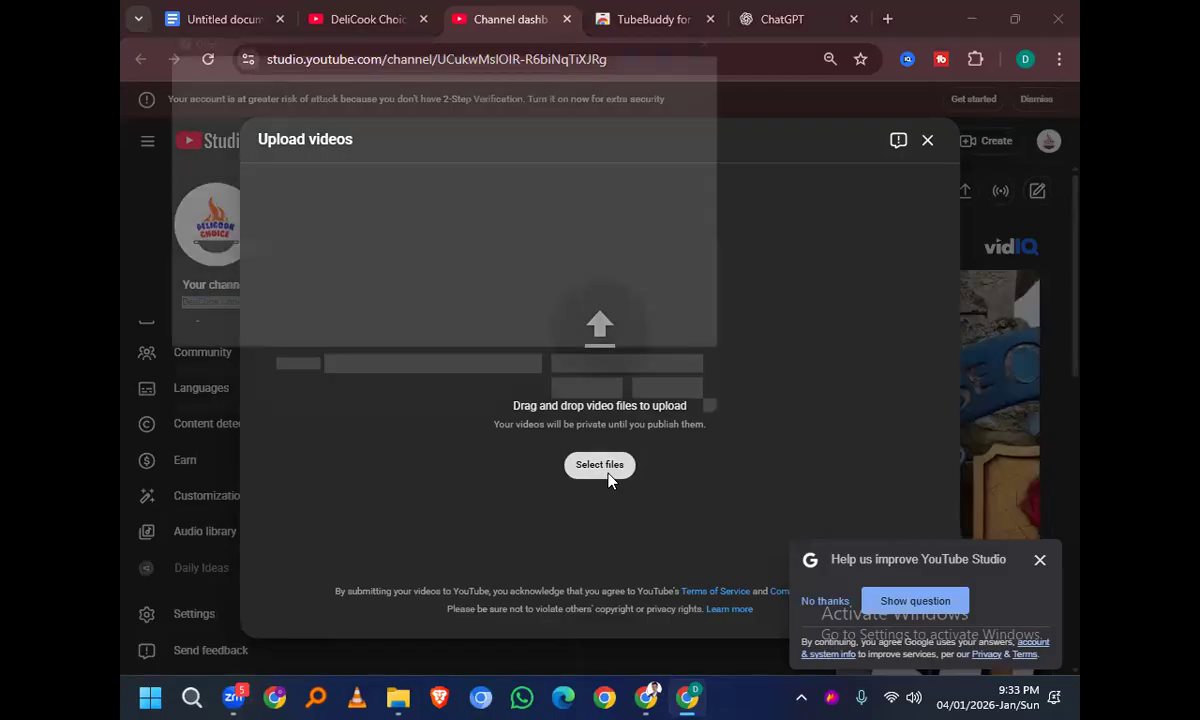
scroll(214, 320, "down", 3)
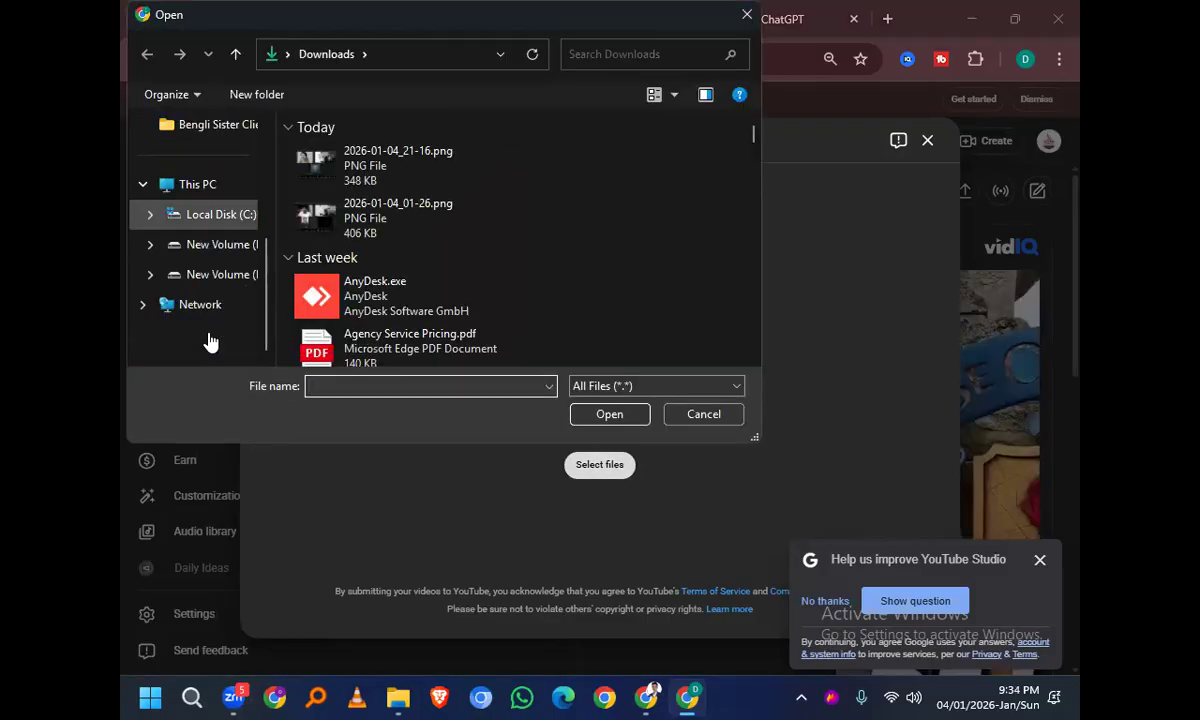
scroll(197, 262, "up", 2)
left_click(209, 216)
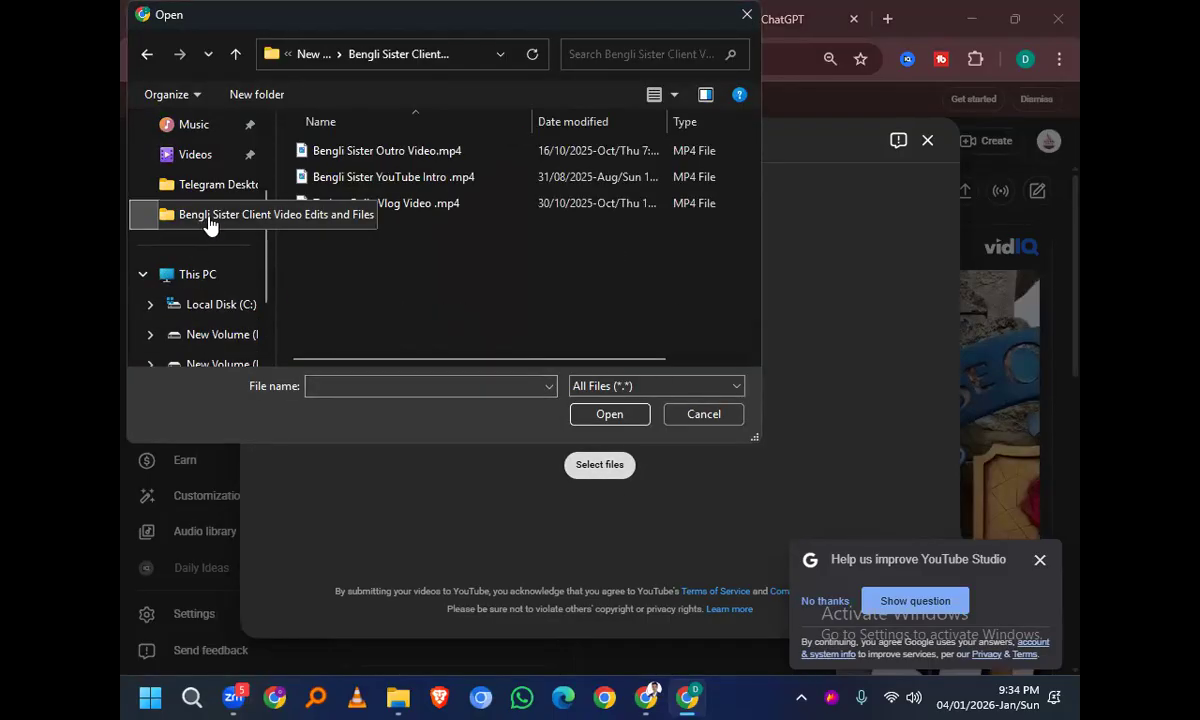
scroll(150, 262, "down", 1)
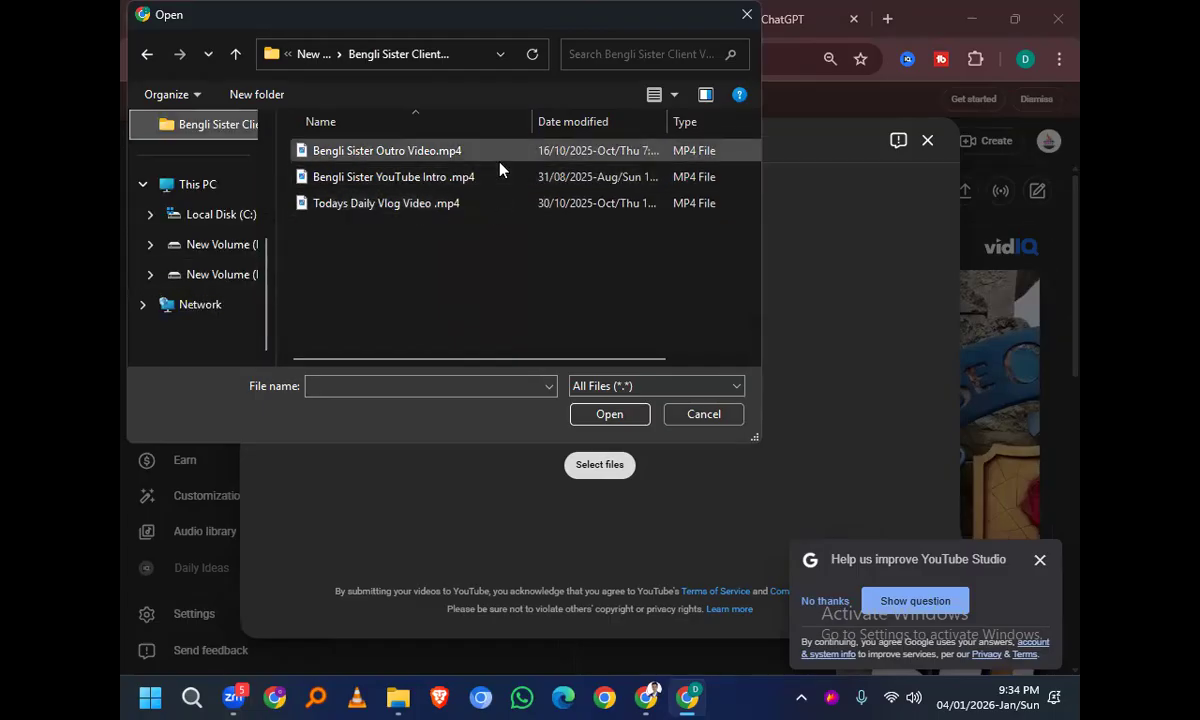
Choose the Chicken Curry for Fried Rice video from D:\Capcut Videos and open it for upload.
left_click(199, 248)
double_click(438, 179)
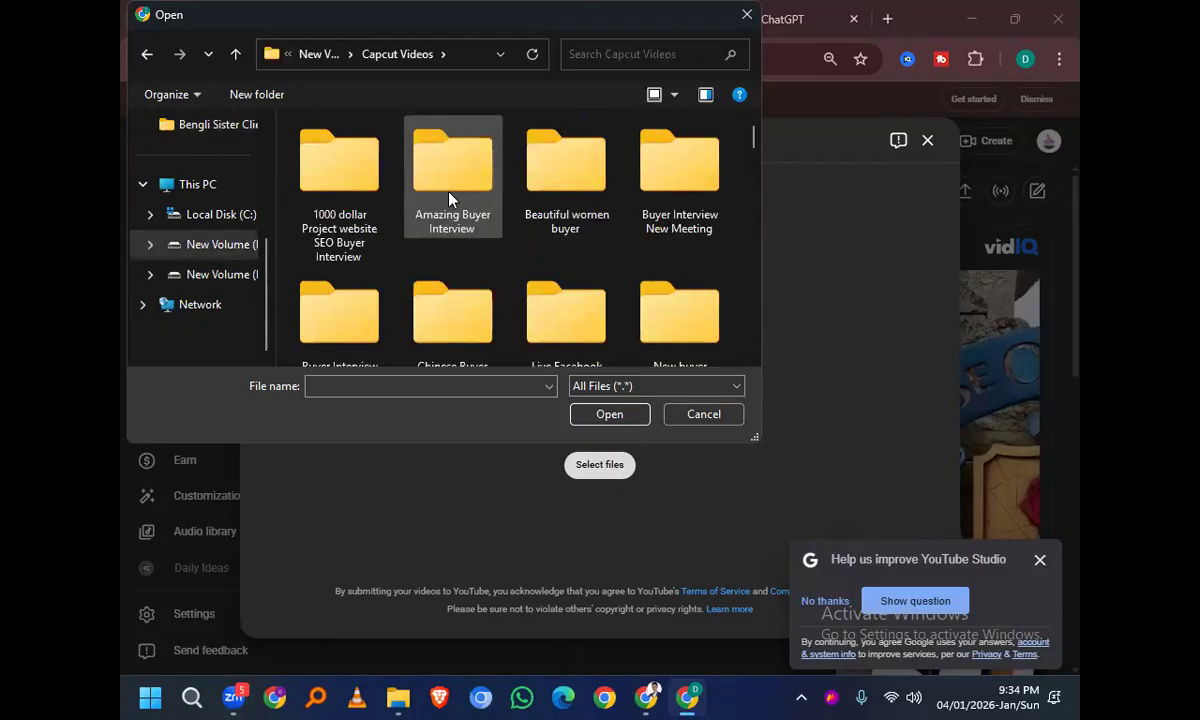
scroll(437, 255, "down", 3)
scroll(437, 255, "down", 5)
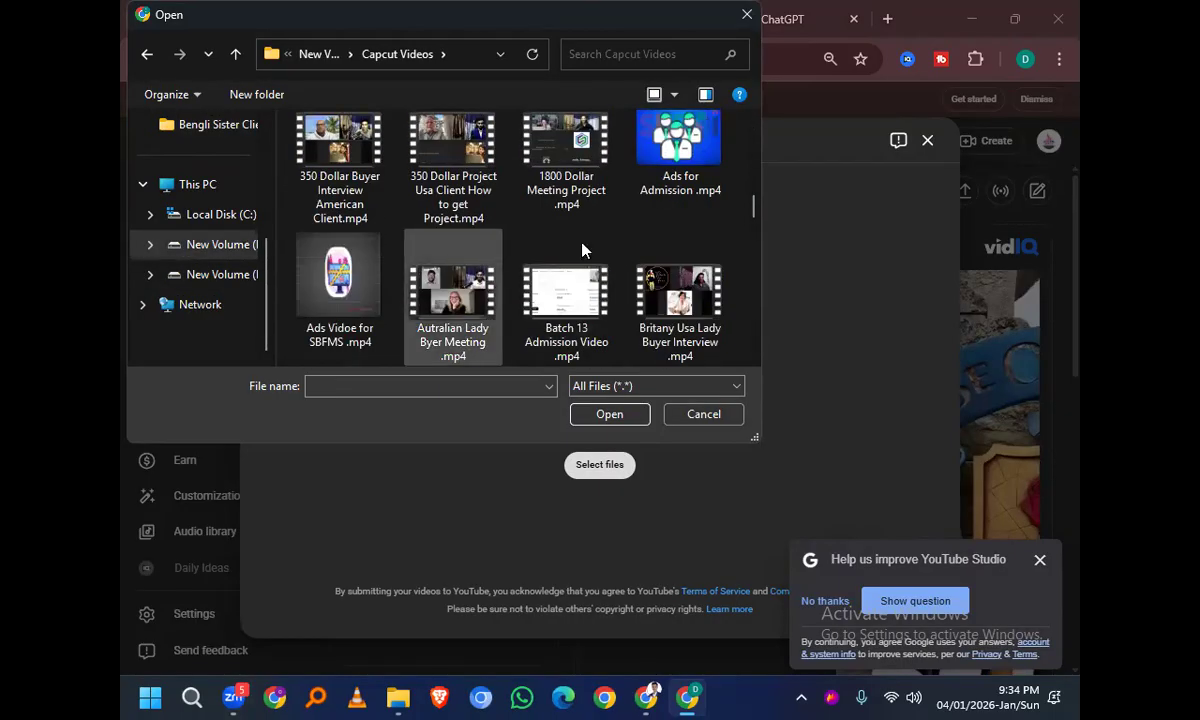
scroll(640, 240, "down", 3)
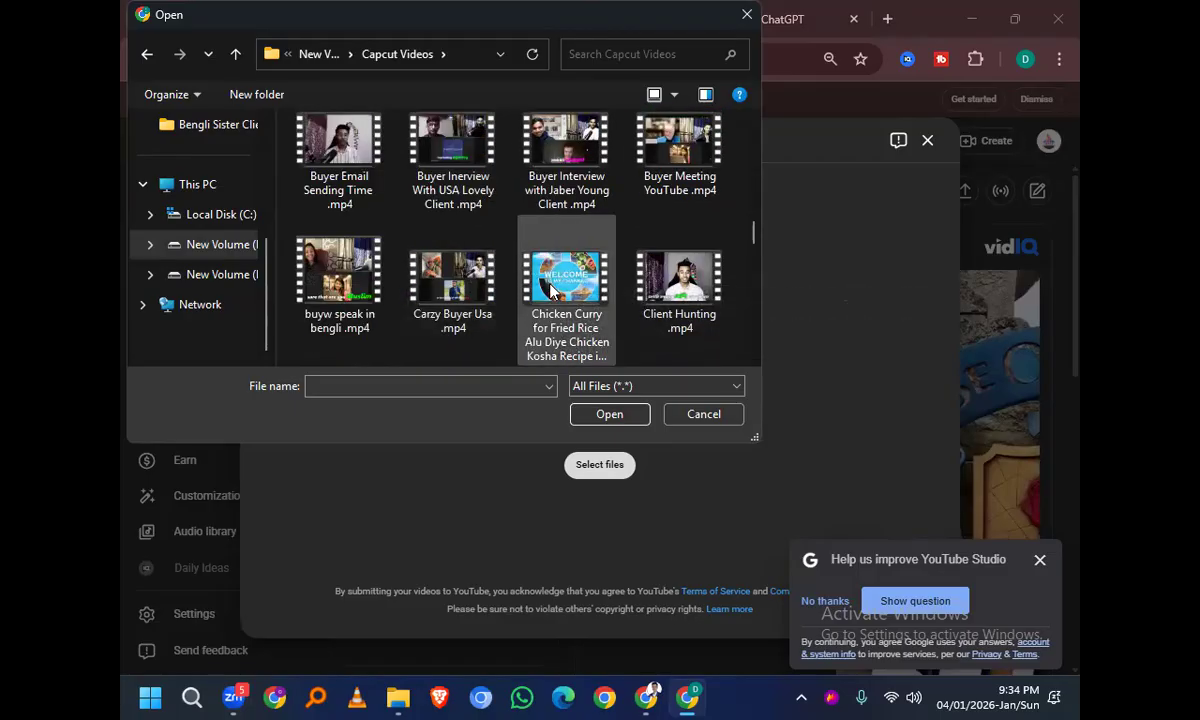
left_click(566, 300)
left_click(638, 414)
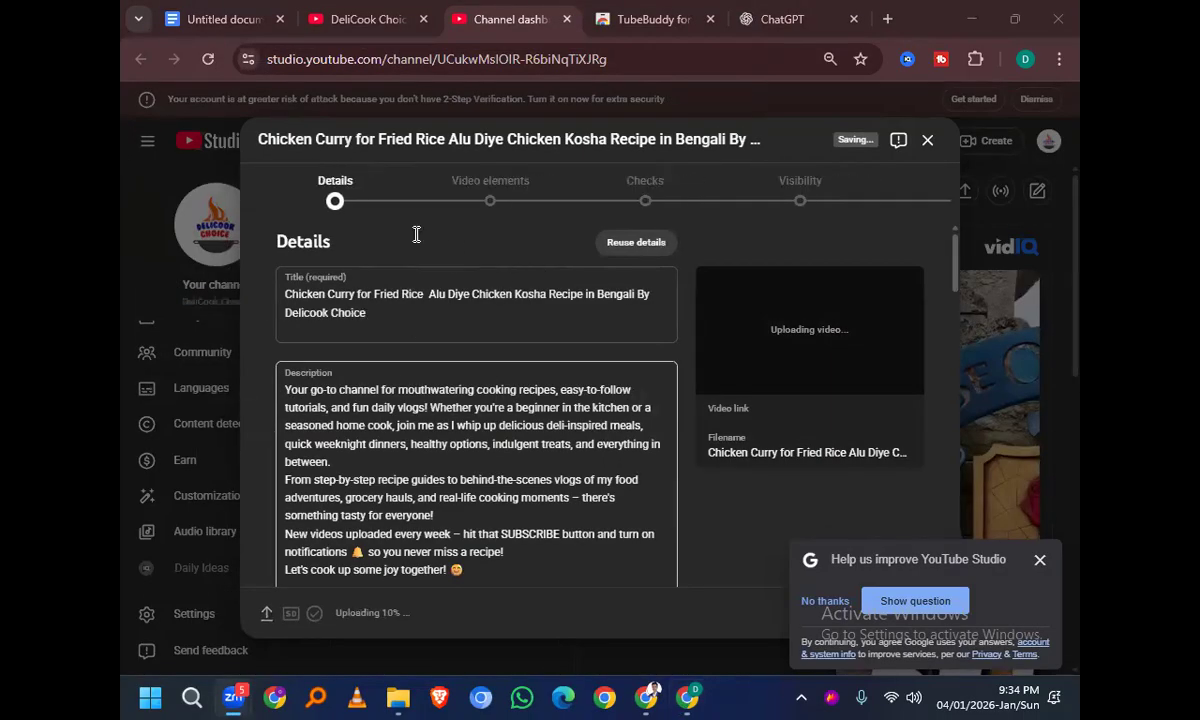
Select the pre-filled video title to review it while the upload runs.
scroll(453, 463, "down", 1)
scroll(453, 463, "up", 3)
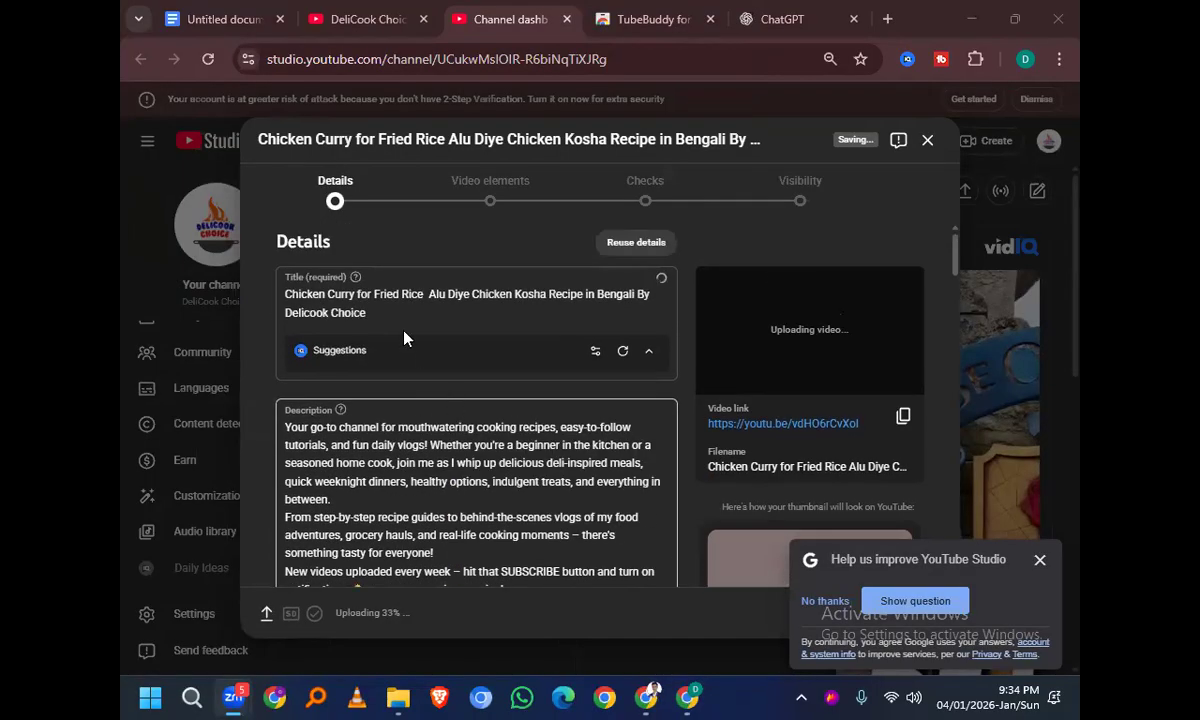
triple_click(377, 310)
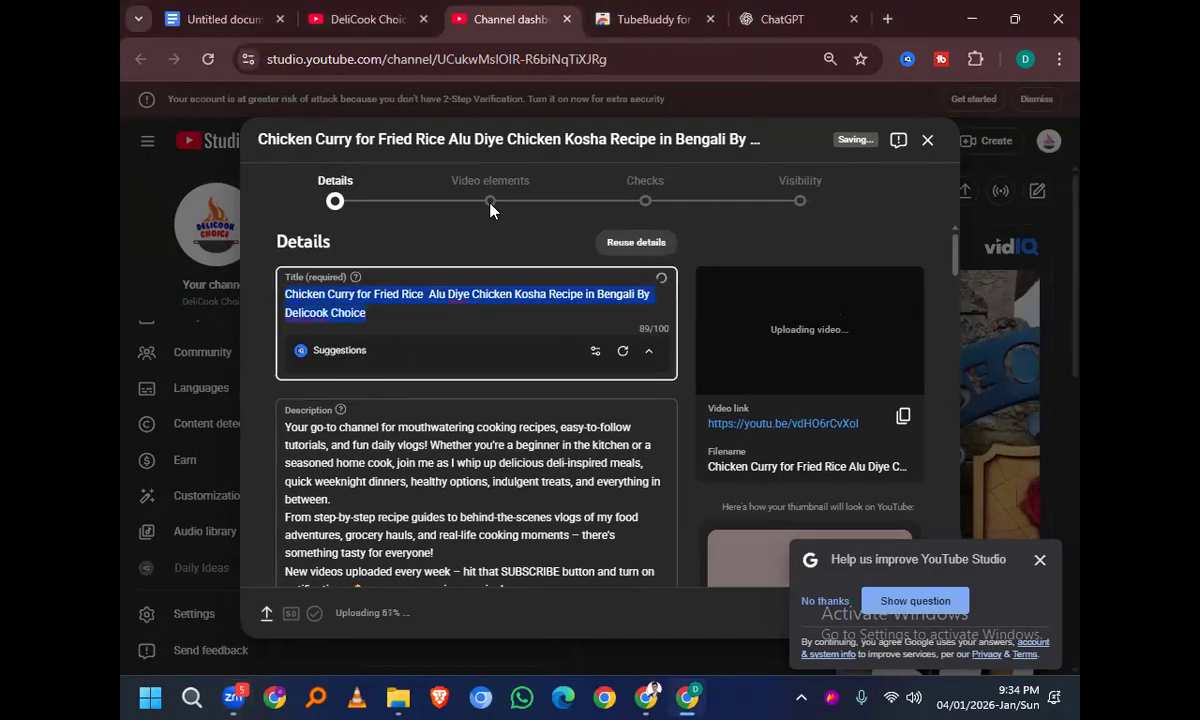
left_click(450, 313)
scroll(415, 400, "down", 5)
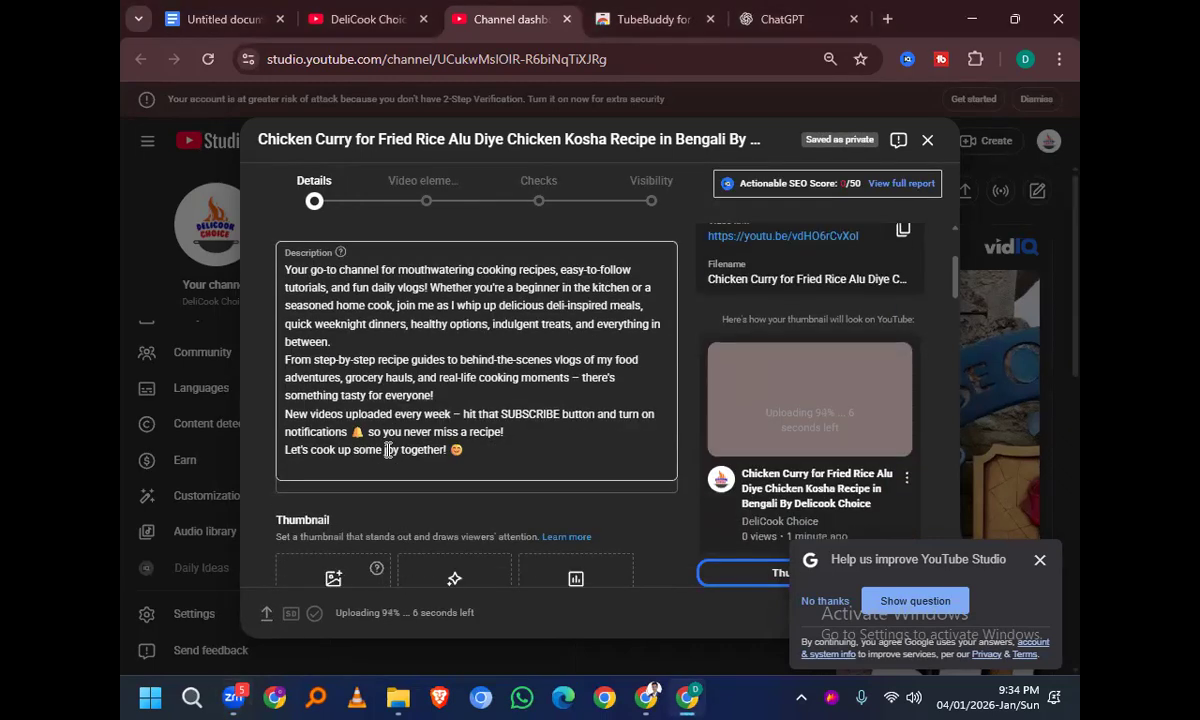
scroll(410, 447, "up", 2)
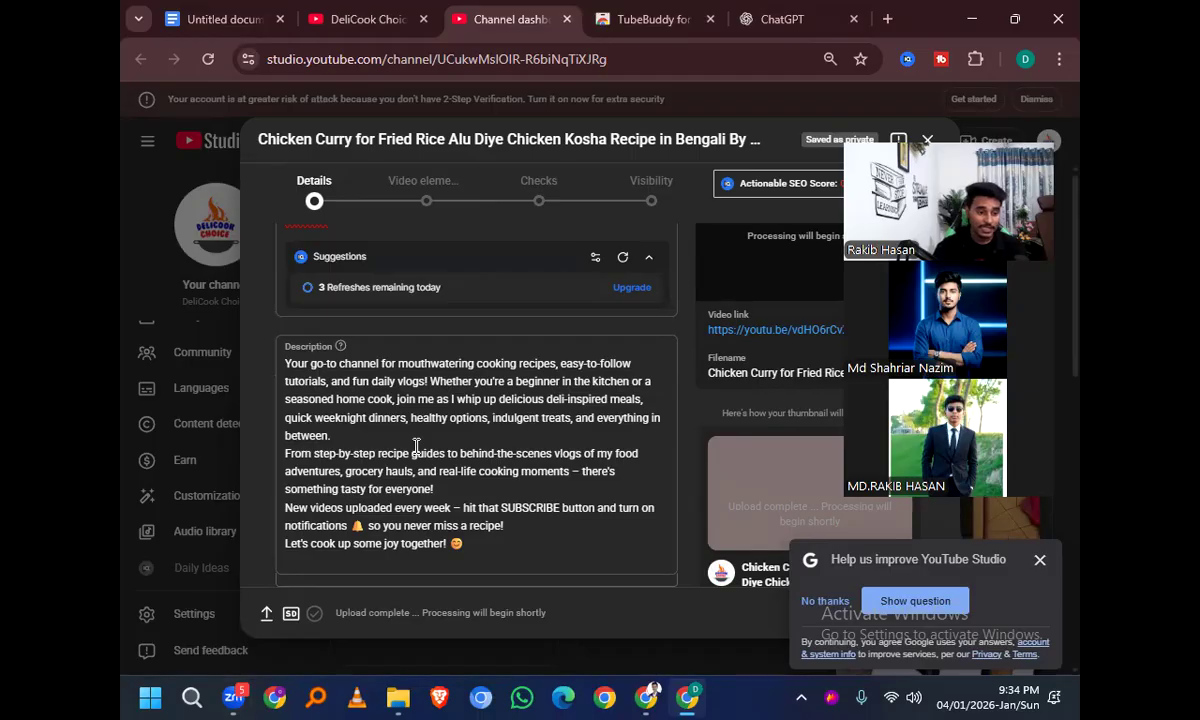
Select the whole description with Ctrl+A and by dragging, then reselect the title text.
left_click(416, 445)
key("ctrl+a")
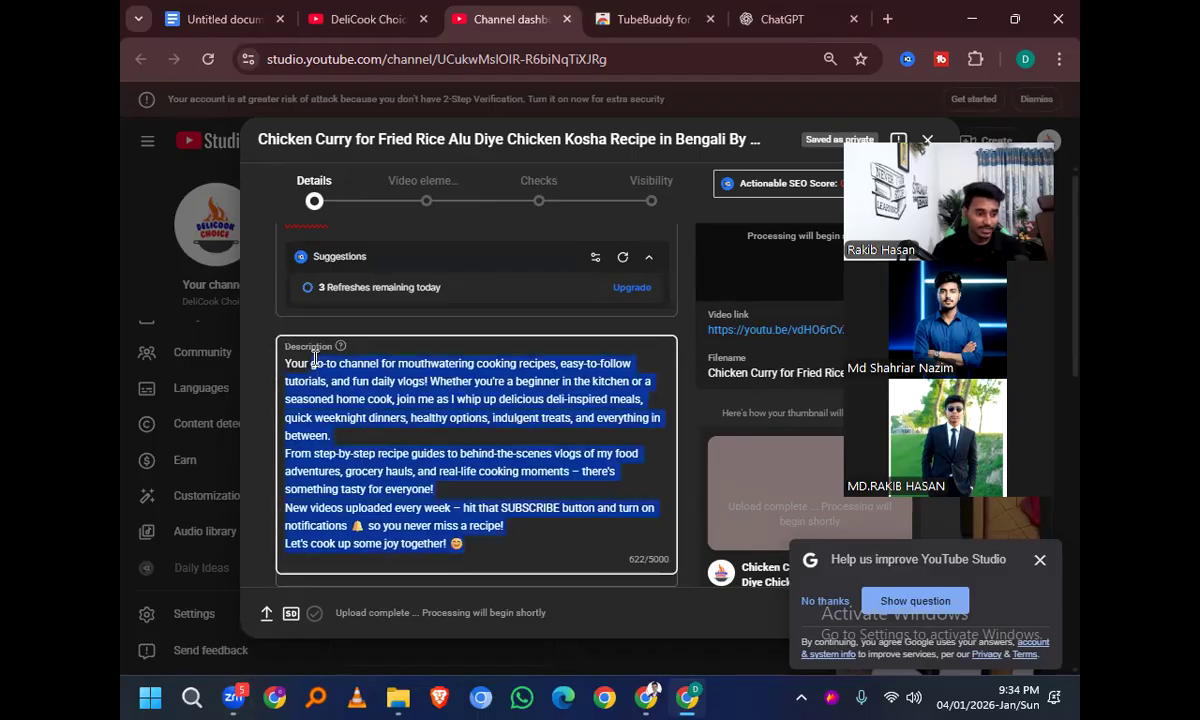
left_click(324, 406)
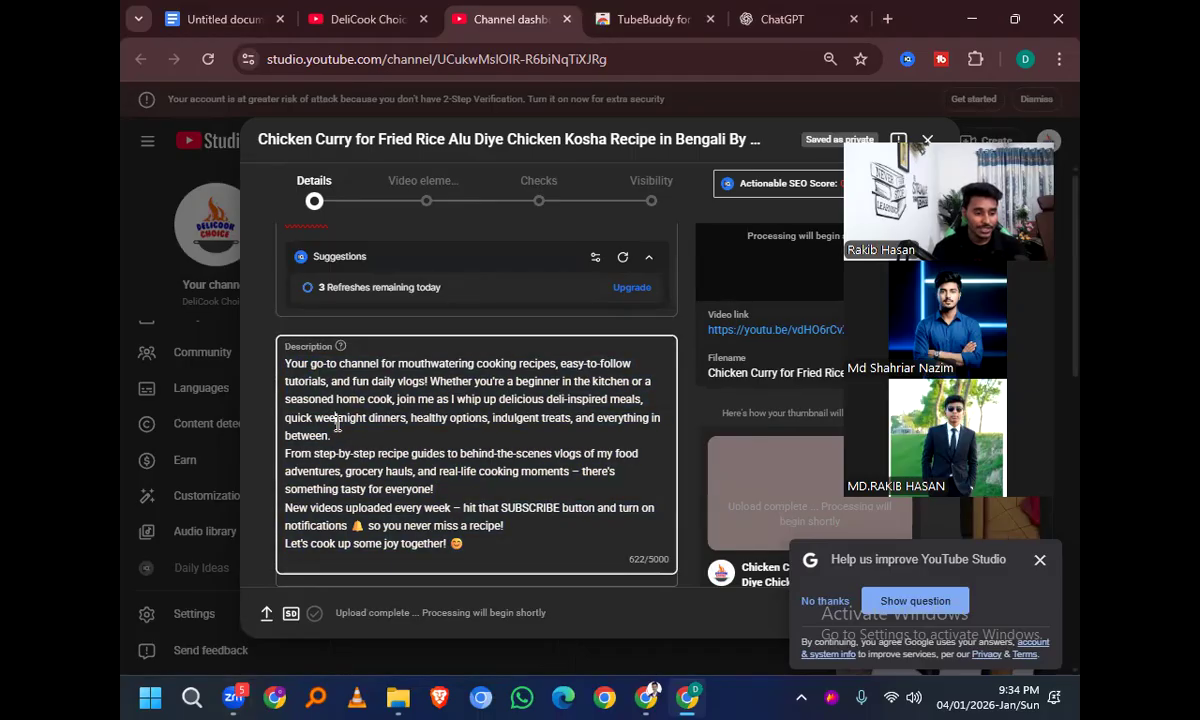
left_click_drag(488, 543, 273, 370)
left_click(359, 408)
scroll(359, 408, "up", 1)
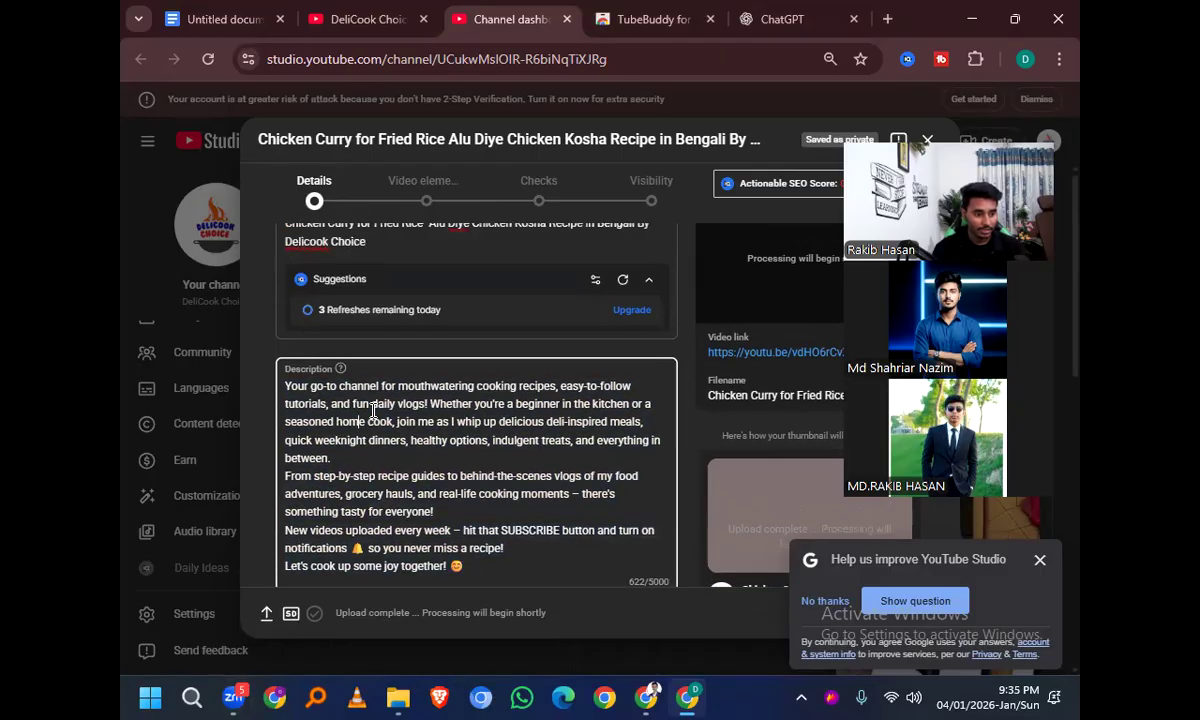
left_click_drag(421, 304, 283, 300)
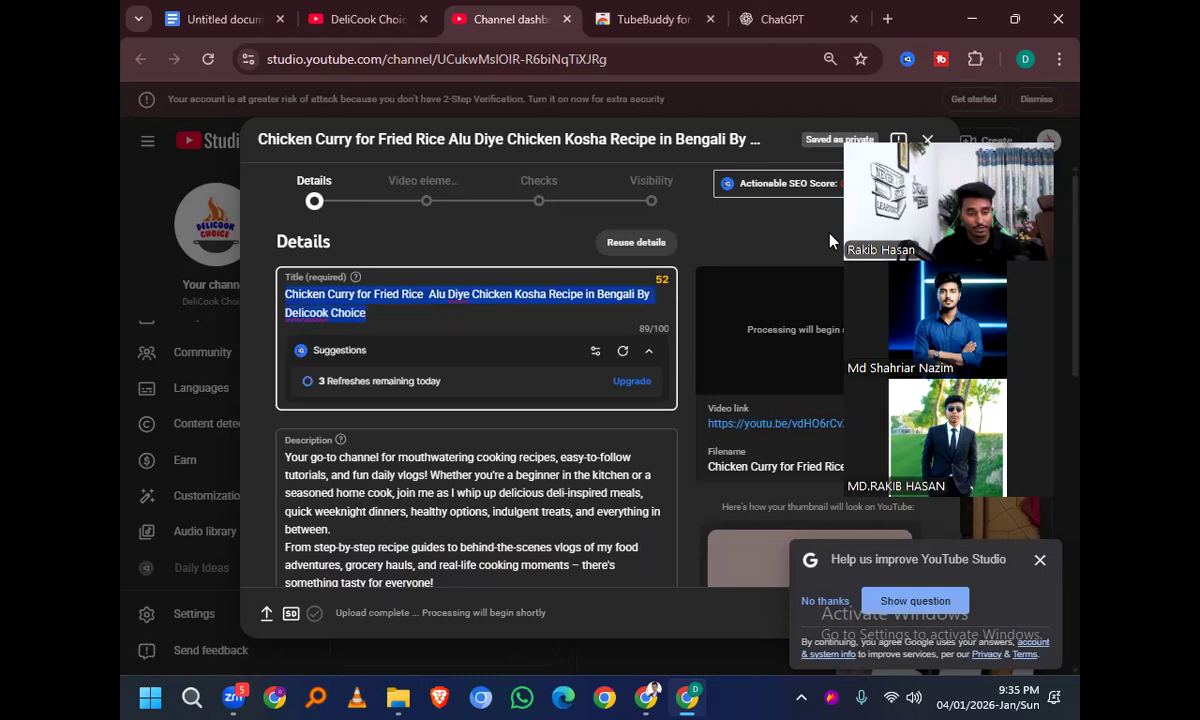
Check the 18.1 MB Chicken Curry file in Capcut Videos, then return to YouTube Studio's details form.
left_click(398, 697)
left_click(393, 598)
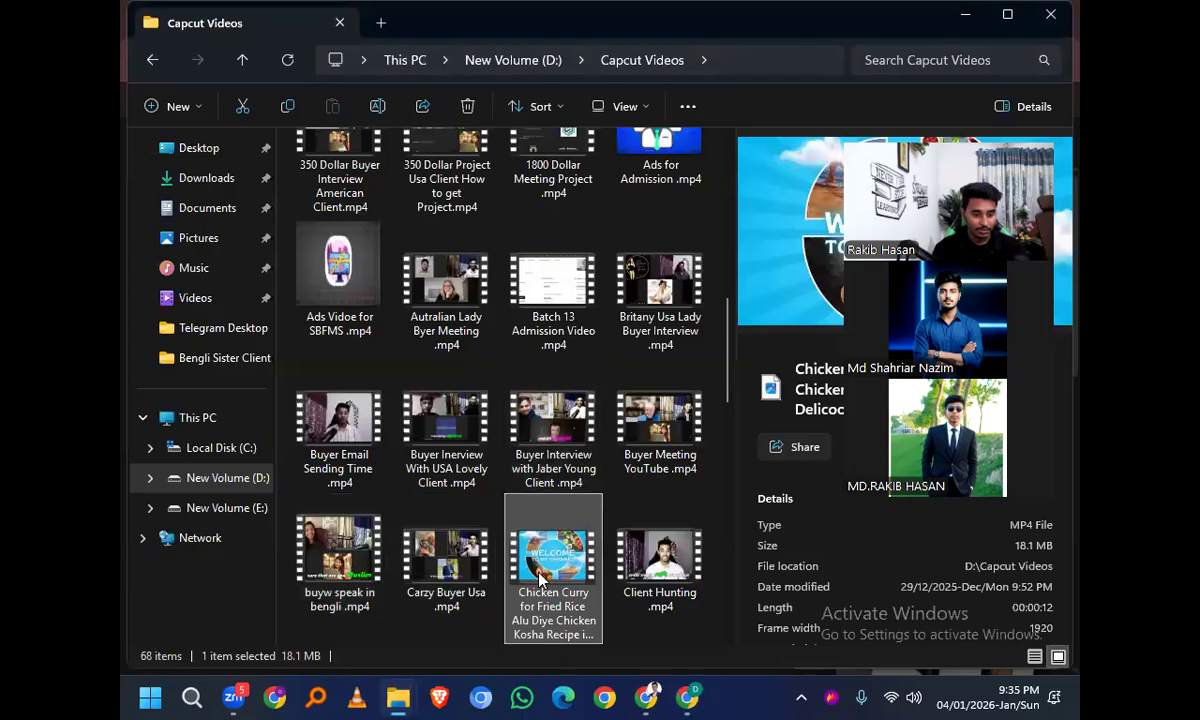
double_click(542, 596)
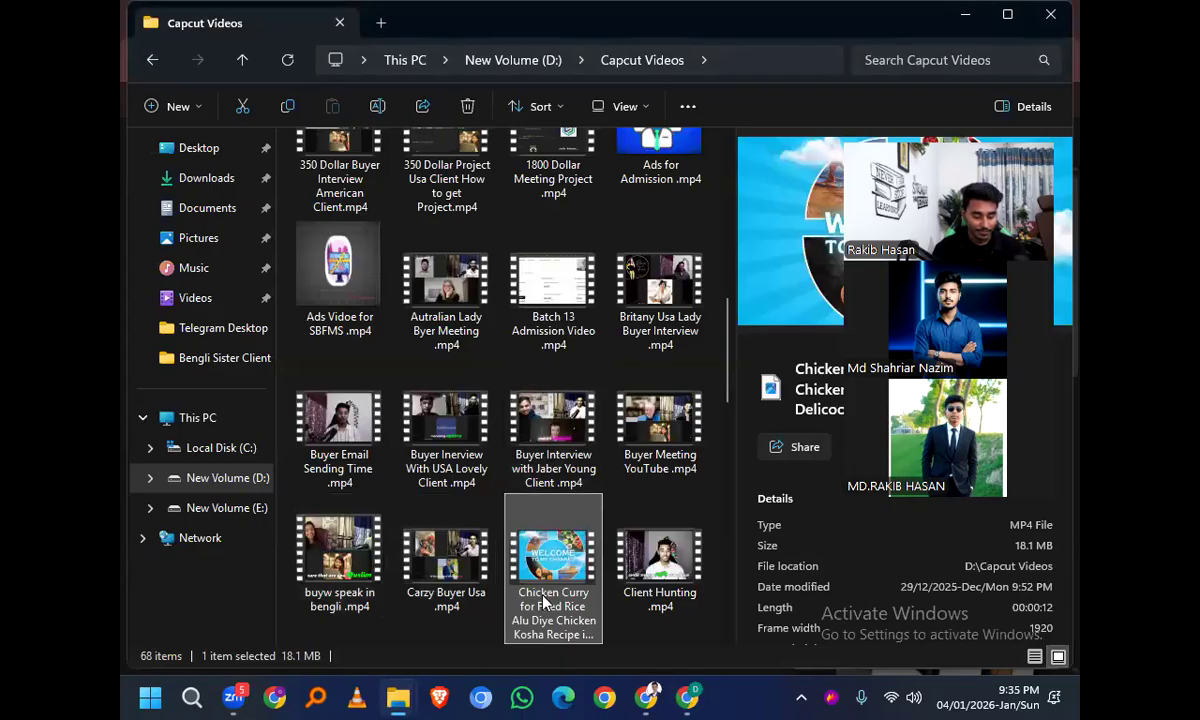
right_click(542, 596)
left_click(498, 590)
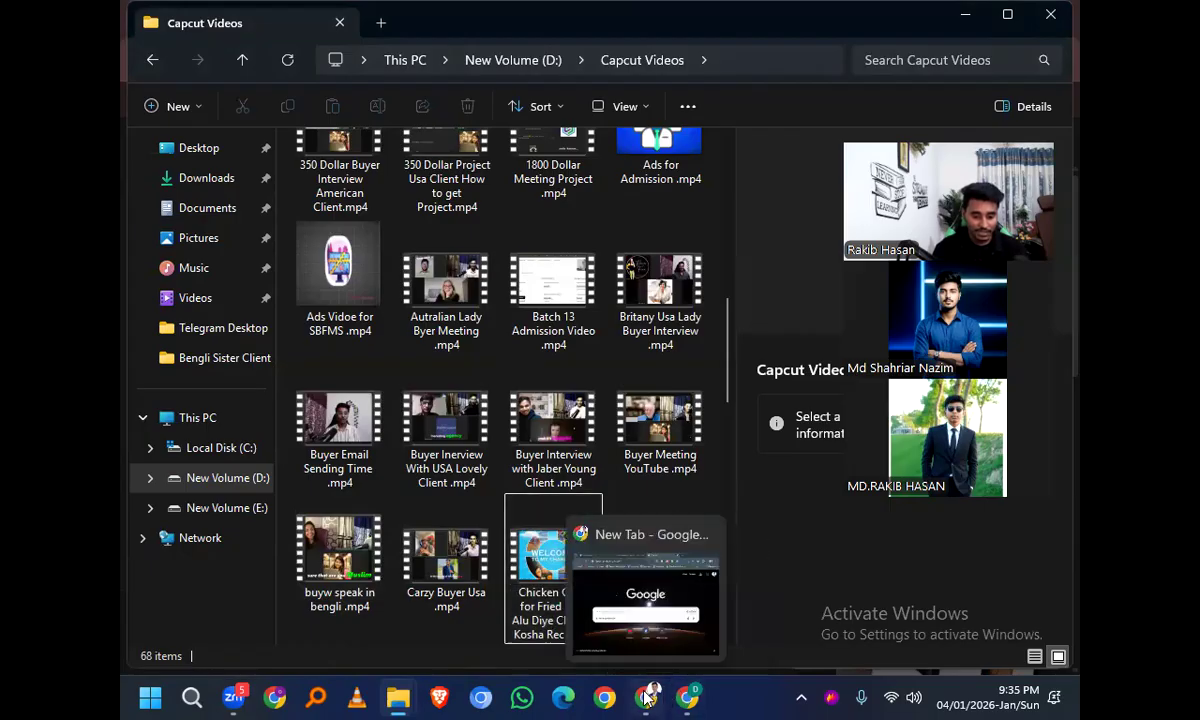
left_click(684, 698)
left_click(437, 318)
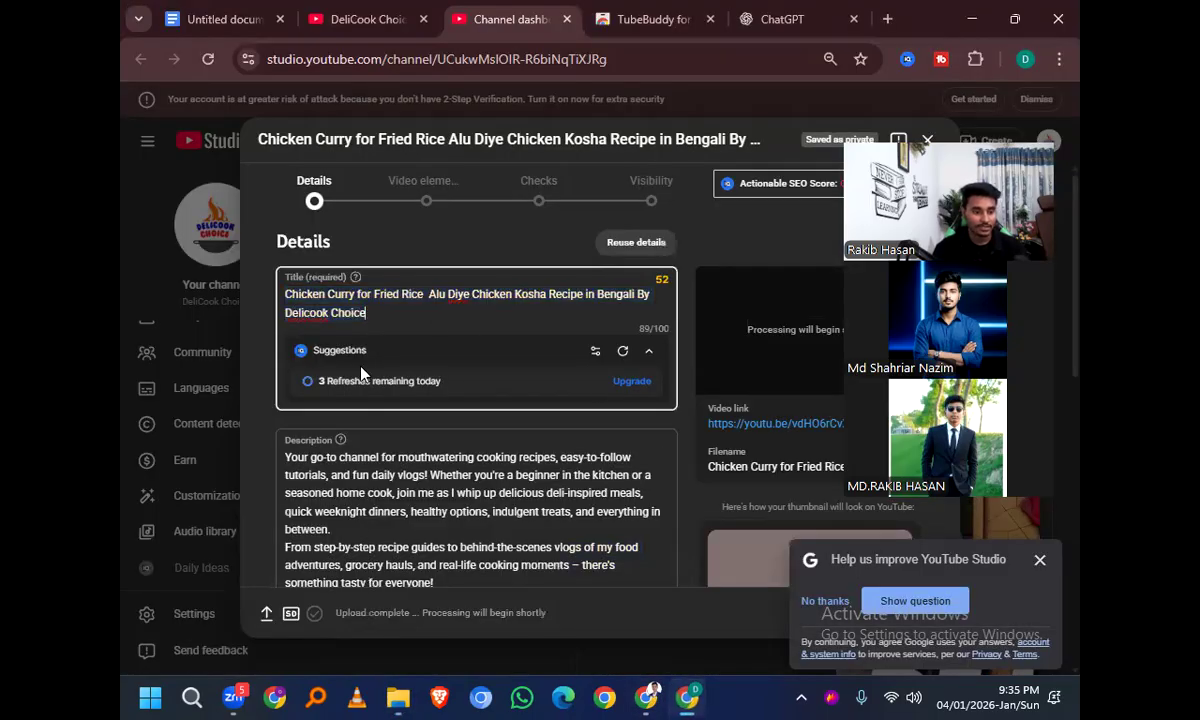
Refresh the vidIQ title suggestions, dismissing the upgrade checkout, to get four alternatives scored 57–97.
left_click(649, 351)
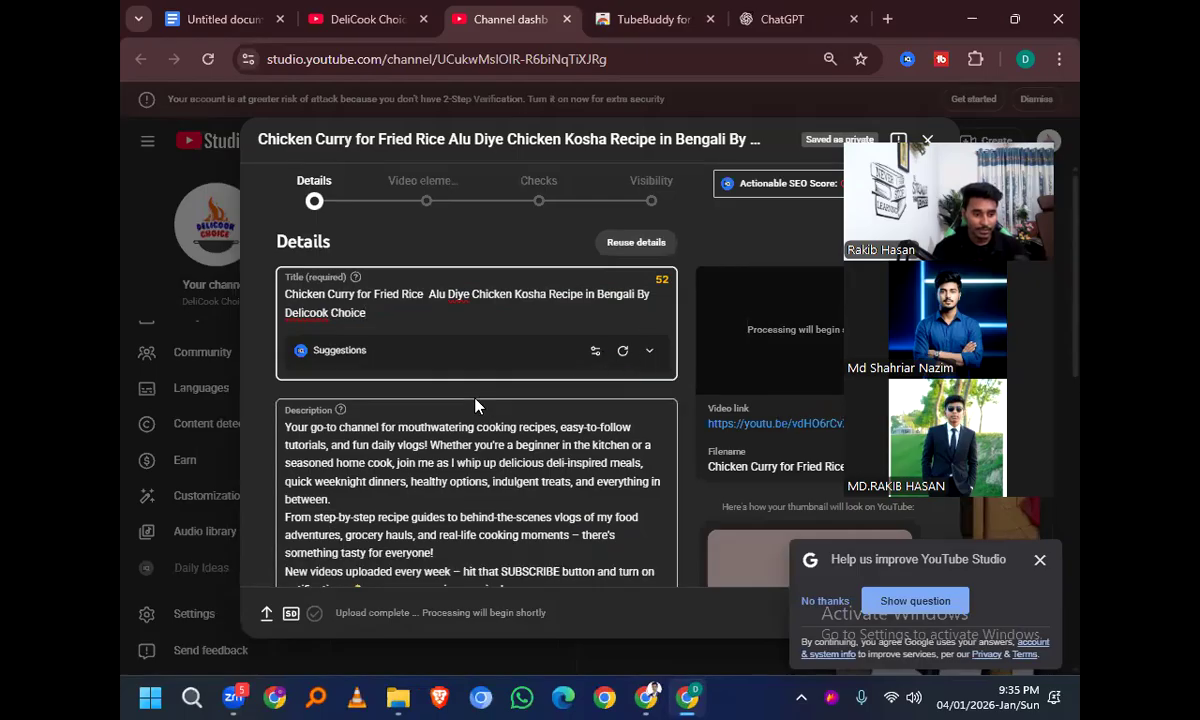
left_click(647, 353)
left_click(321, 390)
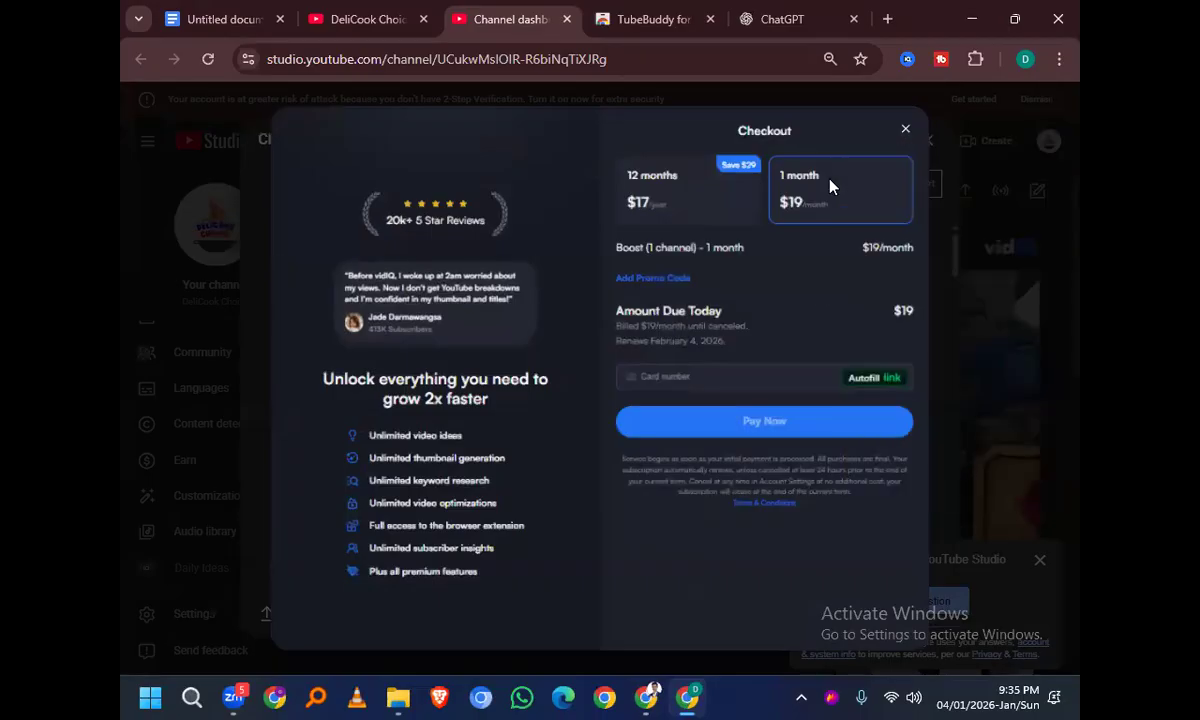
key("Escape")
scroll(566, 397, "down", 2)
scroll(566, 400, "up", 2)
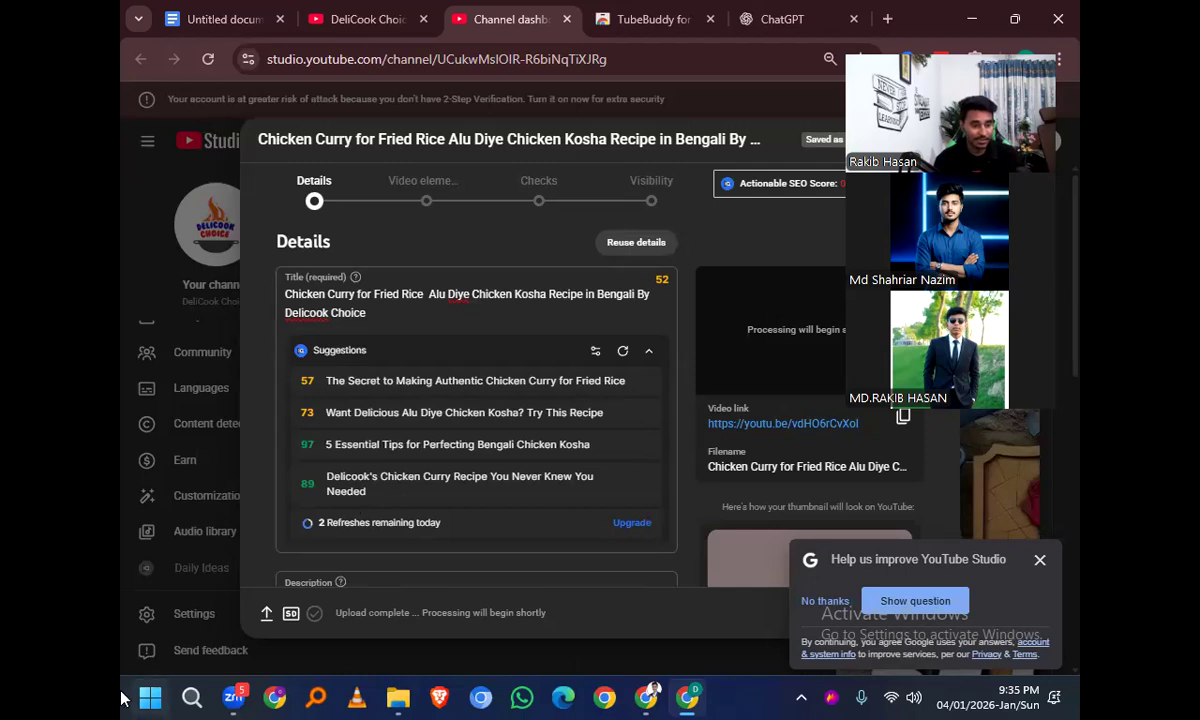
Apply the suggested title '5 Essential Tips for Perfecting Bengali Chicken Kosha', scoring 97.
left_click_drag(368, 313, 277, 300)
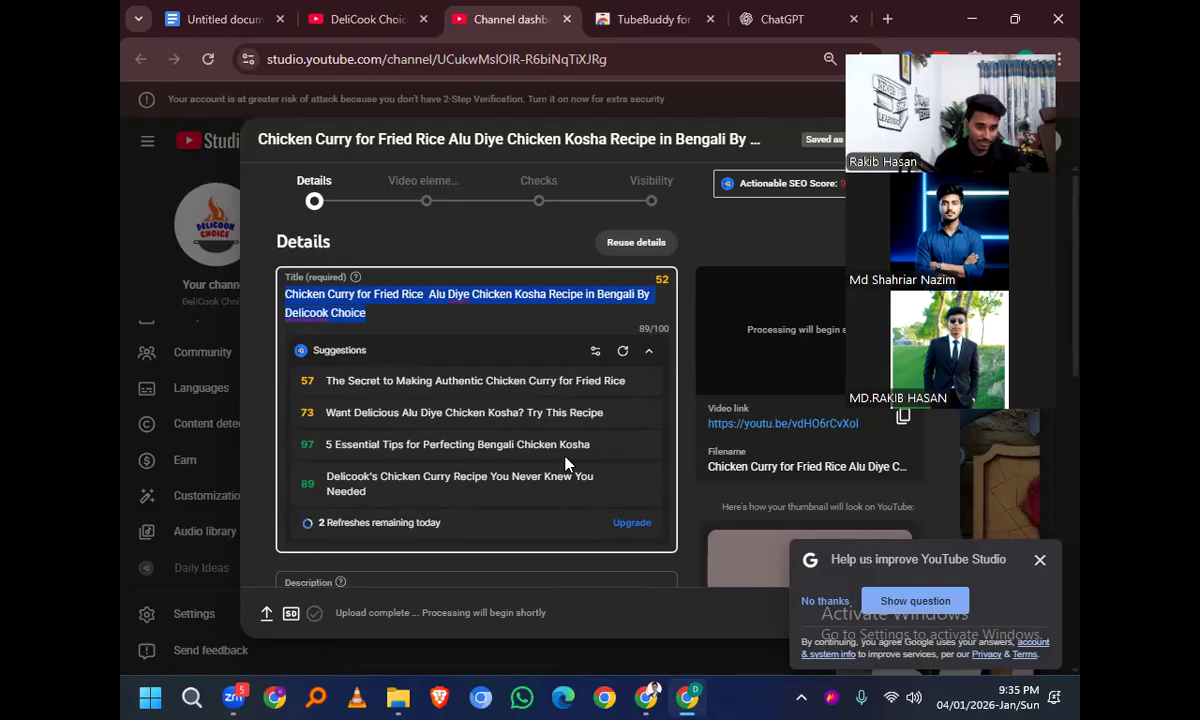
left_click(405, 300)
scroll(447, 470, "down", 2)
scroll(445, 469, "down", 5)
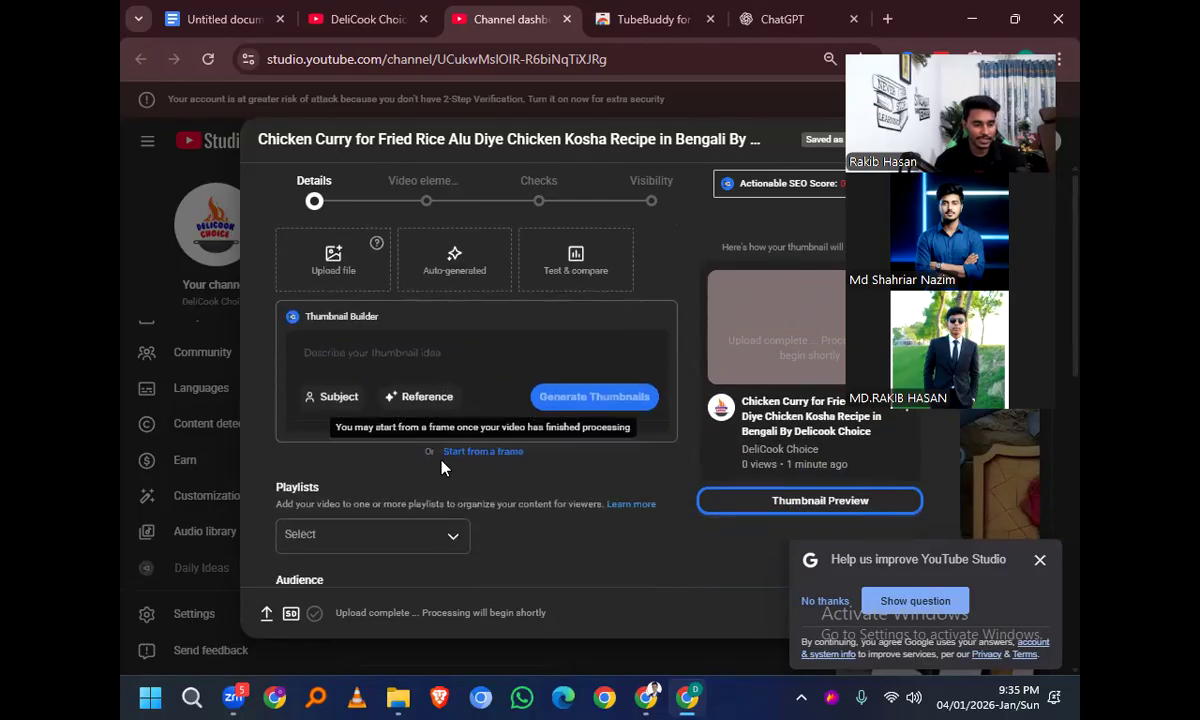
scroll(445, 469, "up", 2)
scroll(443, 469, "down", 1)
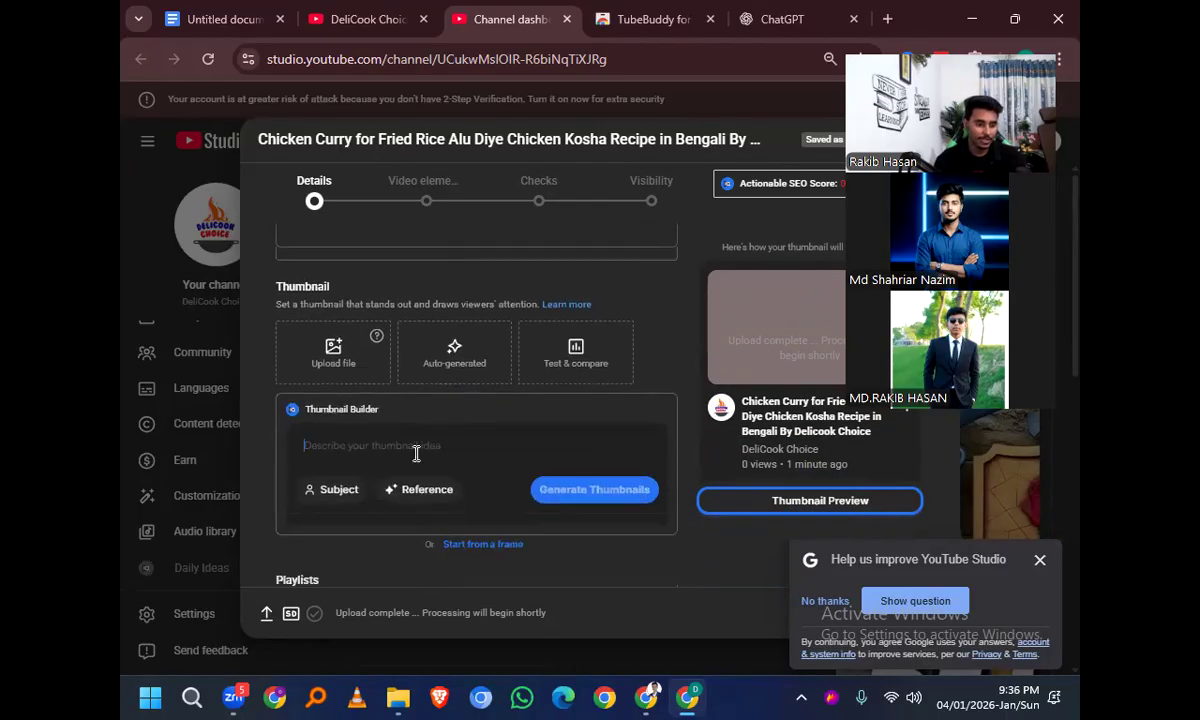
scroll(416, 453, "up", 6)
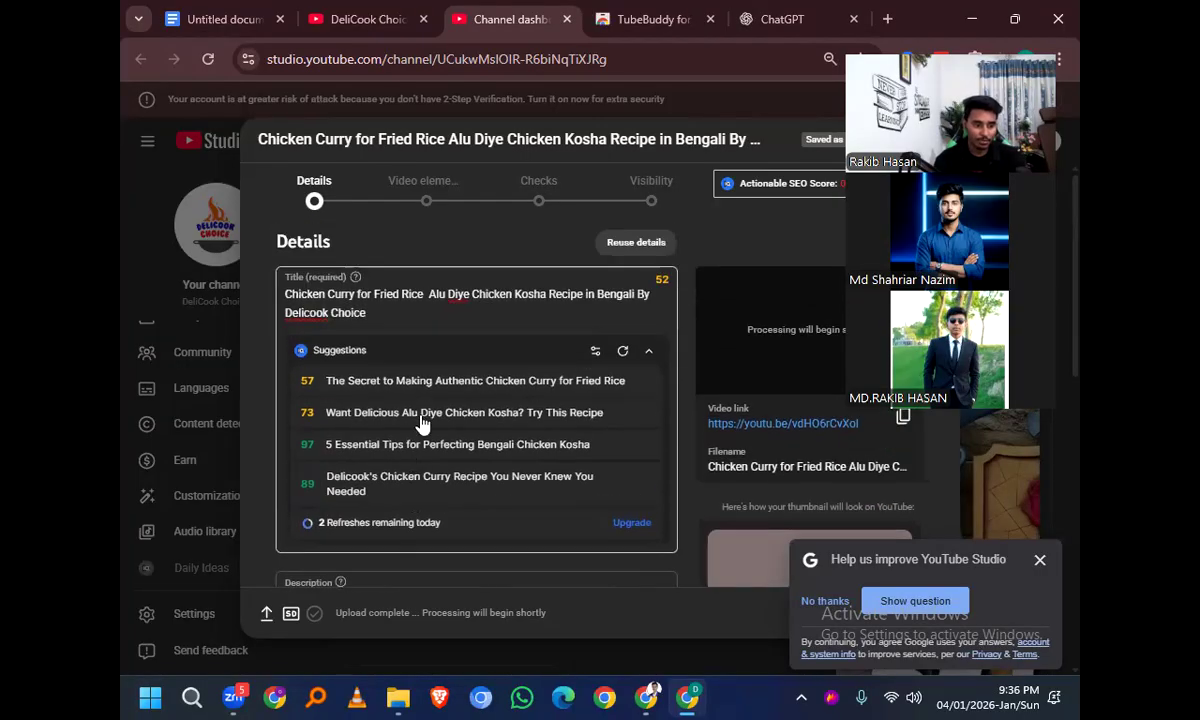
left_click(370, 449)
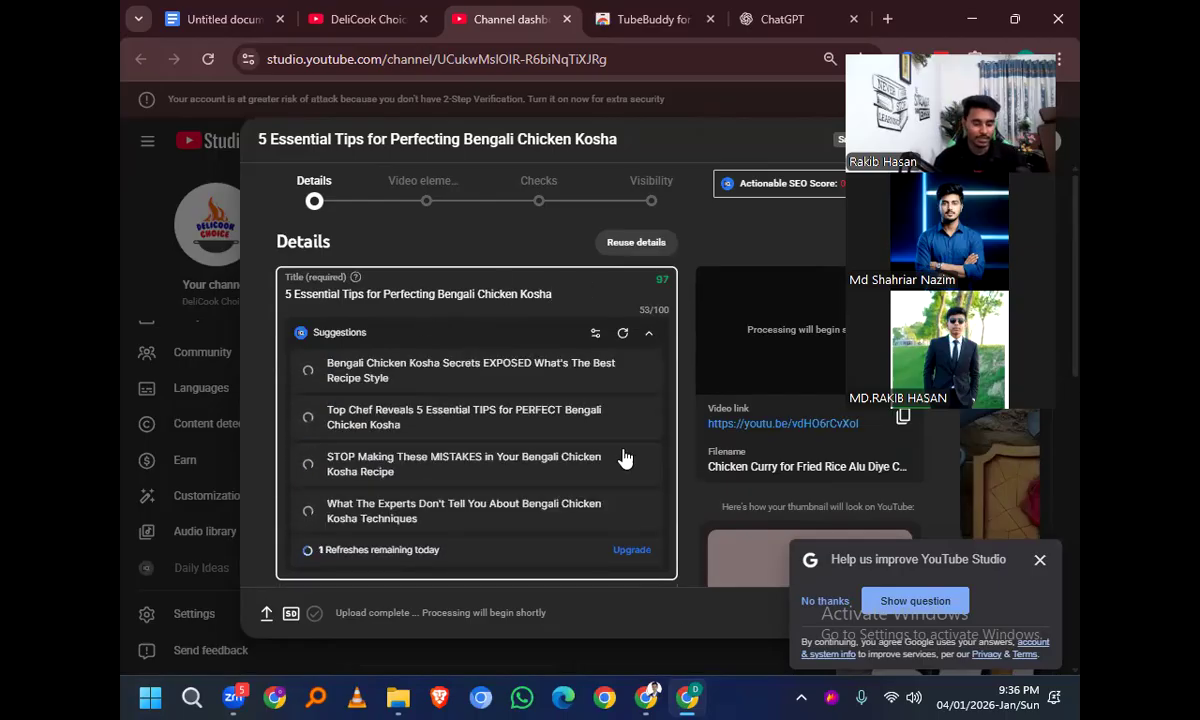
mouse_move(646, 697)
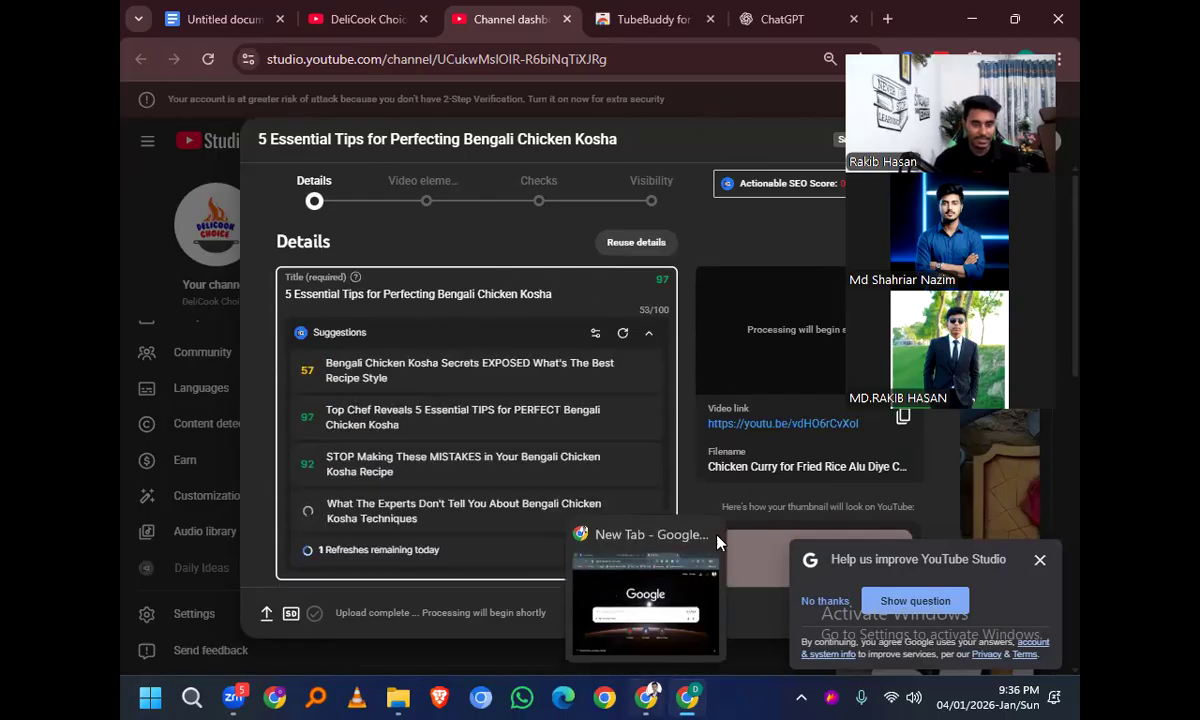
left_click(722, 18)
Select the red title line in the notes and clear the YouTube Studio title field.
key("ctrl+1")
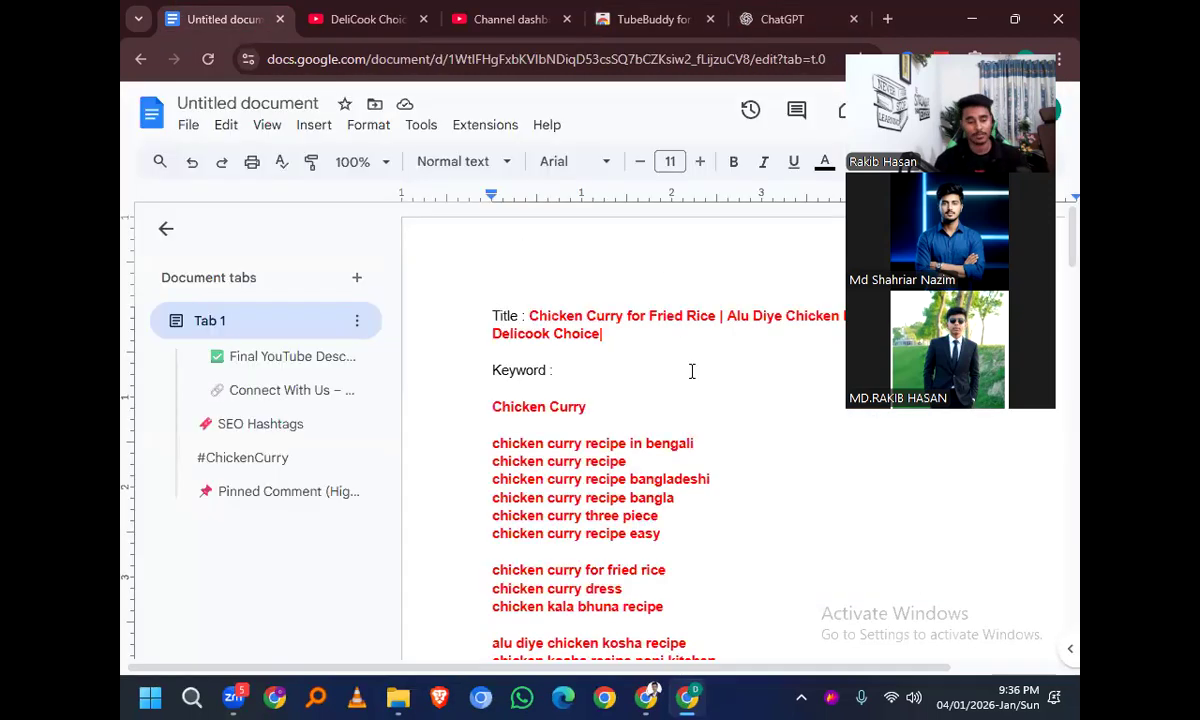
left_click_drag(604, 334, 530, 316)
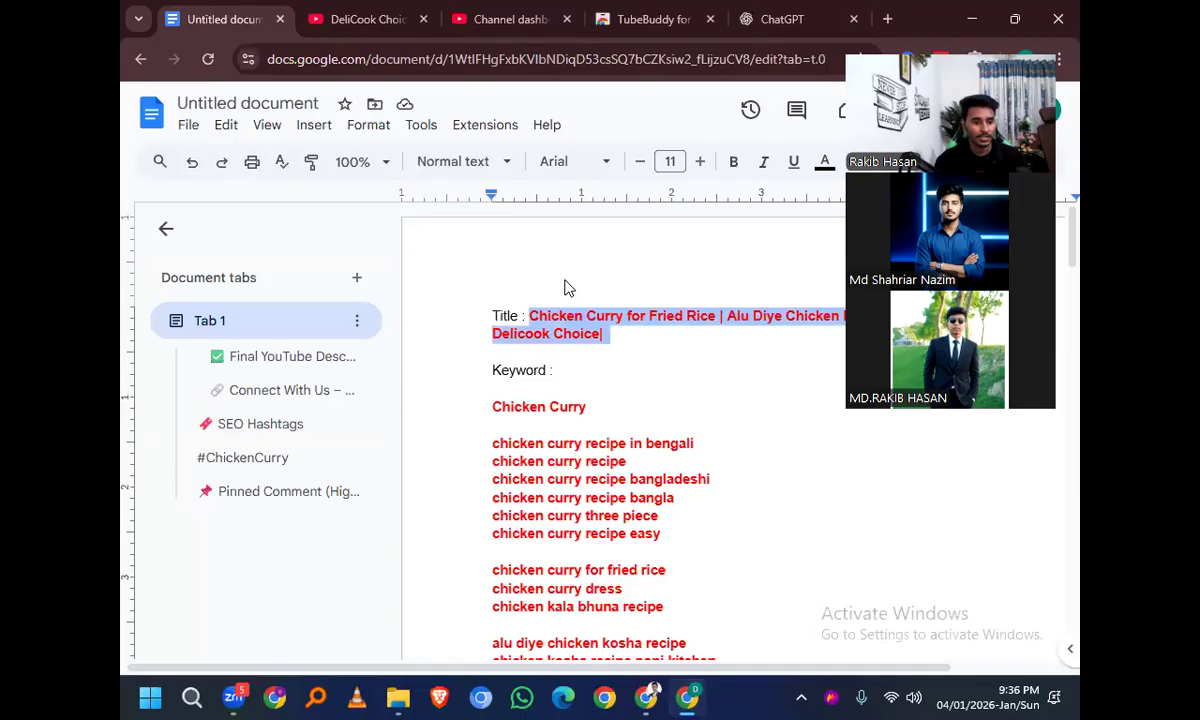
key("ctrl+3")
key("BackSpace")
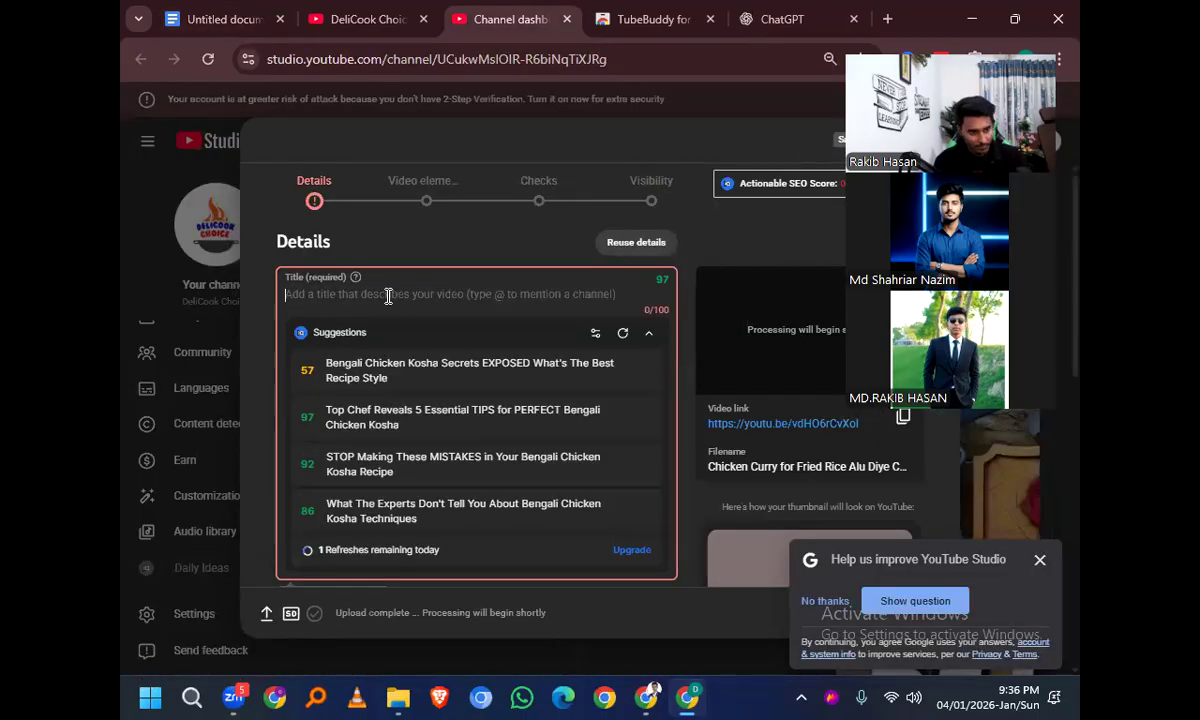
Copy the prepared red title from the notes and return to YouTube Studio.
left_click(196, 12)
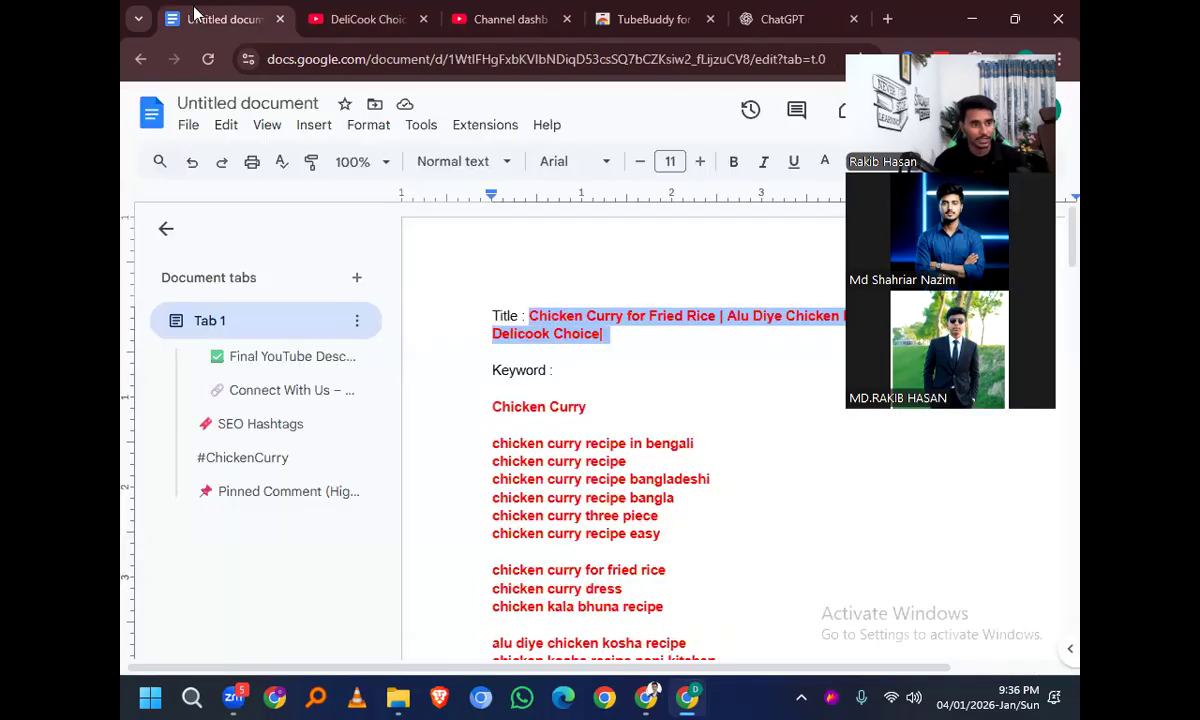
right_click(615, 302)
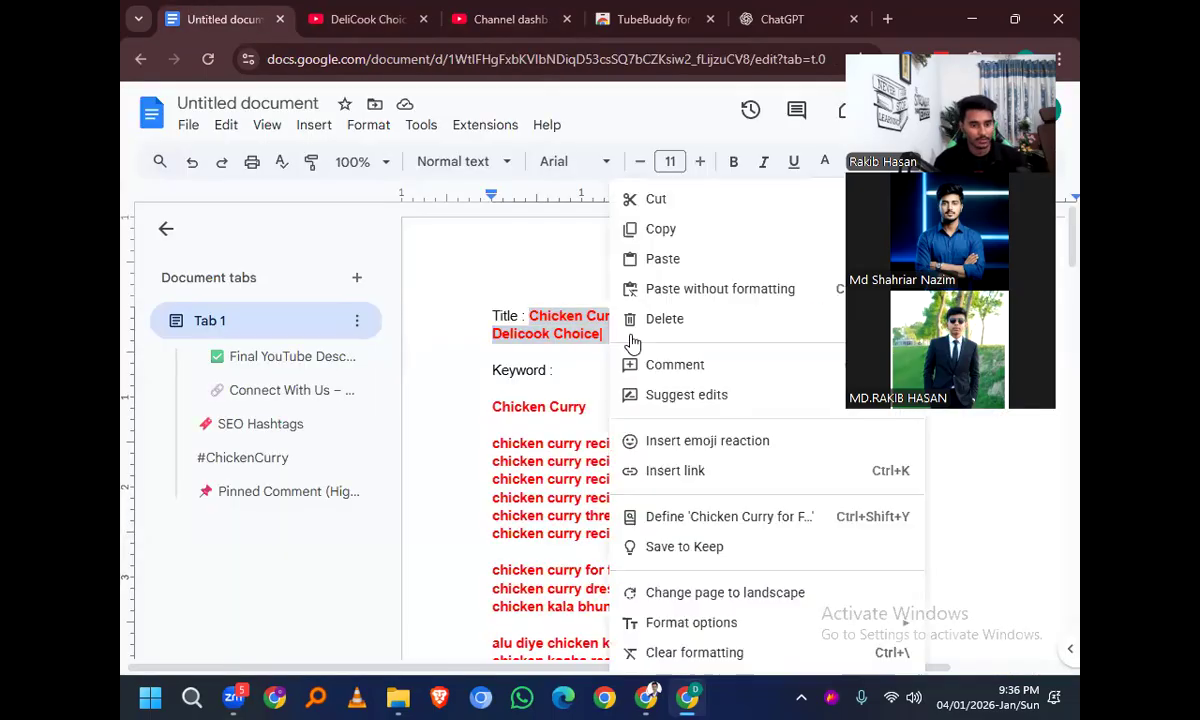
left_click(663, 229)
key("ctrl+Tab")
key("ctrl+Tab")
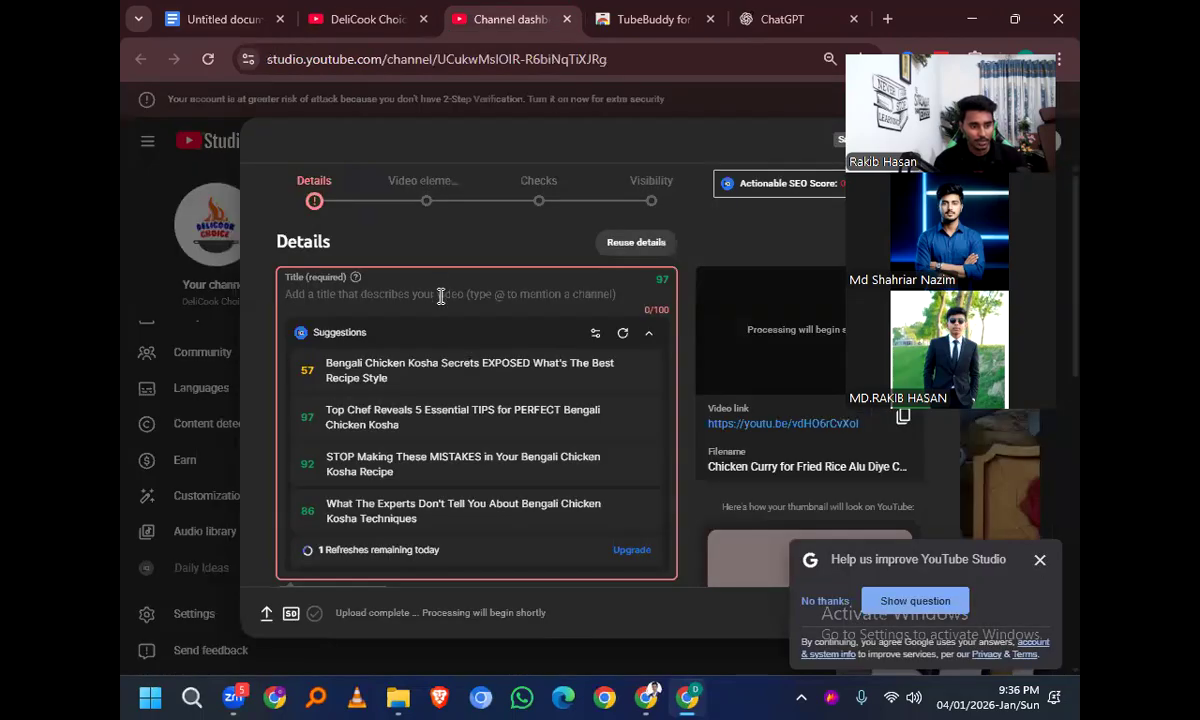
Paste 'Chicken Curry for Fried Rice | Alu Diye Chicken Kosha Recipe in Bengali By Delicook Choice' as the title.
key("ctrl+v")
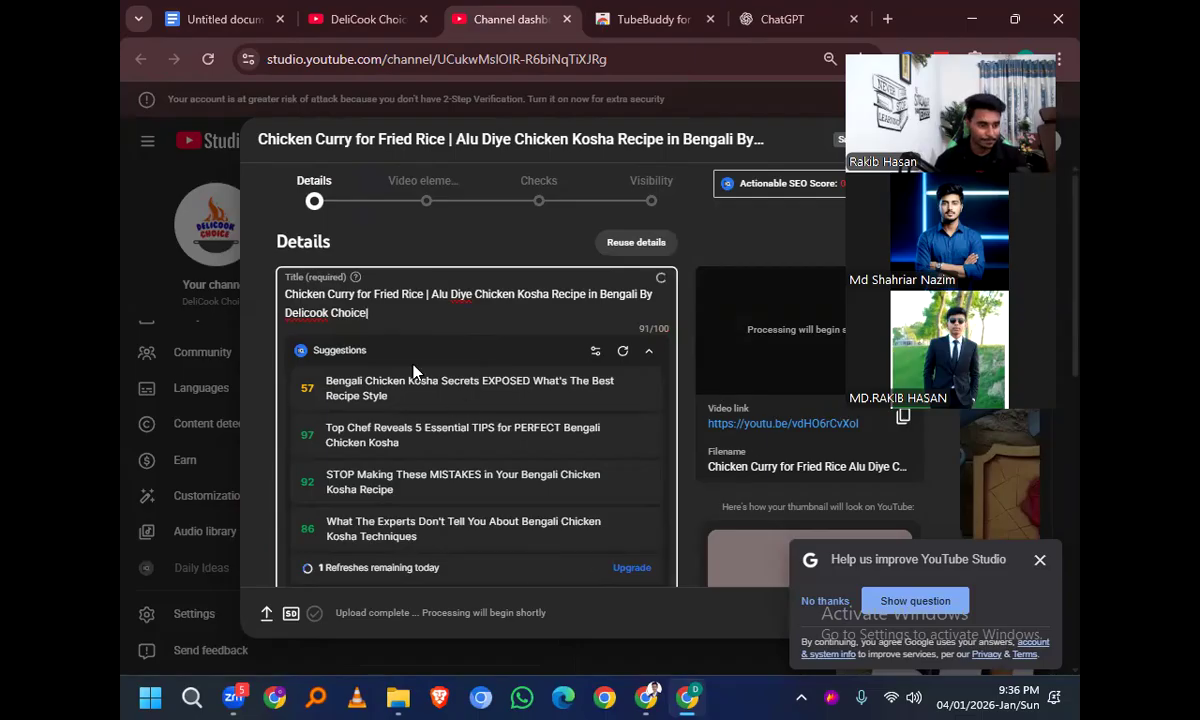
scroll(385, 427, "down", 2)
scroll(385, 427, "up", 2)
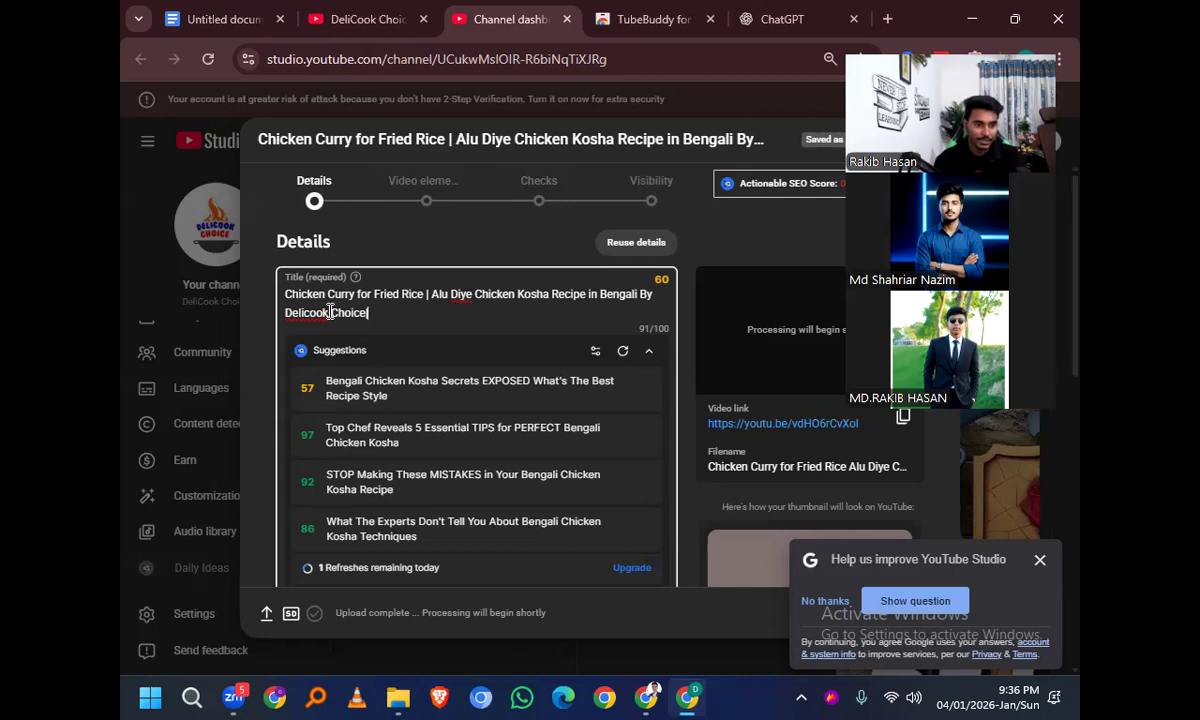
scroll(420, 390, "down", 2)
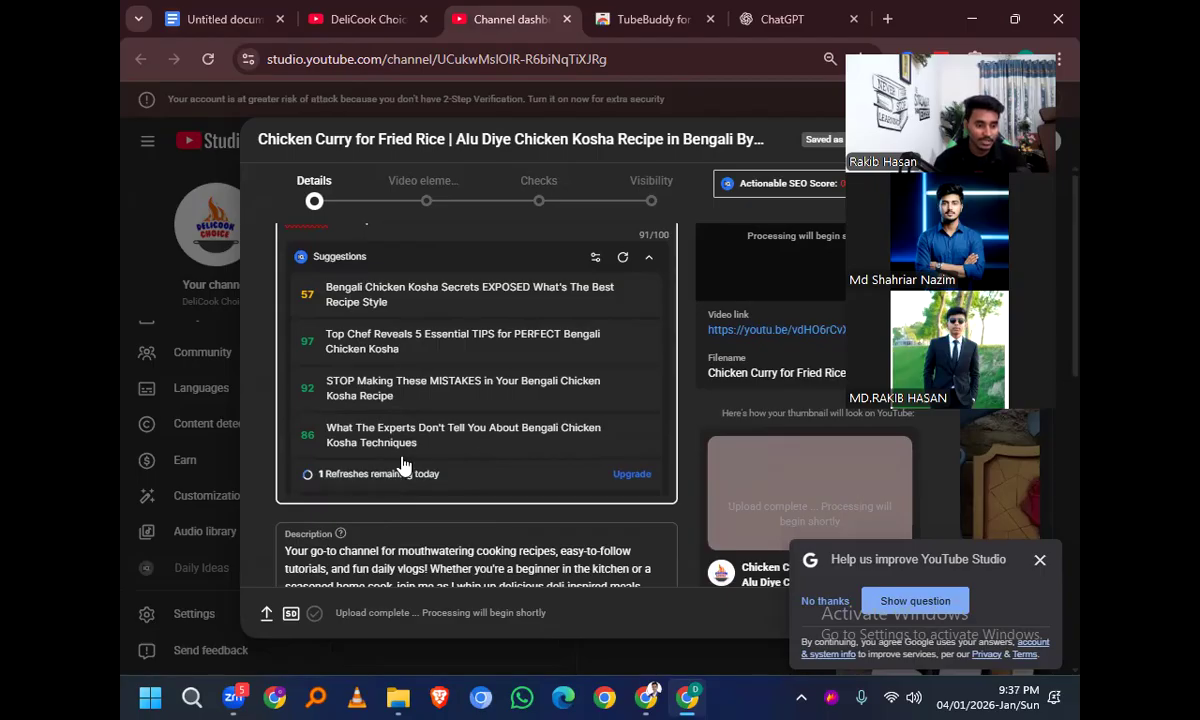
scroll(420, 463, "up", 2)
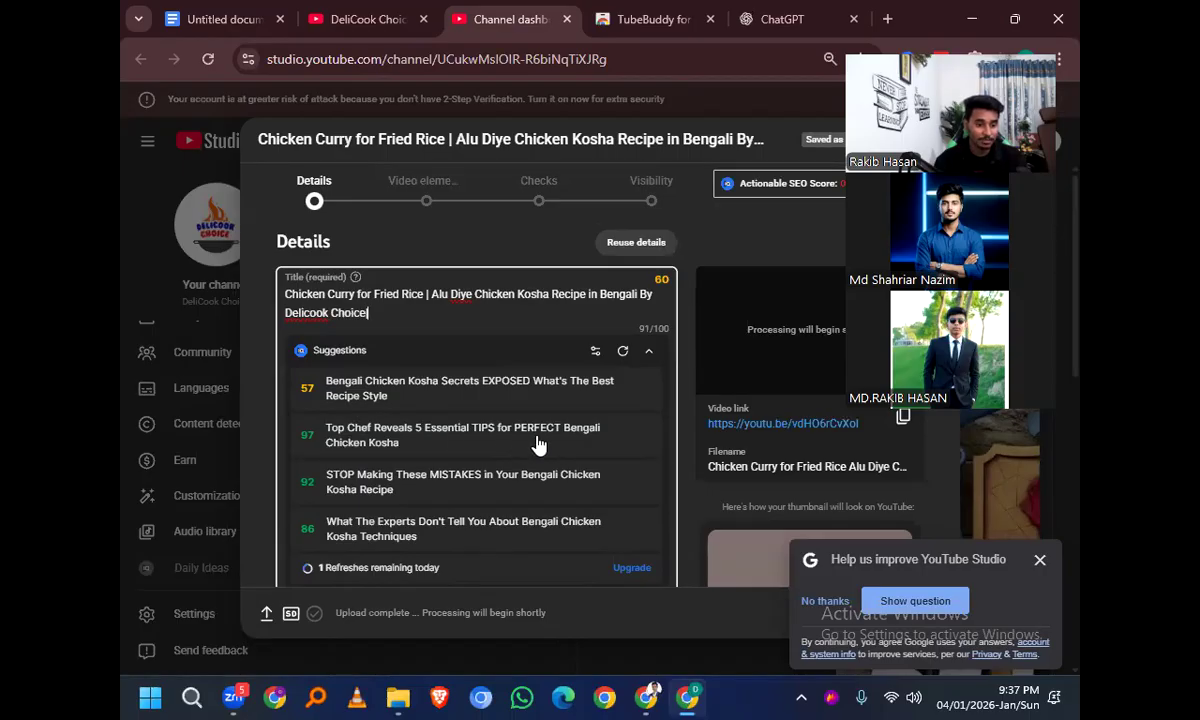
Apply the 'Top Chef Reveals' title suggestion and select the title ending from Chicken Kosha in the notes.
left_click(381, 451)
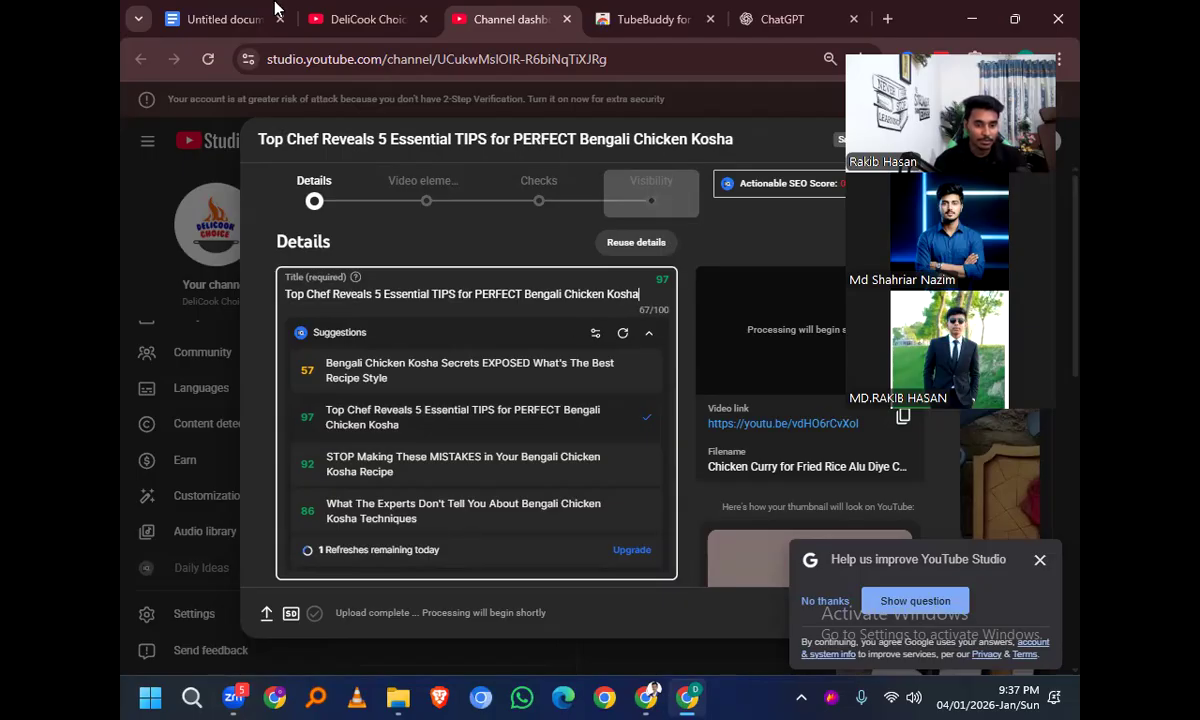
key("ctrl+1")
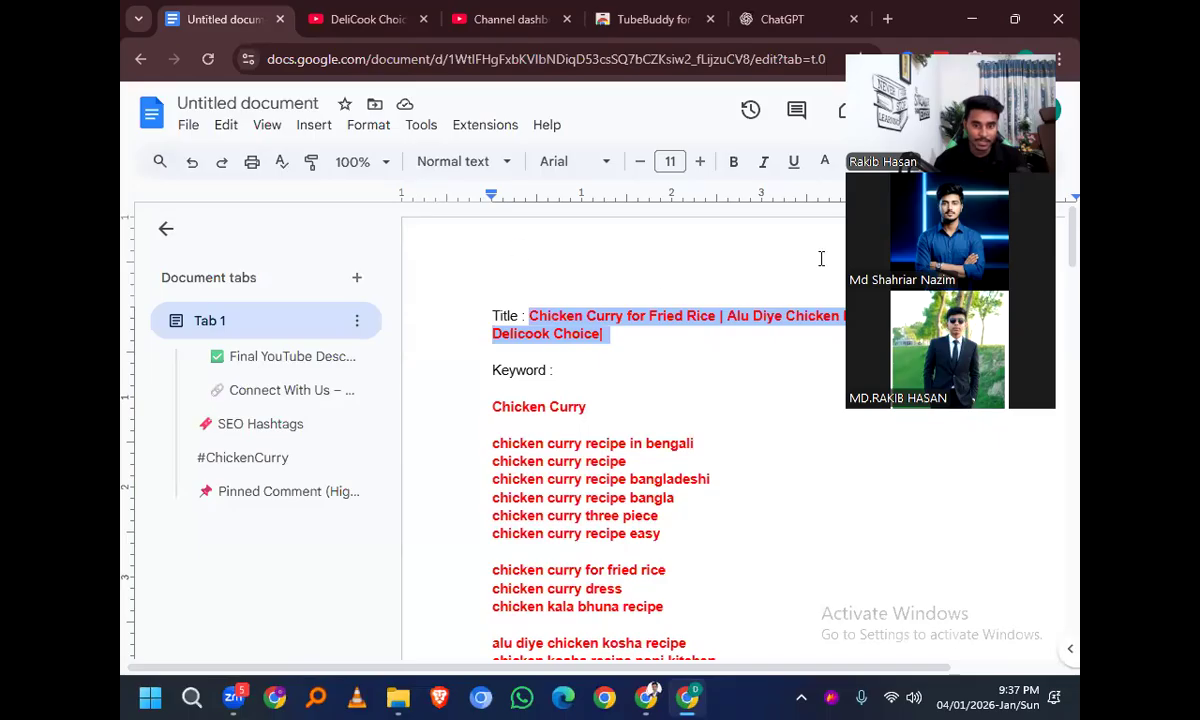
left_click(753, 316)
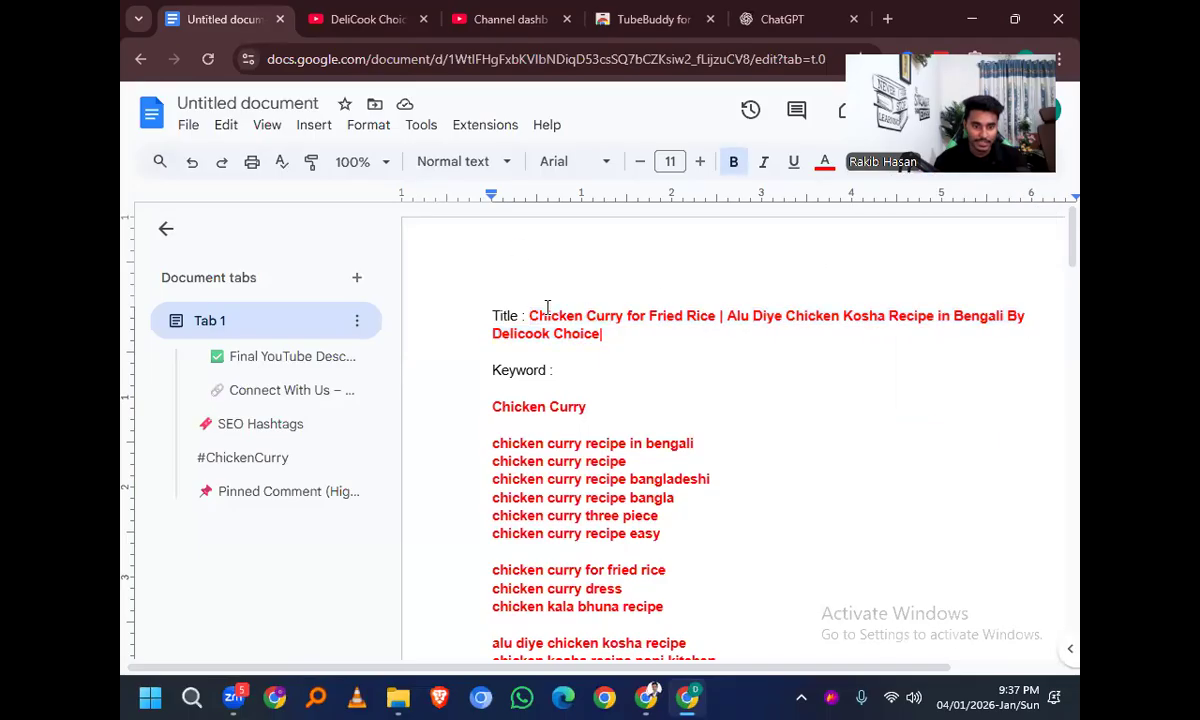
left_click(842, 316)
left_click_drag(785, 316, 1050, 332)
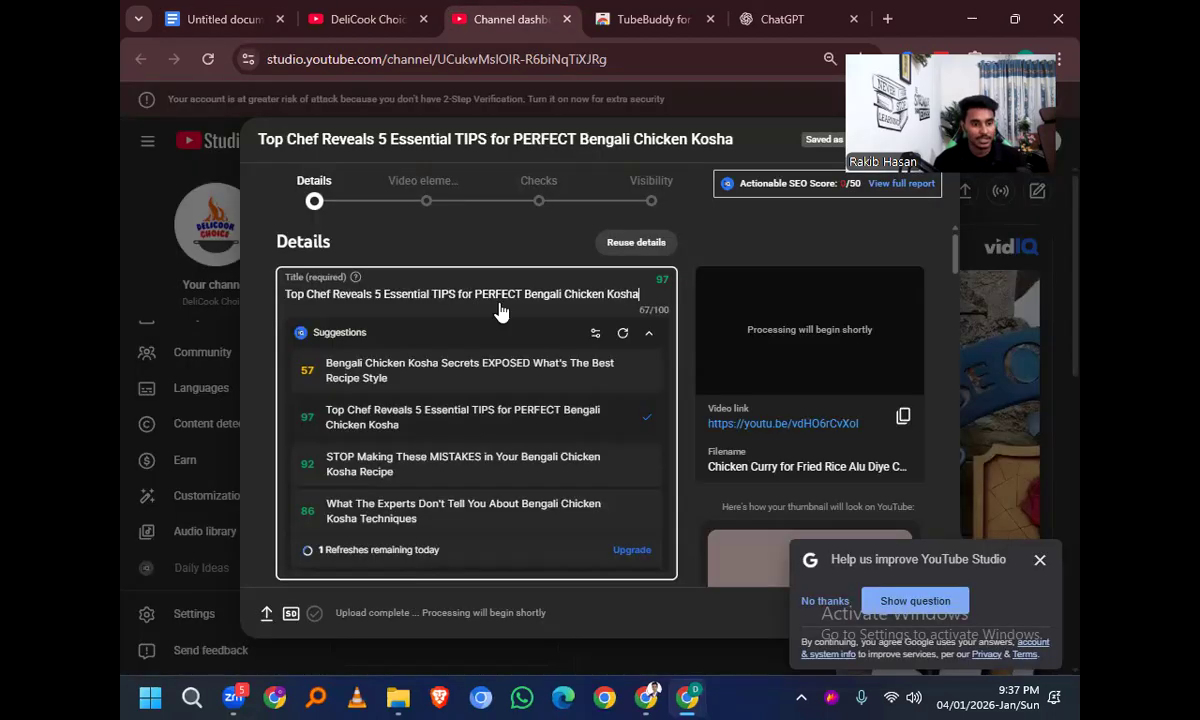
Append the copied ending to the title and delete the repeated 'Chicken Kosha Recipe in Bengali' words.
left_click(510, 19)
left_click(648, 294)
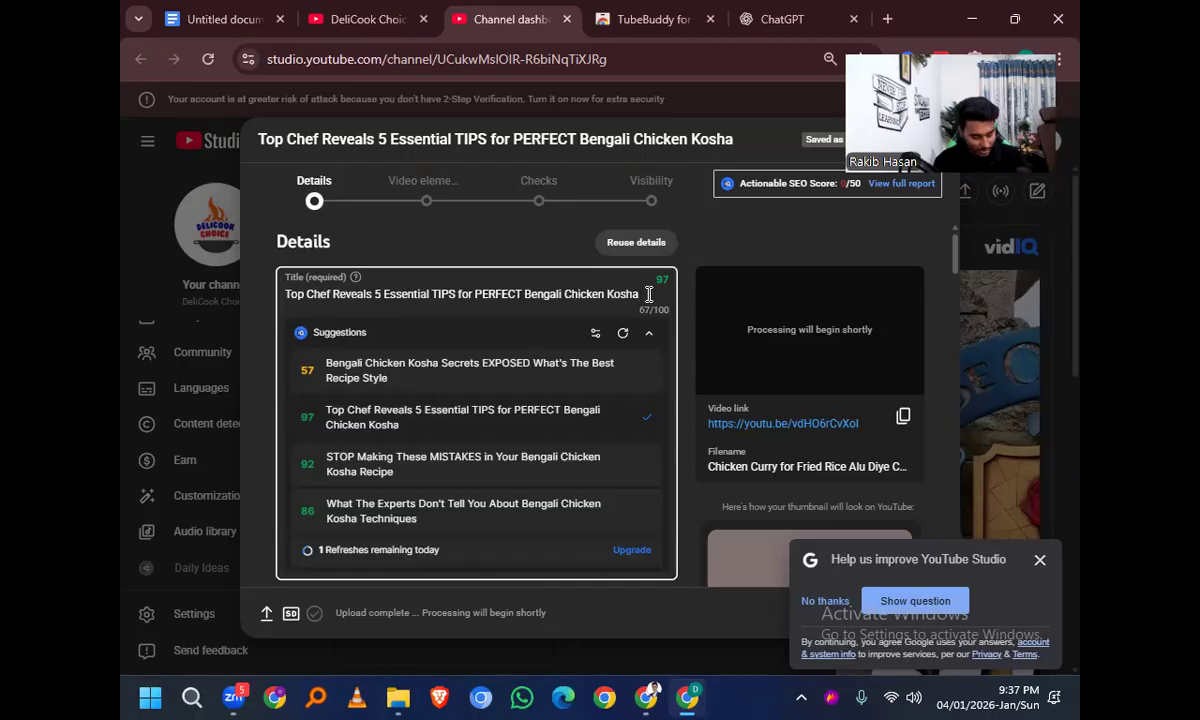
key("ctrl+v")
double_click(550, 312)
left_click(555, 312)
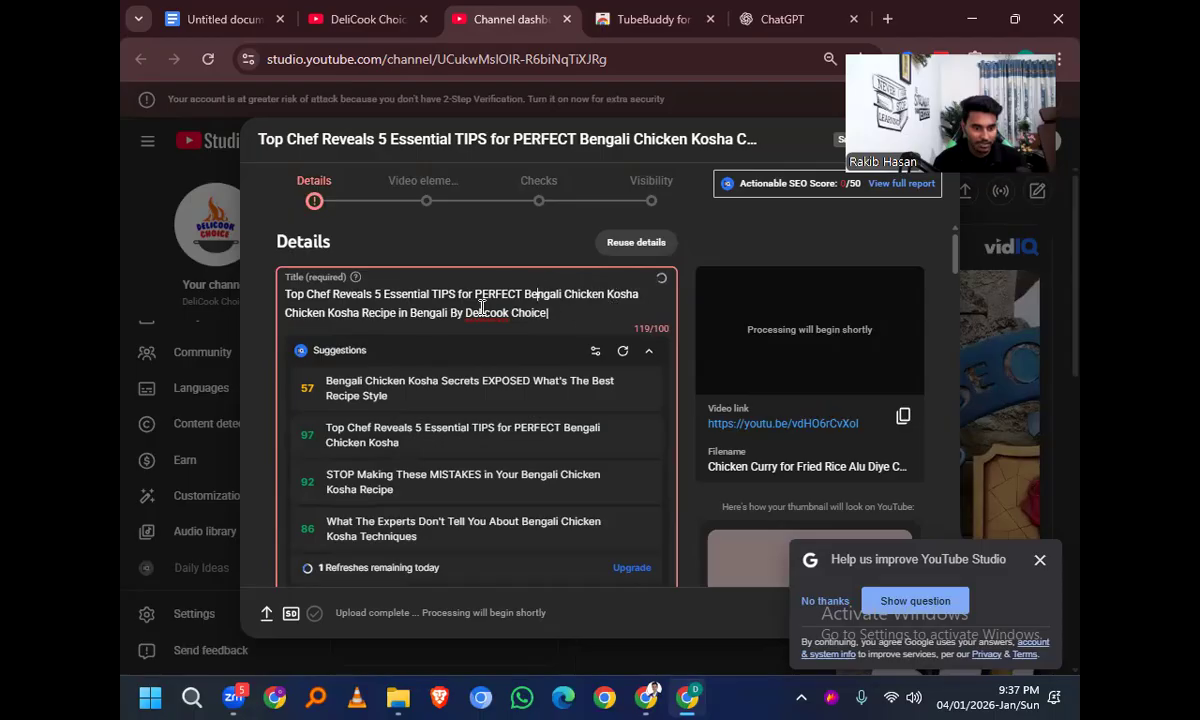
left_click(449, 313)
left_click(288, 314, "shift")
key("BackSpace")
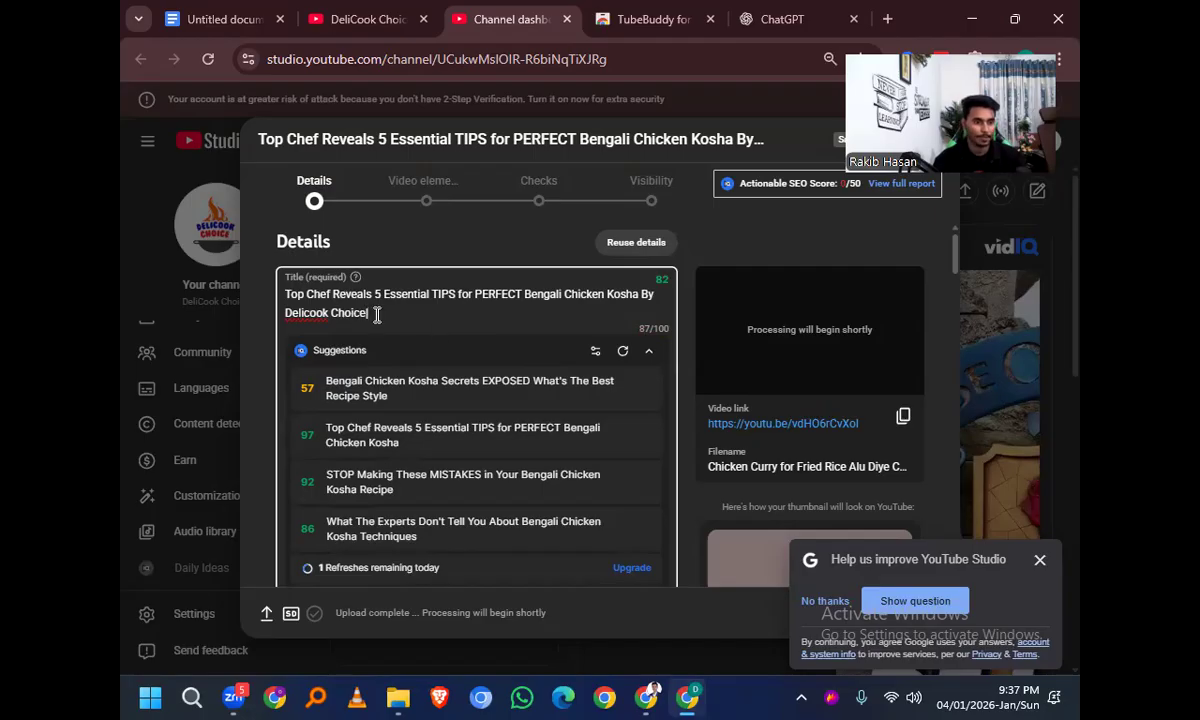
Select the full title 'Top Chef Reveals 5 Essential TIPS for PERFECT Bengali Chicken Kosha By Delicook Choice'.
left_click(255, 12)
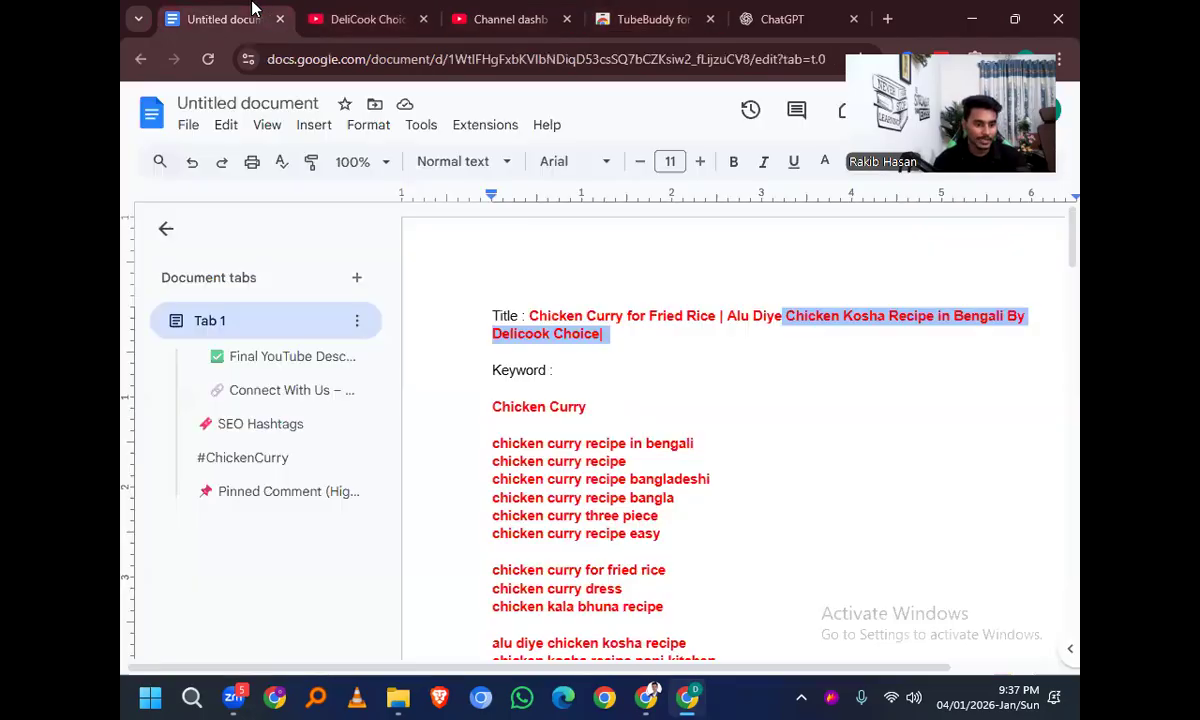
left_click(785, 318)
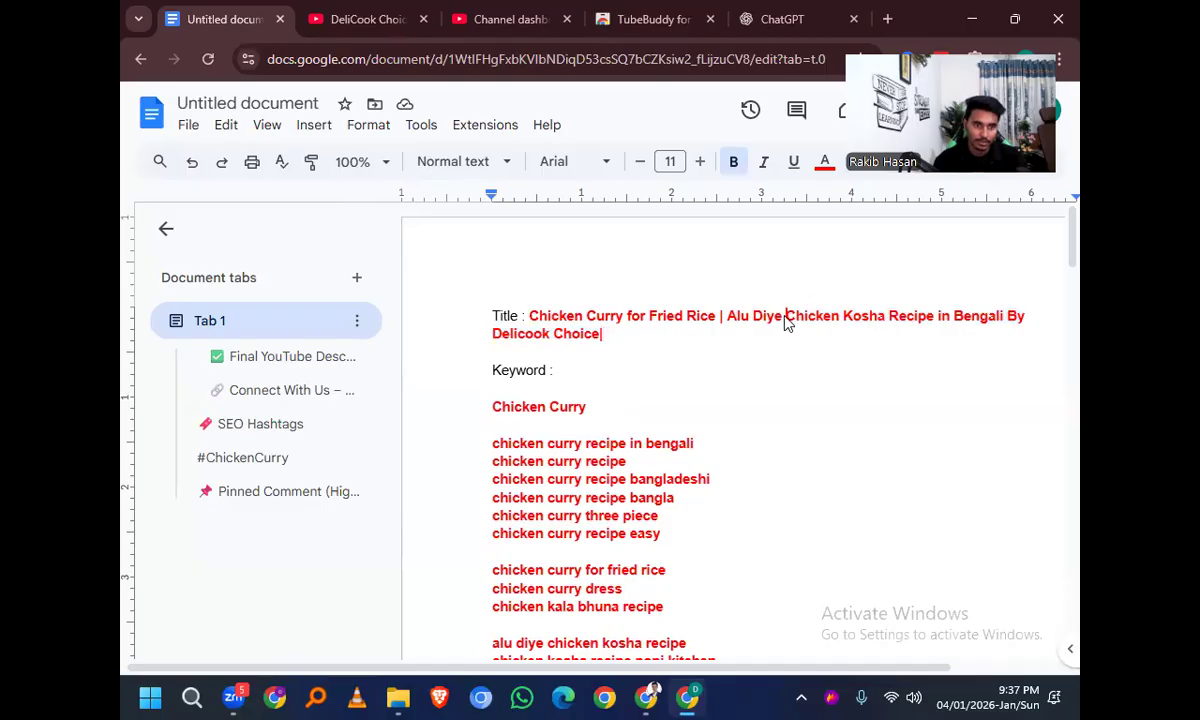
left_click(500, 19)
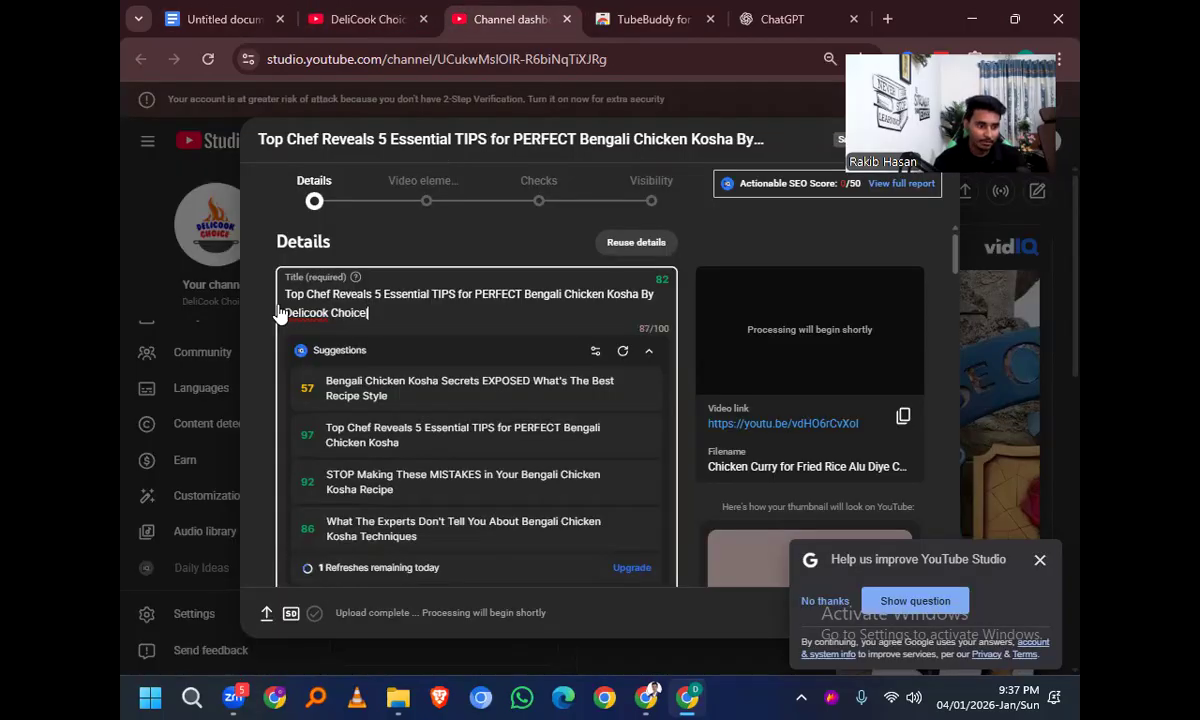
left_click_drag(285, 294, 367, 289)
left_click(395, 292)
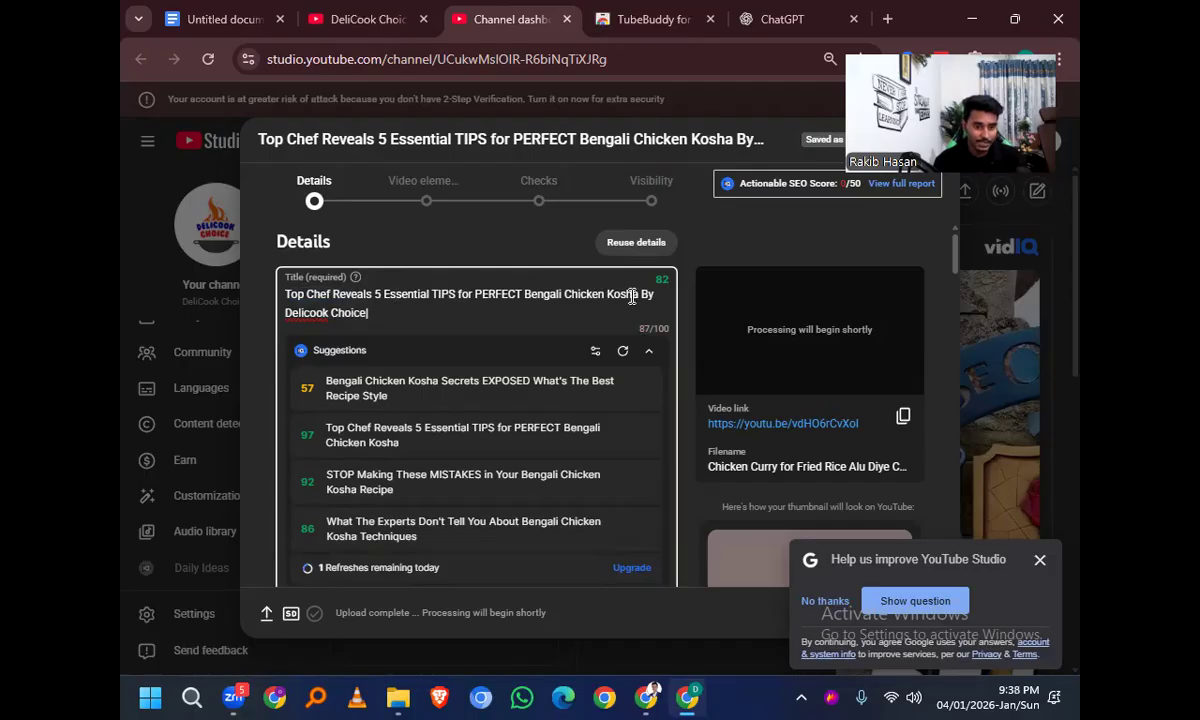
left_click_drag(639, 293, 255, 290)
left_click(416, 312)
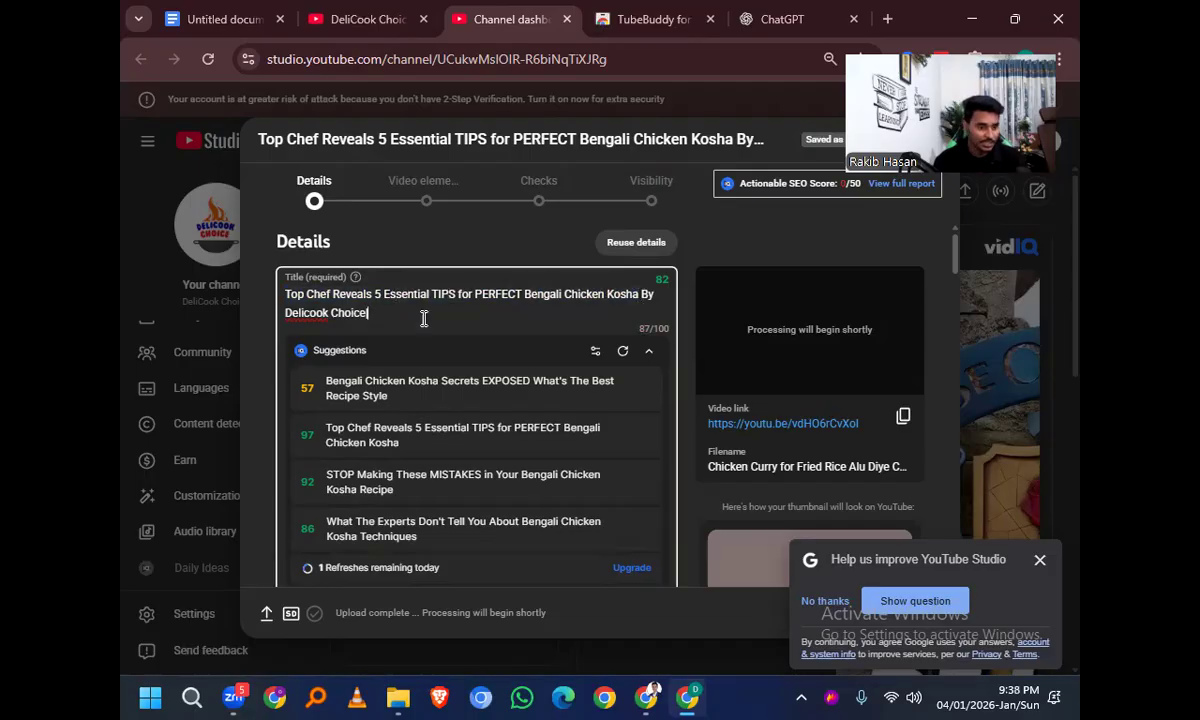
left_click_drag(420, 316, 267, 302)
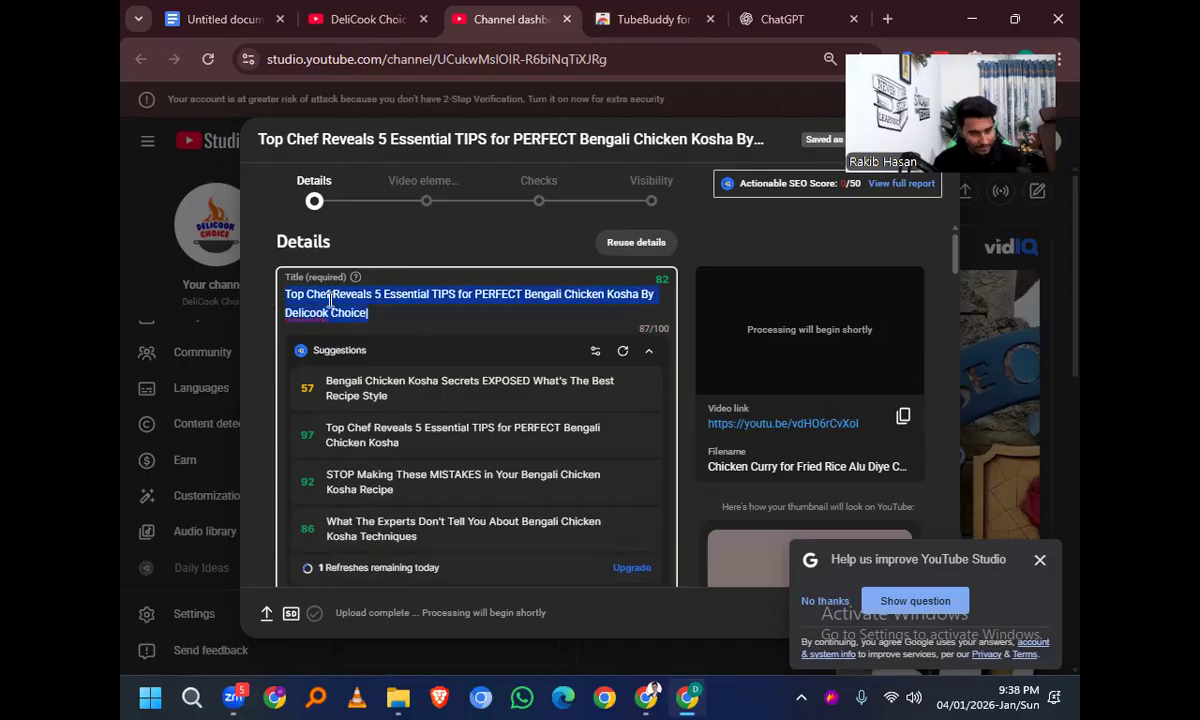
Paste the video title into the Thumbnail Builder idea box, then delete it again.
scroll(509, 405, "down", 3)
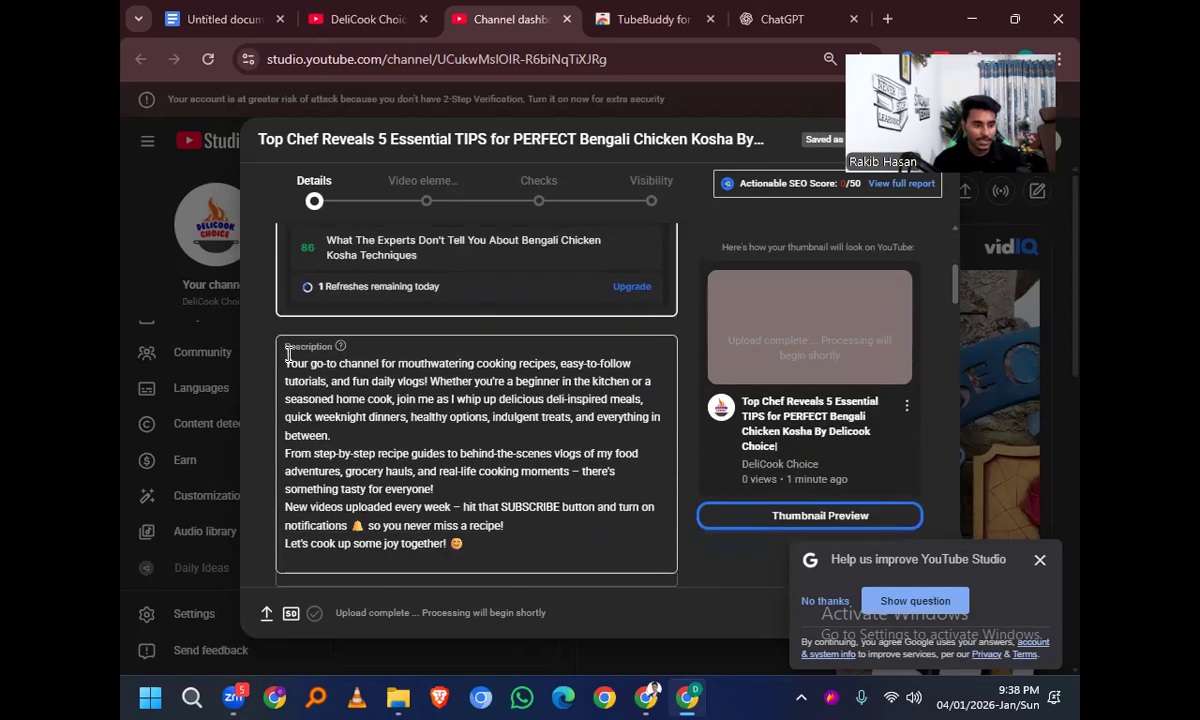
scroll(380, 400, "down", 4)
left_click(358, 401)
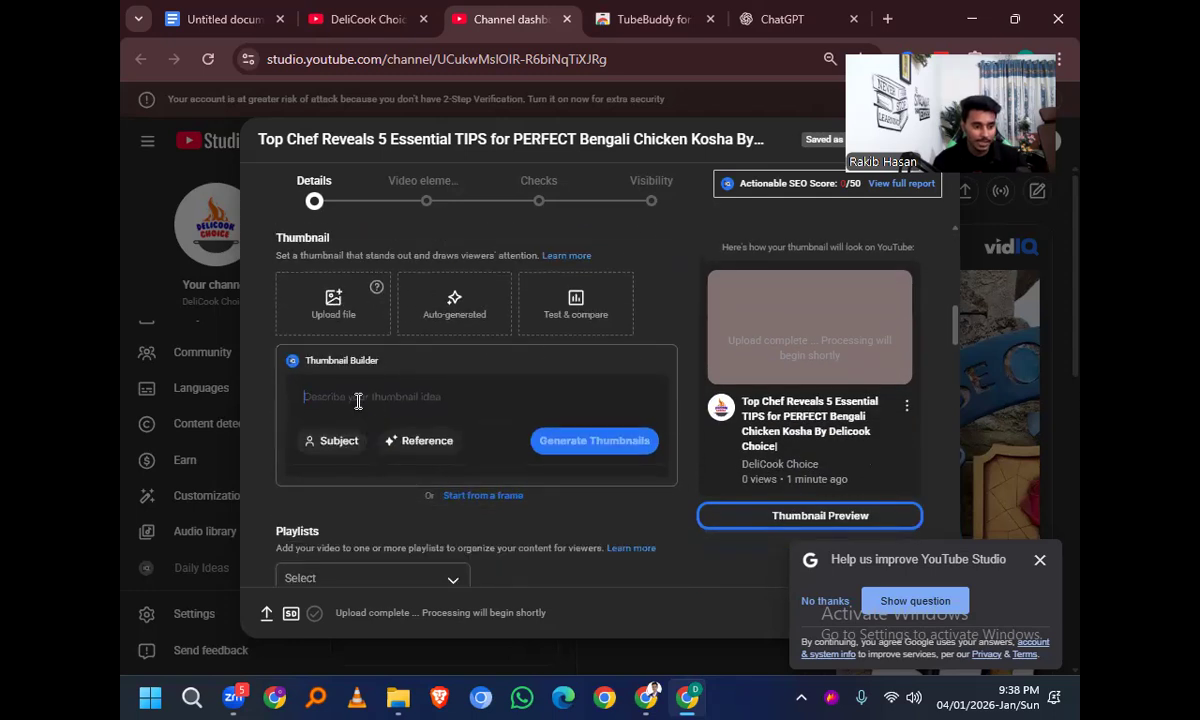
type("Top Chef Reveals 5 Essential TIPS for PERFECT Bengali Chicken Kosha By Delicook Choice|")
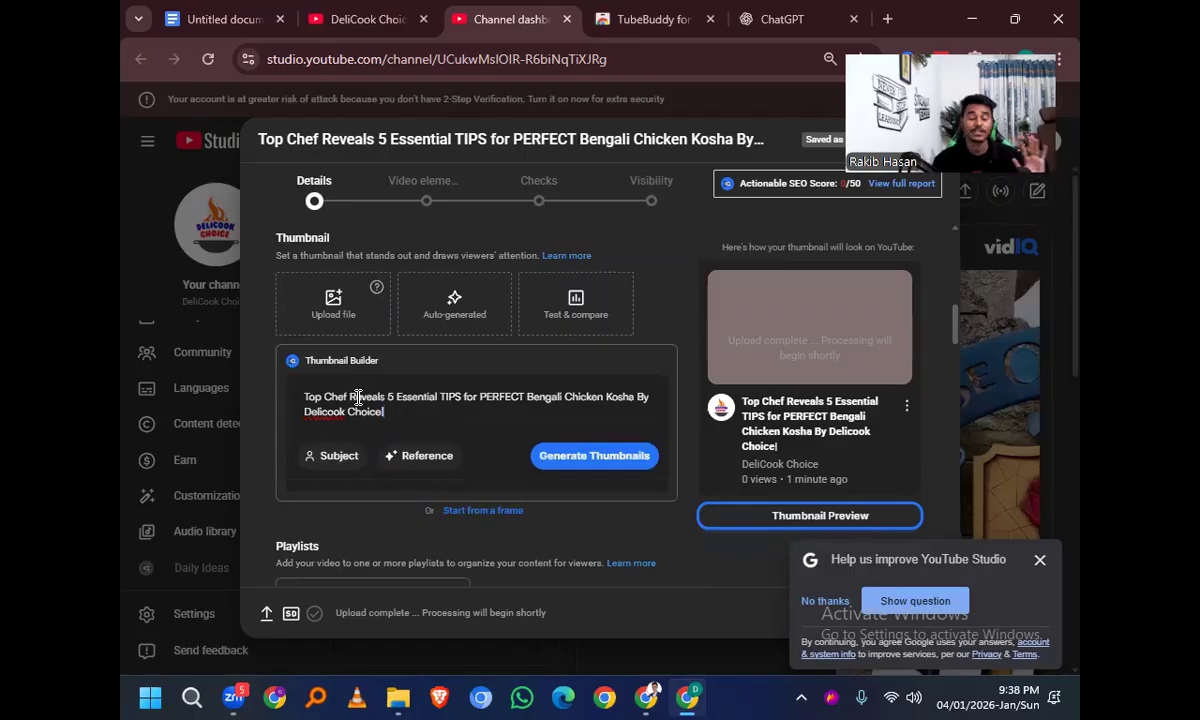
left_click_drag(412, 408, 303, 394)
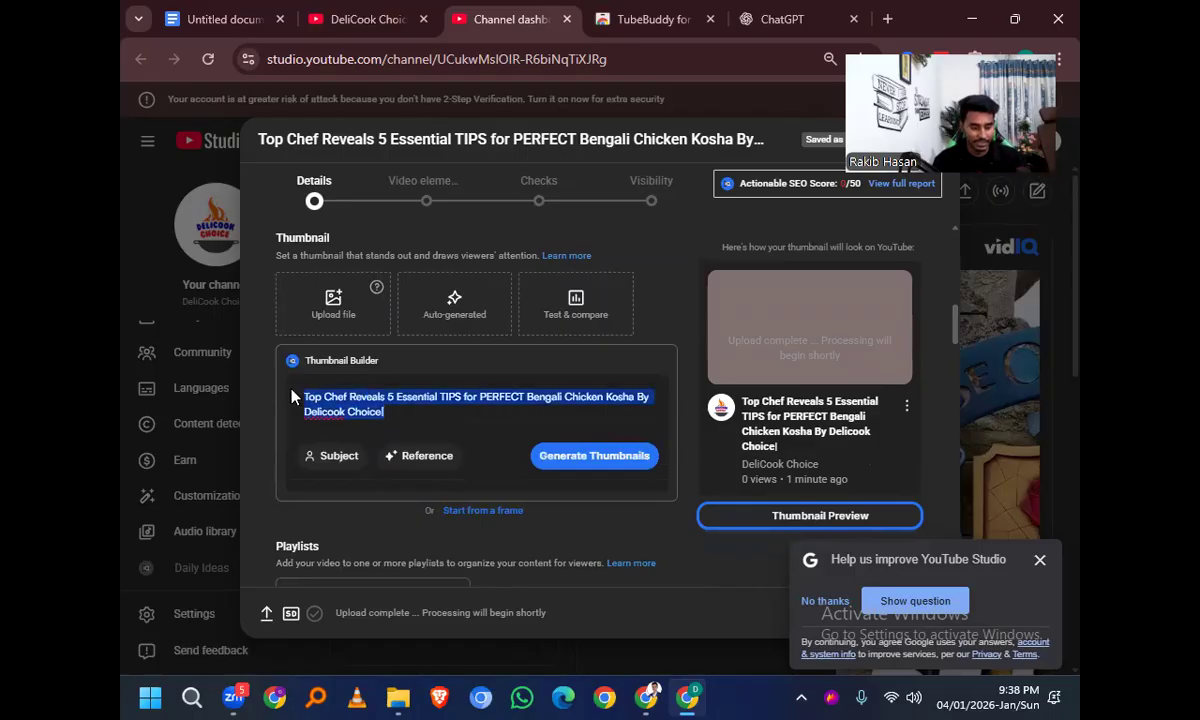
key("BackSpace")
Select all of the 622-character channel description and remove it from the field.
scroll(369, 399, "up", 4)
left_click(536, 434)
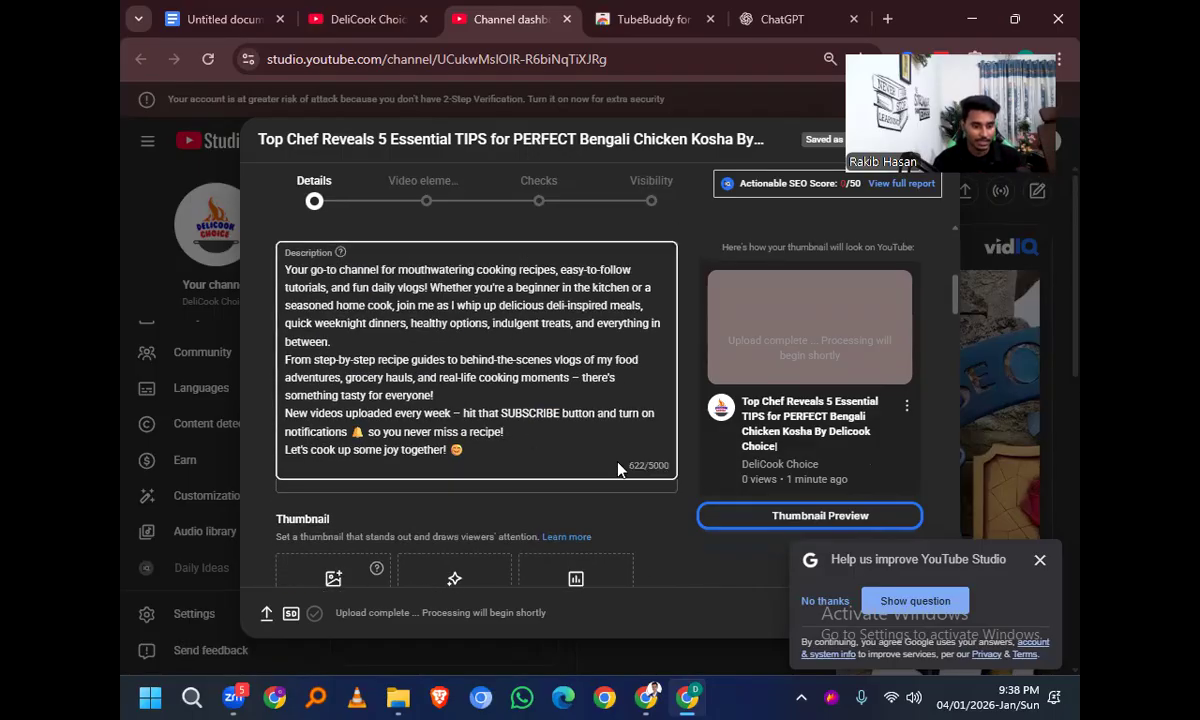
scroll(537, 415, "down", 1)
scroll(537, 411, "down", 2)
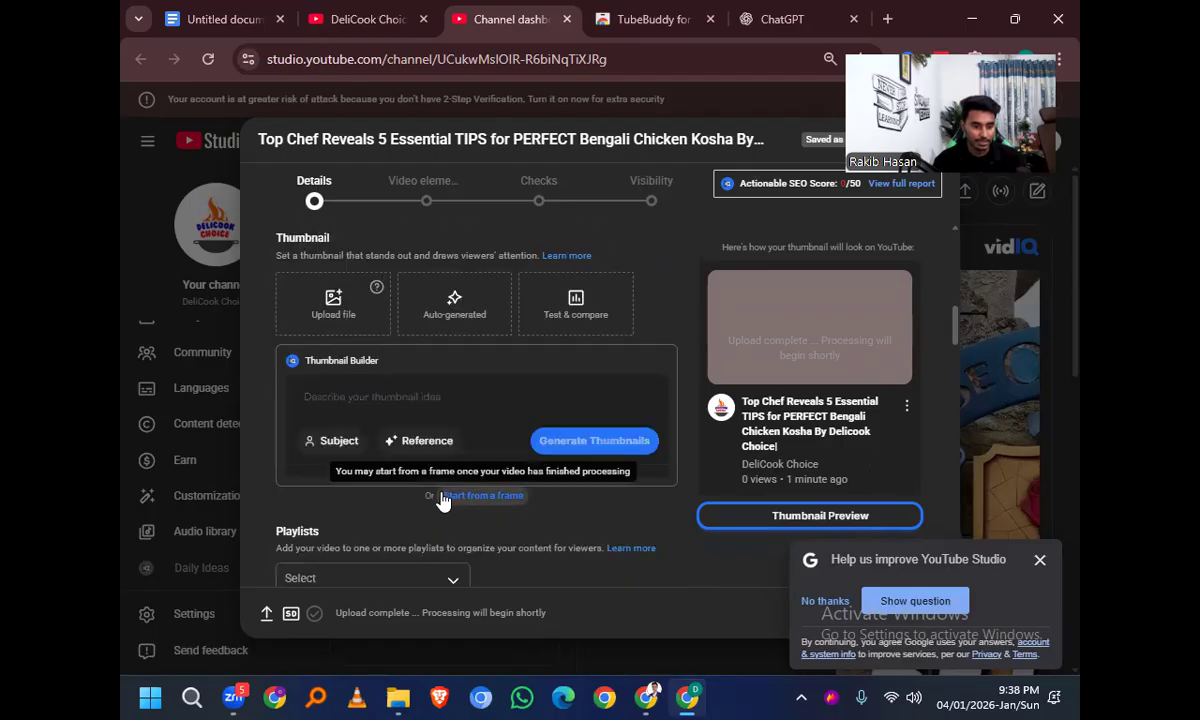
scroll(520, 490, "up", 1)
scroll(560, 480, "up", 3)
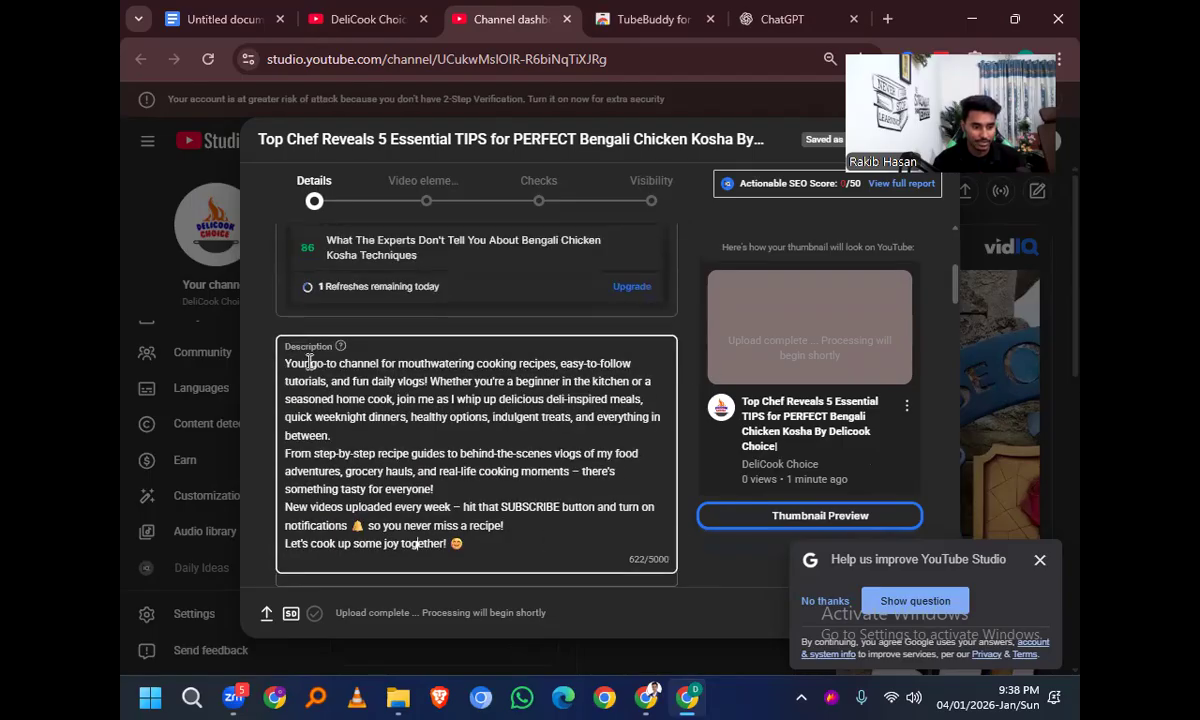
key("ctrl+a")
key("ctrl+c")
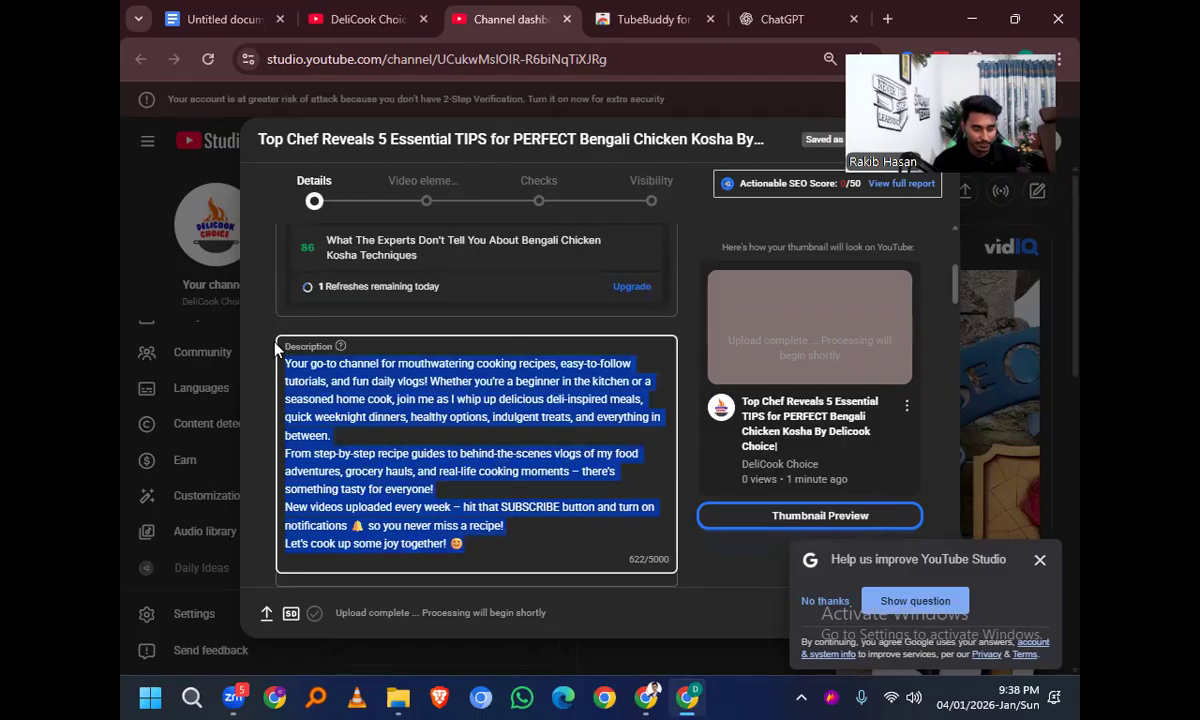
key("BackSpace")
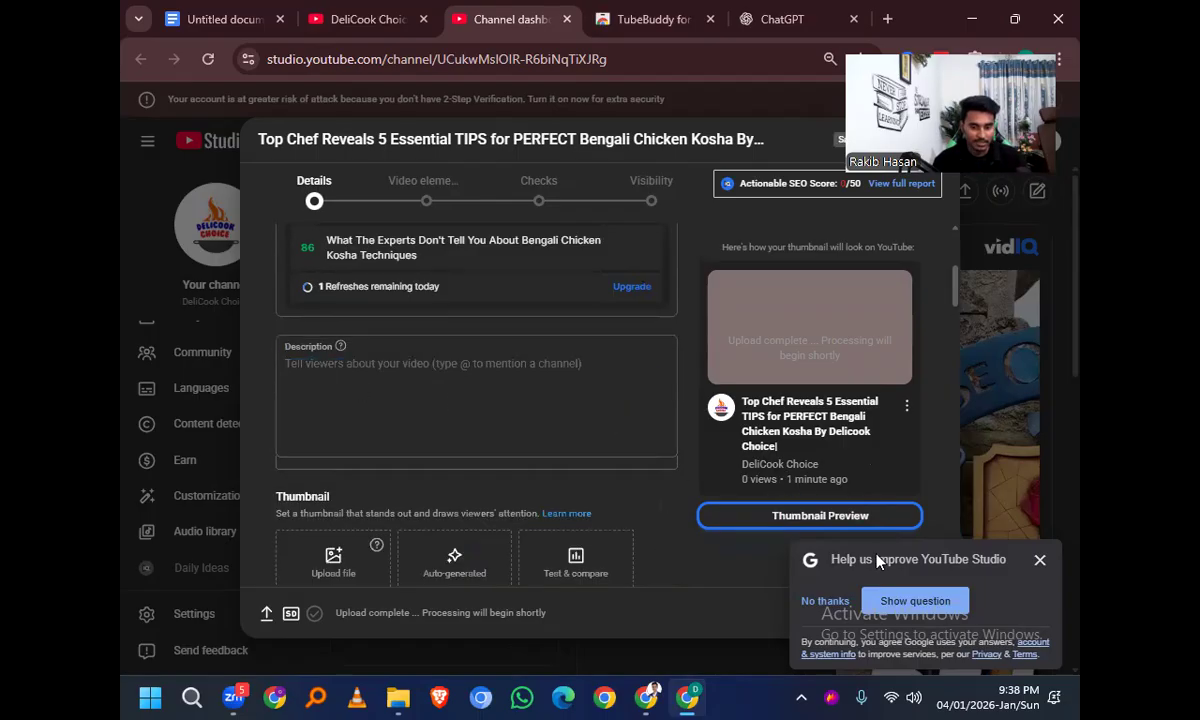
Dismiss the feedback popup and paste the channel description back into Description.
left_click(1040, 559)
left_click(412, 357)
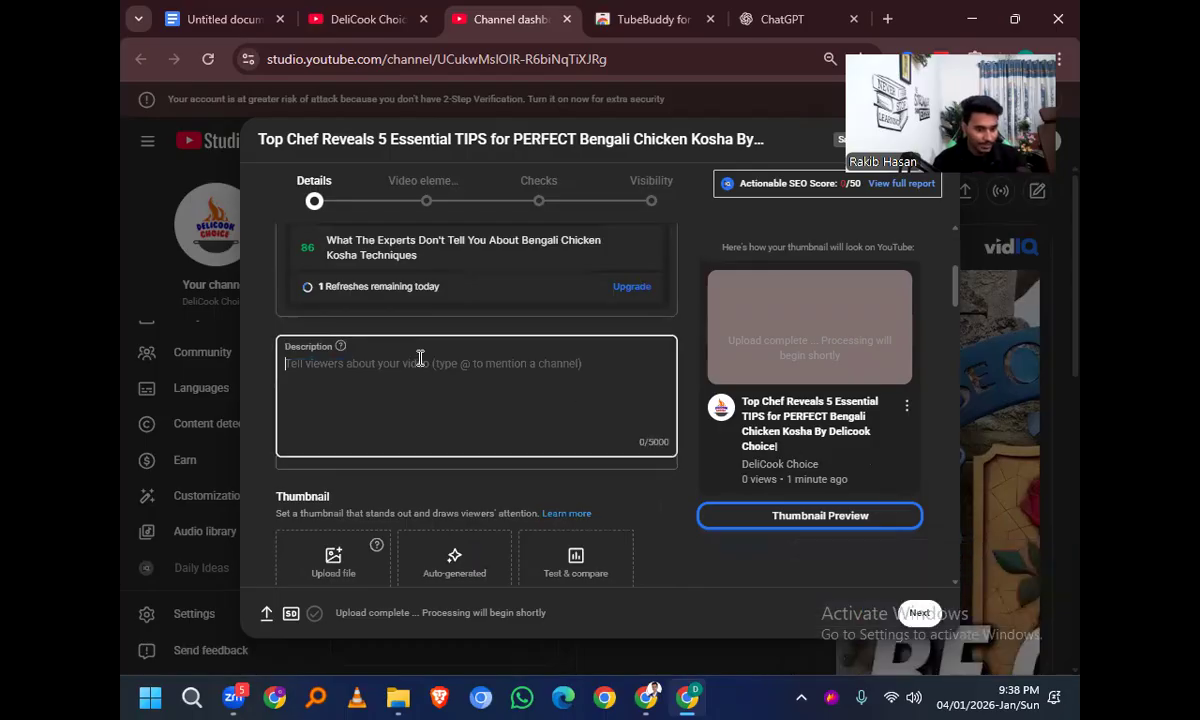
key("ctrl+v")
left_click(516, 363)
left_click(461, 286)
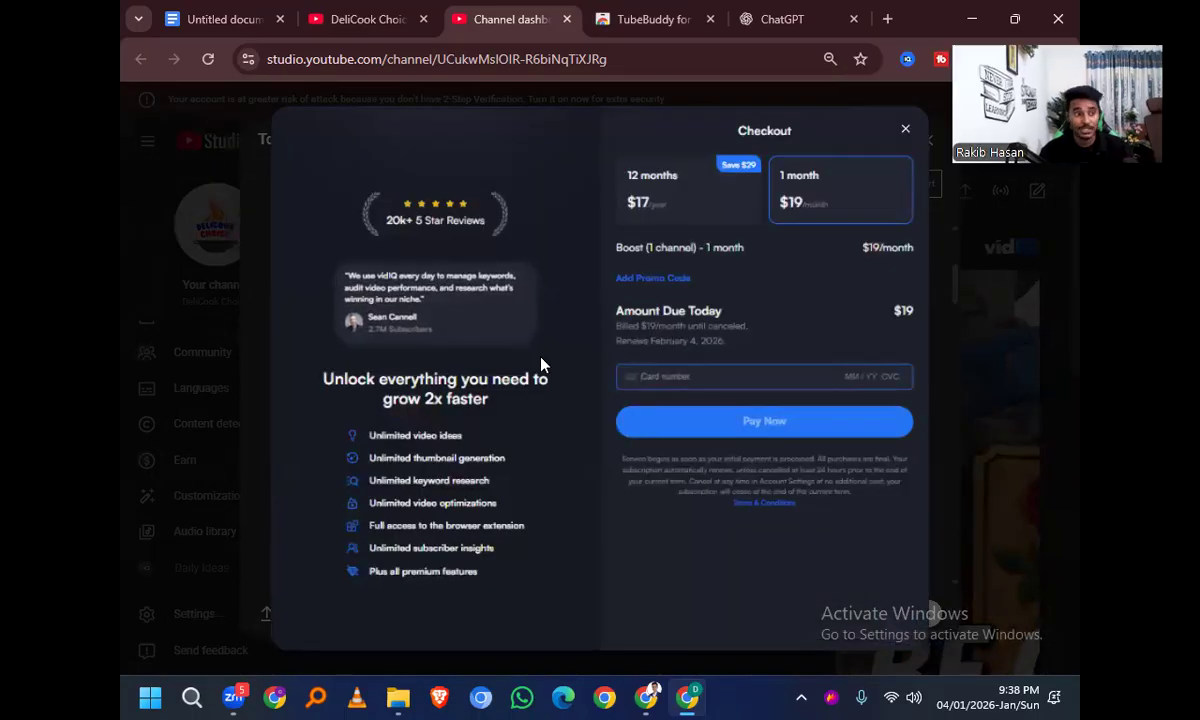
Close the vidIQ checkout and add blank lines above 'Your go-to channel', reaching 625 characters.
left_click(904, 130)
scroll(509, 428, "up", 4)
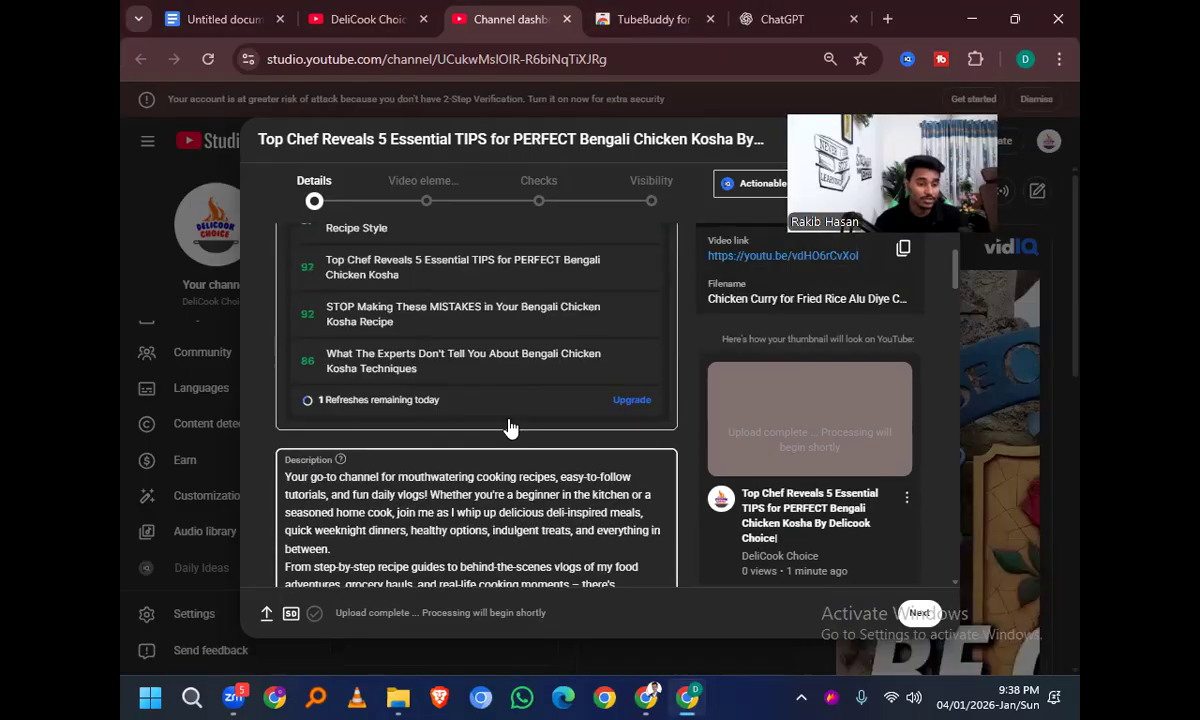
scroll(396, 351, "down", 5)
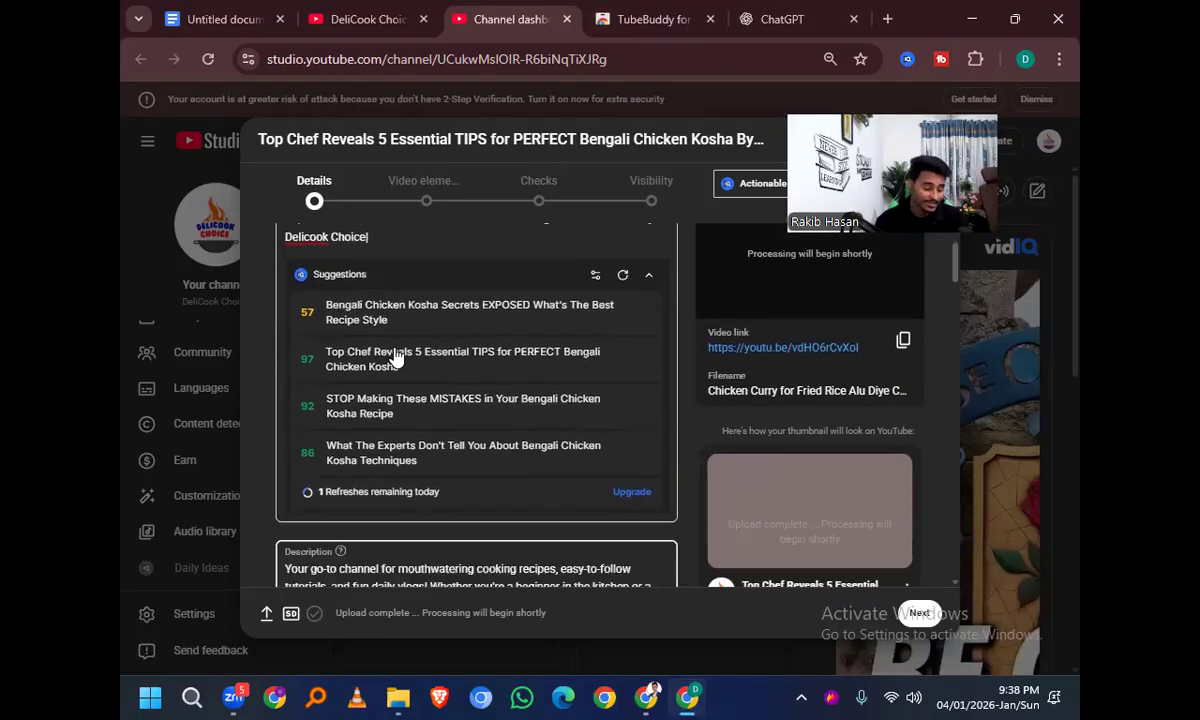
scroll(421, 370, "up", 1)
left_click(286, 365)
key("Return")
key("Return")
key("Return")
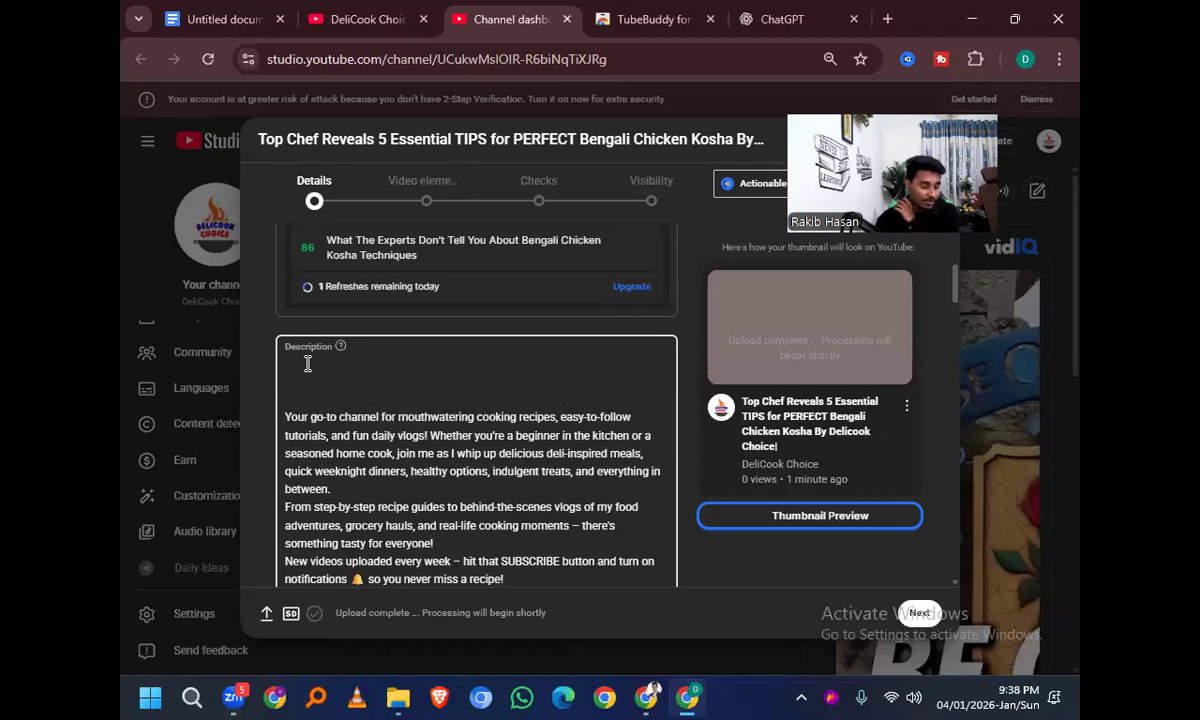
scroll(327, 390, "up", 1)
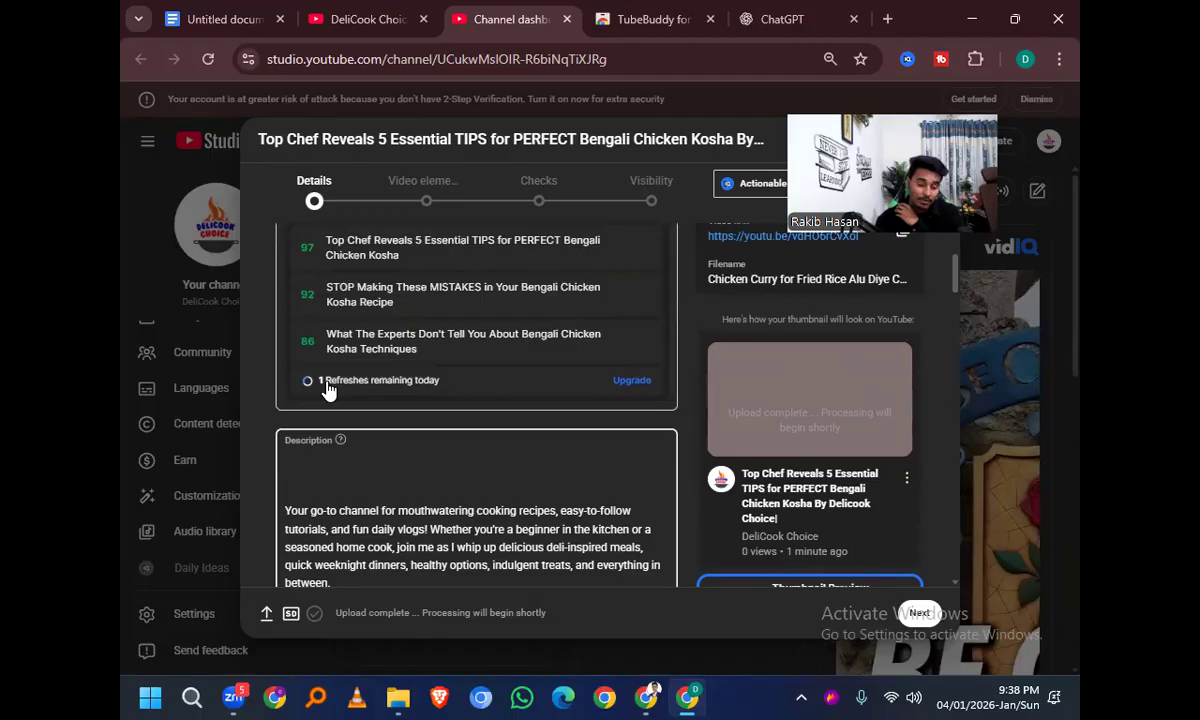
scroll(332, 392, "down", 1)
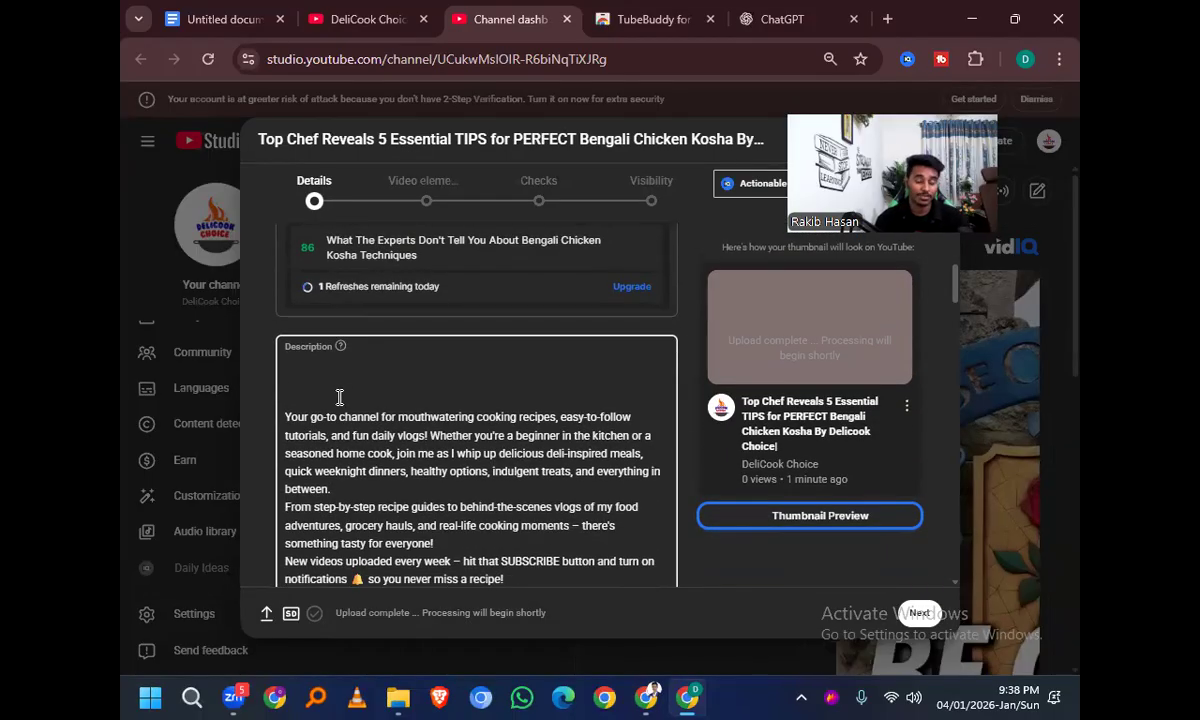
scroll(339, 398, "down", 3)
scroll(388, 381, "down", 1)
scroll(388, 383, "up", 4)
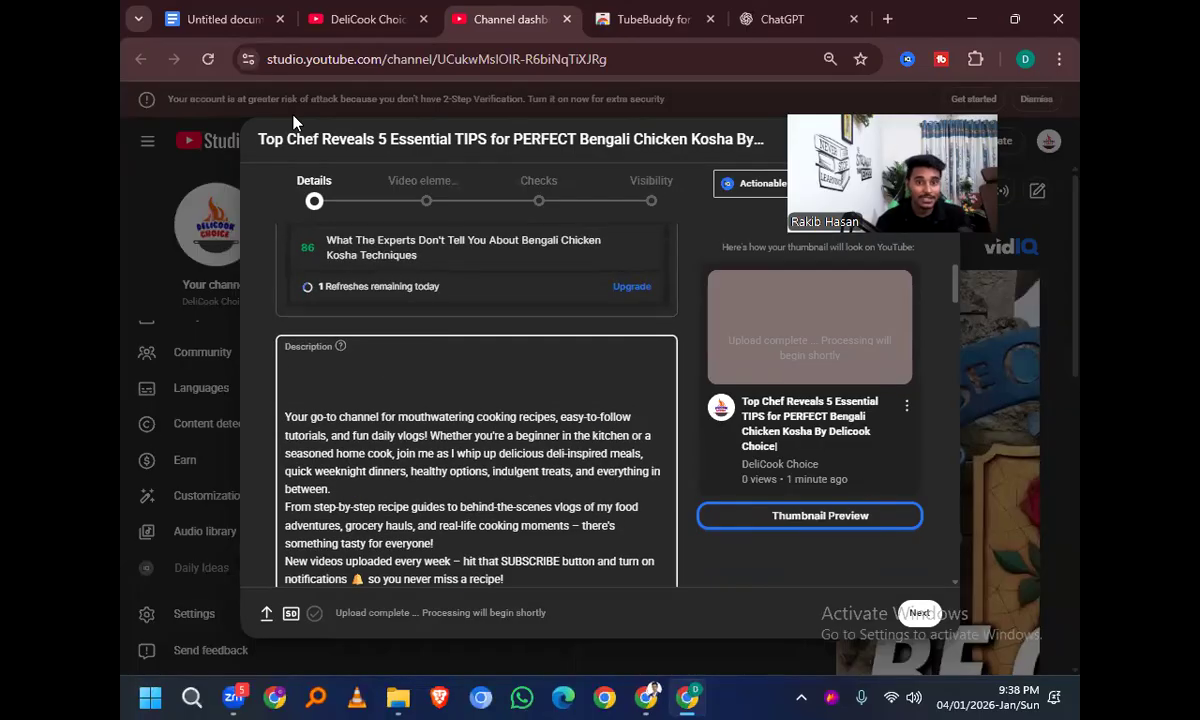
Bring up the Google Docs notes showing the chicken curry keyword list.
left_click(220, 18)
scroll(611, 398, "down", 5)
scroll(615, 405, "up", 3)
scroll(620, 416, "down", 2)
scroll(620, 416, "up", 3)
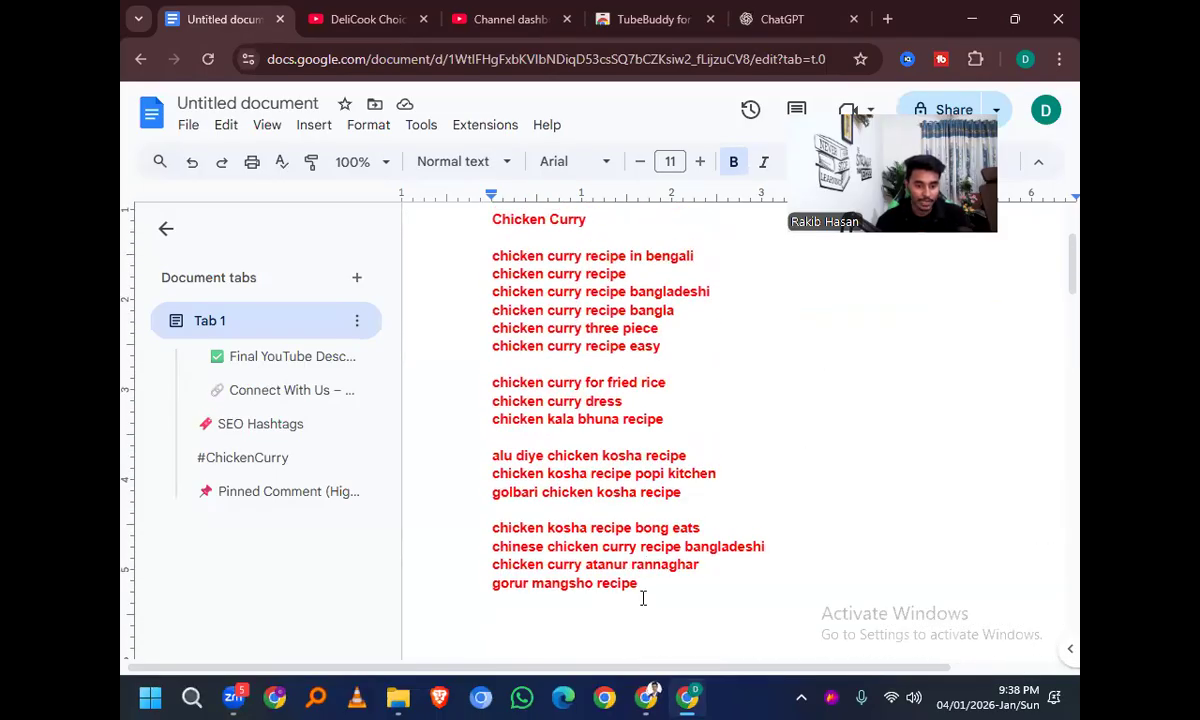
scroll(643, 598, "up", 2)
In ChatGPT, enter the quoted 'Top Chef Reveals…' title plus a request for an SEO-friendly description.
left_click(655, 18)
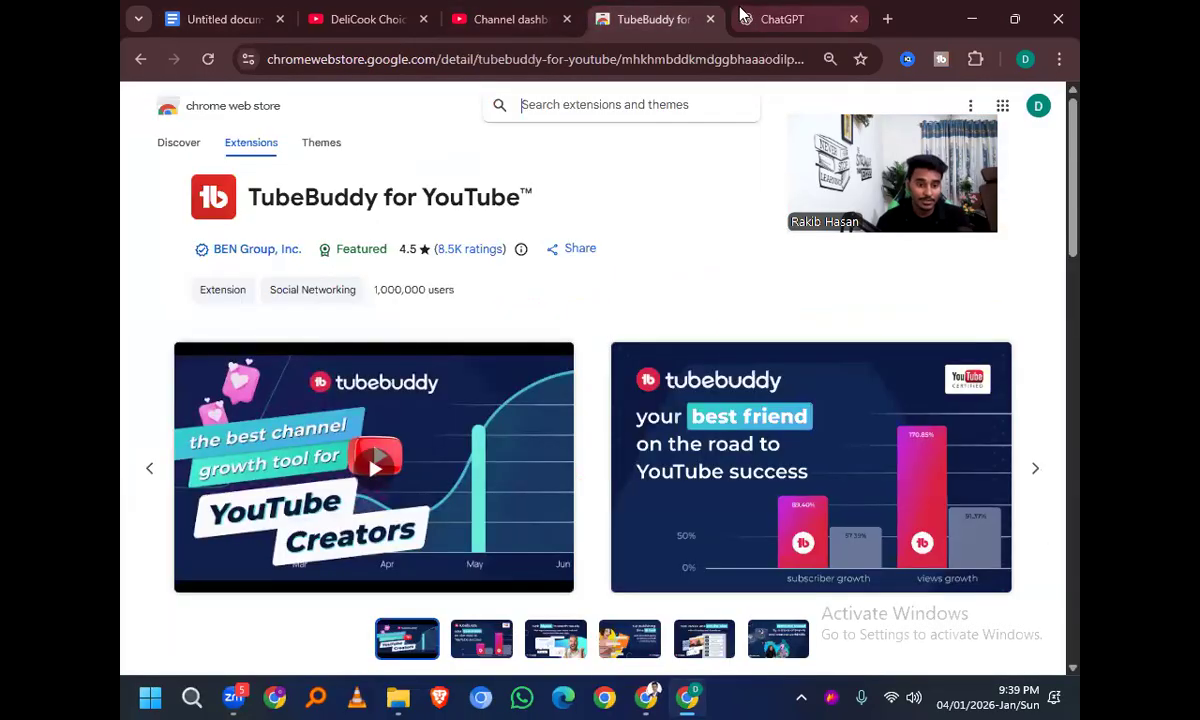
left_click(743, 16)
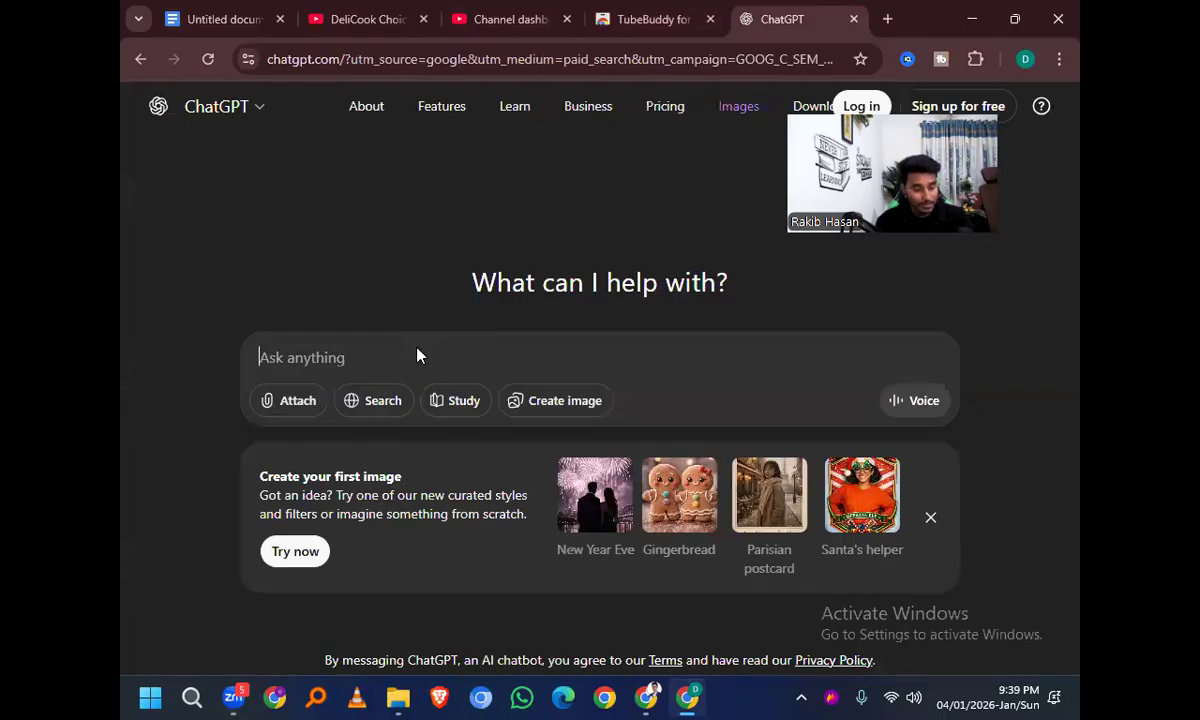
key("super+v")
left_click(353, 423)
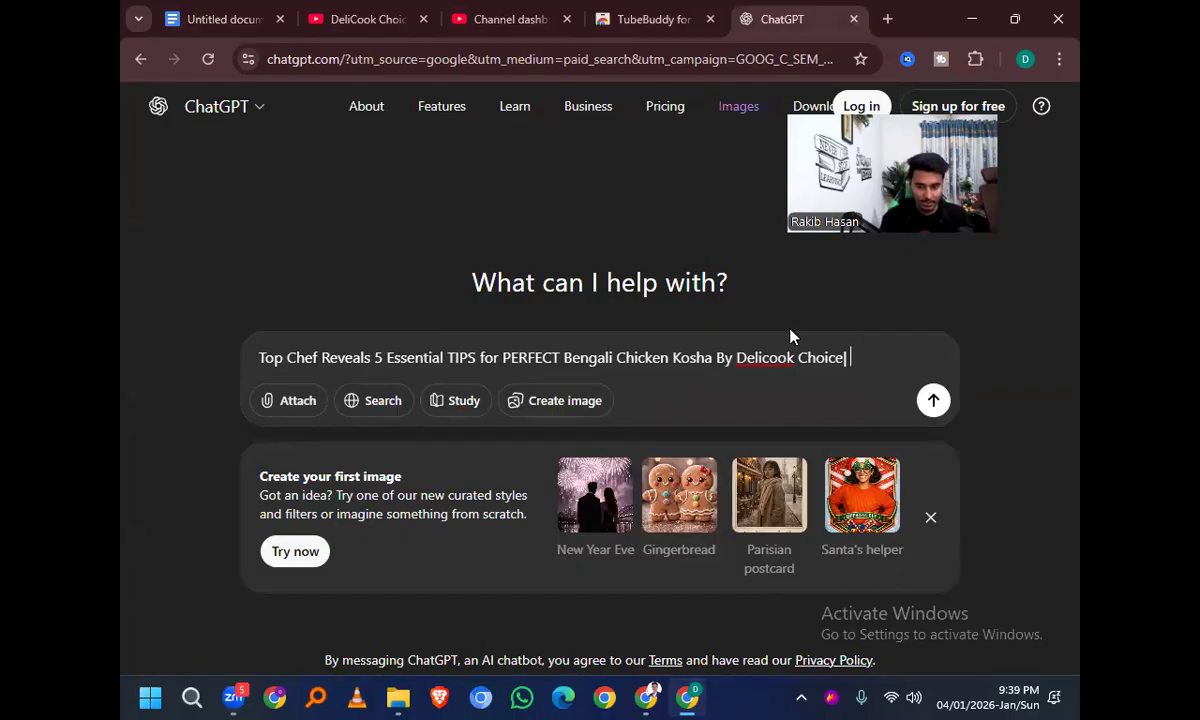
type("\"")
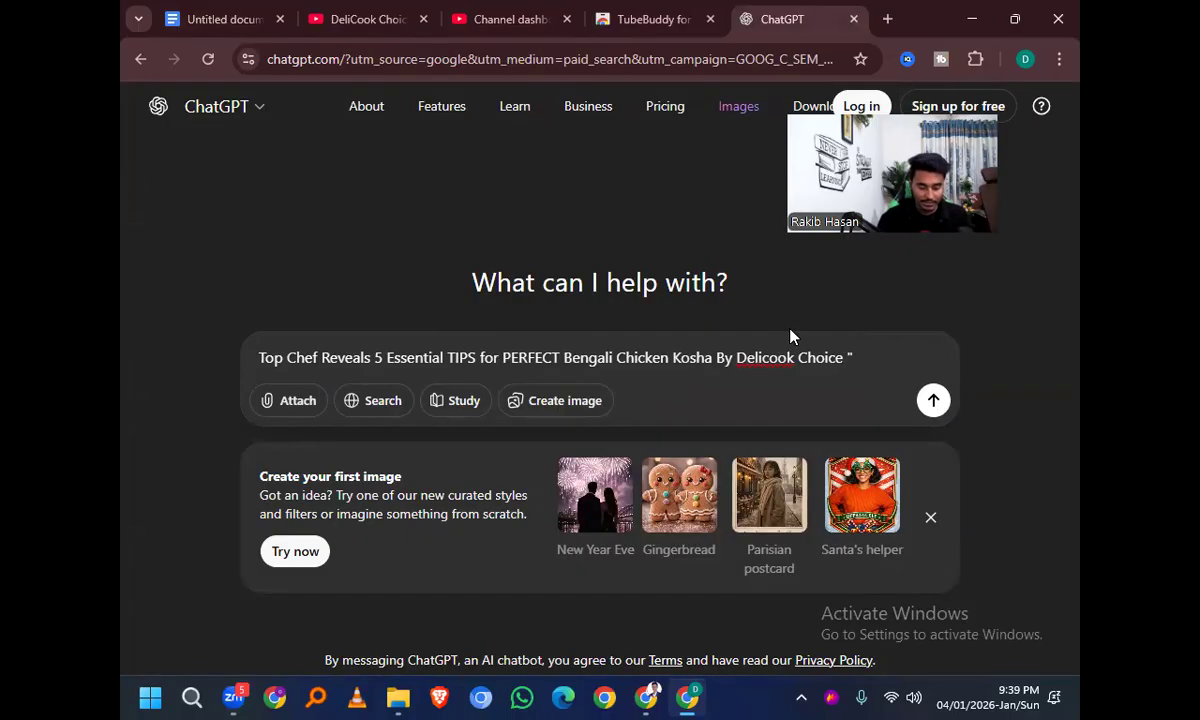
left_click(258, 357)
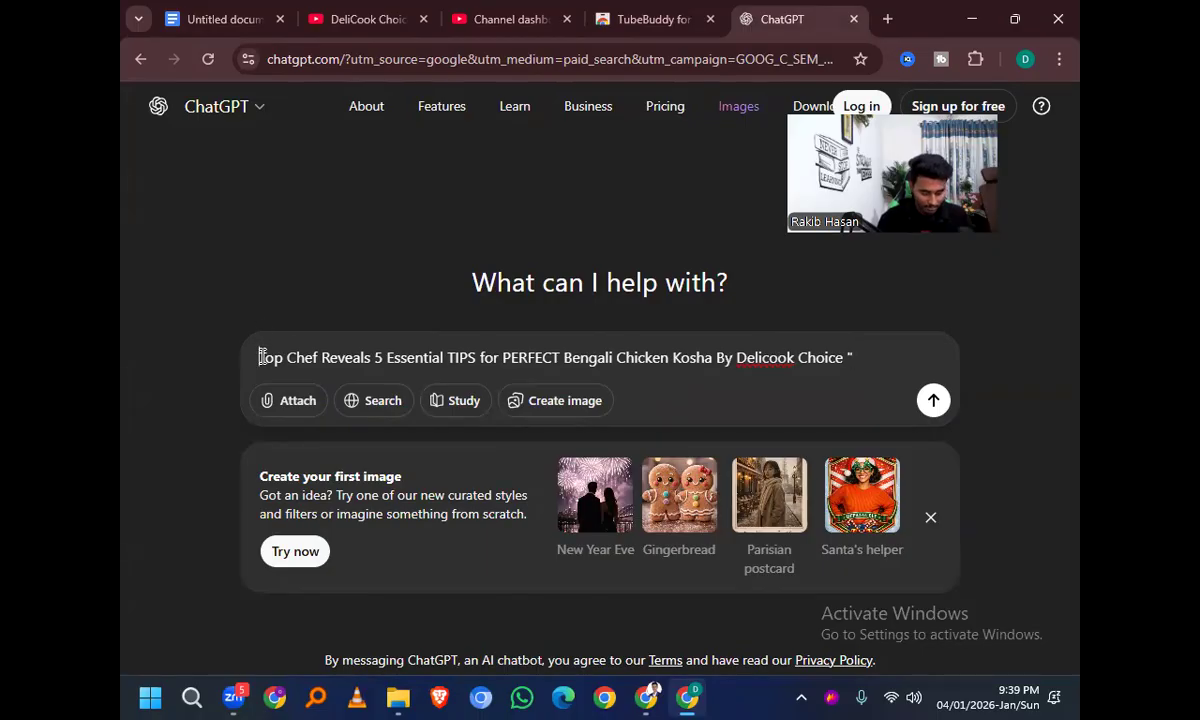
type("\"")
left_click(875, 360)
type("This")
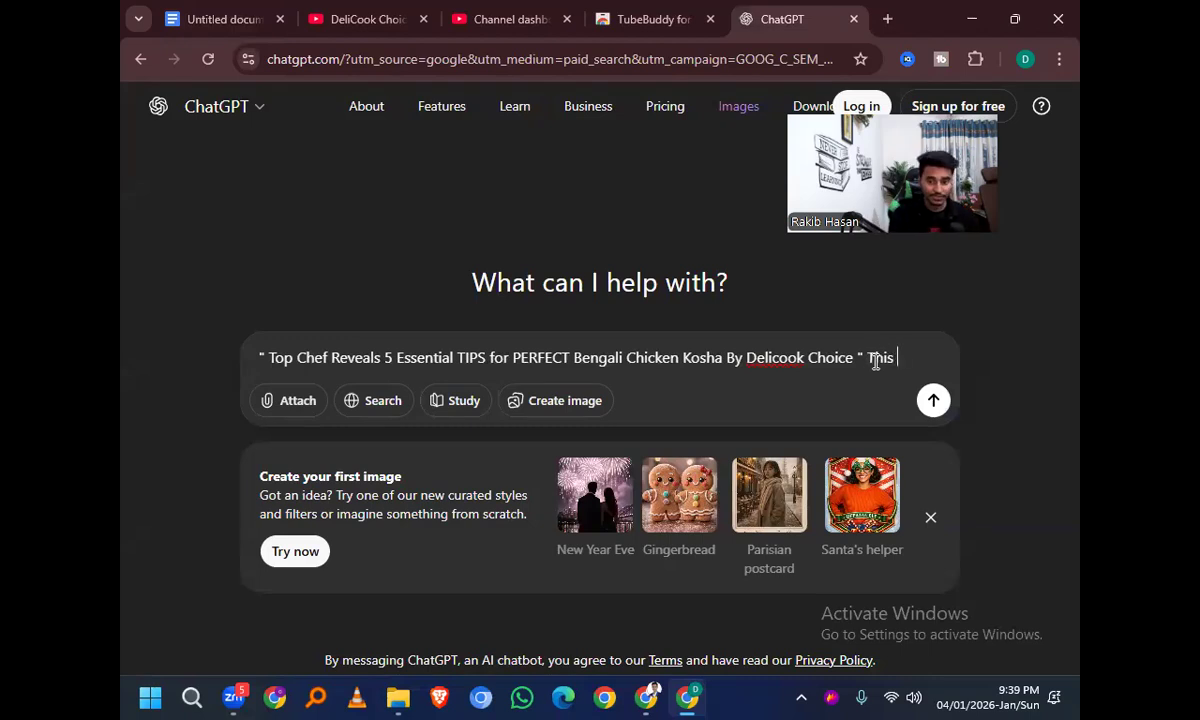
type(" is My")
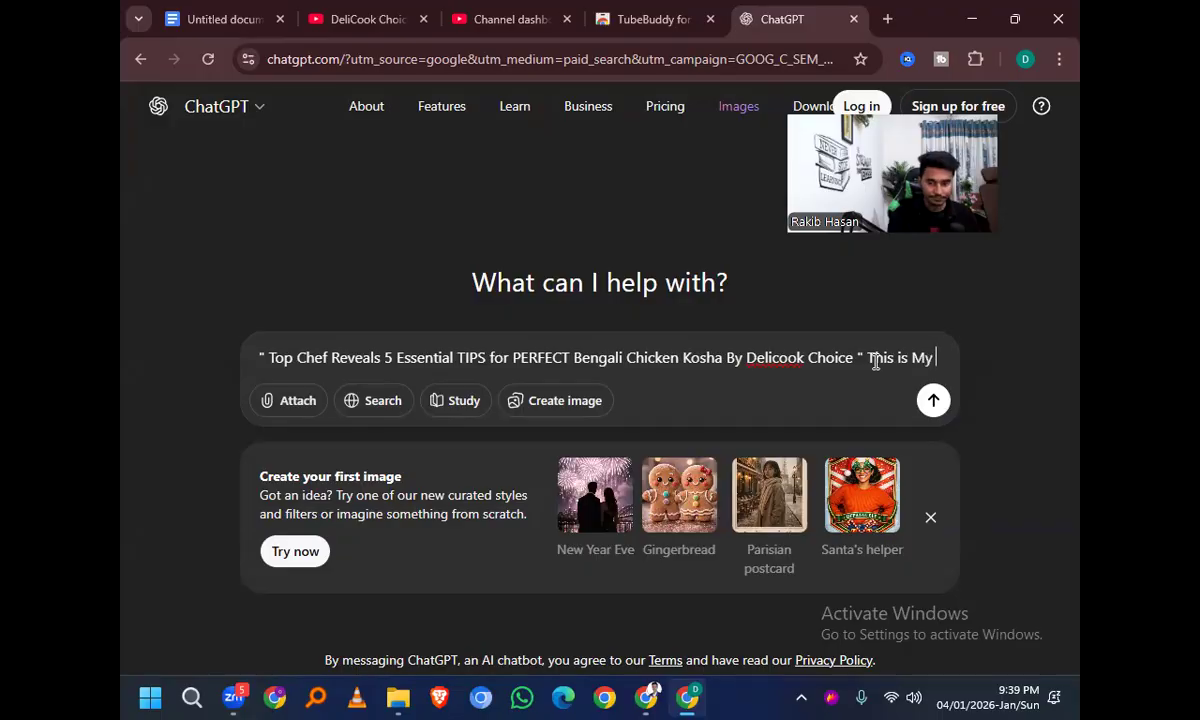
type(" Vid")
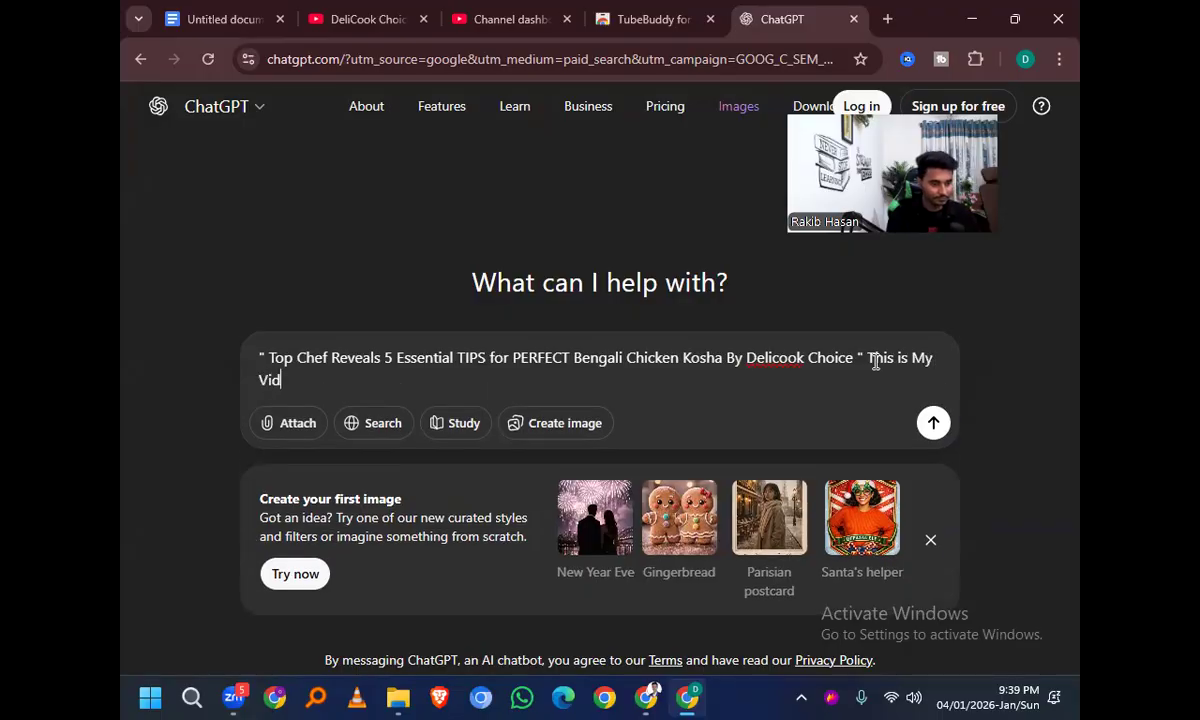
type("eo You have")
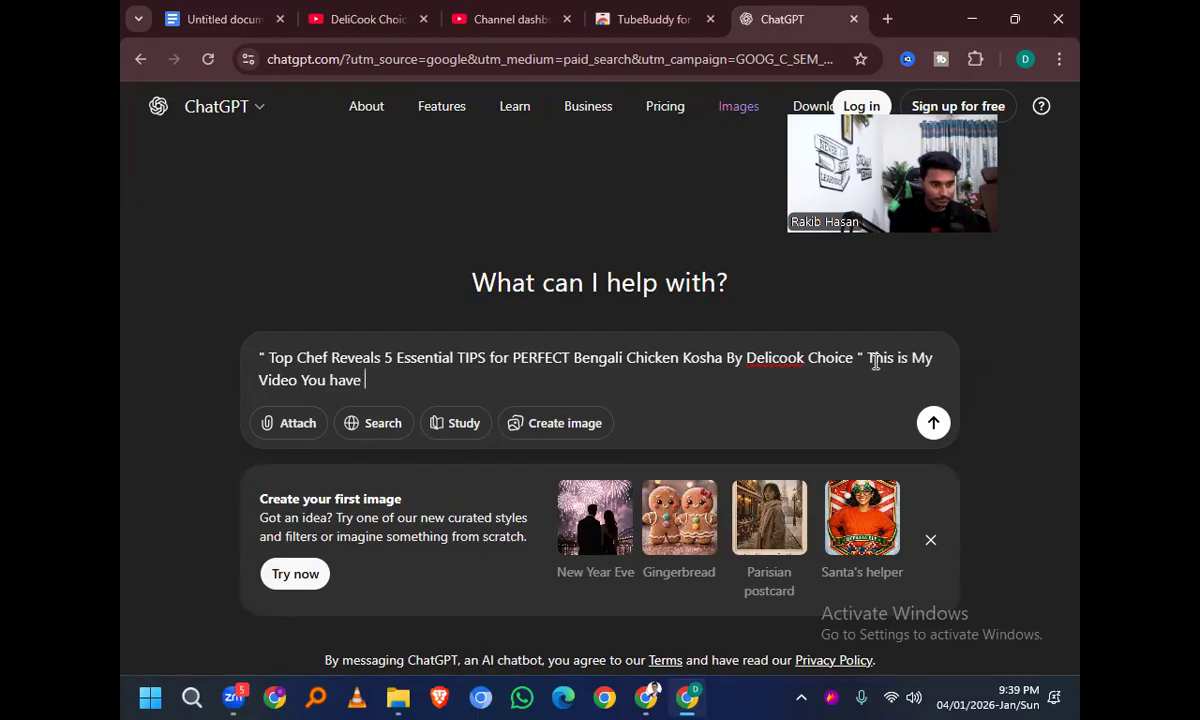
type(" to make SEO F")
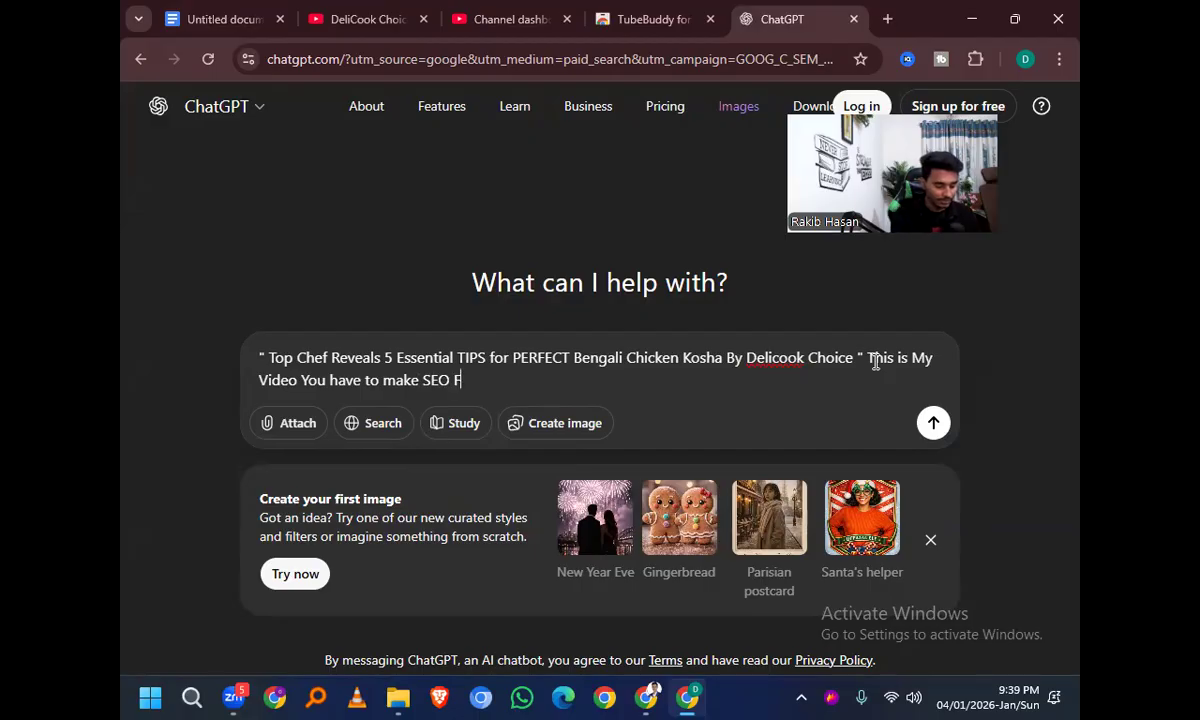
type("riendly ")
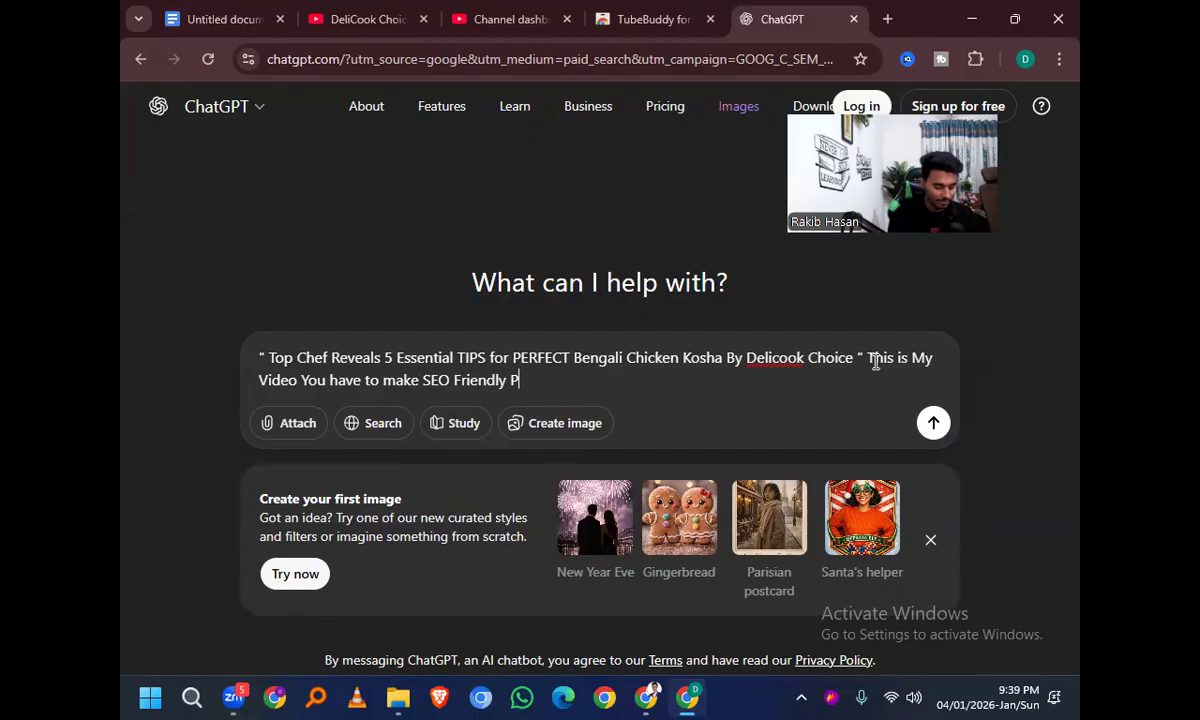
type("Perfect")
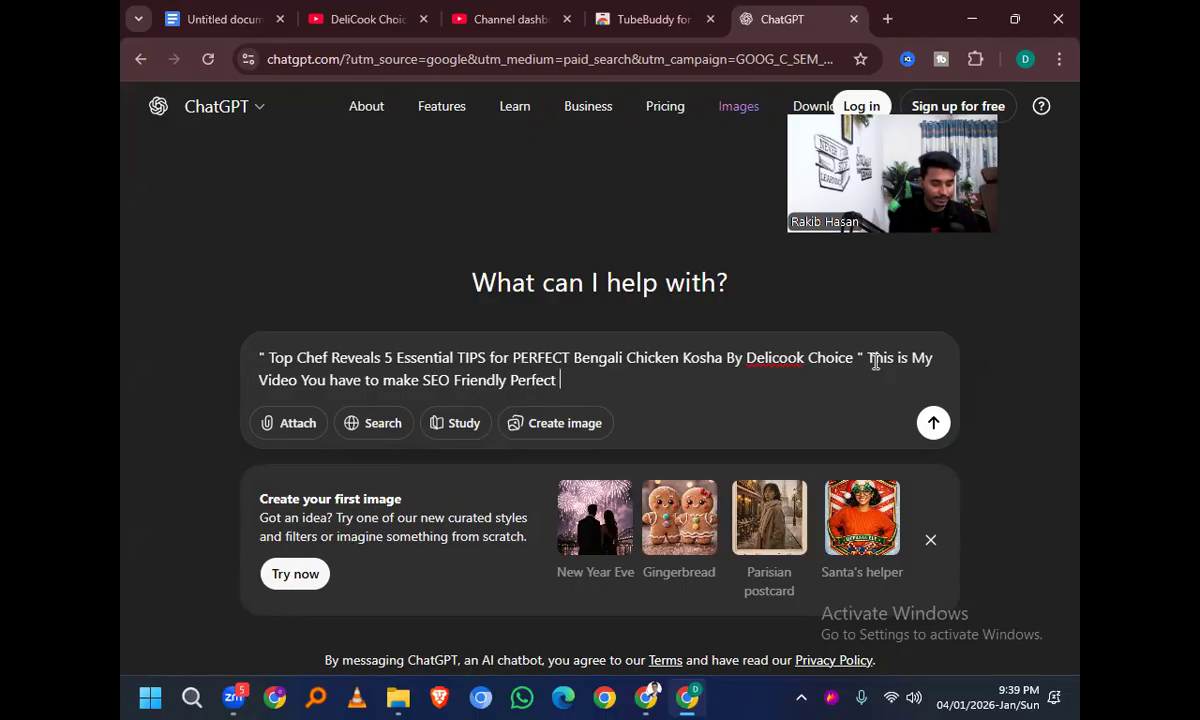
type(" Videp ")
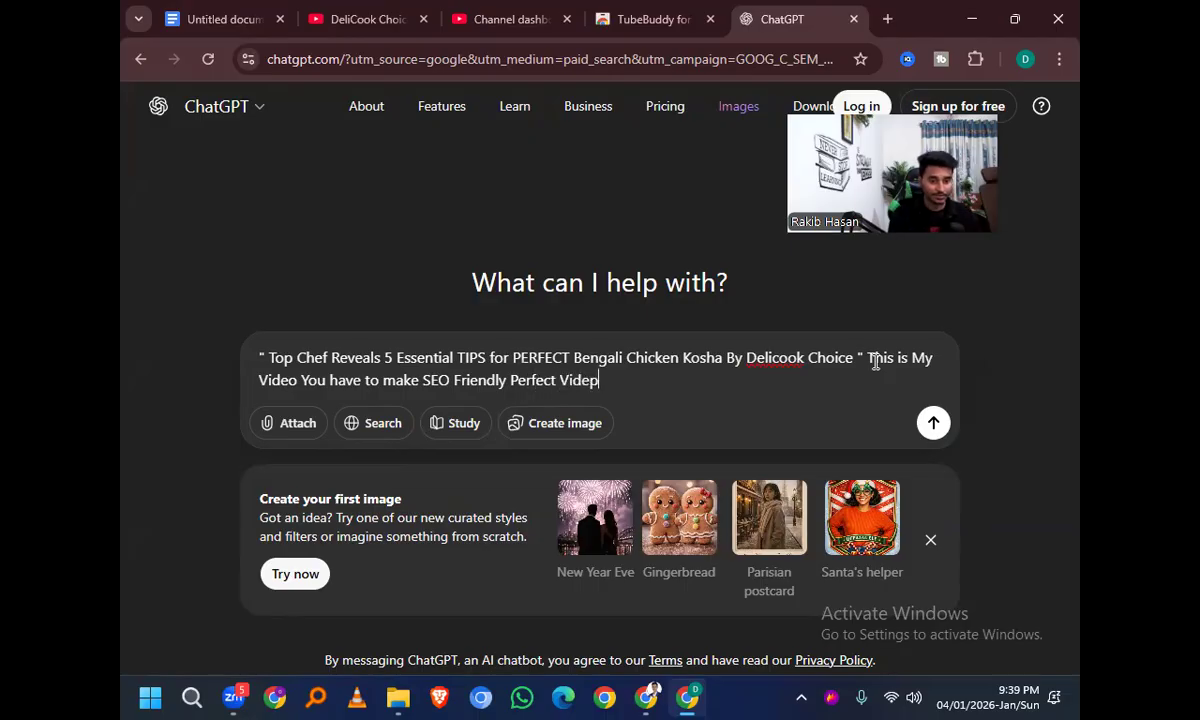
type("Description")
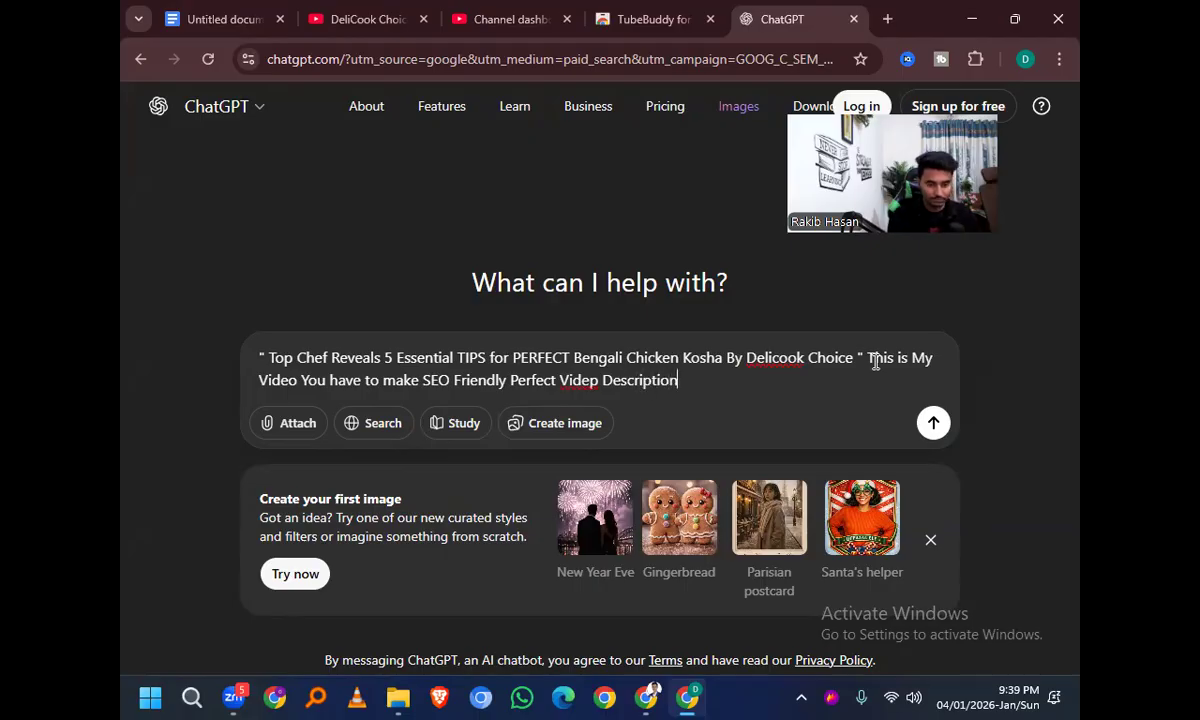
type(" a,d")
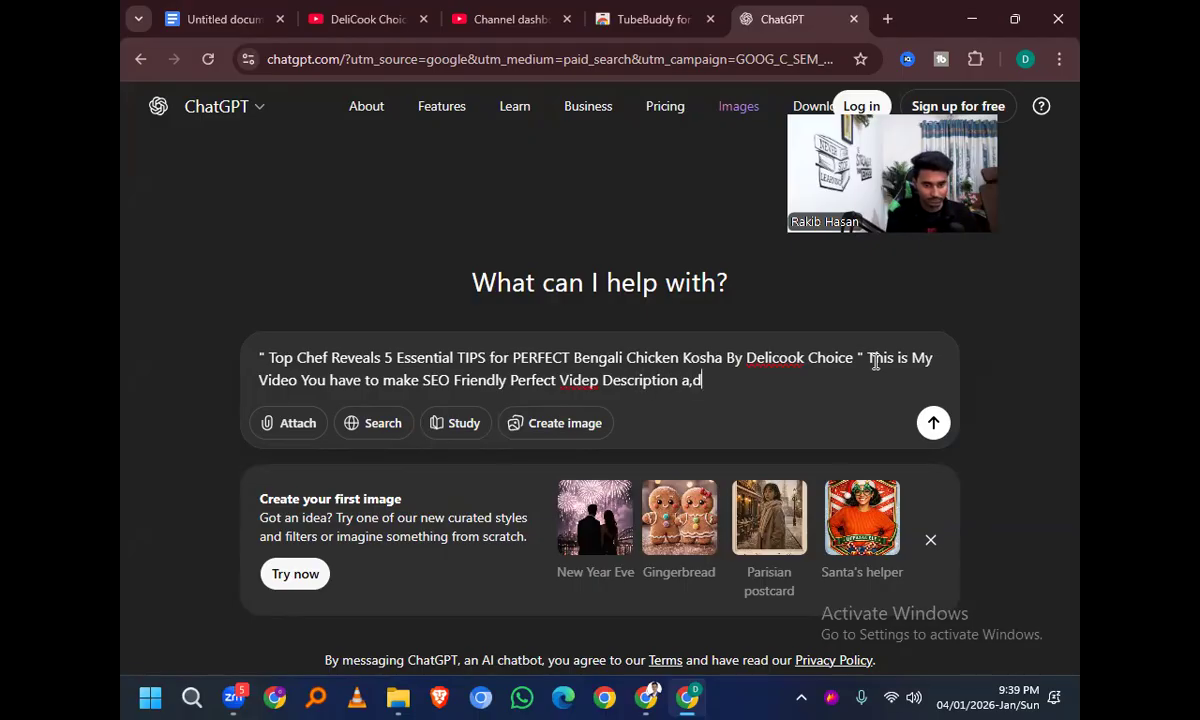
key("BackSpace")
key("BackSpace")
type("nd ")
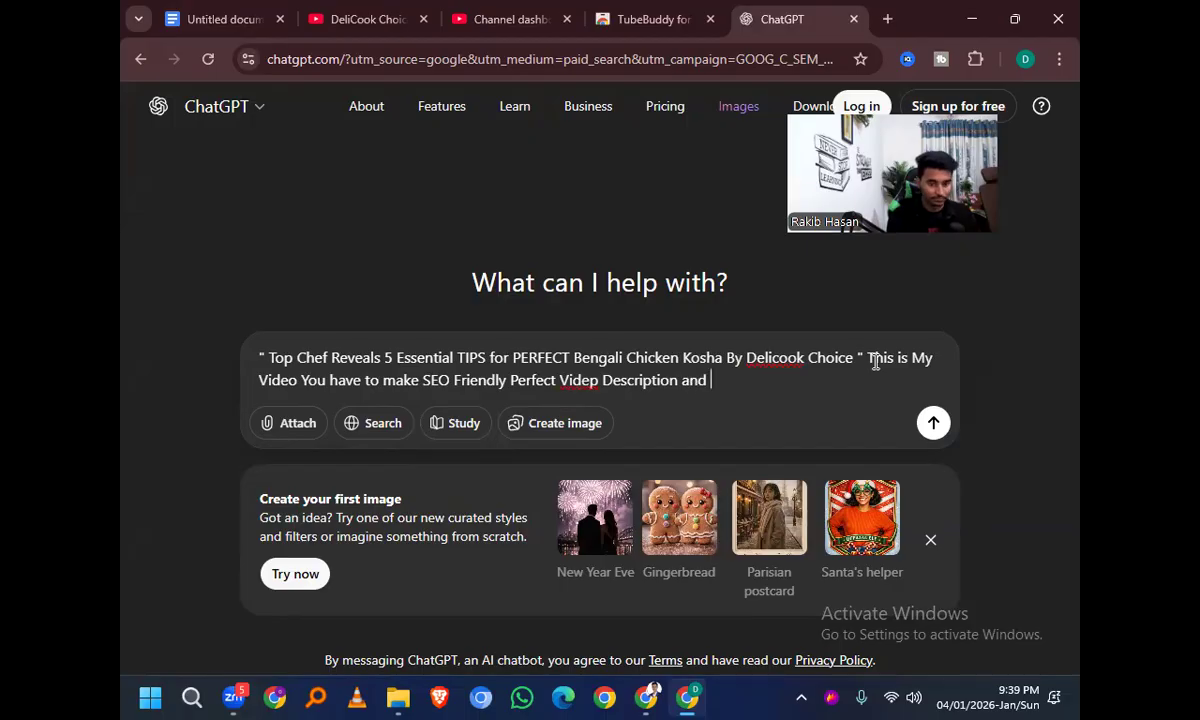
type("Giving You a So")
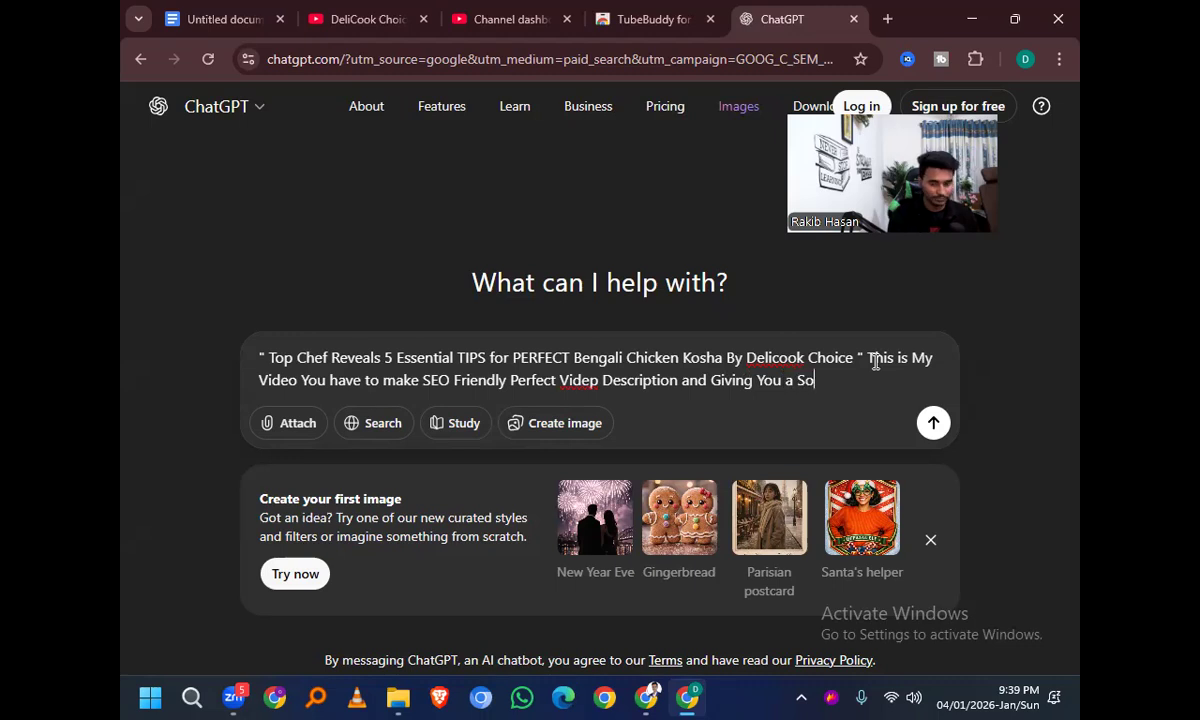
type("me Keywords")
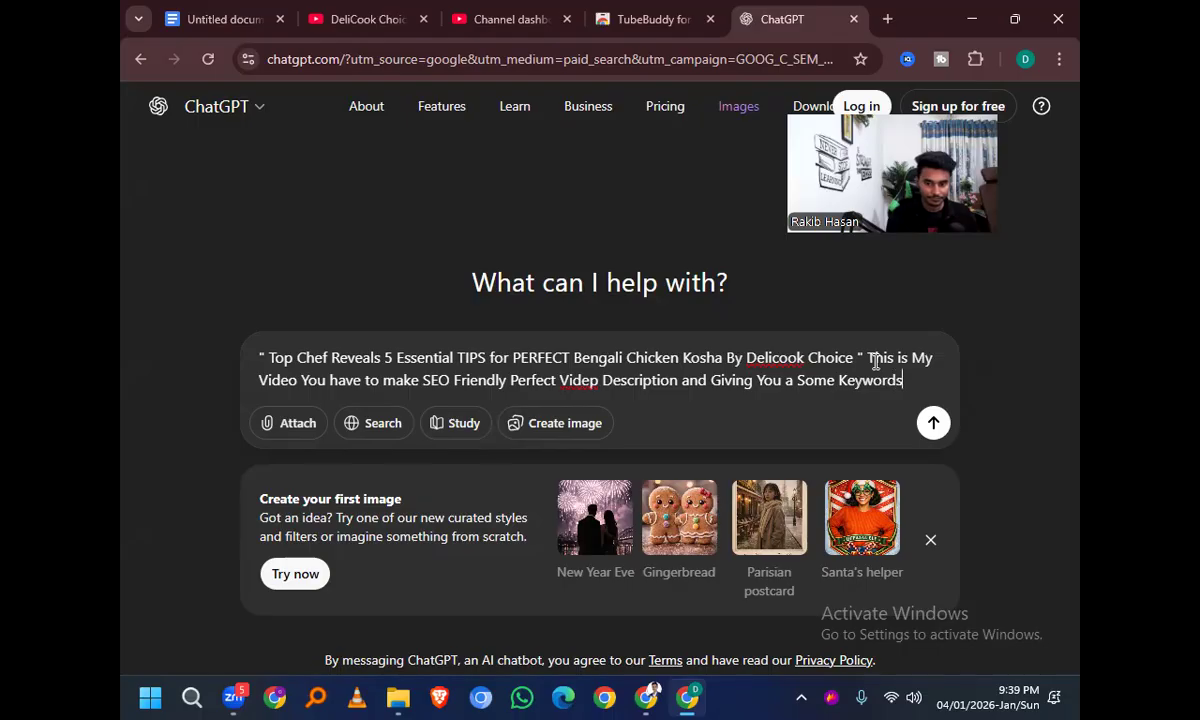
type(" Bel")
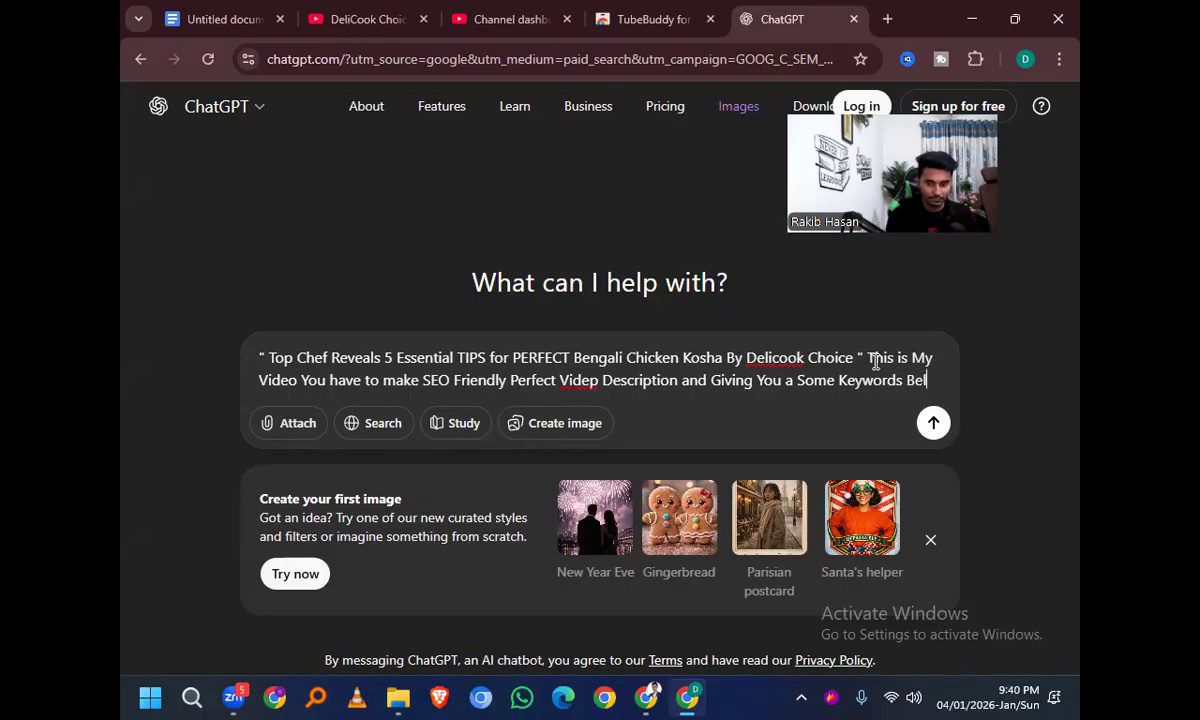
type("ow")
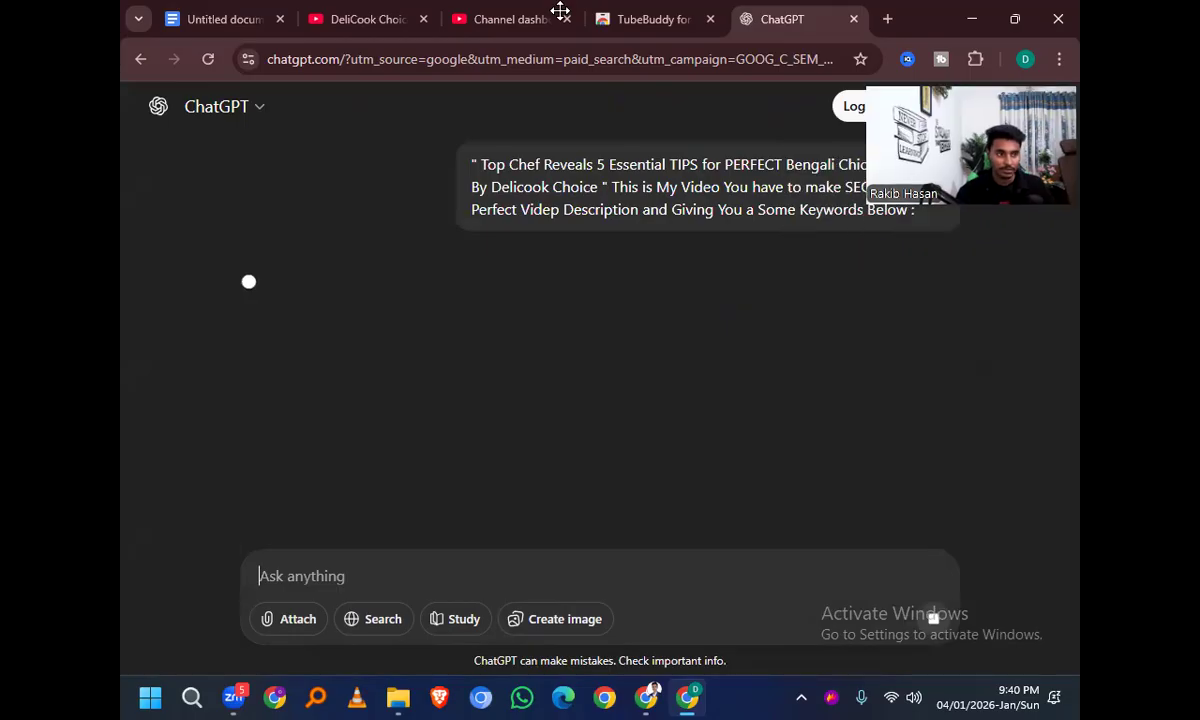
Copy the whole keyword list, Chicken Curry down to gorur mangsho recipe, from the notes.
left_click(262, 12)
left_click_drag(500, 312, 560, 404)
left_click(549, 335)
left_click_drag(493, 294, 737, 626)
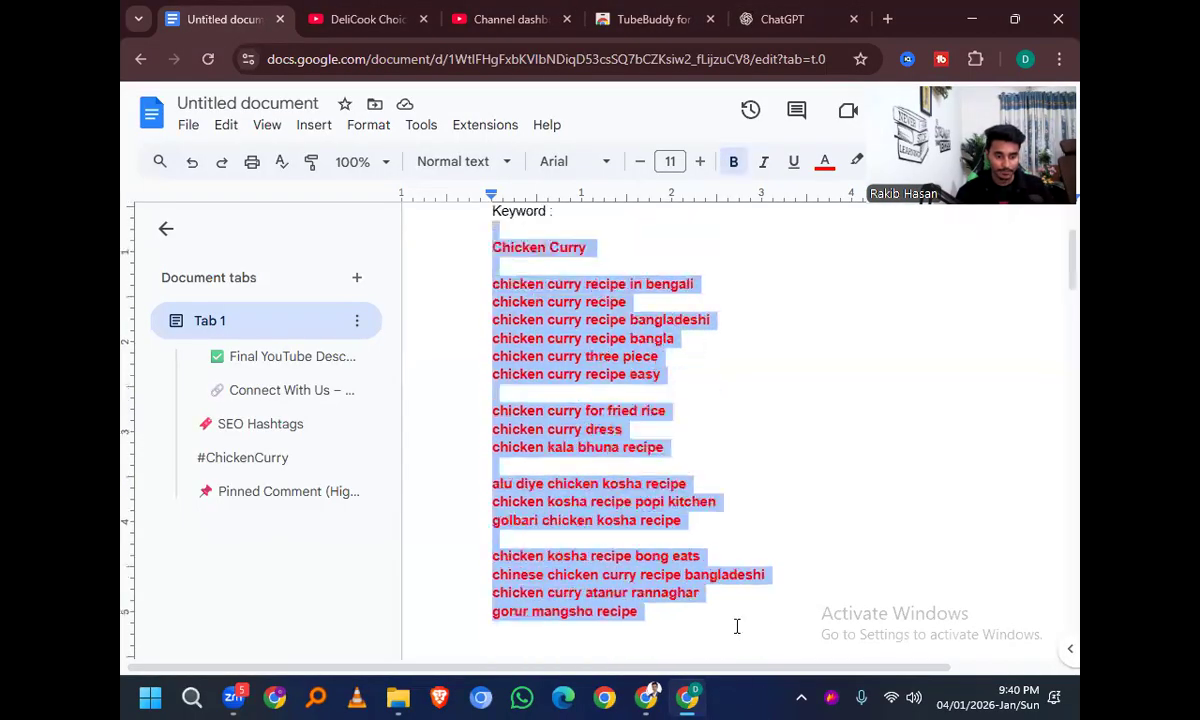
scroll(737, 626, "down", 2)
right_click(599, 215)
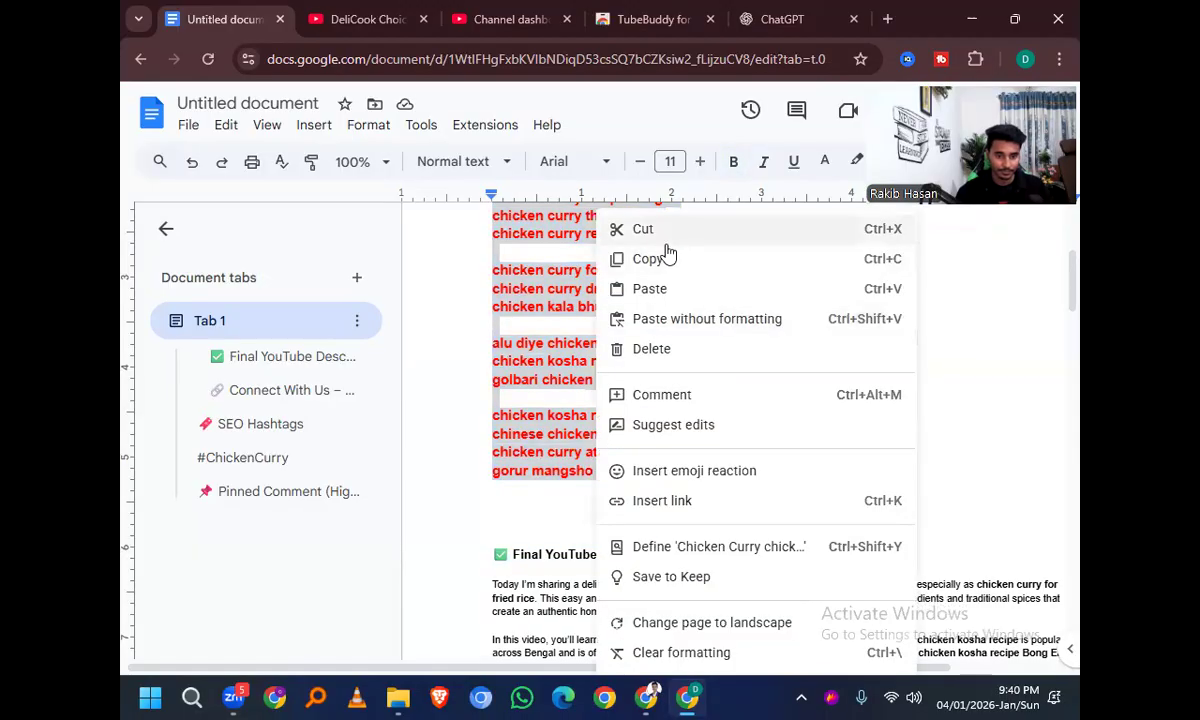
left_click(668, 258)
In ChatGPT, dismiss the login prompt and privacy notice, zoom to 80%, and paste the keywords.
left_click(677, 12)
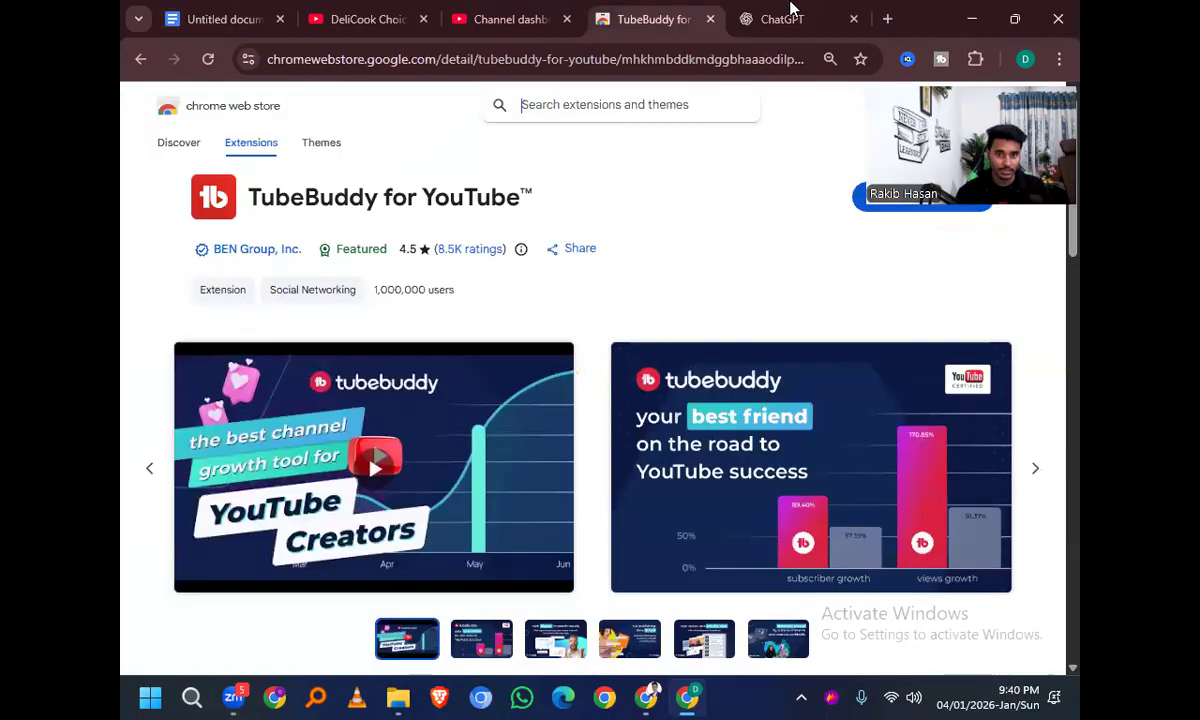
left_click(790, 12)
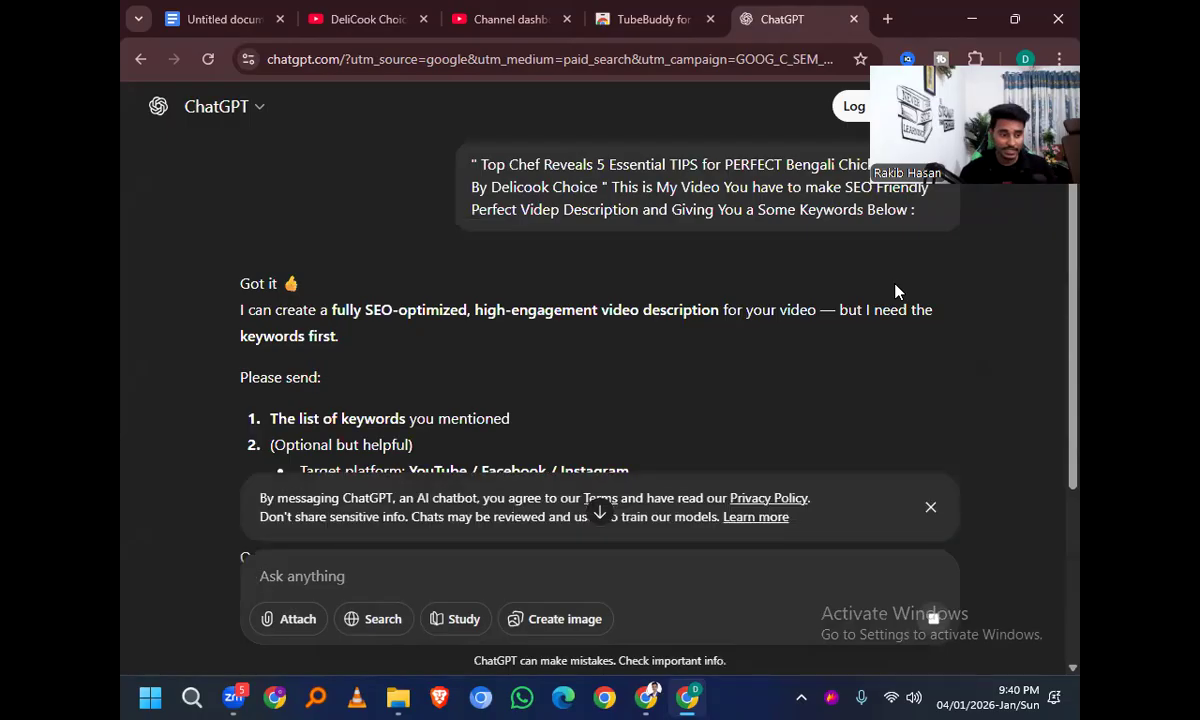
scroll(766, 393, "down", 2)
scroll(772, 298, "up", 2)
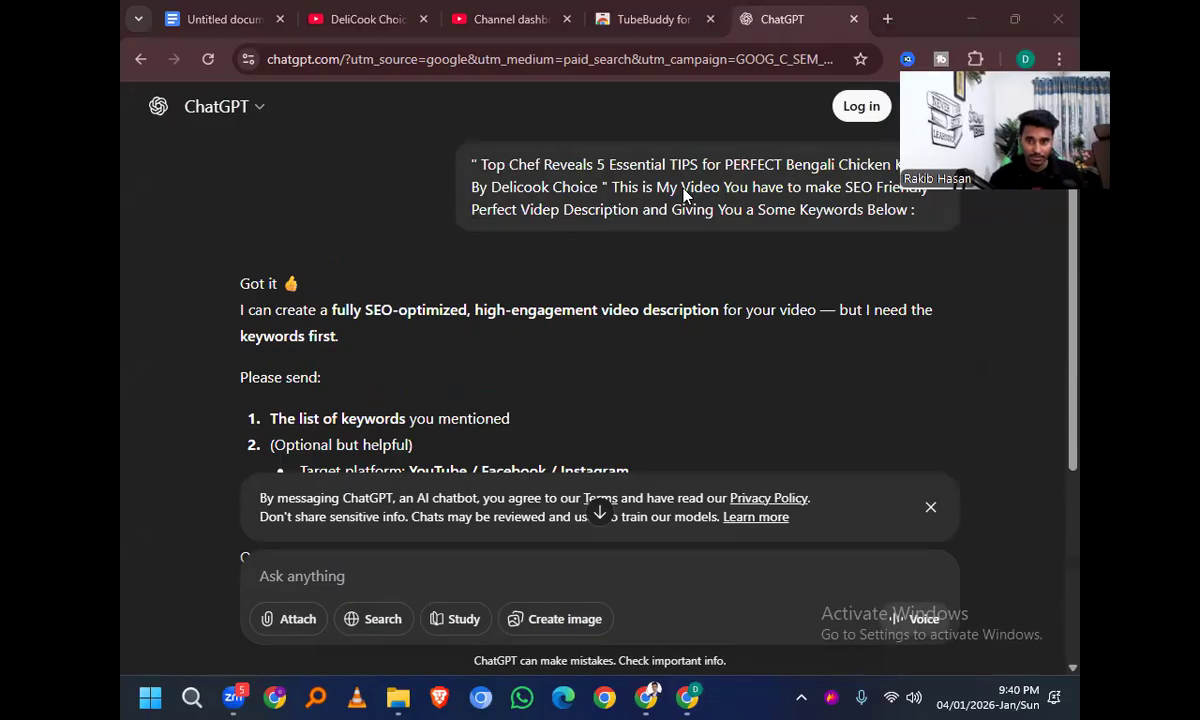
left_click(886, 107)
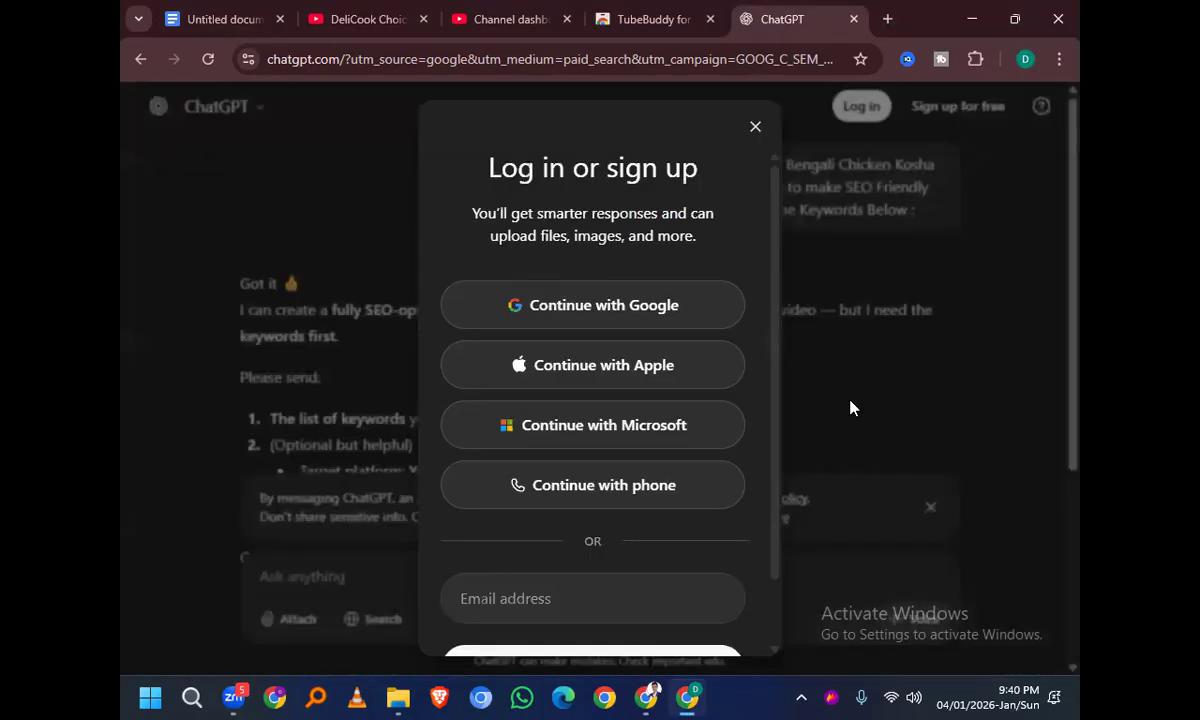
left_click(756, 128)
key("ctrl+minus")
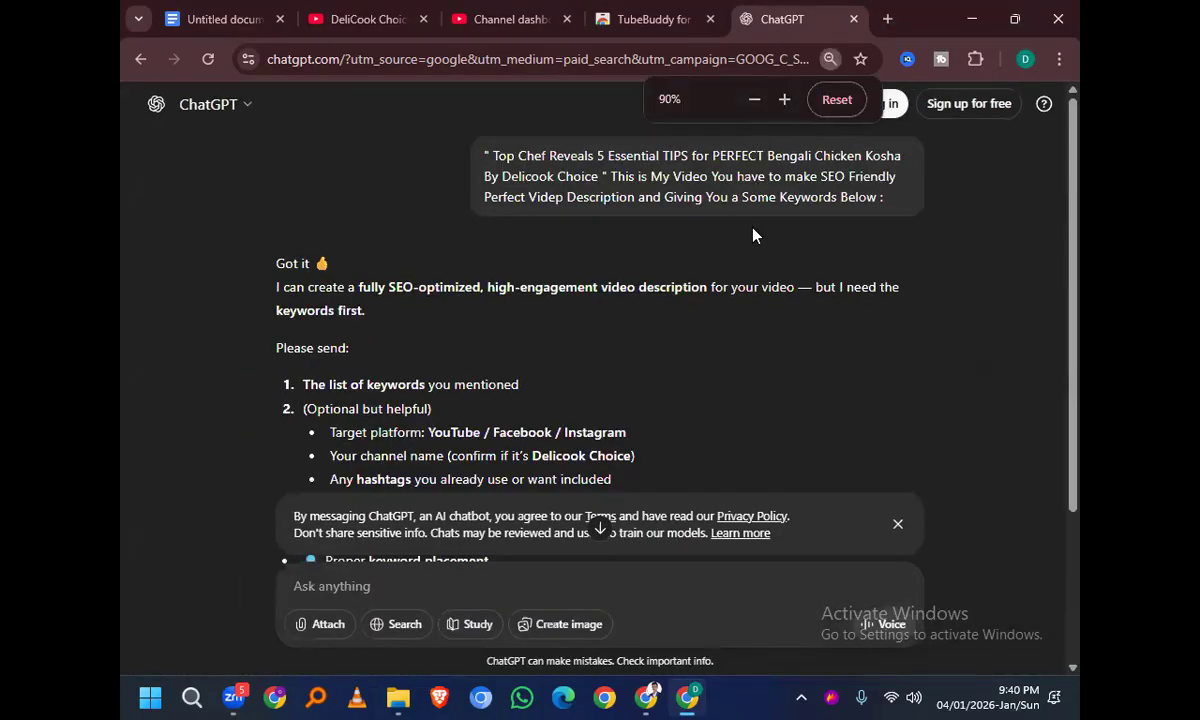
key("ctrl+minus")
scroll(713, 260, "down", 3)
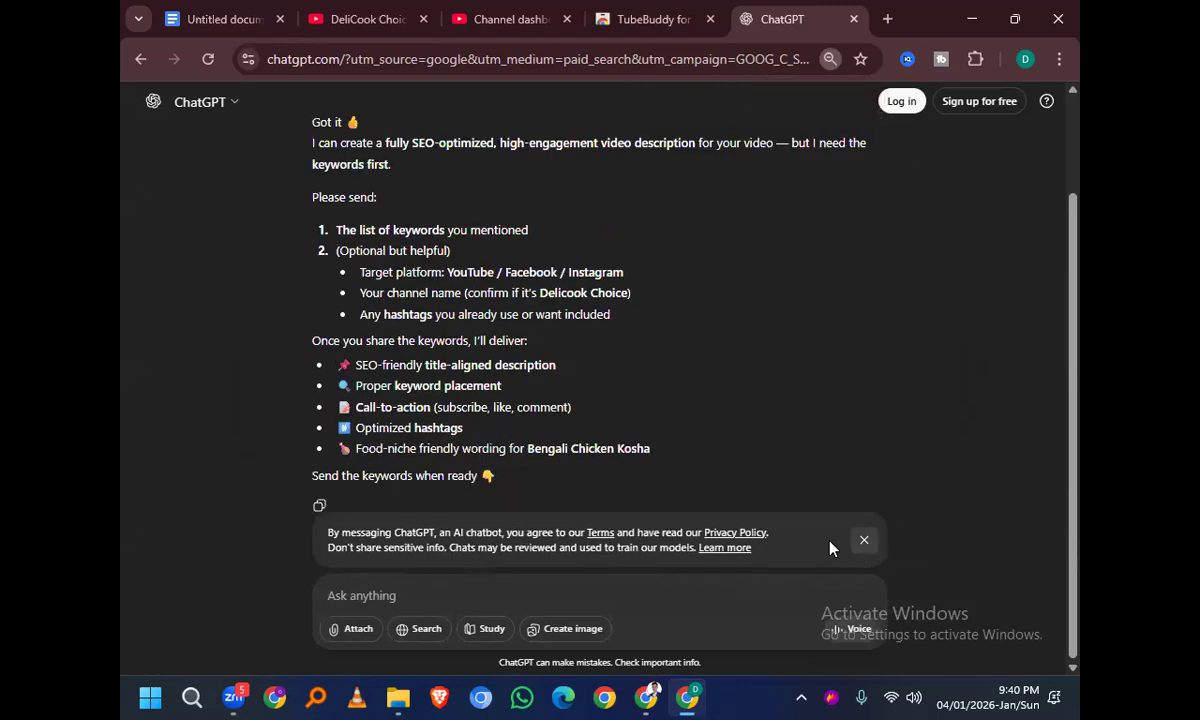
left_click(864, 540)
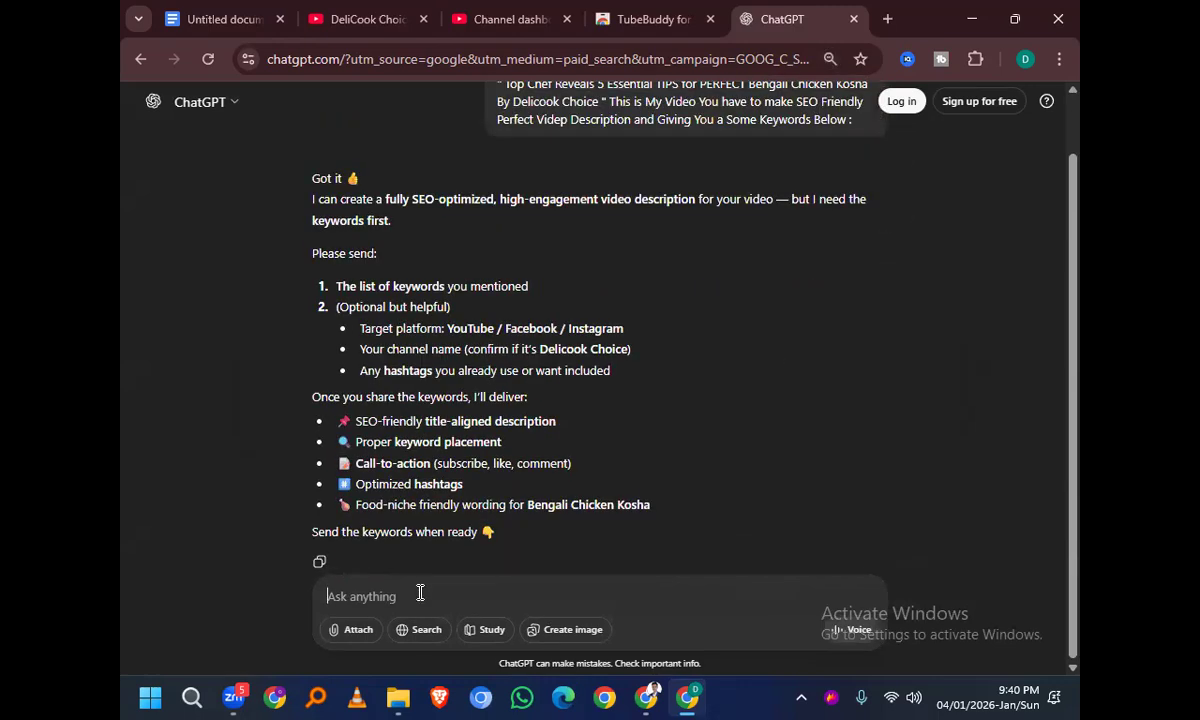
key("ctrl+v")
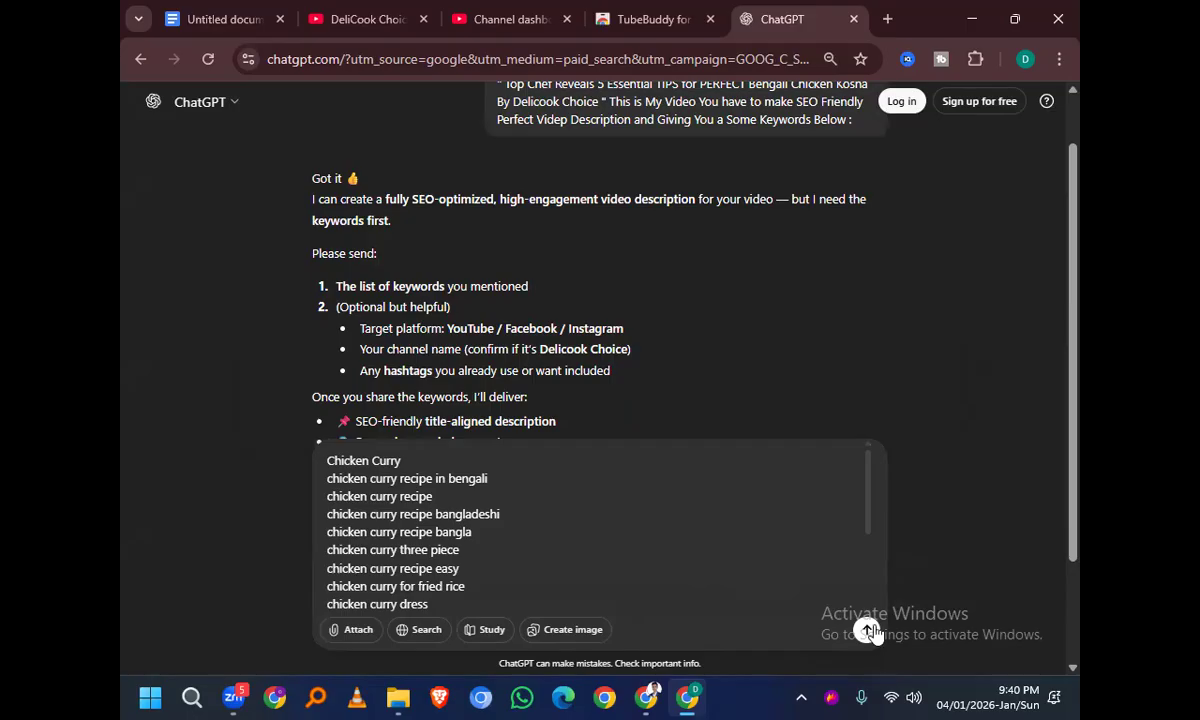
Send the keyword list, then review the Chicken Kosha description's highlights, calls to action and hashtags.
left_click(866, 629)
scroll(593, 387, "up", 10)
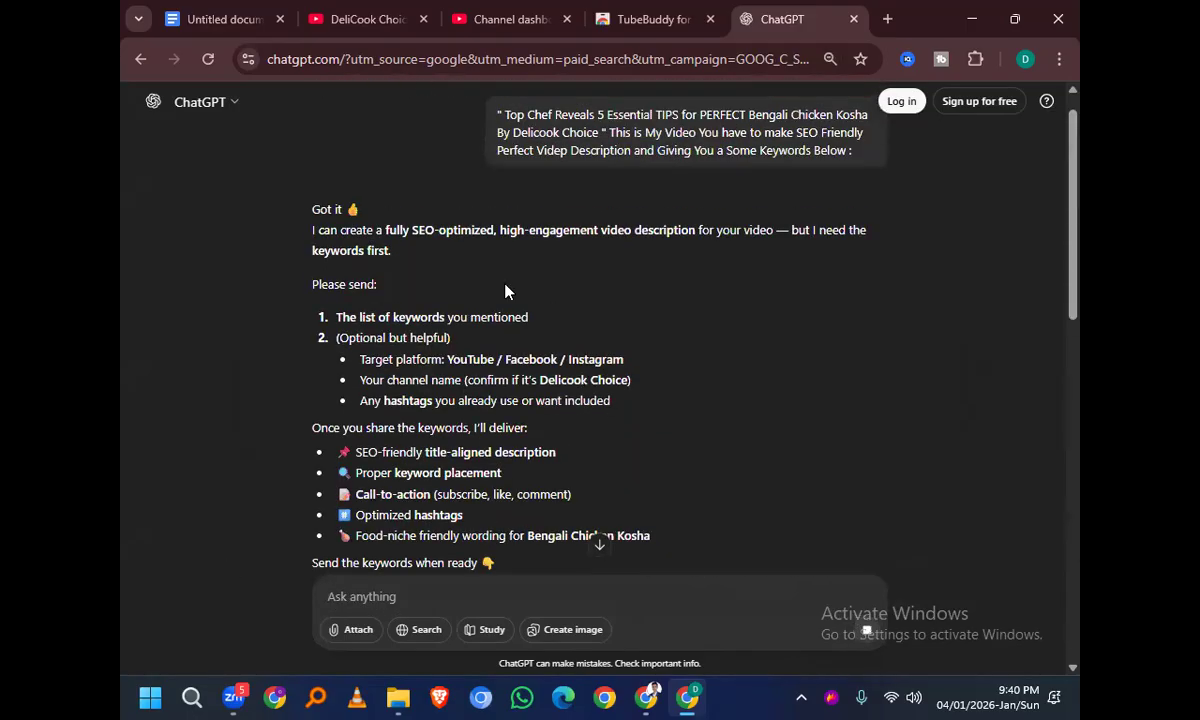
scroll(536, 350, "down", 5)
scroll(536, 350, "up", 3)
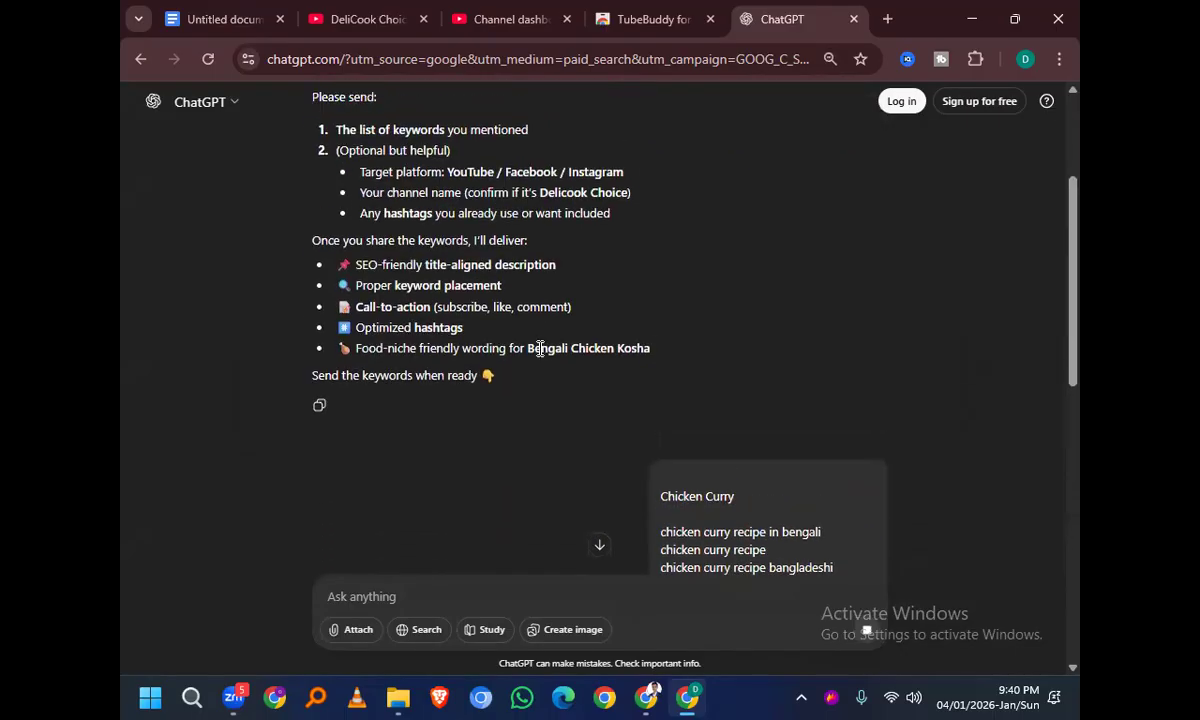
scroll(385, 347, "down", 6)
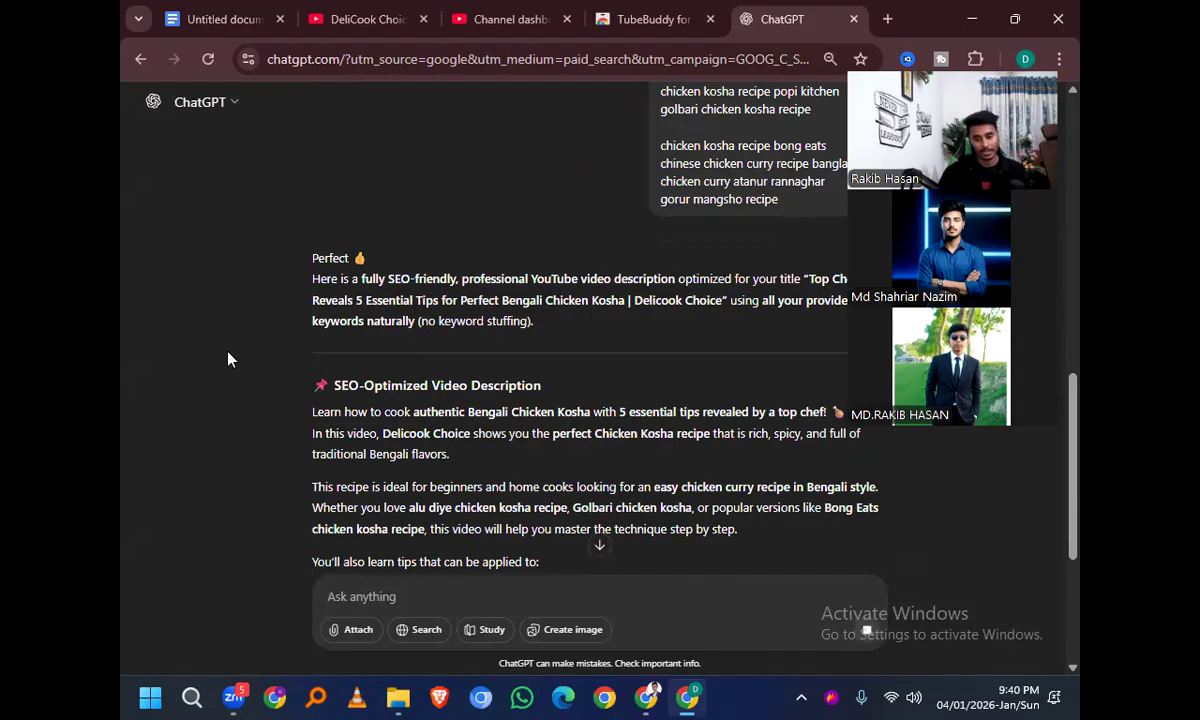
scroll(388, 418, "down", 3)
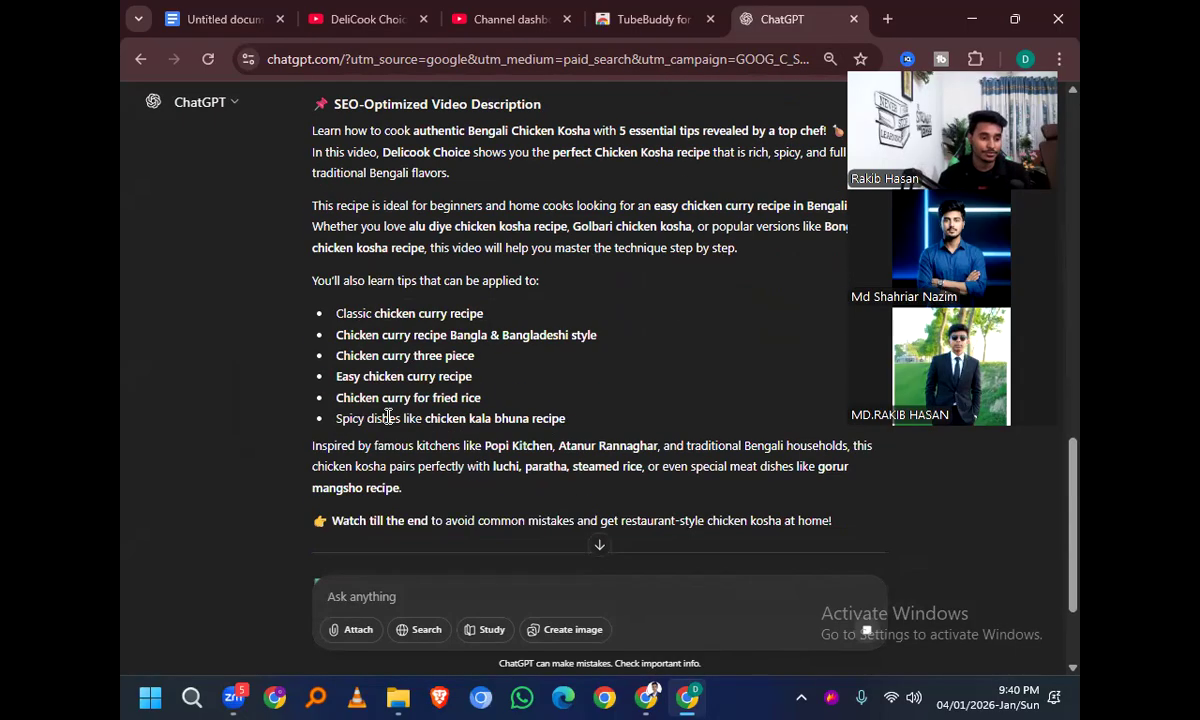
scroll(388, 405, "up", 1)
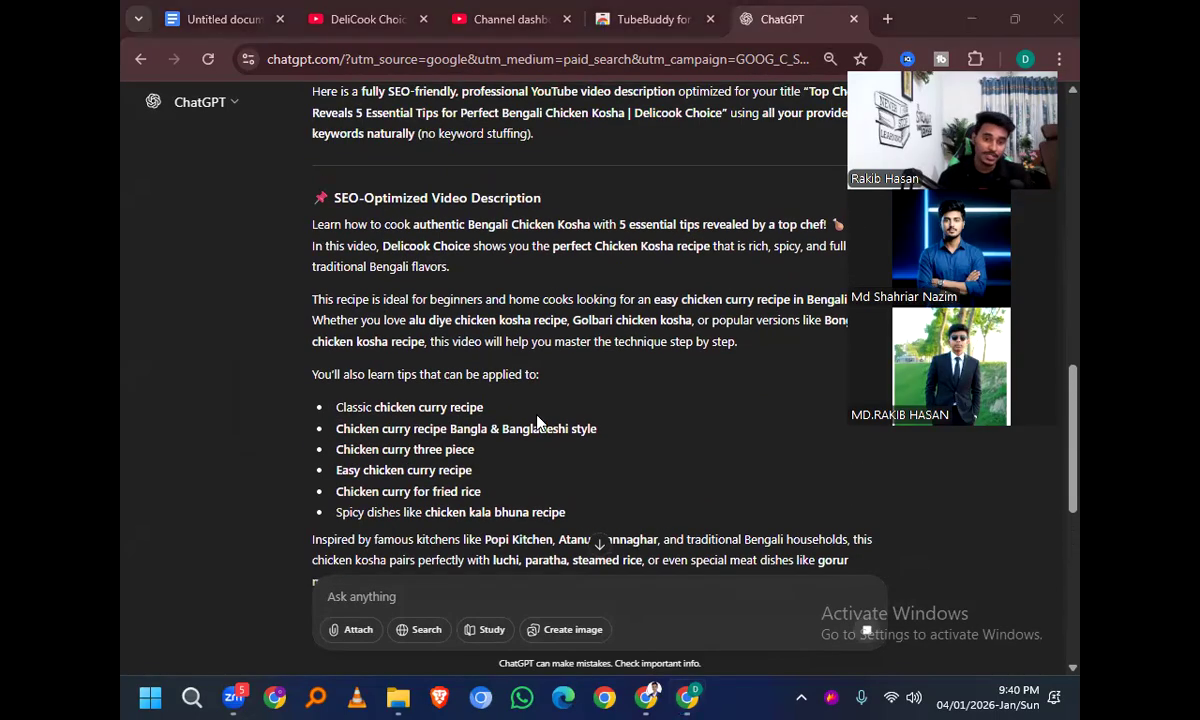
scroll(500, 418, "down", 1)
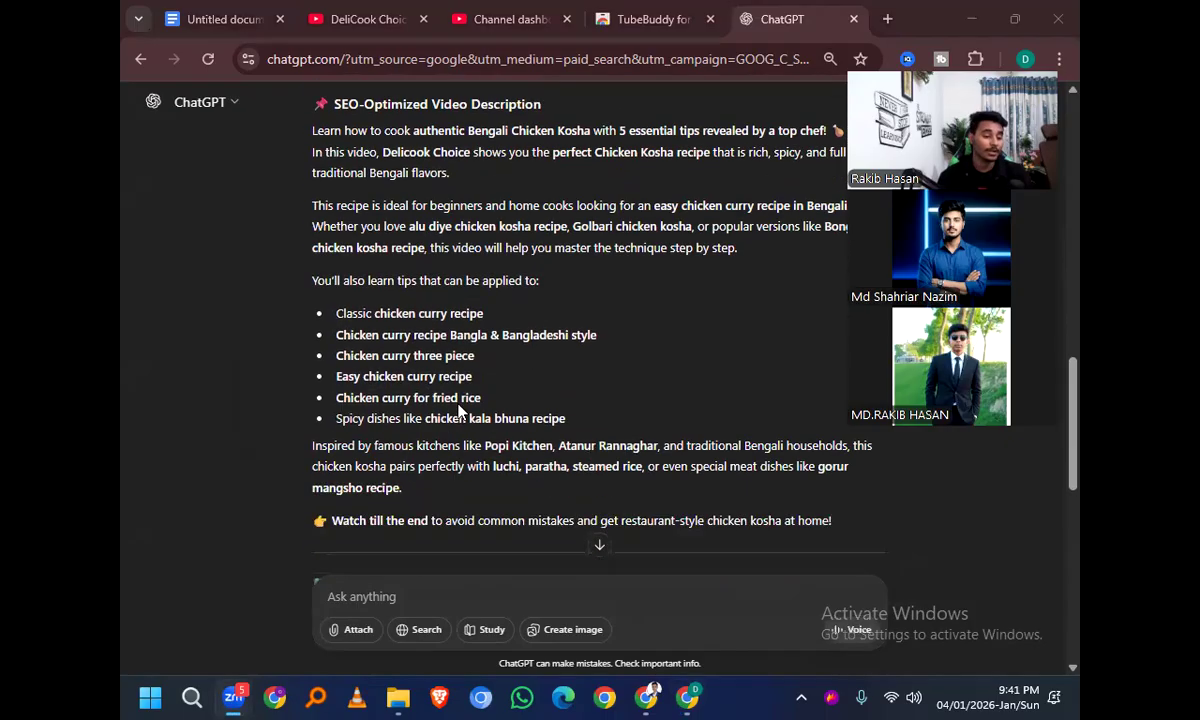
scroll(611, 466, "down", 2)
scroll(544, 402, "up", 3)
scroll(326, 373, "down", 4)
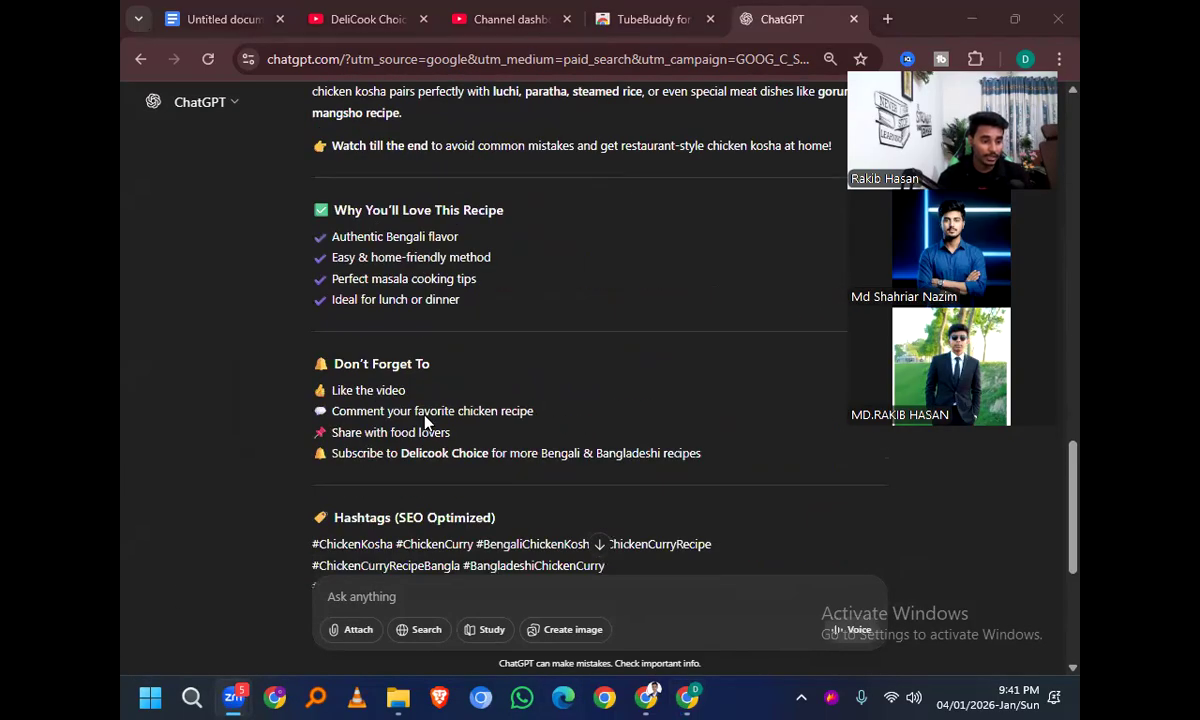
scroll(424, 421, "down", 3)
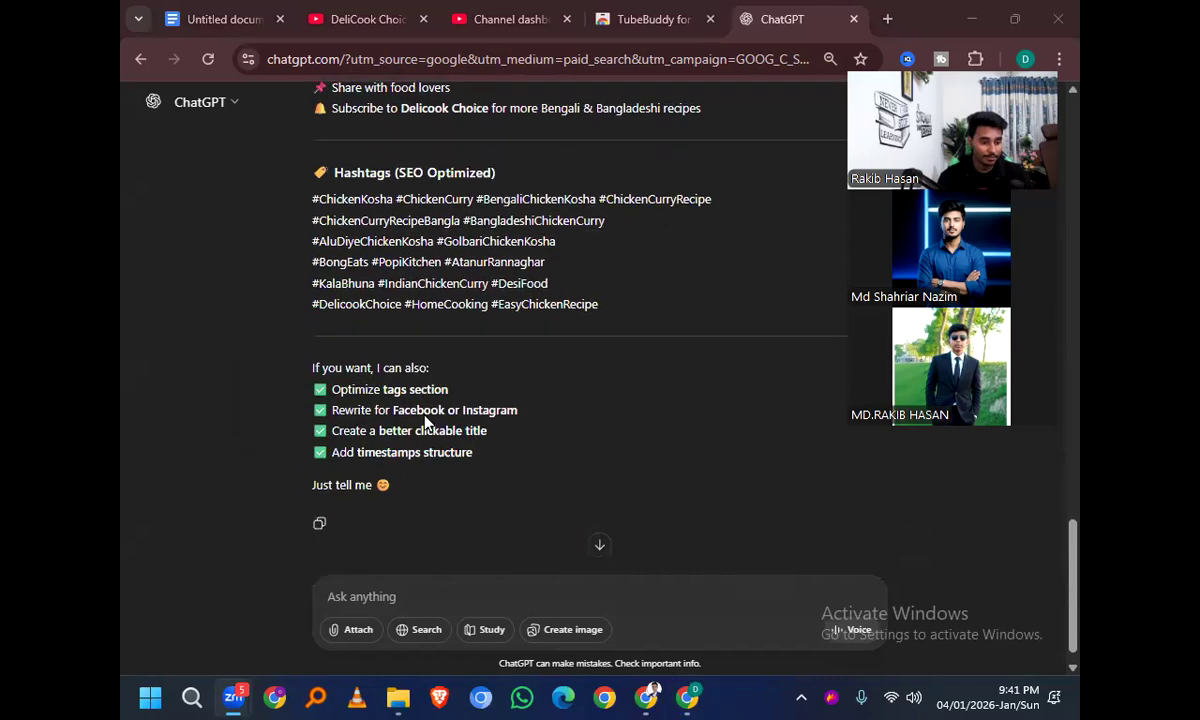
scroll(424, 421, "up", 5)
scroll(446, 392, "up", 2)
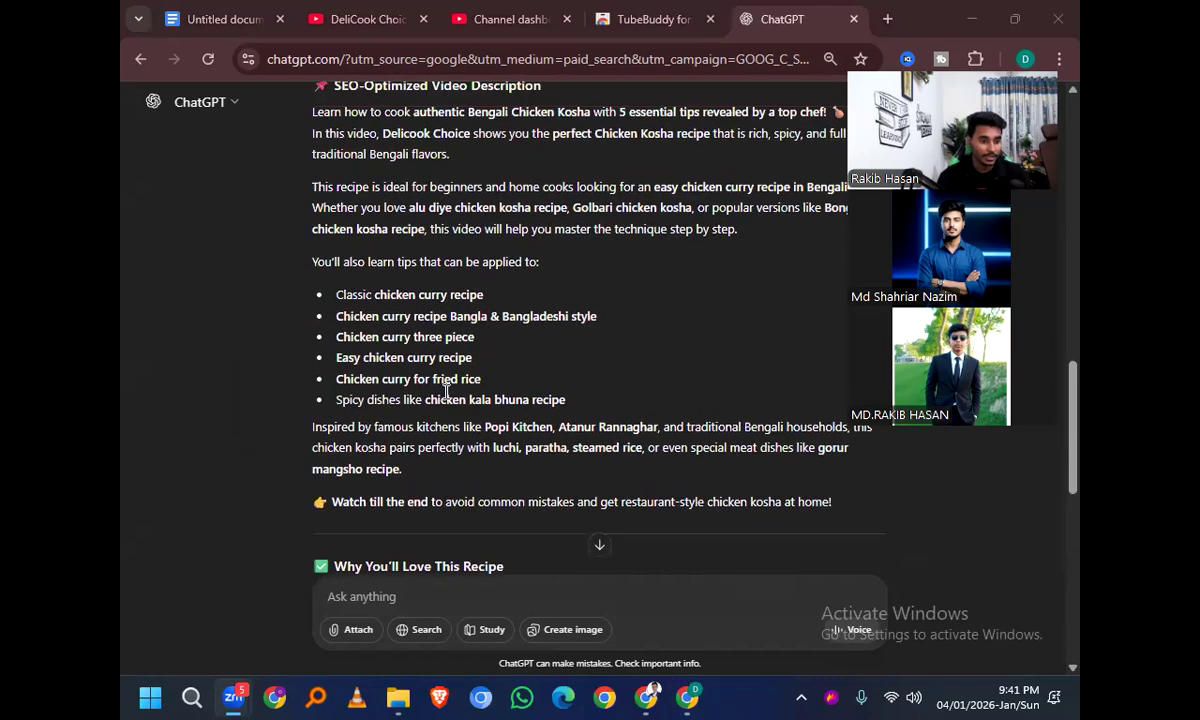
scroll(464, 413, "down", 2)
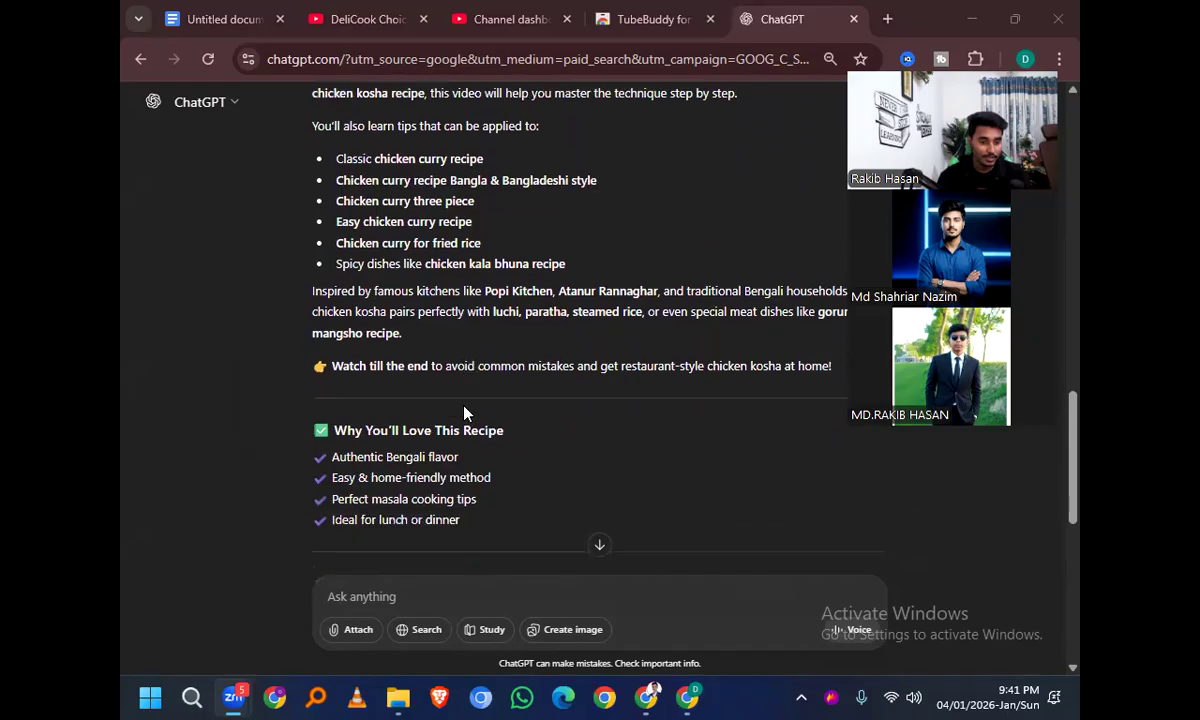
scroll(464, 413, "down", 3)
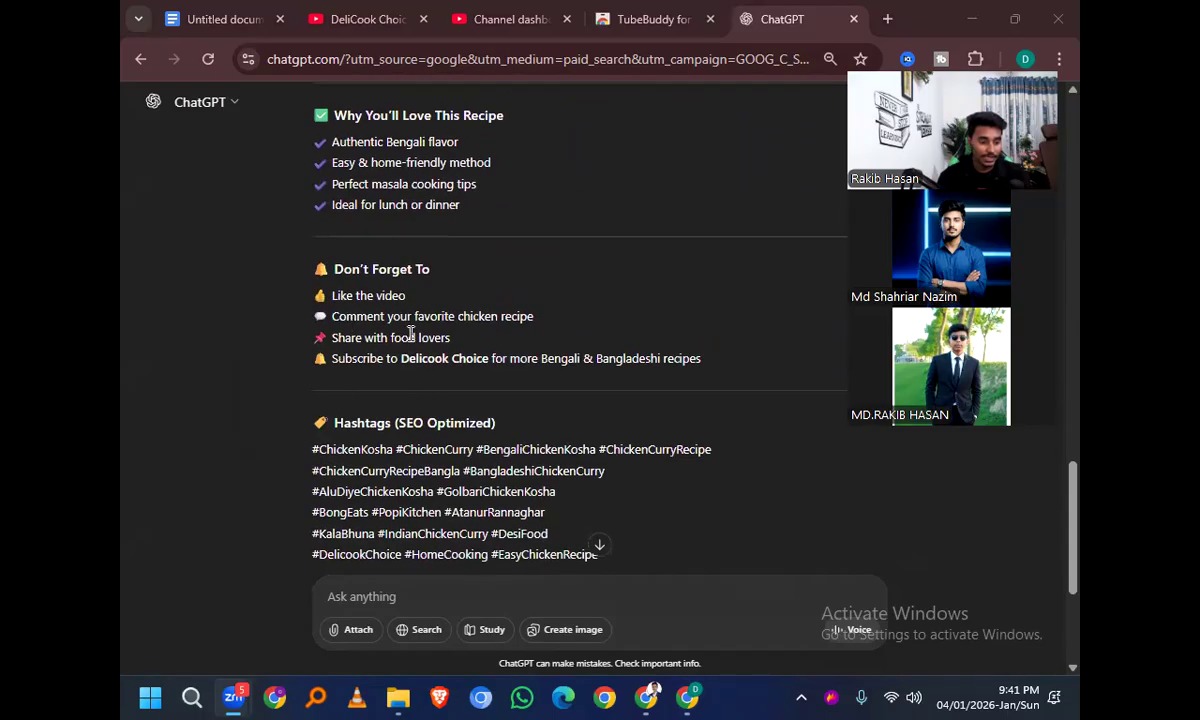
scroll(420, 335, "up", 5)
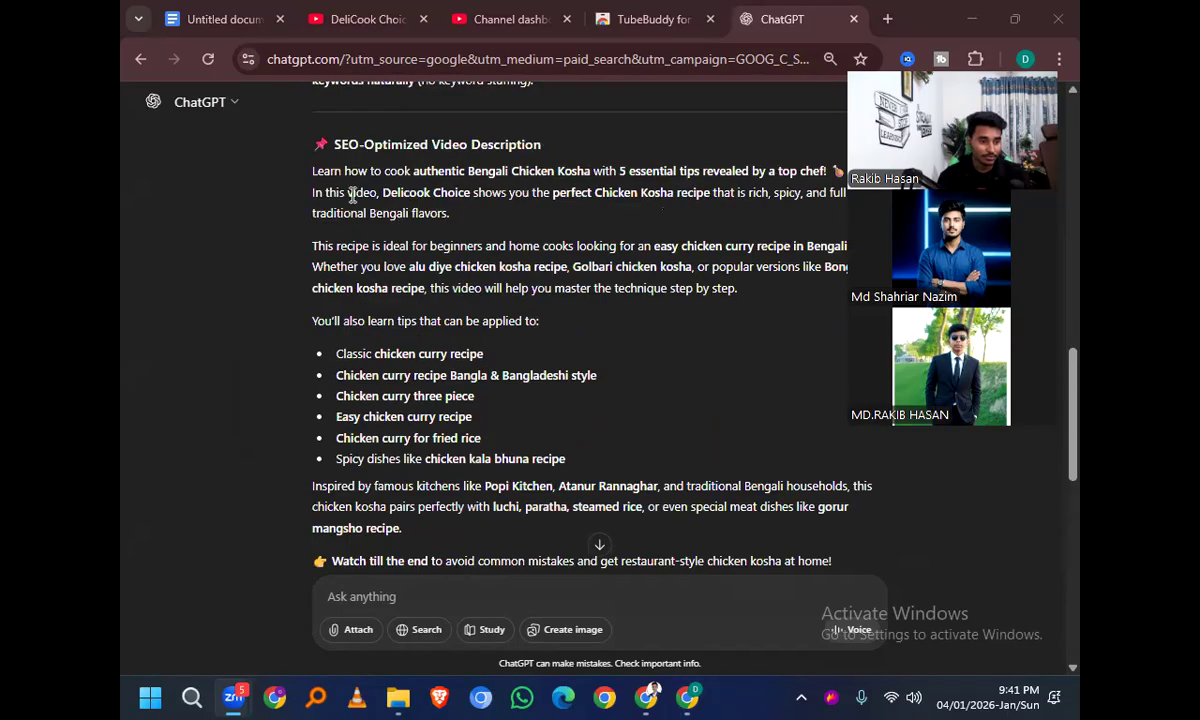
scroll(442, 321, "down", 4)
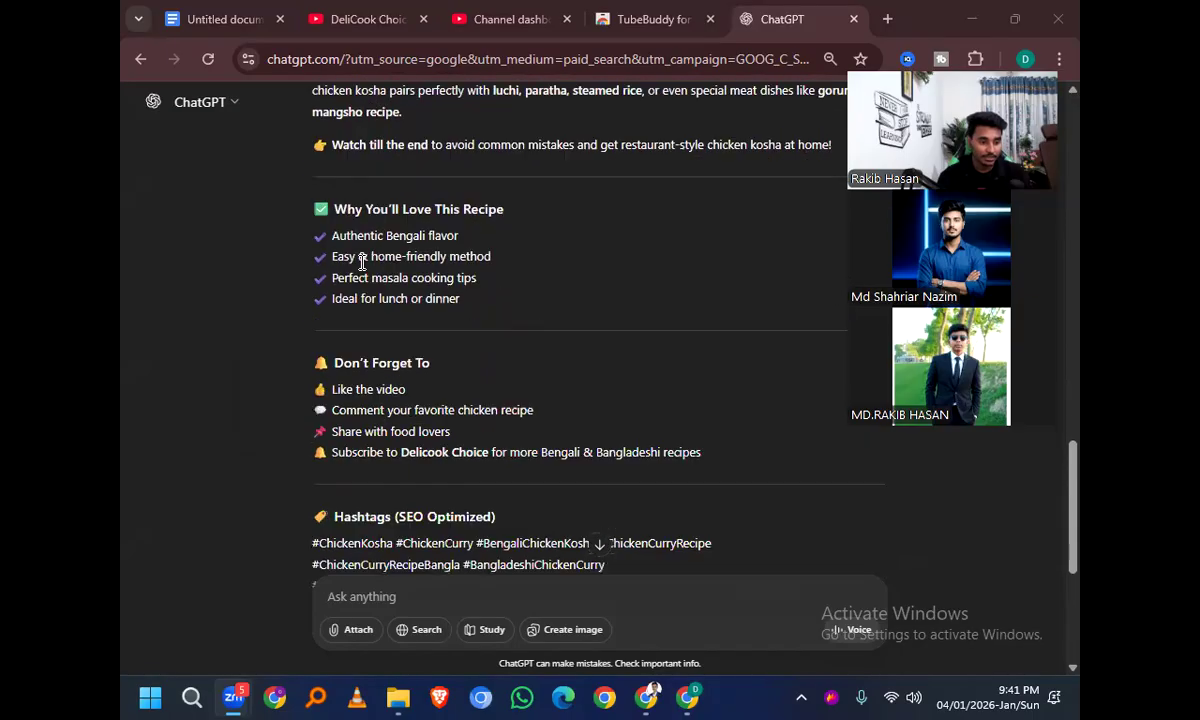
scroll(362, 262, "down", 4)
Ask ChatGPT for professional versions for Facebook, Instagram and Reels.
left_click(450, 585)
type("Please Social Media Platform")
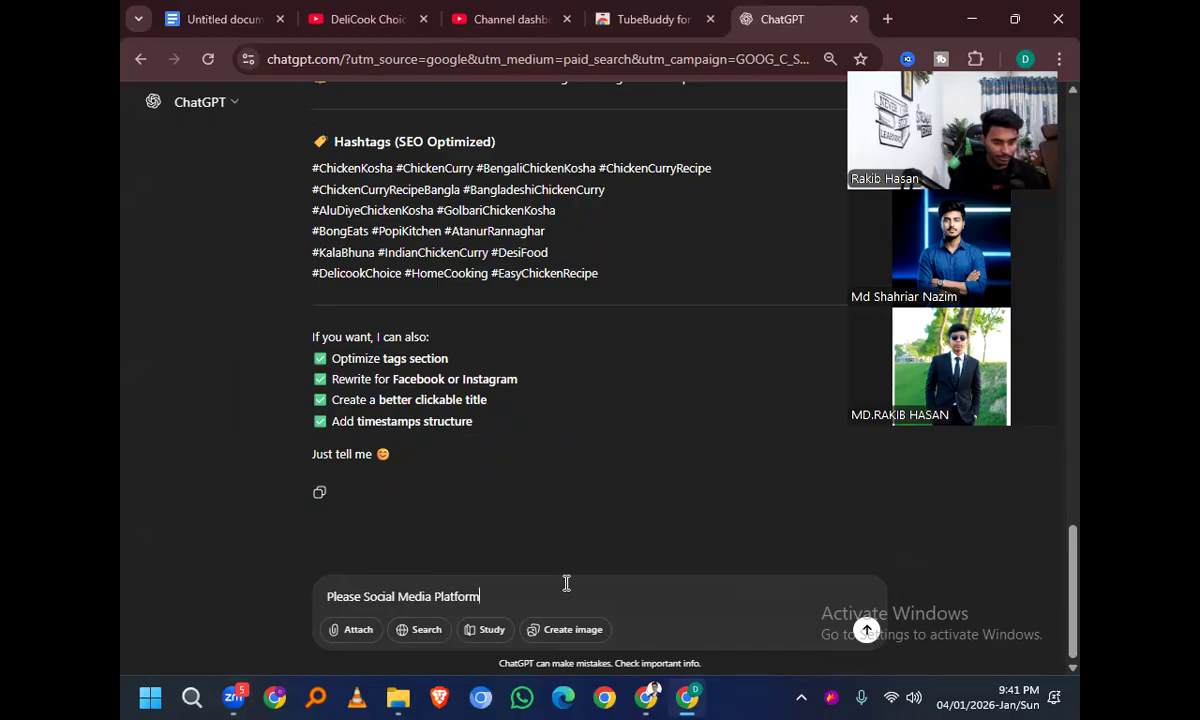
type("tion too look professional")
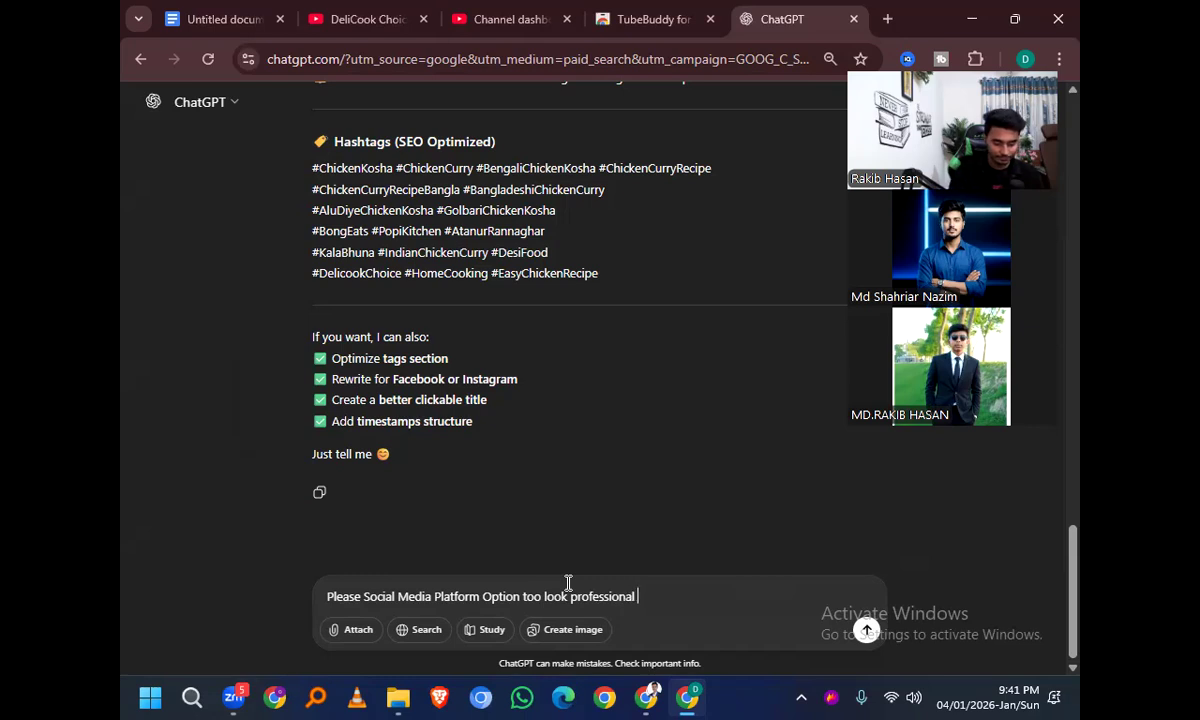
key("Return")
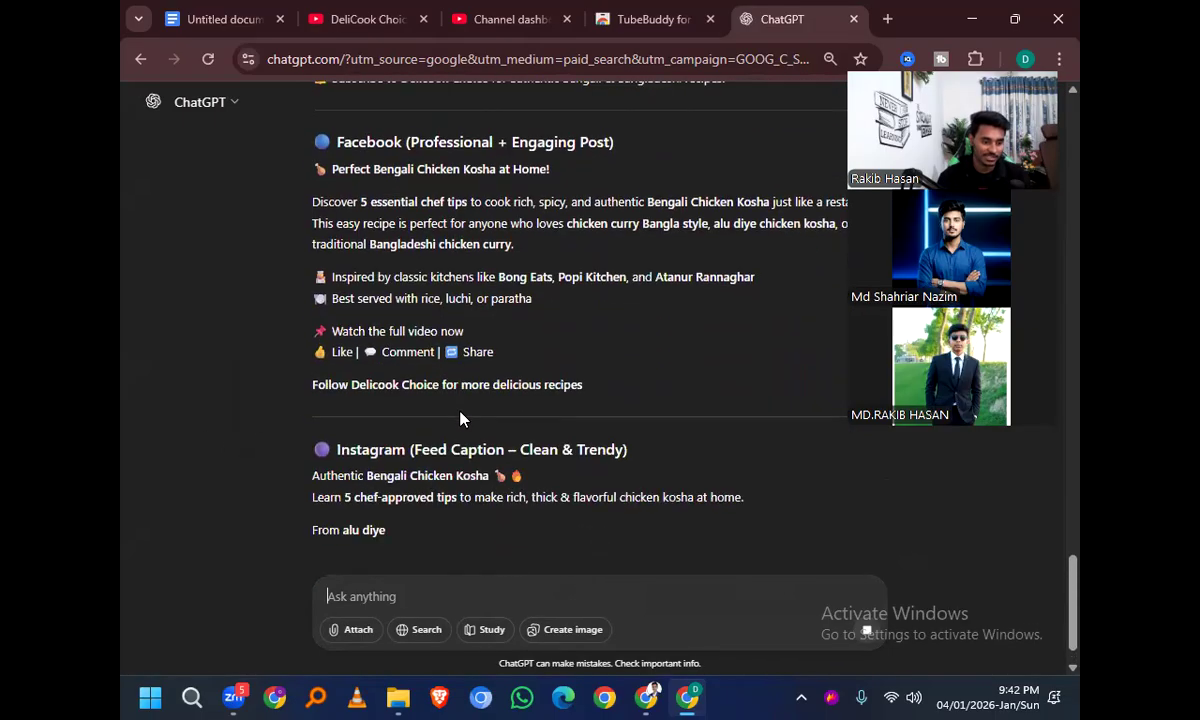
Read through the platform-specific captions and the optional pinned comment.
scroll(460, 418, "up", 7)
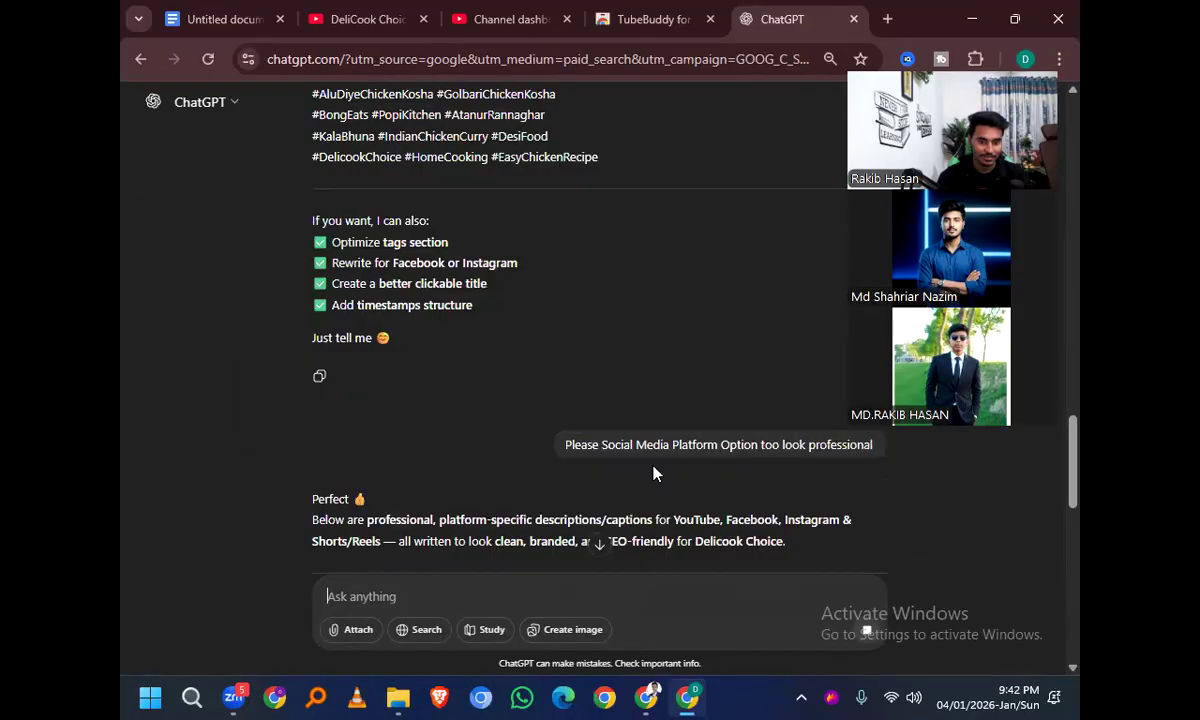
scroll(680, 440, "down", 8)
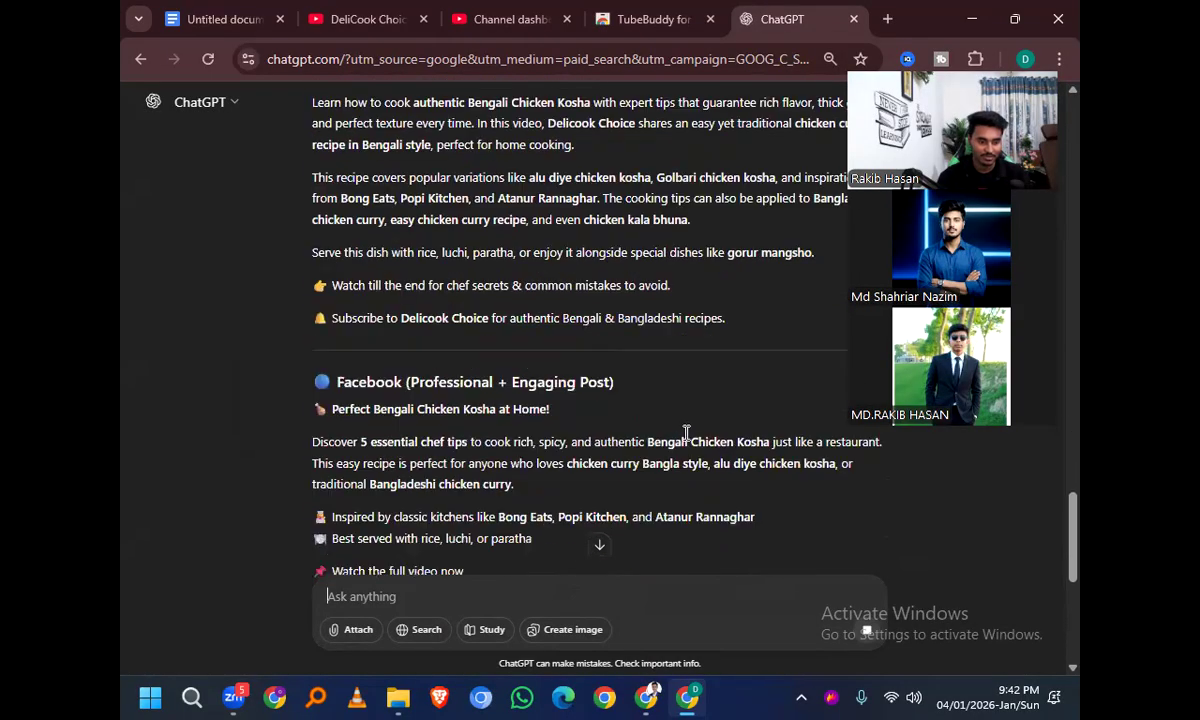
scroll(443, 357, "down", 1)
scroll(459, 365, "down", 3)
scroll(487, 345, "down", 6)
scroll(463, 370, "down", 2)
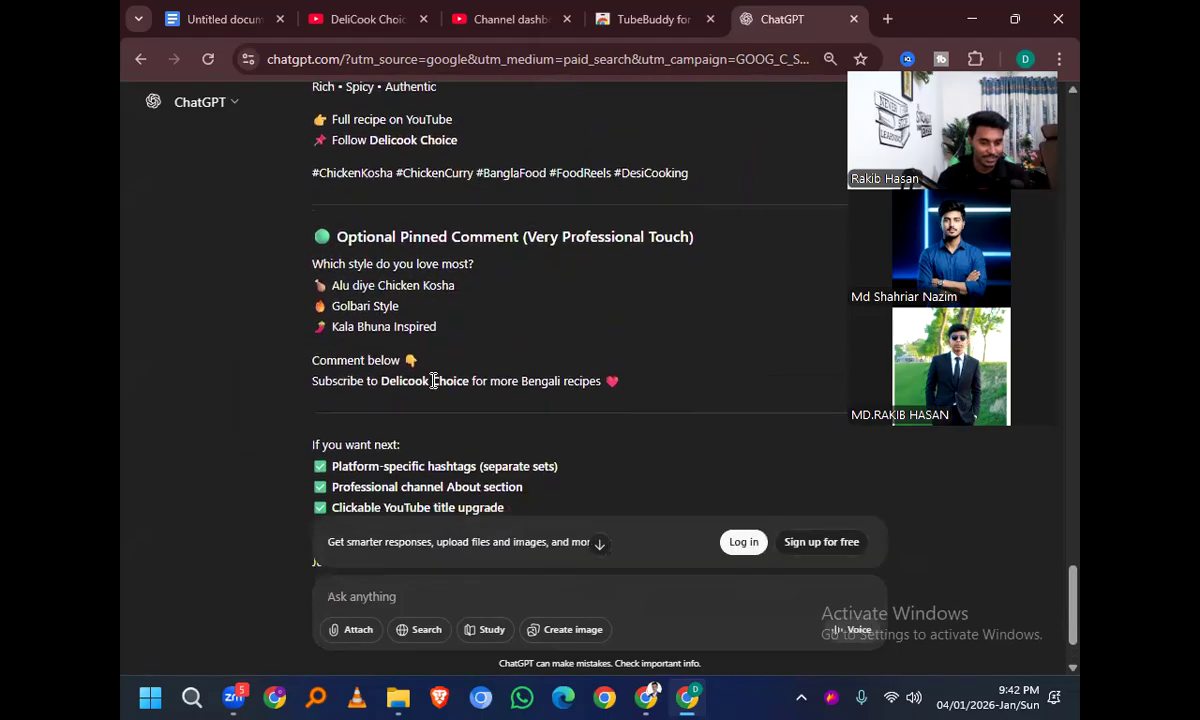
scroll(485, 365, "down", 1)
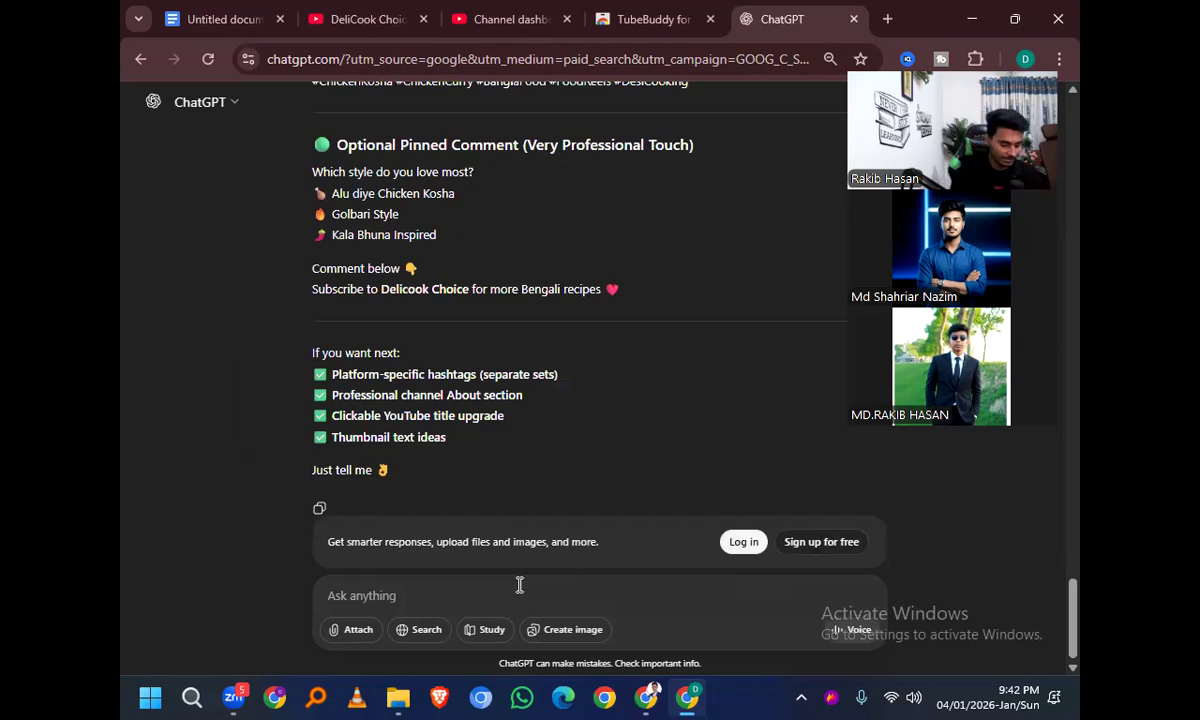
Send the clarification 'I said that add Social Media Icons on Description and Names'.
type("I said that add Social Media Icons on Descrip")
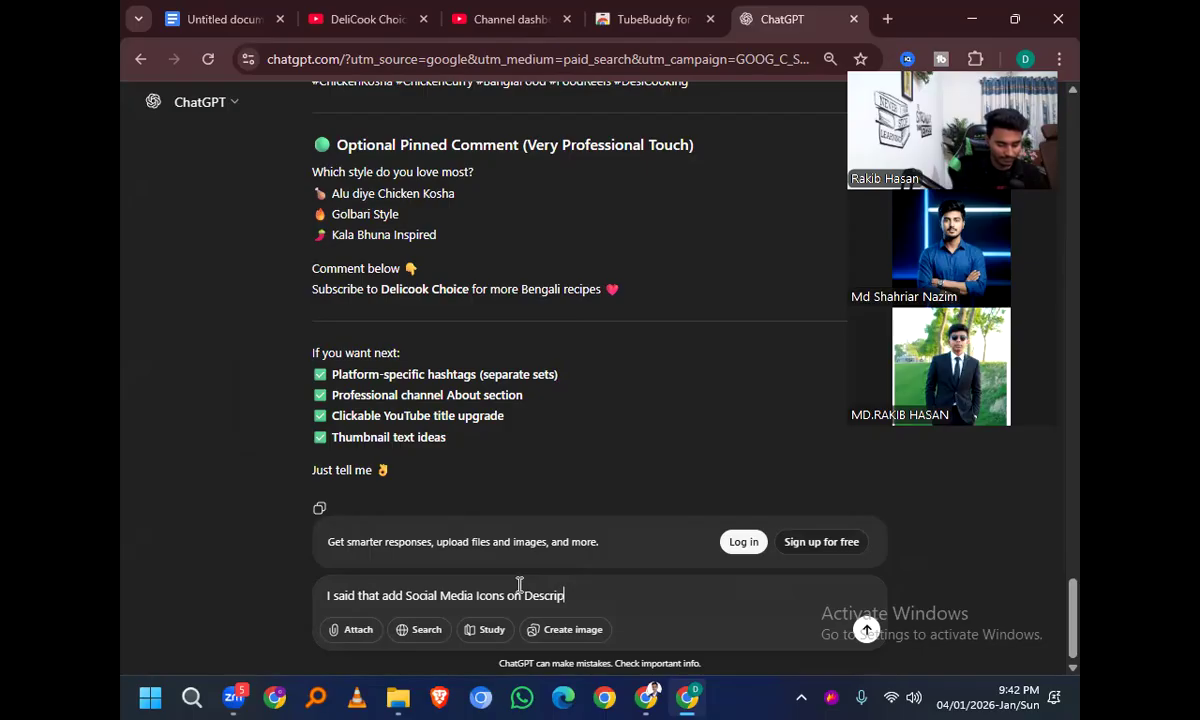
type("d Names")
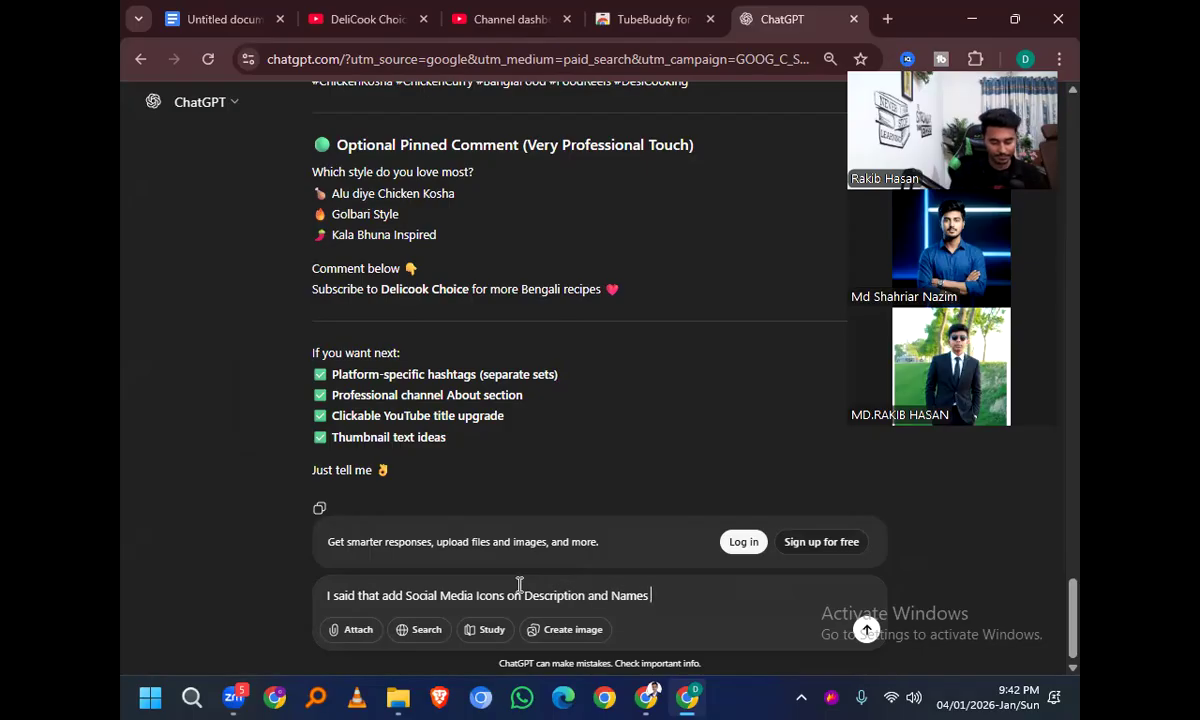
key("Return")
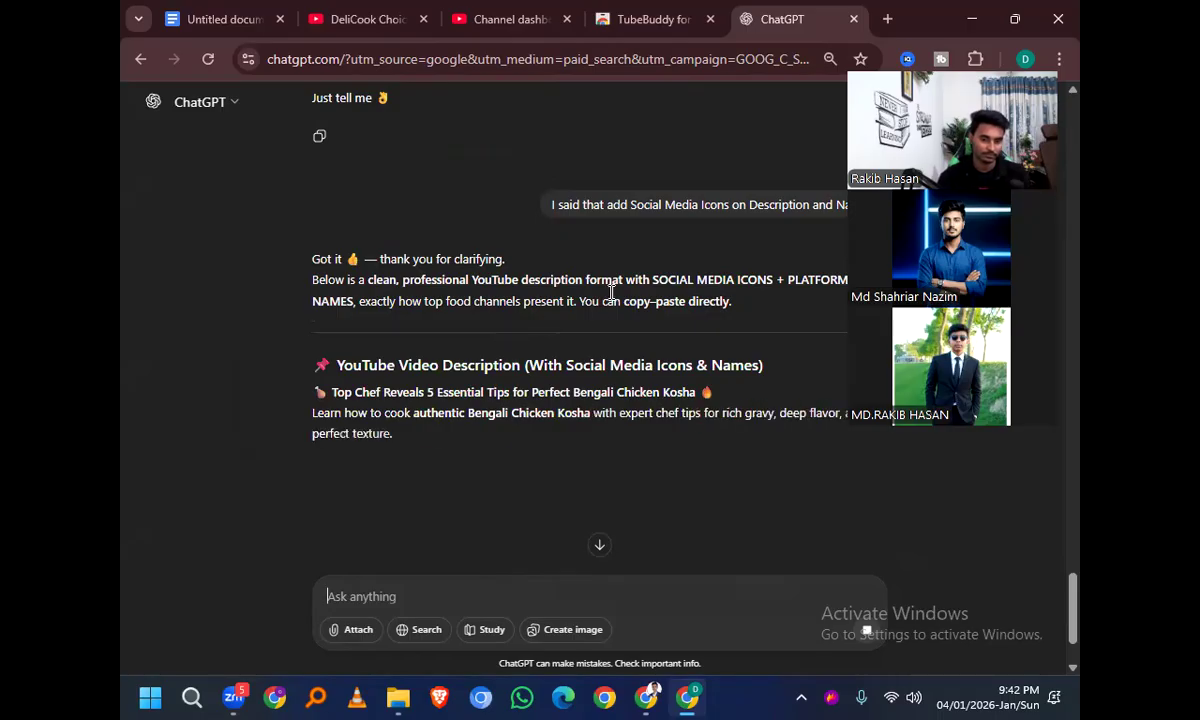
Scroll the new reply and select the social media platform lines.
scroll(605, 295, "down", 2)
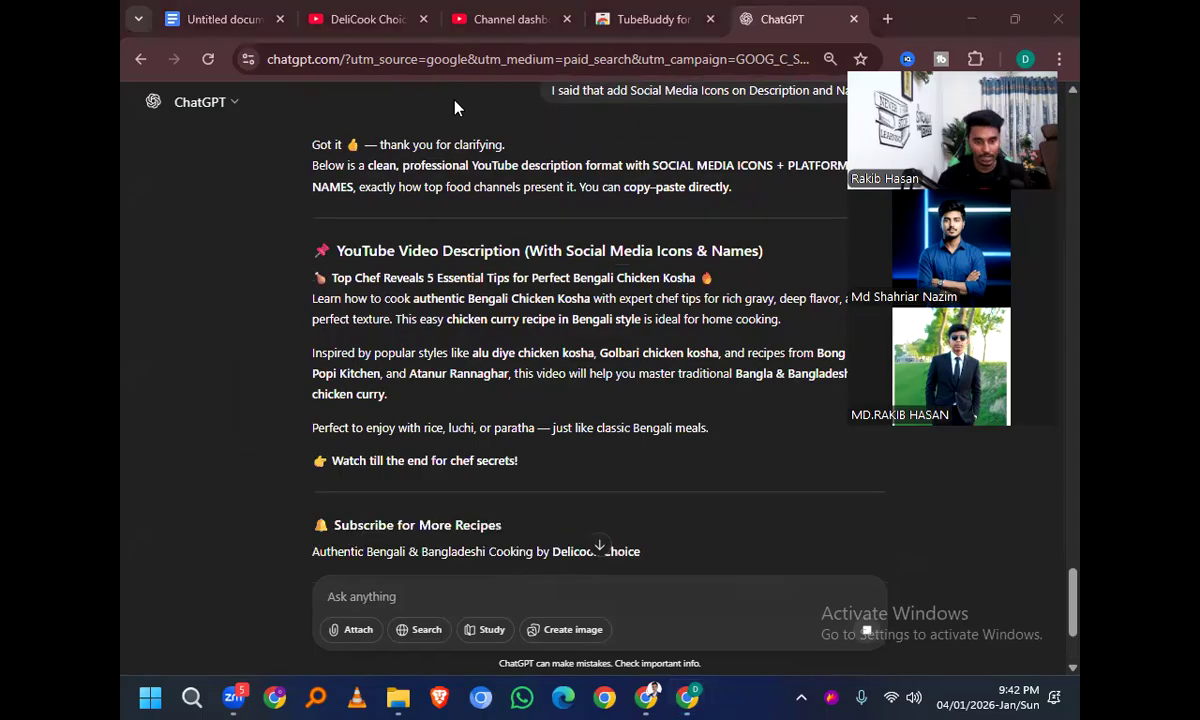
scroll(578, 302, "down", 2)
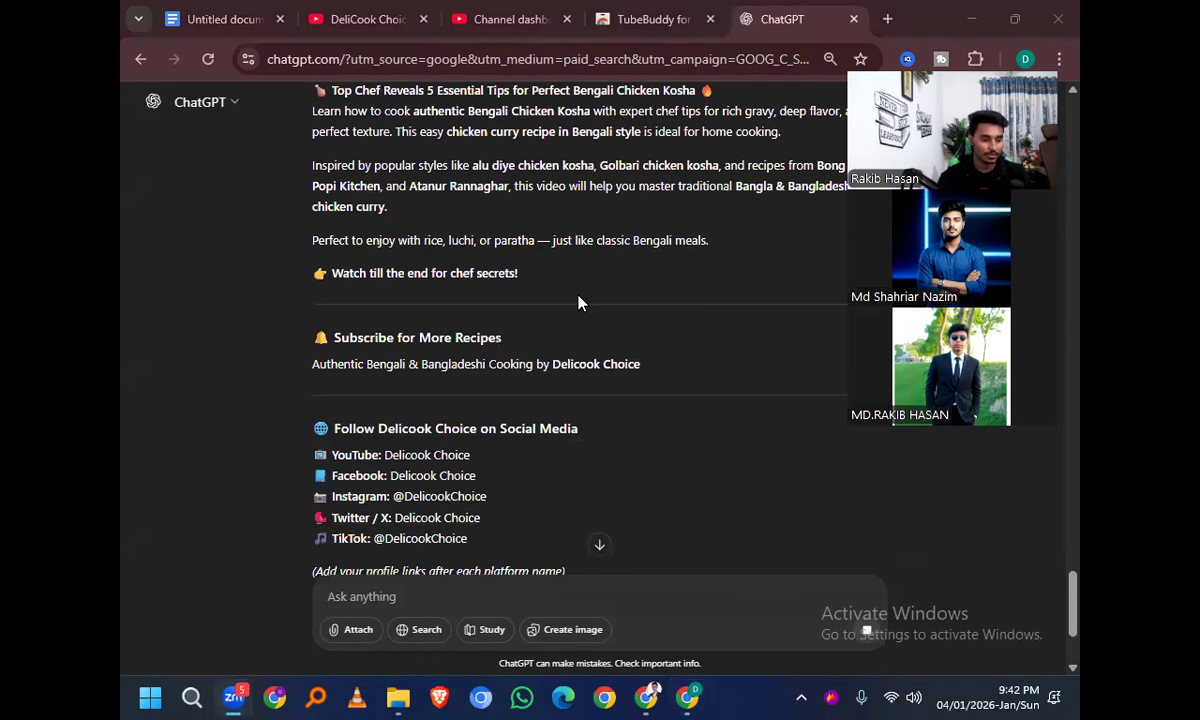
scroll(648, 342, "down", 2)
left_click_drag(469, 351, 328, 262)
left_click_drag(510, 316, 318, 240)
Review further and select the Instagram/Facebook bio lines, then clear the selection.
scroll(400, 350, "up", 5)
scroll(470, 352, "down", 5)
scroll(470, 352, "down", 2)
scroll(699, 266, "down", 2)
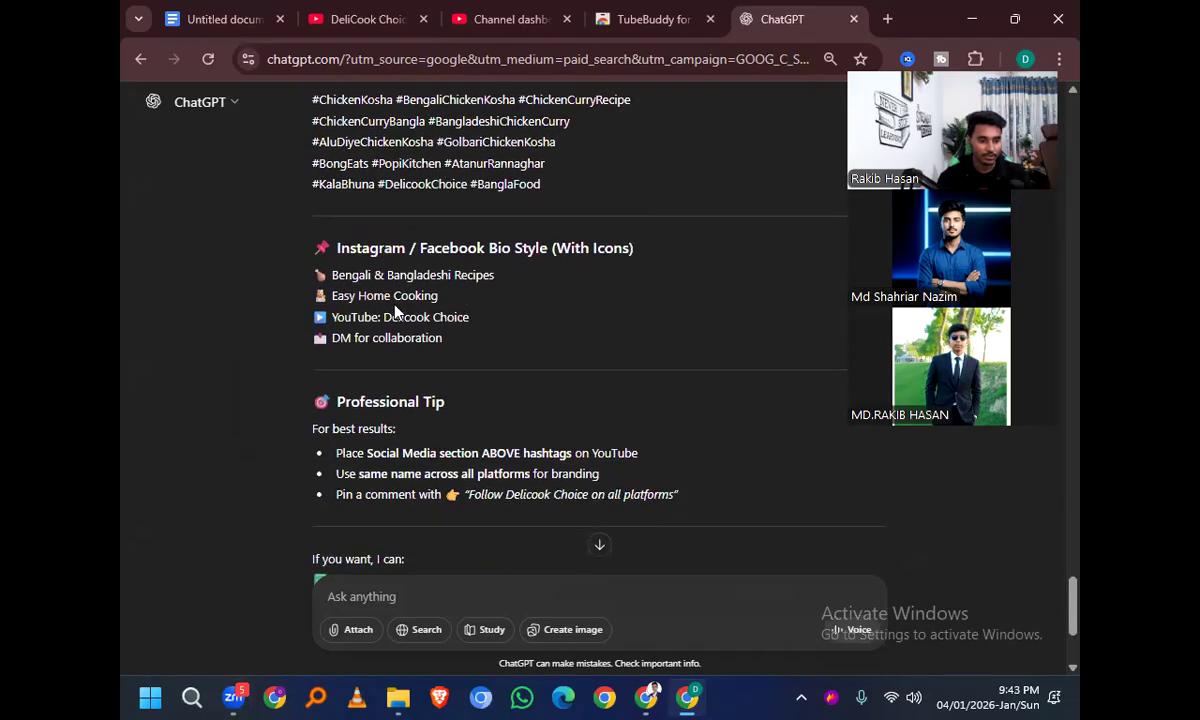
scroll(404, 308, "down", 1)
scroll(440, 350, "up", 1)
scroll(420, 285, "down", 3)
scroll(440, 368, "up", 3)
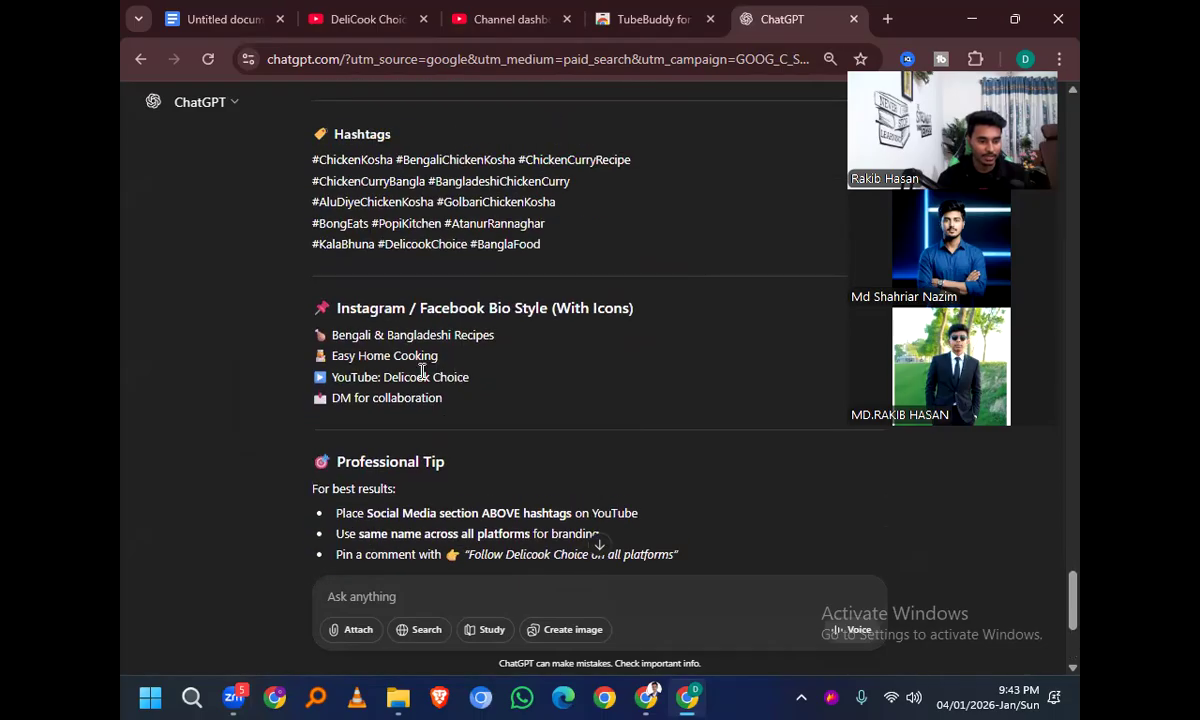
left_click_drag(447, 403, 305, 300)
left_click(392, 355)
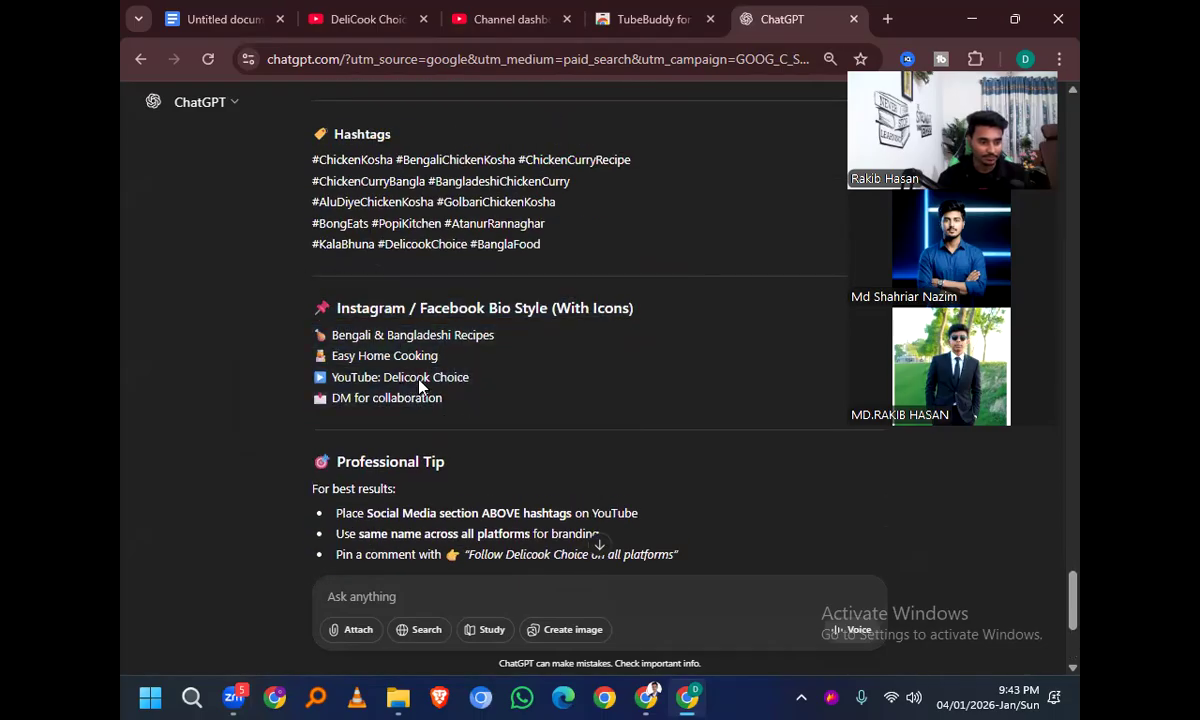
Select another block, then scroll back up to the SEO-Optimized Video Description.
scroll(385, 396, "down", 3)
scroll(392, 408, "up", 6)
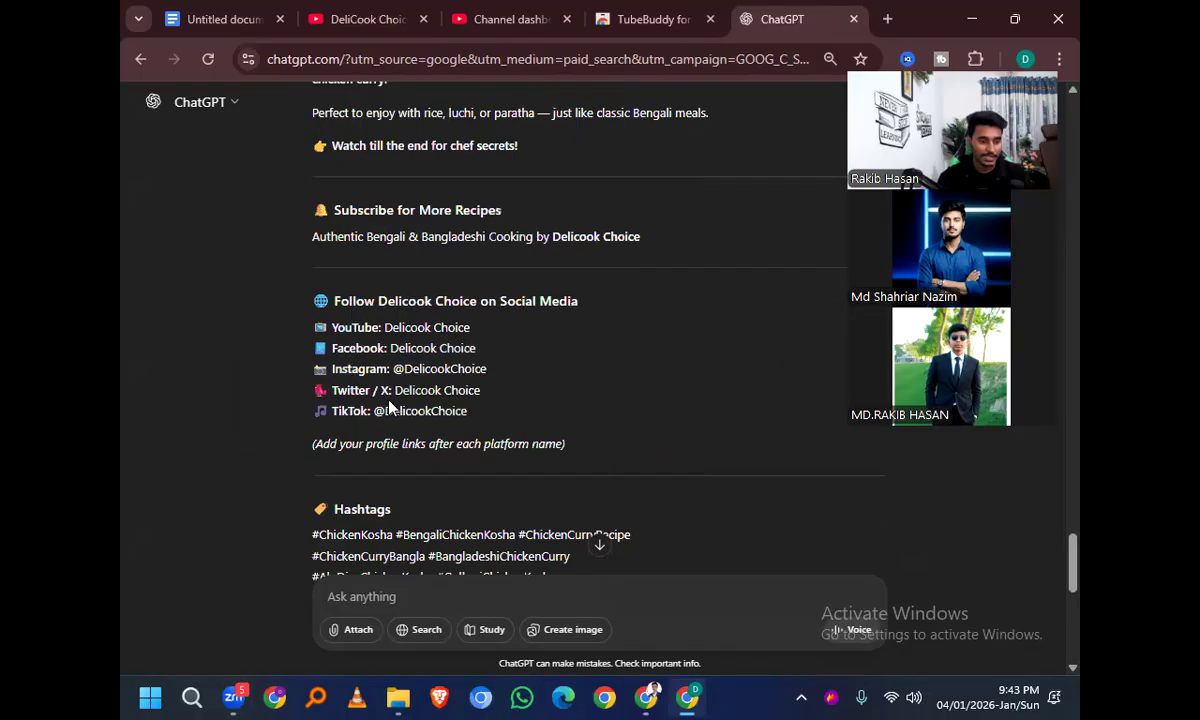
left_click_drag(565, 467, 288, 260)
scroll(400, 420, "up", 3)
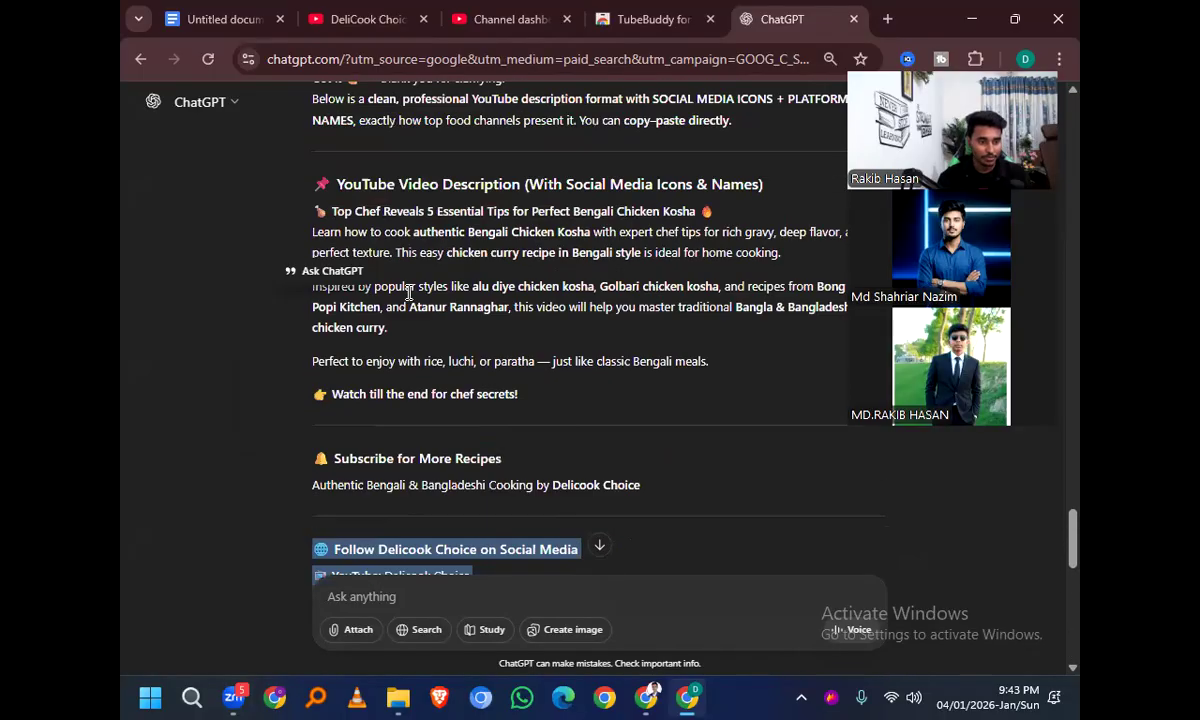
scroll(411, 441, "up", 15)
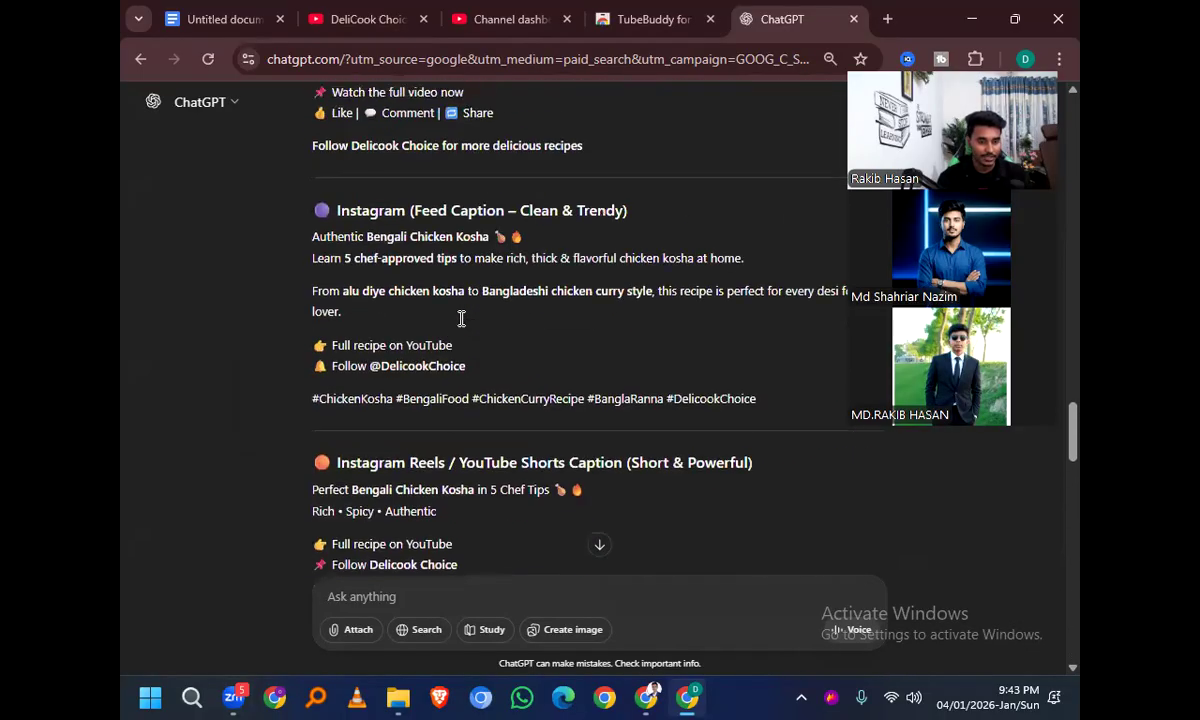
scroll(461, 318, "up", 15)
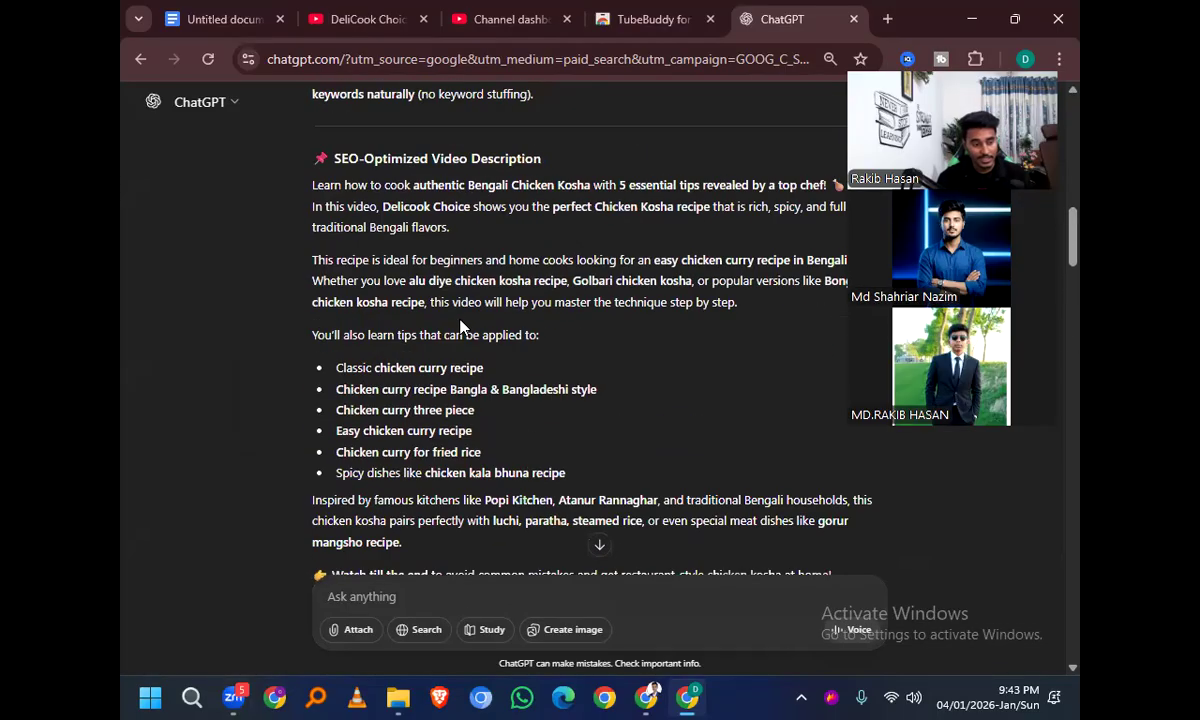
scroll(310, 250, "down", 2)
Copy the selected SEO description and hashtags from ChatGPT.
left_click_drag(290, 182, 573, 196)
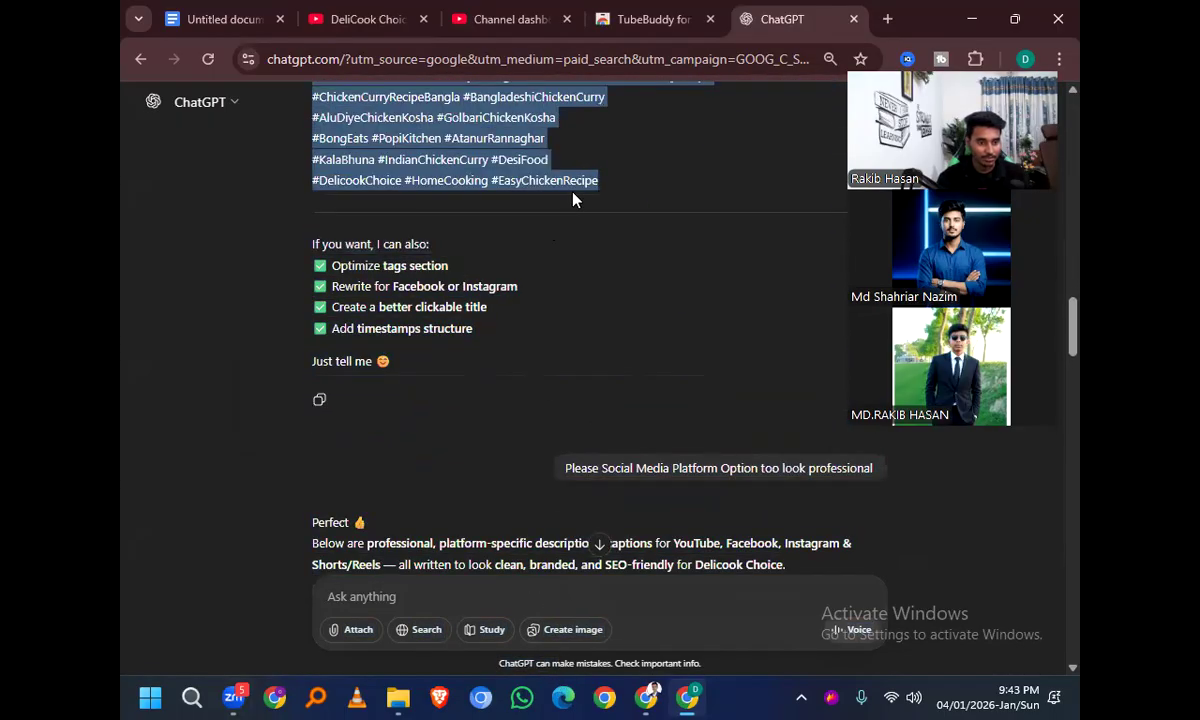
right_click(527, 155)
left_click(550, 171)
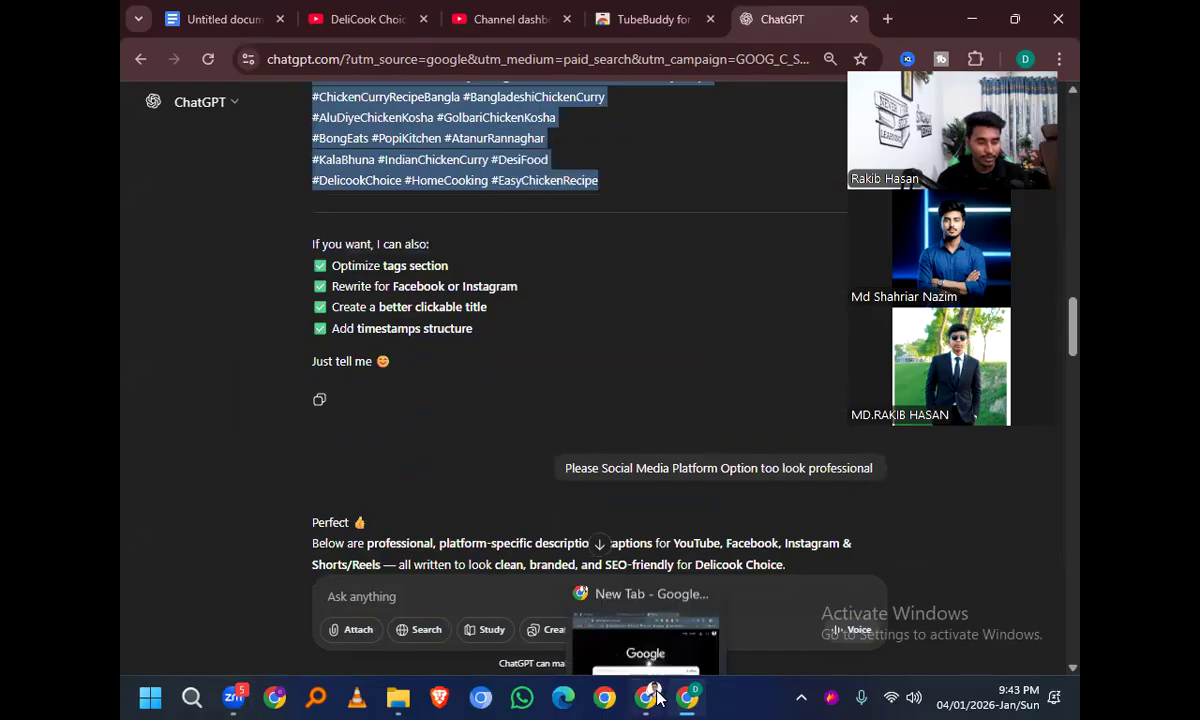
In YouTube Studio's description, add a blank line after the channel intro ending 'between.'.
left_click(457, 10)
scroll(380, 447, "down", 1)
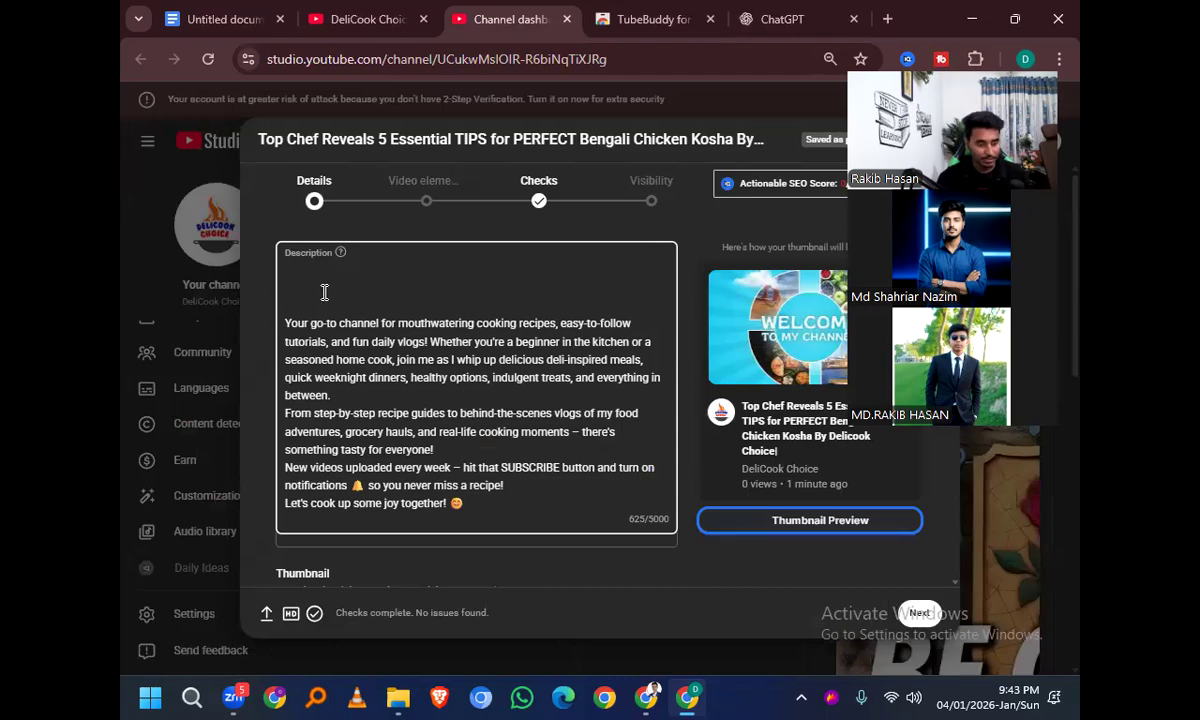
scroll(345, 294, "up", 5)
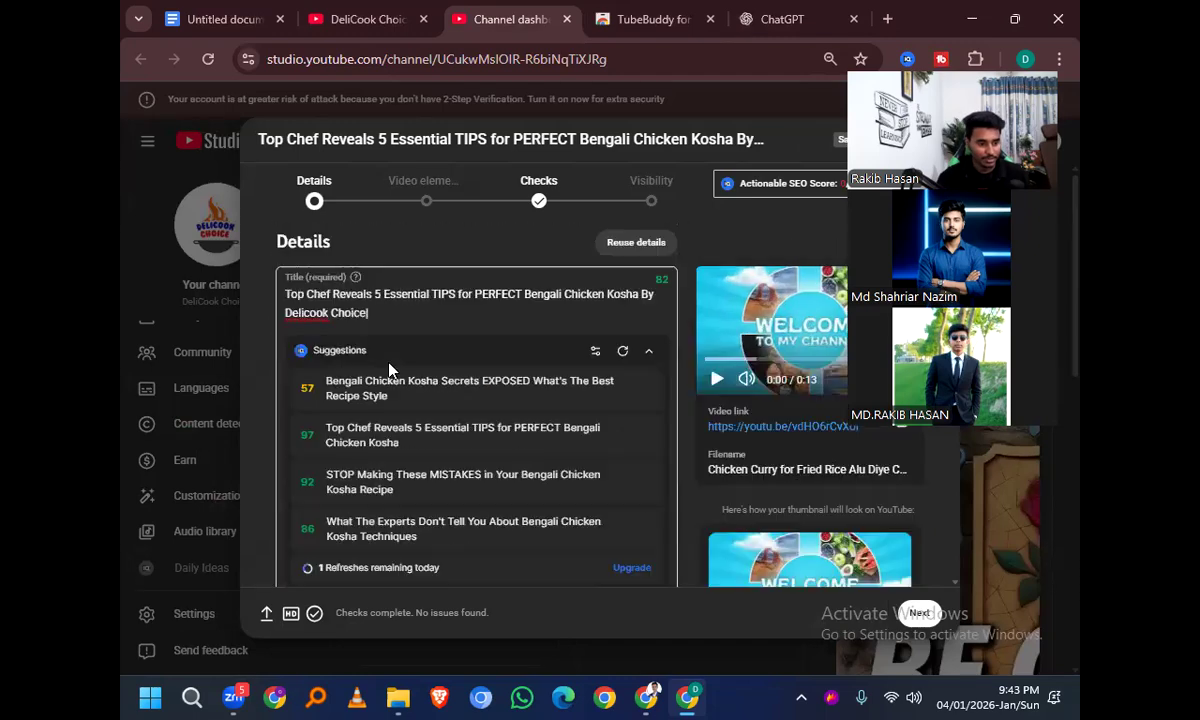
scroll(450, 448, "down", 10)
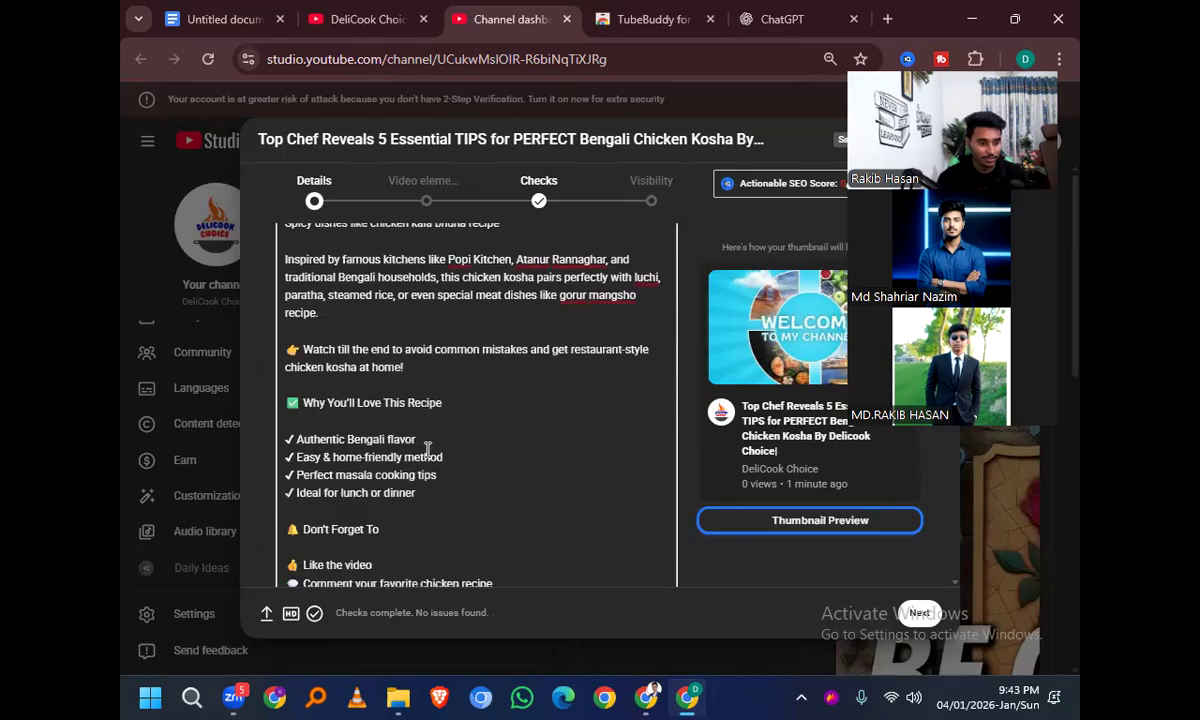
scroll(433, 444, "down", 8)
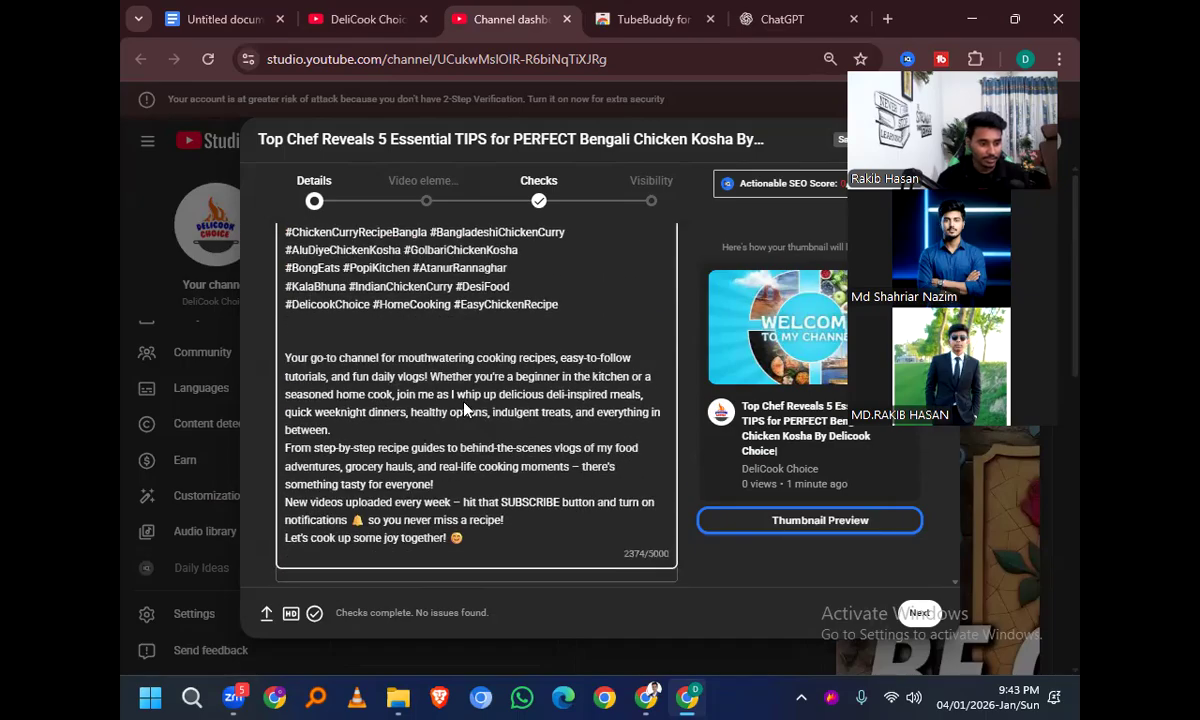
key("Return")
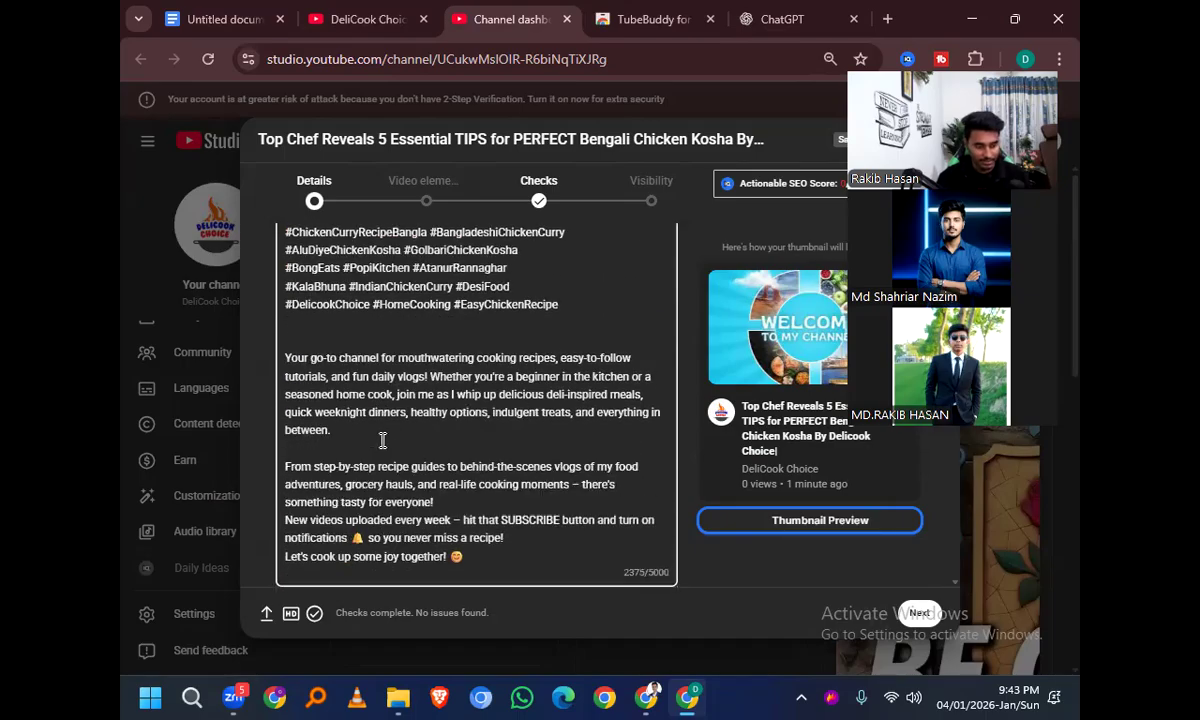
scroll(407, 448, "up", 10)
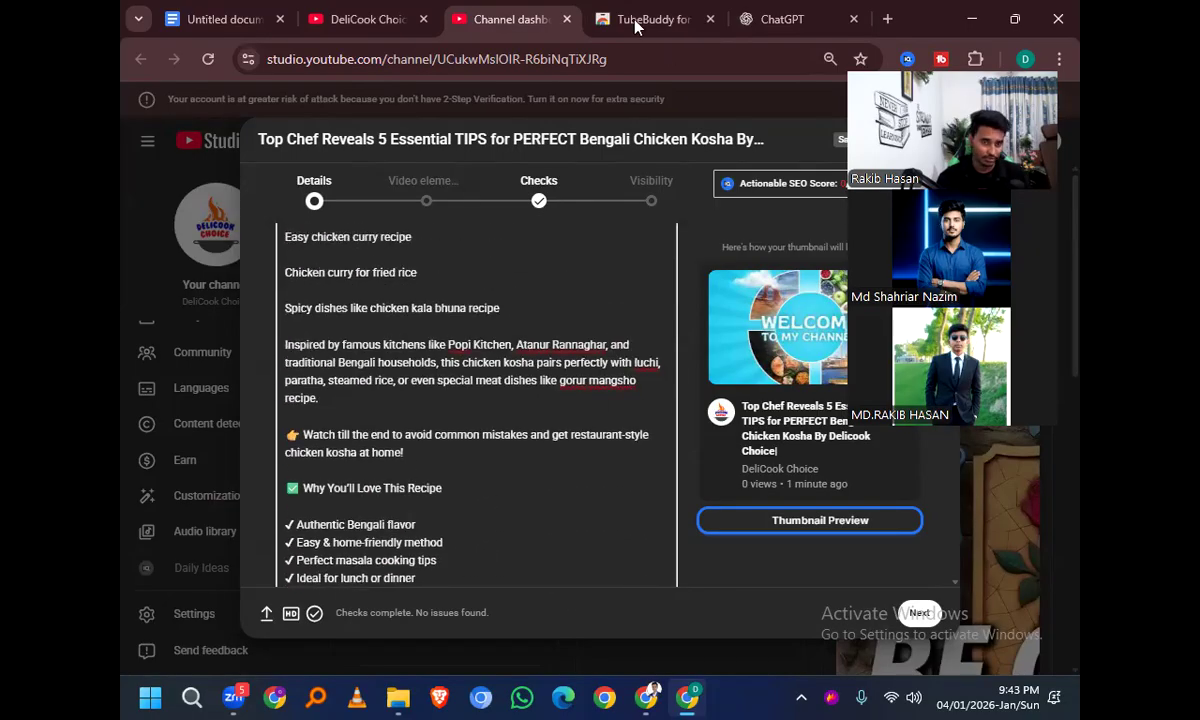
Copy ChatGPT's Follow Delicook Choice on Social Media section.
left_click(770, 19)
scroll(536, 398, "down", 15)
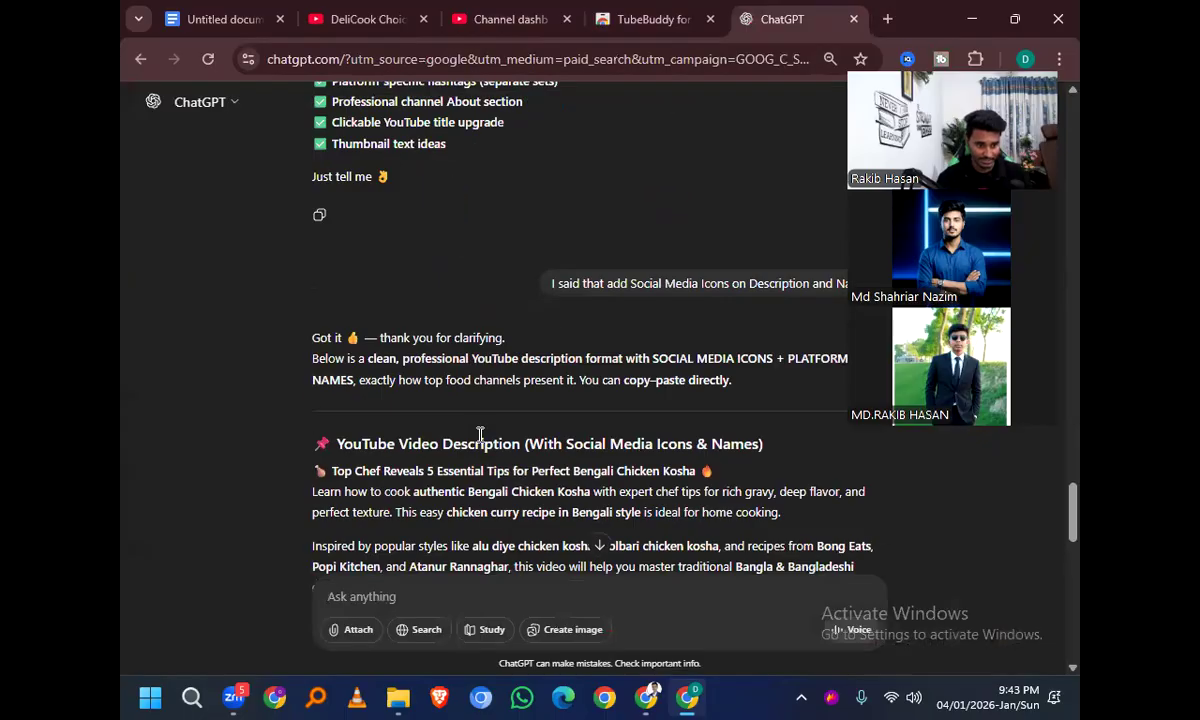
scroll(480, 434, "down", 5)
scroll(440, 437, "down", 3)
scroll(367, 423, "up", 6)
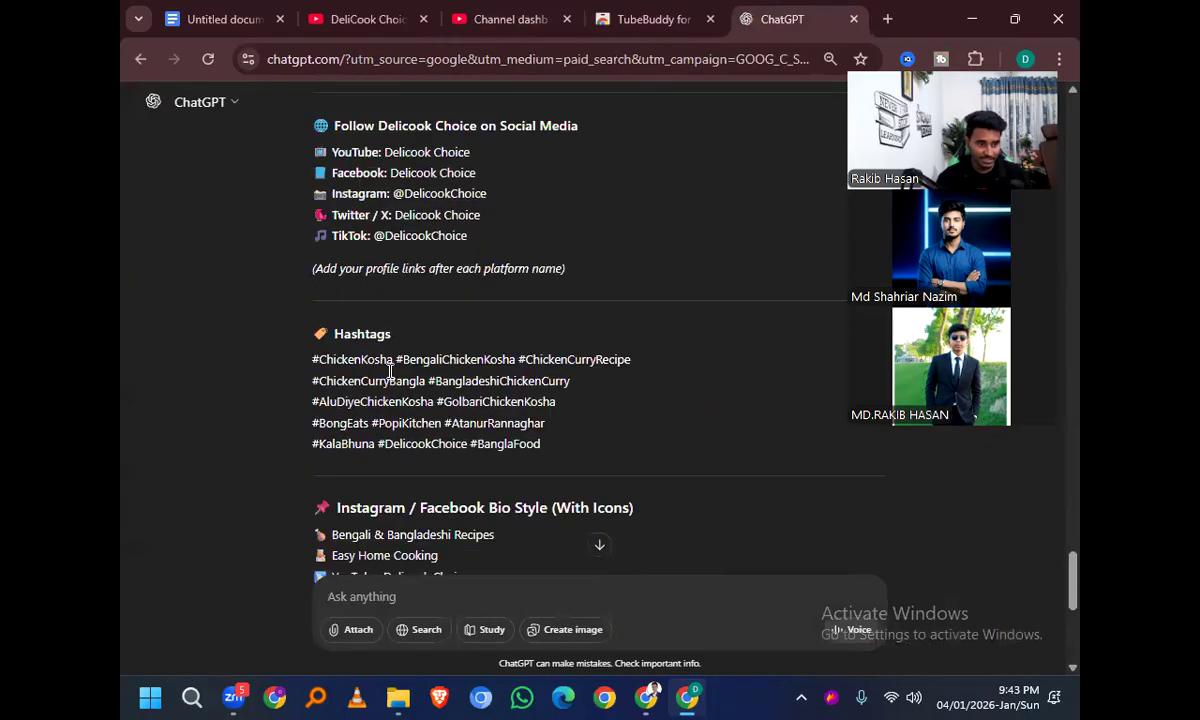
scroll(397, 376, "down", 2)
left_click_drag(478, 455, 322, 345)
right_click(322, 345)
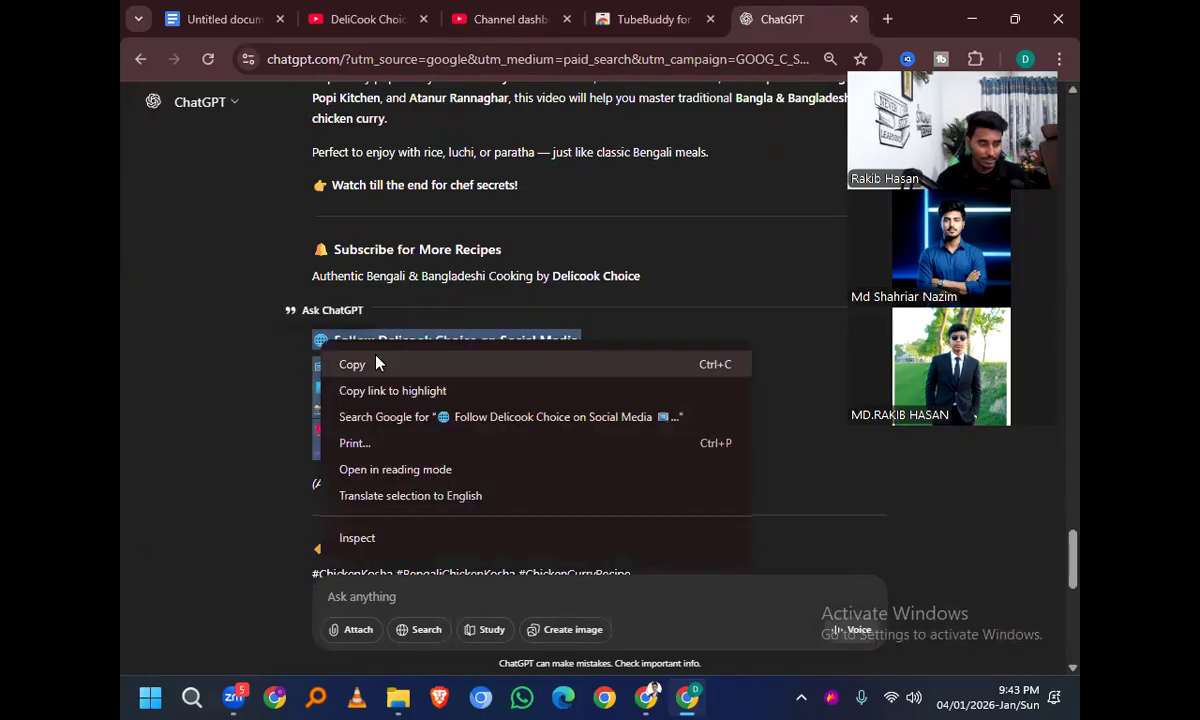
left_click(378, 362)
Return to the YouTube Studio description and find where the section goes.
left_click(524, 14)
scroll(332, 395, "down", 5)
scroll(455, 415, "down", 3)
scroll(541, 443, "up", 3)
scroll(395, 388, "up", 3)
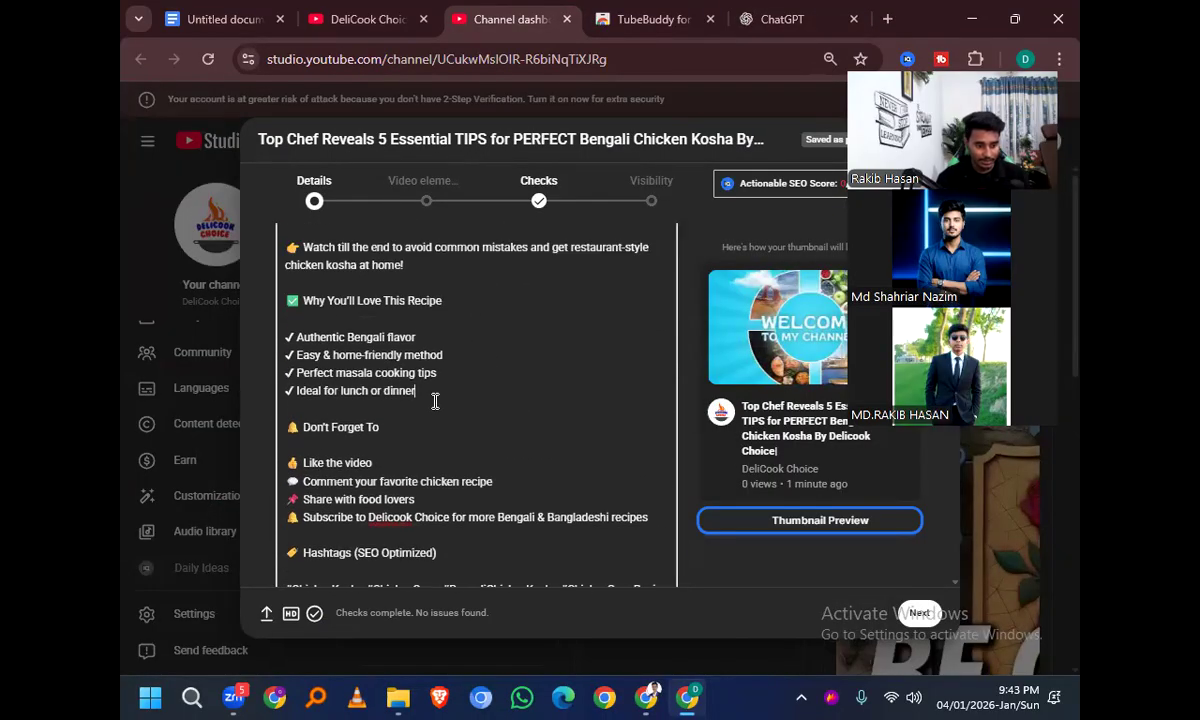
Paste the YouTube, Facebook, Instagram, X and TikTok follow list after 'Ideal for lunch or dinner'.
key("Return")
key("Return")
key("Return")
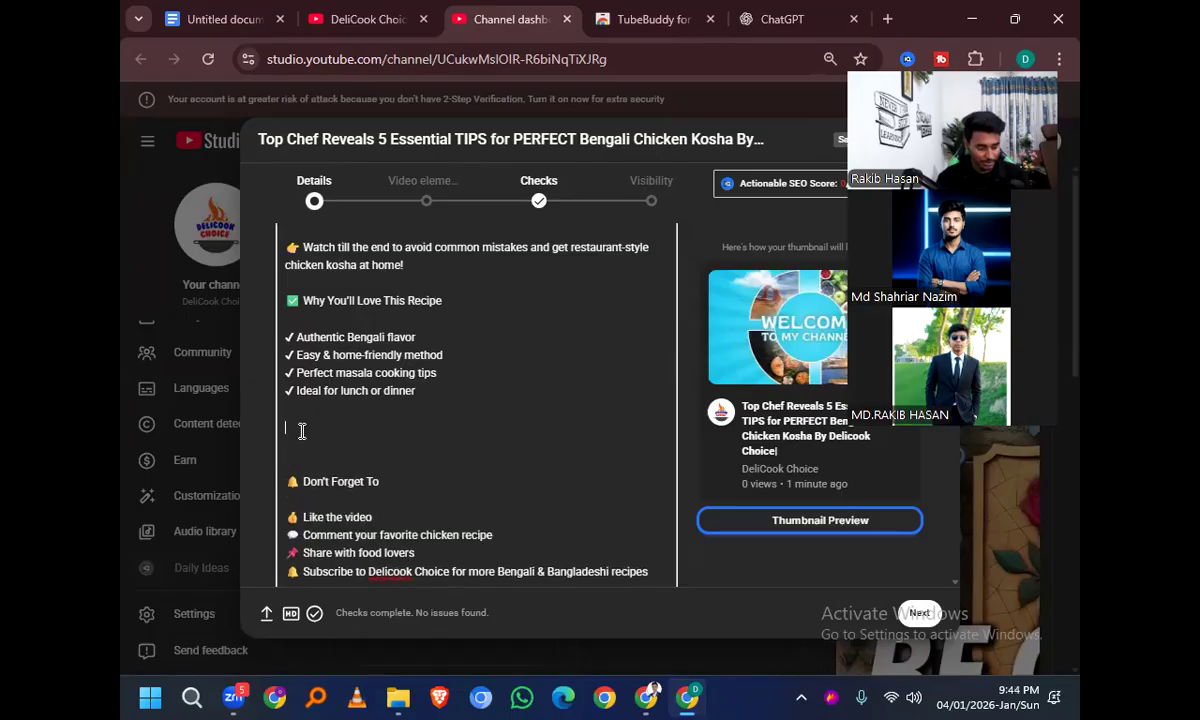
type("Follow Delicook Choice on Social Media  YouTube: Delicook Choice Facebook: Delicook Choice Instagram: @DelicookChoice Twitter / X: Delicook Choice TikTok: @DelicookChoice")
scroll(402, 447, "down", 3)
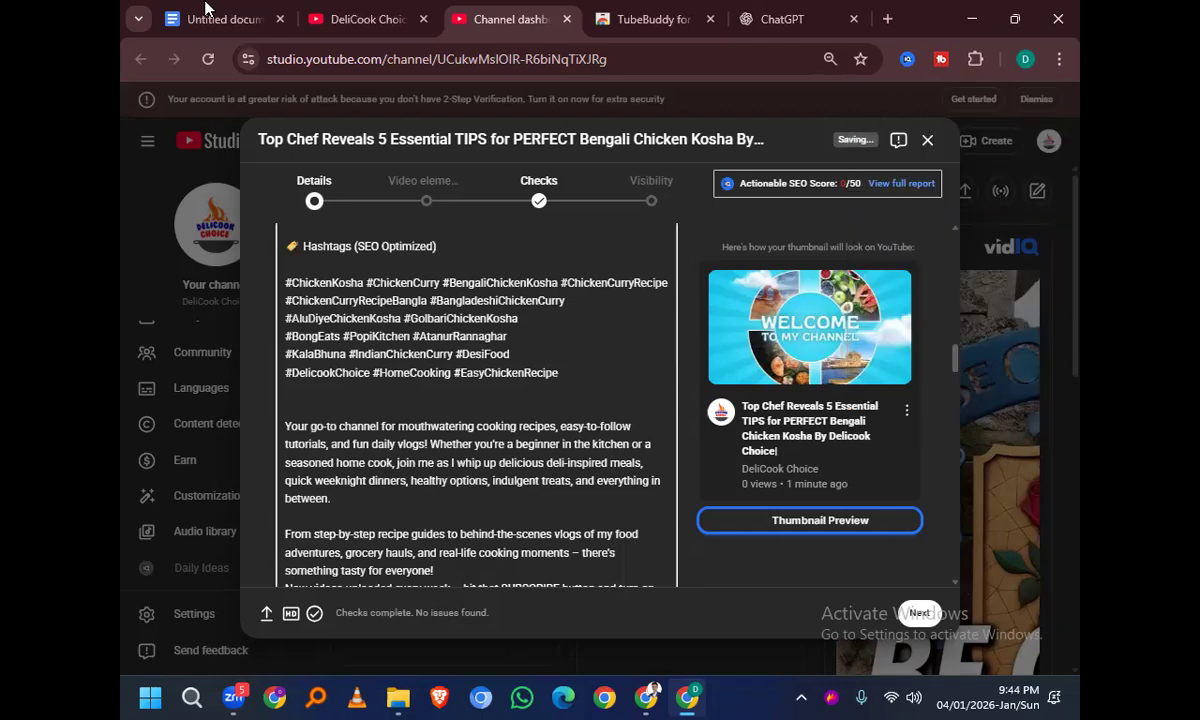
scroll(544, 410, "up", 10)
scroll(587, 420, "down", 8)
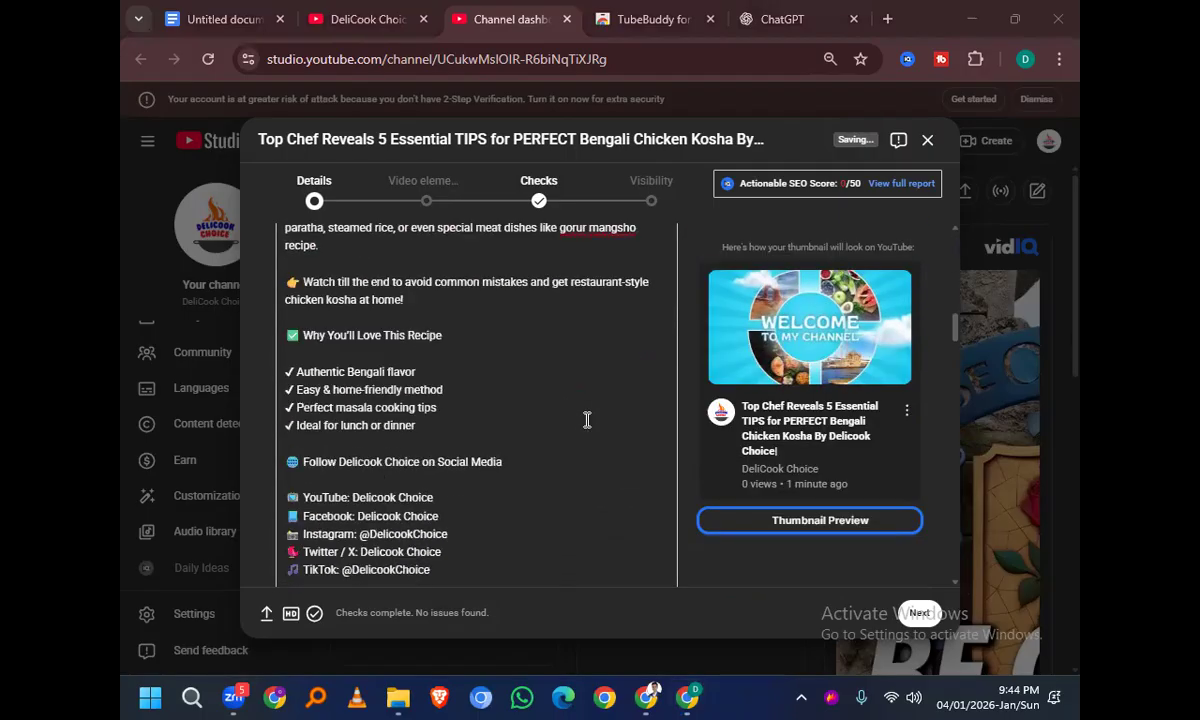
scroll(490, 436, "down", 5)
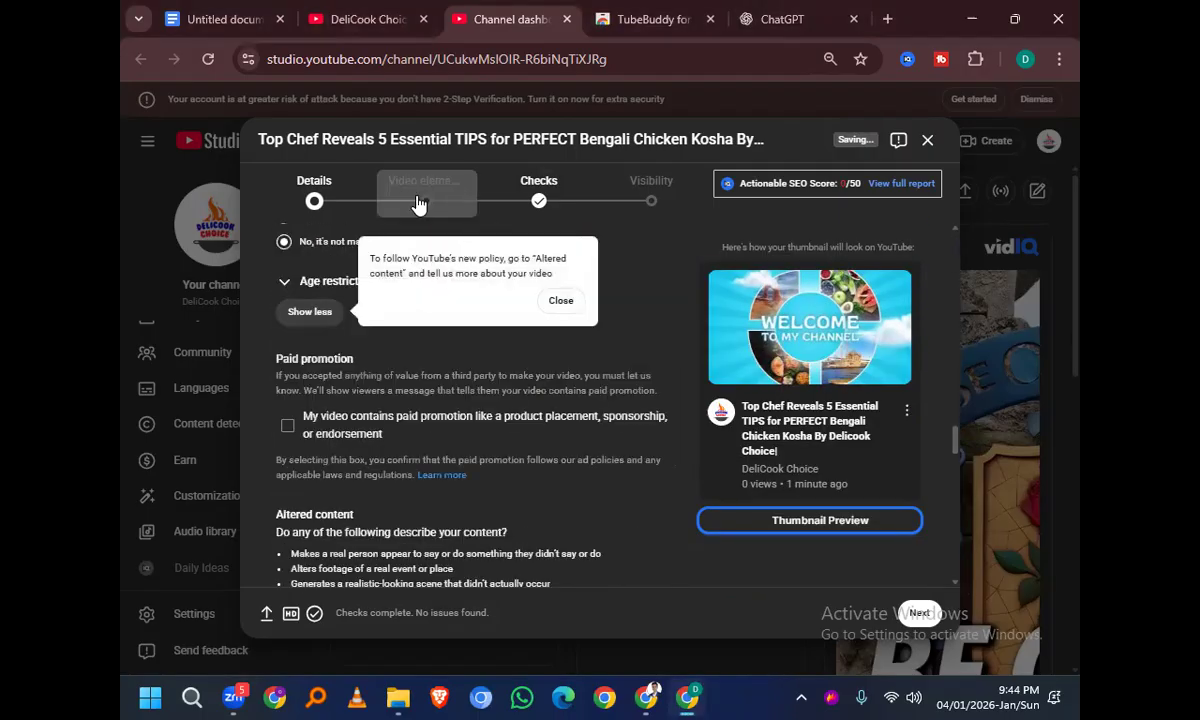
Start a video card in Video elements, then discard the card changes.
left_click(428, 201)
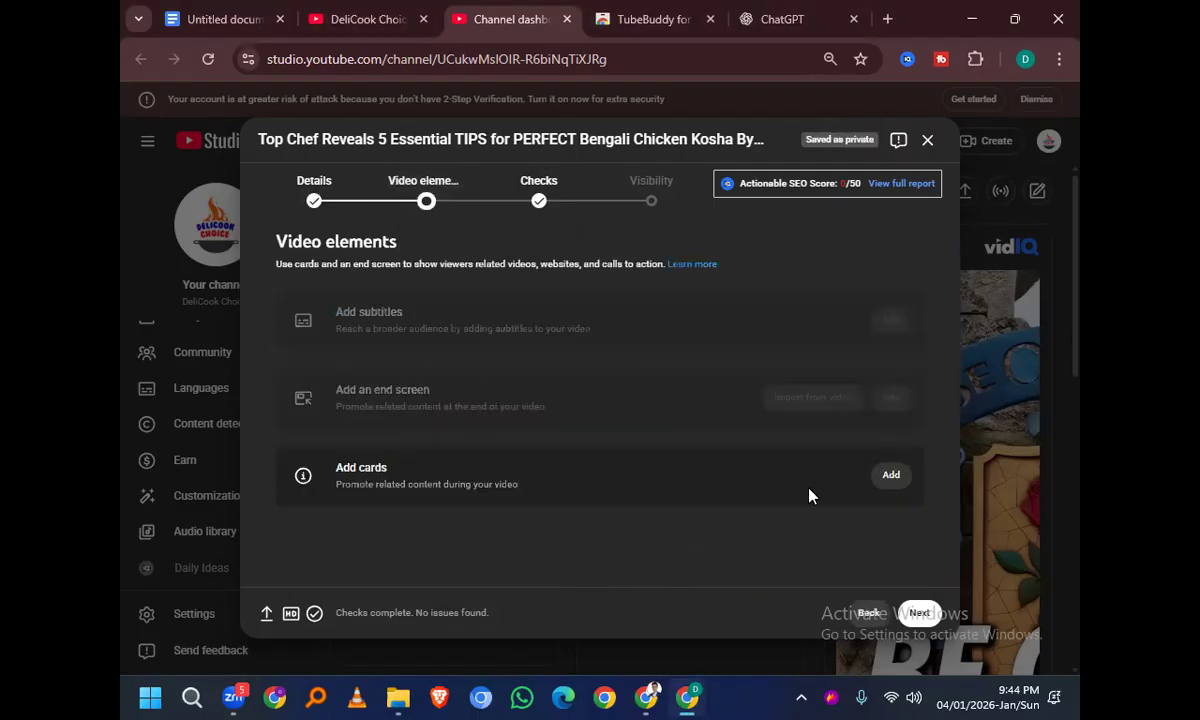
left_click(891, 475)
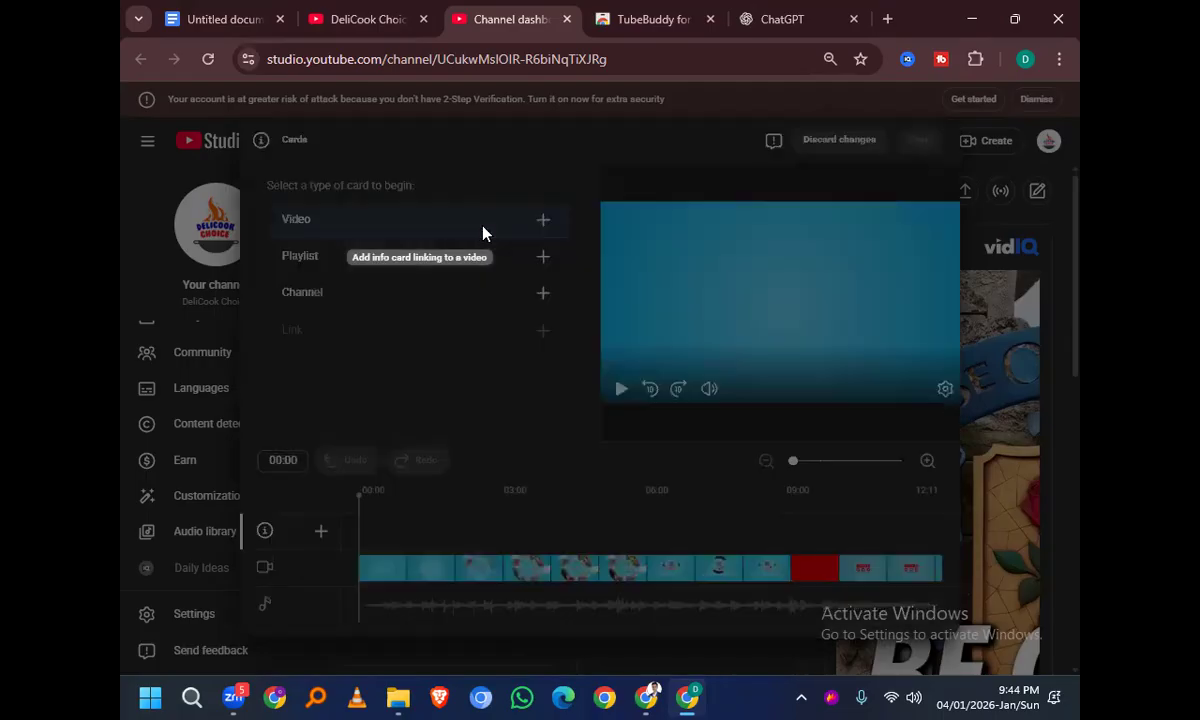
left_click(482, 234)
left_click(935, 140)
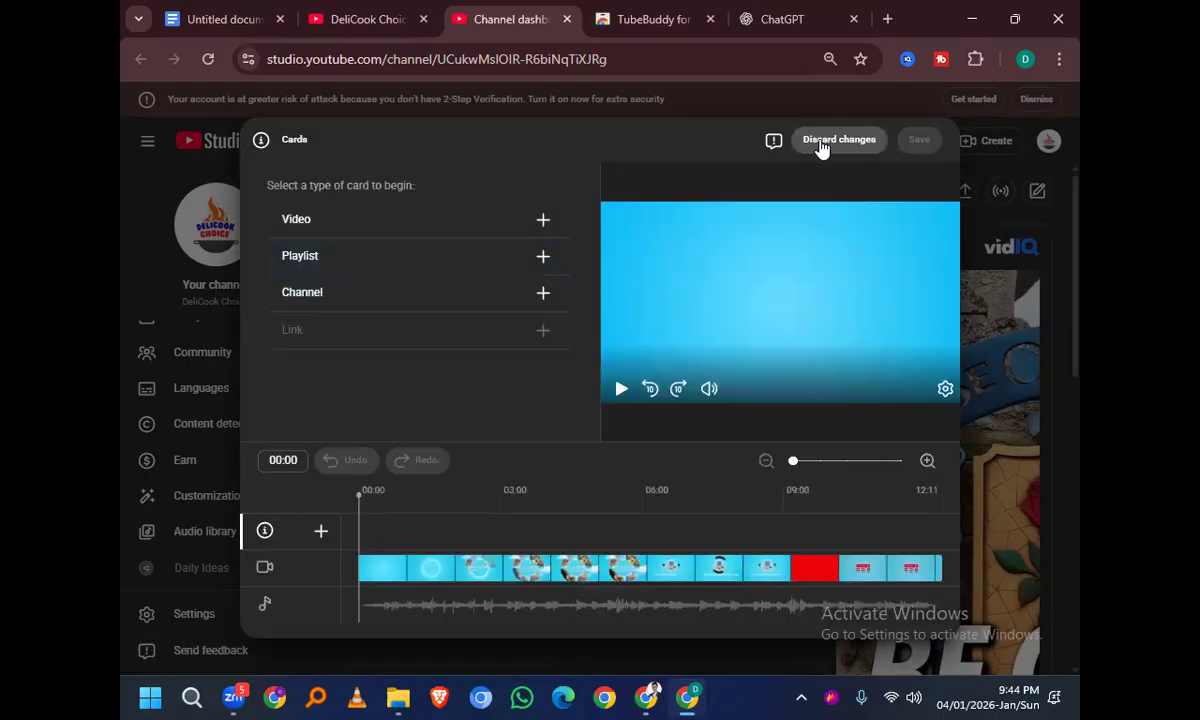
left_click(822, 144)
Set visibility to Unlisted, save, and dismiss the Video published notice.
left_click(651, 195)
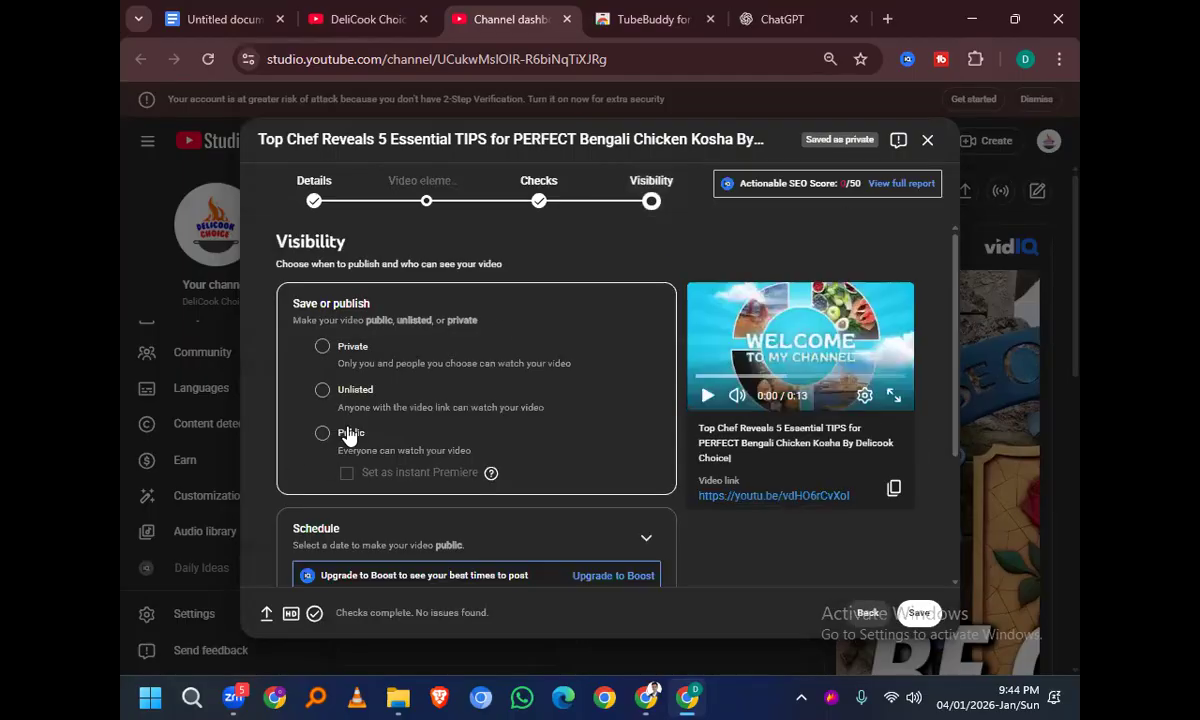
left_click(355, 400)
scroll(498, 383, "down", 2)
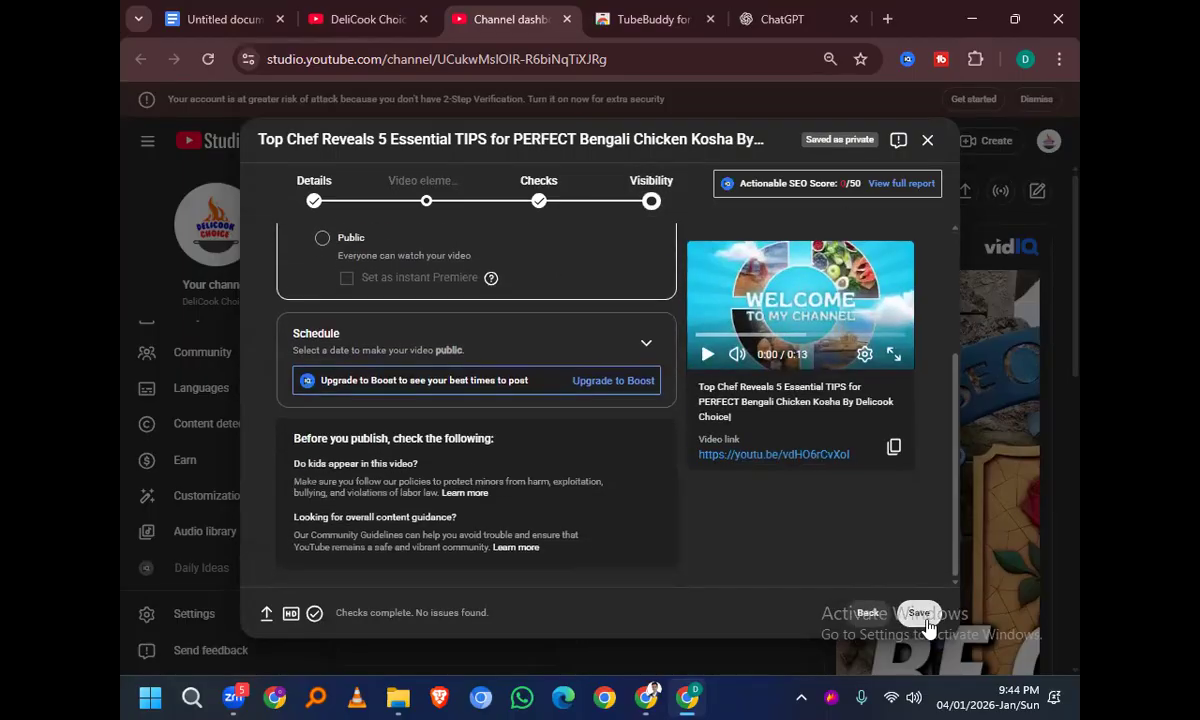
left_click(922, 614)
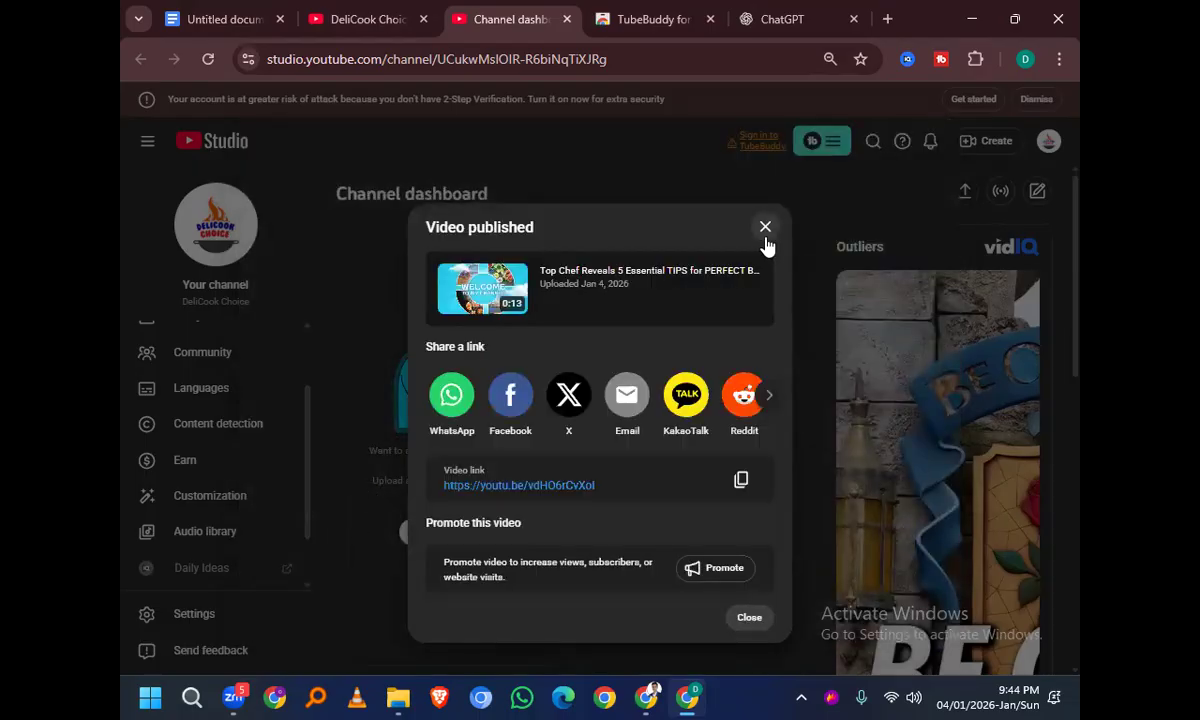
left_click(766, 226)
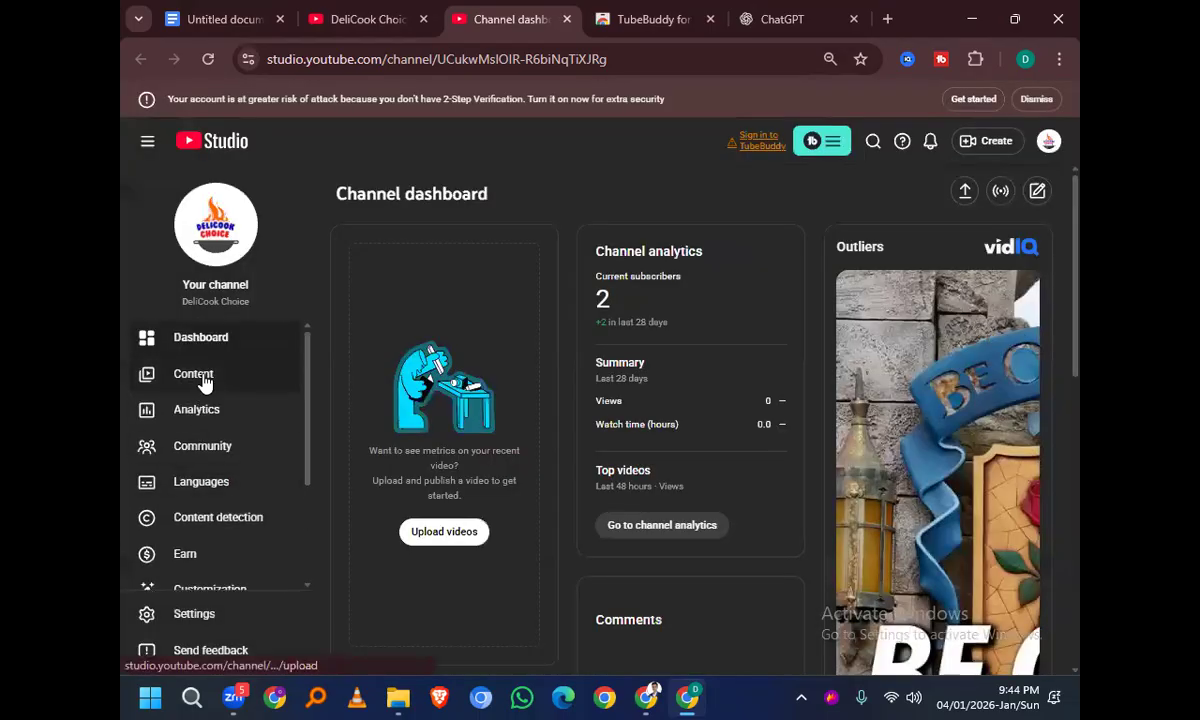
left_click(200, 376)
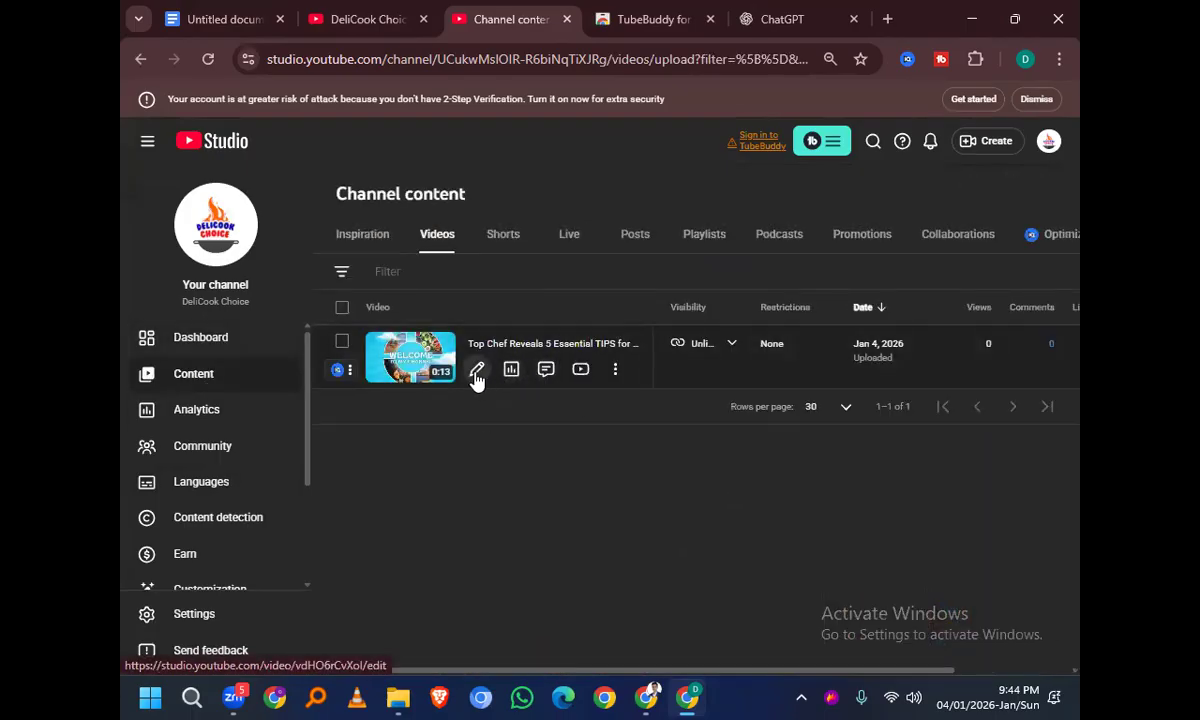
left_click(476, 377)
scroll(812, 363, "down", 4)
scroll(610, 582, "up", 3)
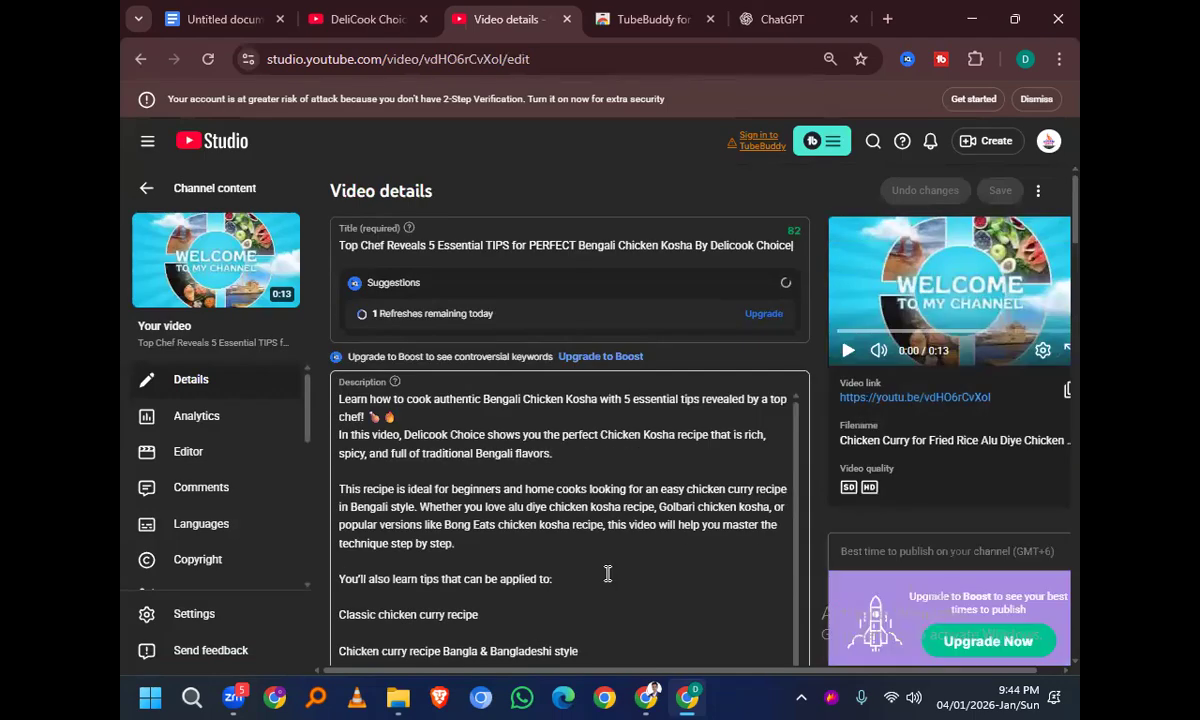
key("ctrl+minus")
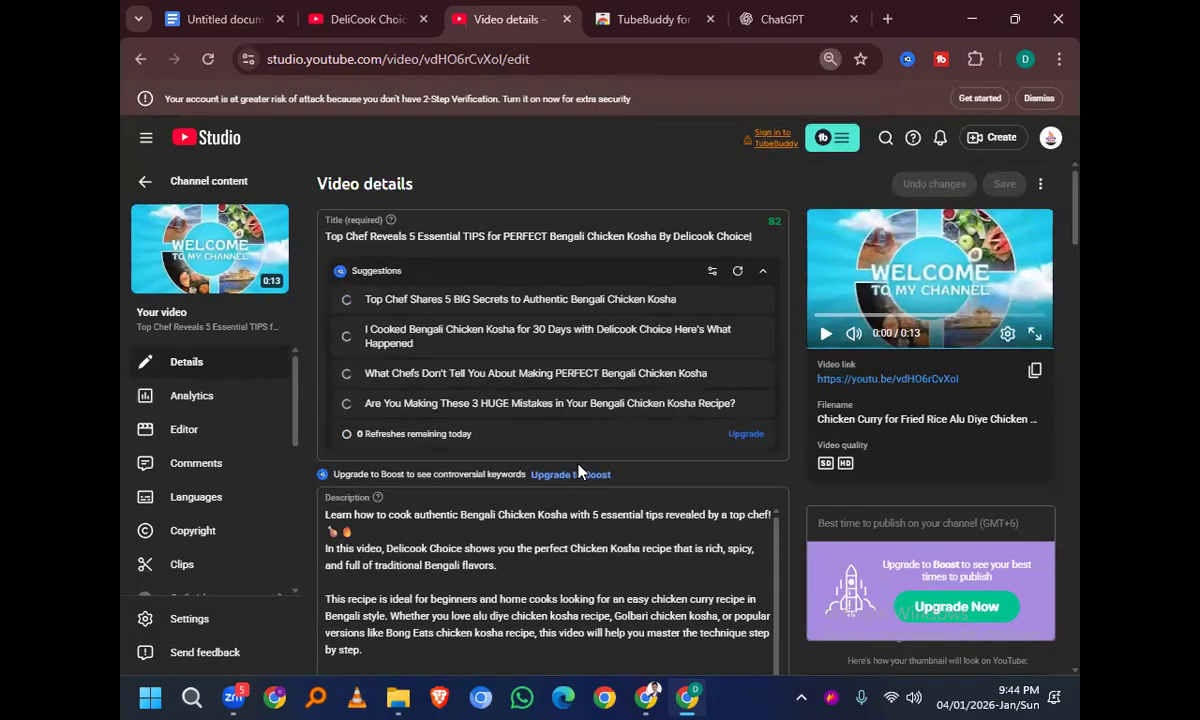
scroll(843, 478, "down", 8)
scroll(845, 475, "down", 2)
scroll(850, 465, "up", 4)
scroll(855, 460, "down", 3)
scroll(855, 455, "down", 6)
scroll(845, 430, "up", 4)
scroll(838, 370, "down", 4)
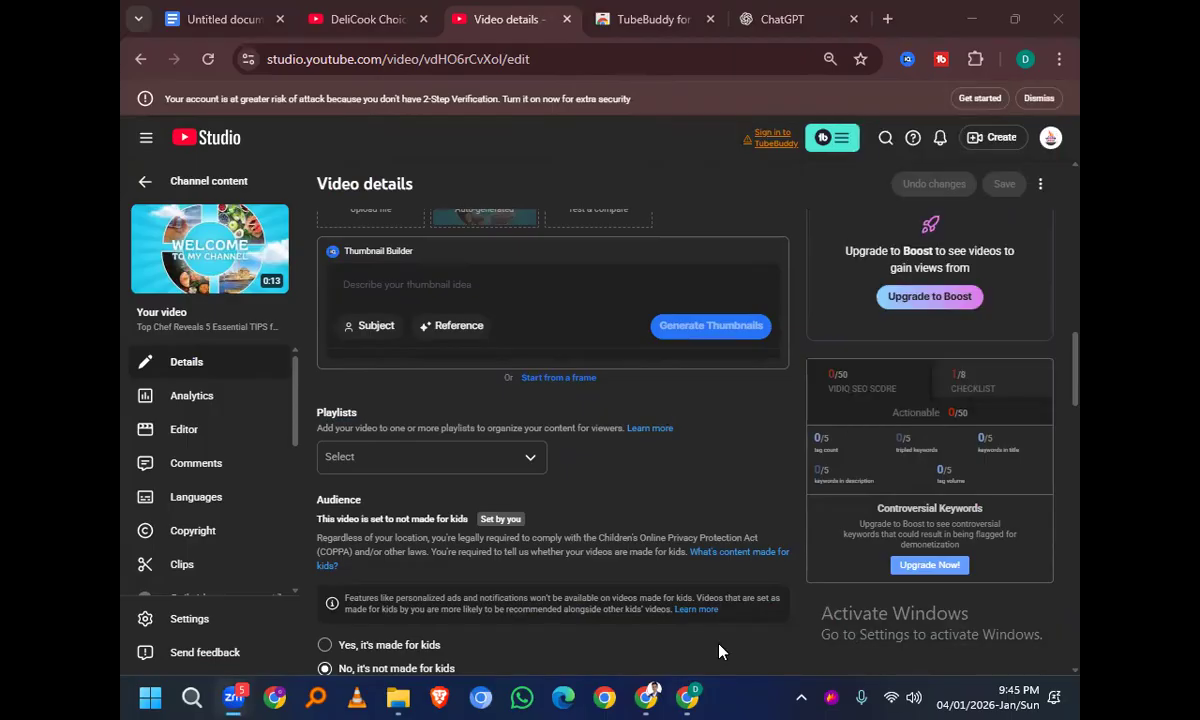
scroll(830, 313, "up", 5)
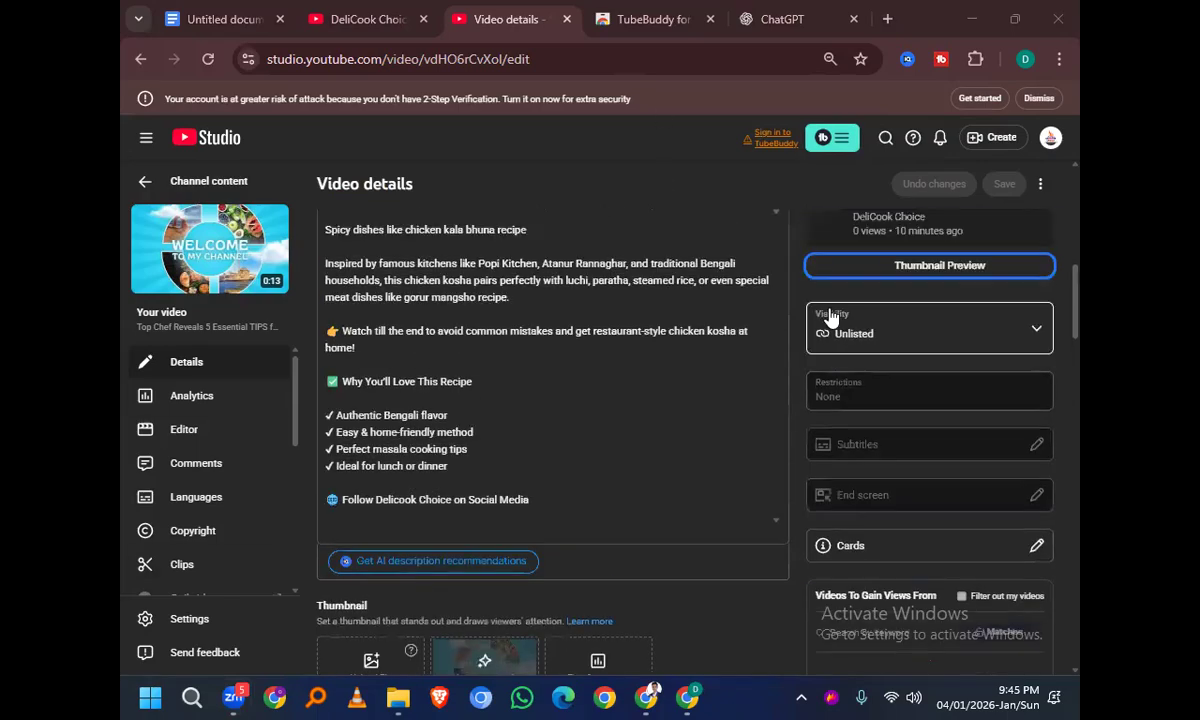
scroll(857, 402, "down", 6)
scroll(870, 428, "down", 2)
scroll(676, 445, "up", 10)
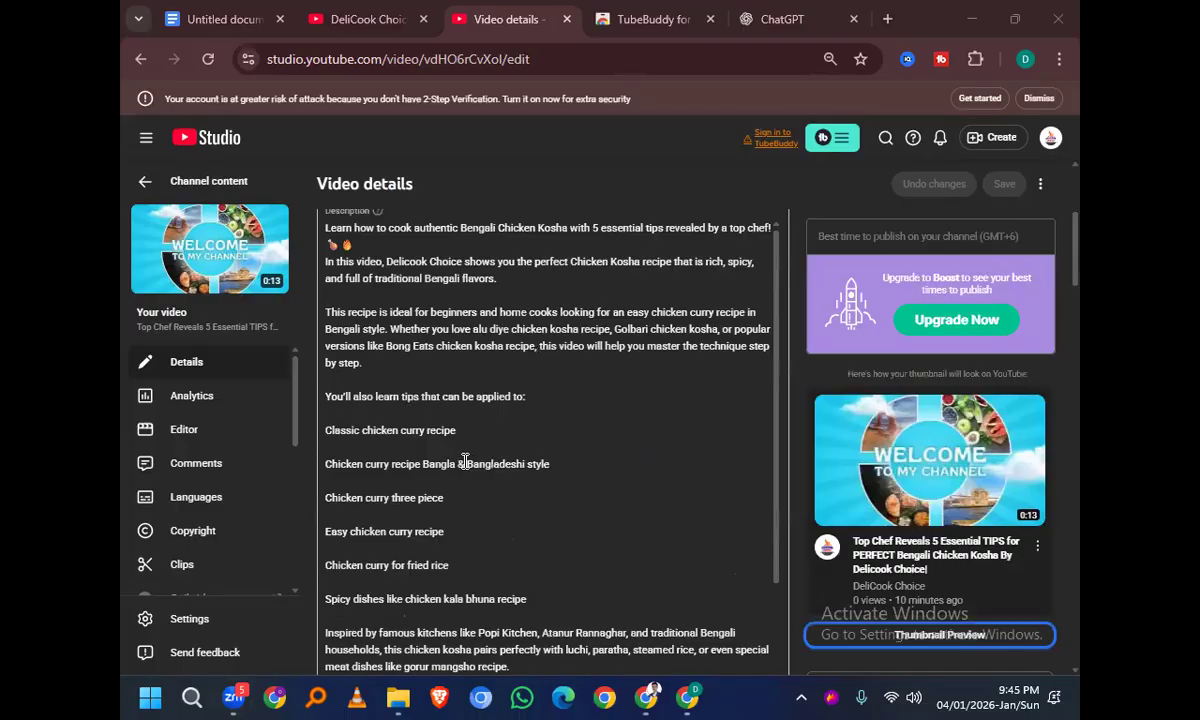
scroll(464, 540, "down", 8)
scroll(857, 474, "down", 4)
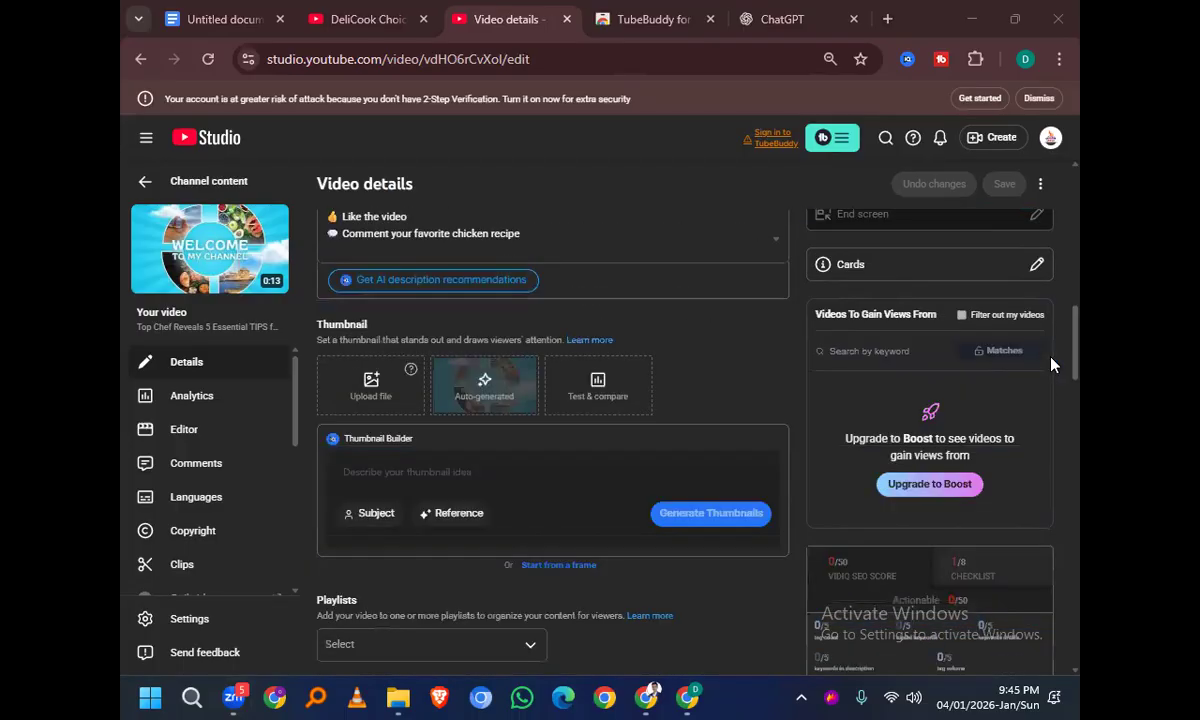
scroll(775, 297, "up", 2)
left_click(450, 372)
left_click(382, 433)
scroll(632, 330, "up", 5)
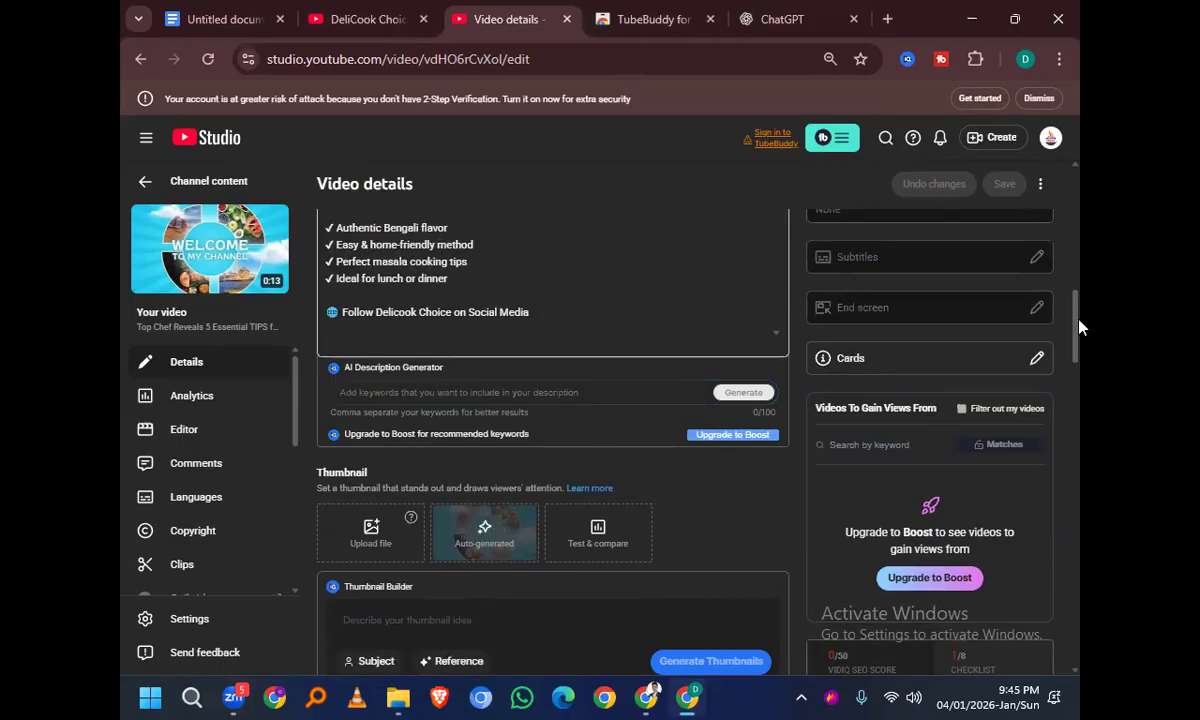
scroll(500, 460, "up", 15)
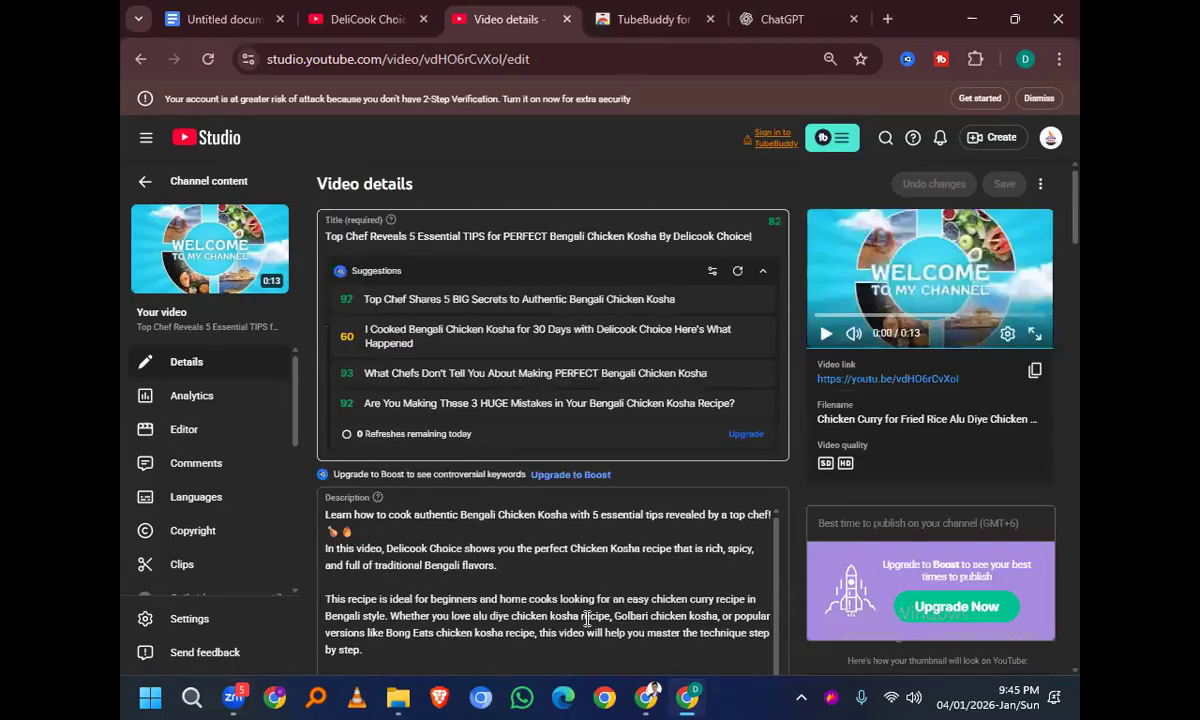
scroll(808, 340, "down", 10)
scroll(815, 369, "down", 5)
scroll(620, 374, "up", 5)
scroll(577, 376, "down", 15)
scroll(468, 482, "down", 4)
Set the video language to Bangla, leaving caption certification at None.
left_click(402, 377)
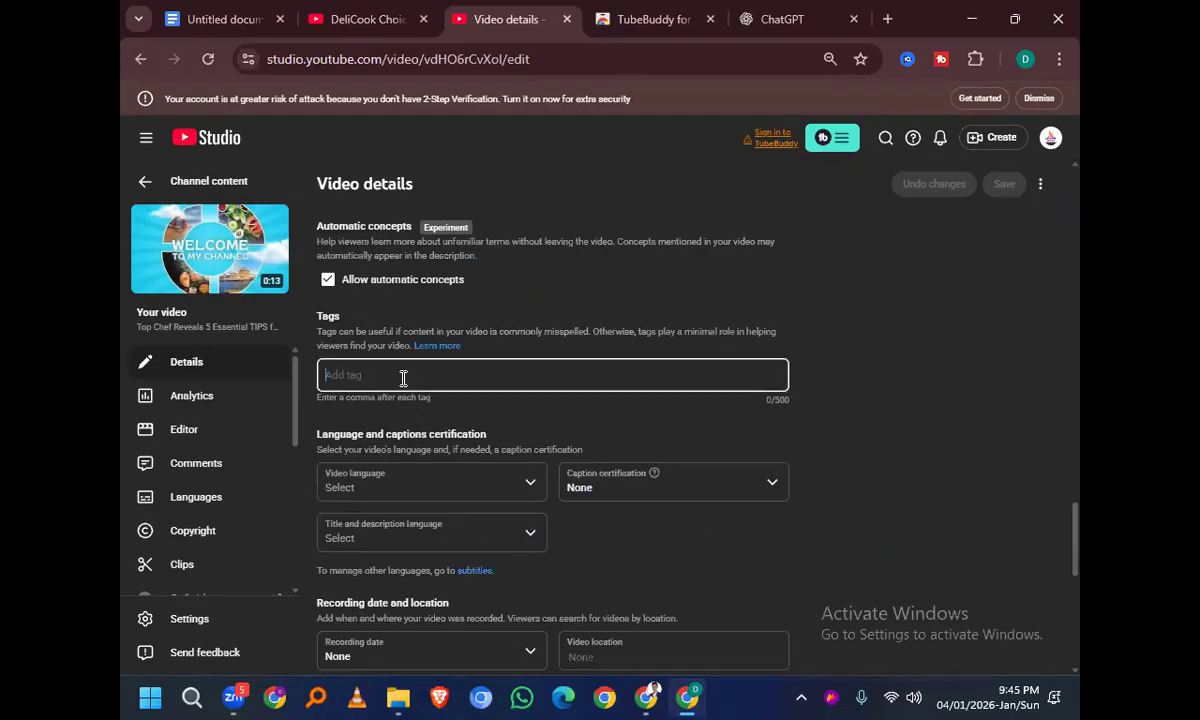
left_click(416, 492)
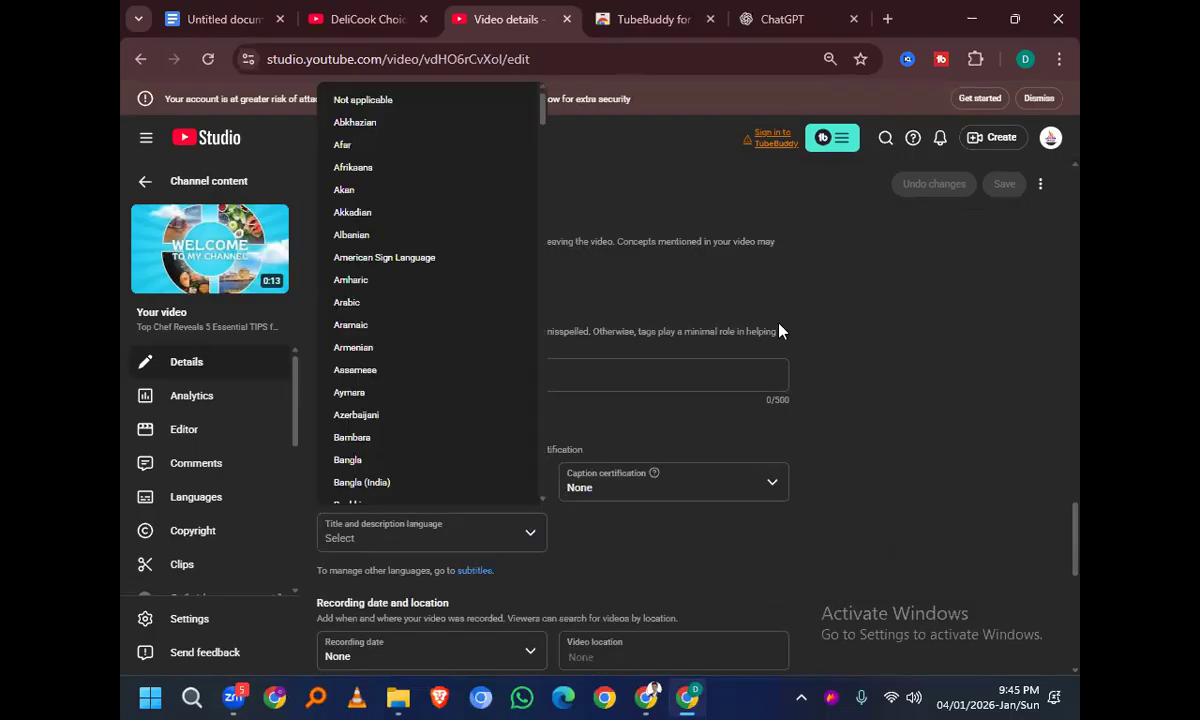
scroll(388, 428, "down", 2)
left_click(380, 368)
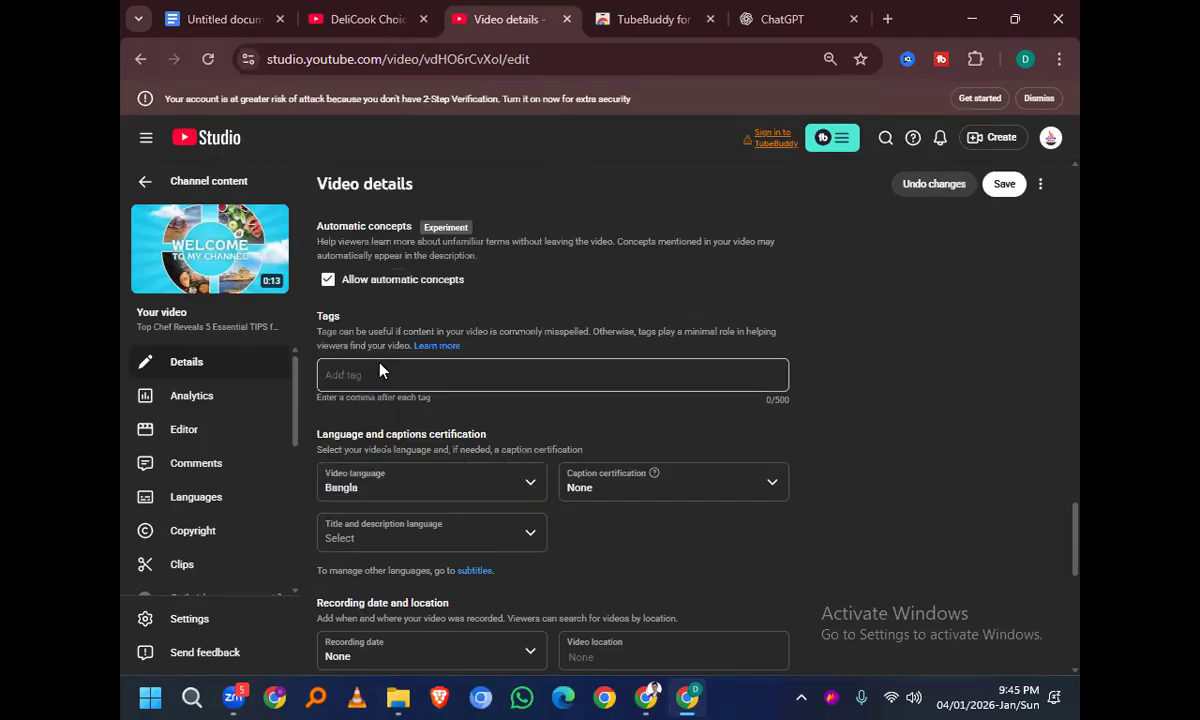
left_click(619, 482)
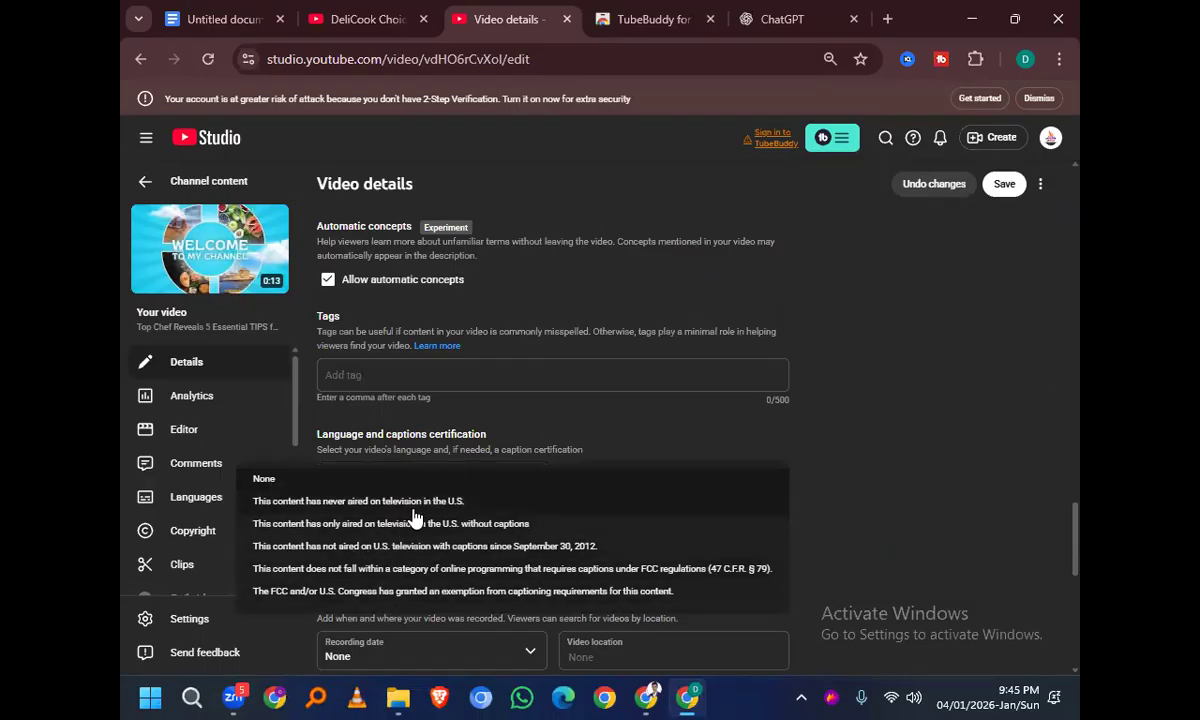
left_click(897, 463)
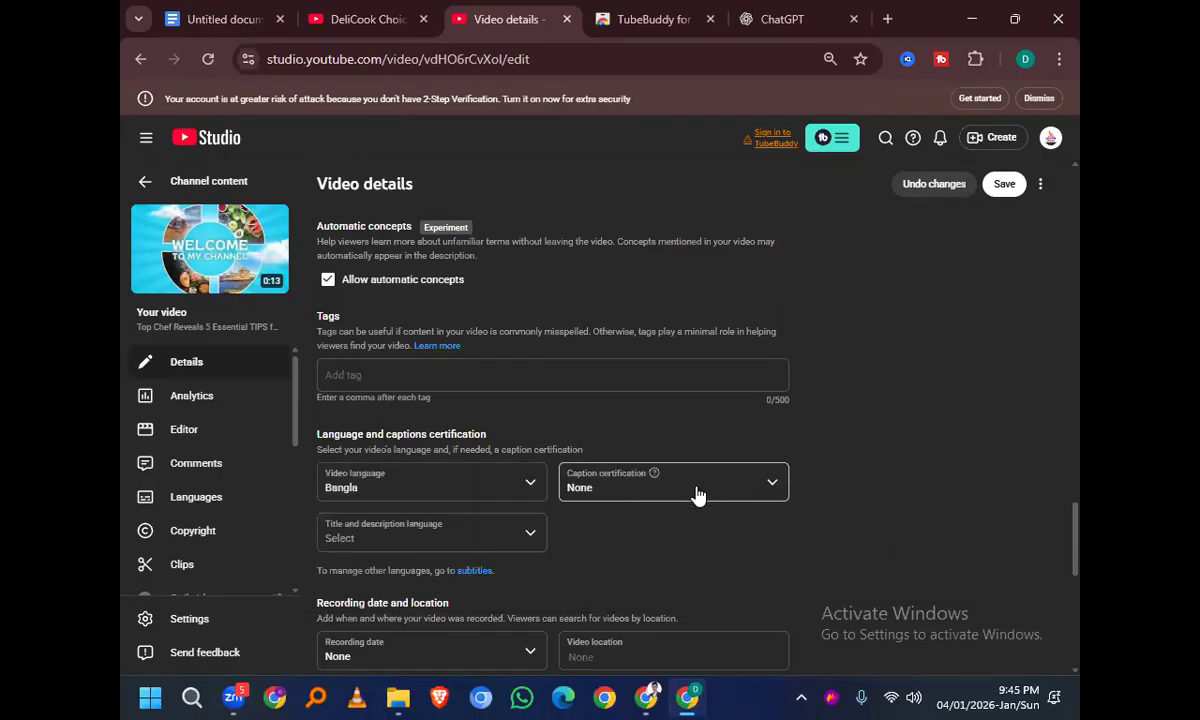
Set the title and description language to English (United States).
left_click(531, 533)
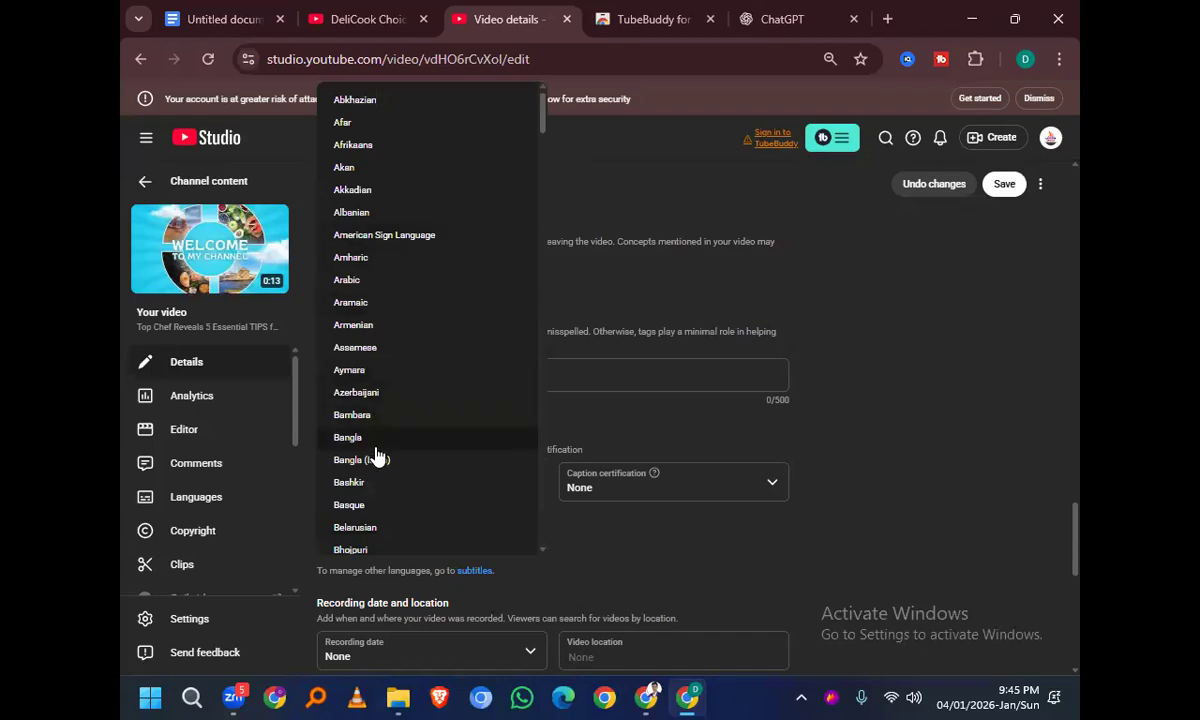
scroll(397, 331, "down", 1)
scroll(397, 331, "down", 1)
scroll(395, 372, "up", 2)
scroll(395, 372, "down", 10)
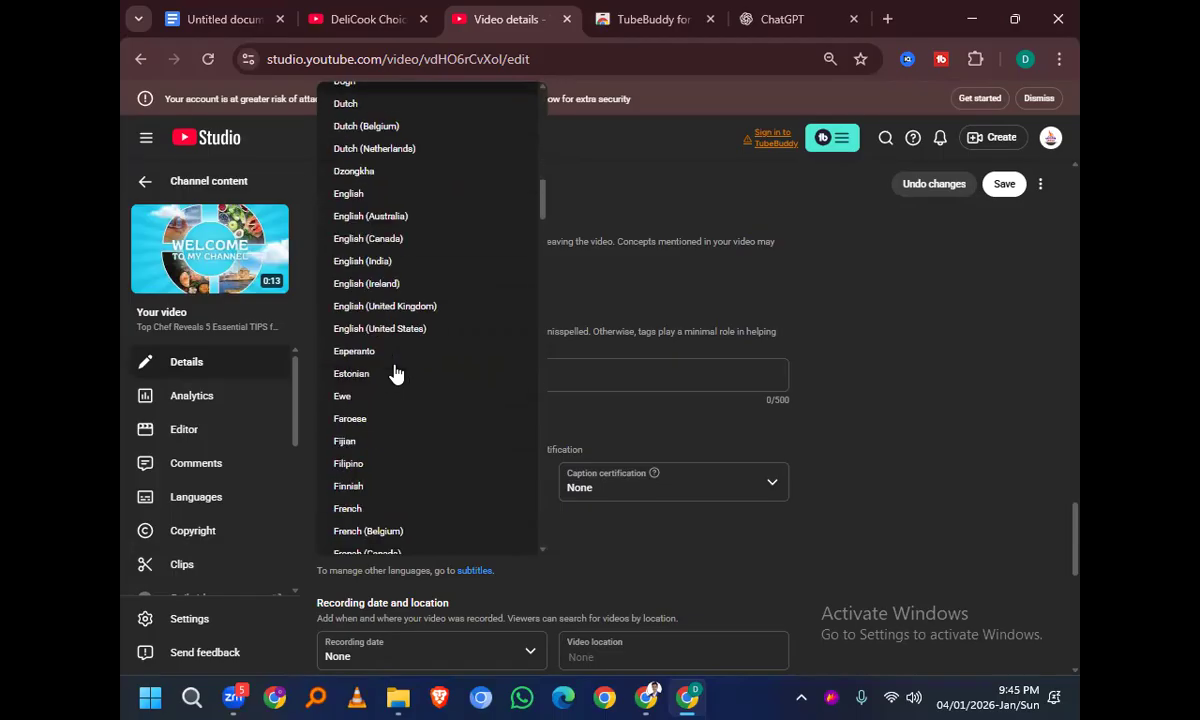
scroll(395, 372, "up", 1)
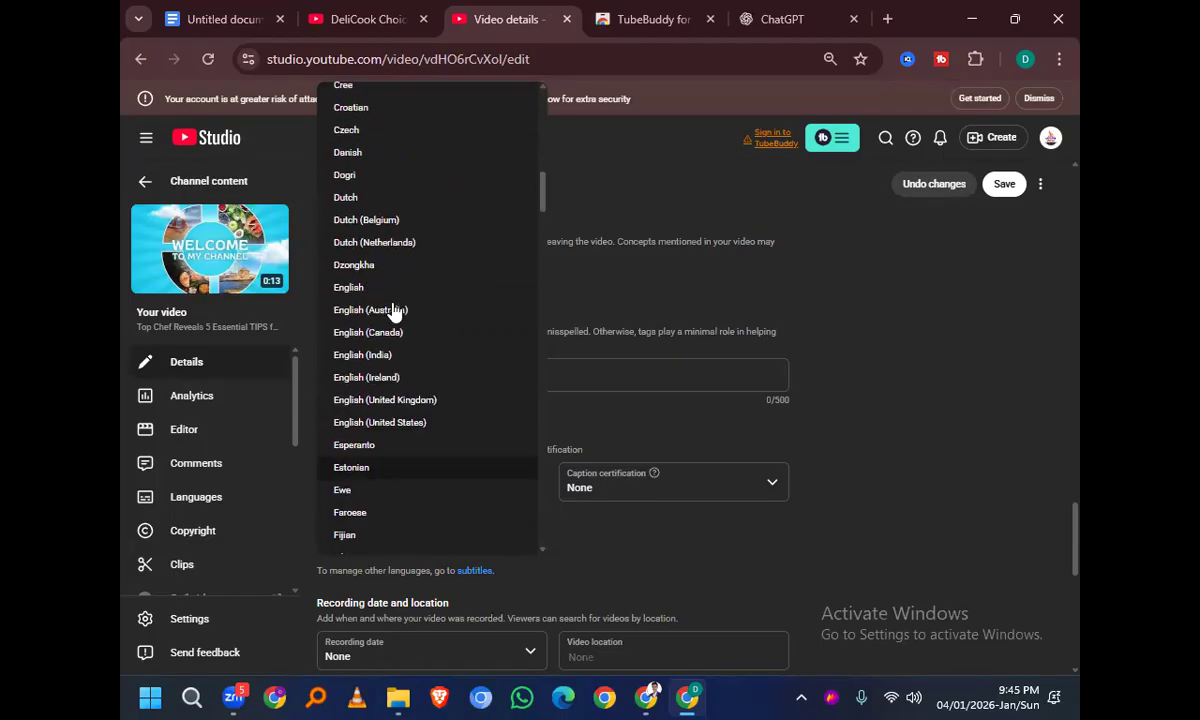
left_click(407, 422)
scroll(440, 530, "down", 1)
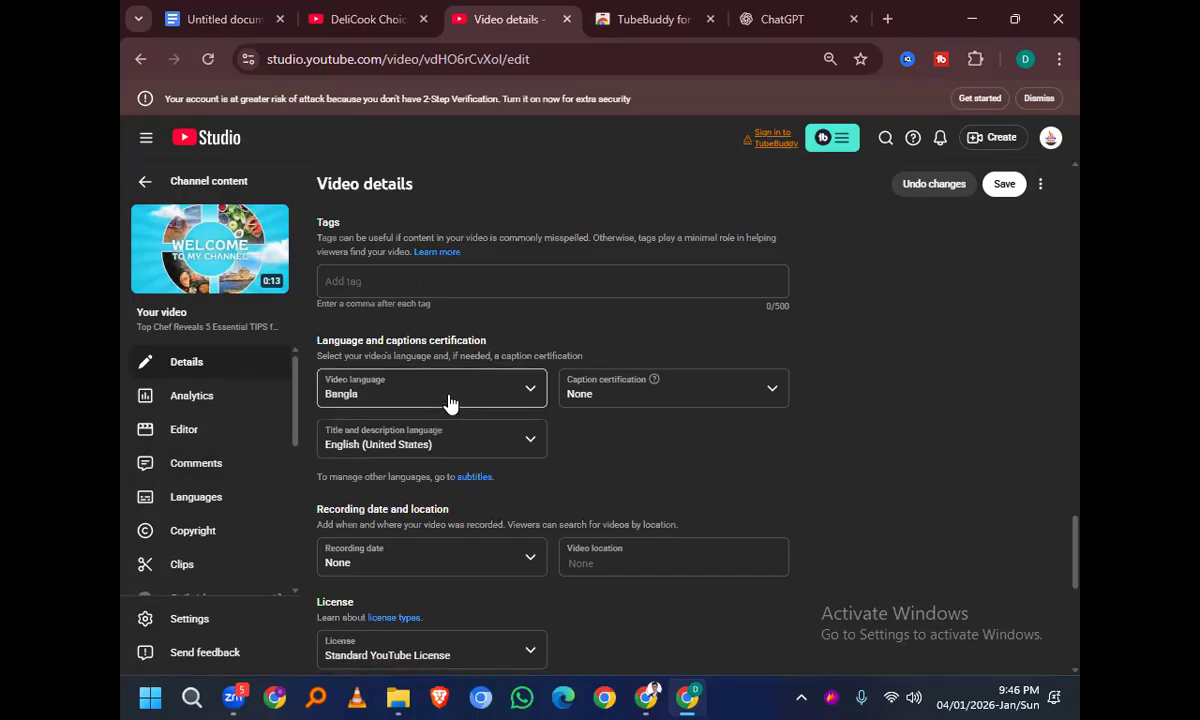
scroll(430, 390, "up", 10)
scroll(424, 398, "up", 5)
scroll(500, 400, "down", 2)
scroll(536, 410, "up", 5)
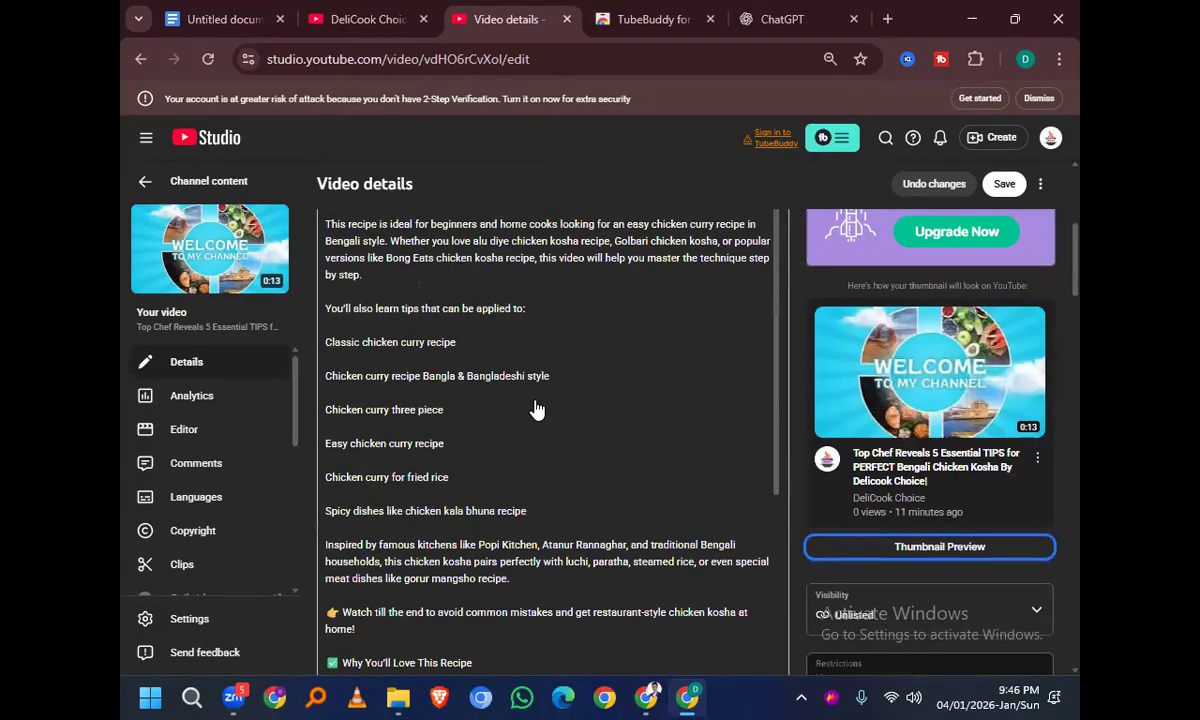
Add the title's phrase ending 'Bengali Chicken Kosha' as the first tag.
scroll(378, 291, "up", 4)
left_click_drag(327, 240, 428, 240)
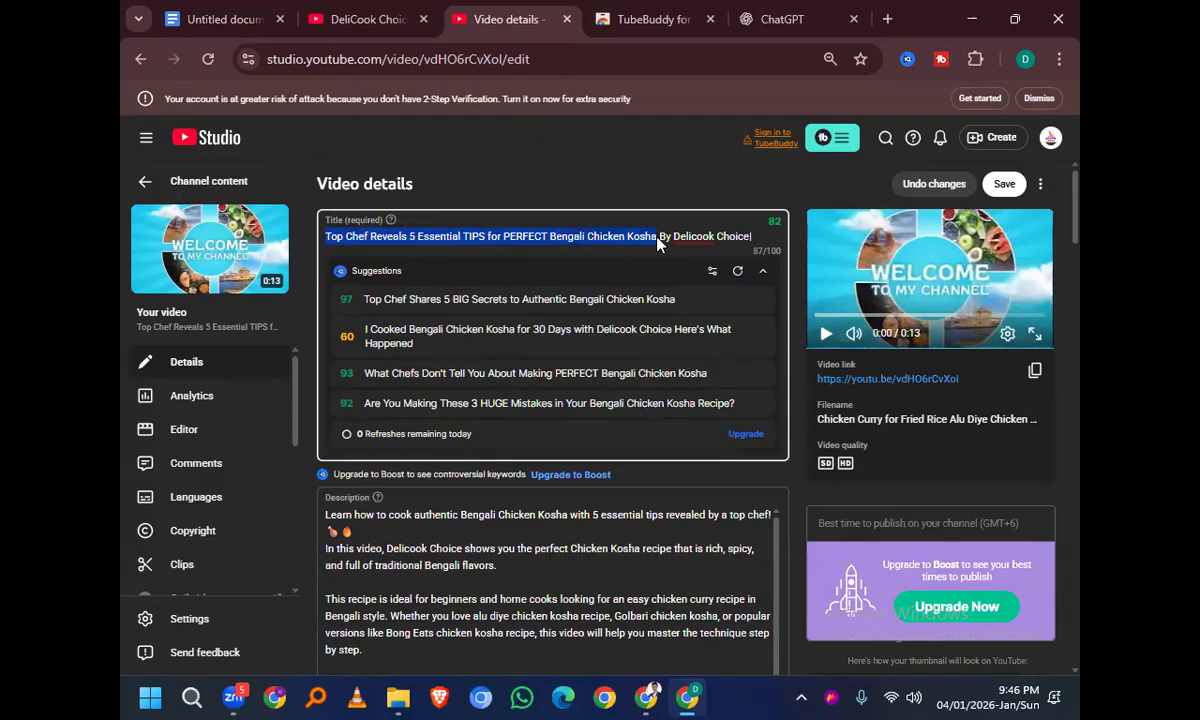
scroll(577, 356, "down", 10)
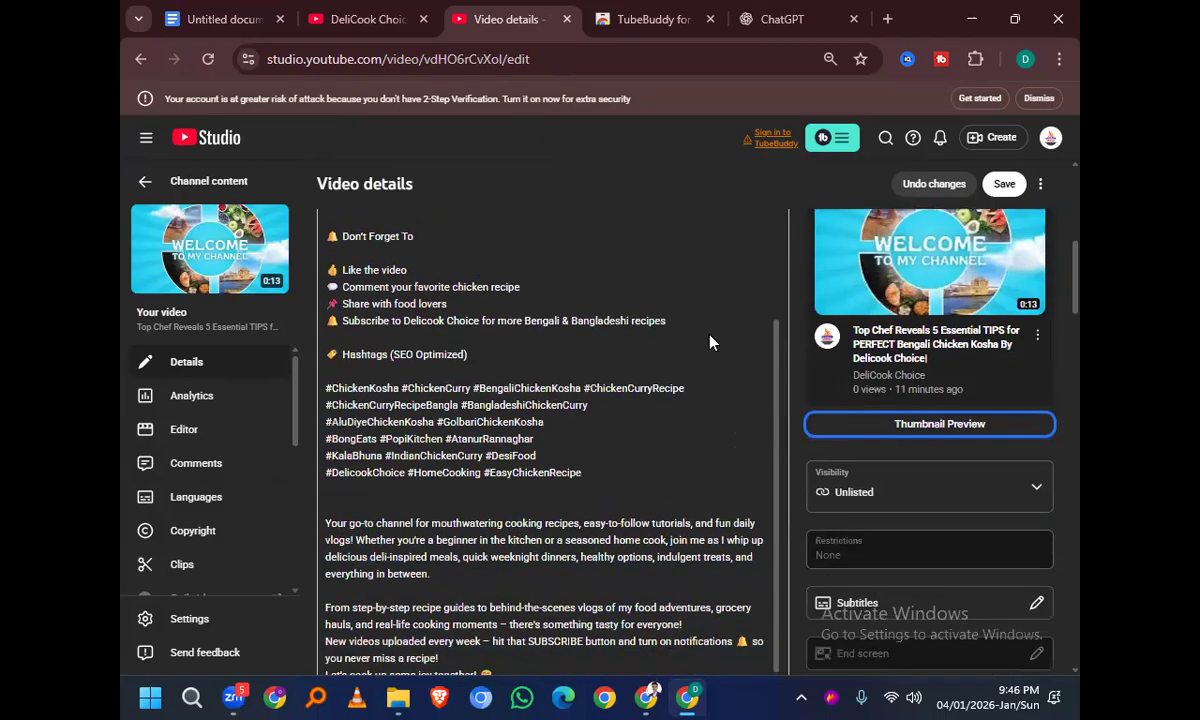
scroll(425, 400, "down", 15)
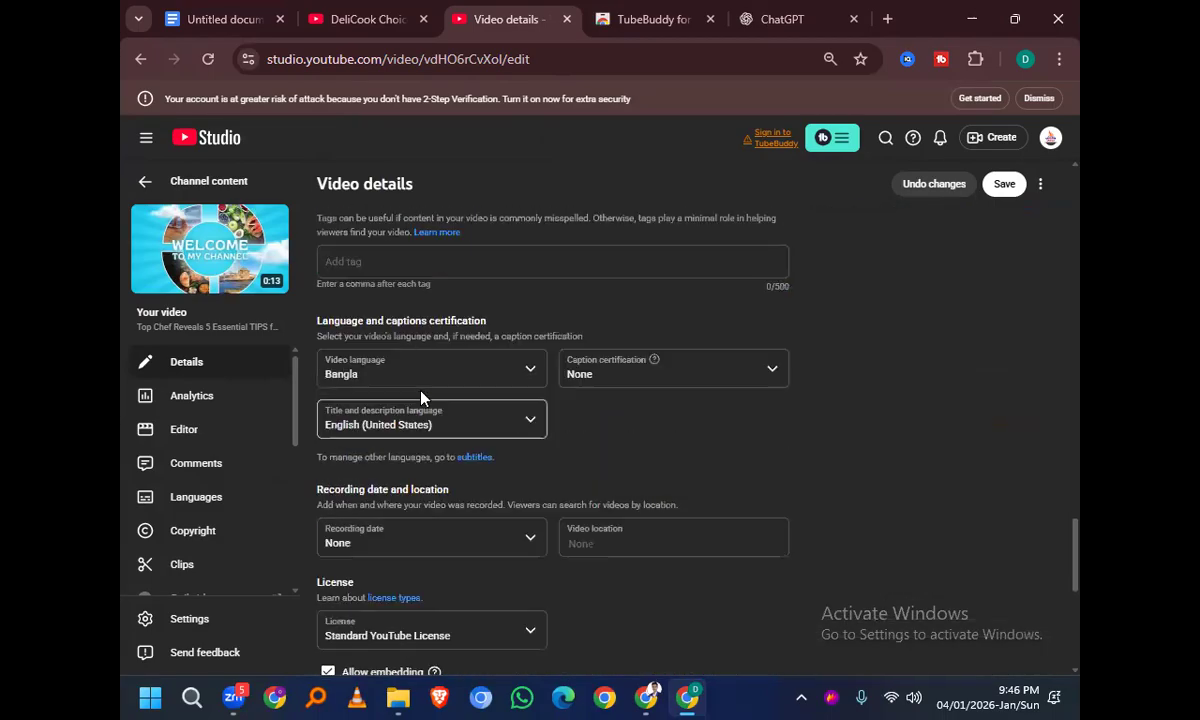
scroll(420, 398, "up", 1)
left_click(405, 372)
key("ctrl+v")
key("Return")
scroll(561, 366, "up", 3)
scroll(327, 444, "down", 3)
scroll(572, 352, "up", 12)
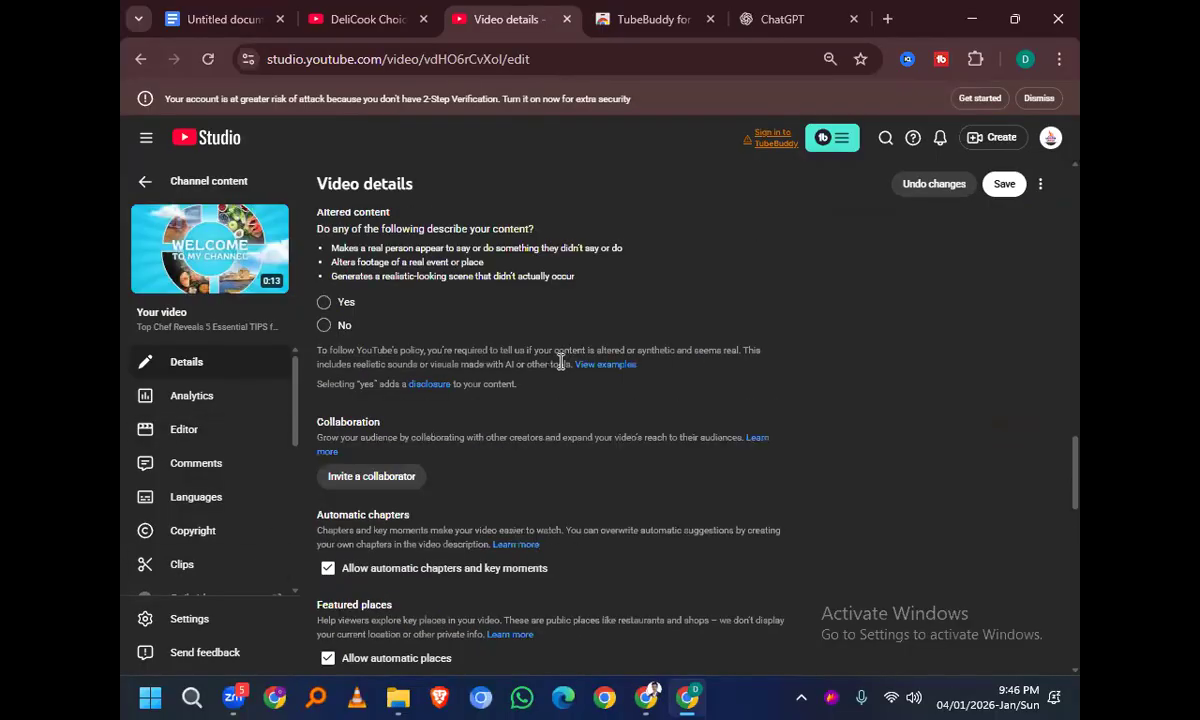
scroll(600, 400, "down", 2)
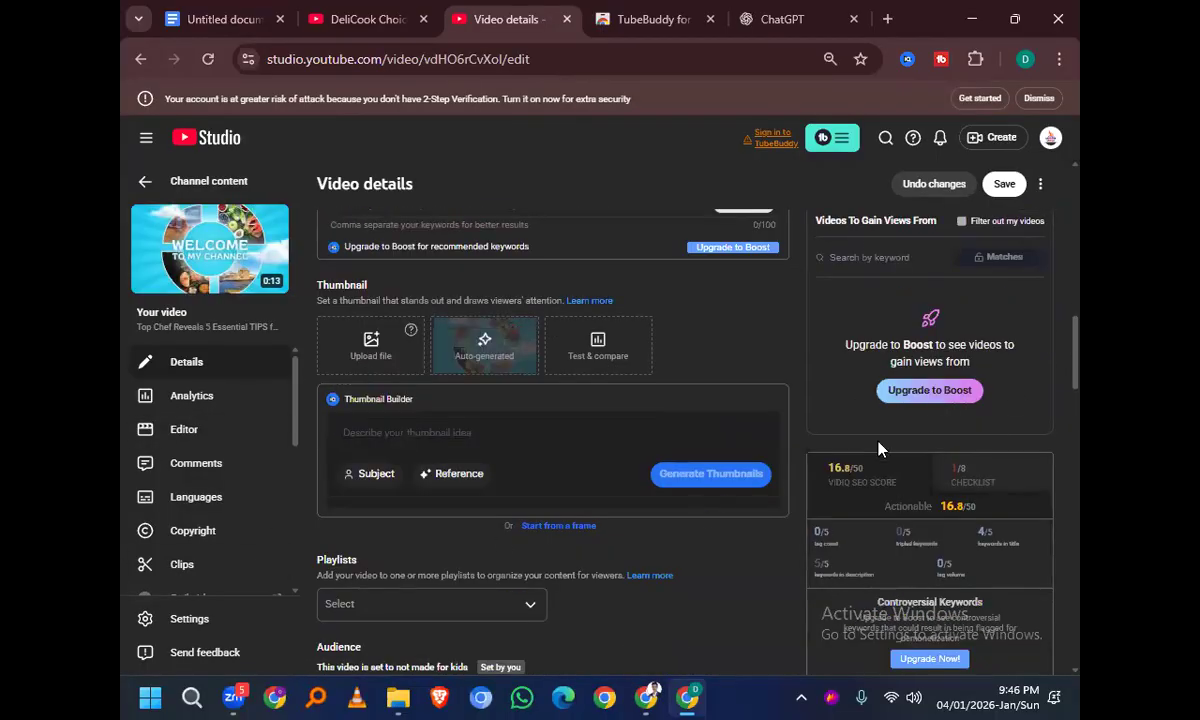
scroll(820, 450, "up", 8)
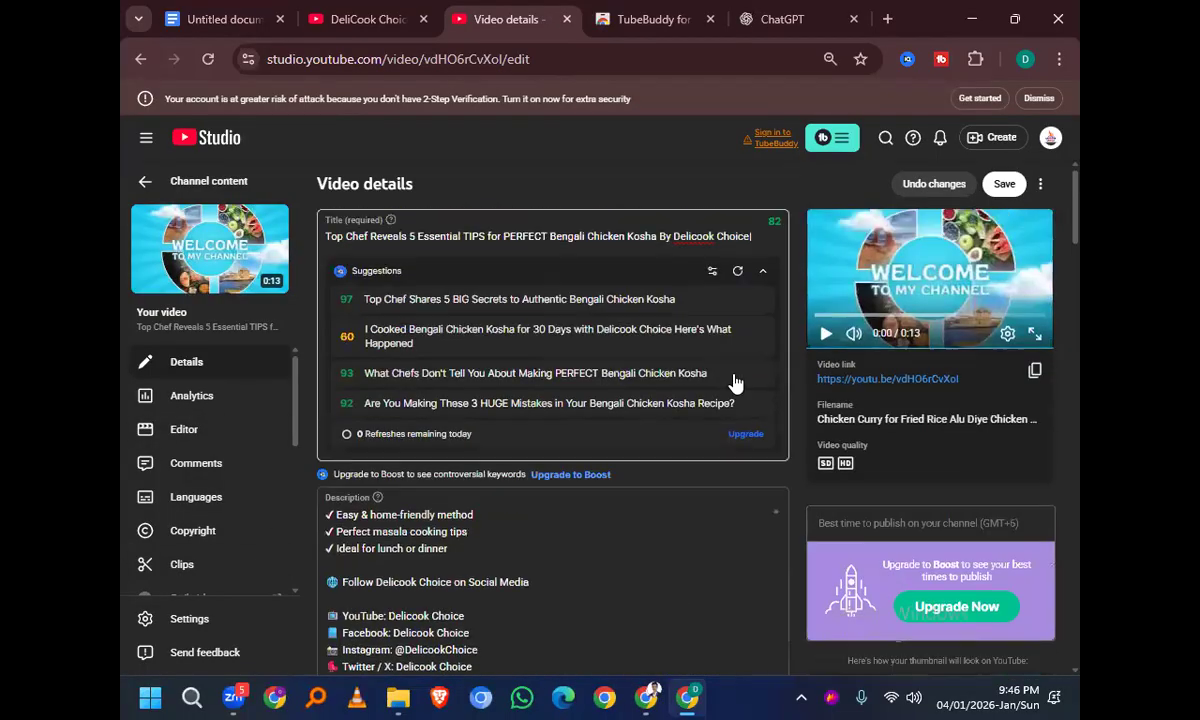
Copy 'By Delicook Choice' from the end of the title and paste it as a new tag.
left_click_drag(663, 228, 714, 233)
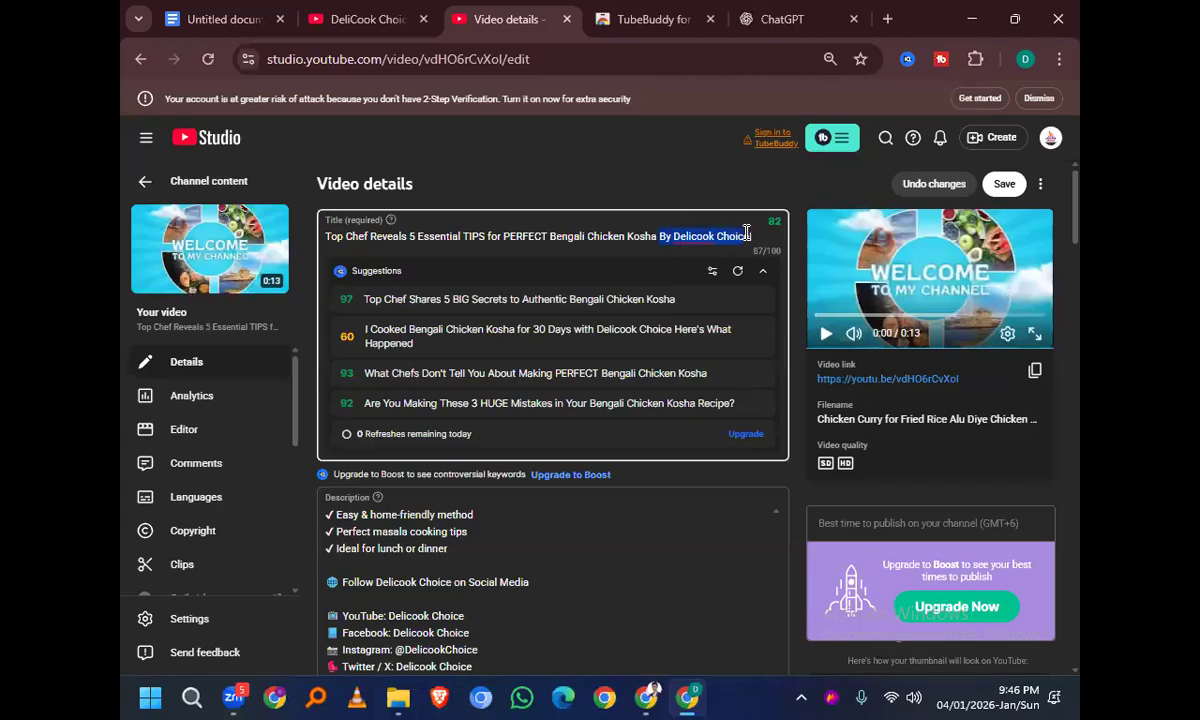
scroll(540, 420, "down", 20)
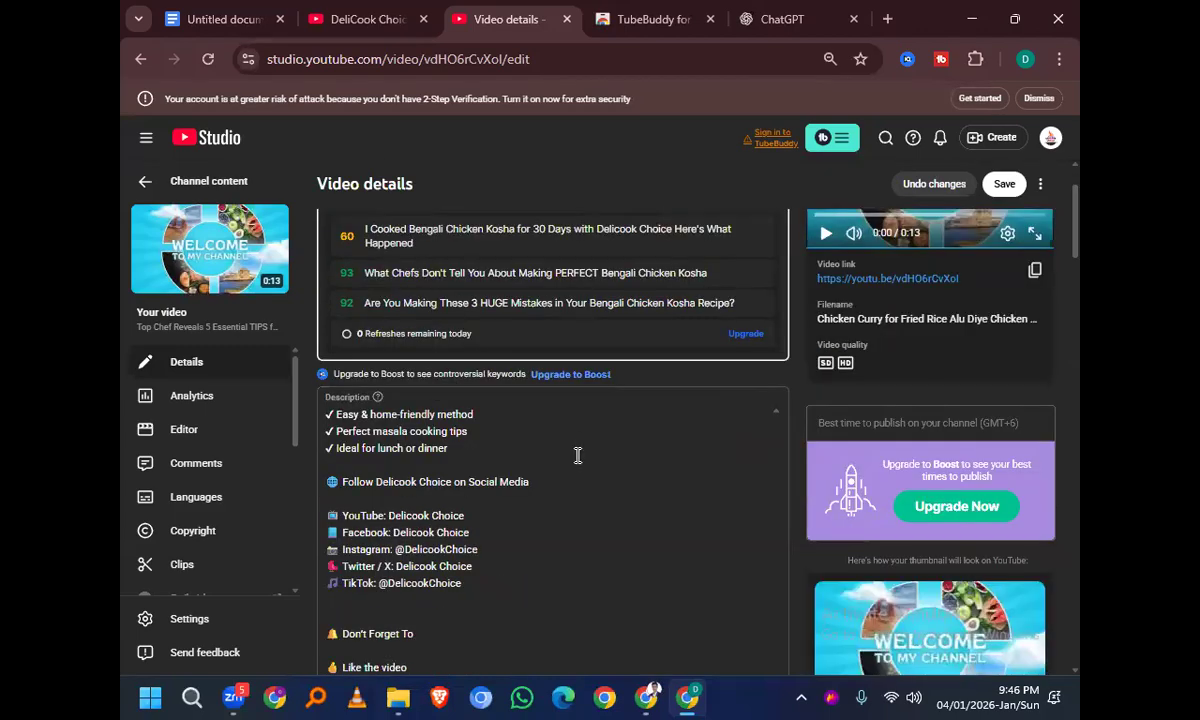
scroll(566, 440, "down", 1)
left_click(649, 460)
type("By Delicook Choice")
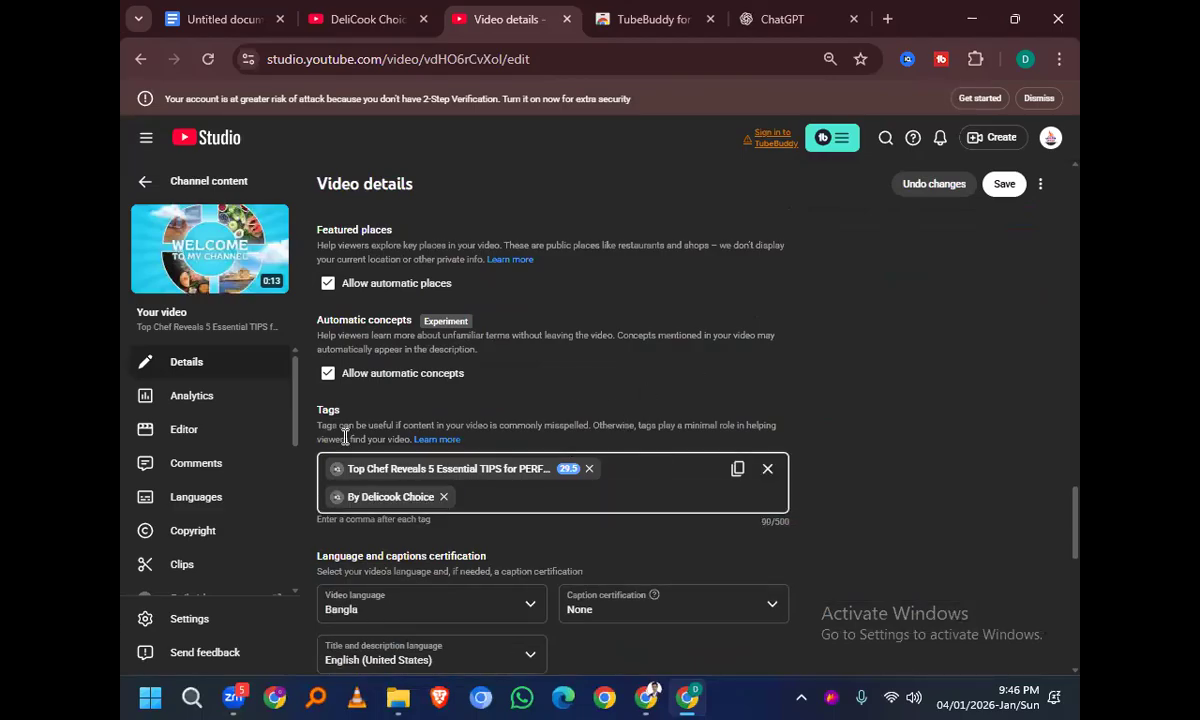
Select the 'Spicy dishes like chicken kala bhuna recipe' line in the description.
scroll(578, 420, "up", 10)
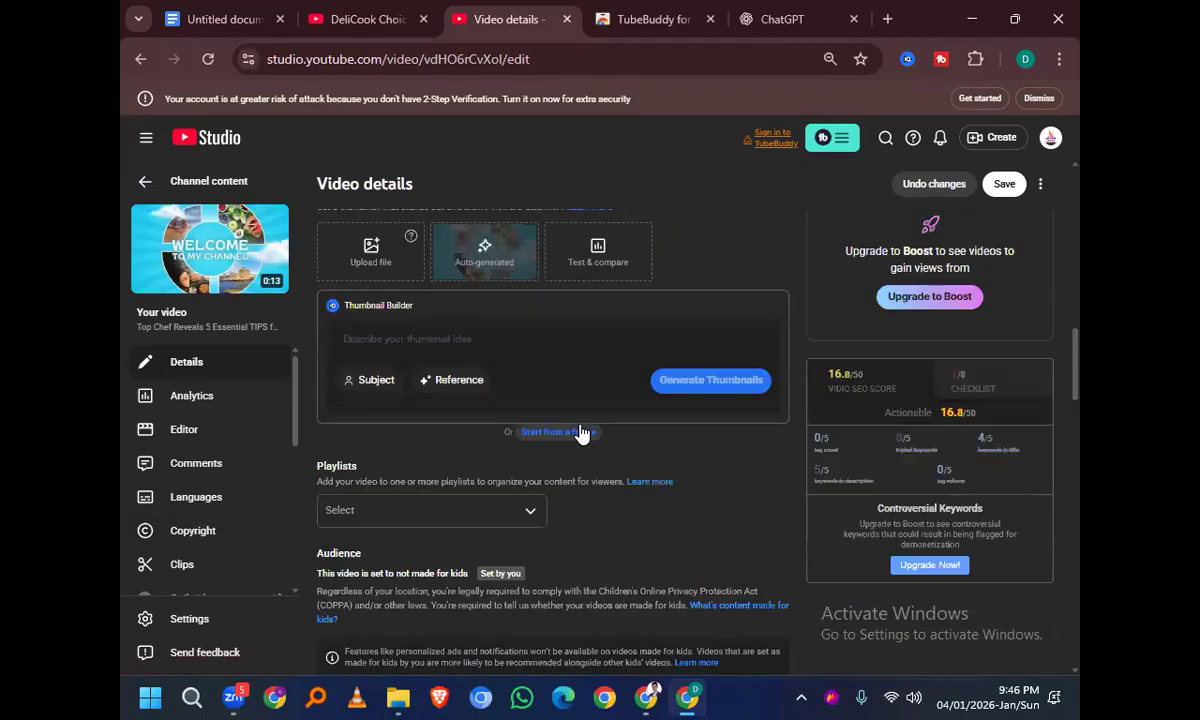
scroll(700, 420, "down", 1)
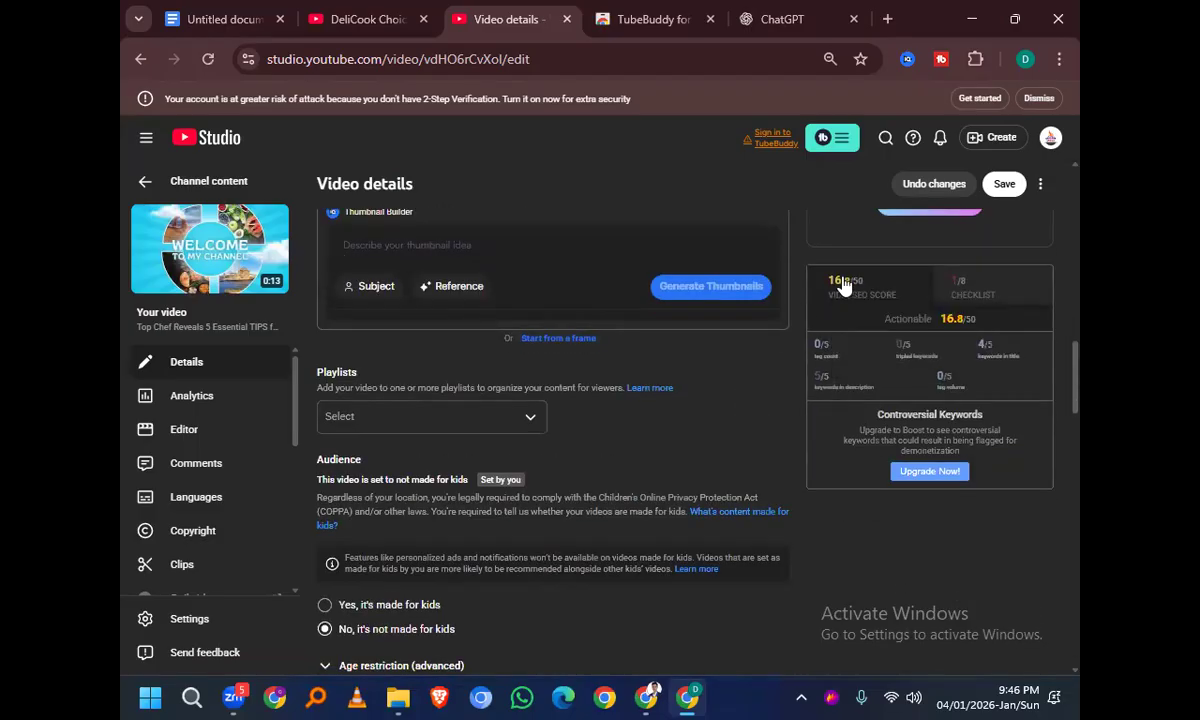
scroll(636, 357, "up", 3)
scroll(628, 390, "up", 4)
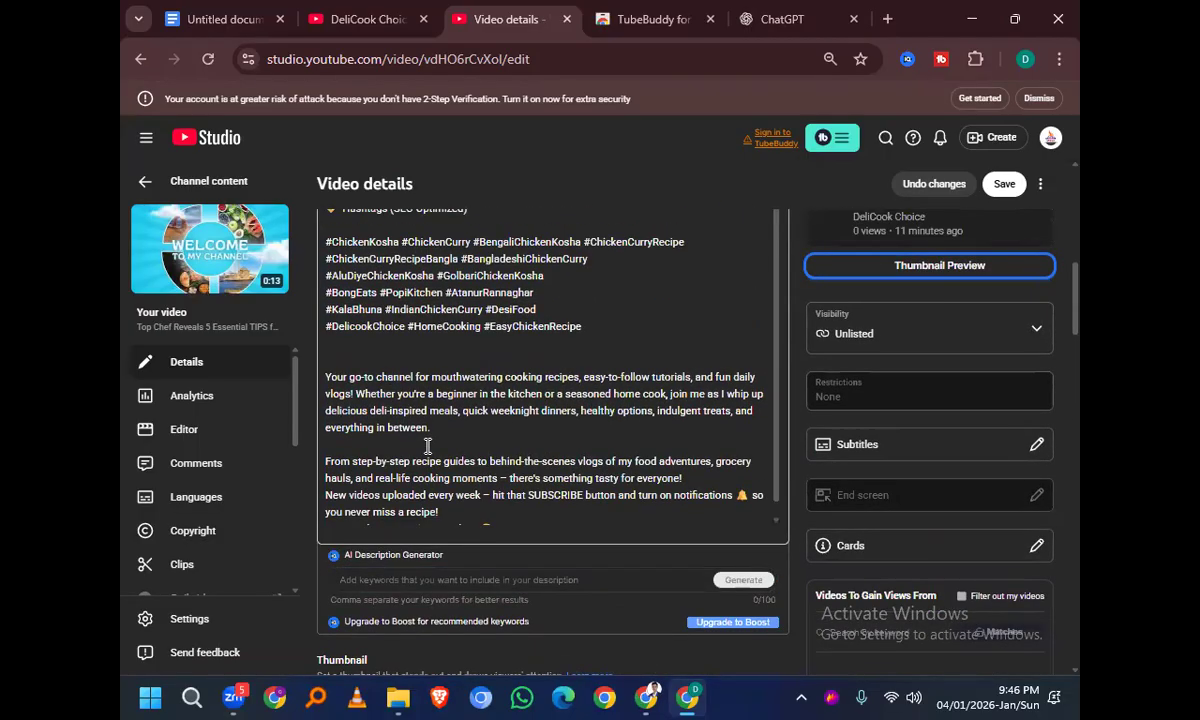
scroll(452, 448, "up", 3)
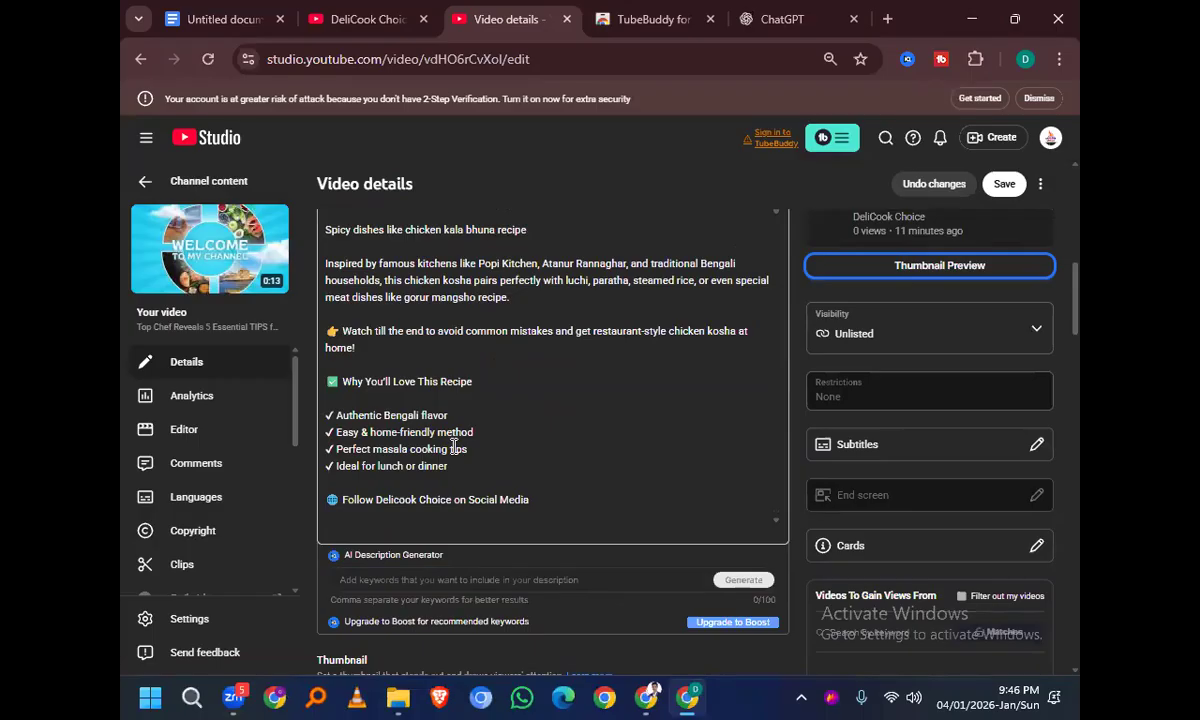
scroll(453, 447, "down", 4)
scroll(453, 444, "up", 2)
scroll(852, 313, "up", 3)
left_click_drag(526, 511, 410, 515)
mouse_move(326, 519)
left_mouse_down()
mouse_move(330, 230)
mouse_move(328, 514)
left_mouse_up()
scroll(629, 394, "down", 15)
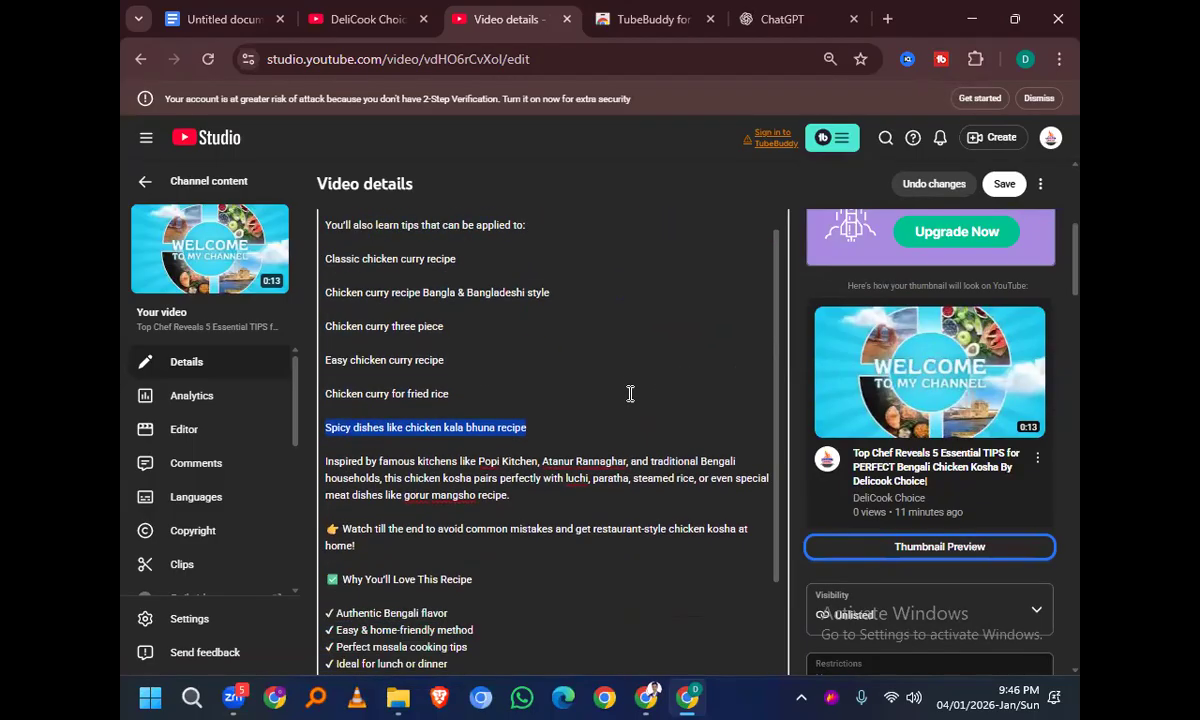
scroll(420, 480, "down", 6)
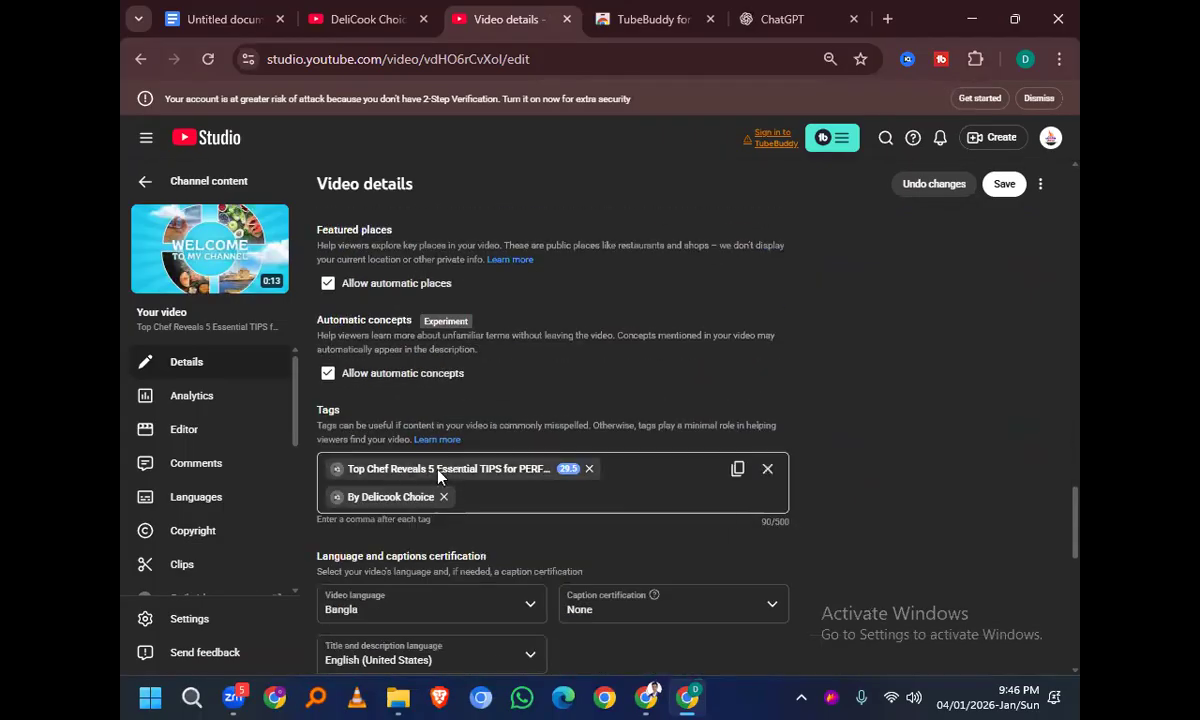
left_click(478, 316)
type("Spicy dishes like chicken tala bhuna recipe")
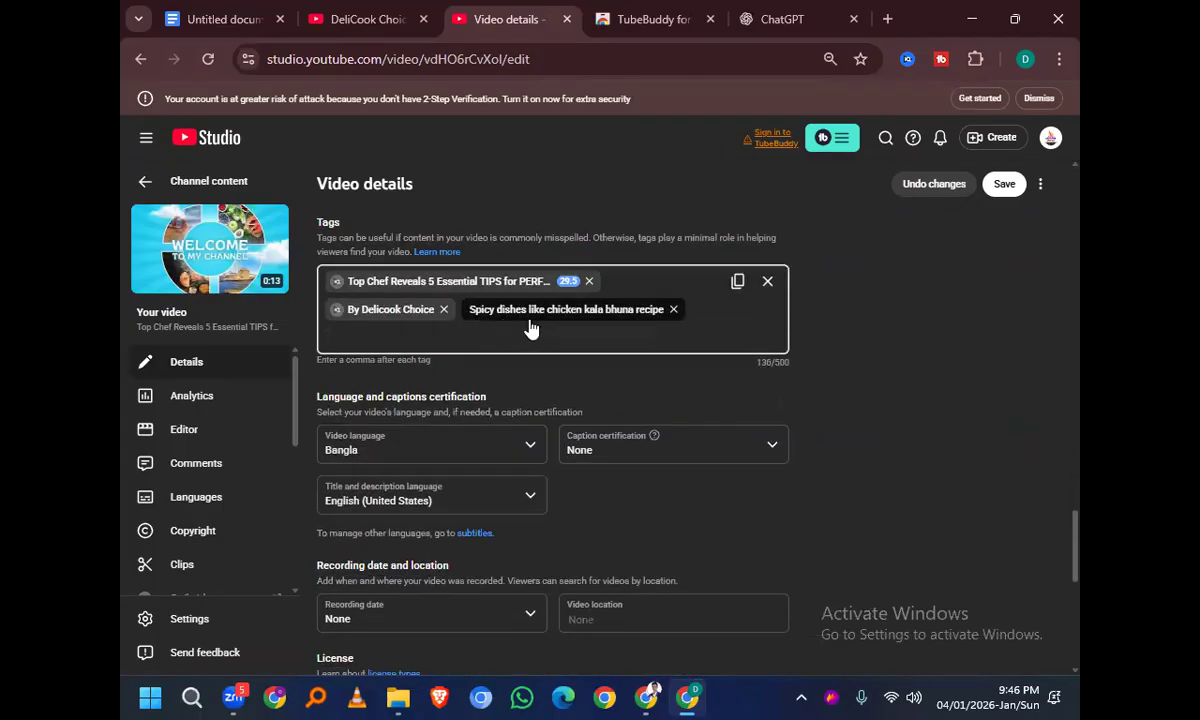
scroll(534, 318, "up", 15)
scroll(550, 315, "down", 2)
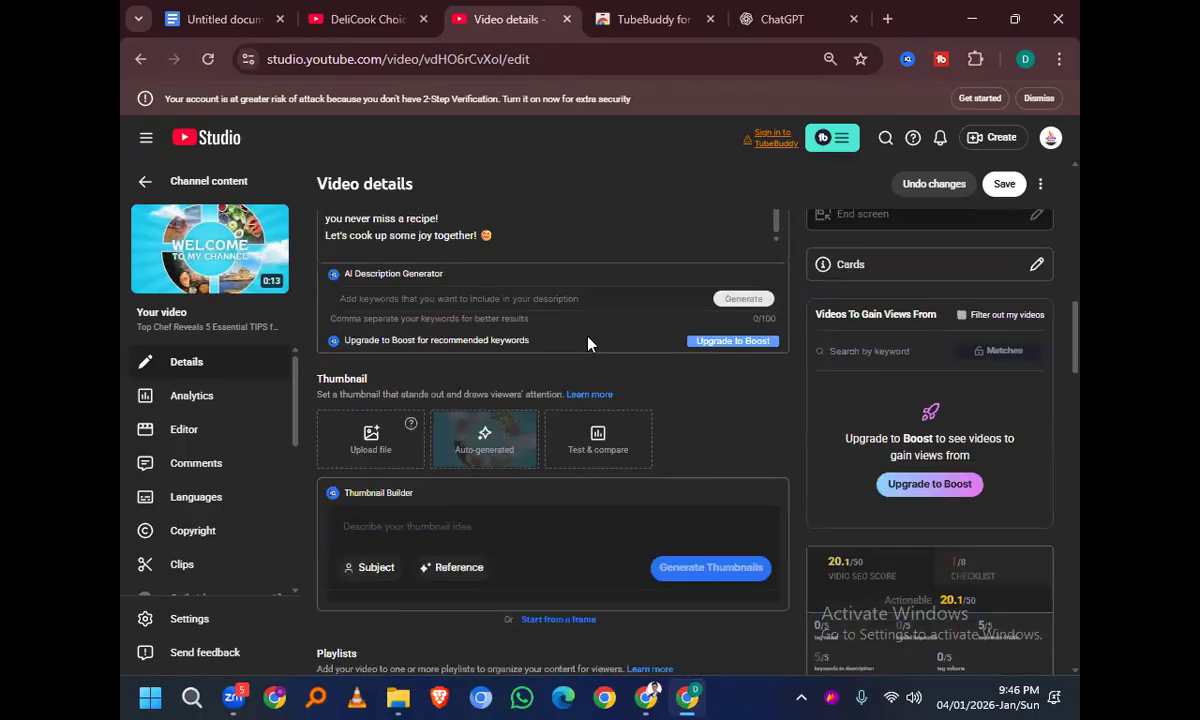
scroll(476, 352, "up", 10)
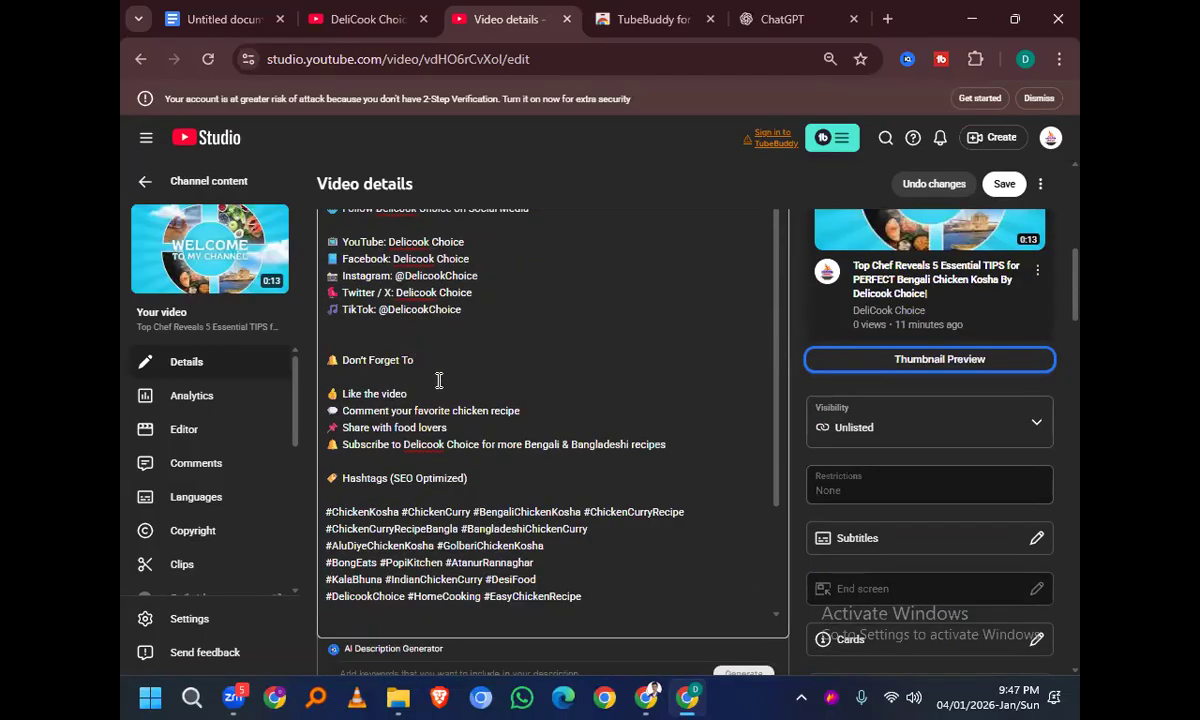
scroll(470, 368, "down", 3)
scroll(495, 364, "up", 6)
scroll(417, 410, "up", 2)
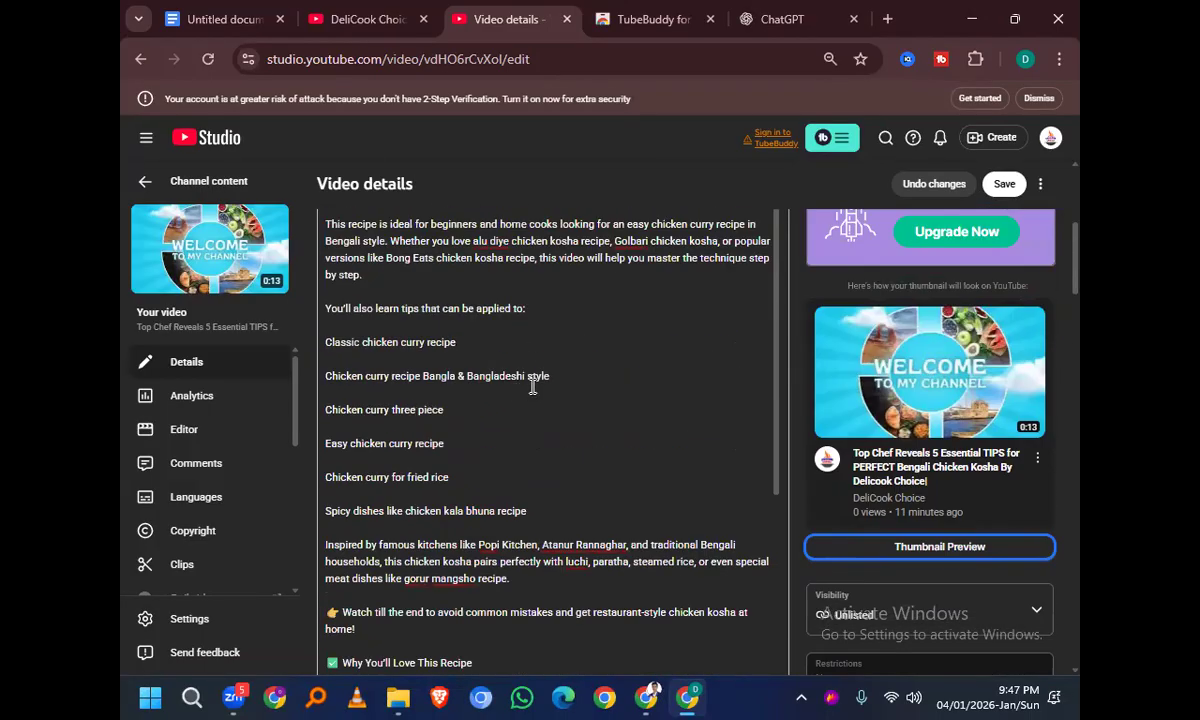
Add the description line 'Chicken curry recipe Bangla & Bangladeshi style' as a tag.
left_click_drag(566, 376, 333, 374)
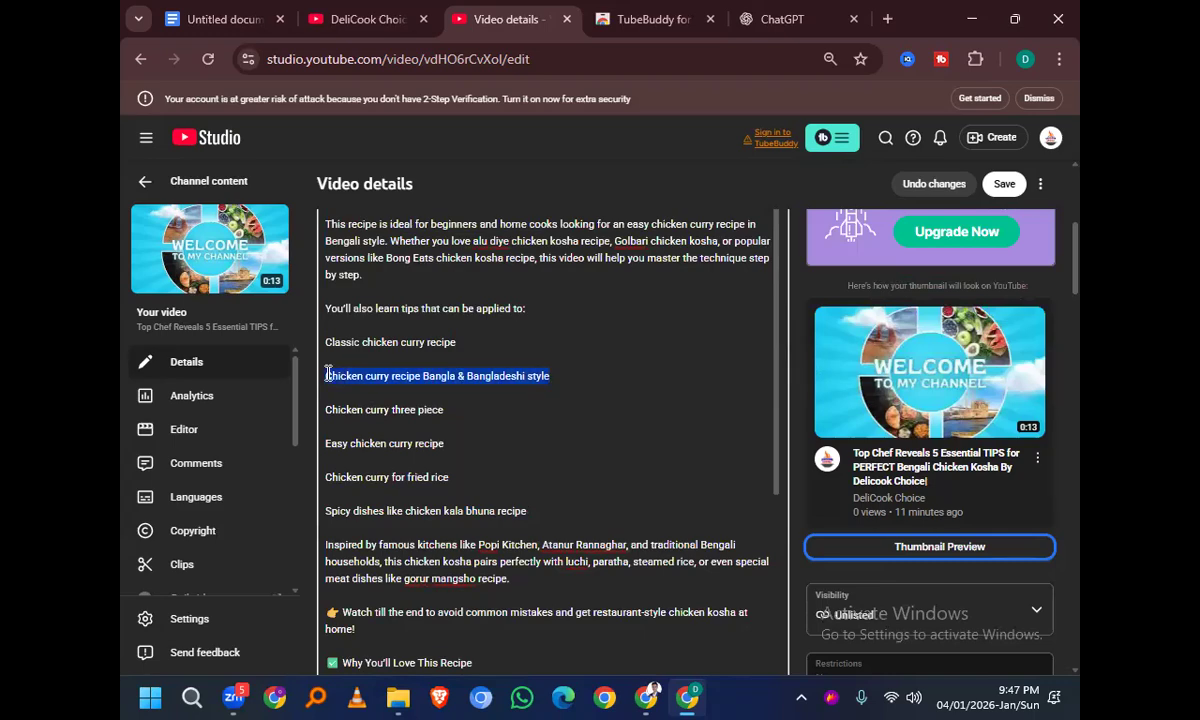
scroll(536, 461, "down", 15)
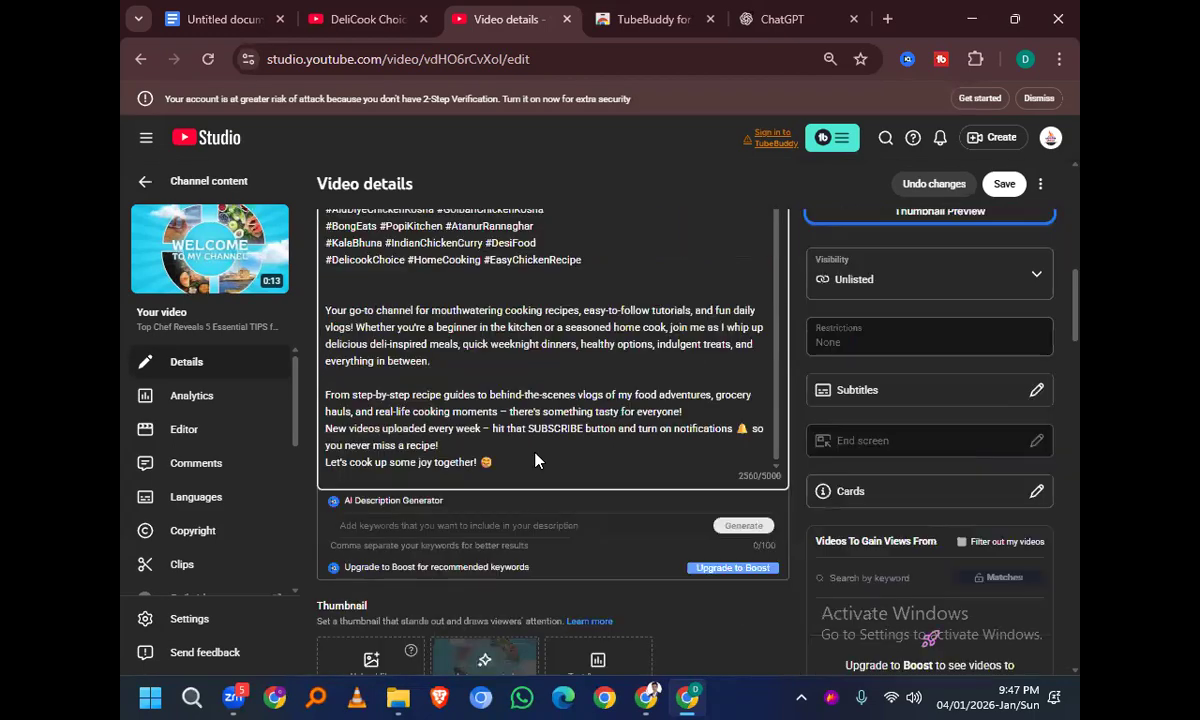
scroll(493, 468, "down", 3)
left_click(482, 532)
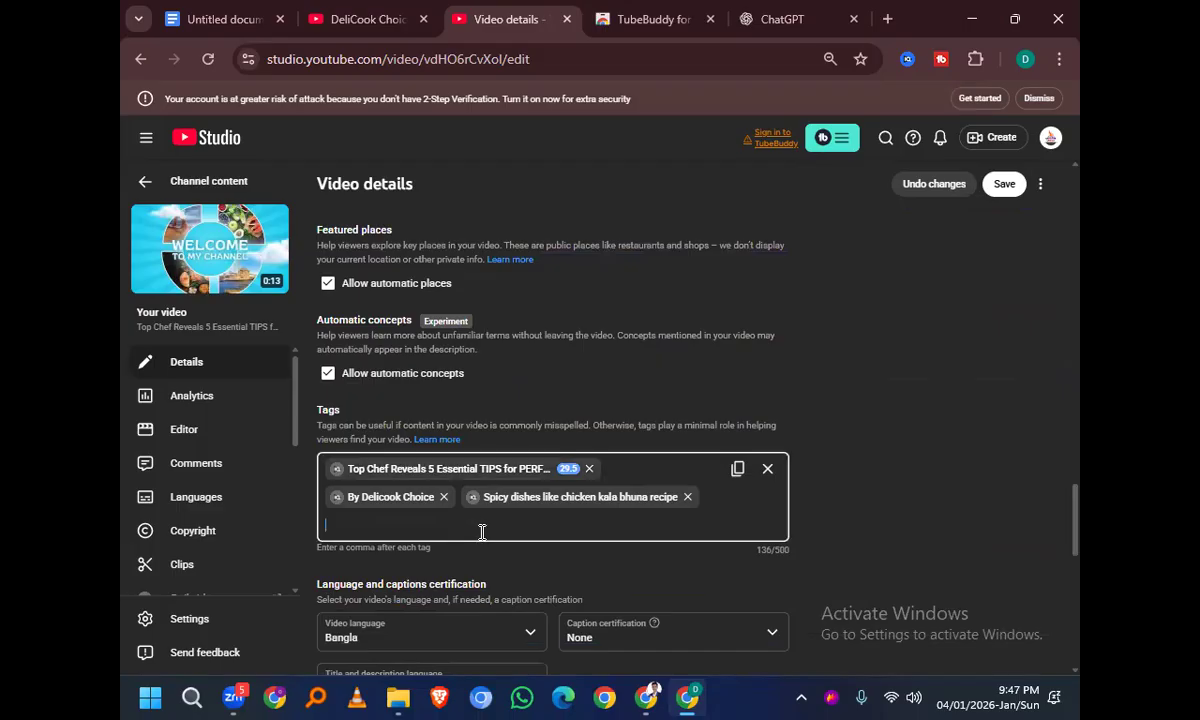
type("Chicken curry recipe Bangla & Bangladeshi style")
Add the description line 'Classic chicken curry recipe' as another tag.
scroll(605, 431, "up", 1)
scroll(700, 420, "down", 2)
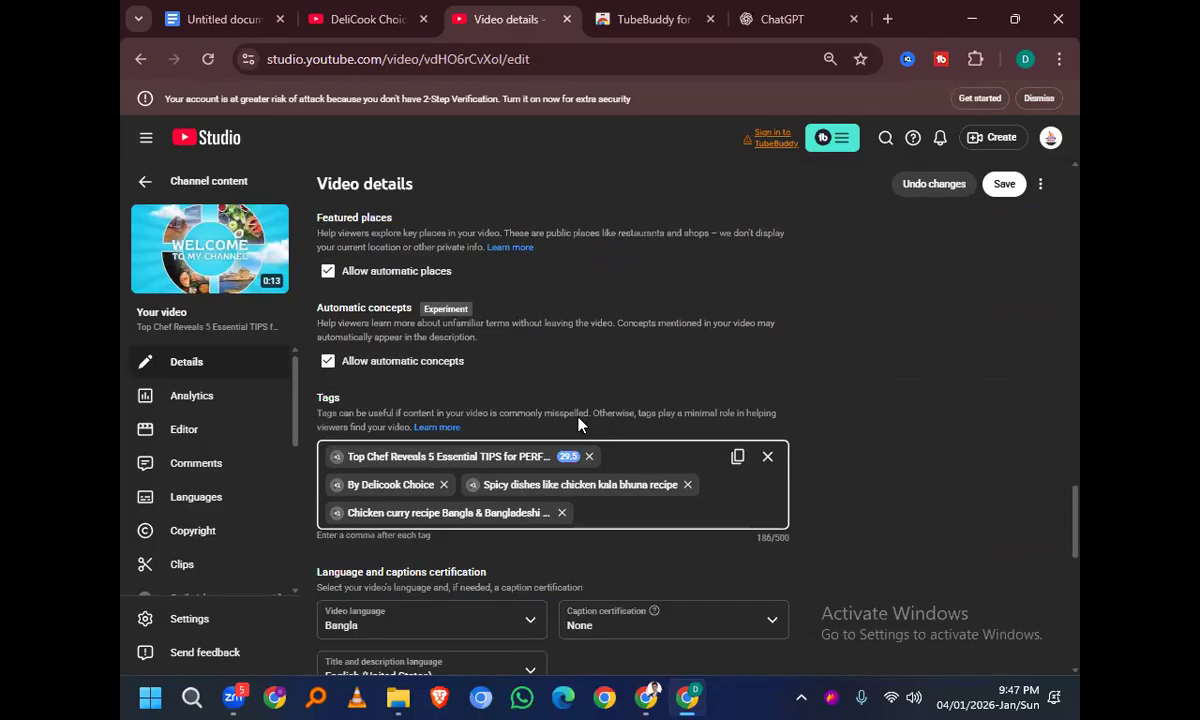
scroll(850, 410, "up", 3)
scroll(735, 480, "down", 2)
scroll(822, 418, "up", 10)
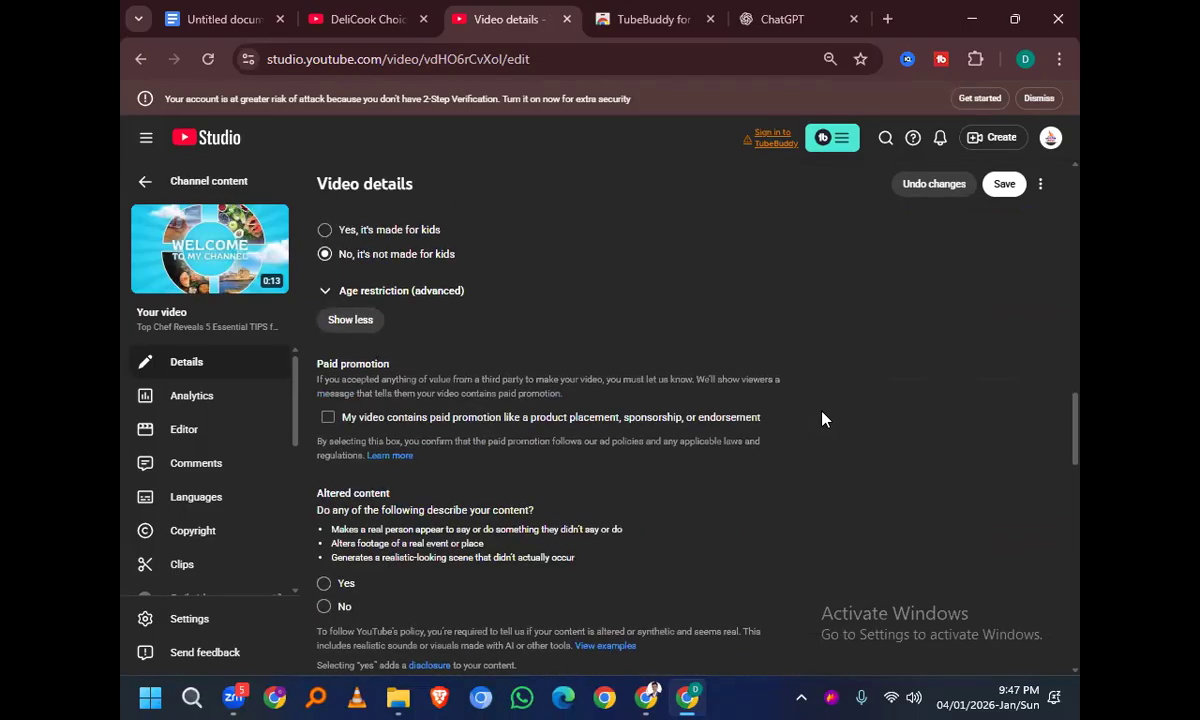
scroll(816, 416, "up", 10)
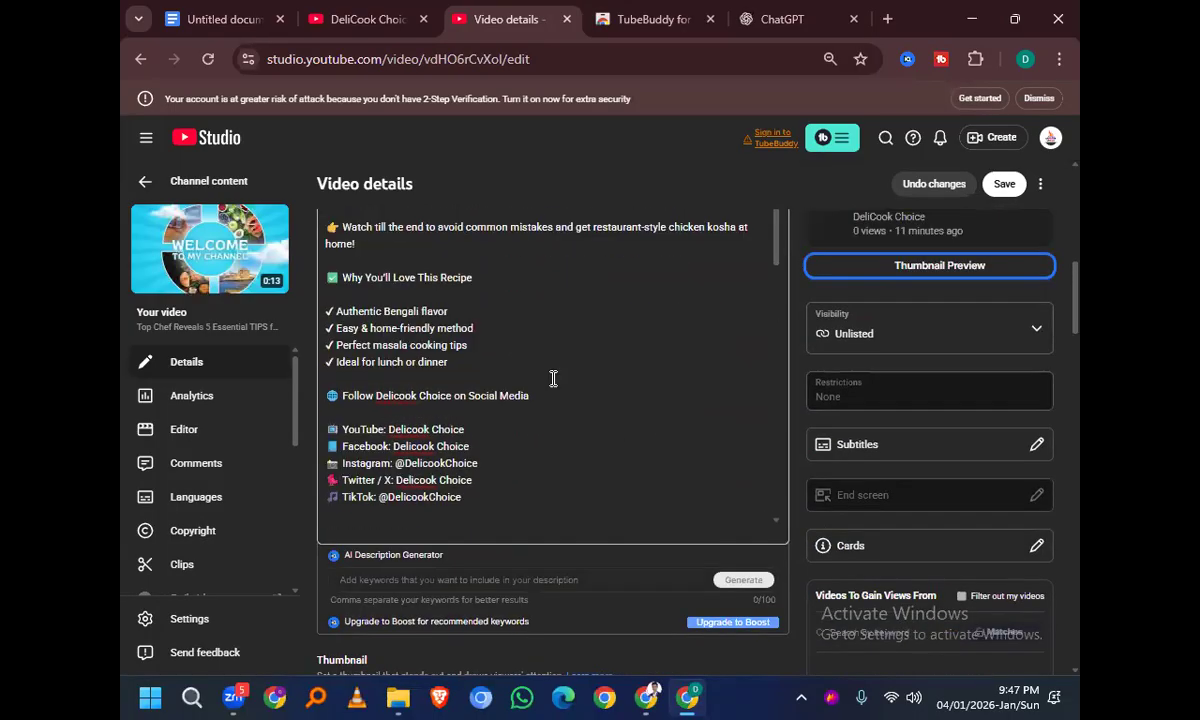
scroll(673, 375, "up", 1)
left_click_drag(476, 336, 330, 341)
key("ctrl+c")
scroll(749, 418, "down", 20)
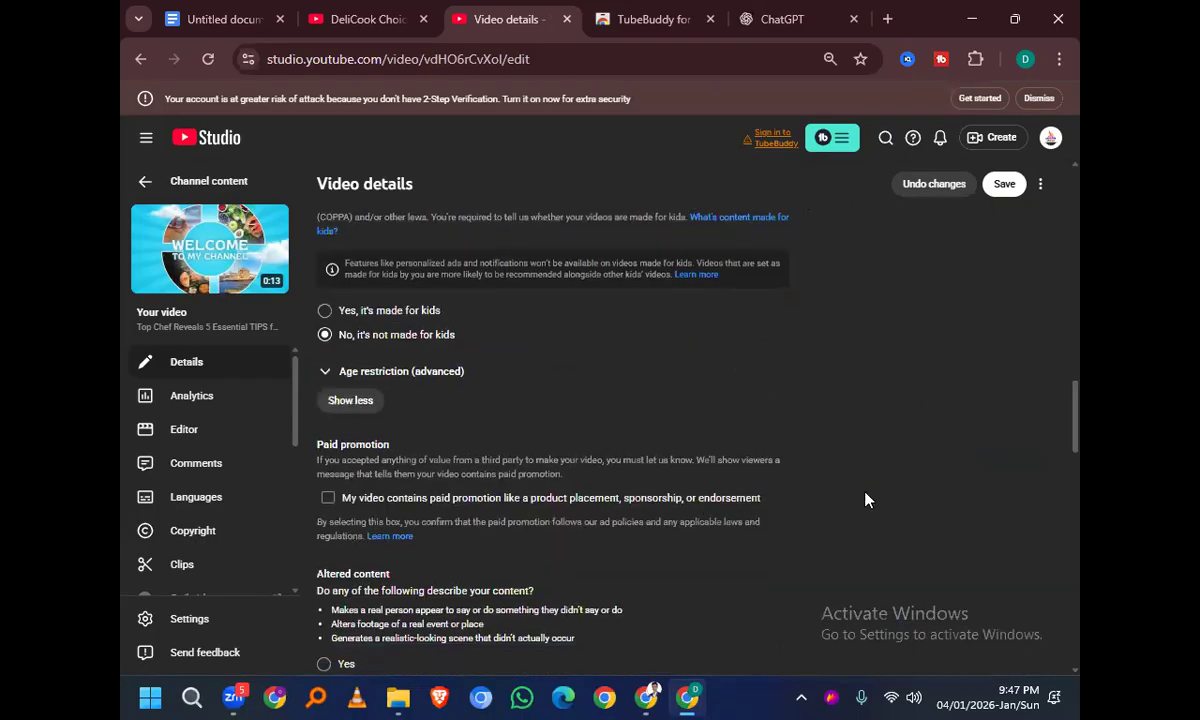
scroll(540, 420, "up", 1)
left_click(617, 337)
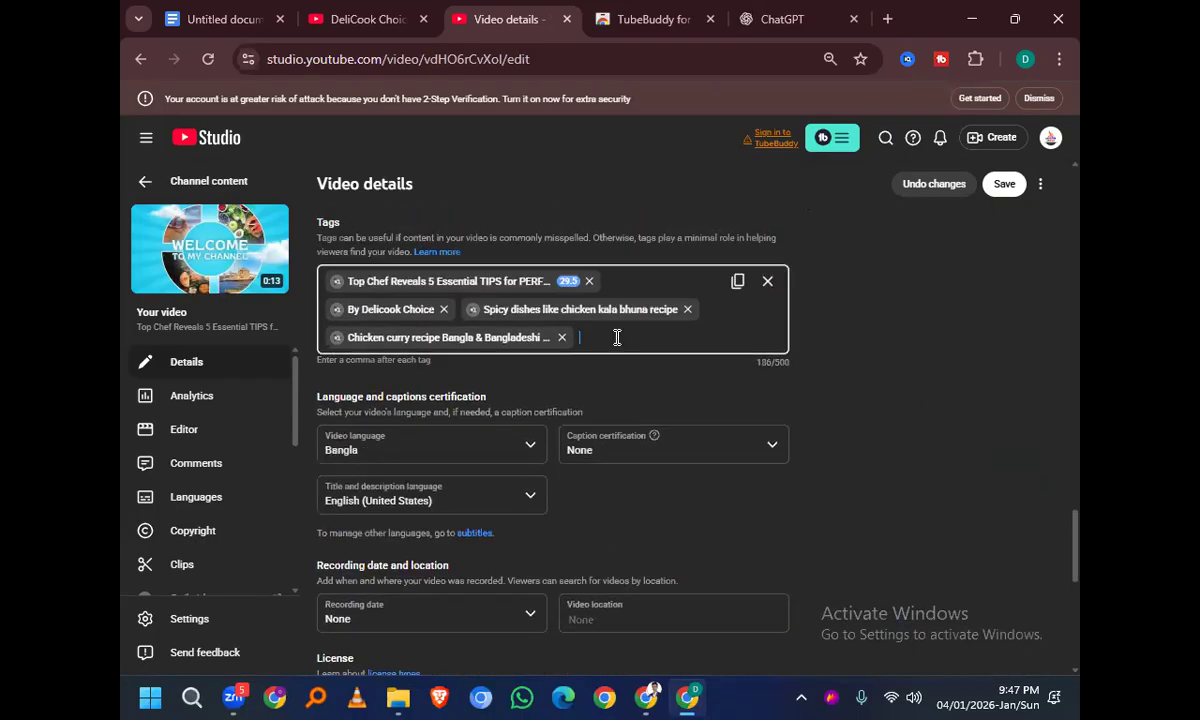
key("ctrl+v")
scroll(715, 418, "up", 10)
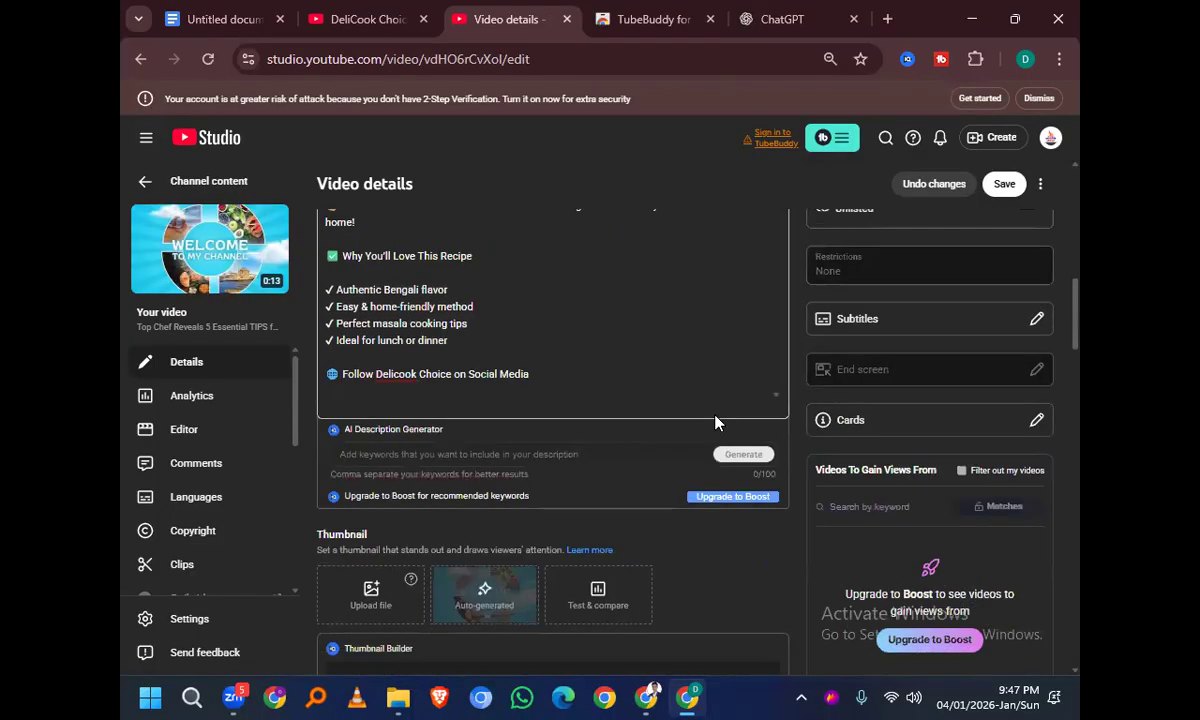
scroll(680, 480, "down", 3)
scroll(700, 450, "up", 1)
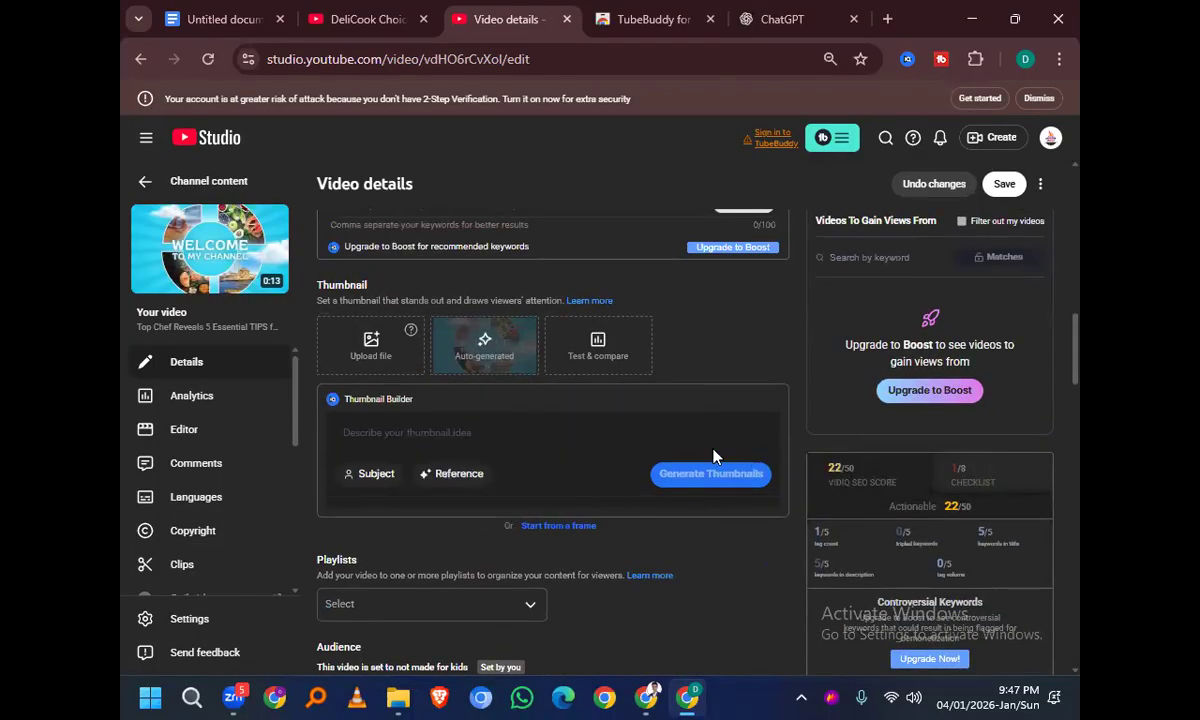
scroll(600, 455, "up", 10)
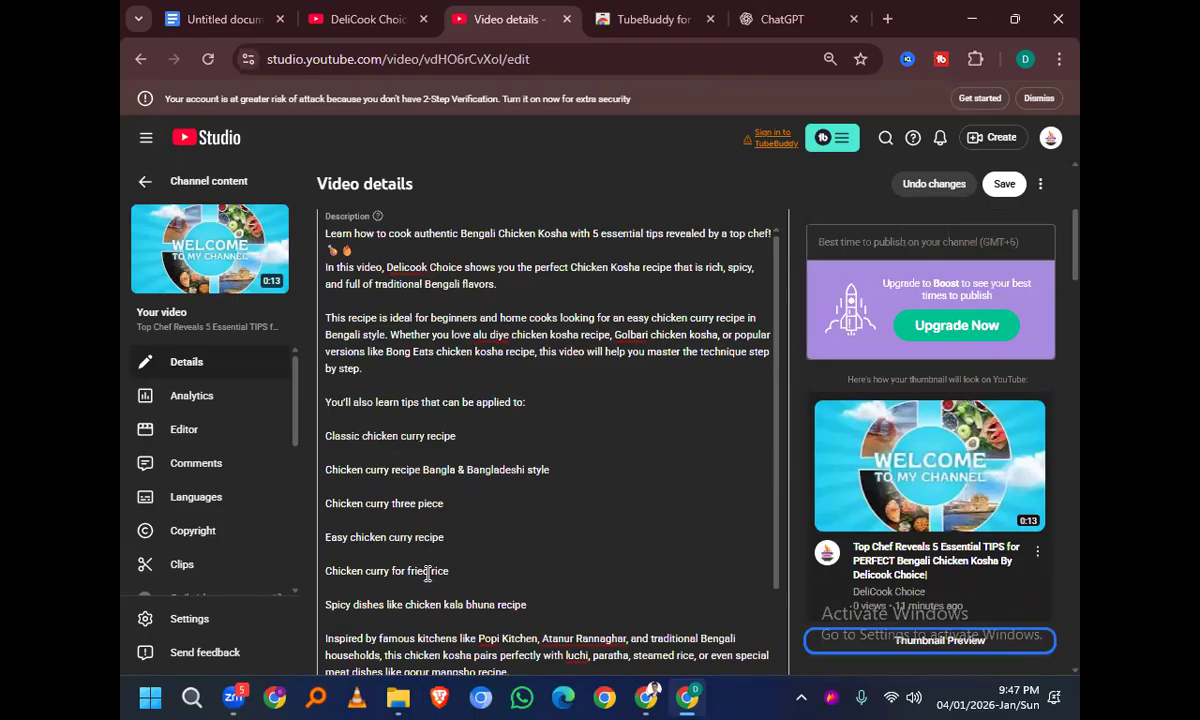
Copy 'Easy chicken curry recipe' from the description and paste it into the Tags field.
left_click_drag(445, 537, 329, 540)
key("ctrl+c")
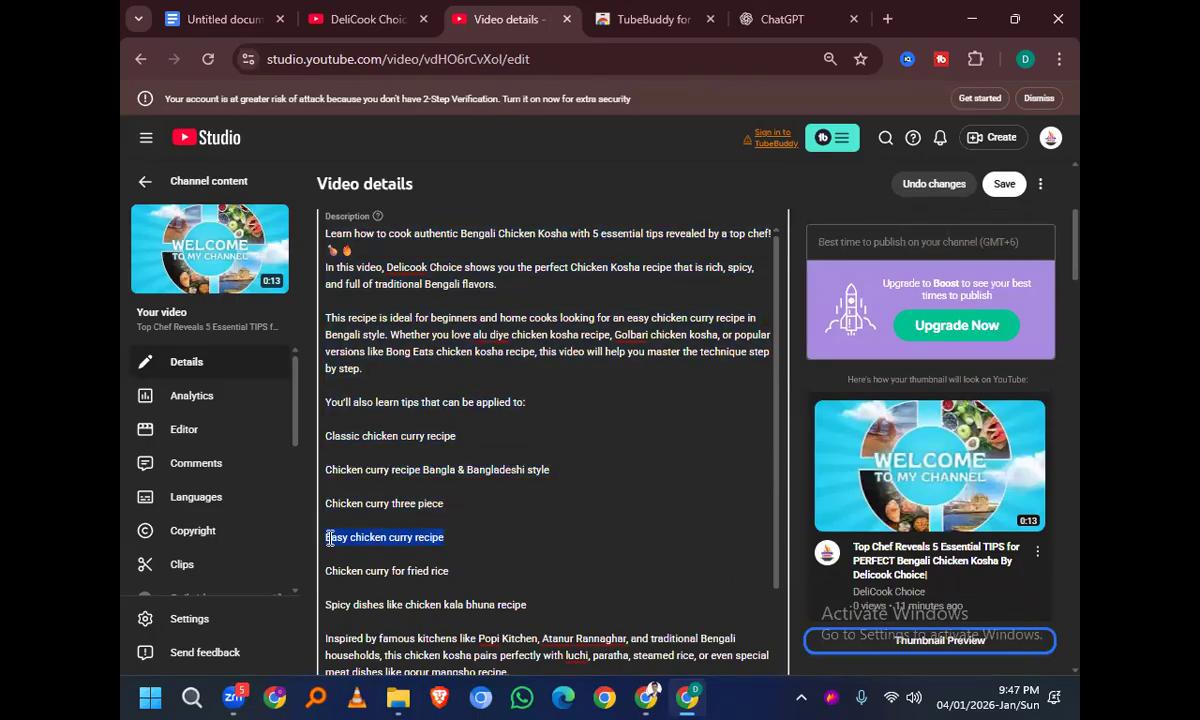
scroll(329, 540, "down", 15)
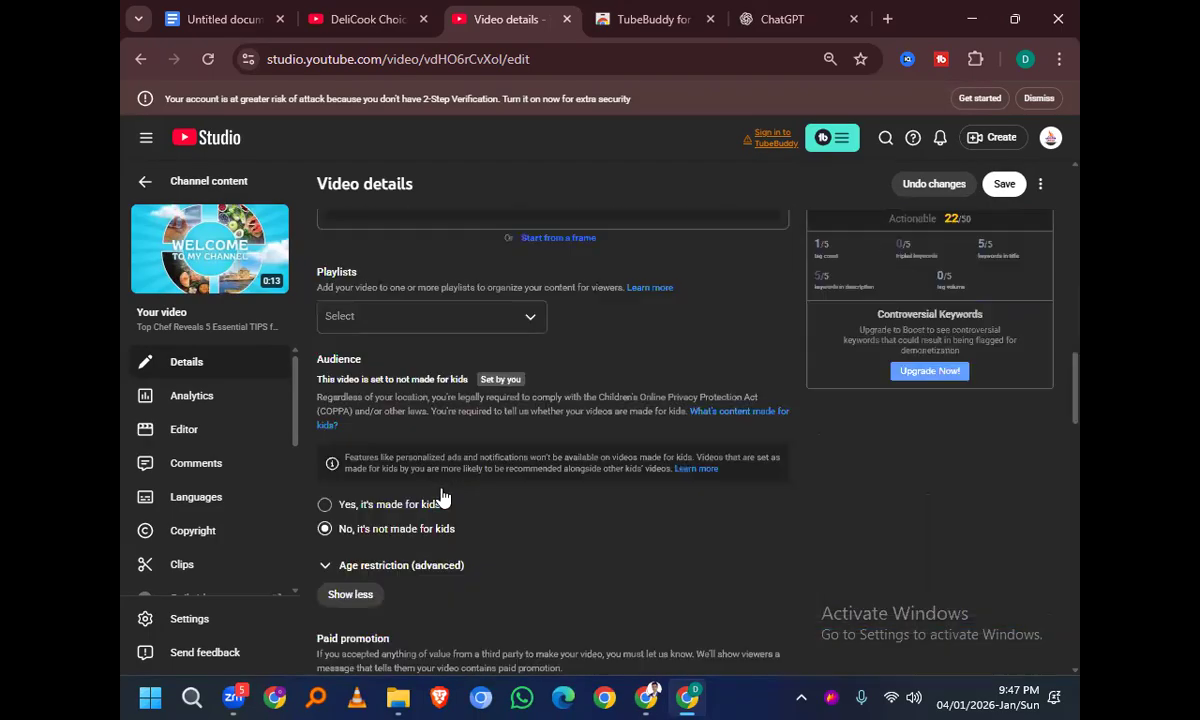
scroll(443, 489, "down", 3)
left_click(522, 460)
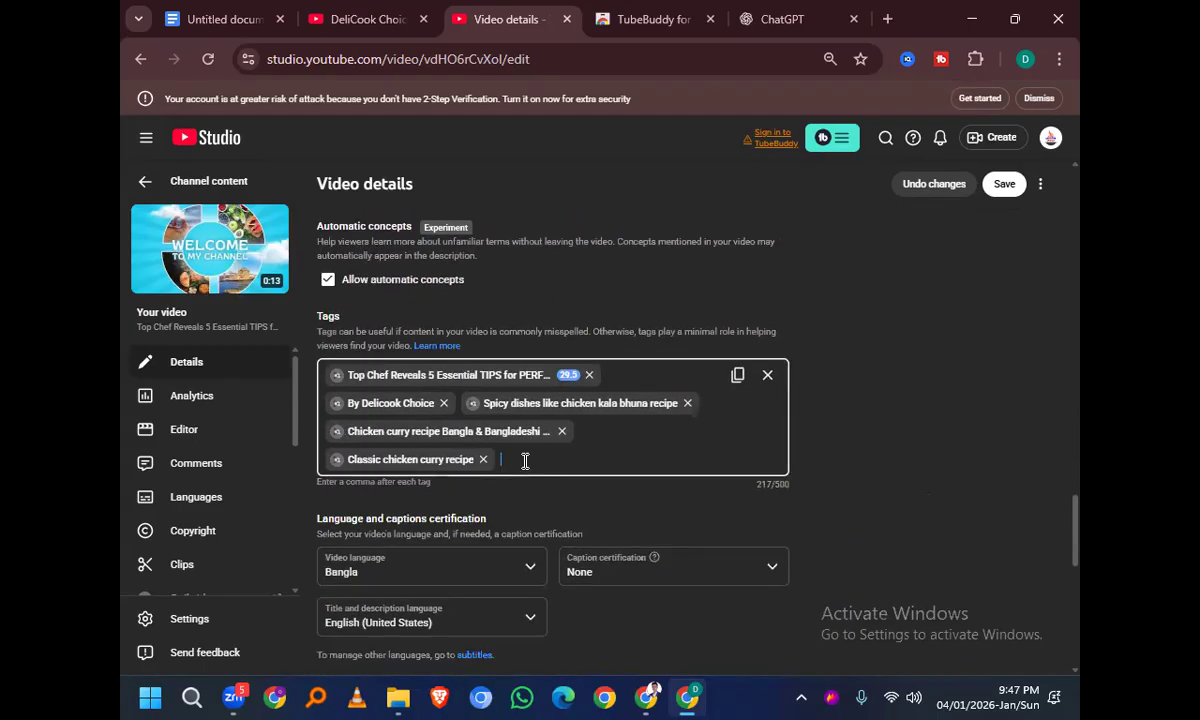
key("ctrl+v")
scroll(793, 455, "up", 10)
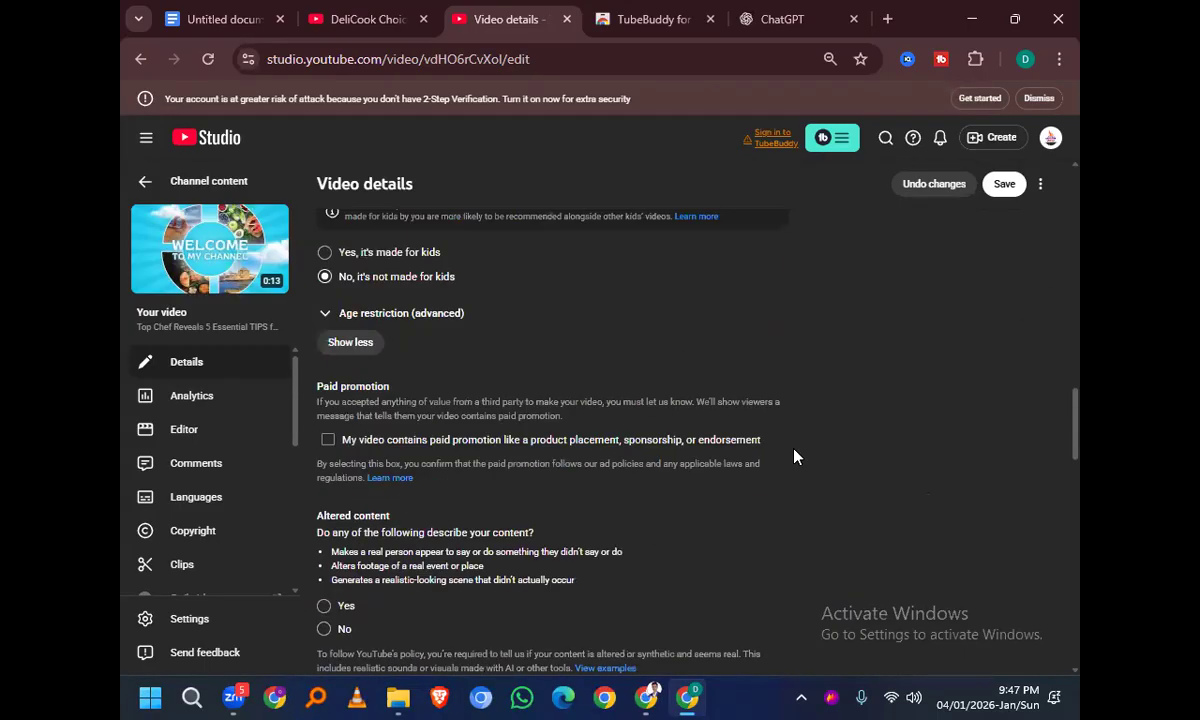
scroll(800, 390, "up", 3)
scroll(830, 420, "down", 3)
mouse_move(860, 477)
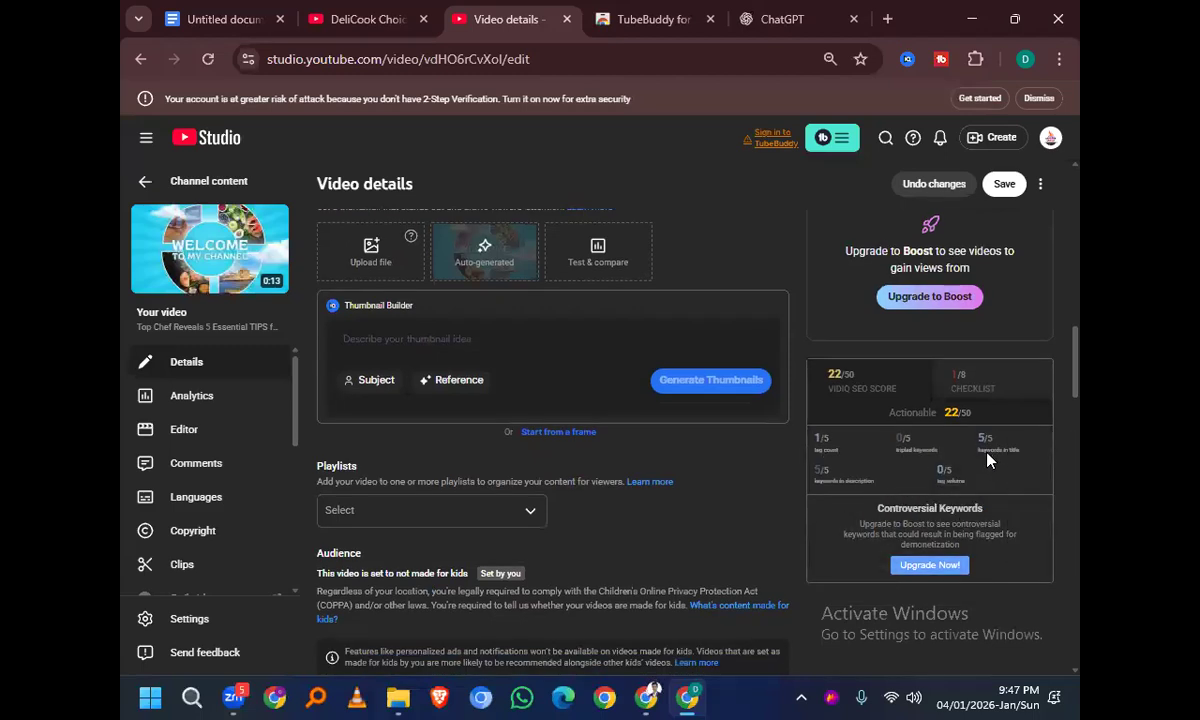
scroll(605, 410, "up", 5)
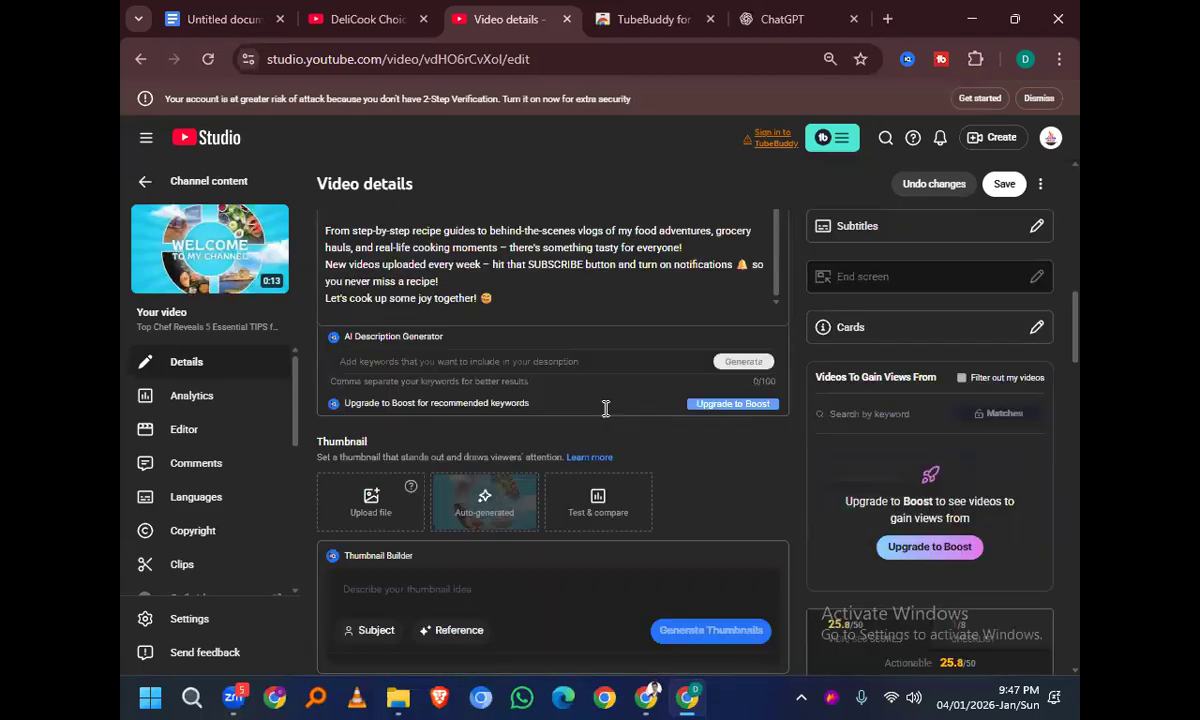
scroll(470, 435, "up", 1)
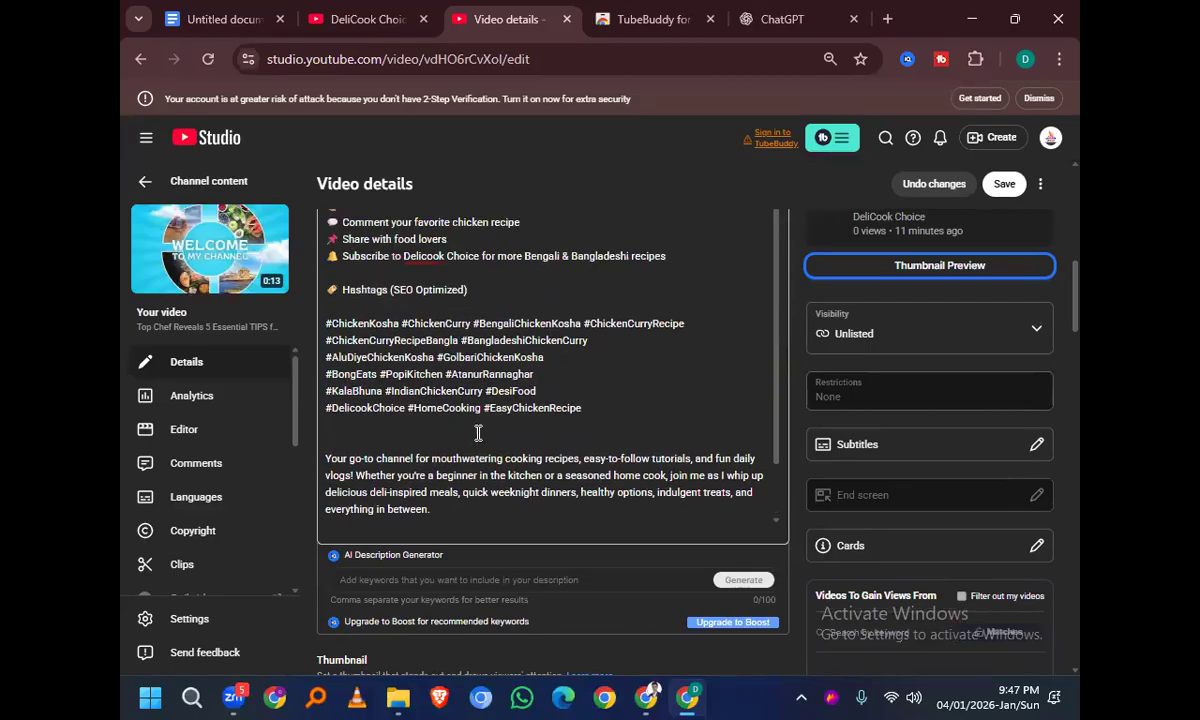
scroll(461, 370, "down", 1)
scroll(498, 373, "up", 5)
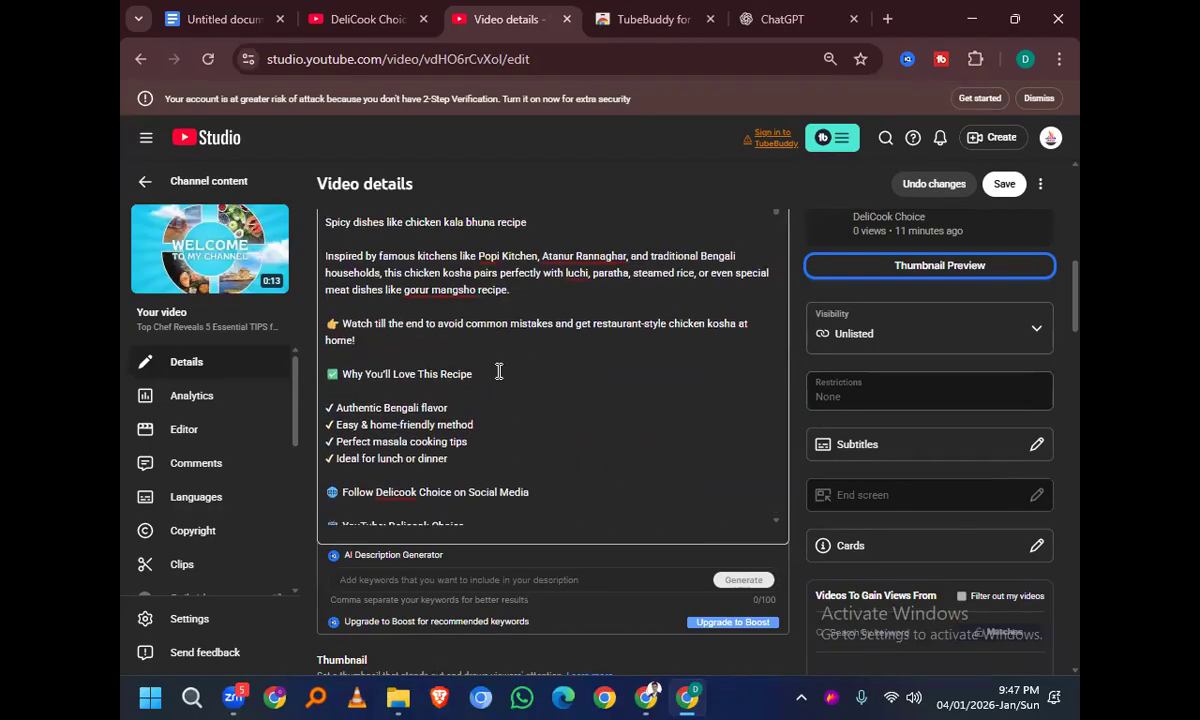
scroll(575, 384, "down", 15)
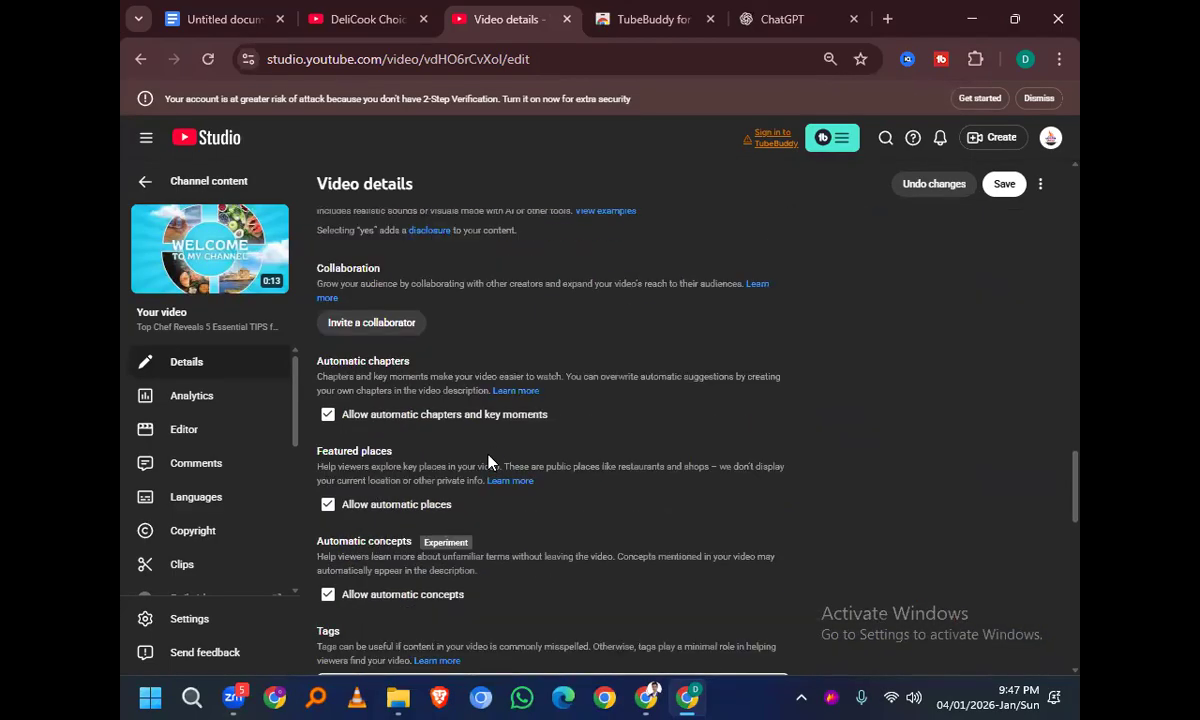
In the TubeBuddy panel, agree to the Privacy Policy, choose Sign in with YouTube, and confirm Leave.
left_click(828, 138)
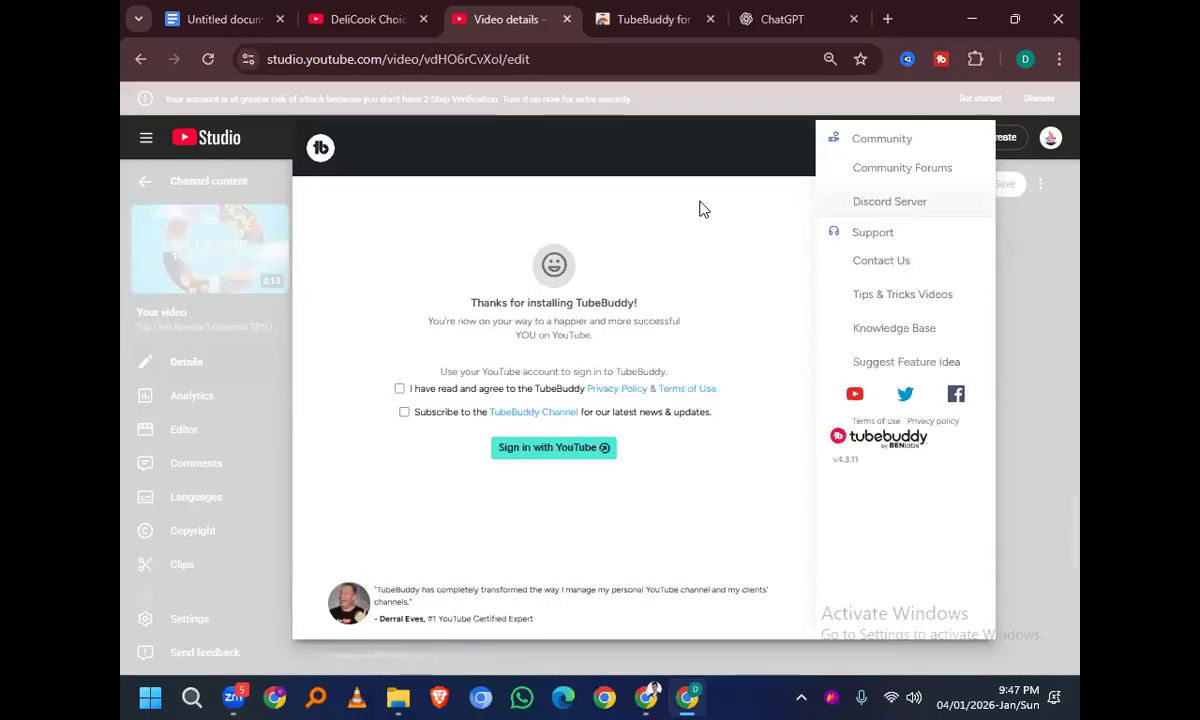
left_click(583, 100)
left_click(769, 139)
left_click(572, 452)
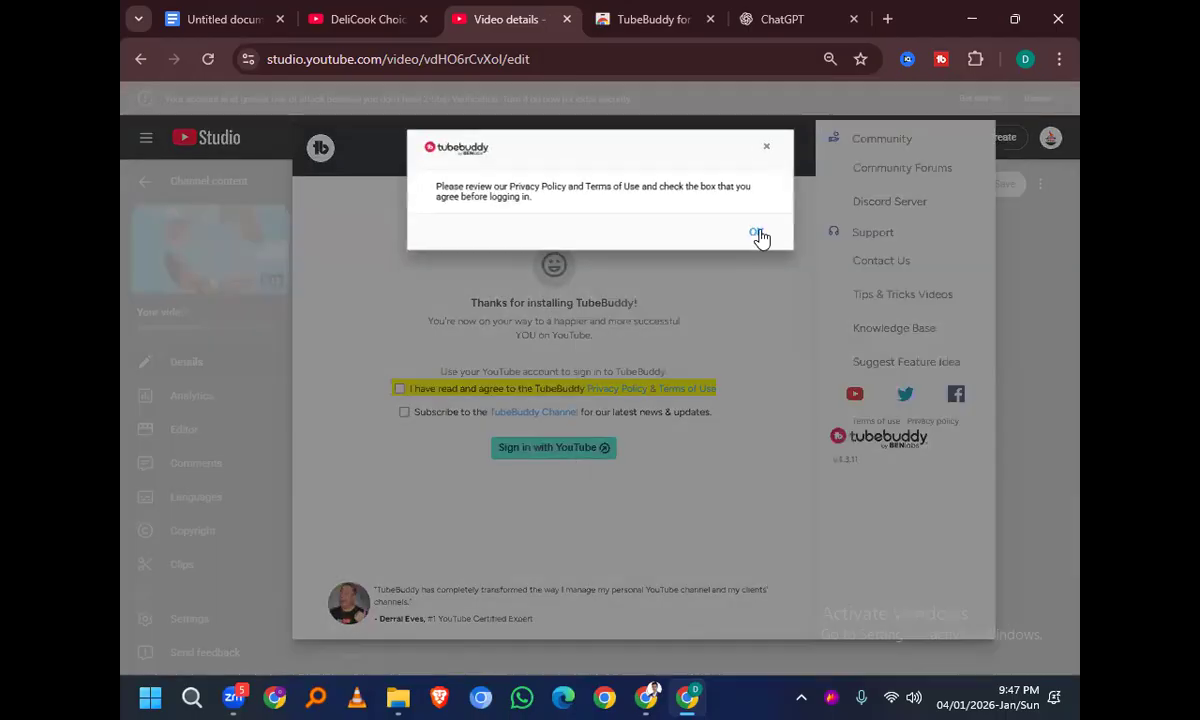
left_click(757, 234)
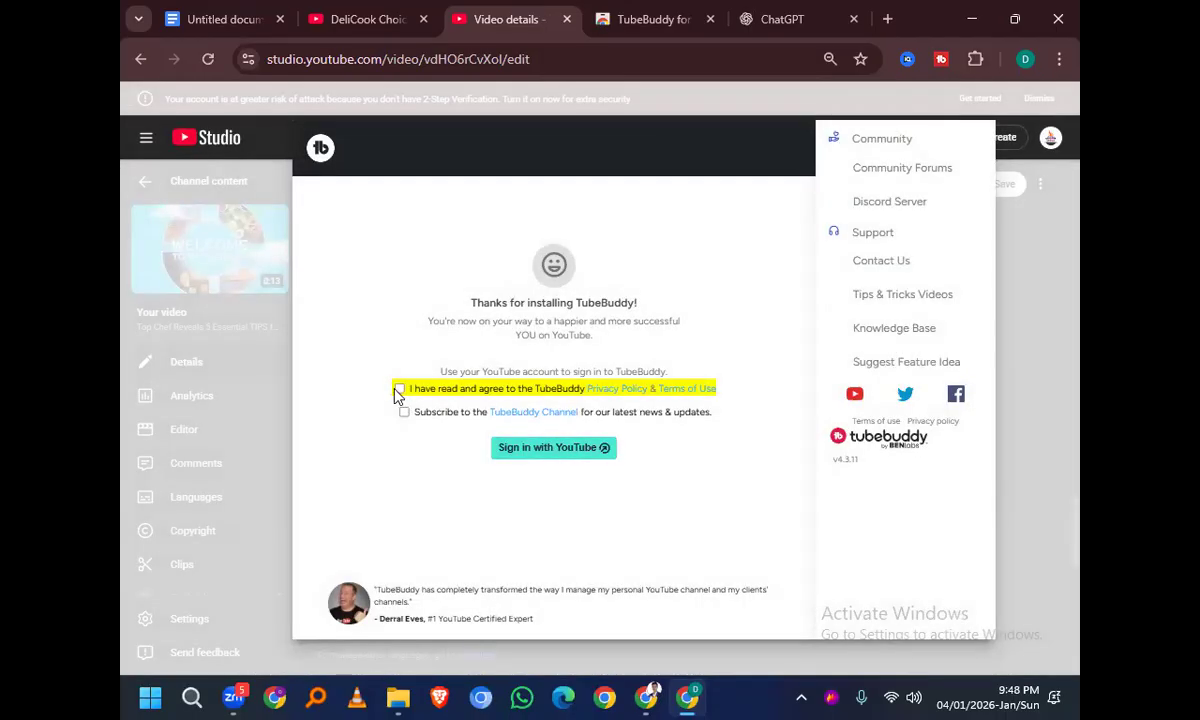
left_click(510, 450)
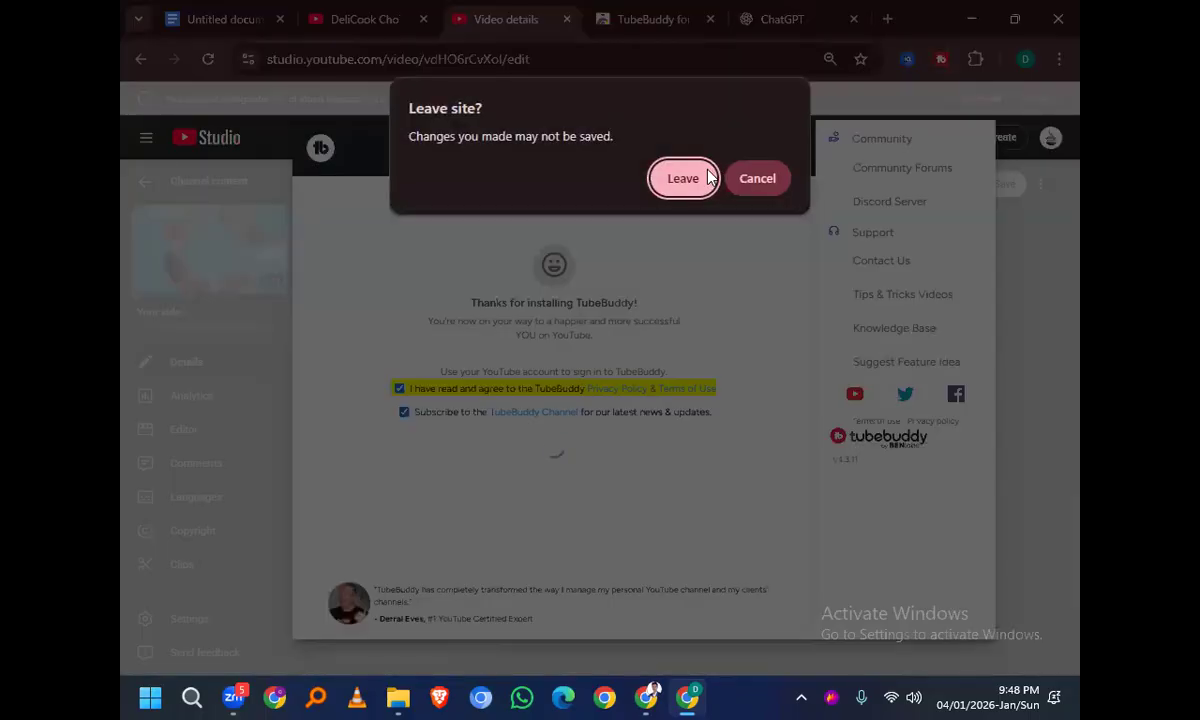
left_click(700, 177)
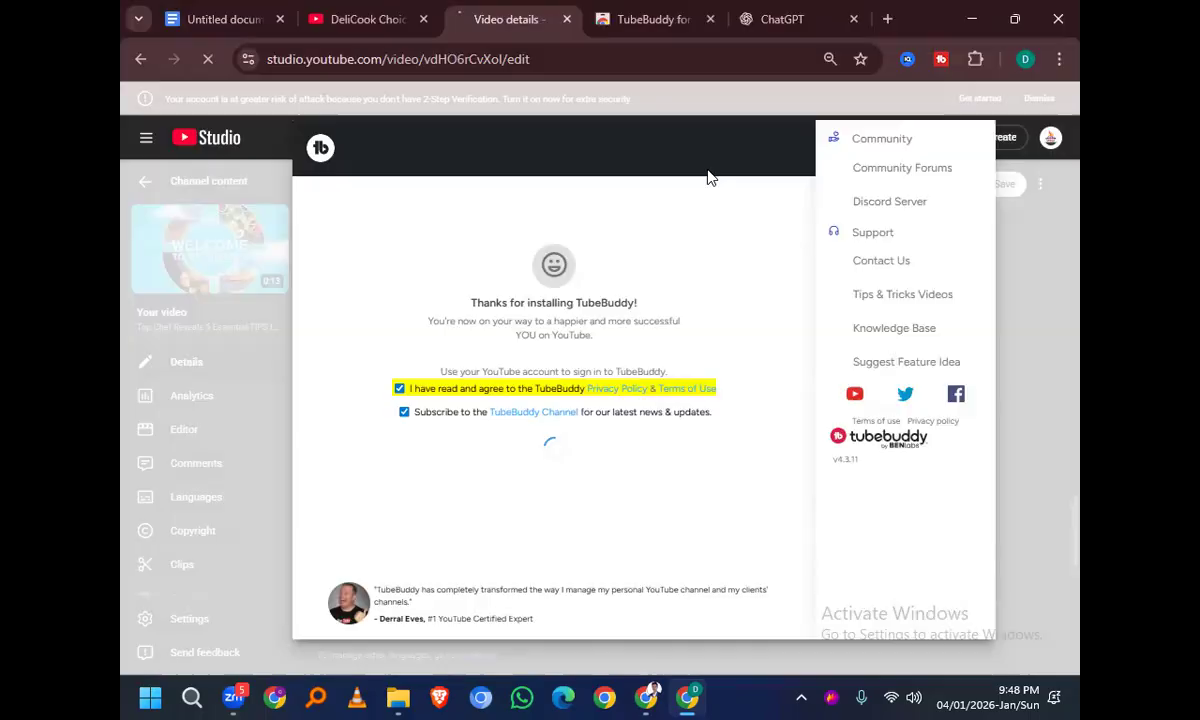
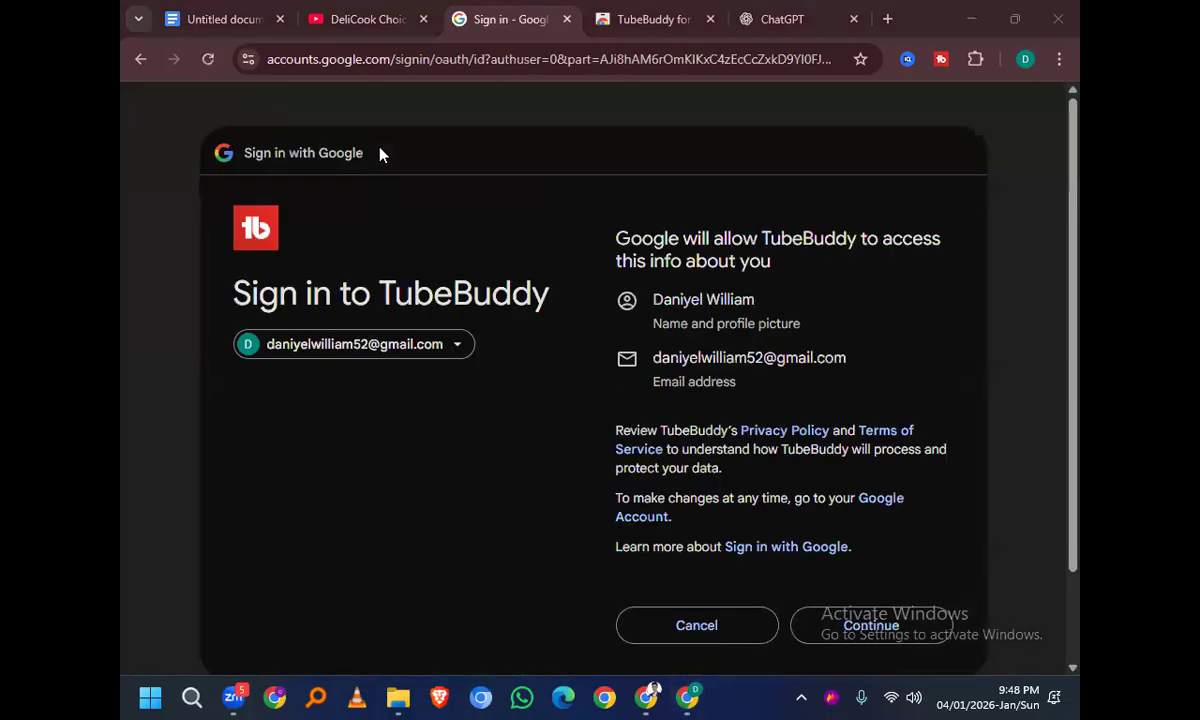
Authorize TubeBuddy on the DeliCook Choice brand account, granting all requested YouTube permissions.
left_click(871, 626)
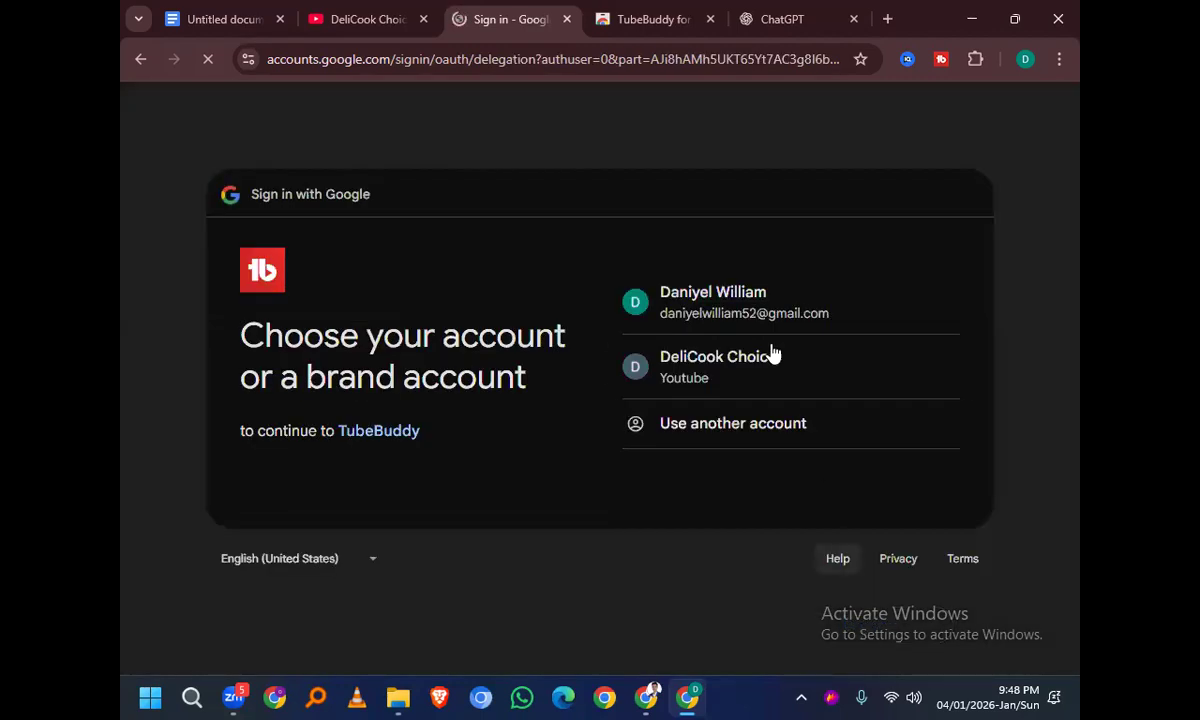
left_click(713, 381)
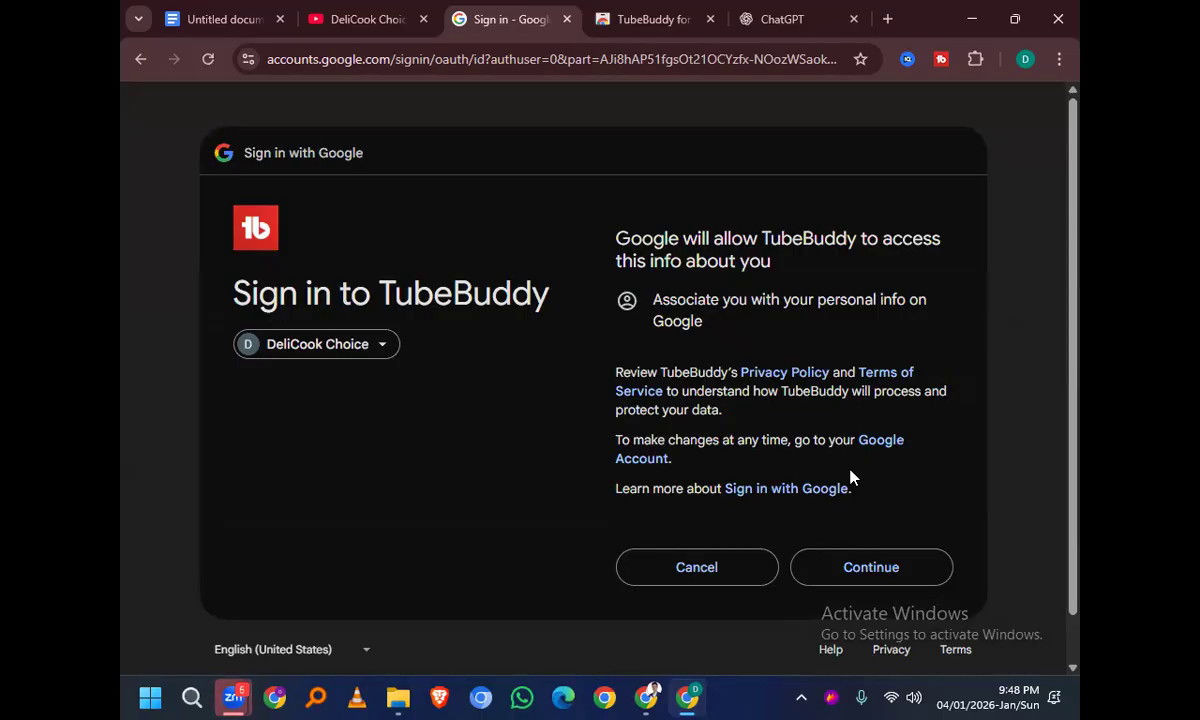
left_click(905, 566)
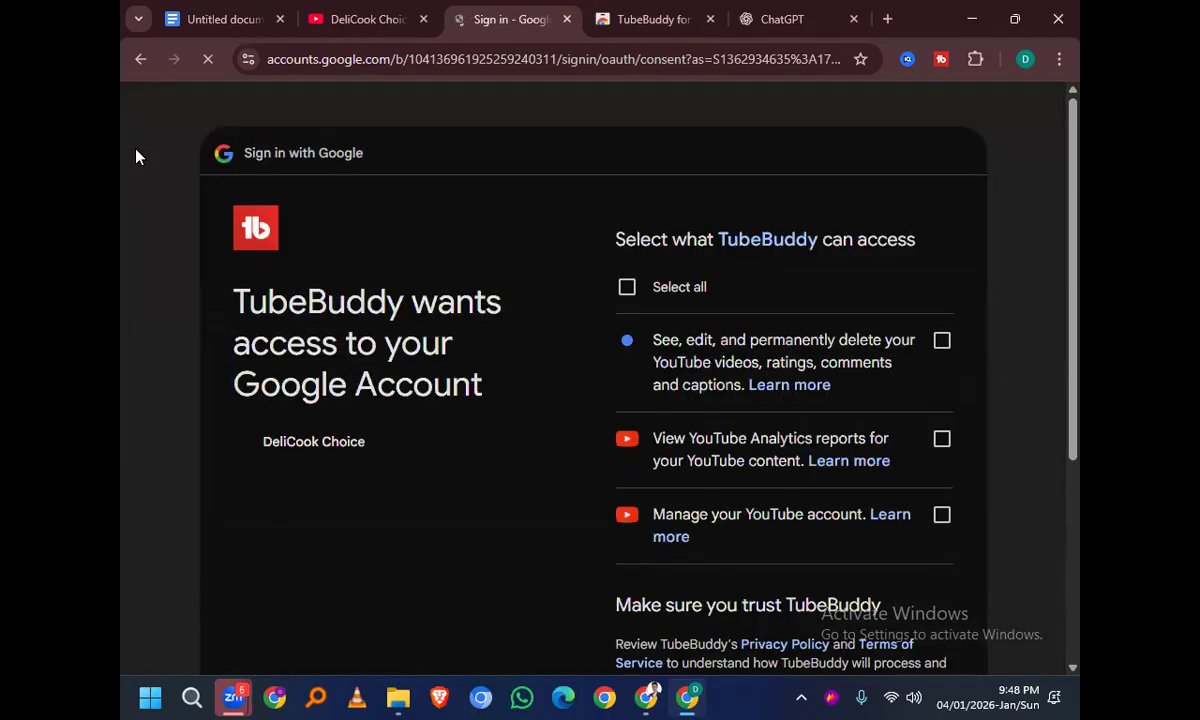
left_click(627, 287)
scroll(800, 450, "down", 3)
left_click(822, 502)
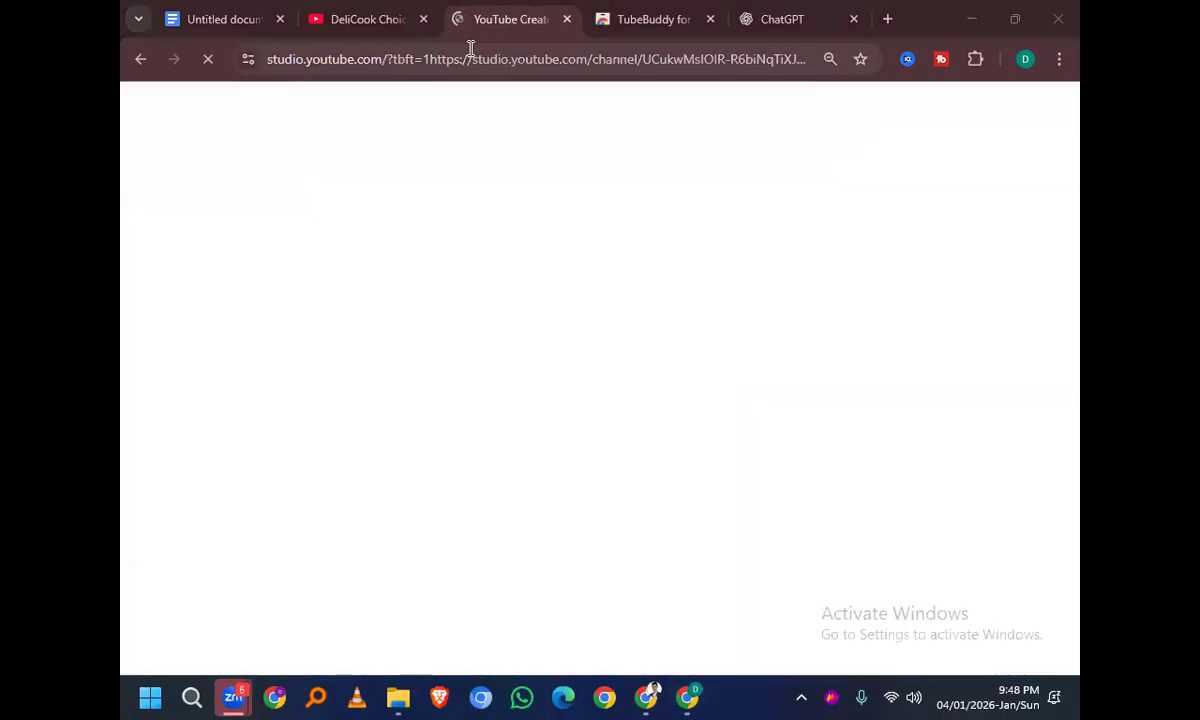
Go to the Content list, dismiss both TubeBuddy promotions, and open the Chicken Kosha video's details.
left_click(391, 10)
left_click(517, 10)
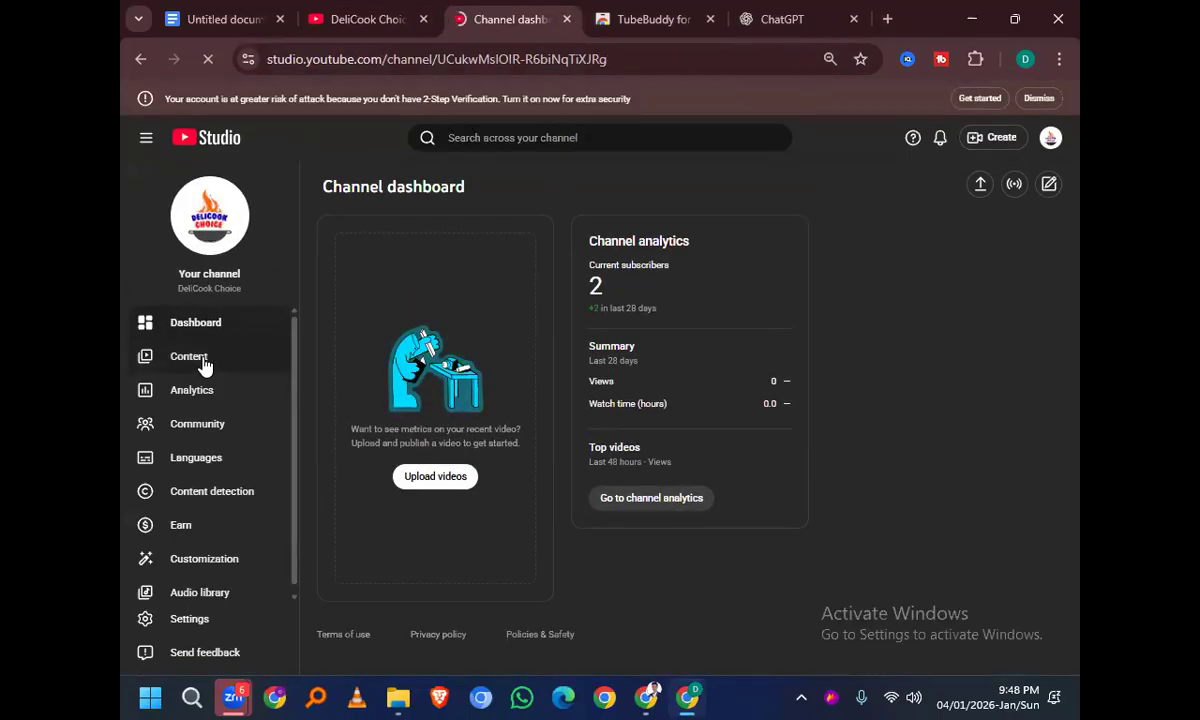
left_click(201, 362)
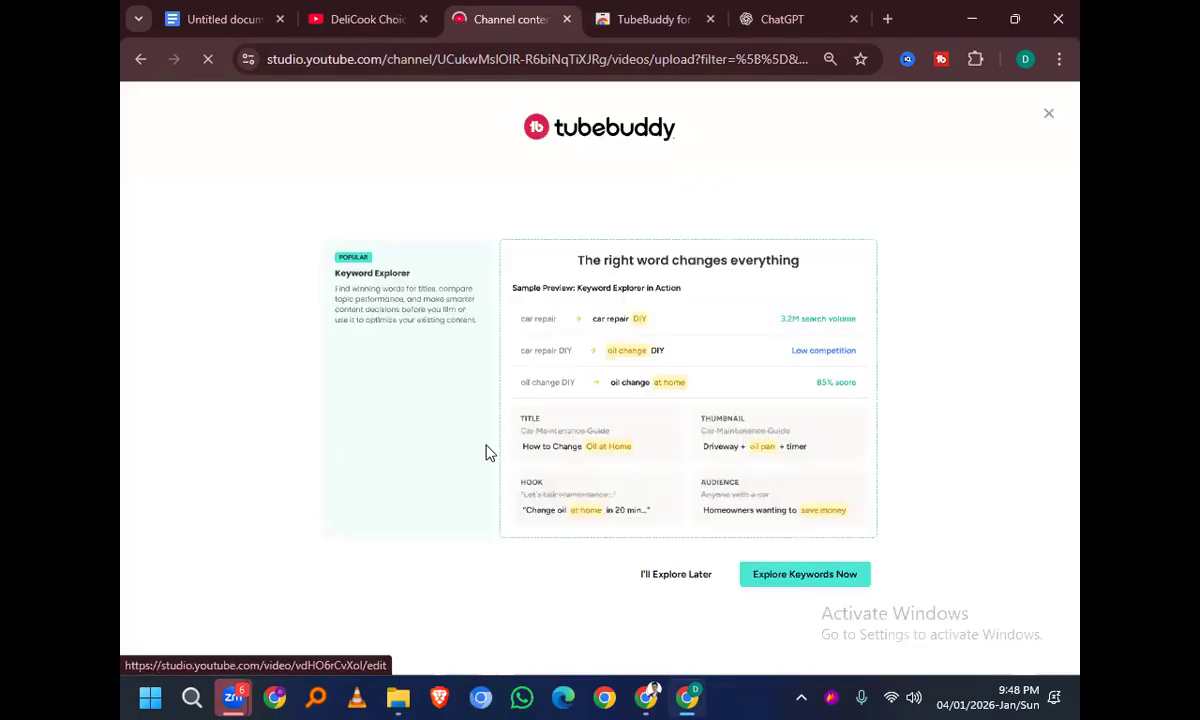
left_click(676, 575)
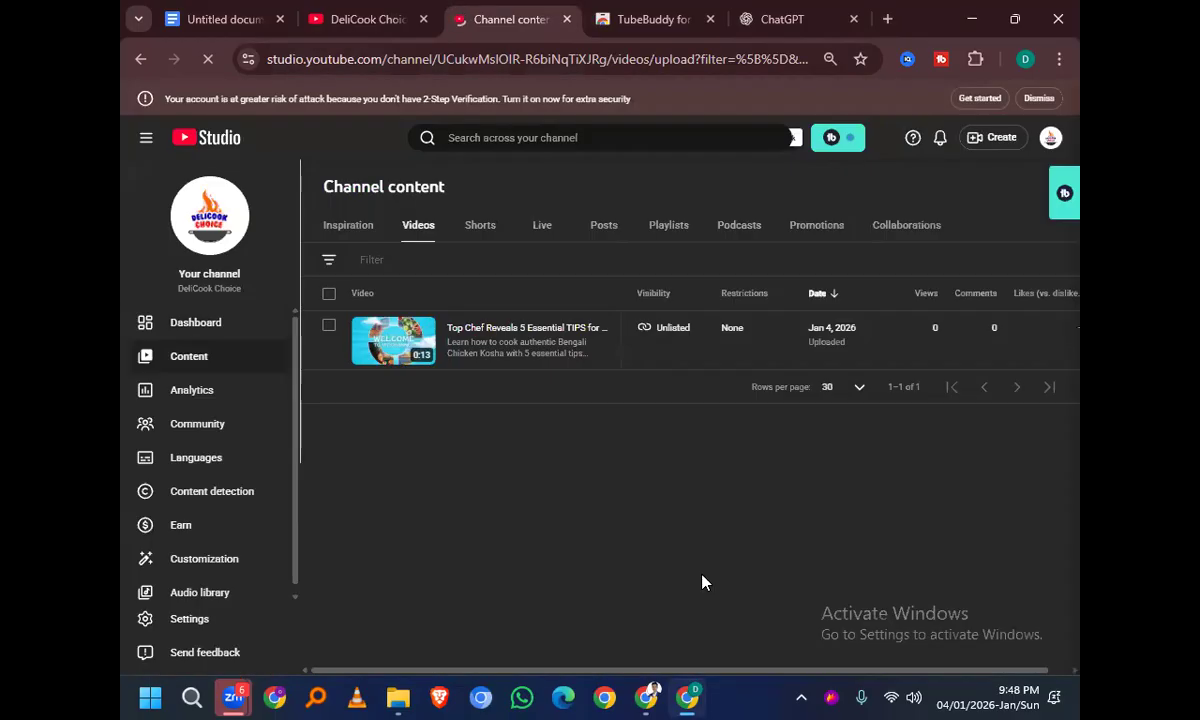
left_click(716, 545)
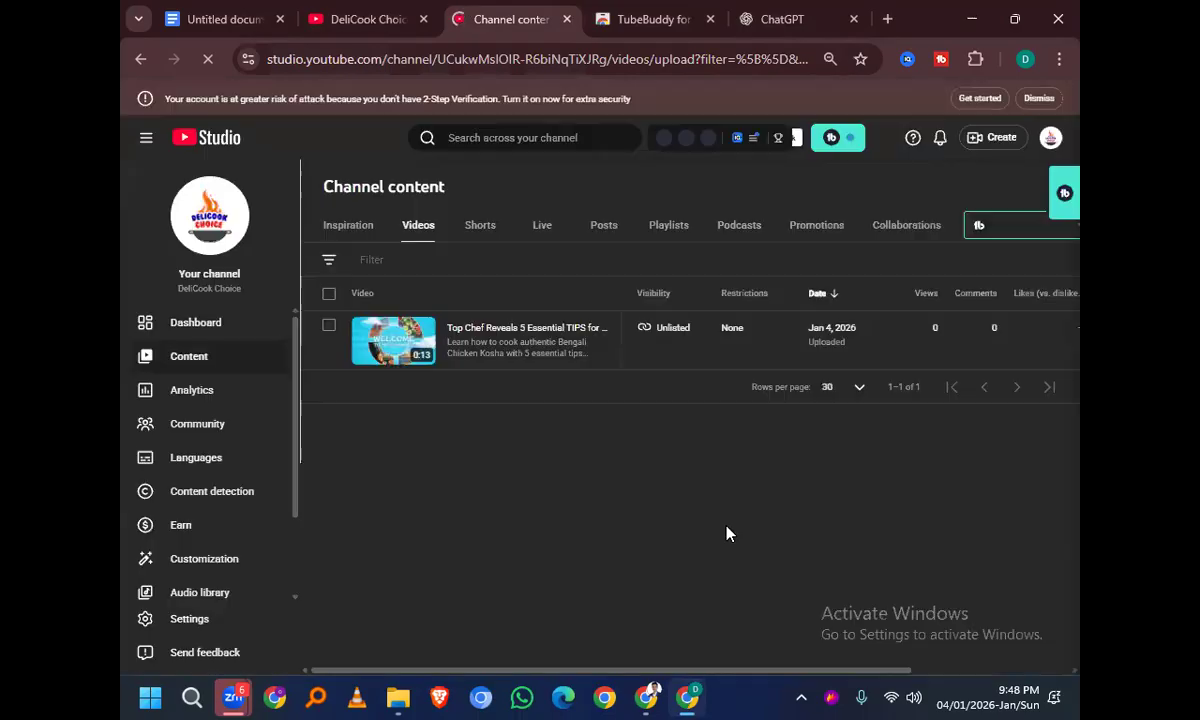
left_click(457, 352)
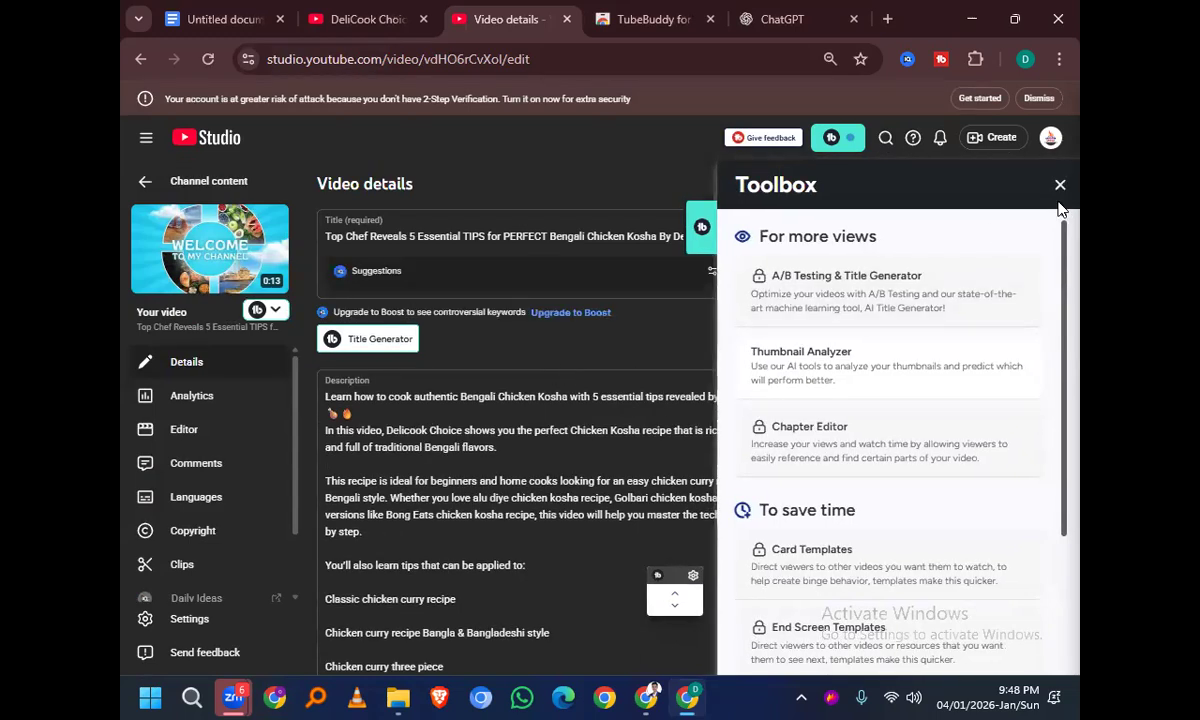
Close the TubeBuddy Toolbox and bring the description's hashtag section into view.
left_click(1058, 186)
scroll(516, 540, "down", 10)
scroll(516, 540, "up", 10)
scroll(1035, 340, "down", 1)
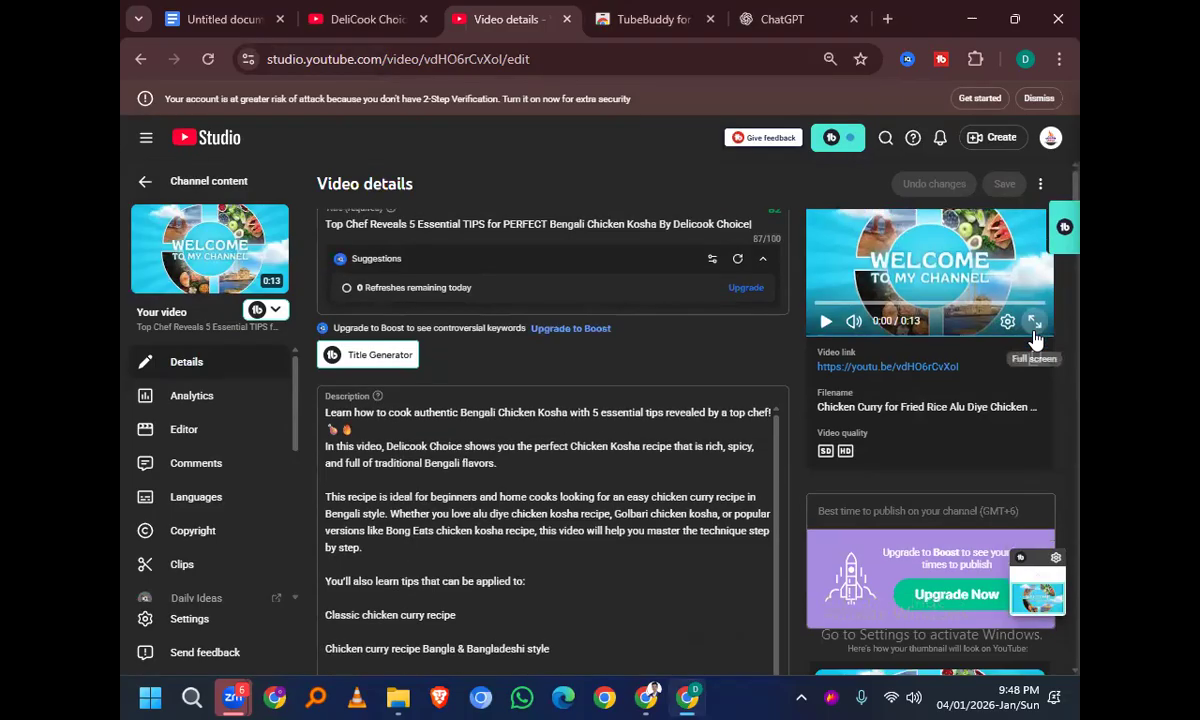
scroll(1035, 340, "down", 3)
scroll(517, 420, "down", 15)
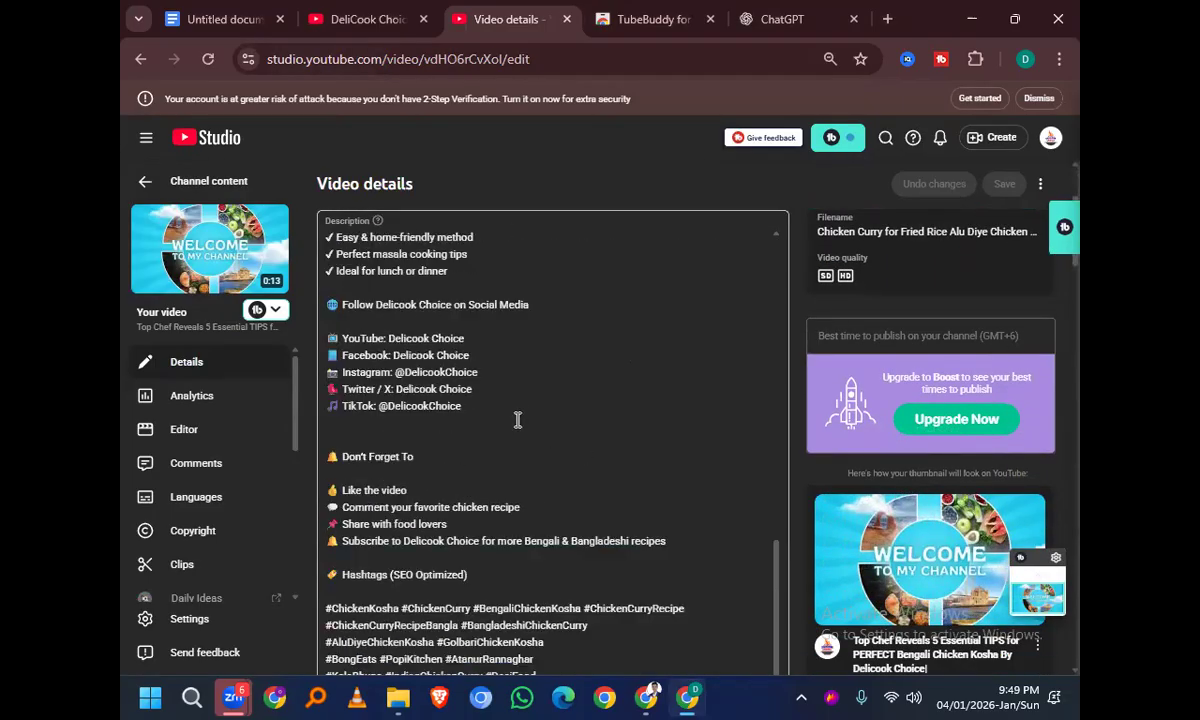
scroll(514, 431, "up", 3)
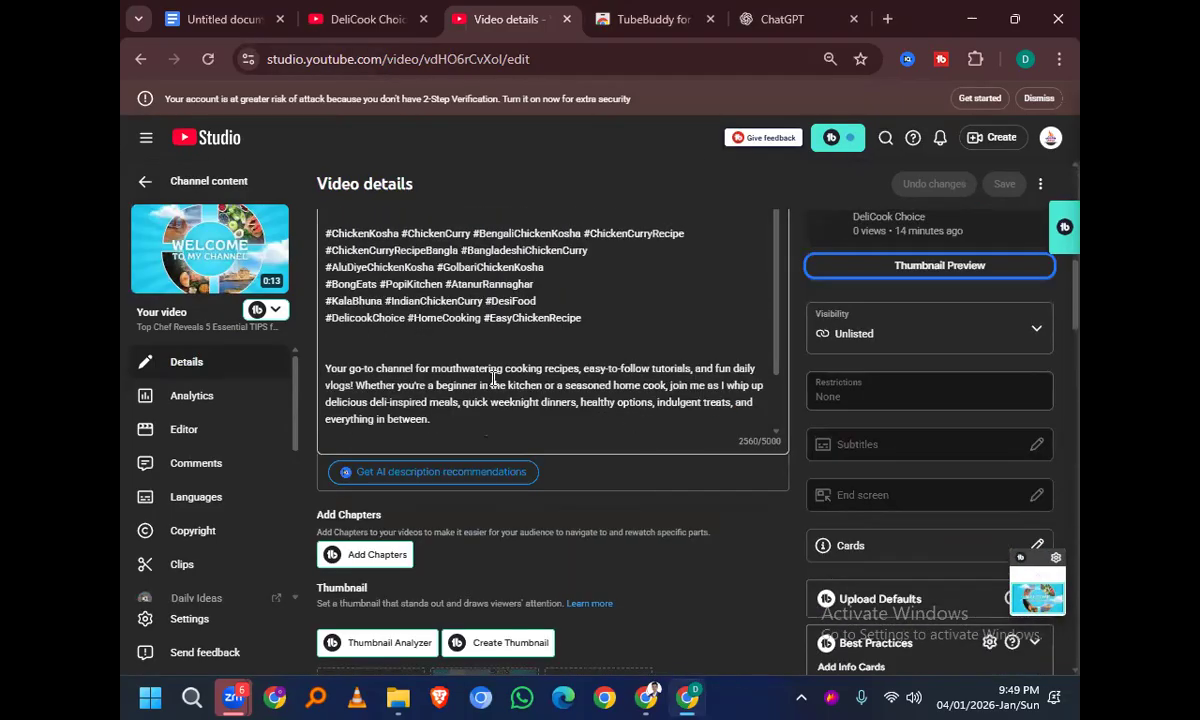
scroll(440, 380, "up", 1)
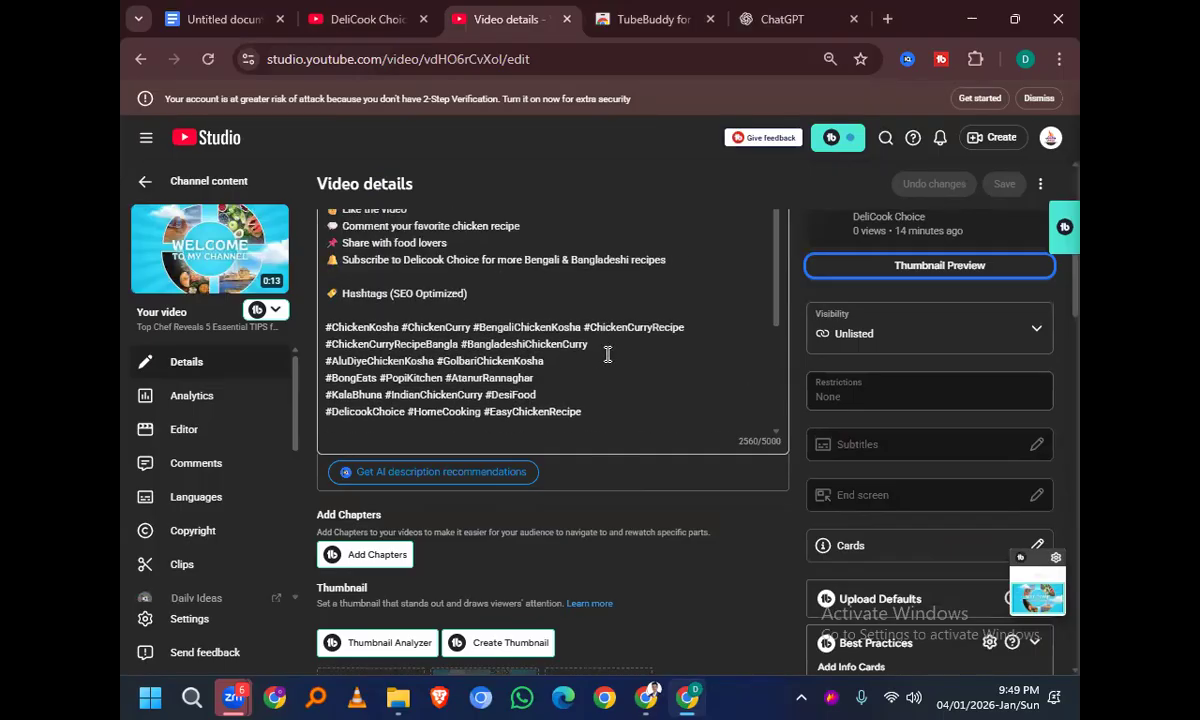
Delete the 'Hashtags (SEO Optimized)' heading line from the description.
left_click_drag(484, 296, 371, 291)
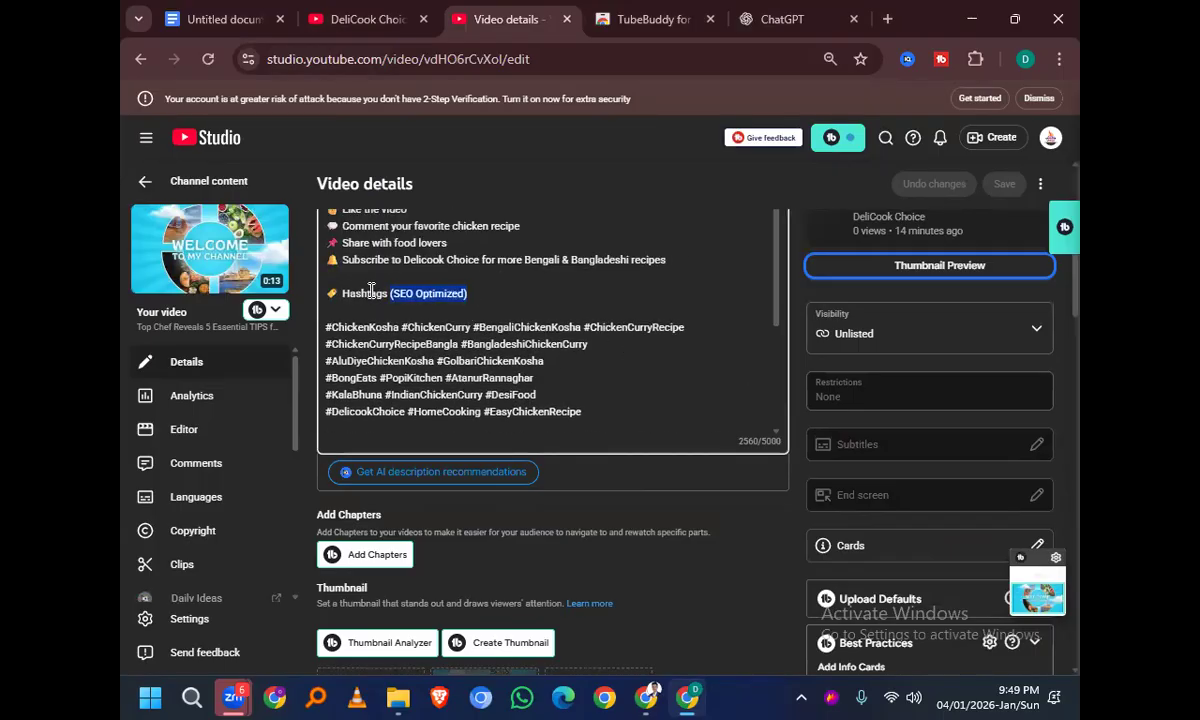
key("BackSpace")
key("BackSpace")
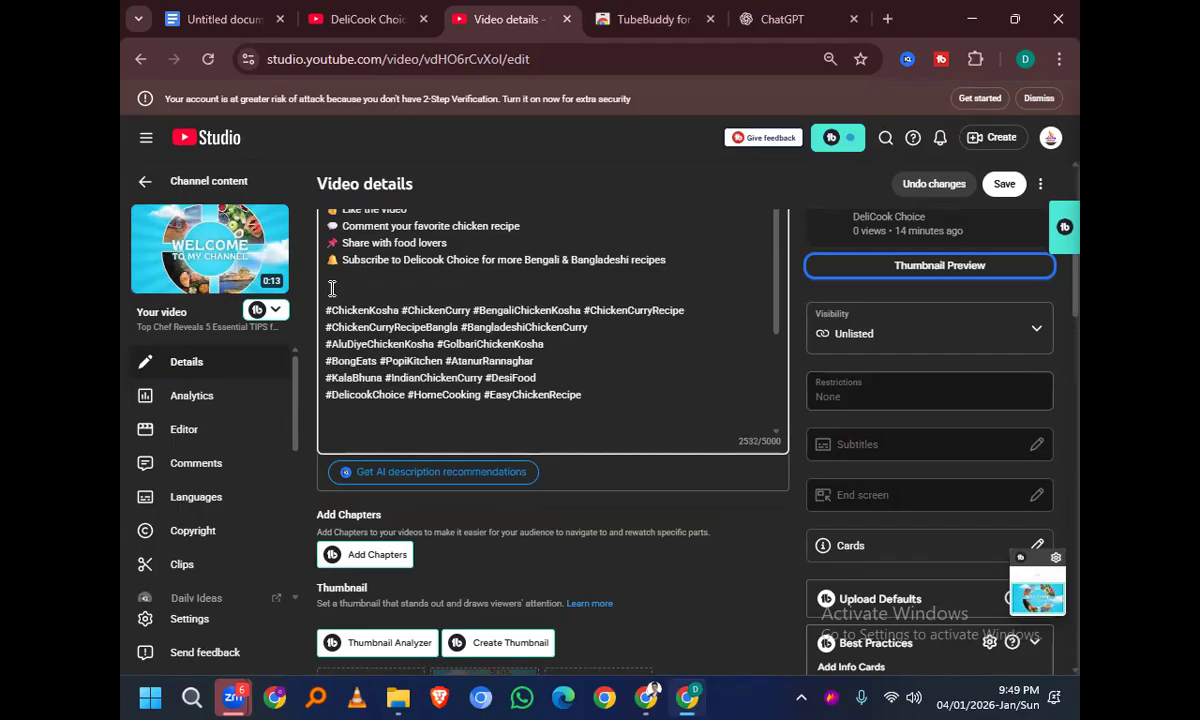
scroll(600, 340, "up", 10)
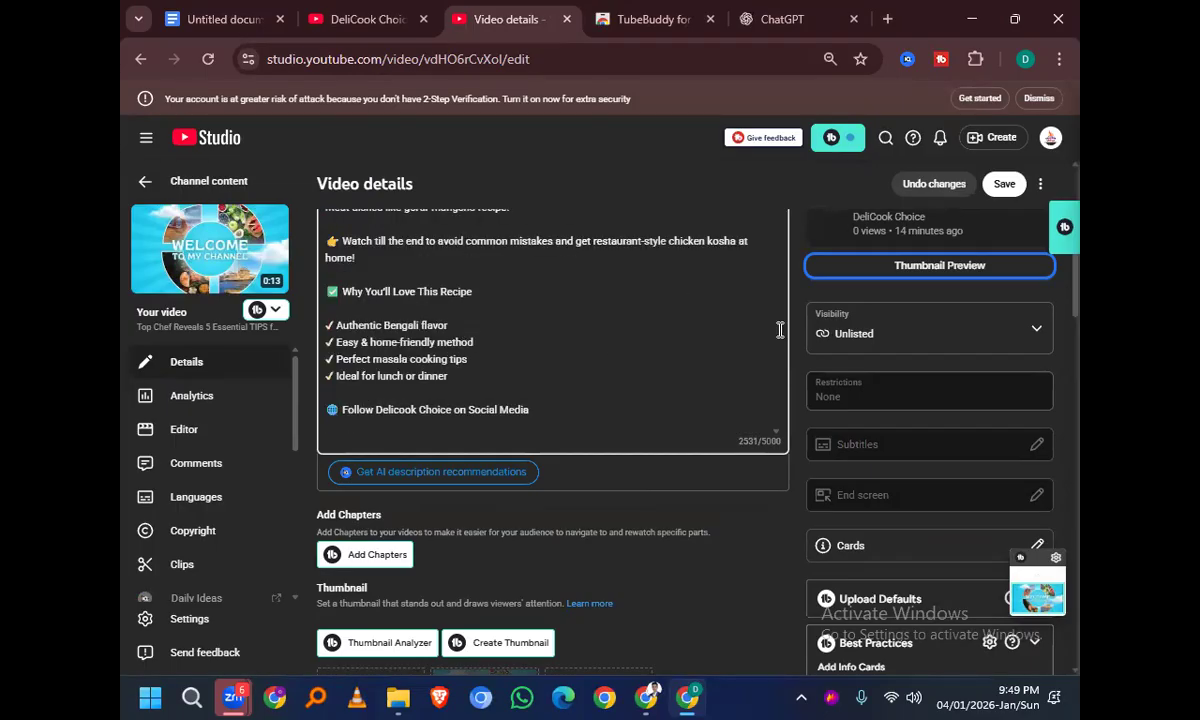
scroll(570, 480, "up", 4)
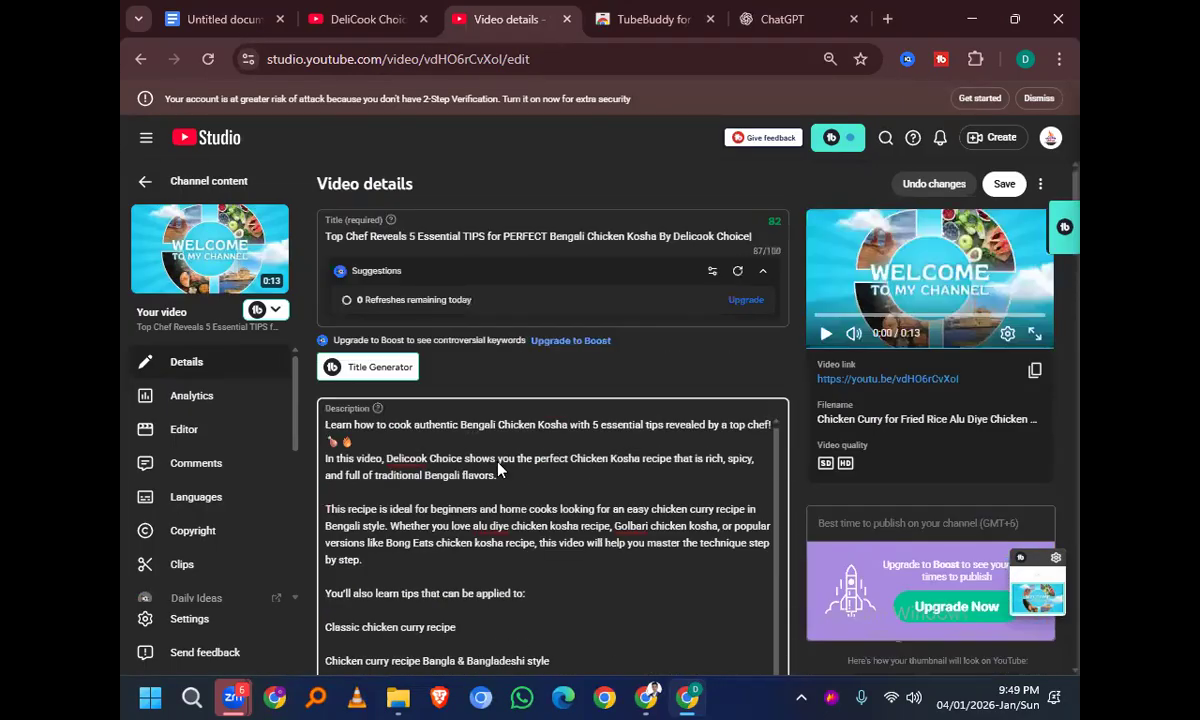
scroll(555, 417, "down", 5)
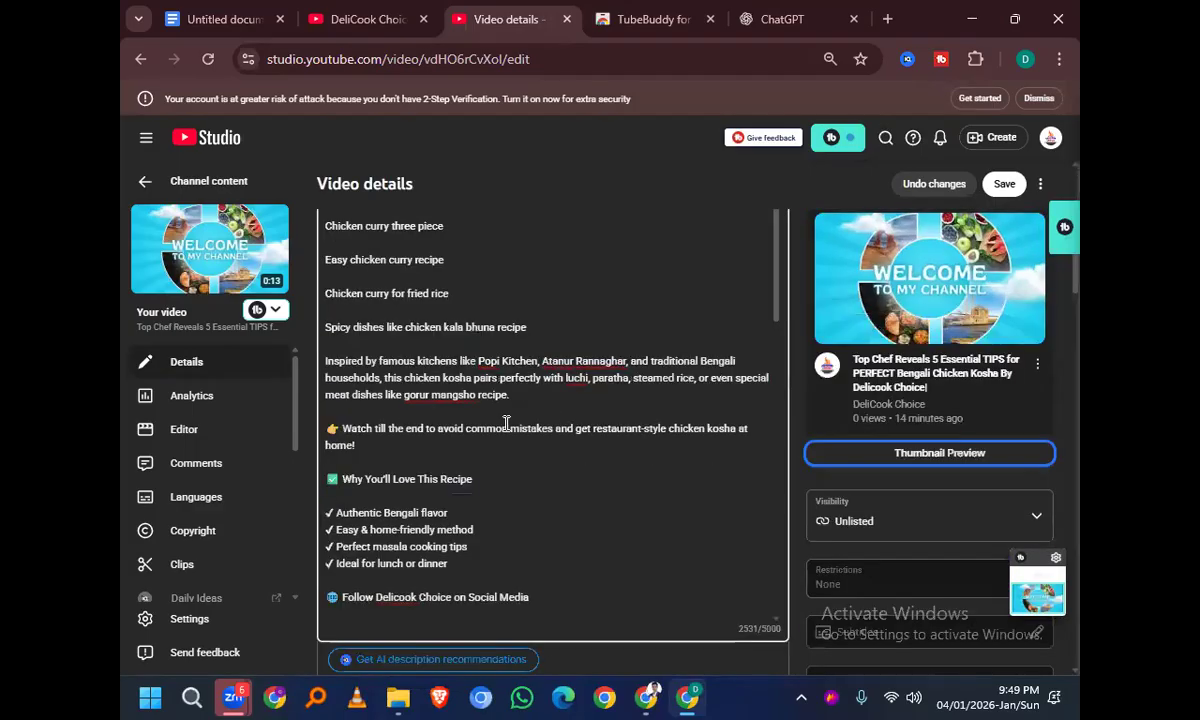
scroll(789, 390, "down", 10)
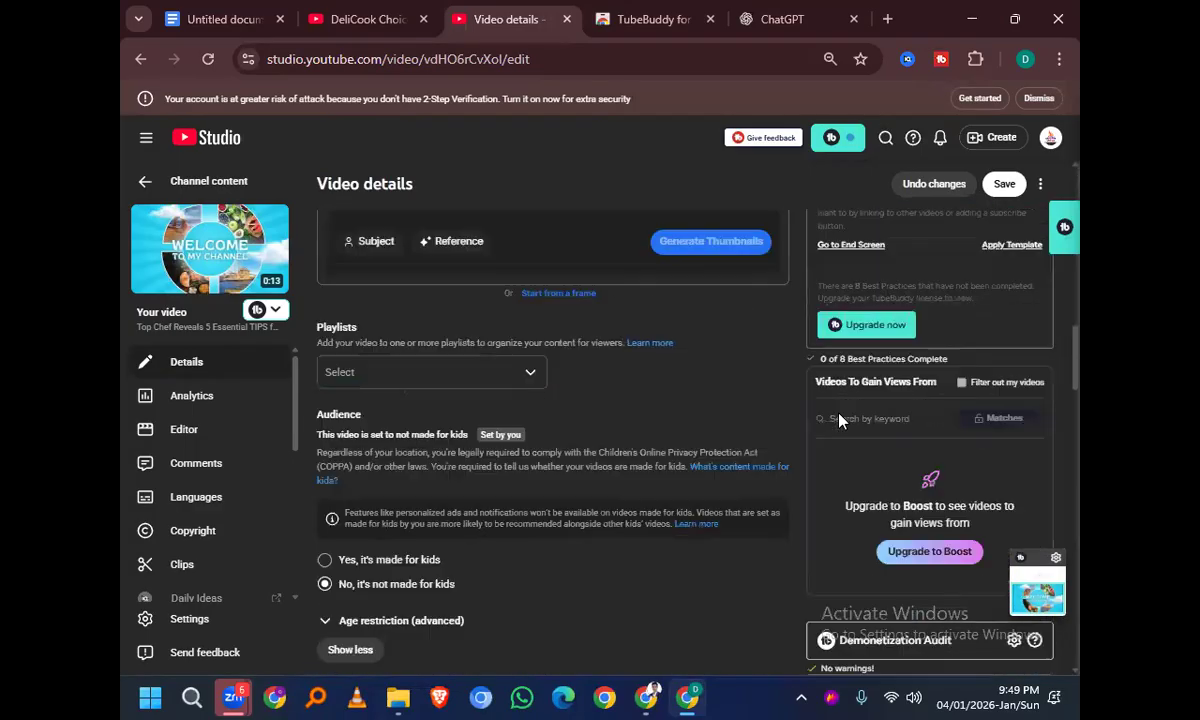
scroll(836, 420, "down", 10)
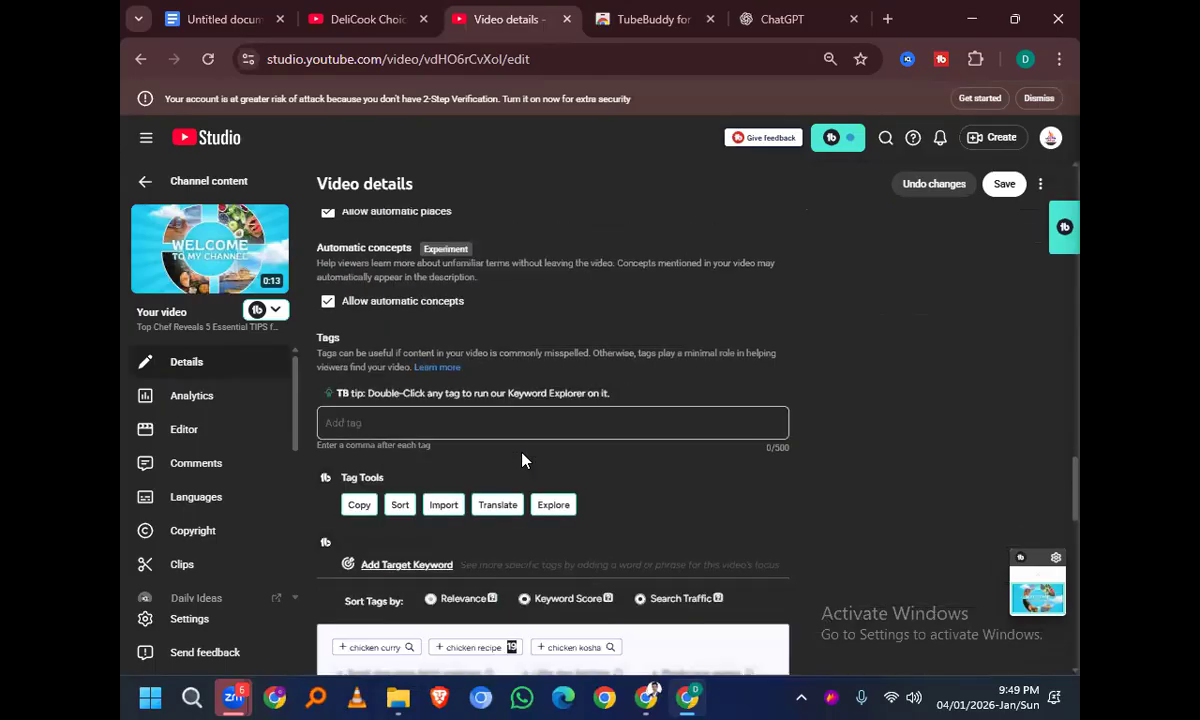
scroll(410, 348, "down", 1)
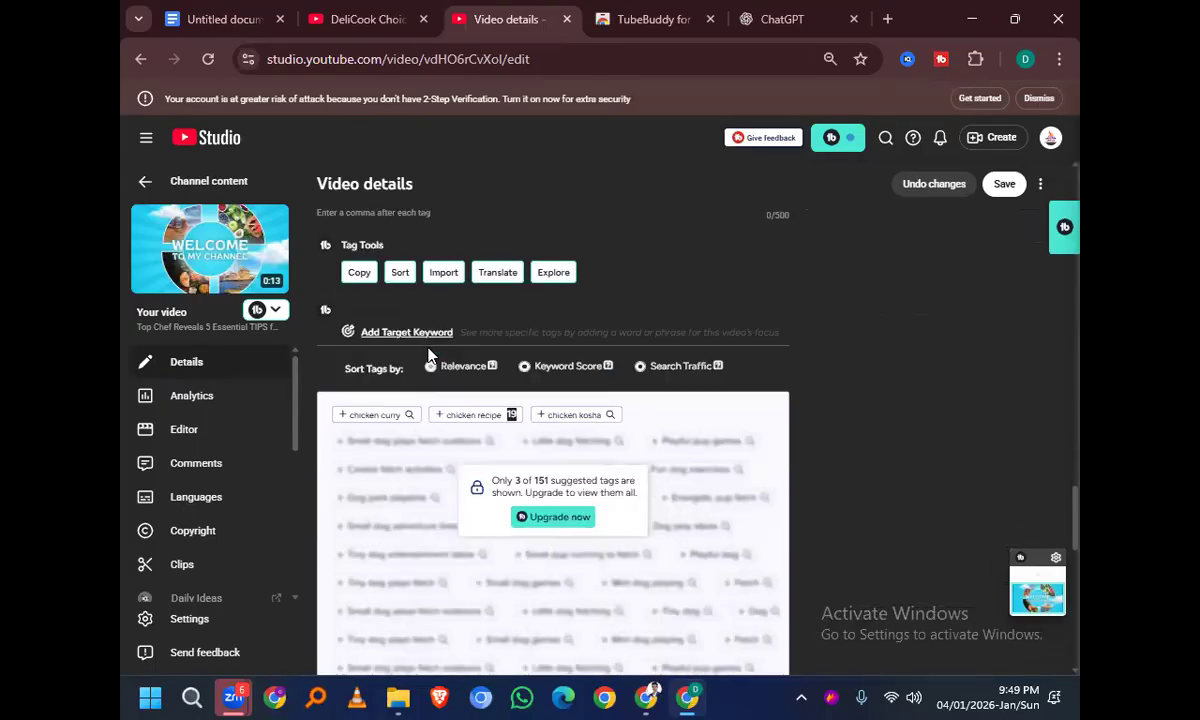
scroll(460, 388, "up", 15)
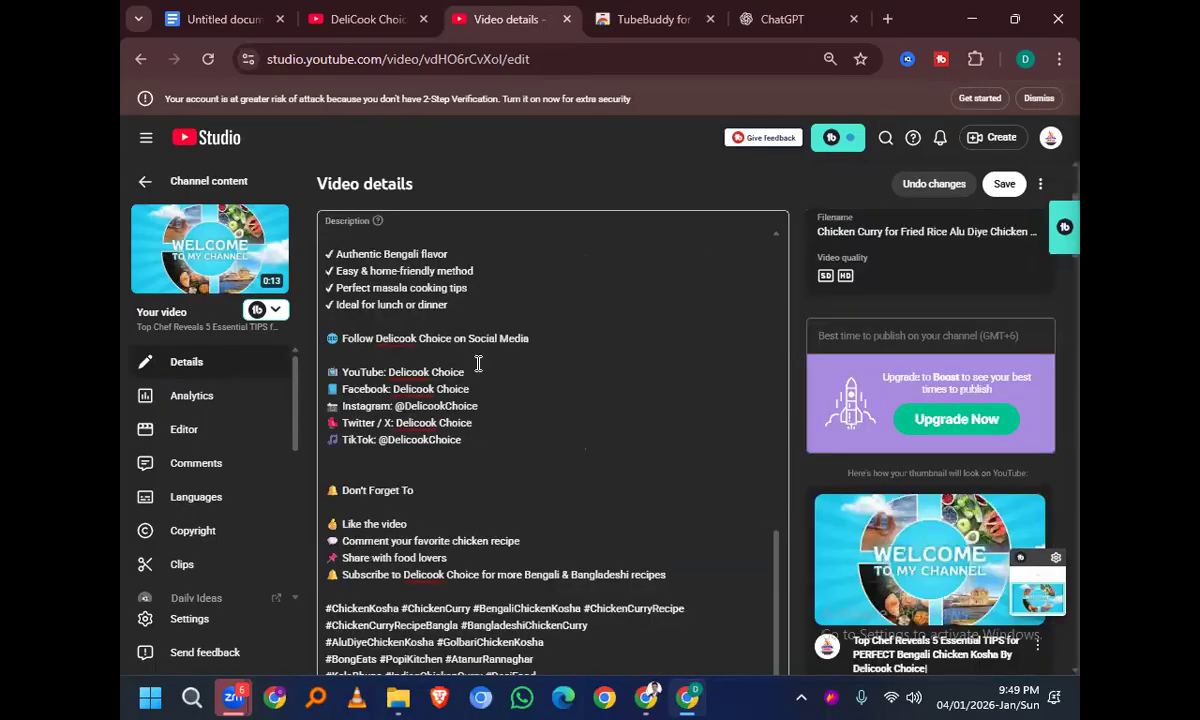
scroll(488, 298, "up", 5)
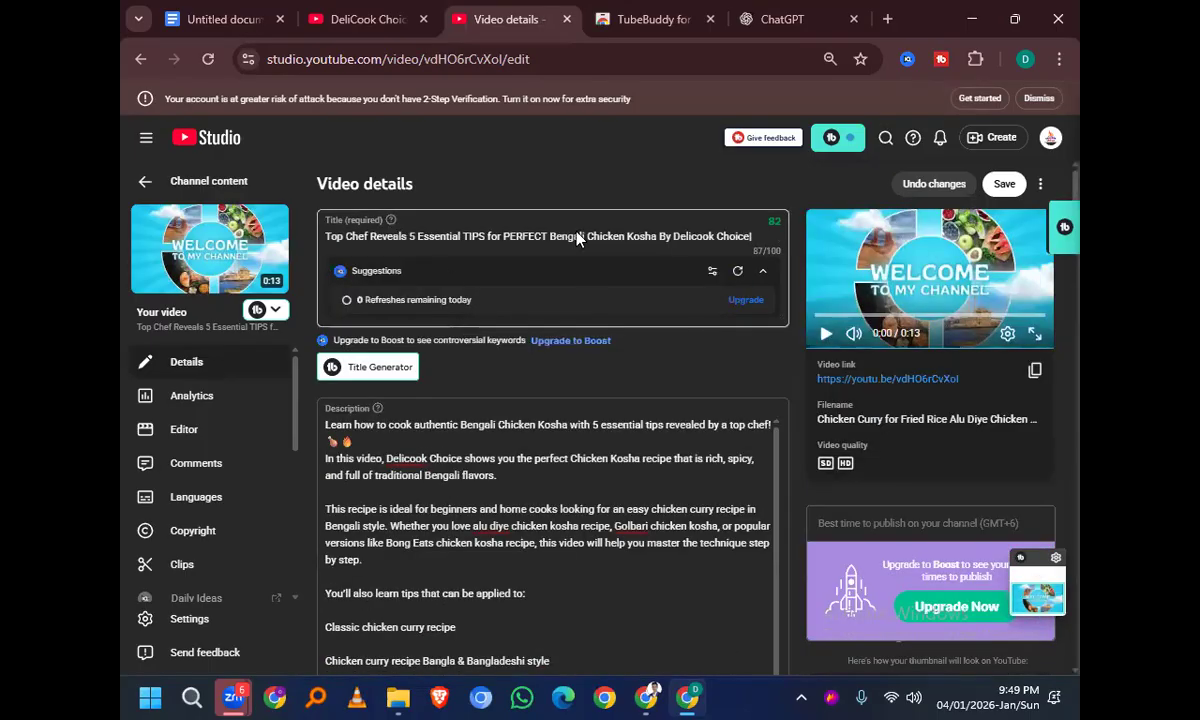
scroll(577, 237, "down", 15)
scroll(470, 436, "up", 6)
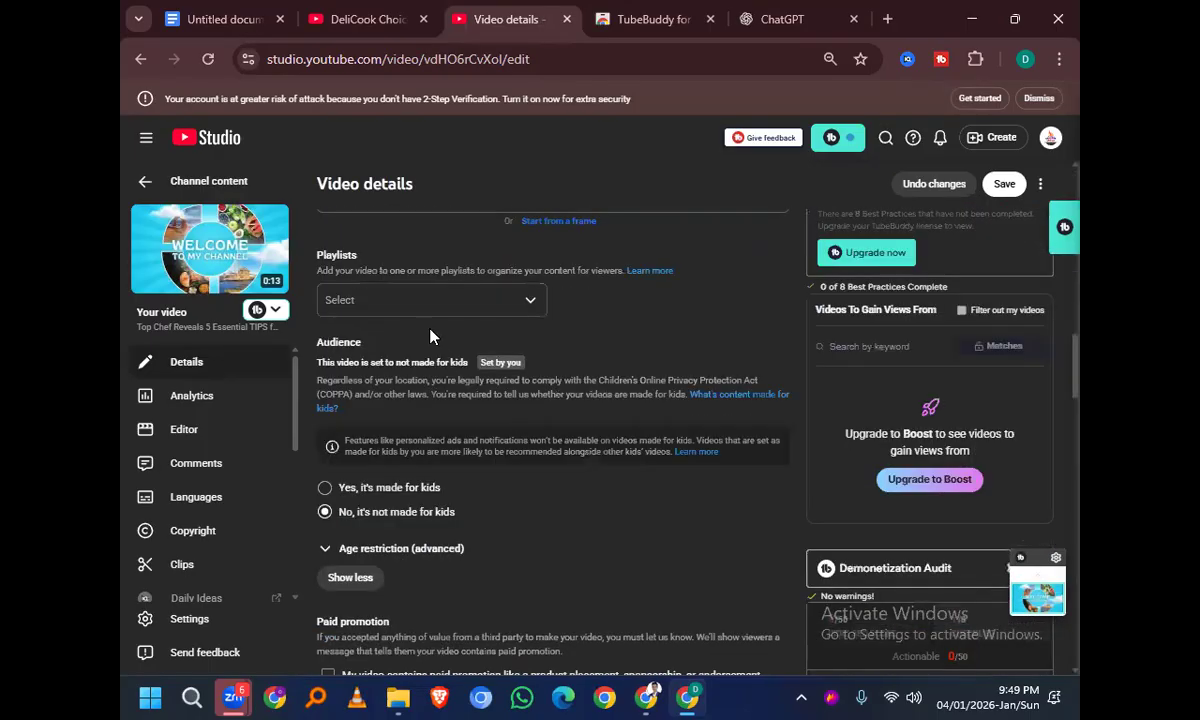
scroll(420, 410, "up", 3)
scroll(432, 428, "down", 12)
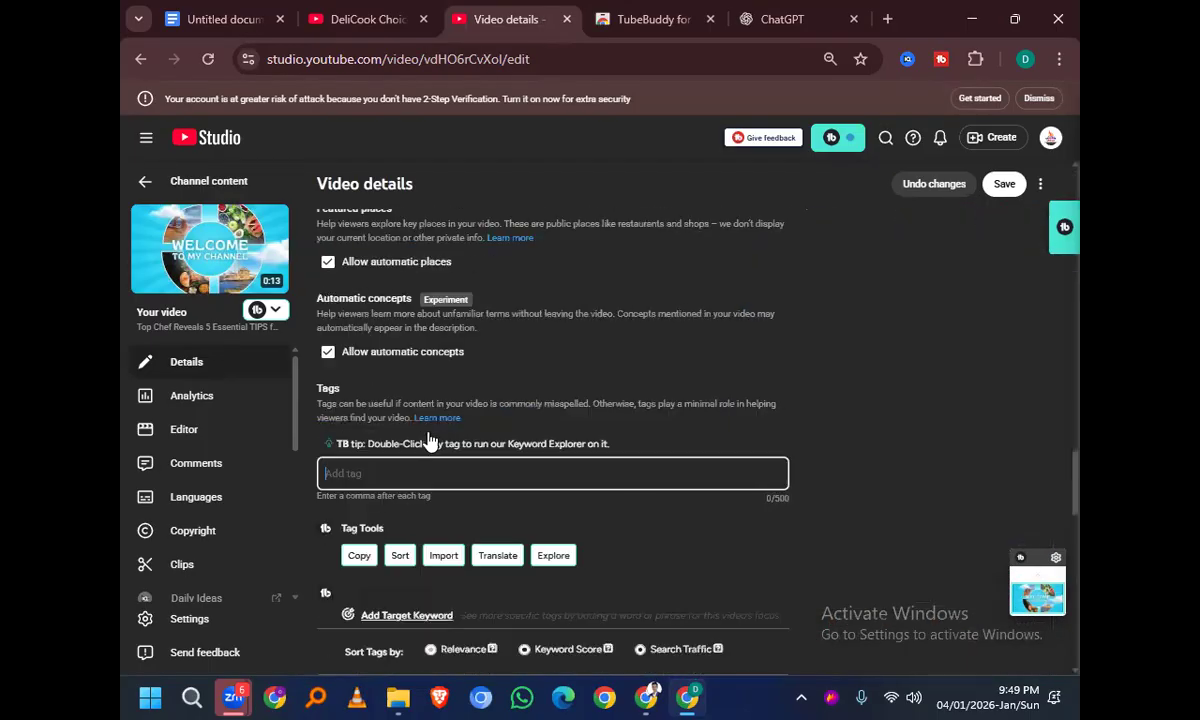
Paste the video title, 'By Delicook Choice', the chicken kala bhuna line and the Bangladeshi-style phrase as tags.
key("super+v")
scroll(455, 329, "down", 4)
scroll(458, 366, "down", 2)
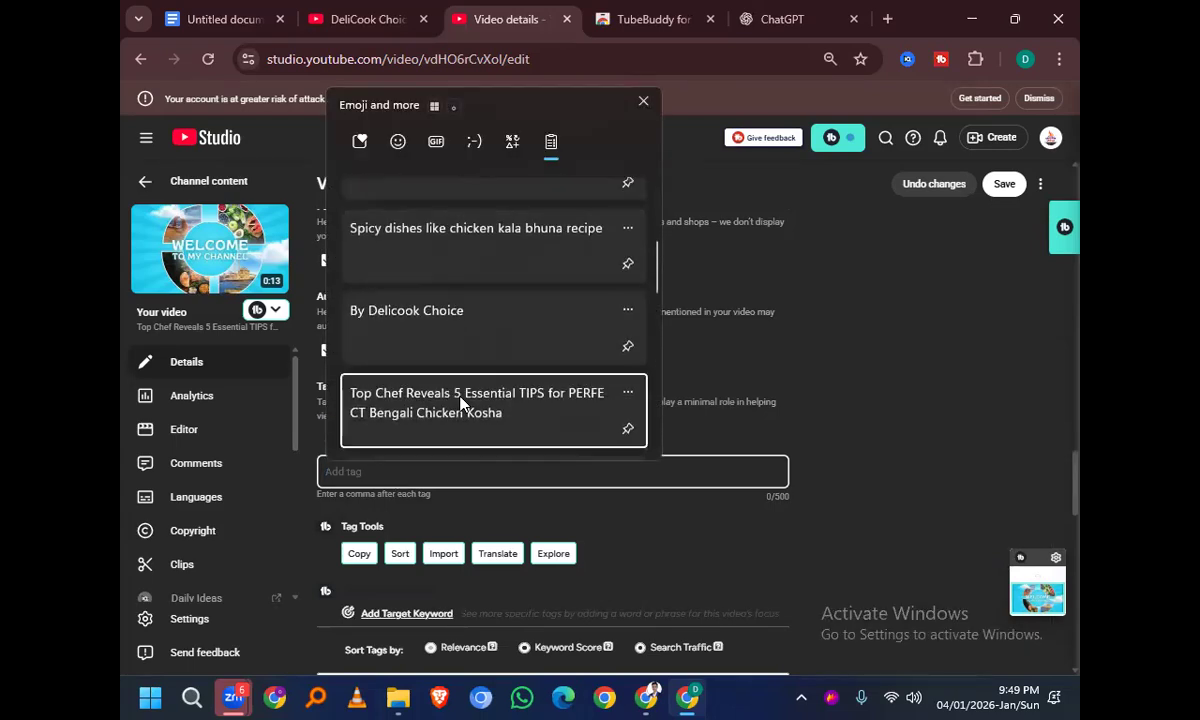
left_click(461, 402)
key("super+v")
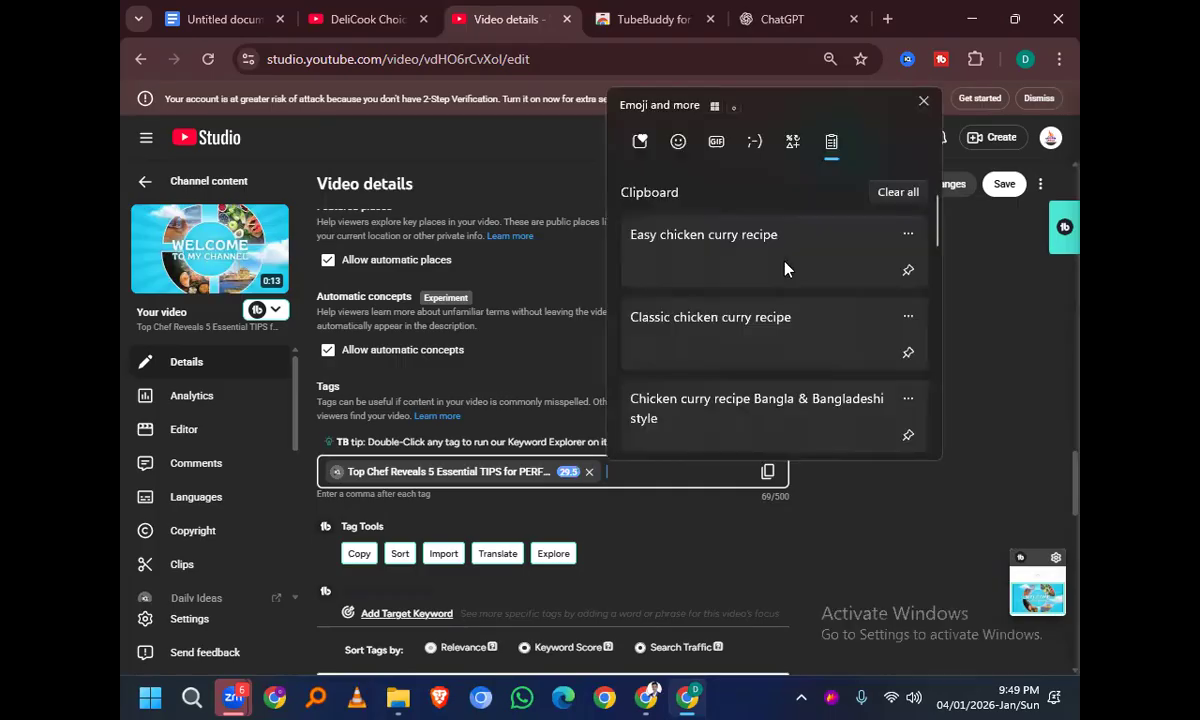
scroll(745, 380, "down", 4)
left_click(712, 292)
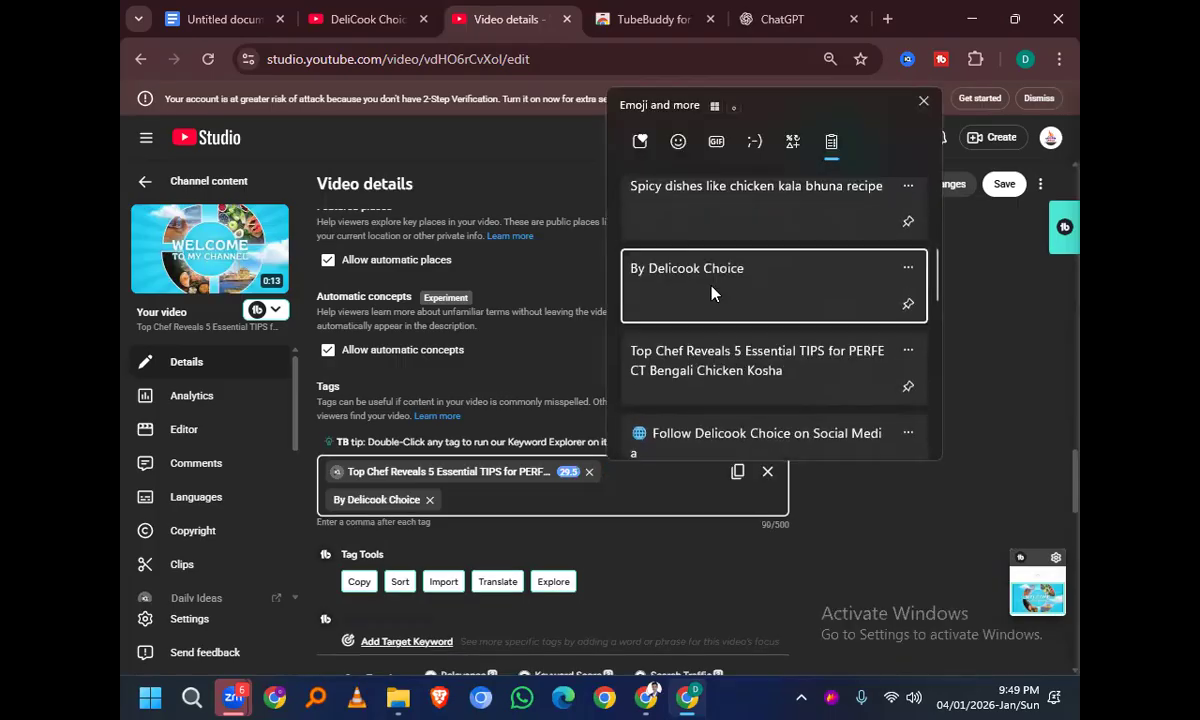
key("super+v")
scroll(562, 345, "down", 5)
left_click(567, 278)
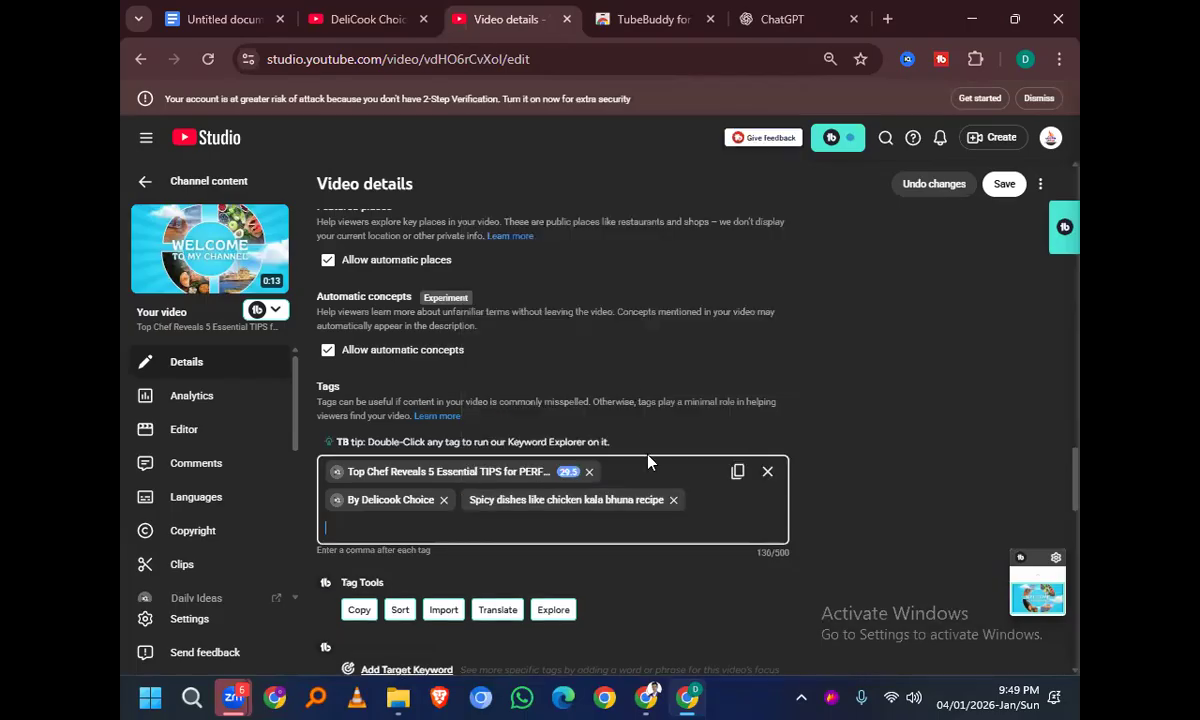
key("super+v")
scroll(527, 387, "down", 3)
scroll(527, 387, "down", 1)
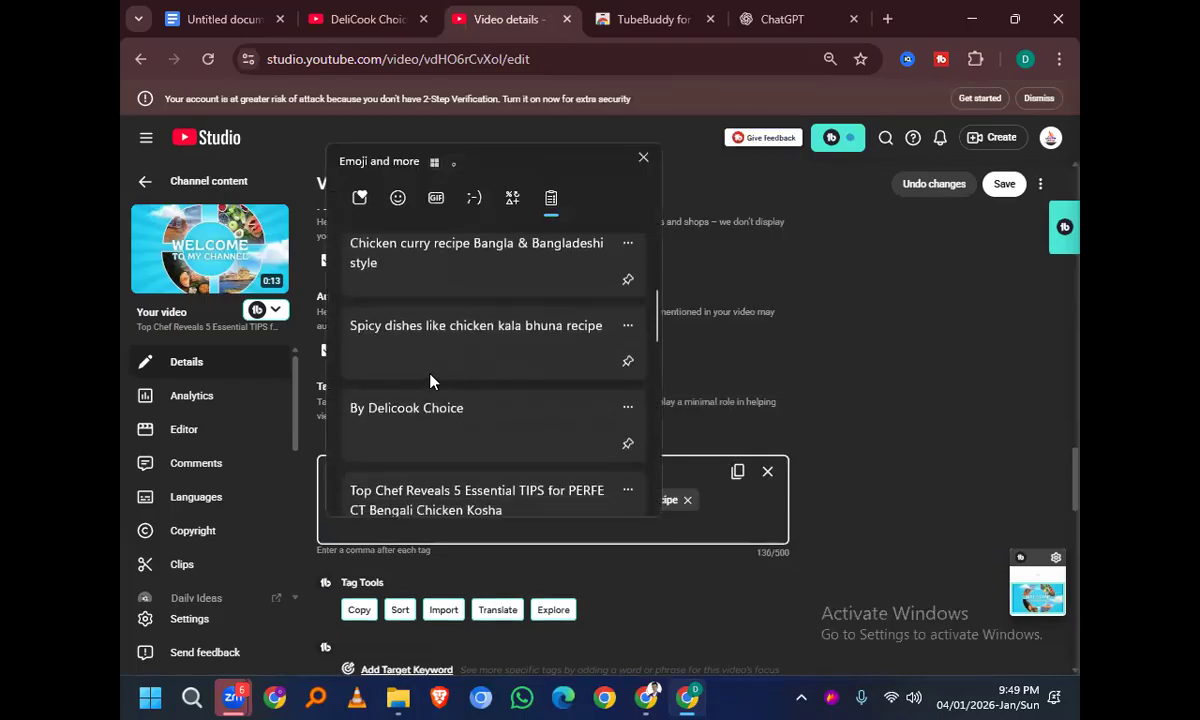
left_click(436, 264)
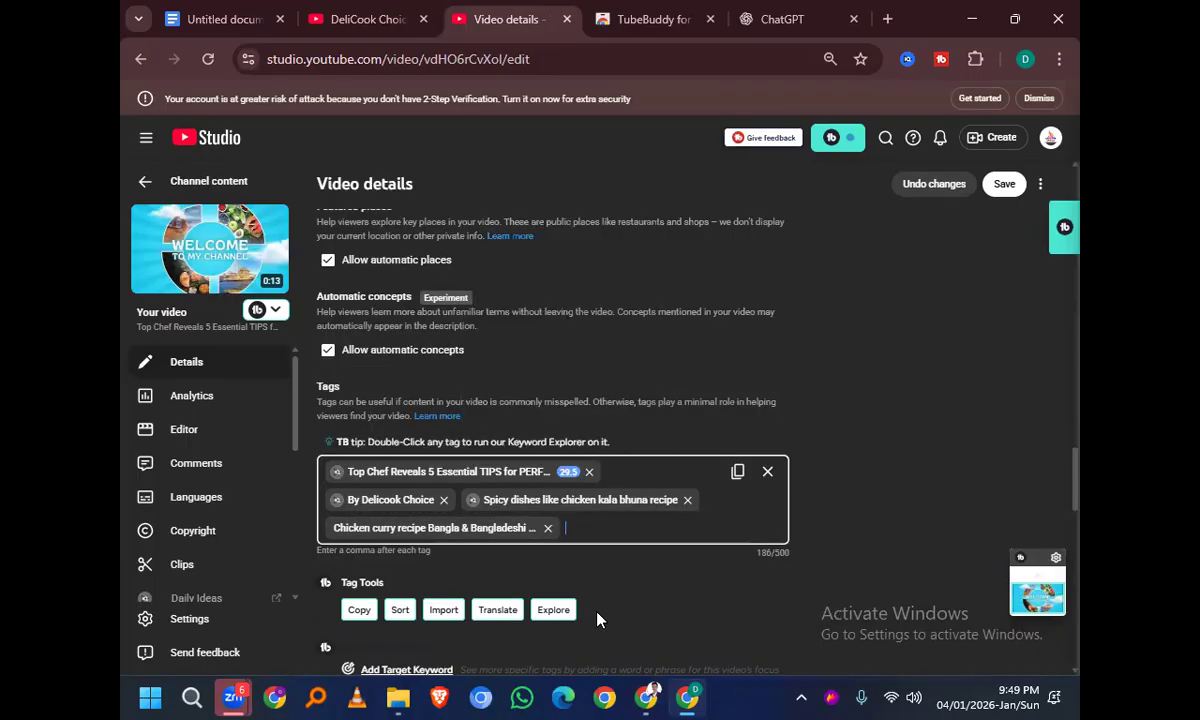
Add 'Classic chicken curry recipe' and 'Easy chicken curry recipe' as tags from clipboard history.
key("super+v")
scroll(674, 432, "down", 4)
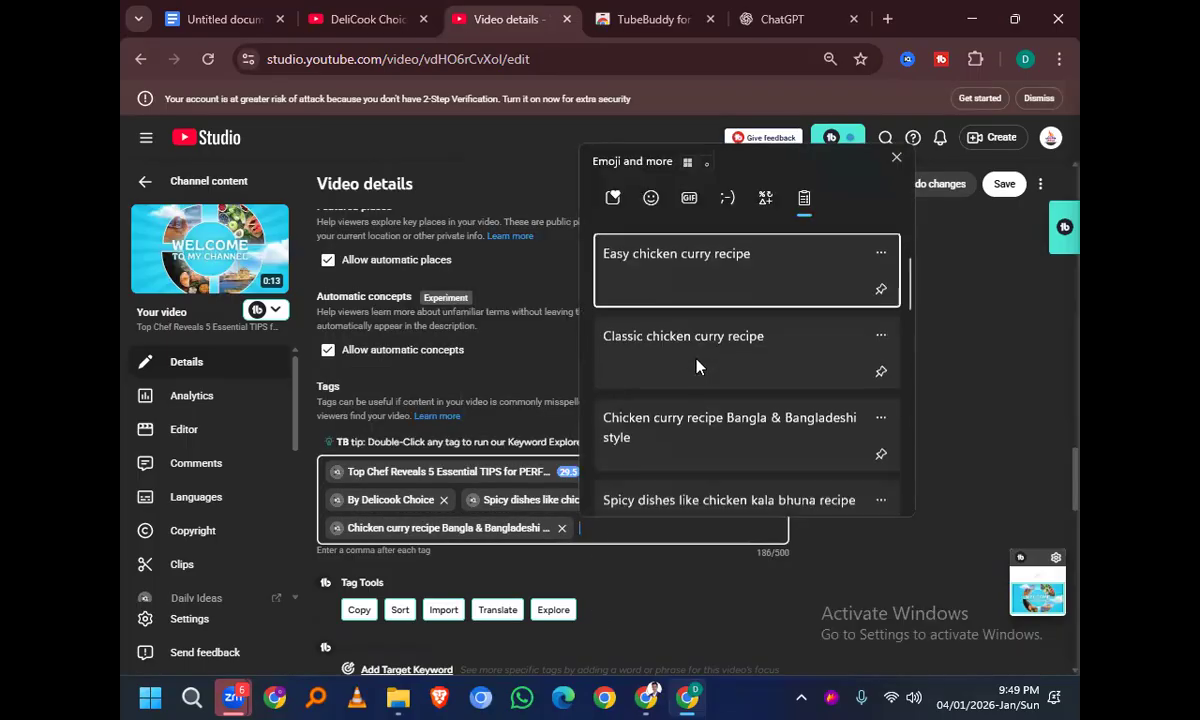
scroll(674, 432, "up", 2)
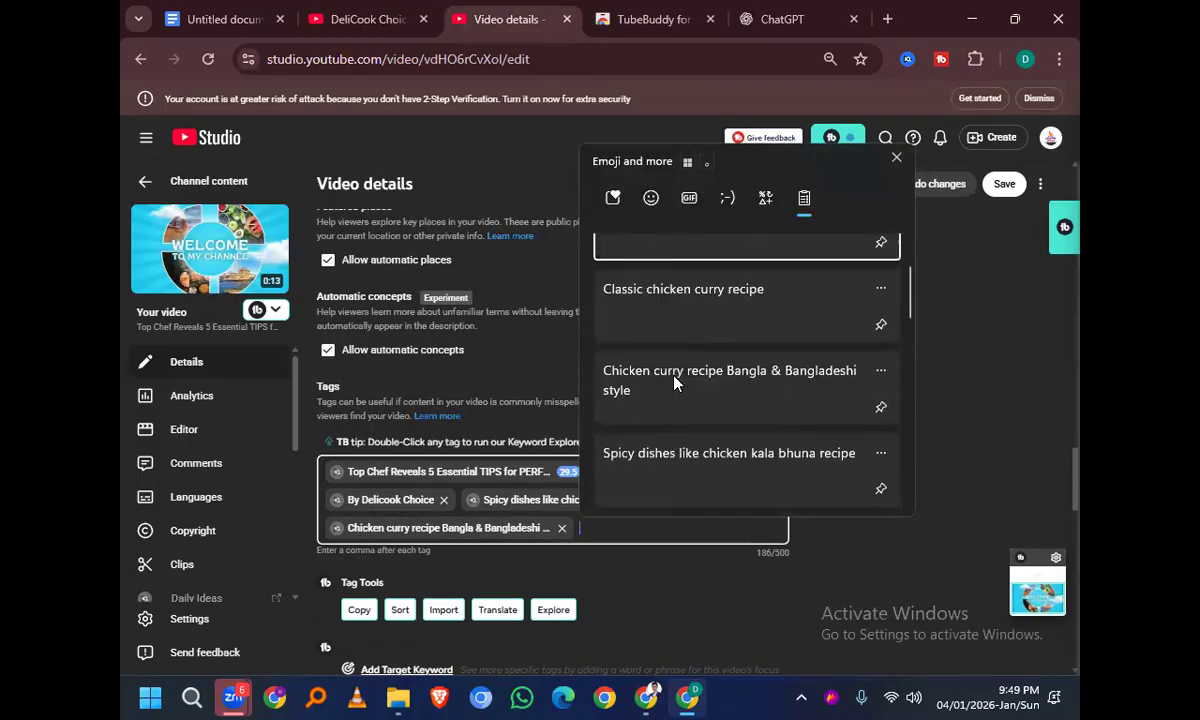
scroll(676, 348, "down", 3)
scroll(676, 412, "up", 2)
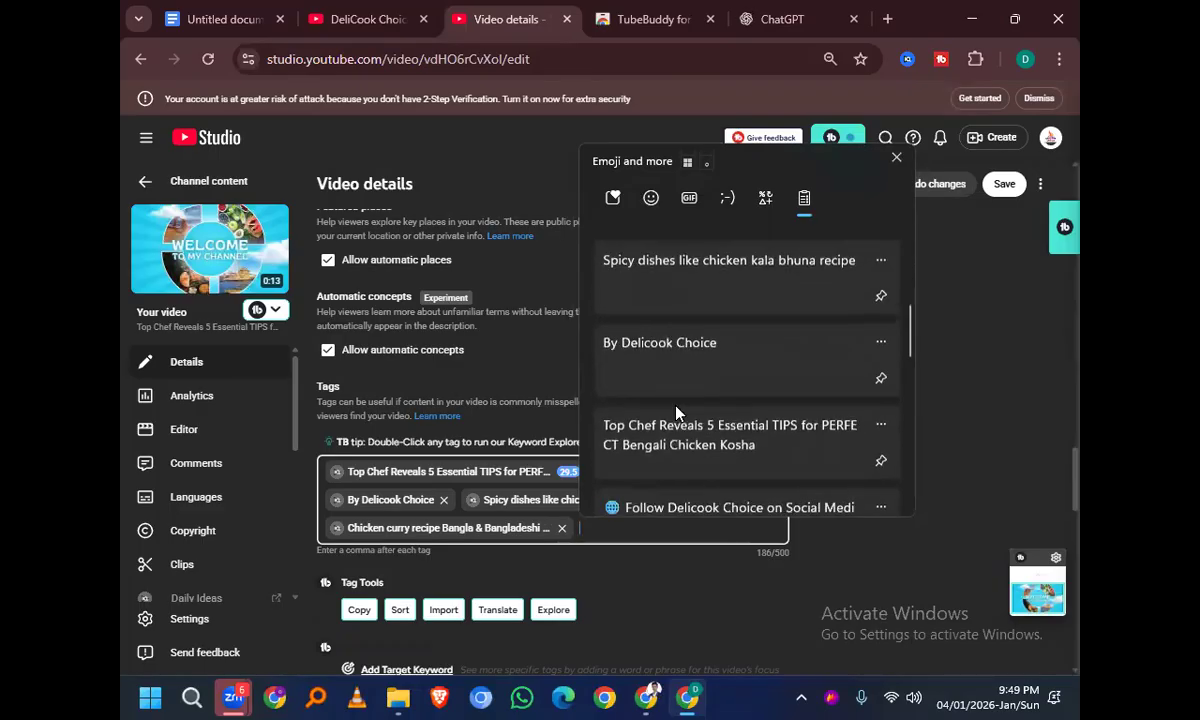
scroll(676, 412, "up", 1)
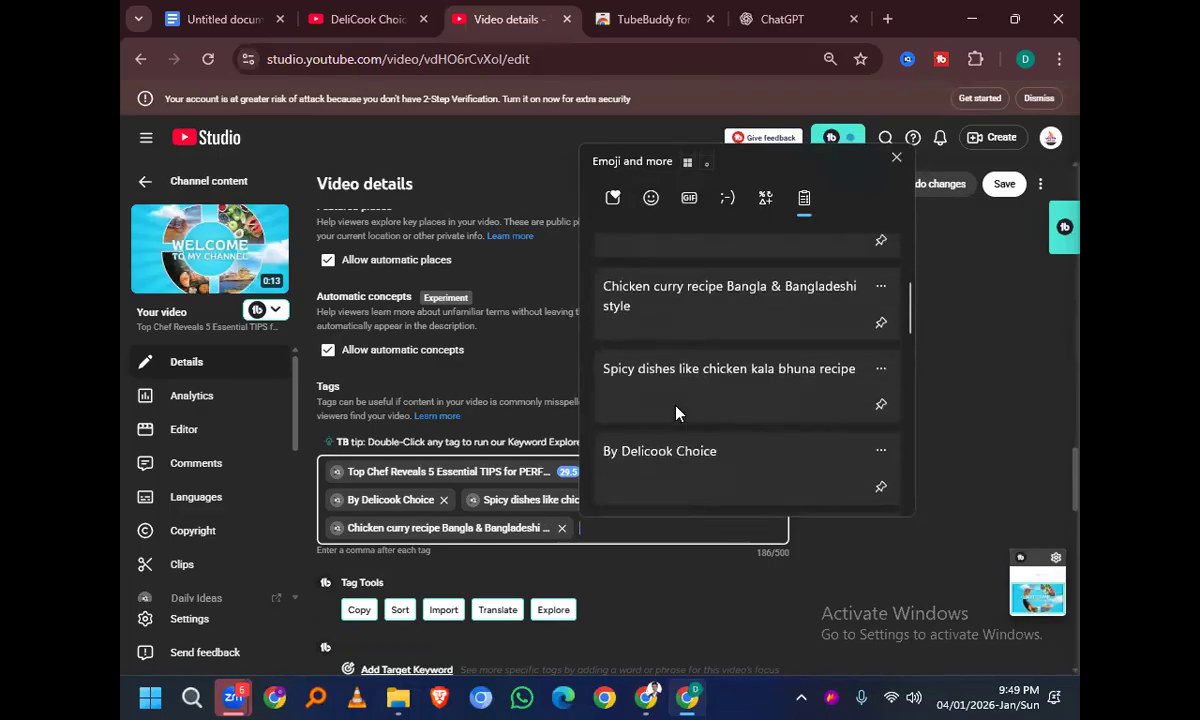
scroll(677, 400, "up", 1)
left_click(683, 369)
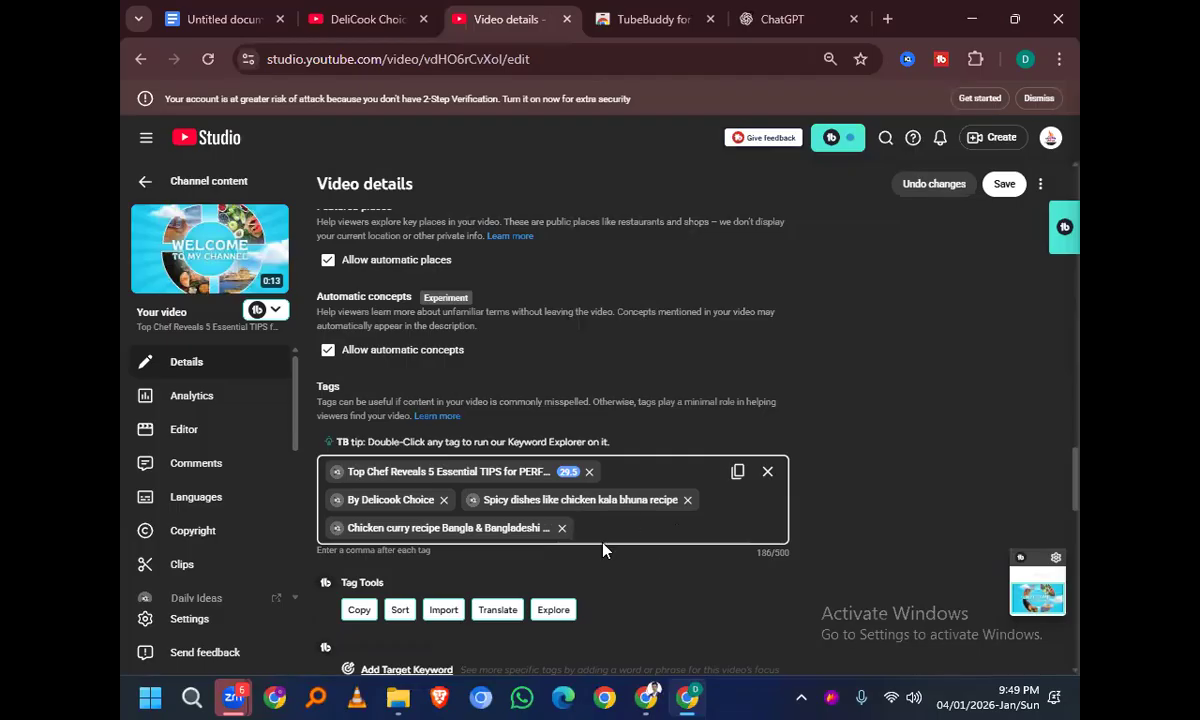
key("super+v")
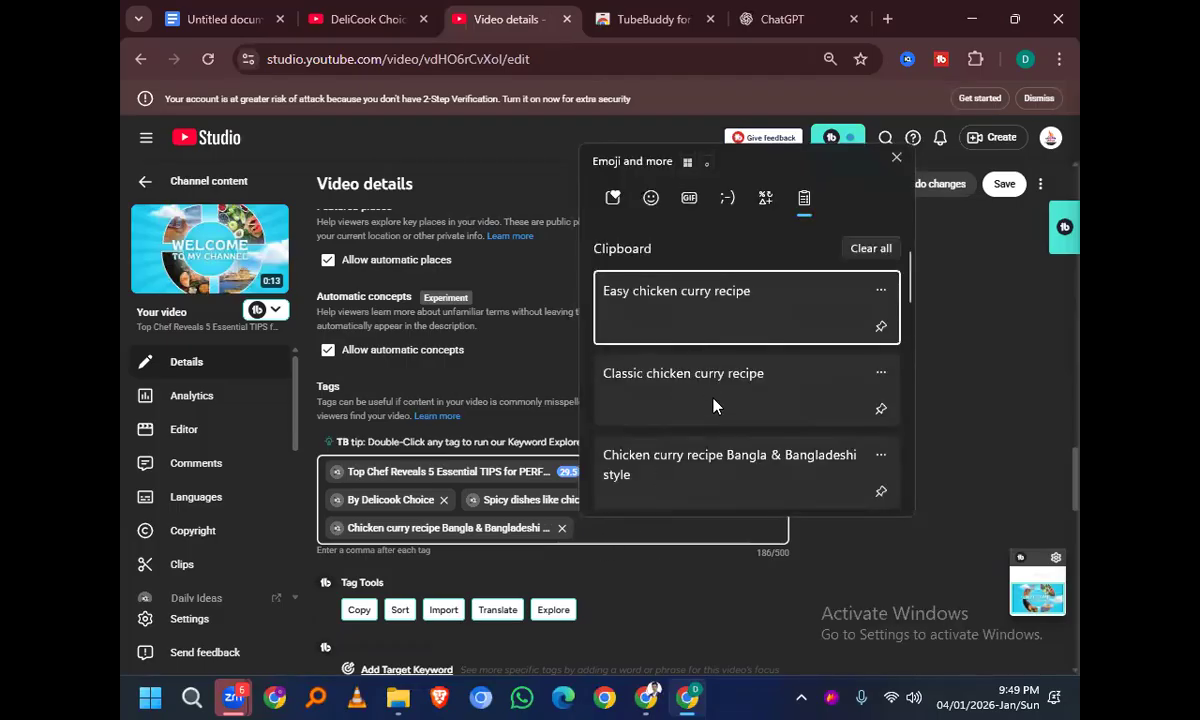
left_click(713, 400)
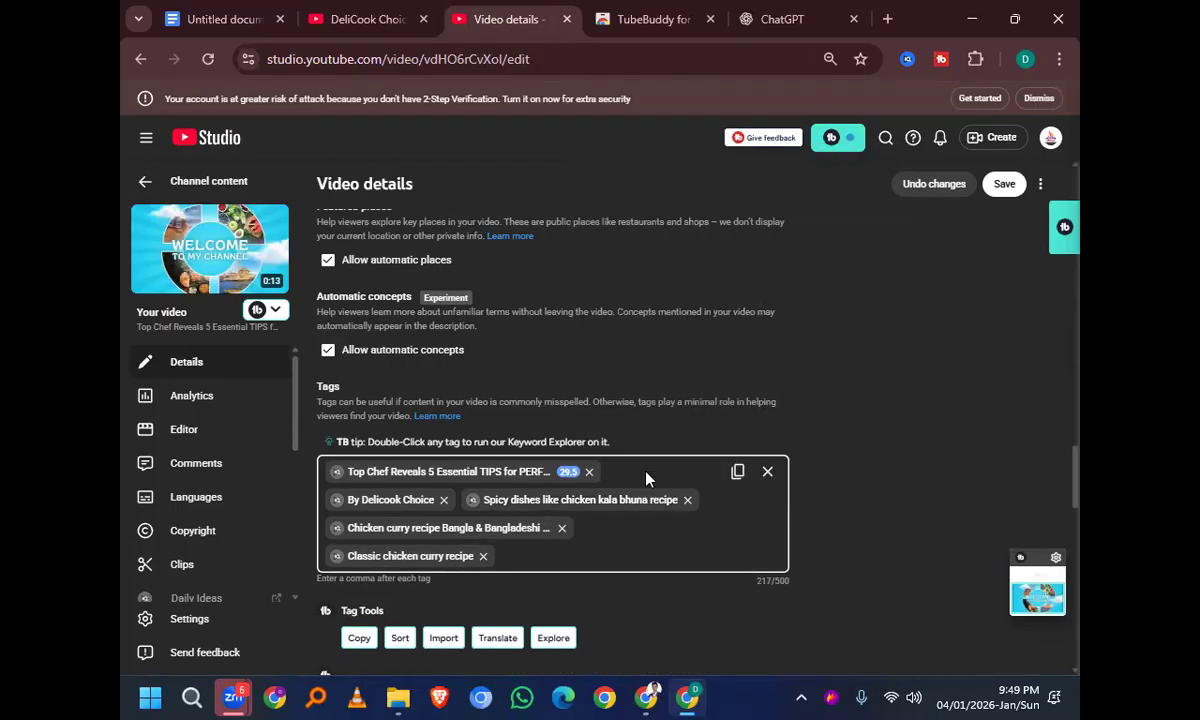
key("super+v")
left_click(613, 327)
scroll(884, 455, "up", 10)
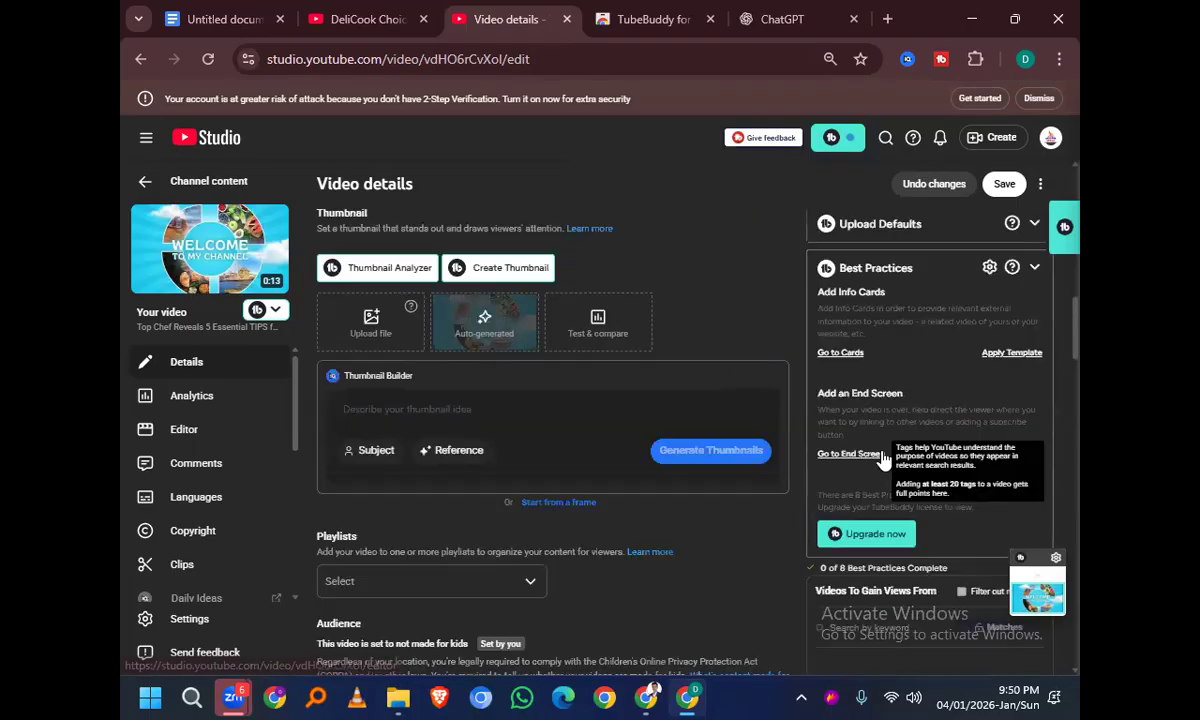
scroll(870, 490, "down", 4)
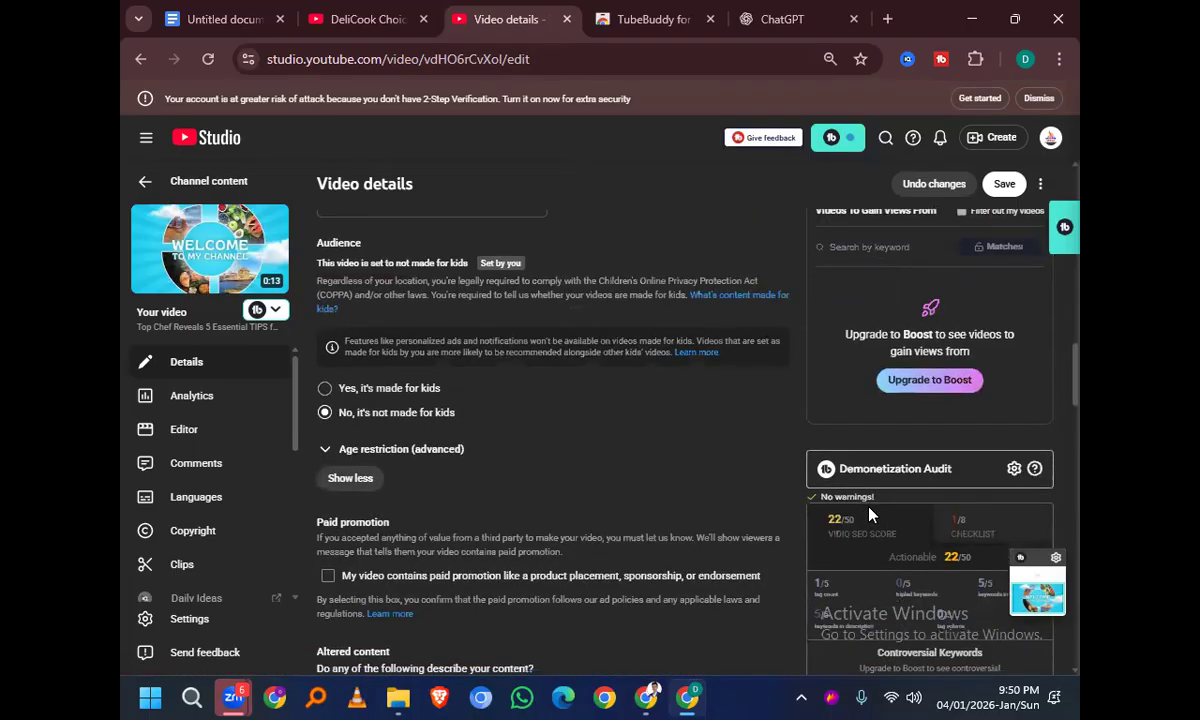
scroll(864, 500, "down", 1)
scroll(864, 447, "down", 10)
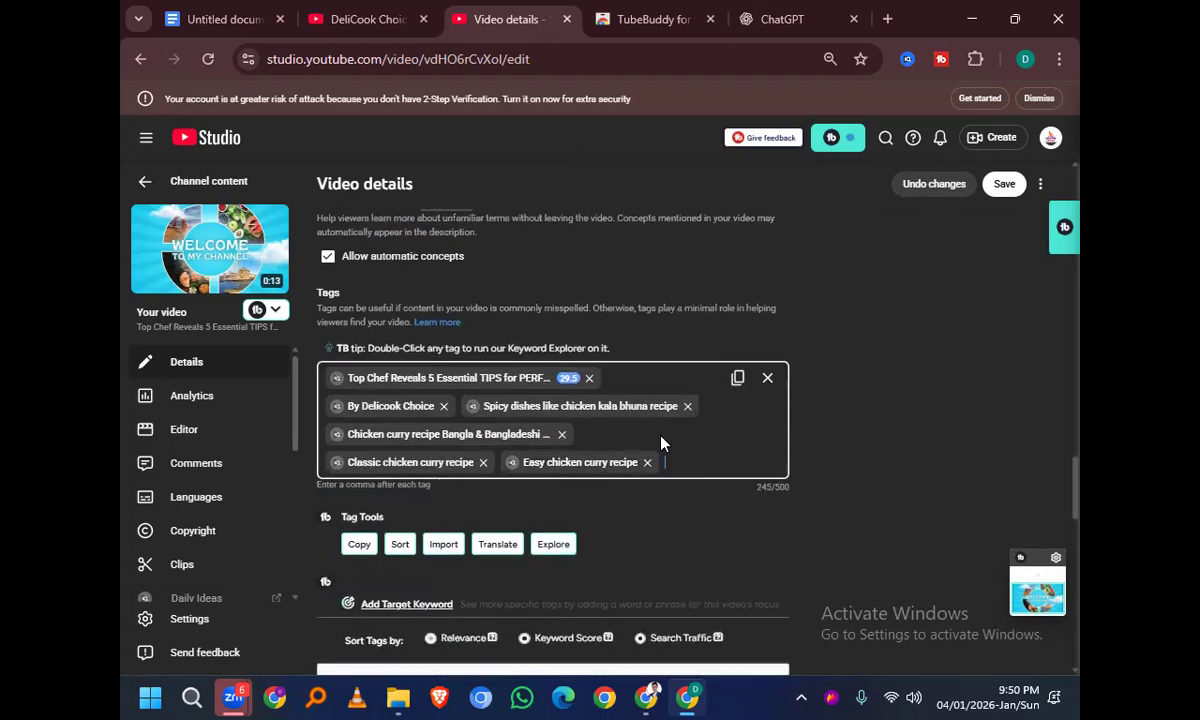
scroll(662, 442, "down", 4)
scroll(425, 430, "up", 1)
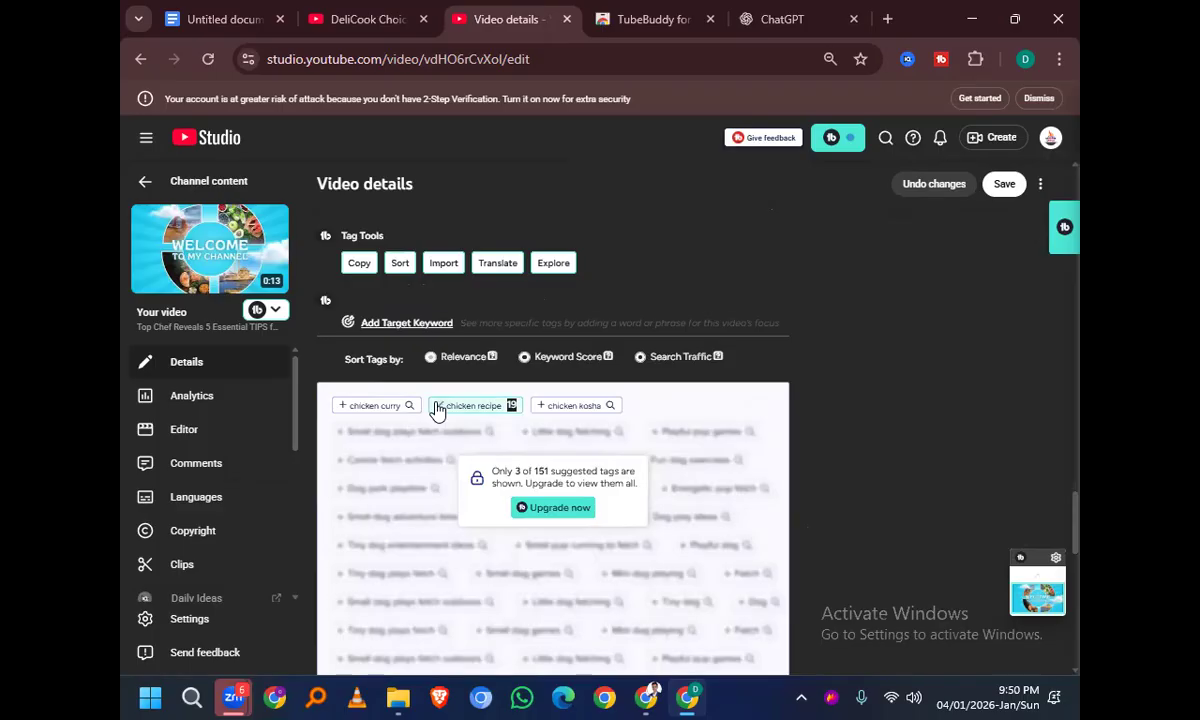
Add TubeBuddy's suggested tags chicken recipe, chicken kosha and chicken curry, reaching 294/500 characters.
left_click(437, 406)
left_click(542, 458)
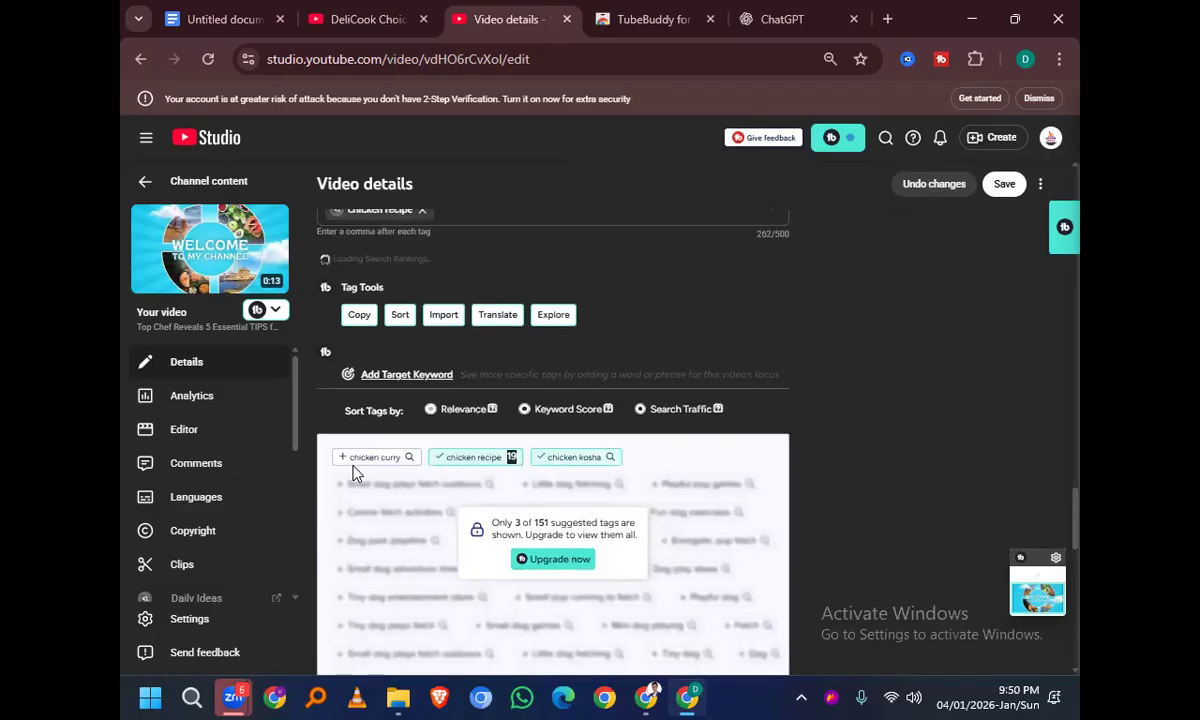
left_click(341, 459)
scroll(843, 290, "up", 10)
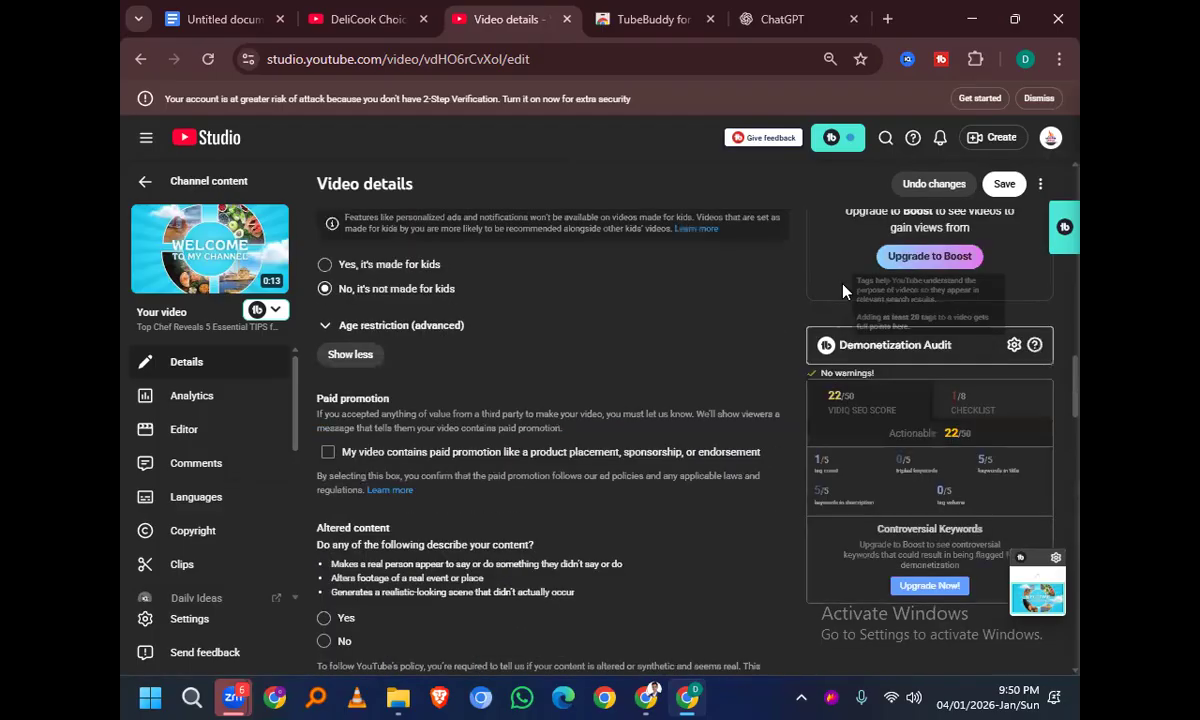
scroll(780, 315, "down", 1)
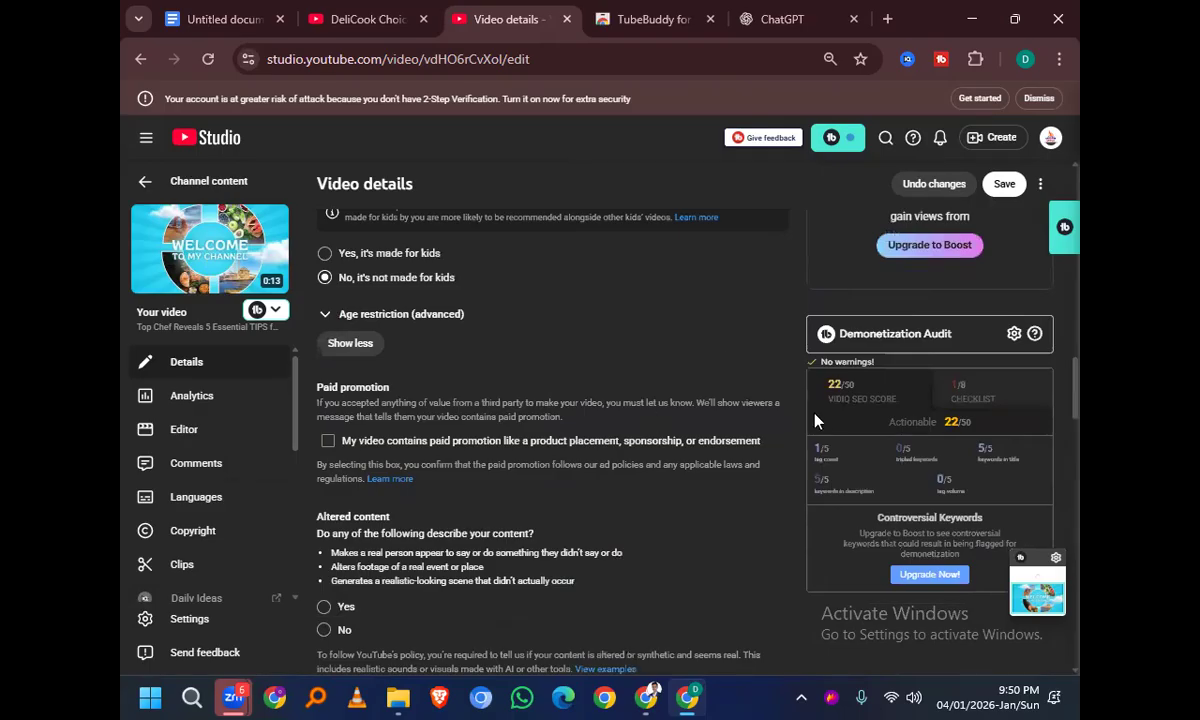
scroll(818, 416, "down", 2)
scroll(822, 400, "up", 2)
scroll(783, 408, "down", 1)
scroll(783, 408, "down", 10)
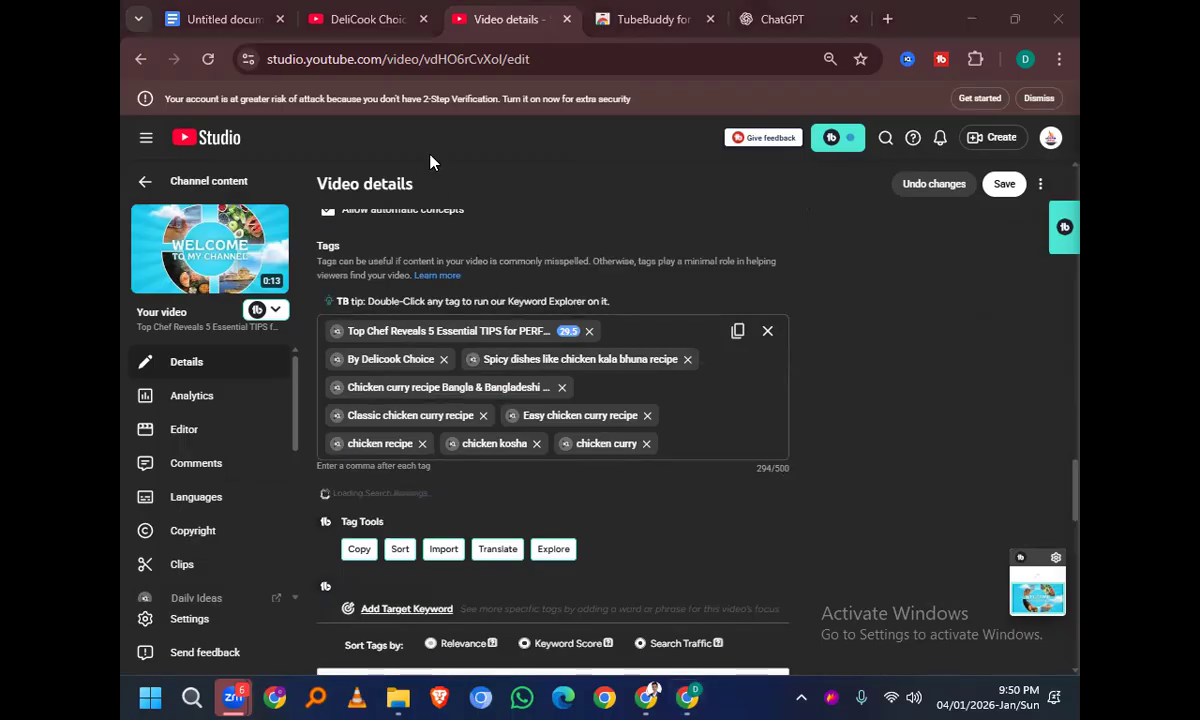
Take a screenshot framing the Tags box with its nine tags.
scroll(300, 420, "up", 1)
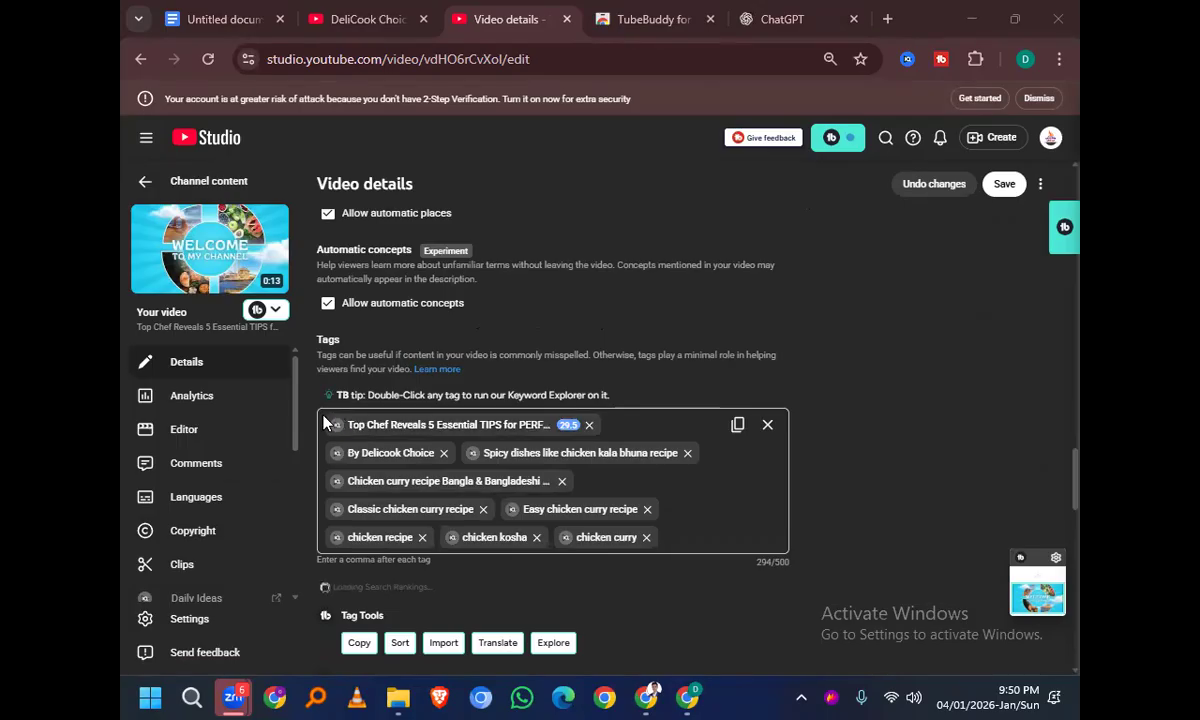
key("Print")
left_click_drag(264, 383, 742, 515)
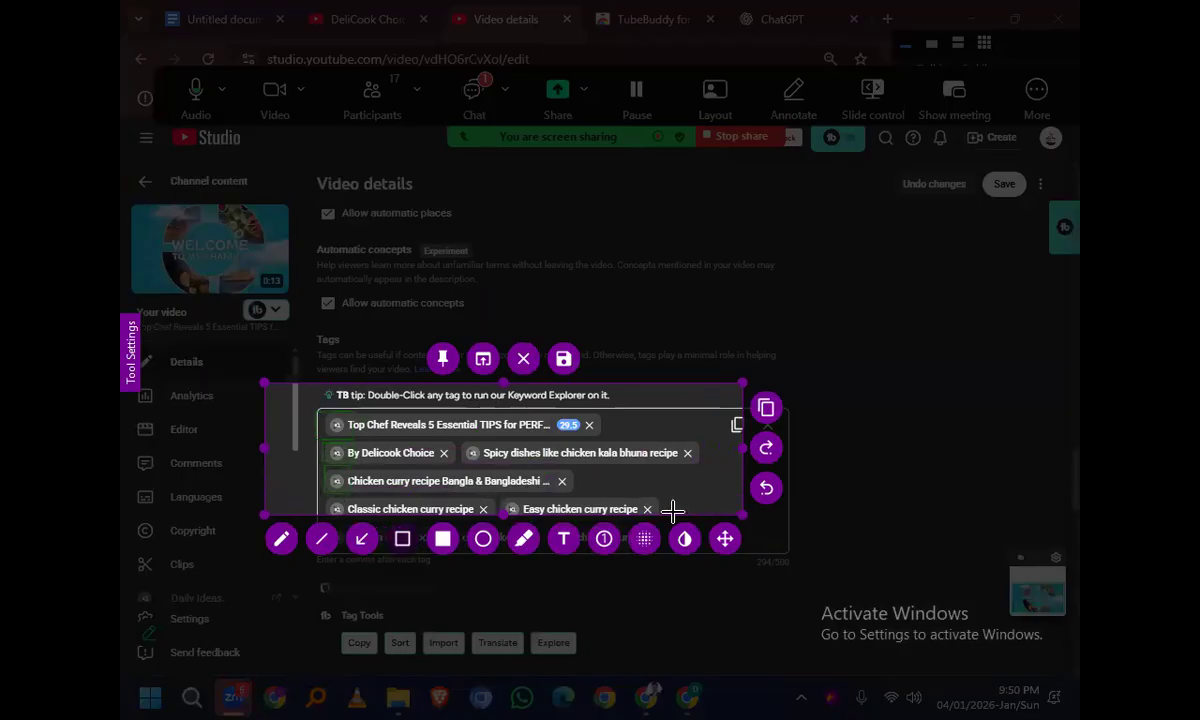
left_click(523, 358)
left_click(339, 456)
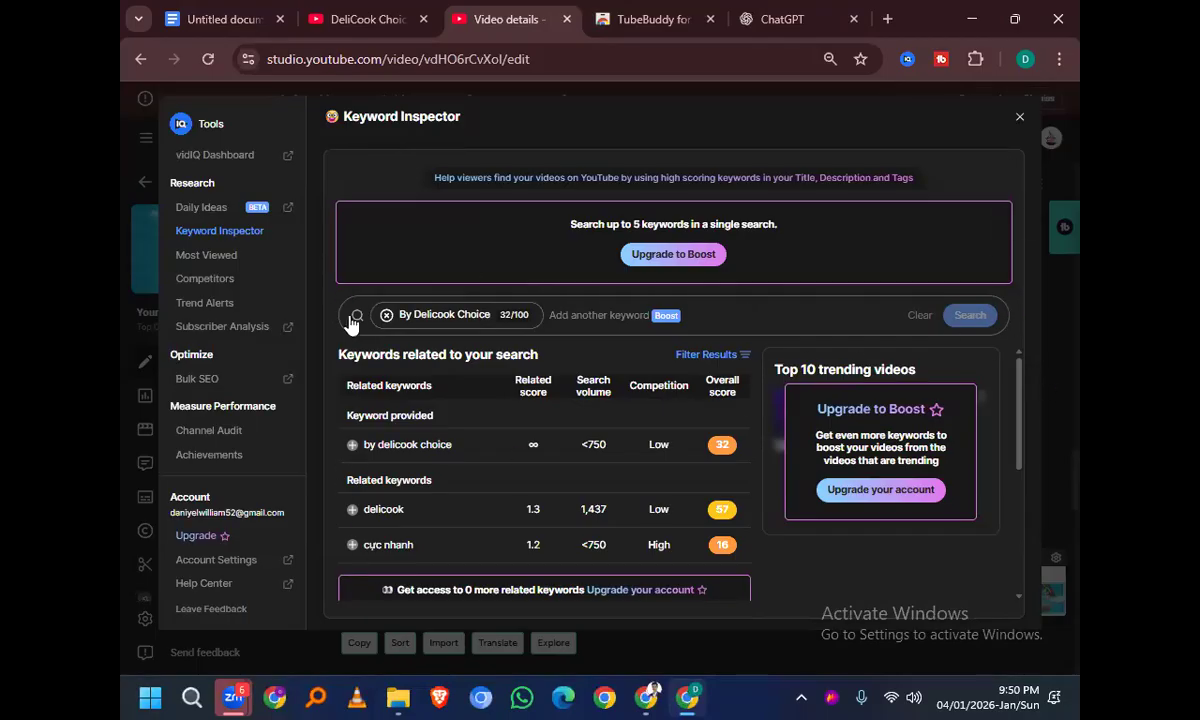
key("Escape")
double_click(474, 457)
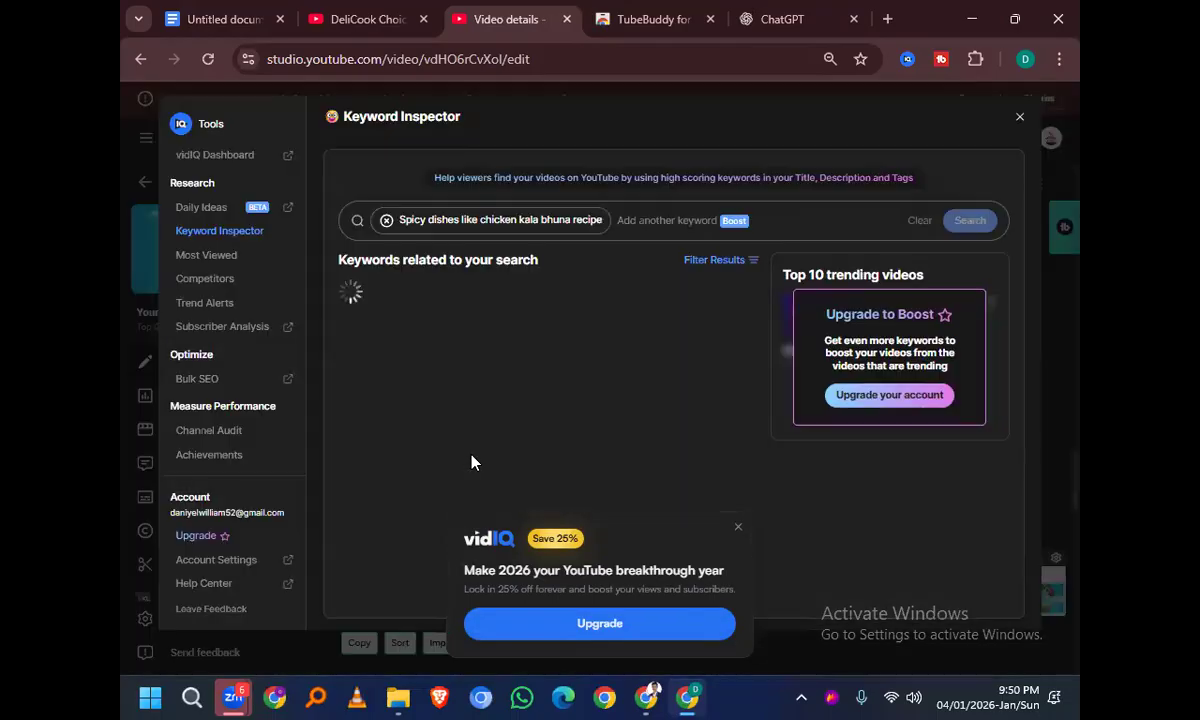
left_click(740, 530)
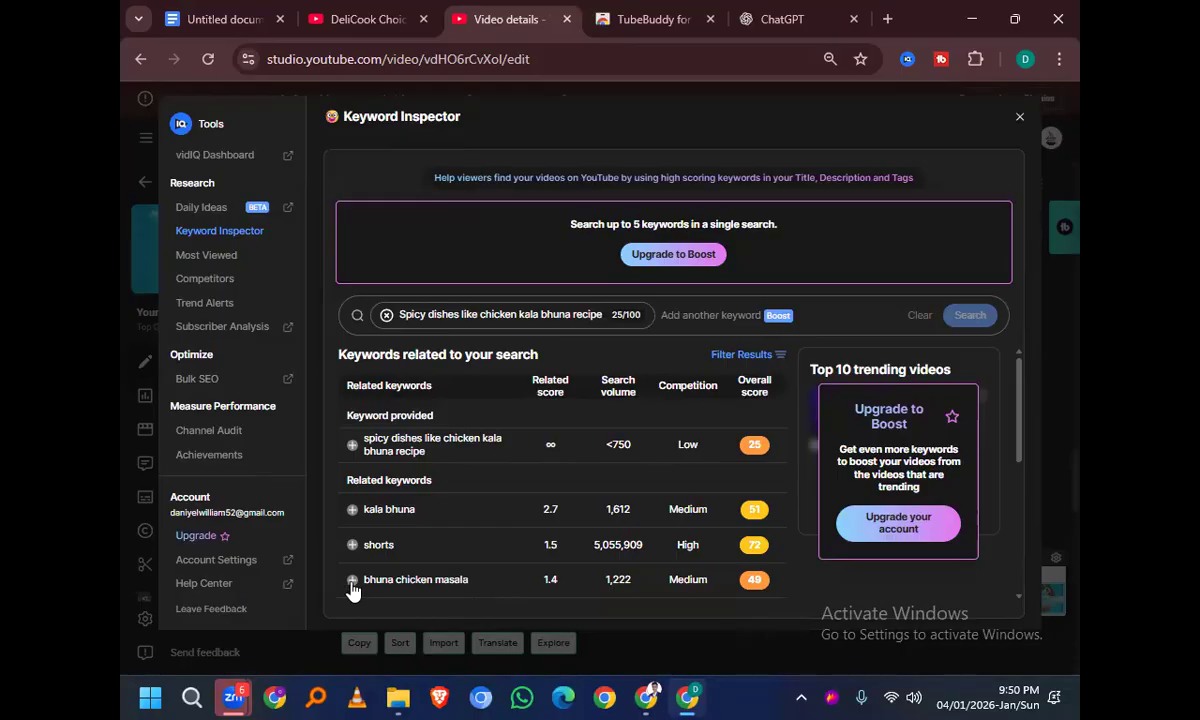
left_click(352, 582)
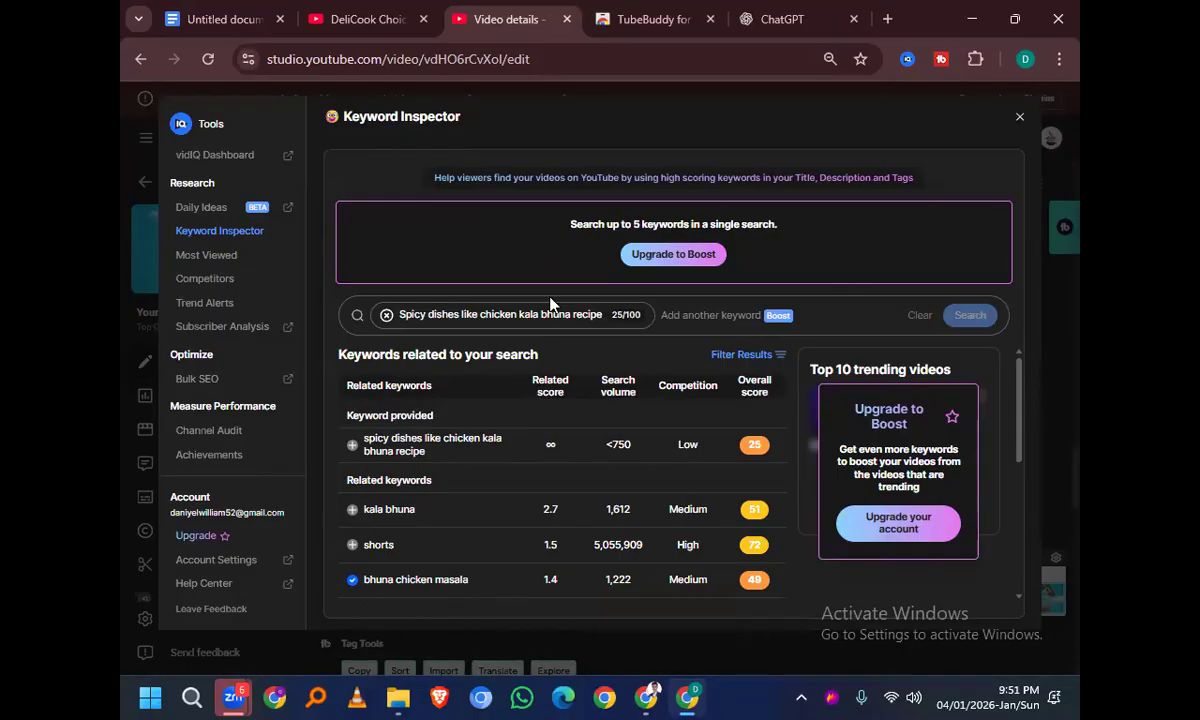
left_click(1040, 382)
scroll(880, 300, "down", 10)
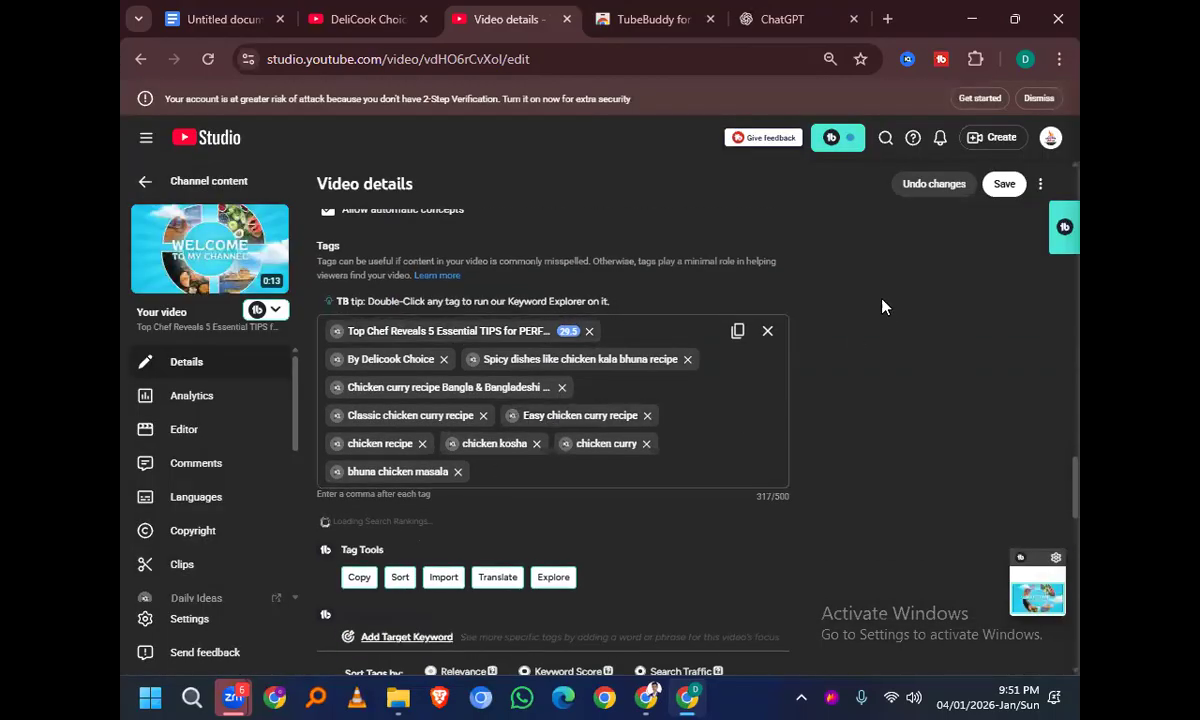
scroll(875, 290, "up", 3)
scroll(800, 360, "down", 4)
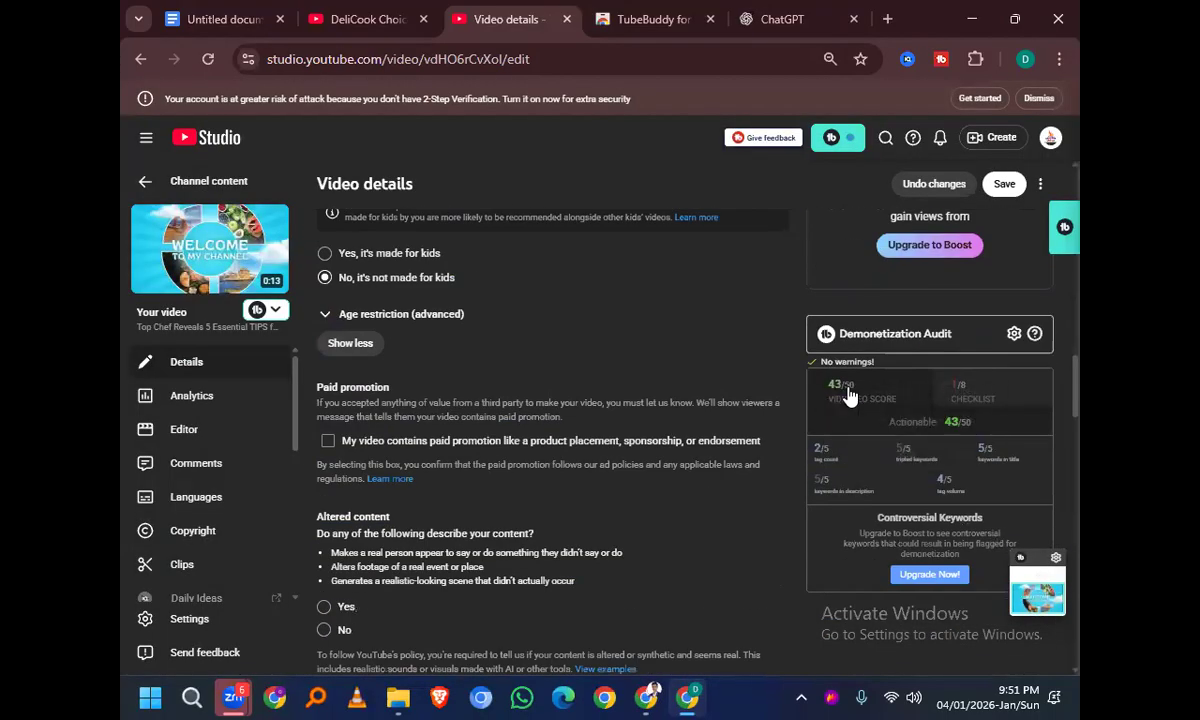
scroll(848, 395, "down", 1)
scroll(848, 395, "down", 10)
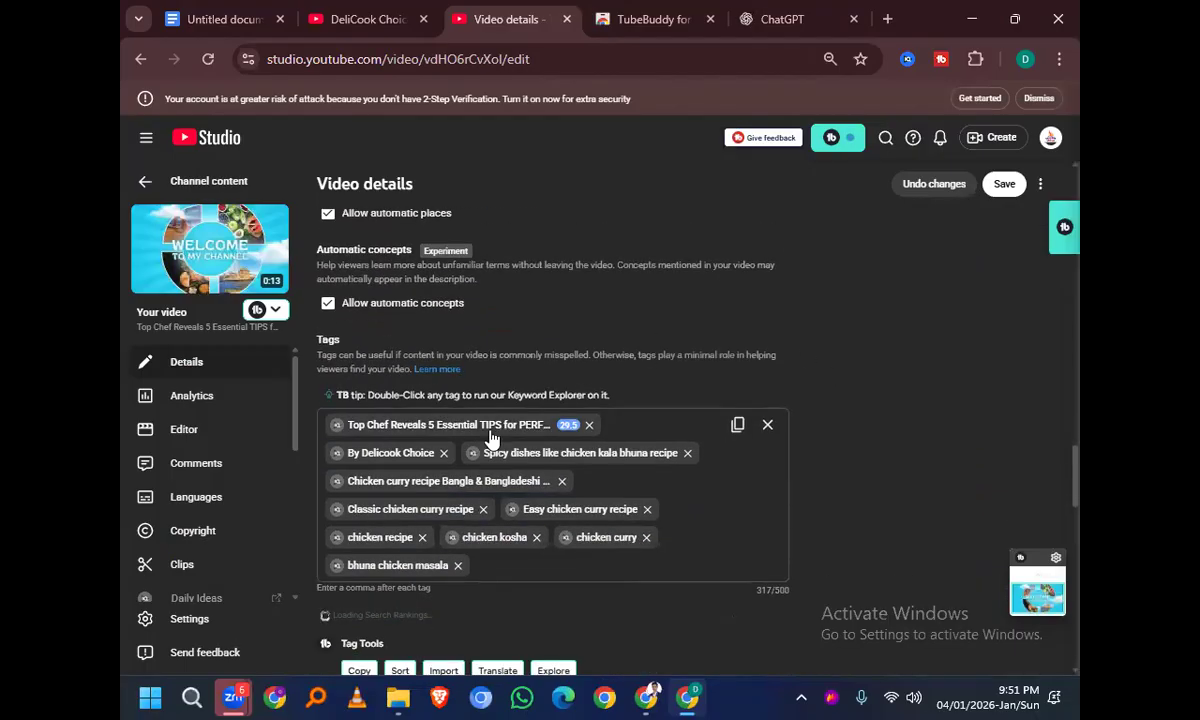
scroll(466, 380, "up", 1)
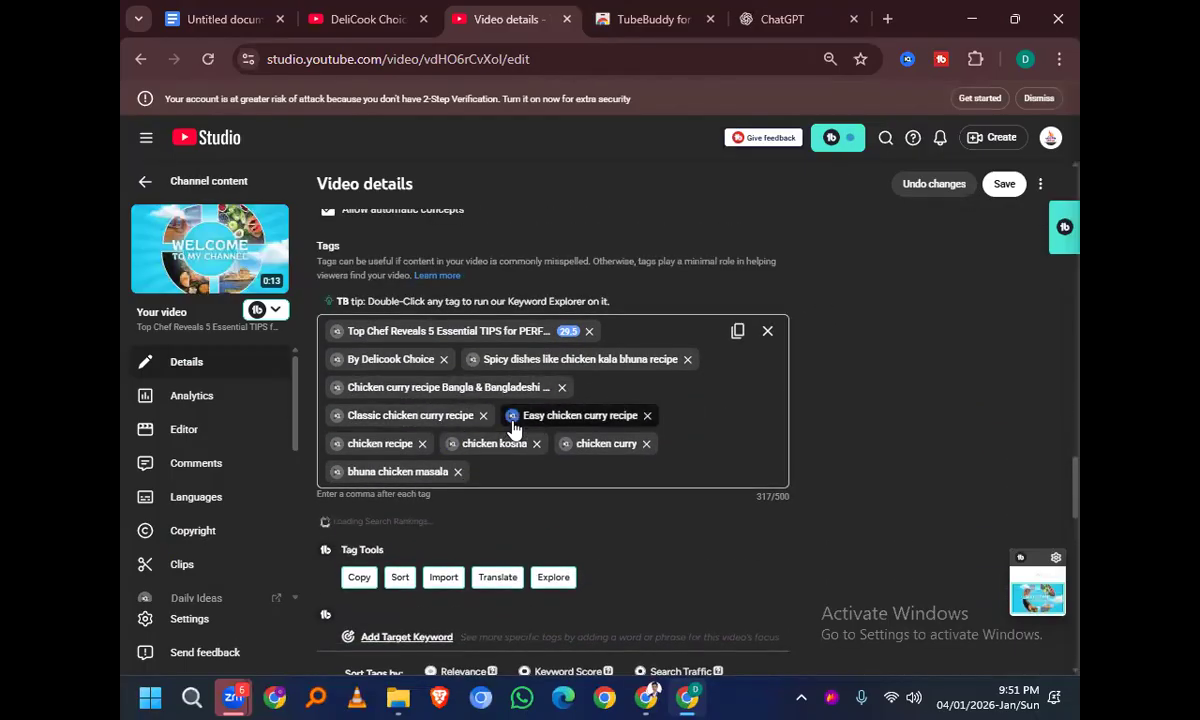
left_click(512, 418)
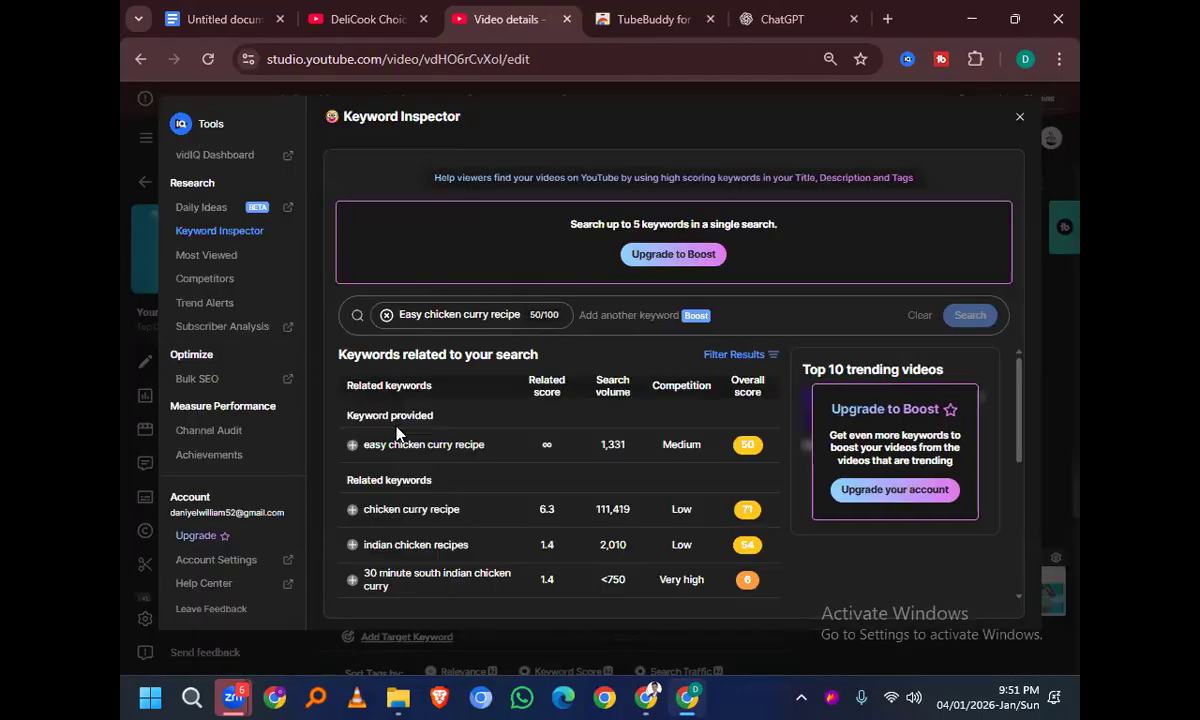
left_click(352, 581)
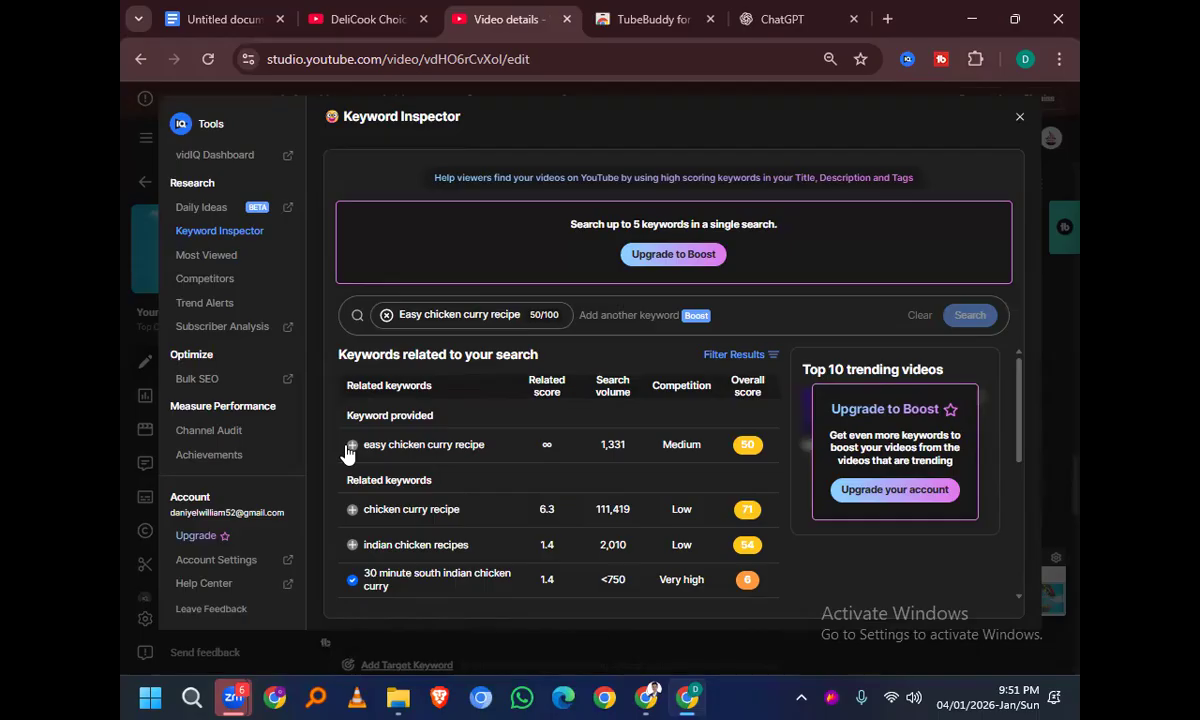
left_click(1058, 285)
scroll(843, 334, "up", 5)
scroll(840, 325, "up", 3)
scroll(780, 299, "down", 10)
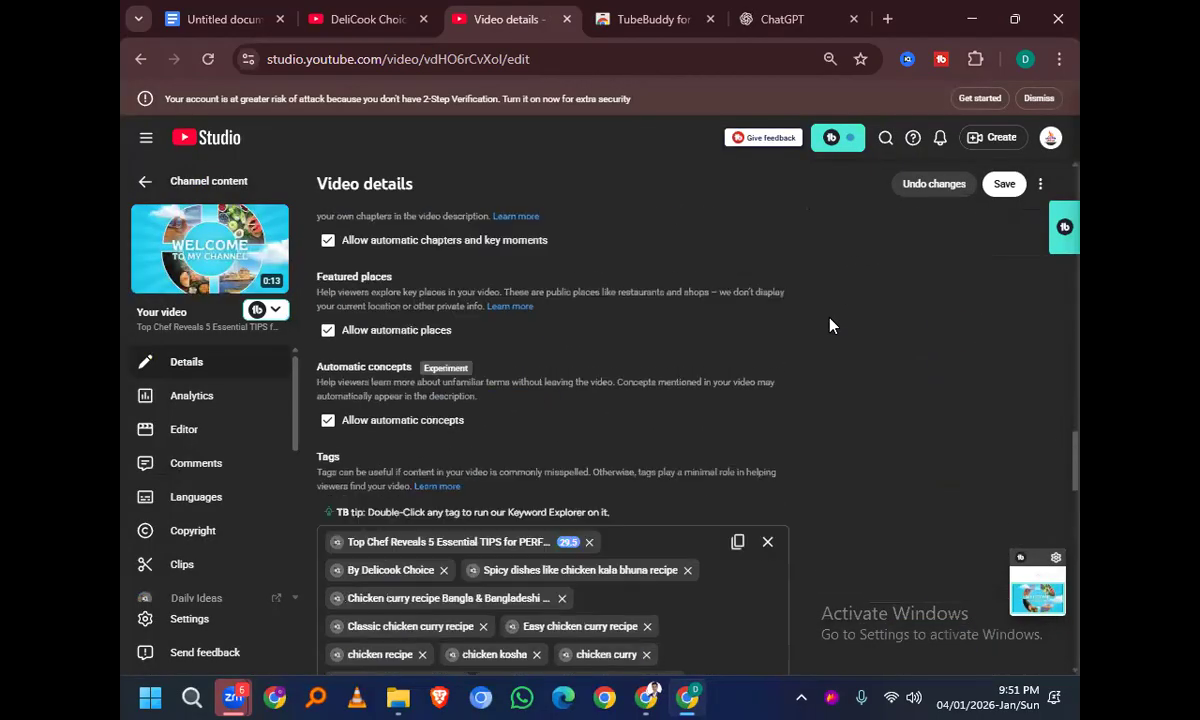
scroll(875, 300, "up", 8)
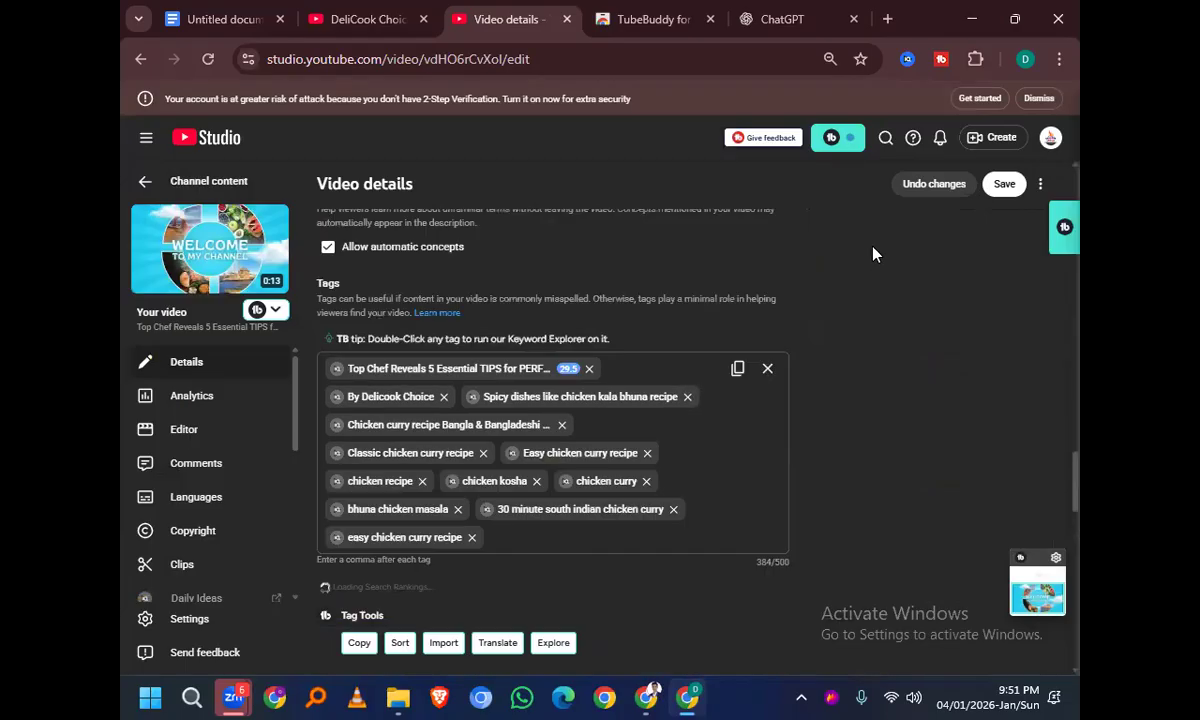
scroll(404, 555, "down", 9)
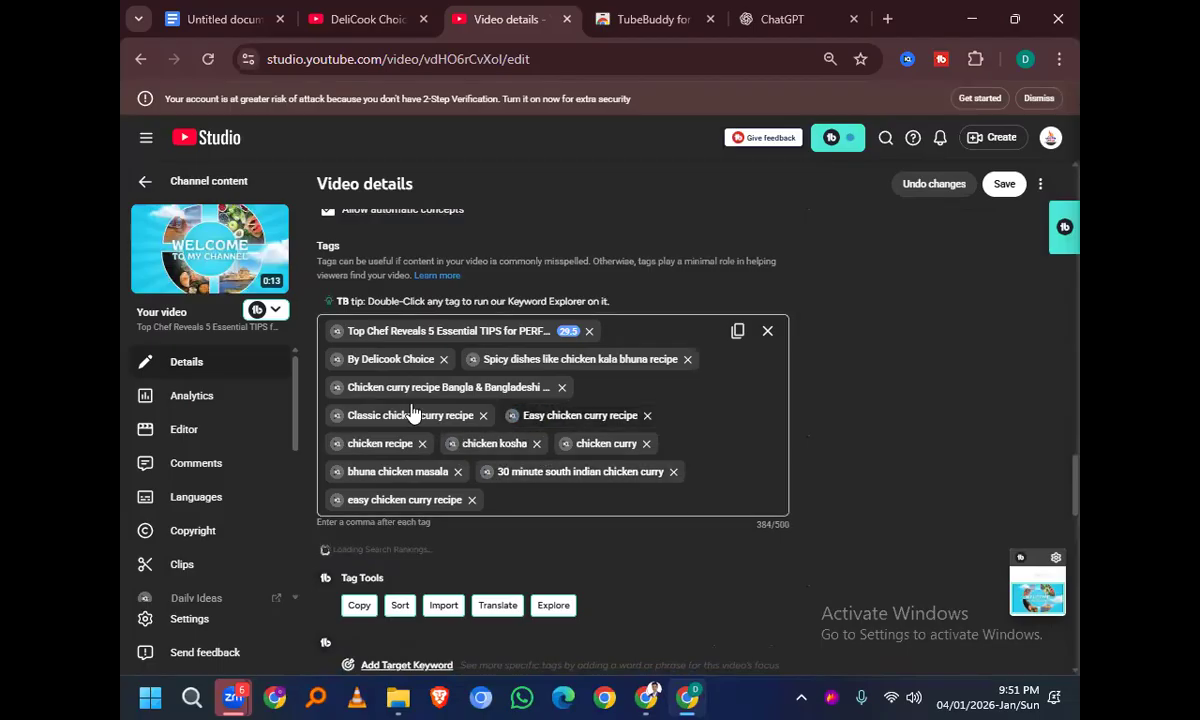
Inspect keyword stats in vidIQ and add 'chicken bhuna masala' and 'spice eats chicken recipes' as tags.
left_click(336, 390)
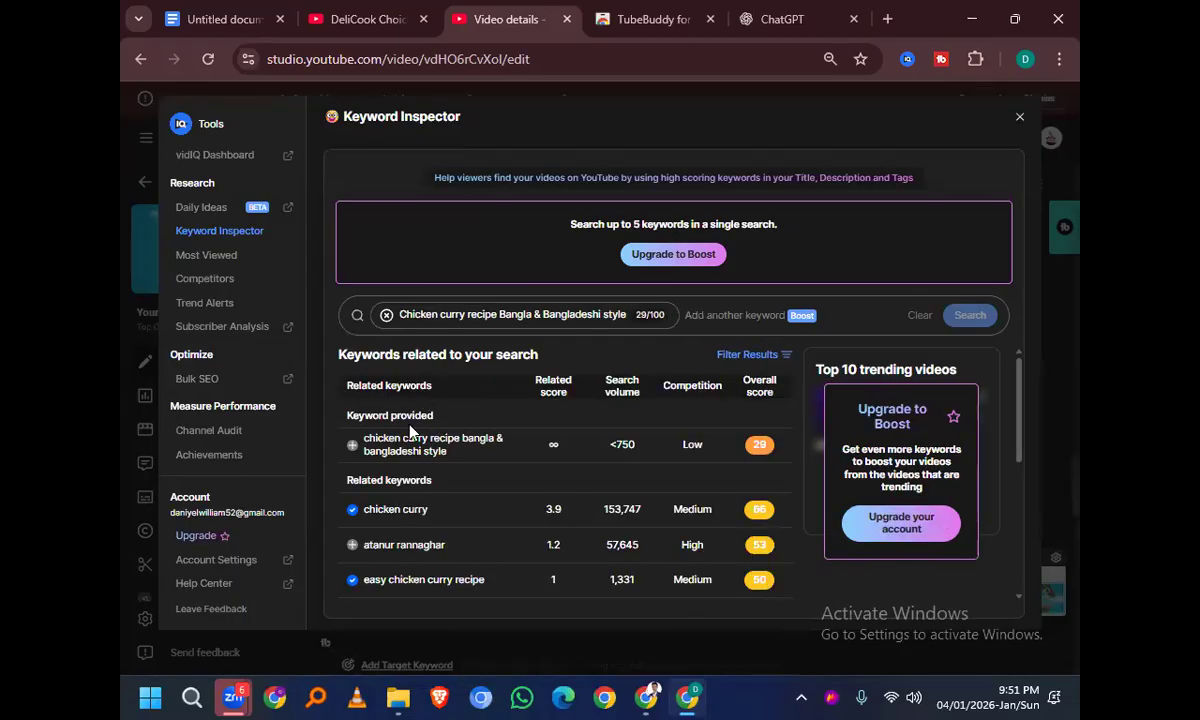
key("Escape")
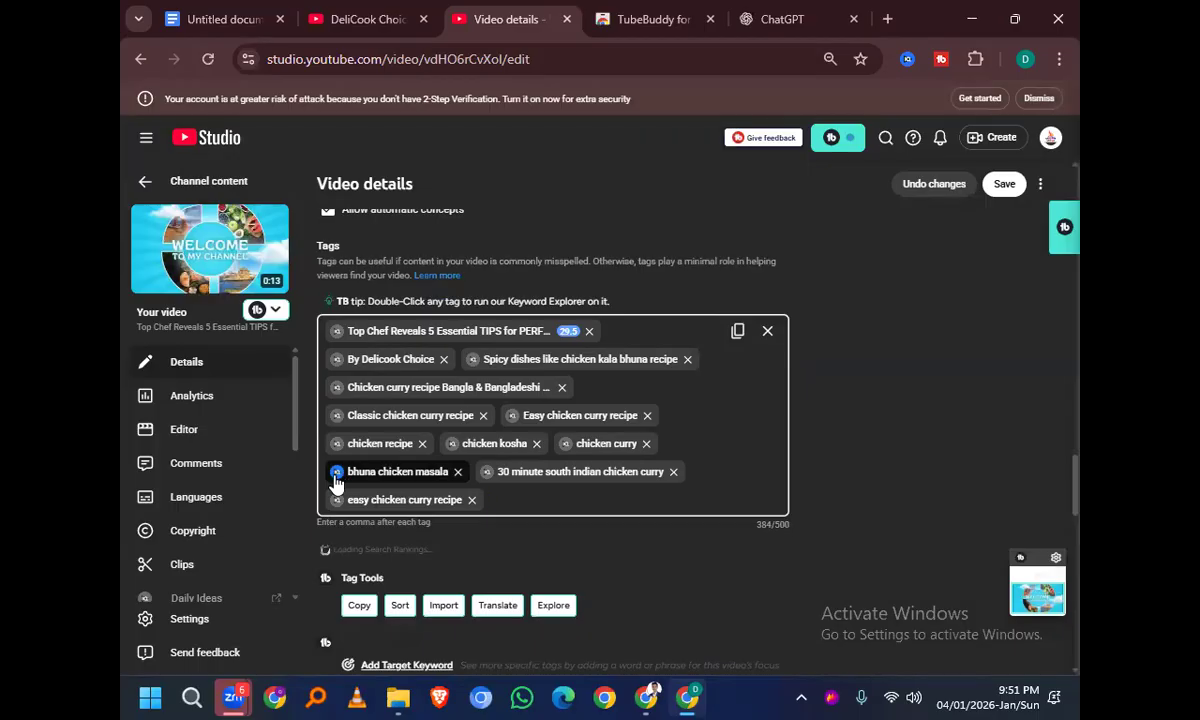
left_click(337, 473)
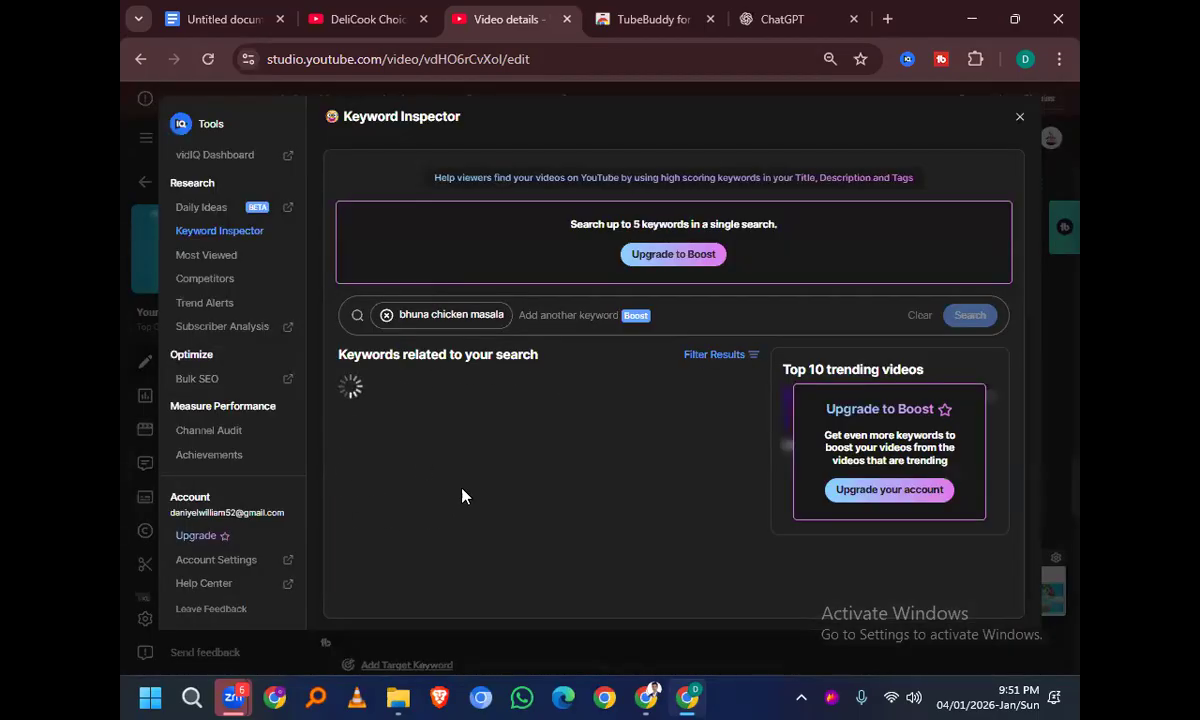
scroll(450, 450, "down", 2)
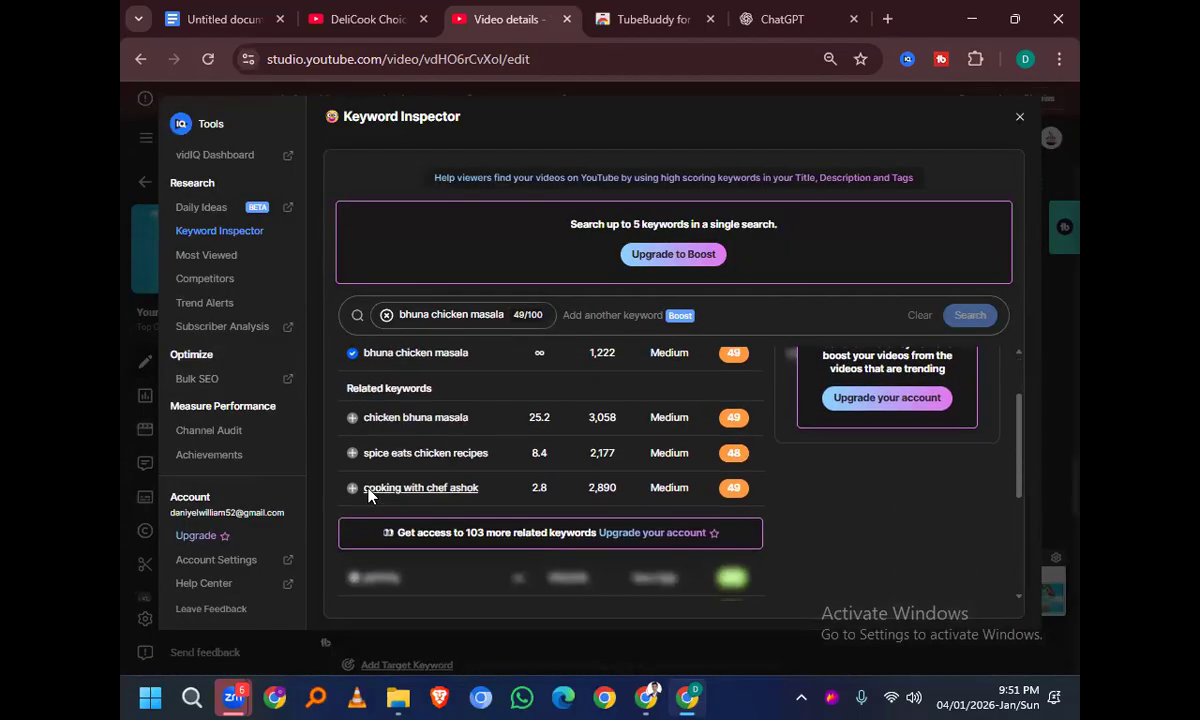
scroll(370, 492, "up", 2)
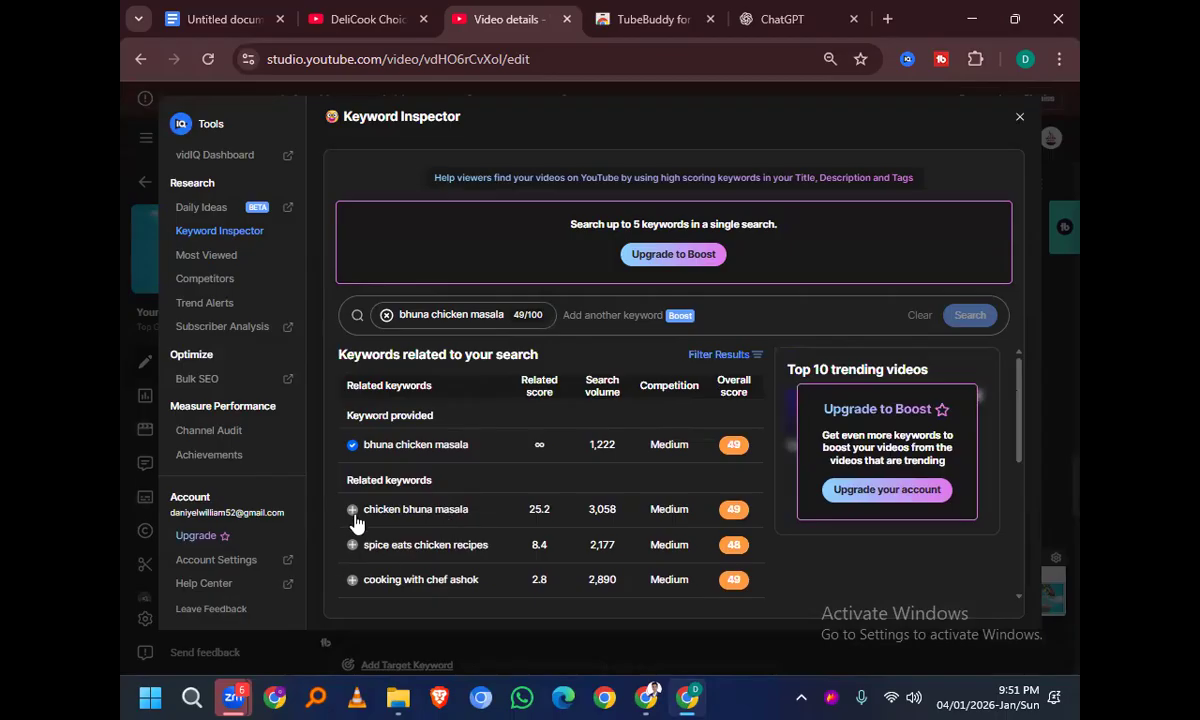
left_click(351, 512)
left_click(1066, 375)
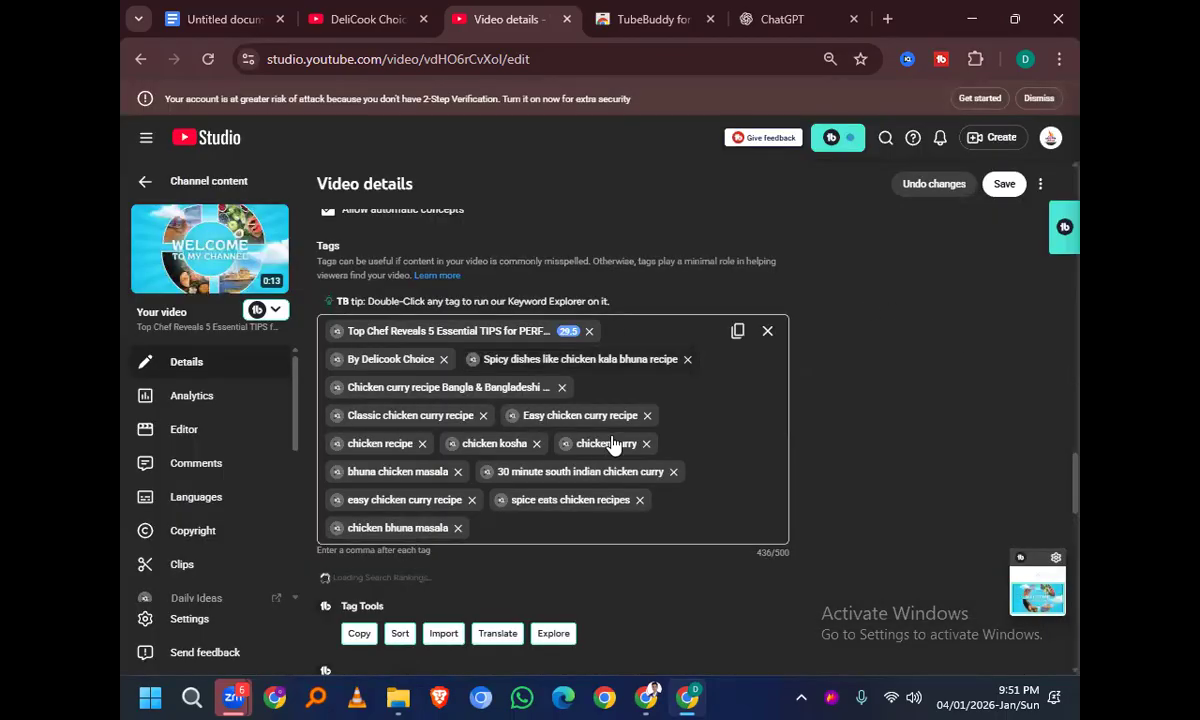
scroll(643, 399, "up", 10)
scroll(648, 397, "down", 4)
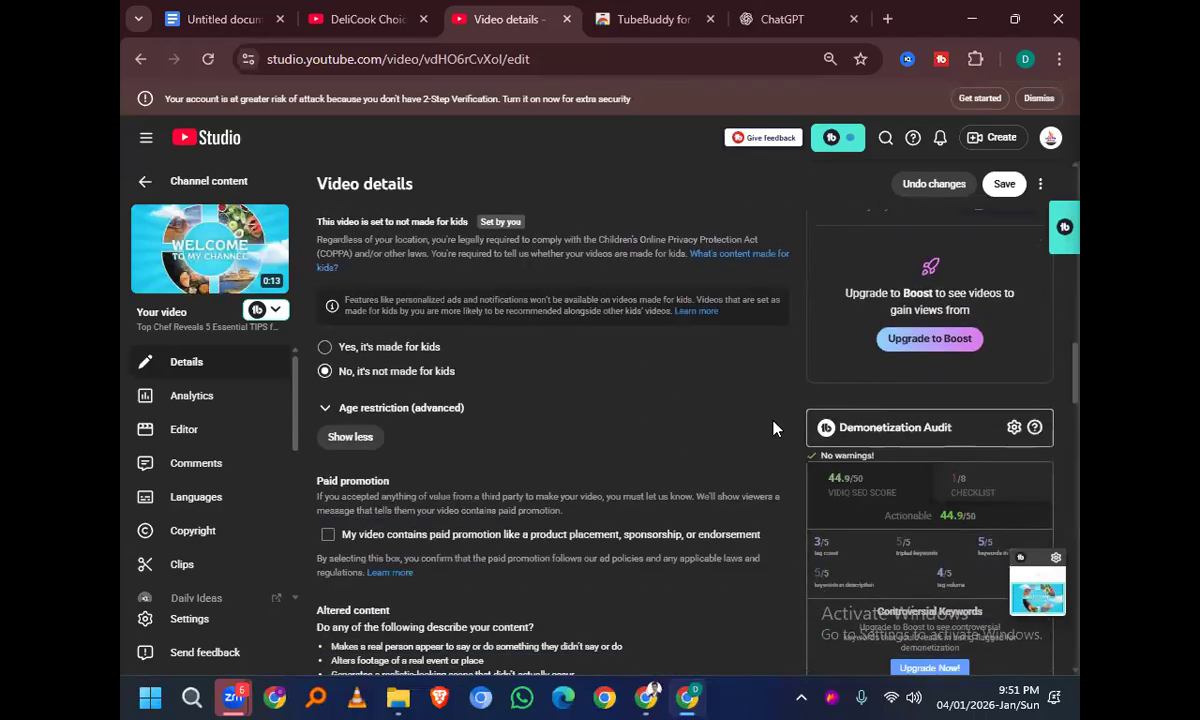
scroll(650, 393, "down", 2)
scroll(649, 395, "down", 7)
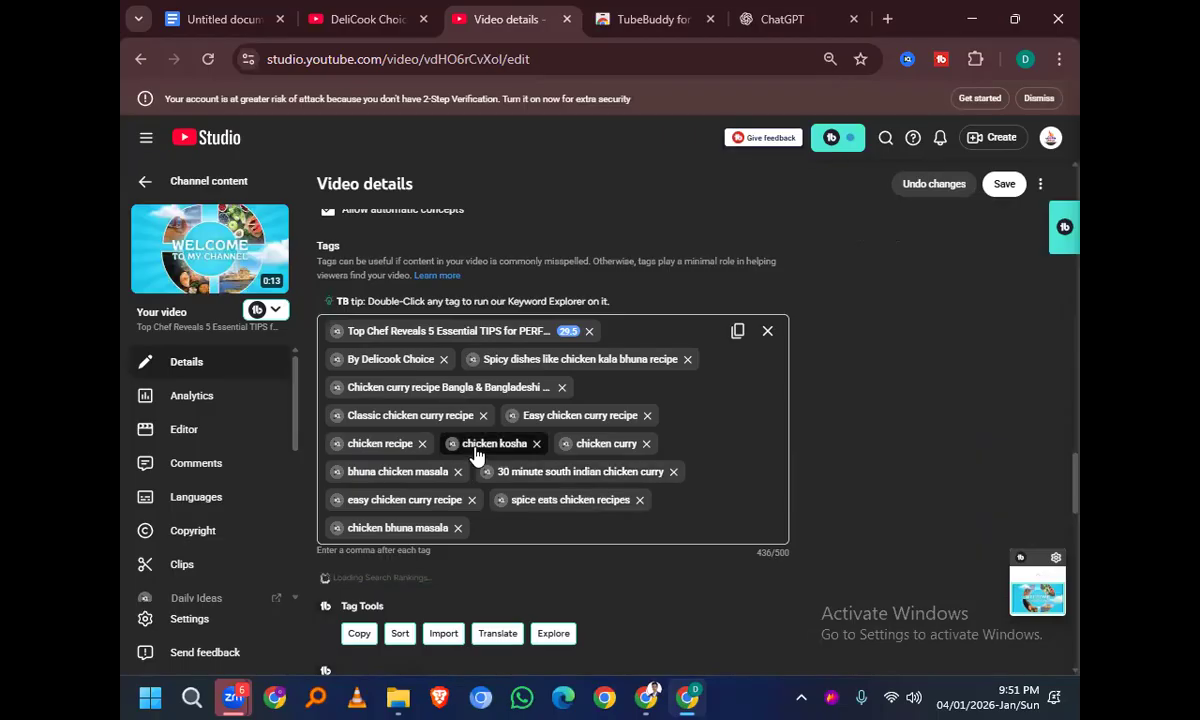
Add 'how to make quick chicken curry' and 'chicken kosha ready' as tags, reaching 492/500.
left_click(334, 416)
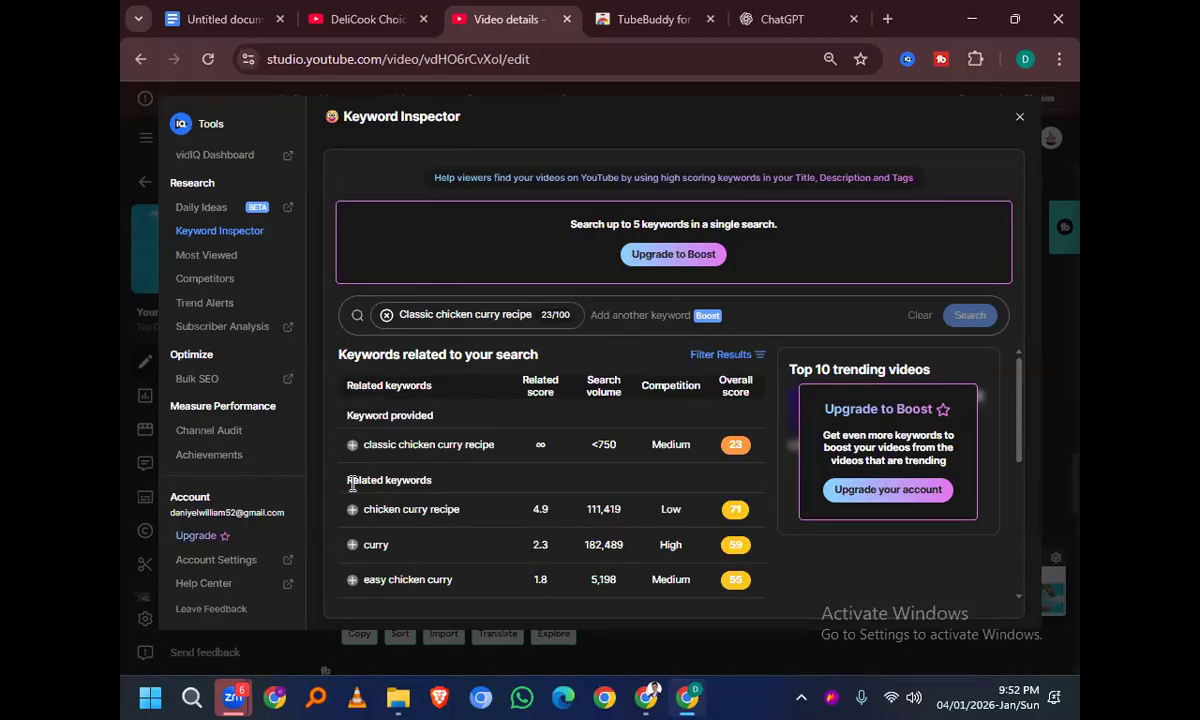
scroll(362, 555, "down", 1)
scroll(362, 555, "up", 1)
left_click(1052, 378)
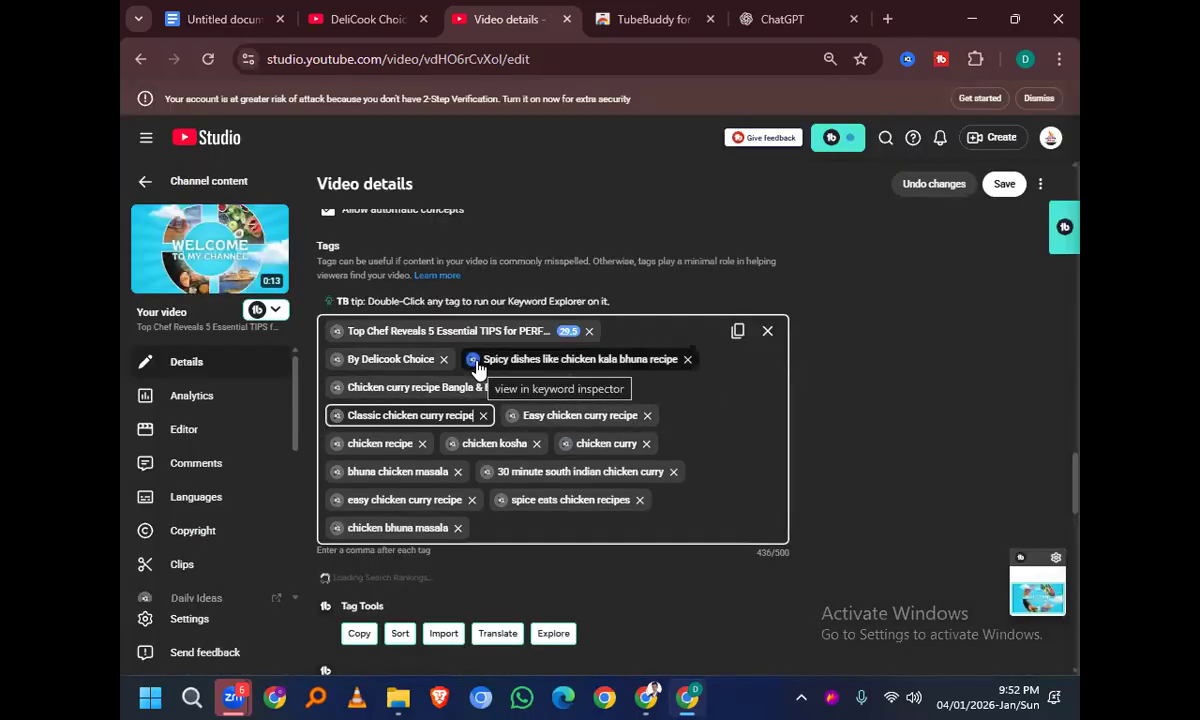
left_click(336, 505)
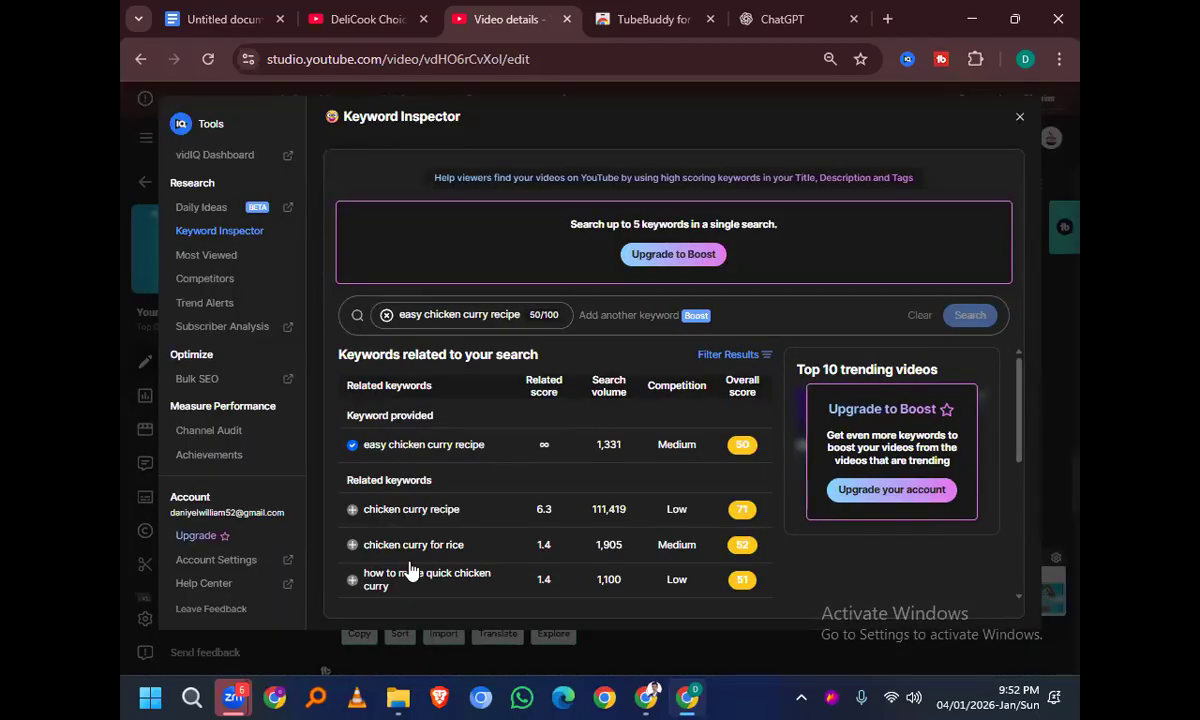
left_click(352, 580)
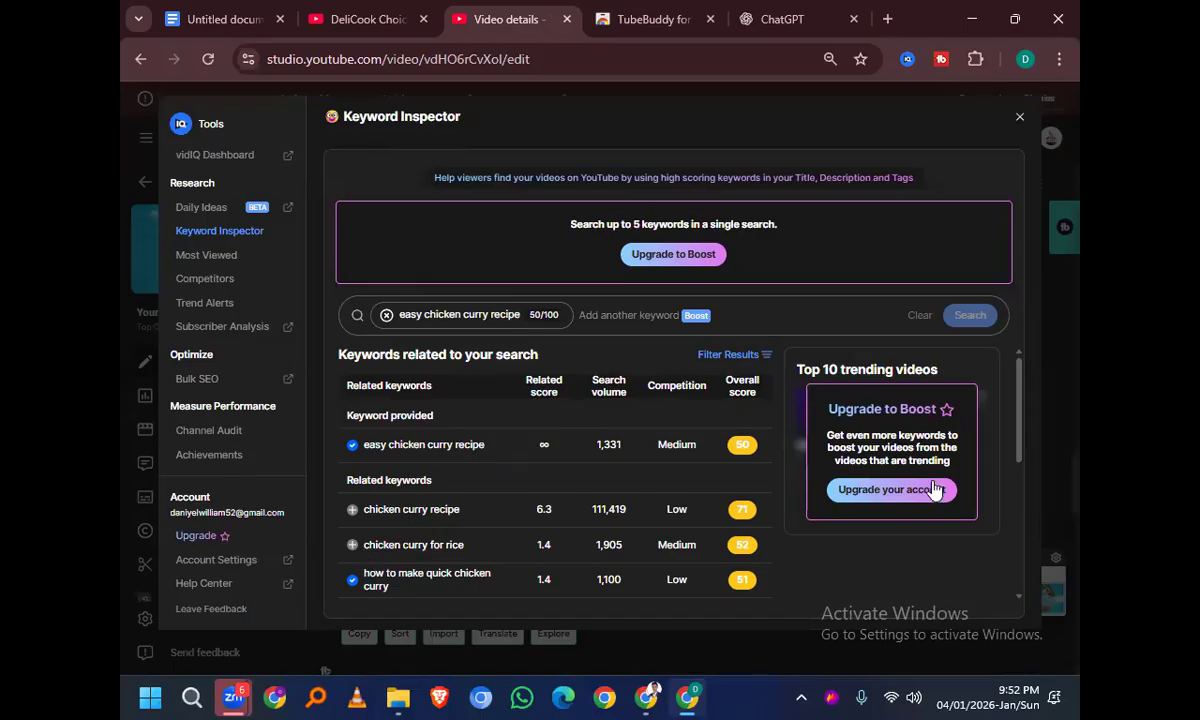
left_click(1051, 408)
scroll(815, 378, "up", 10)
scroll(812, 379, "down", 5)
scroll(808, 378, "down", 3)
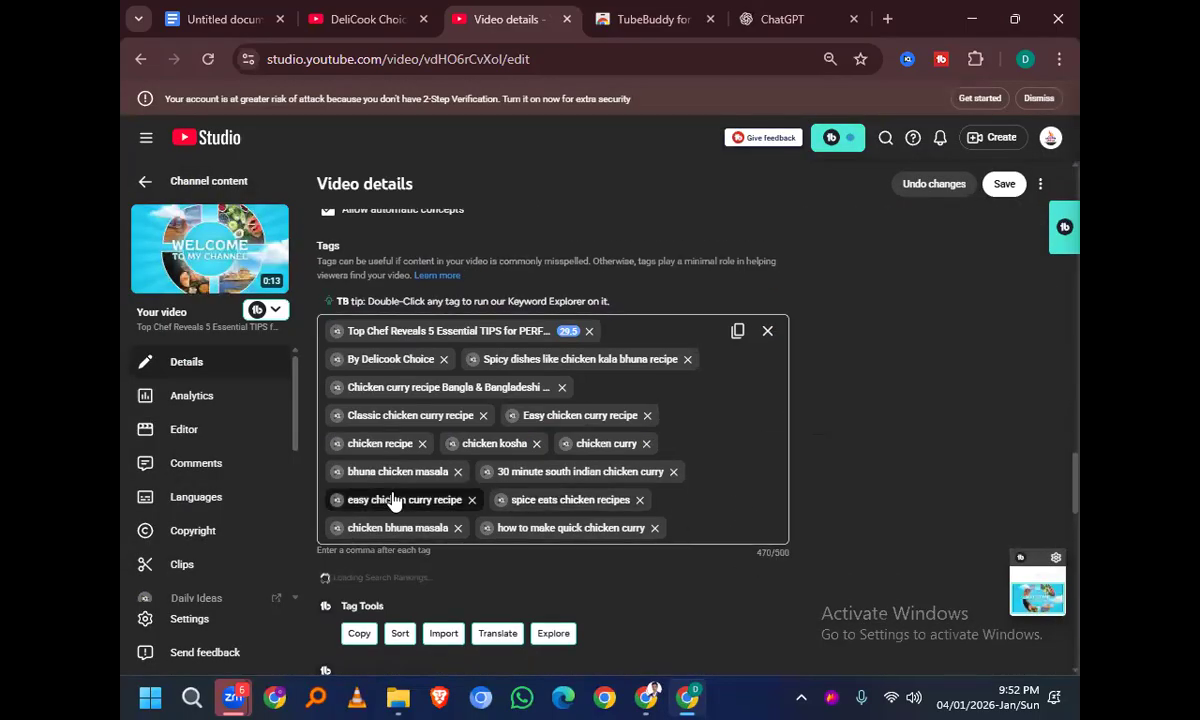
double_click(478, 453)
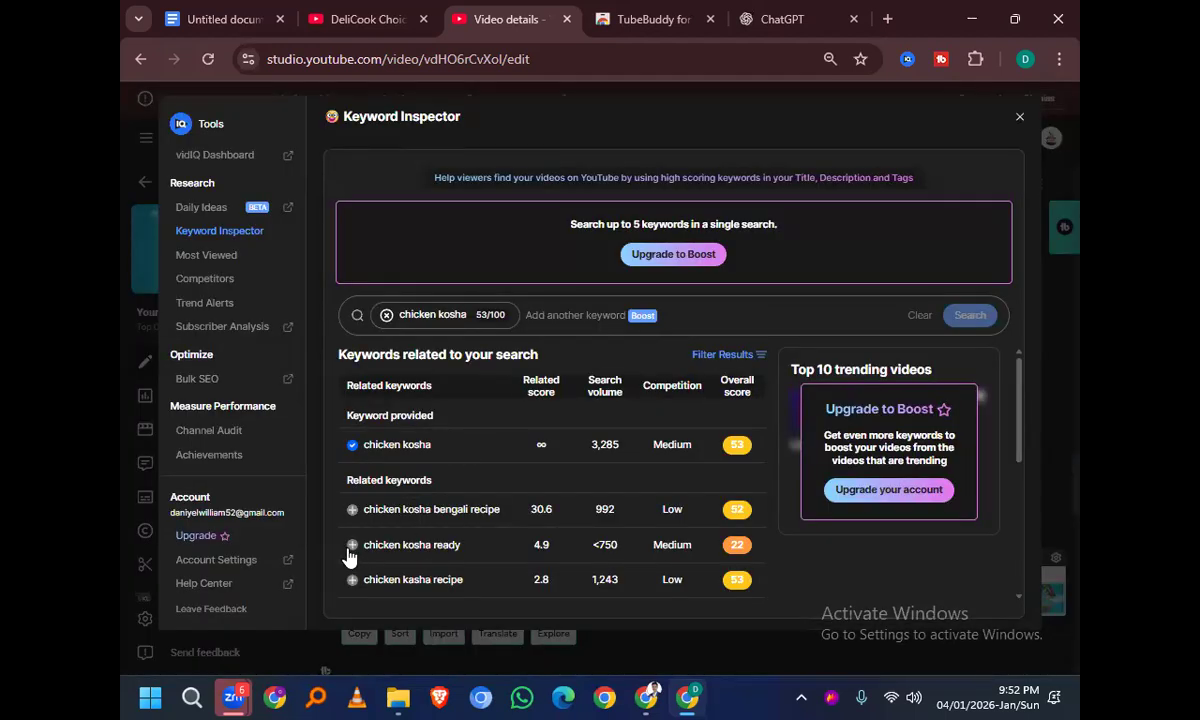
left_click(352, 545)
left_click(1060, 400)
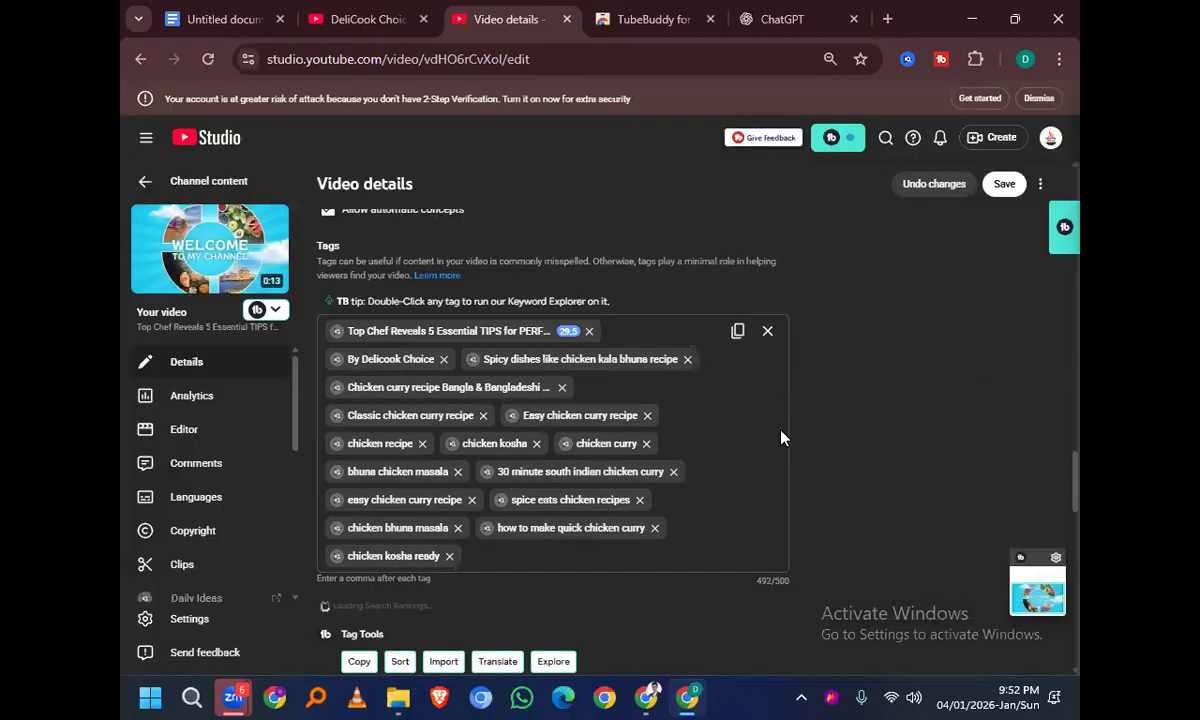
scroll(758, 470, "up", 10)
scroll(753, 454, "up", 1)
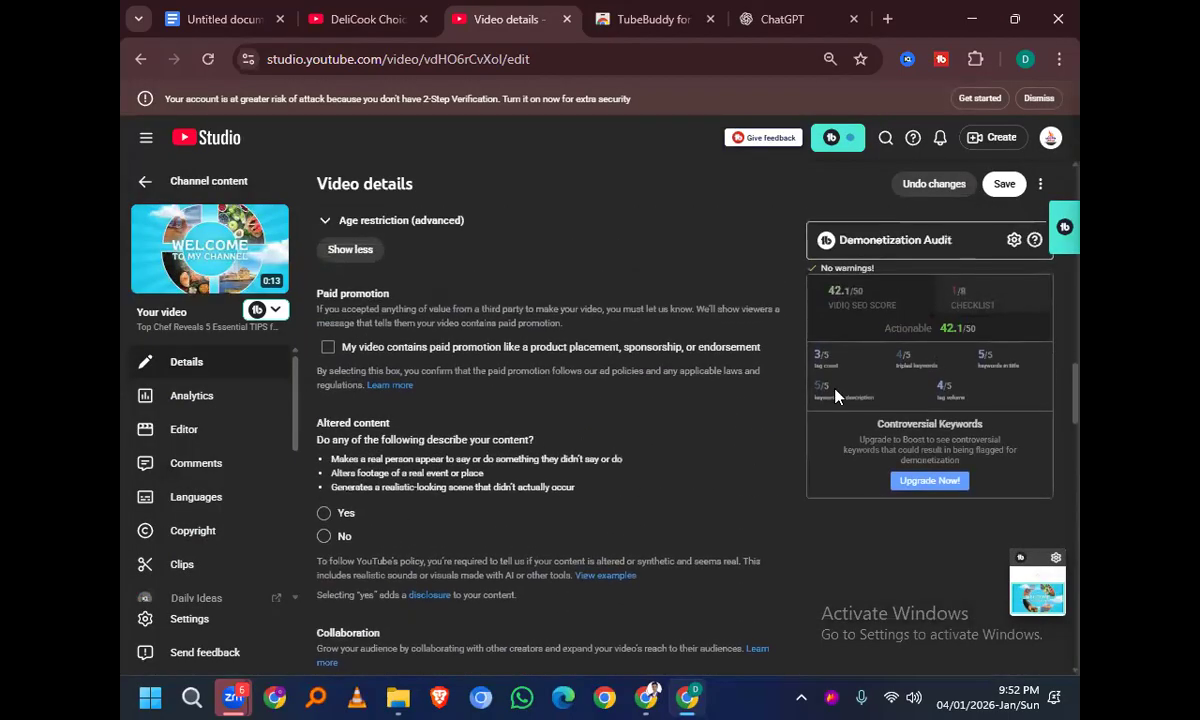
Review the edited details and save the Chicken Kosha video.
scroll(729, 380, "down", 8)
scroll(651, 370, "up", 4)
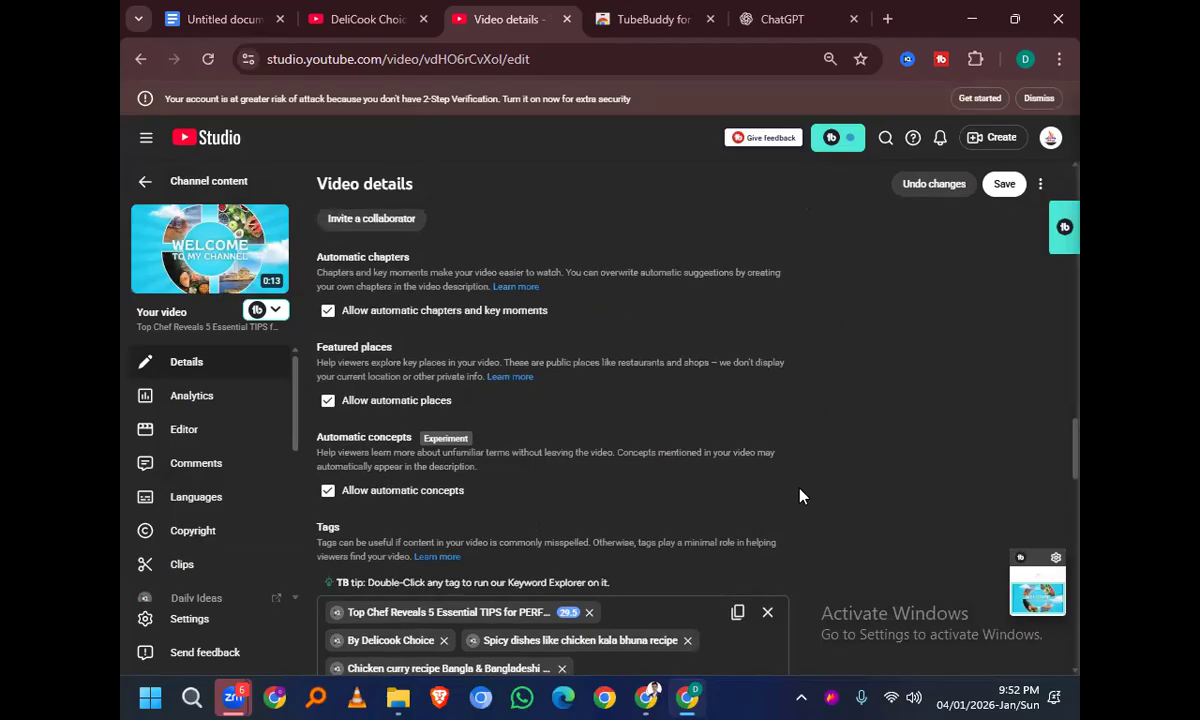
scroll(868, 405, "up", 8)
scroll(872, 410, "down", 2)
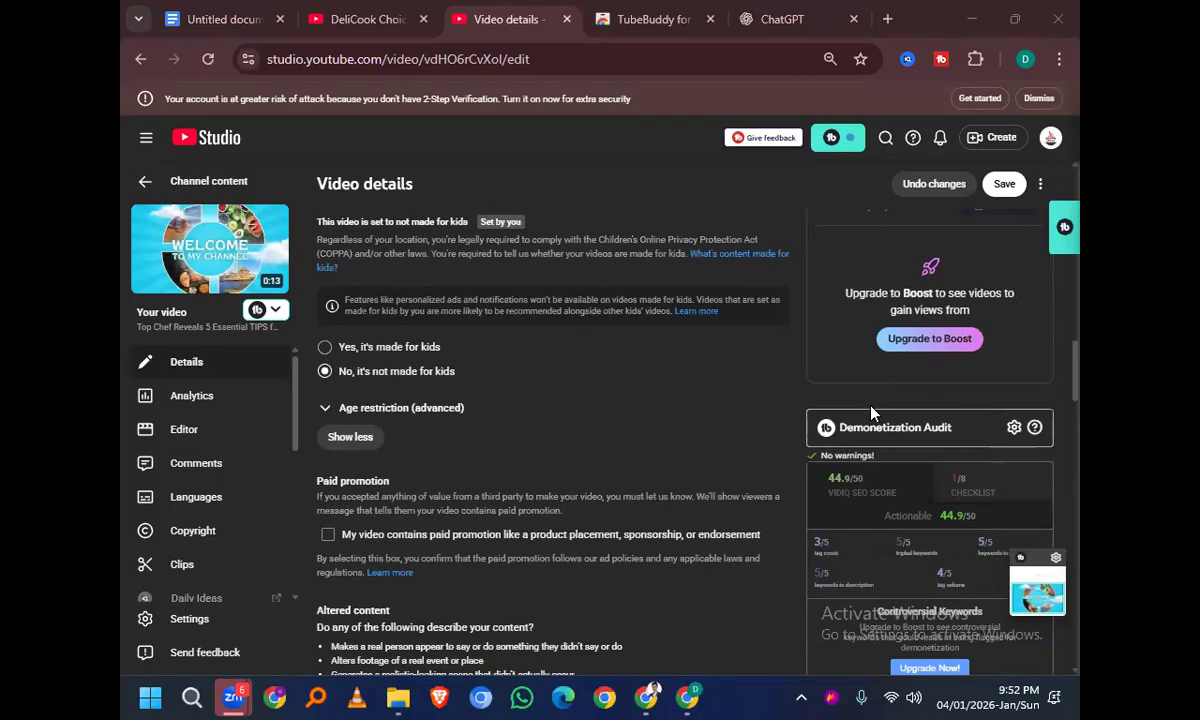
scroll(871, 410, "down", 2)
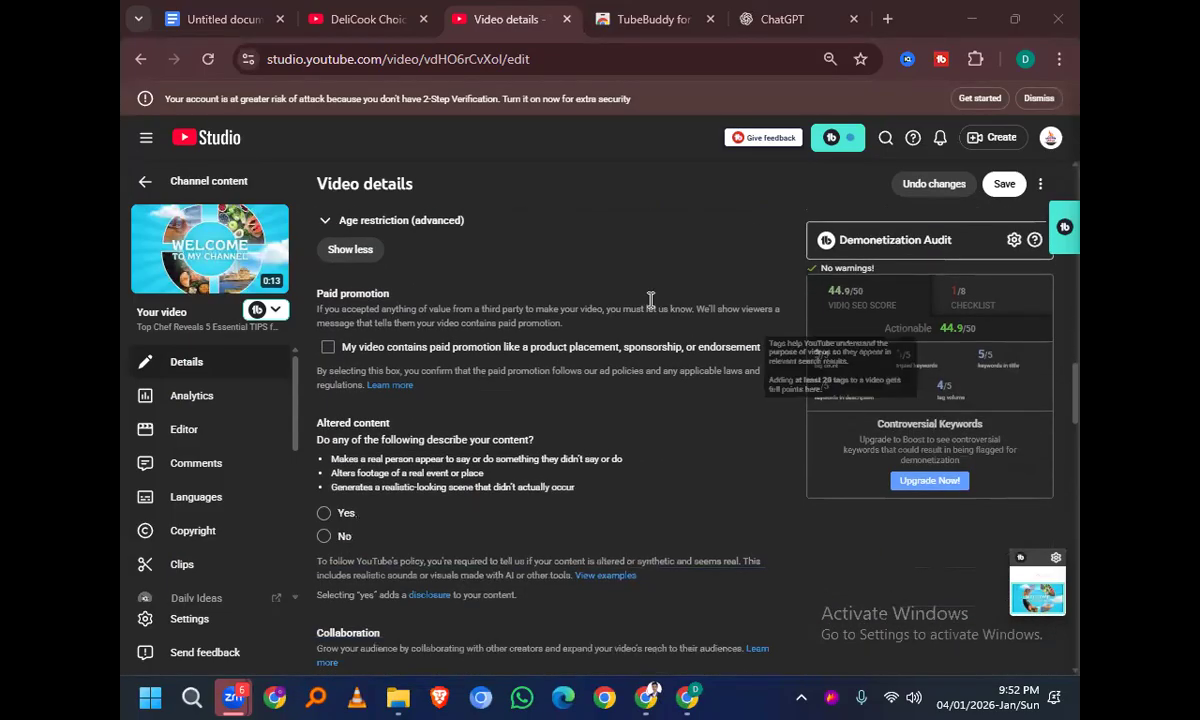
scroll(747, 436, "down", 9)
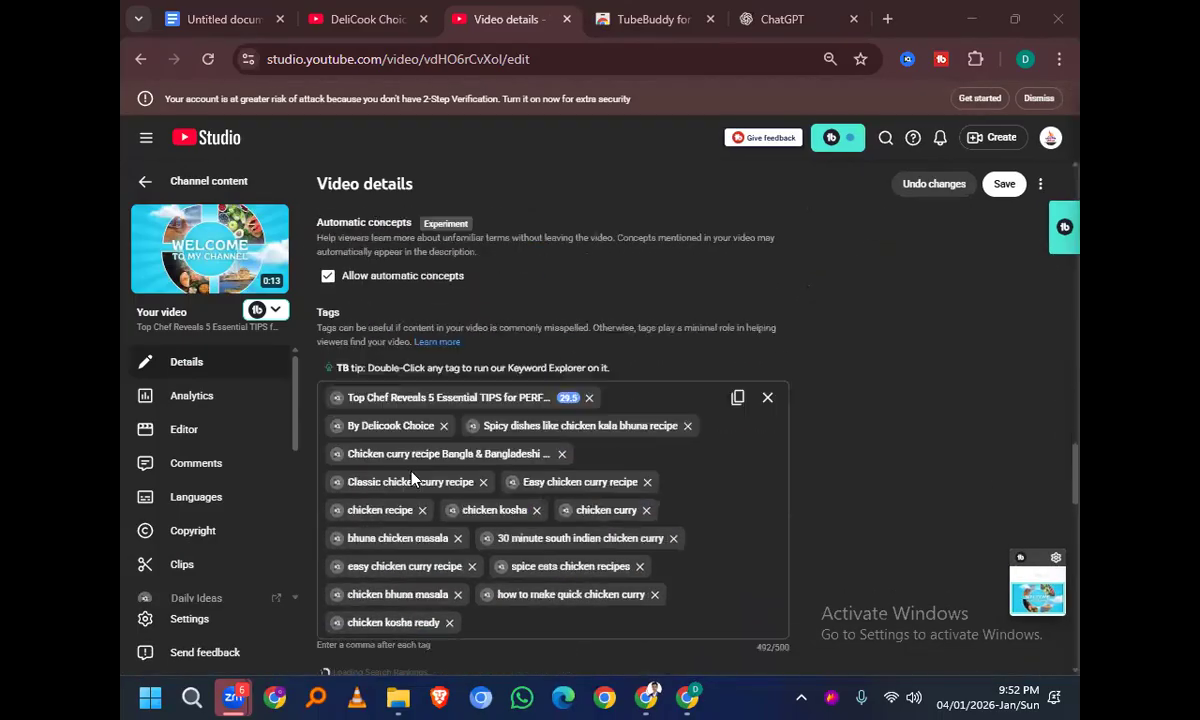
scroll(745, 510, "up", 15)
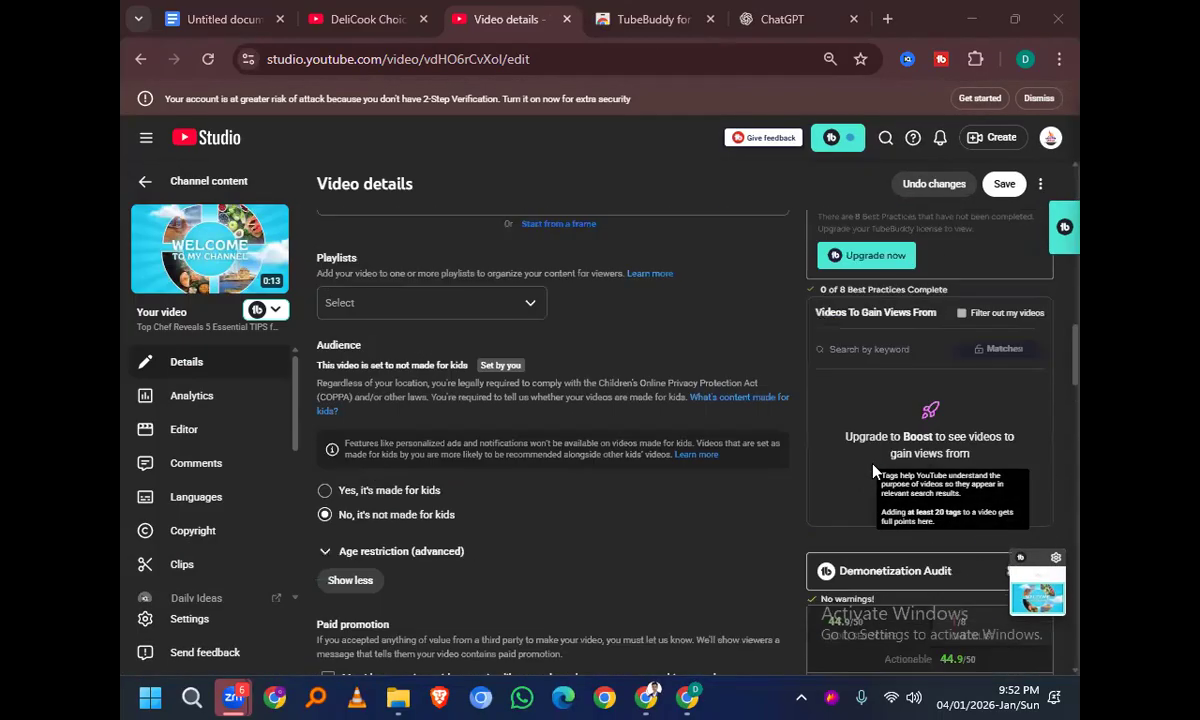
scroll(450, 470, "up", 8)
scroll(452, 340, "down", 7)
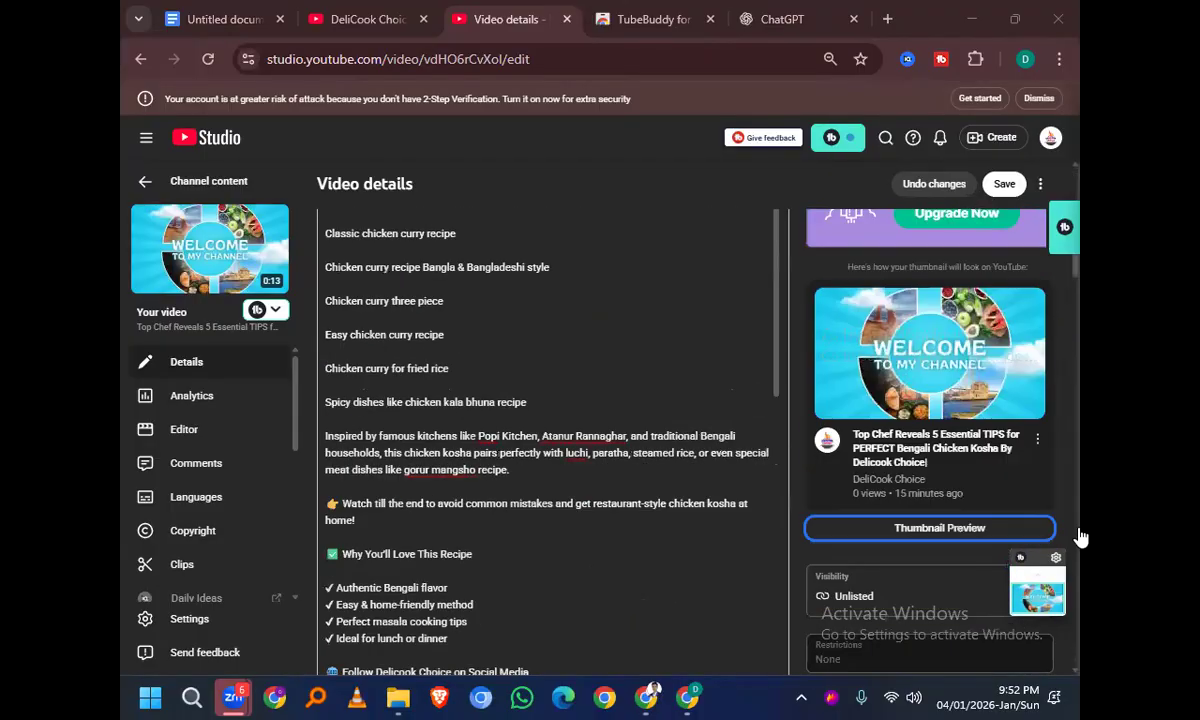
scroll(855, 577, "down", 6)
scroll(900, 517, "up", 2)
scroll(840, 510, "down", 3)
scroll(771, 501, "down", 2)
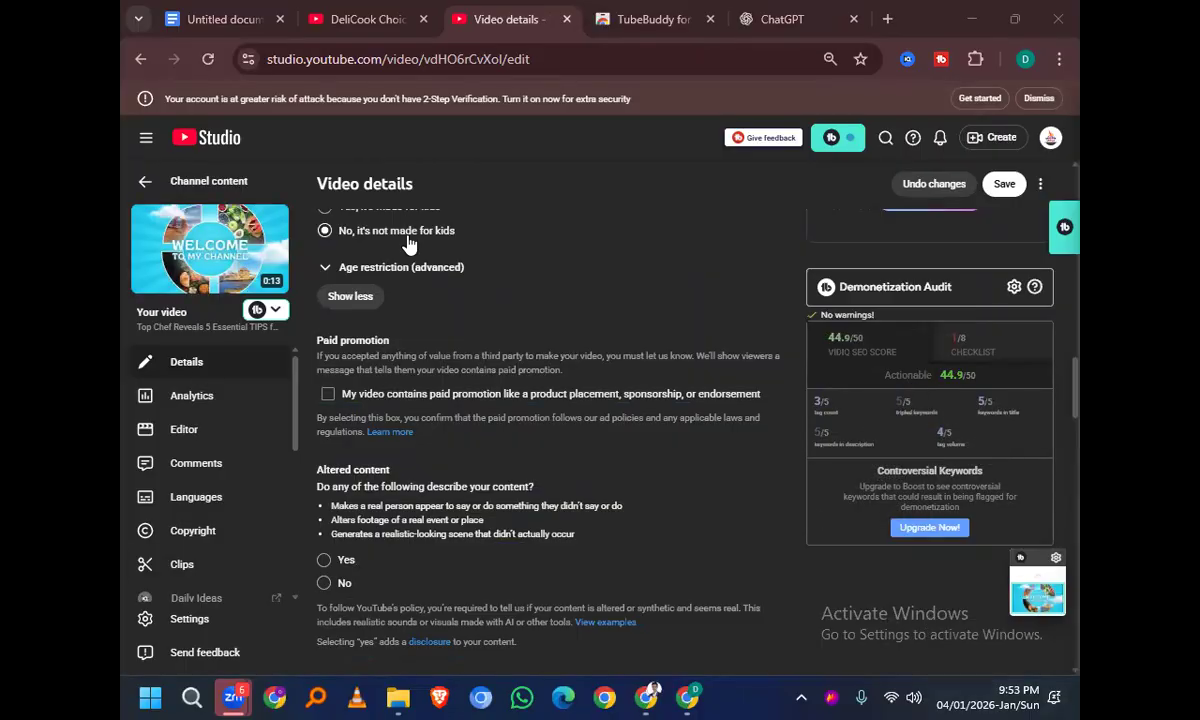
scroll(470, 340, "down", 2)
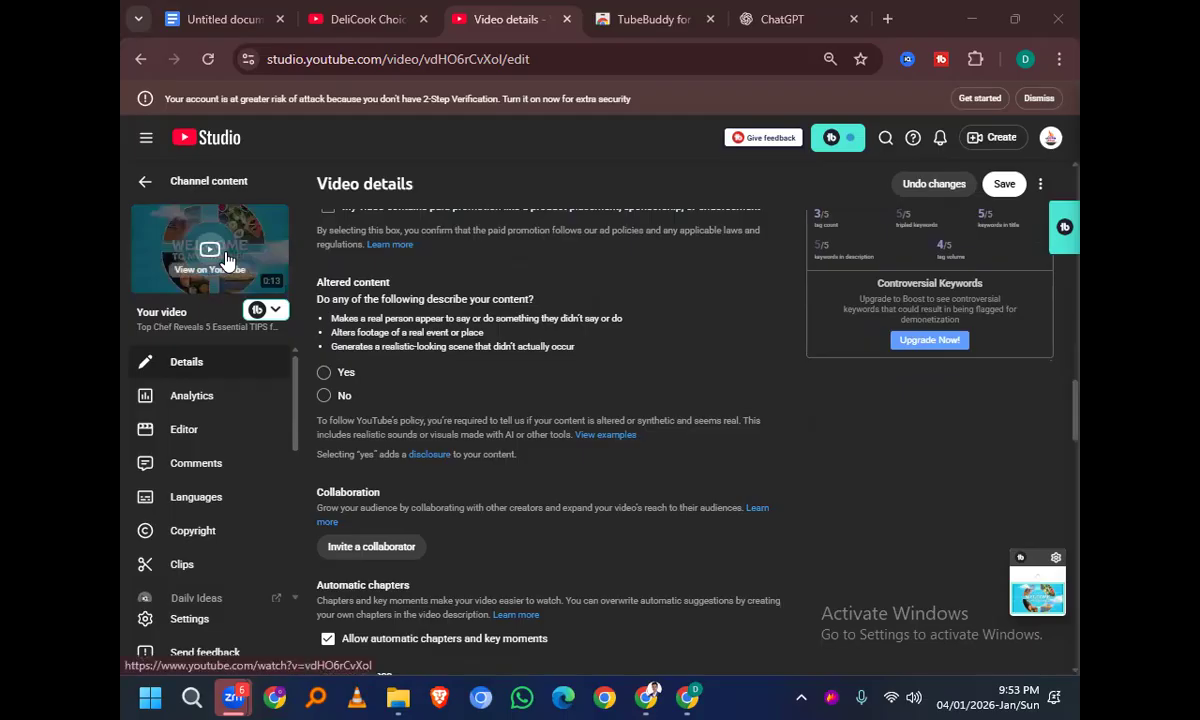
scroll(516, 440, "up", 5)
scroll(516, 440, "up", 10)
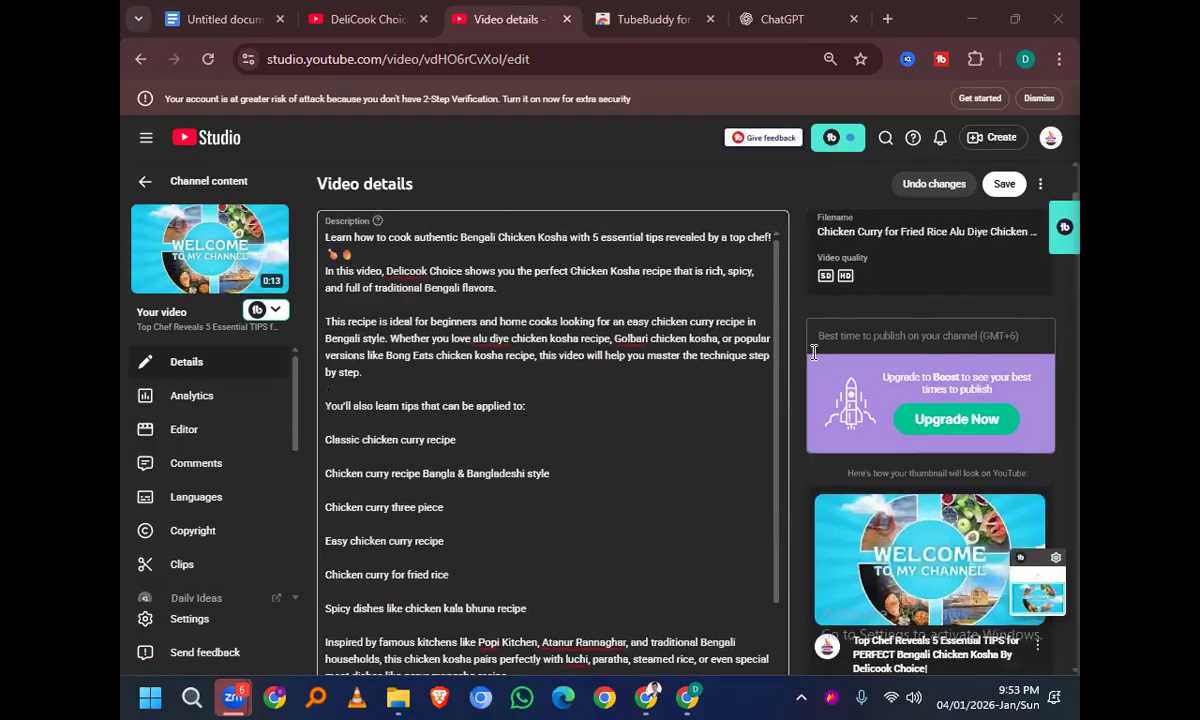
left_click(1004, 185)
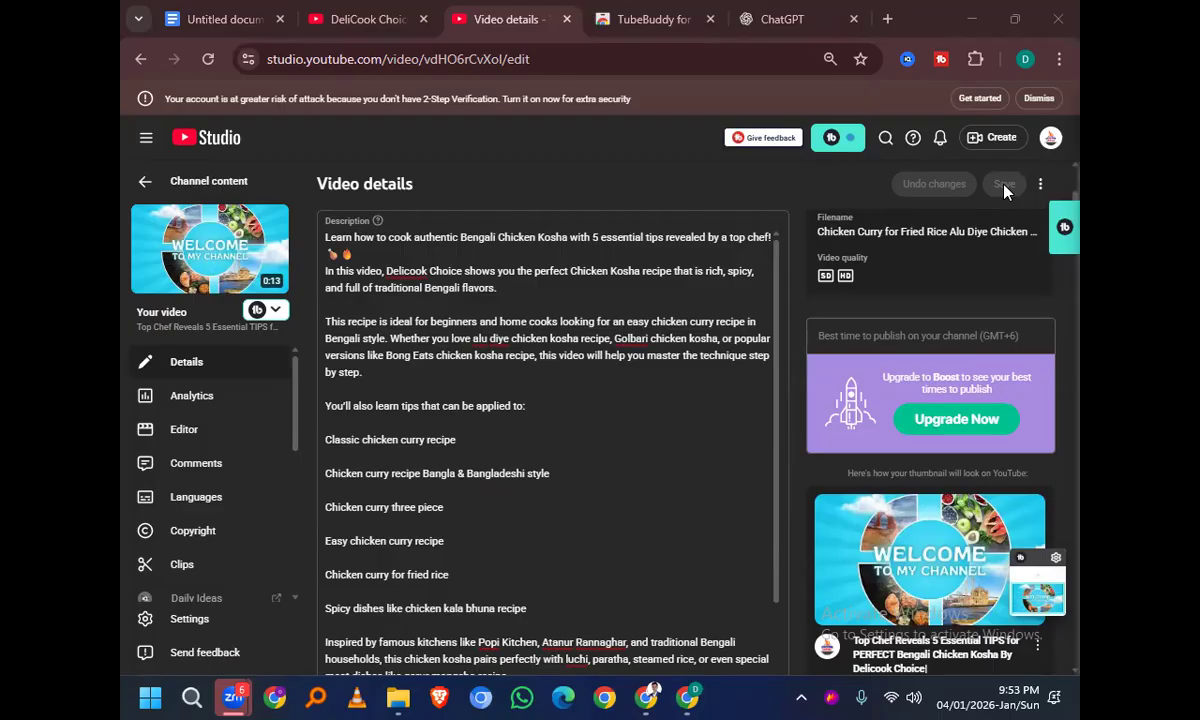
Copy the video's full title to the clipboard.
scroll(600, 400, "up", 3)
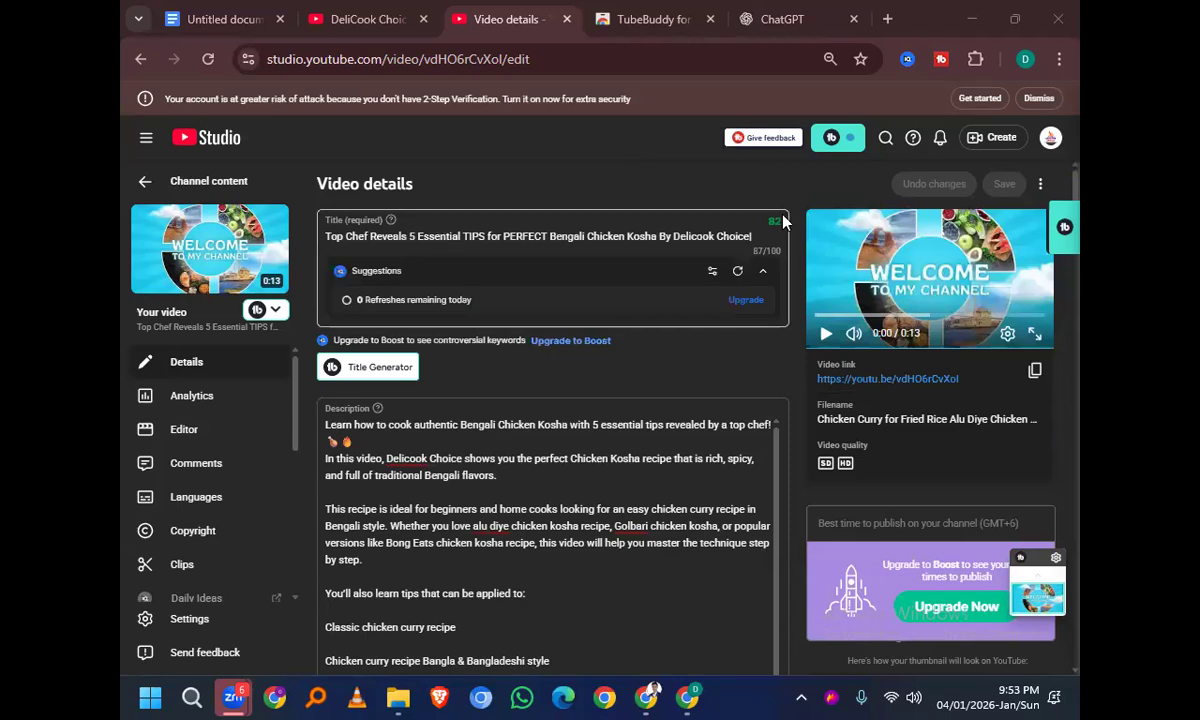
left_click_drag(750, 237, 313, 245)
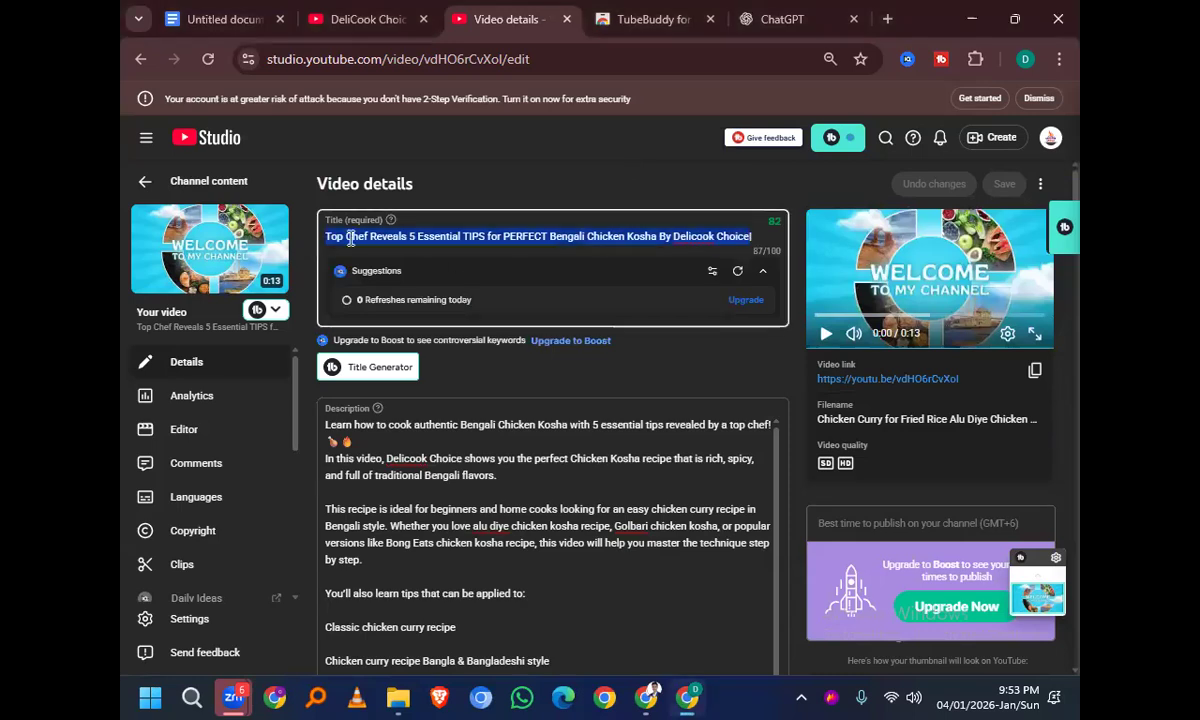
right_click(355, 240)
left_click(388, 314)
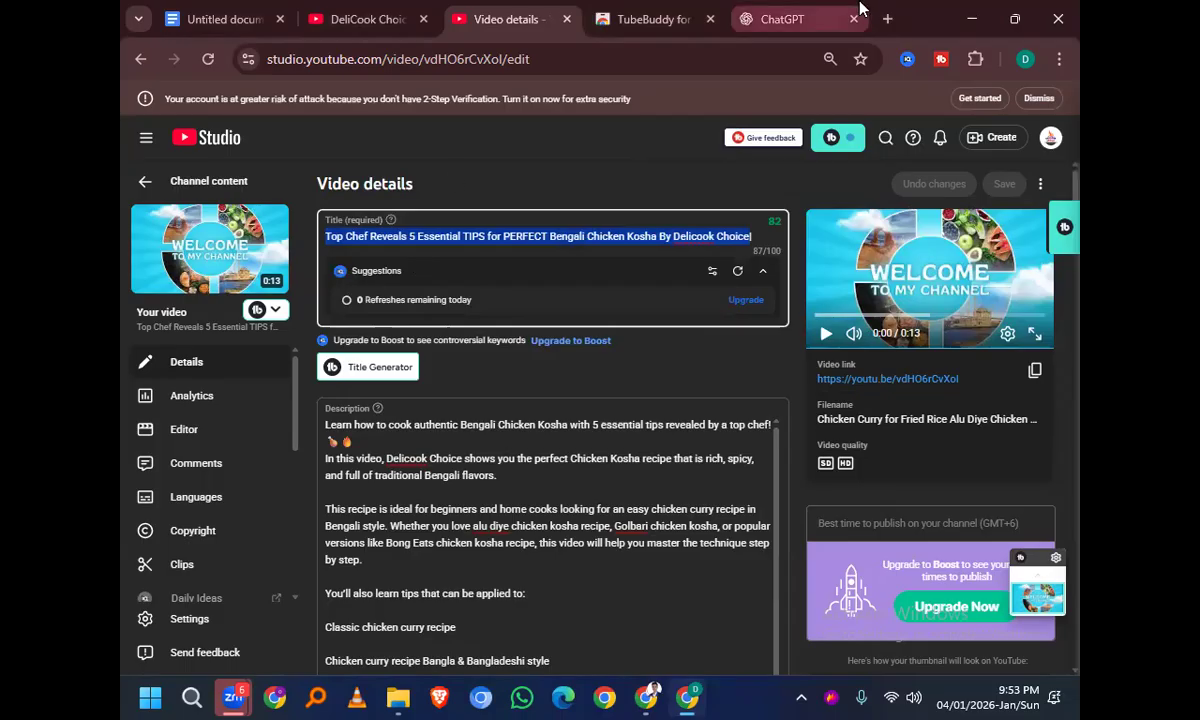
left_click(817, 10)
left_click(887, 19)
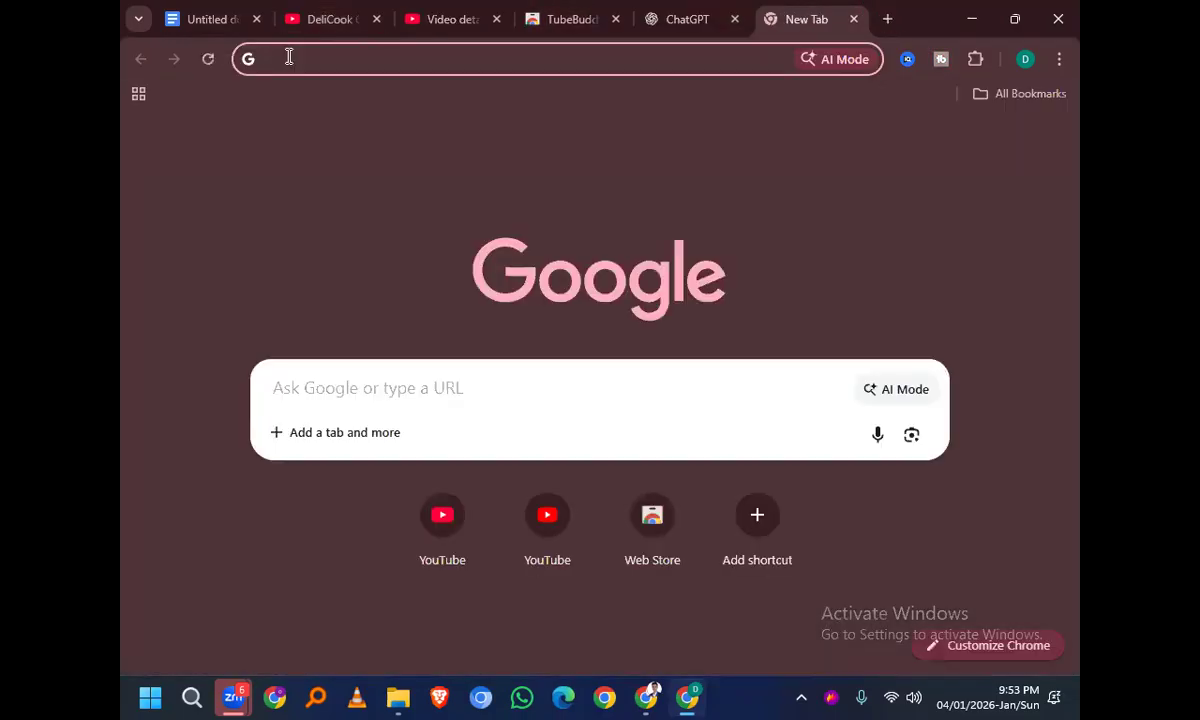
Search Google for 'Ai Studio' and open the Google AI Studio welcome page.
left_click(289, 57)
type("A")
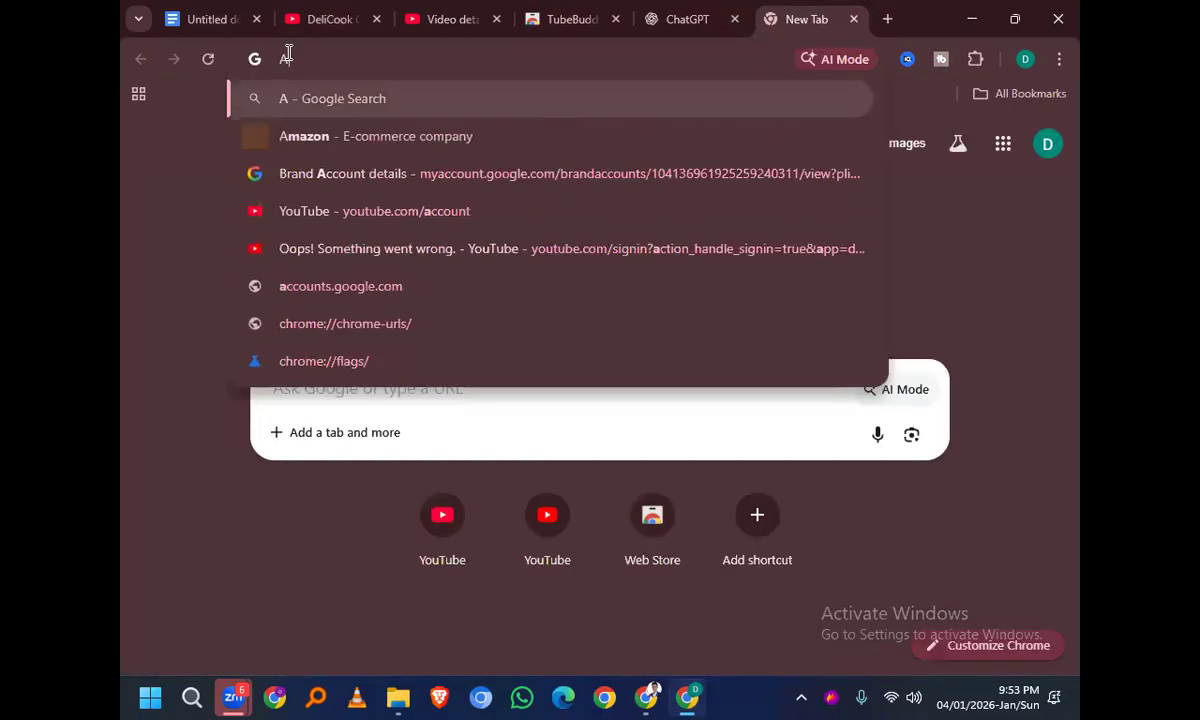
type("i Studio")
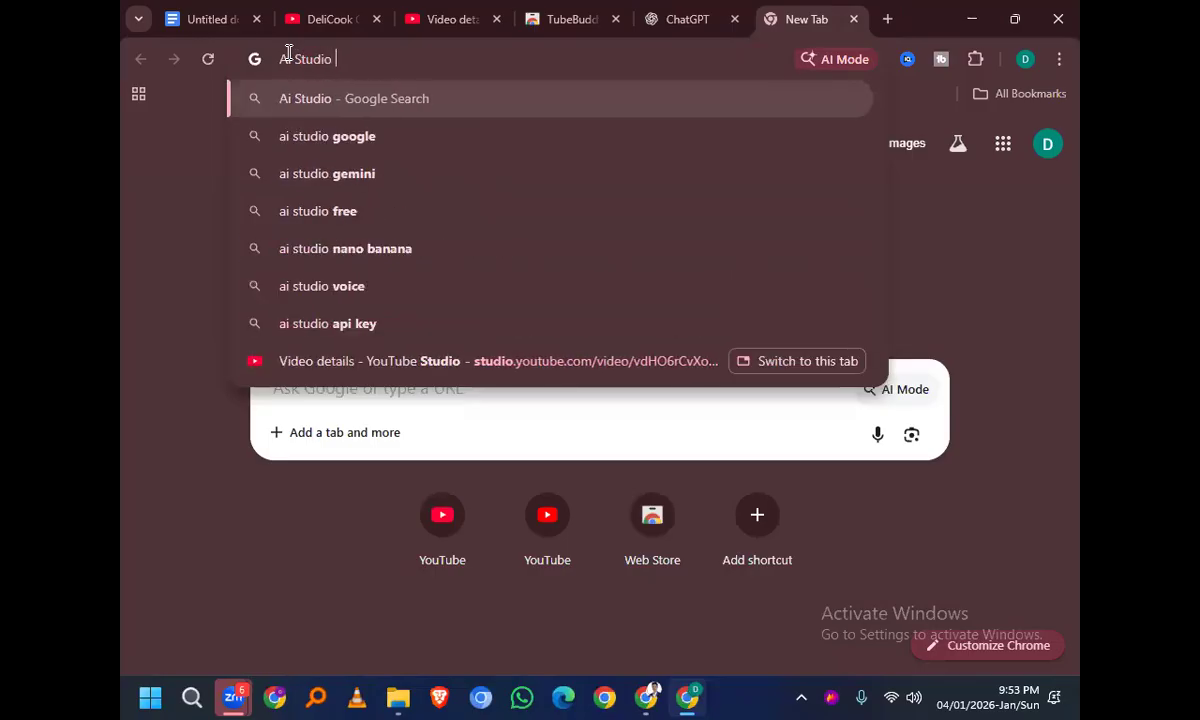
key("Return")
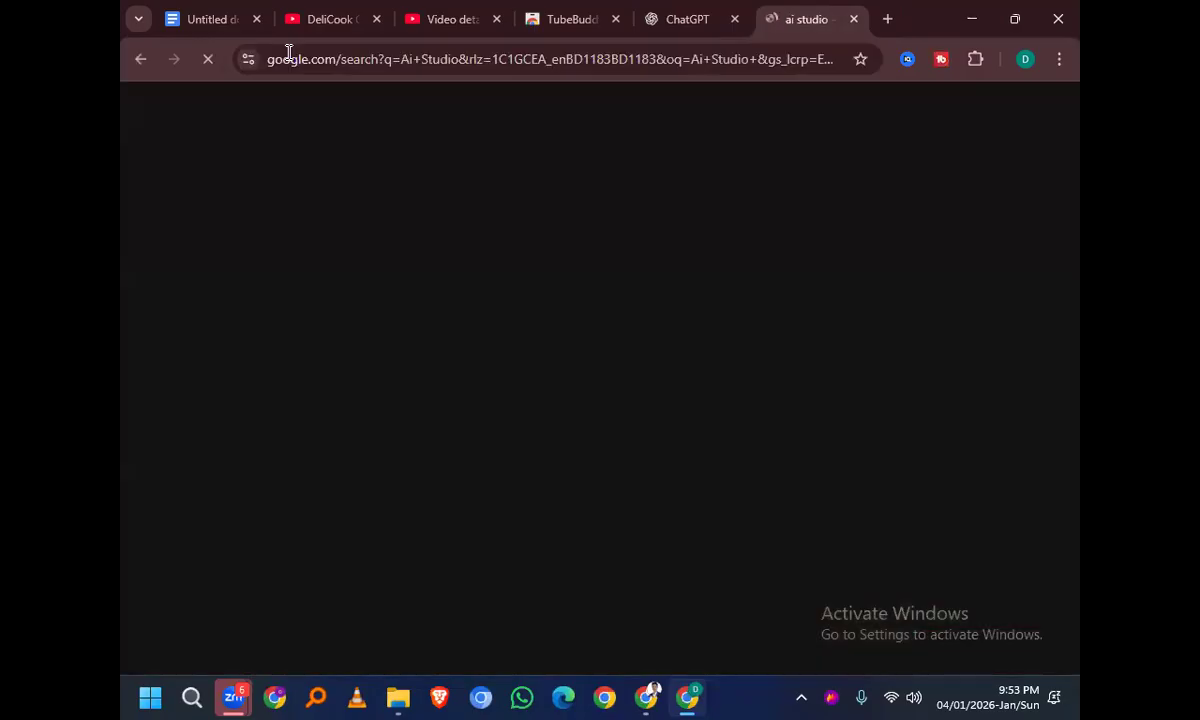
left_click(300, 358)
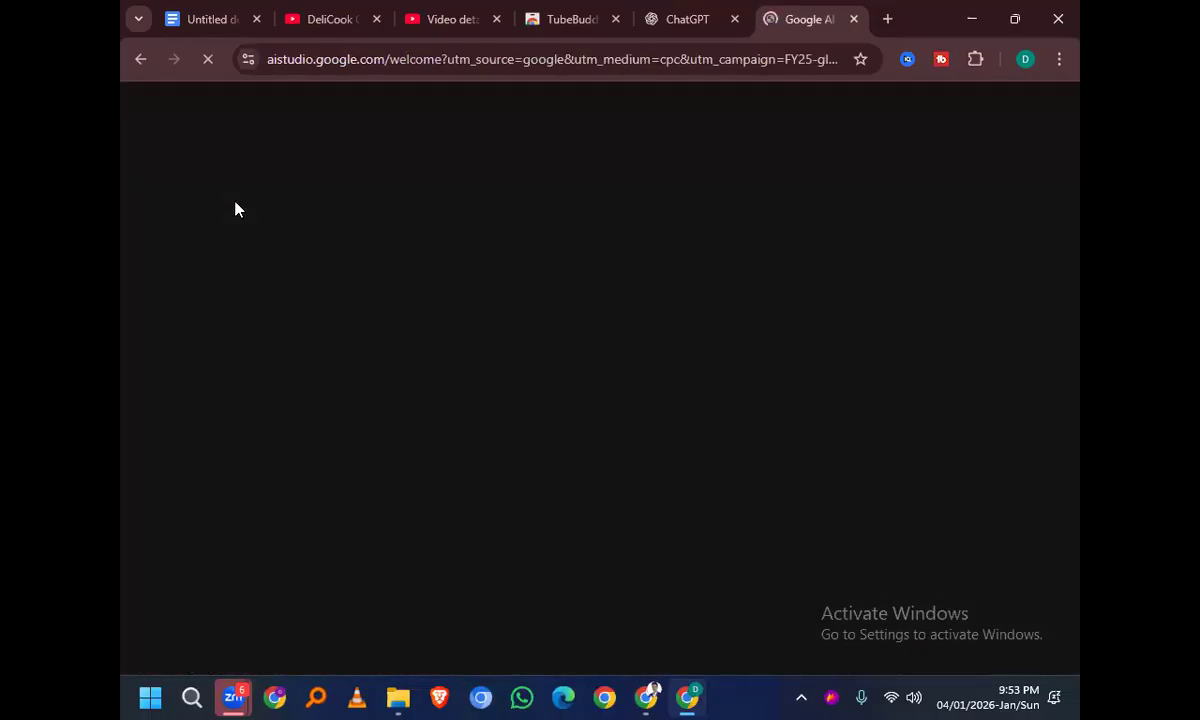
scroll(396, 353, "down", 3)
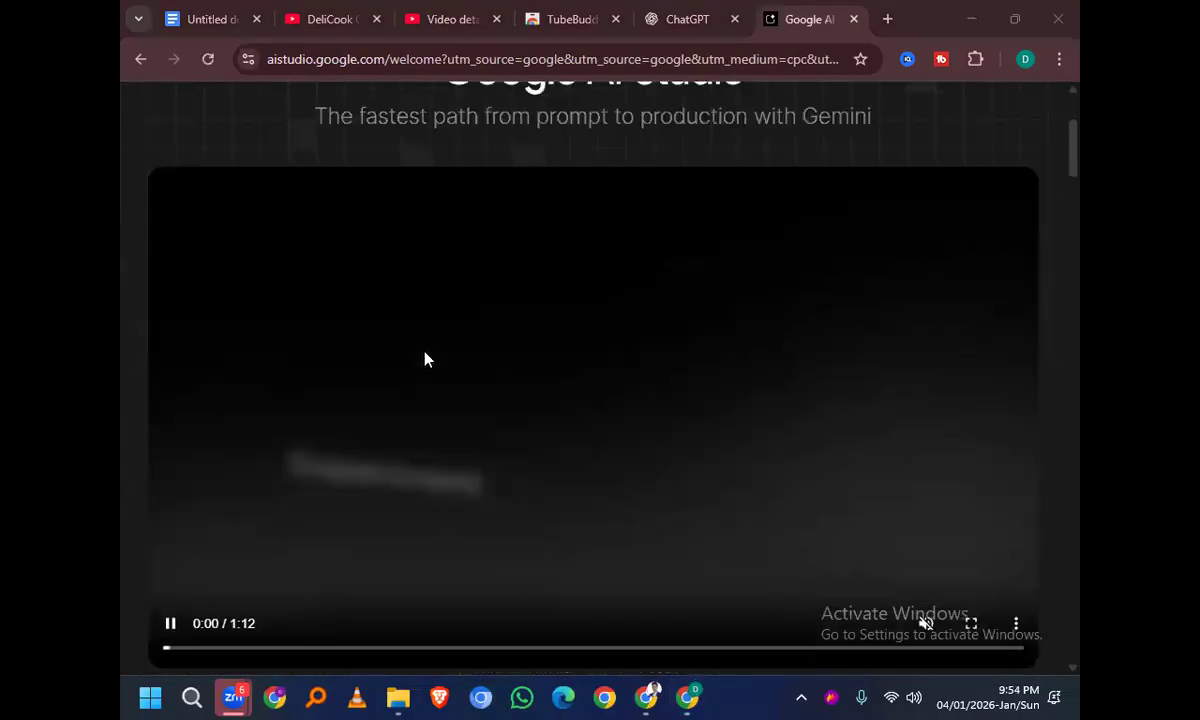
scroll(424, 358, "down", 2)
scroll(445, 320, "up", 5)
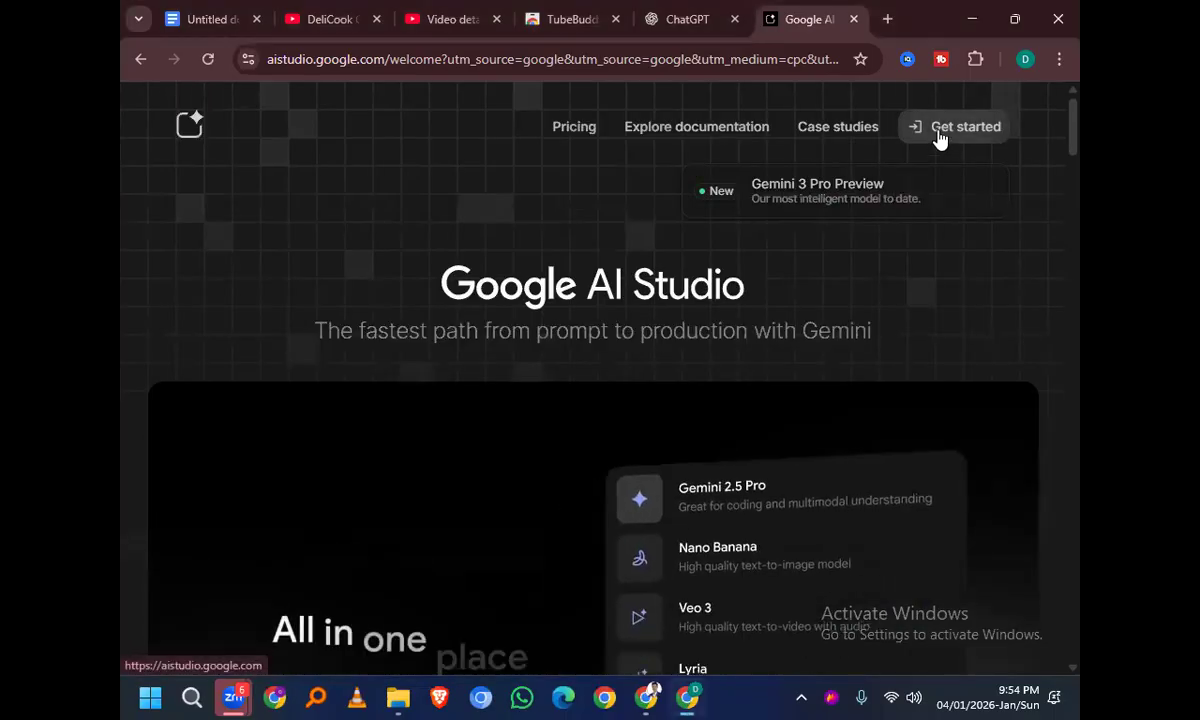
Enter the AI Studio dashboard, accept the terms, and open the Nano Banana Pro playground.
left_click(938, 135)
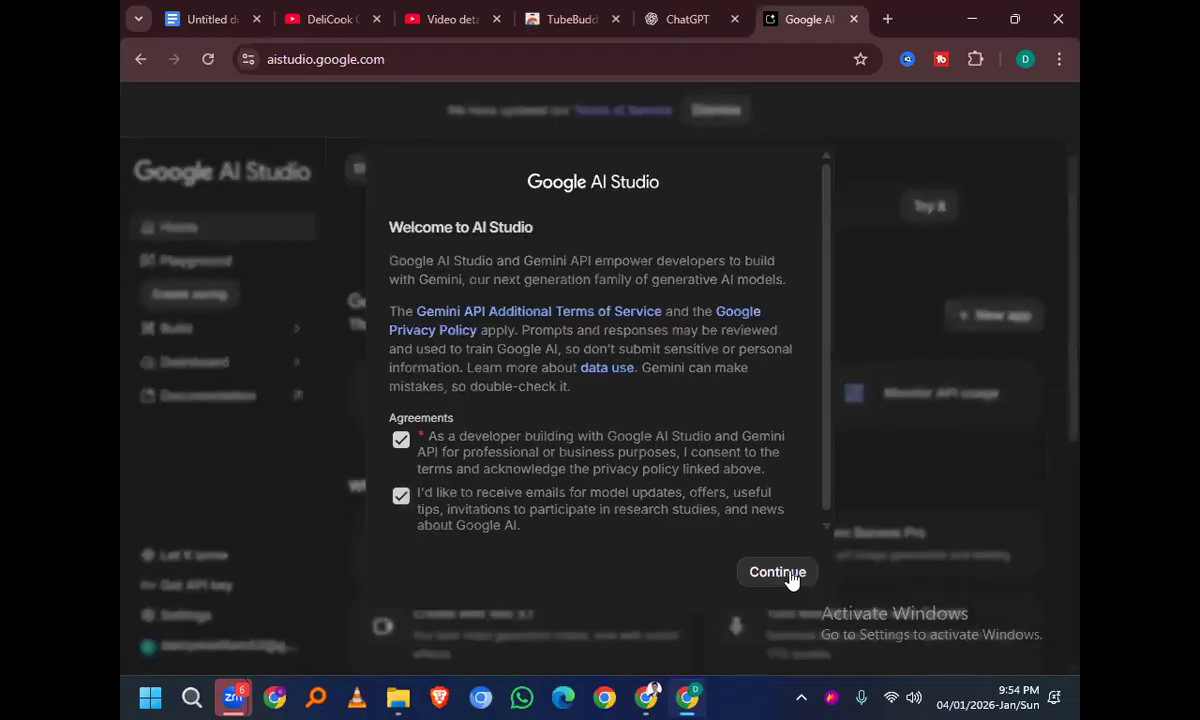
left_click(788, 577)
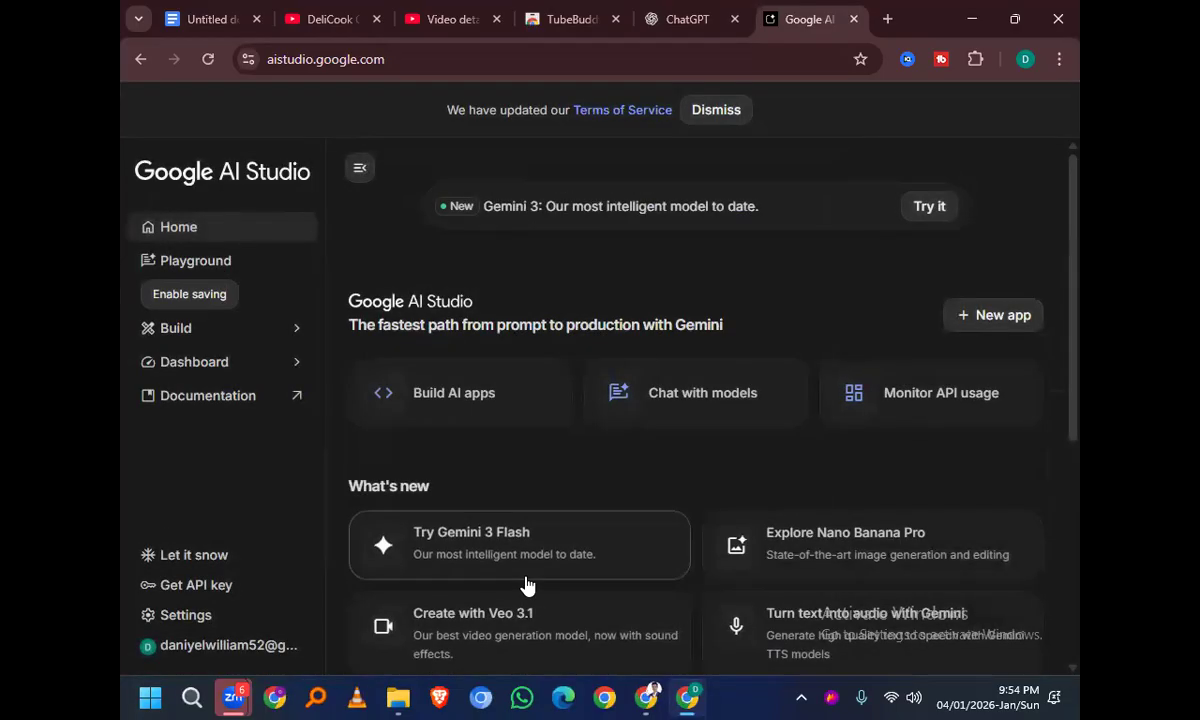
scroll(513, 560, "down", 1)
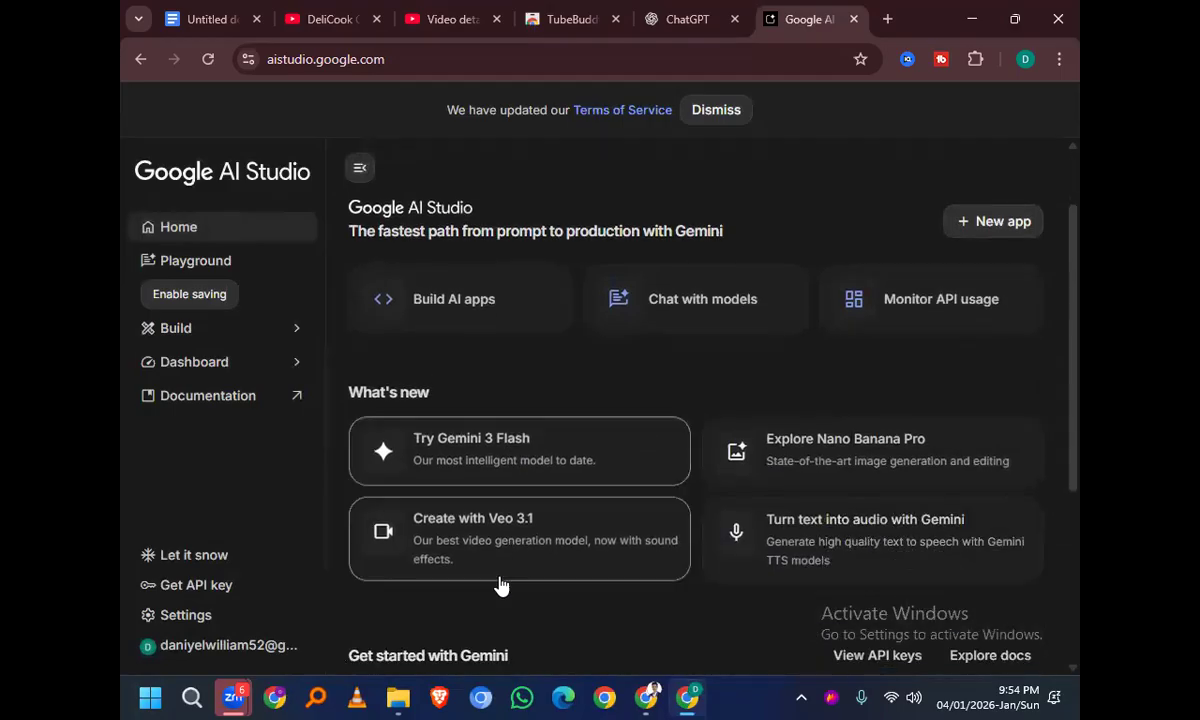
left_click(775, 473)
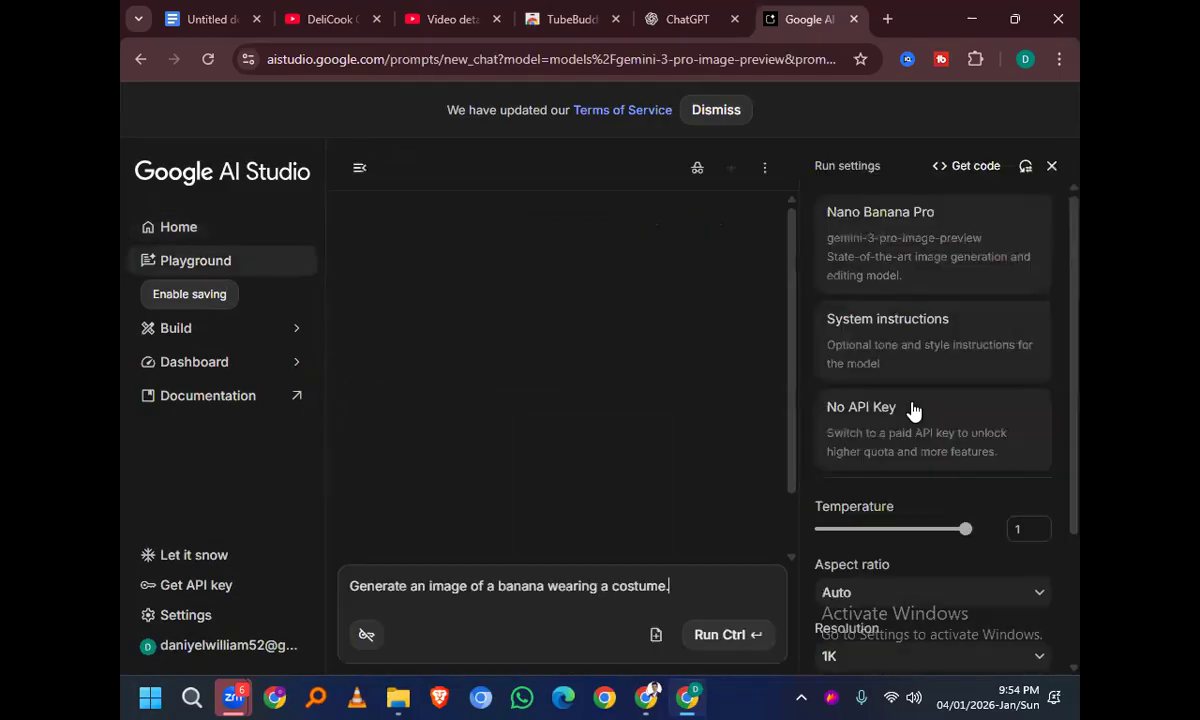
Replace the prompt with the video title plus 'Make Thumbnail On That' and run it, dismissing the paid-key request.
triple_click(588, 586)
key("ctrl+v")
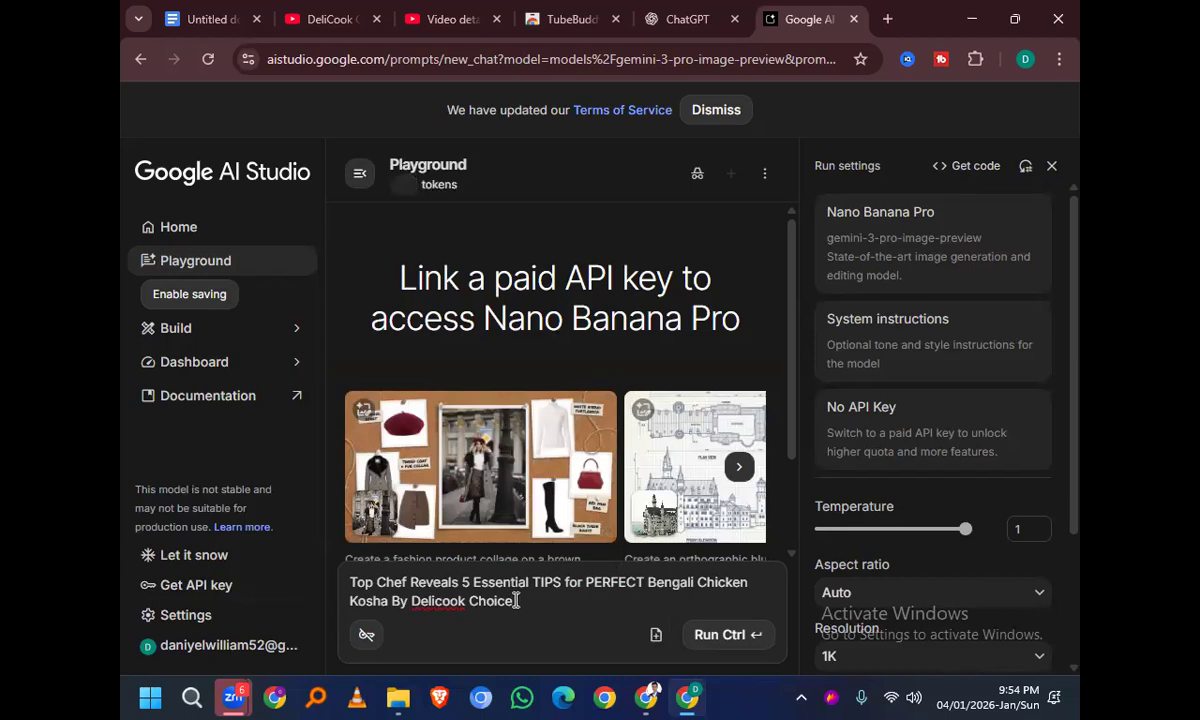
type("Make Thumbnail On That")
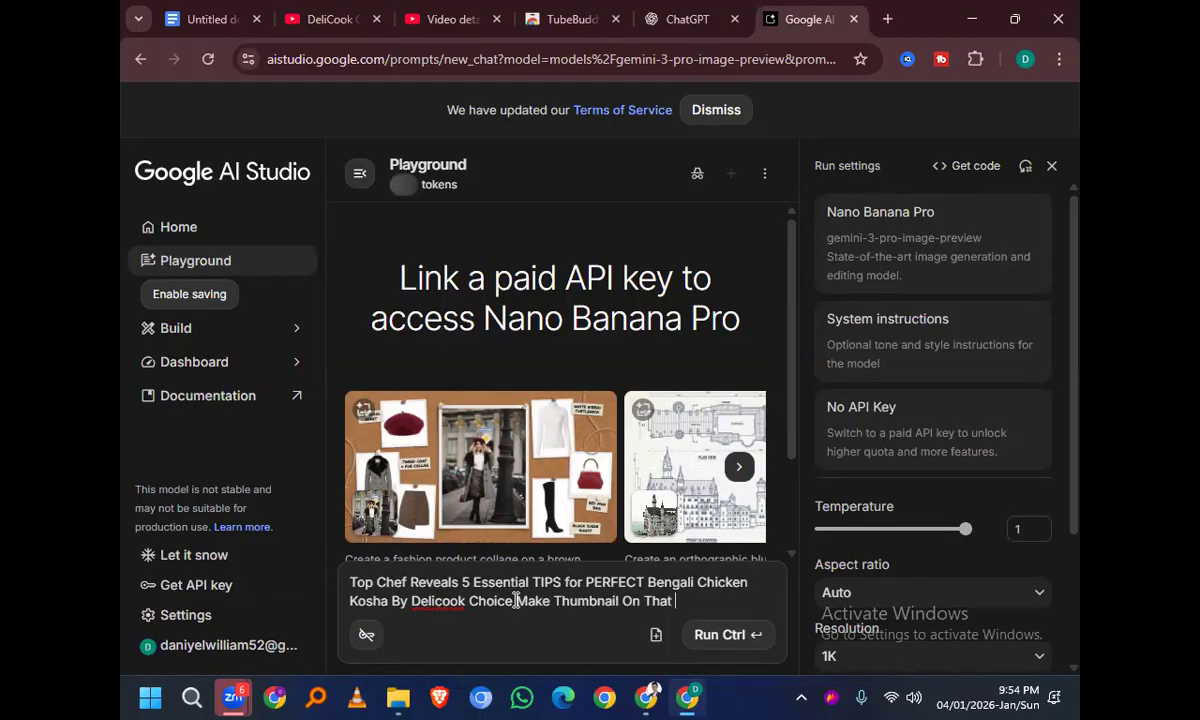
left_click(700, 634)
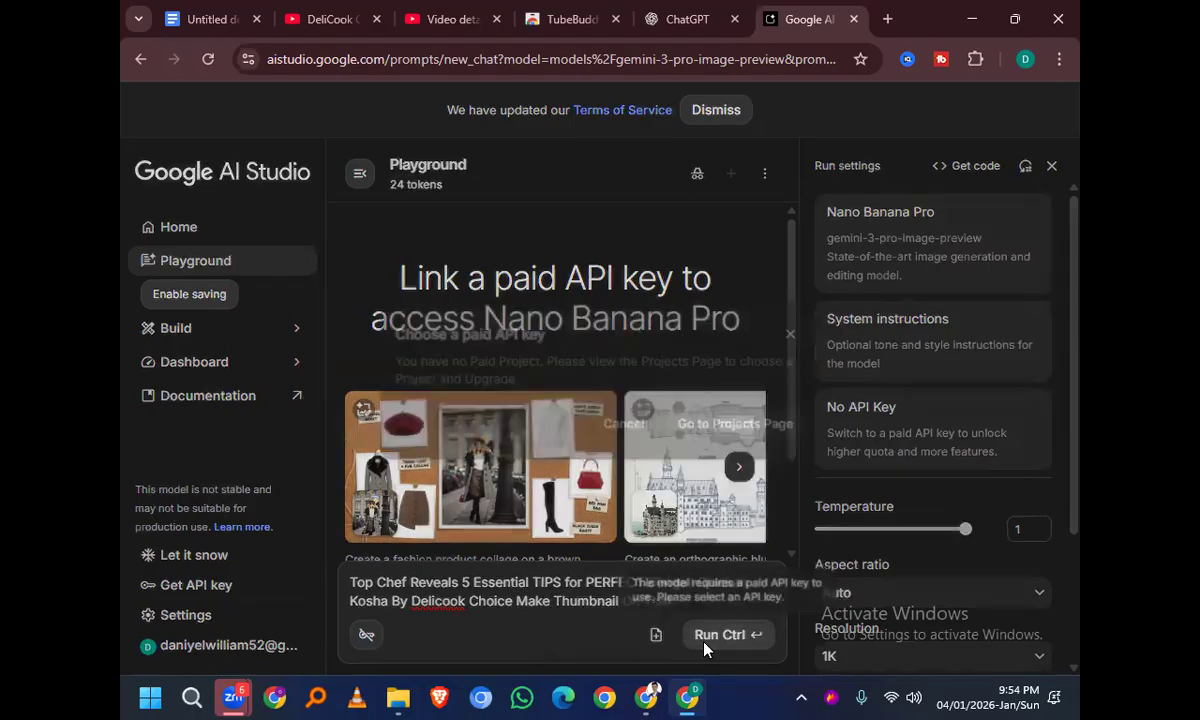
left_click(618, 428)
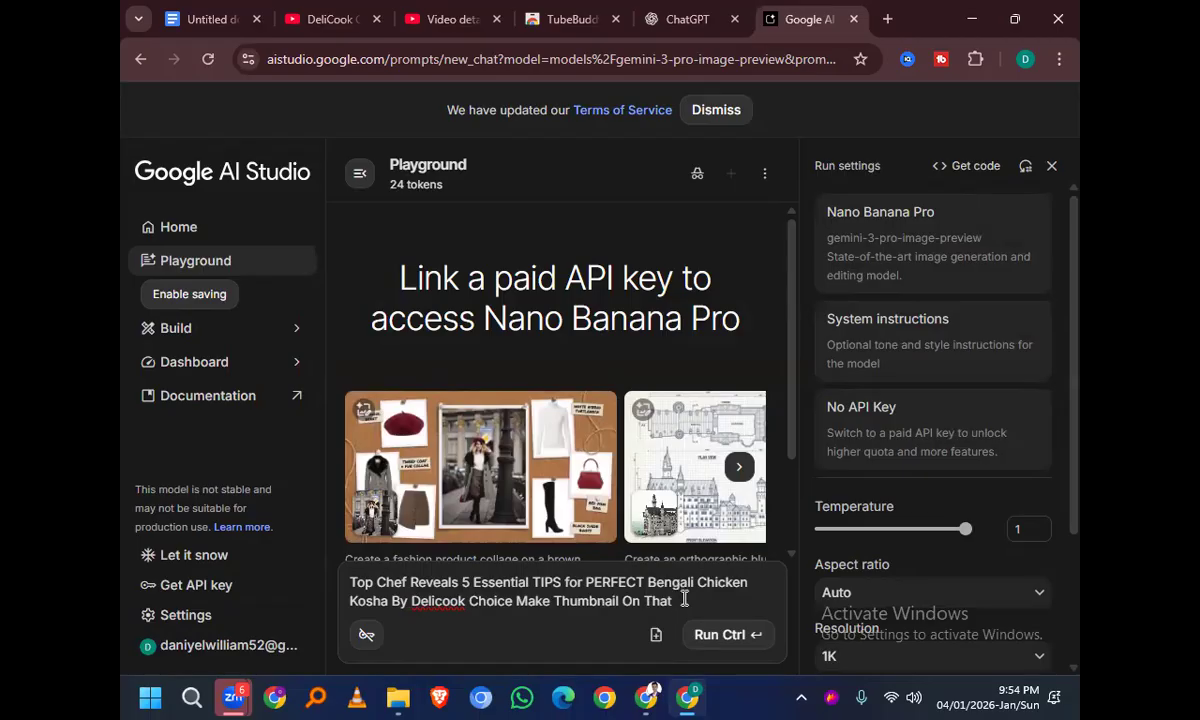
Copy the full prompt text and close the run settings panel.
left_click_drag(684, 599, 350, 578)
right_click(363, 578)
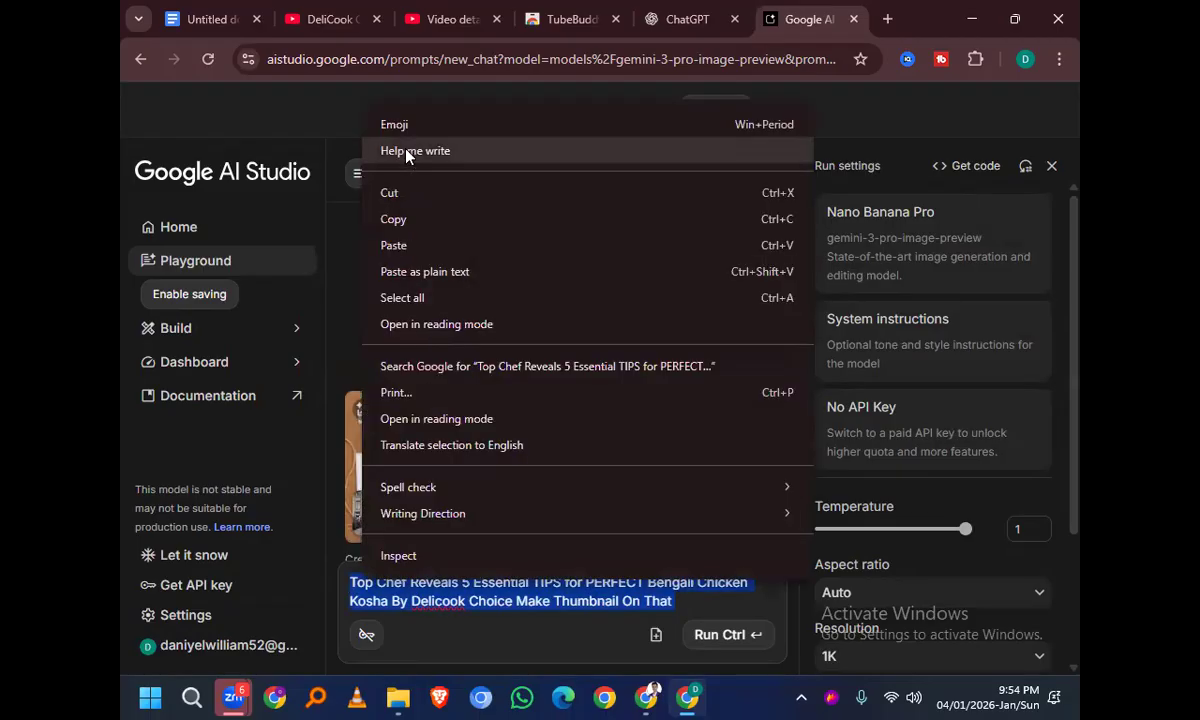
left_click(380, 205)
scroll(533, 370, "down", 2)
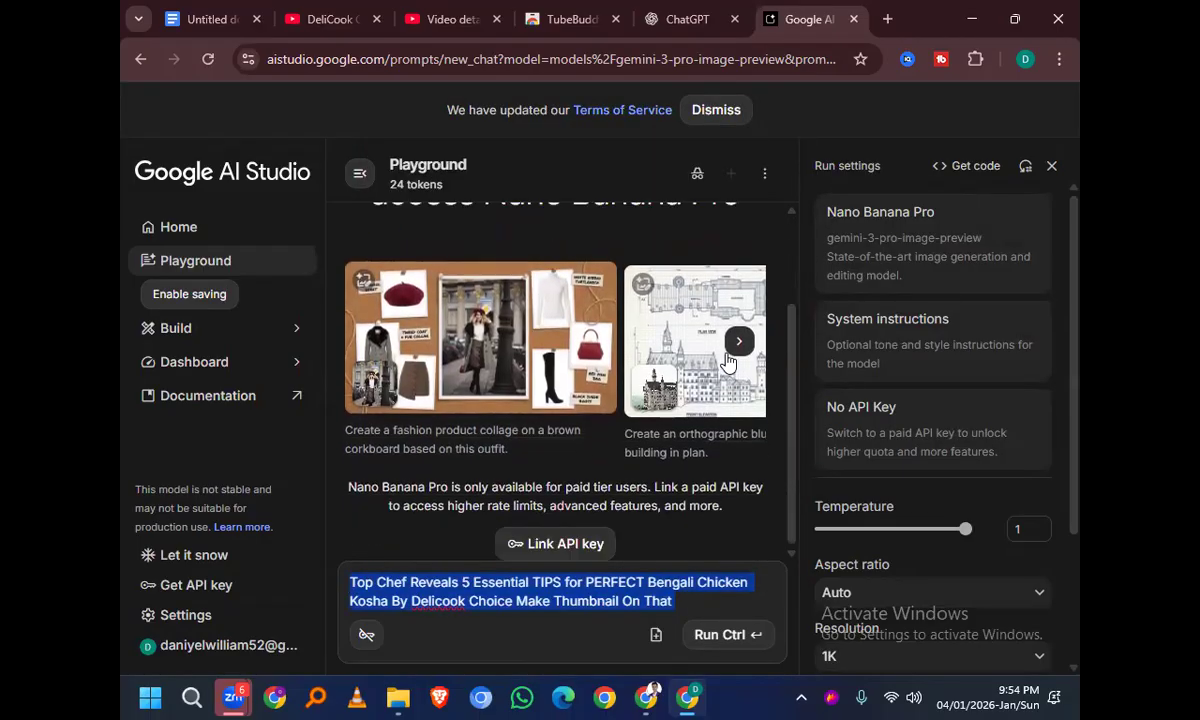
scroll(646, 519, "up", 2)
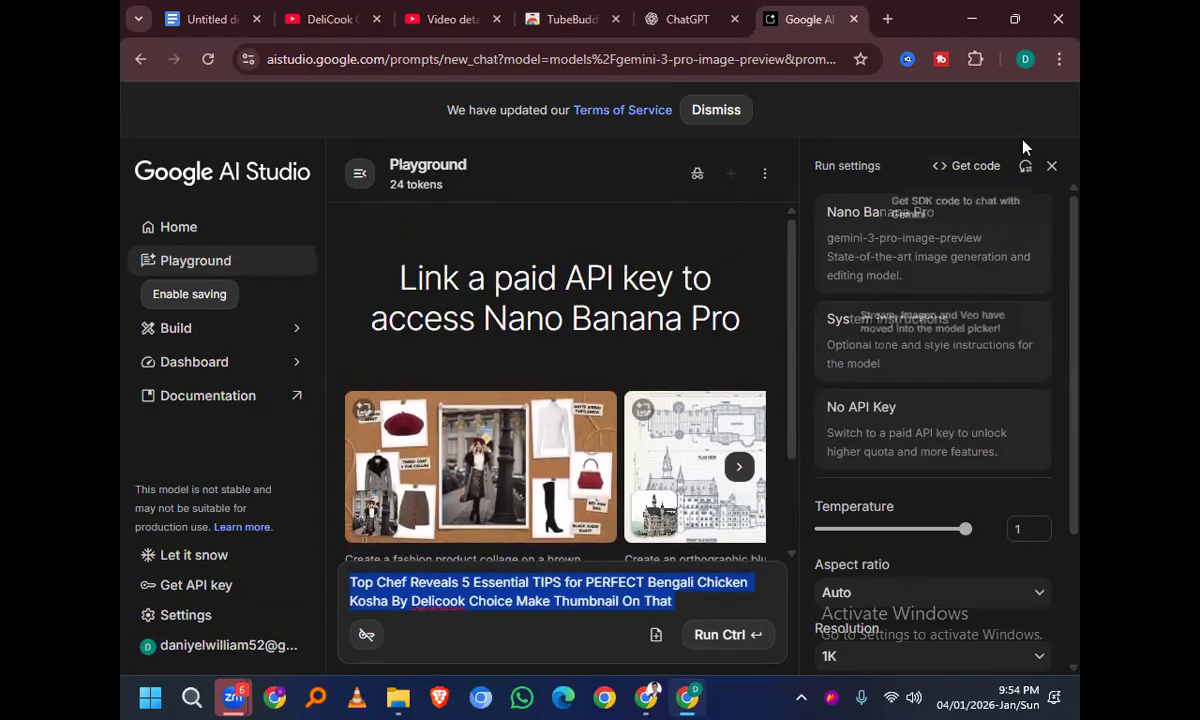
left_click(1050, 165)
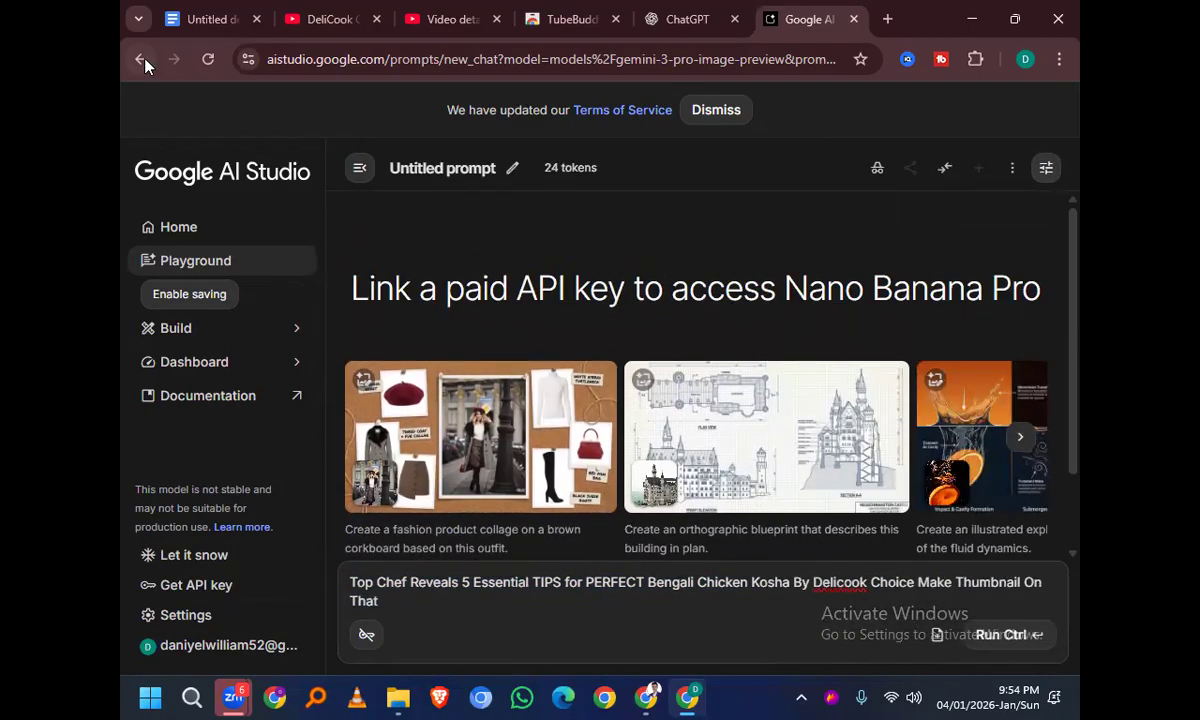
Return to the AI Studio home page and open Gemini 3 Flash.
left_click(140, 59)
scroll(500, 380, "down", 2)
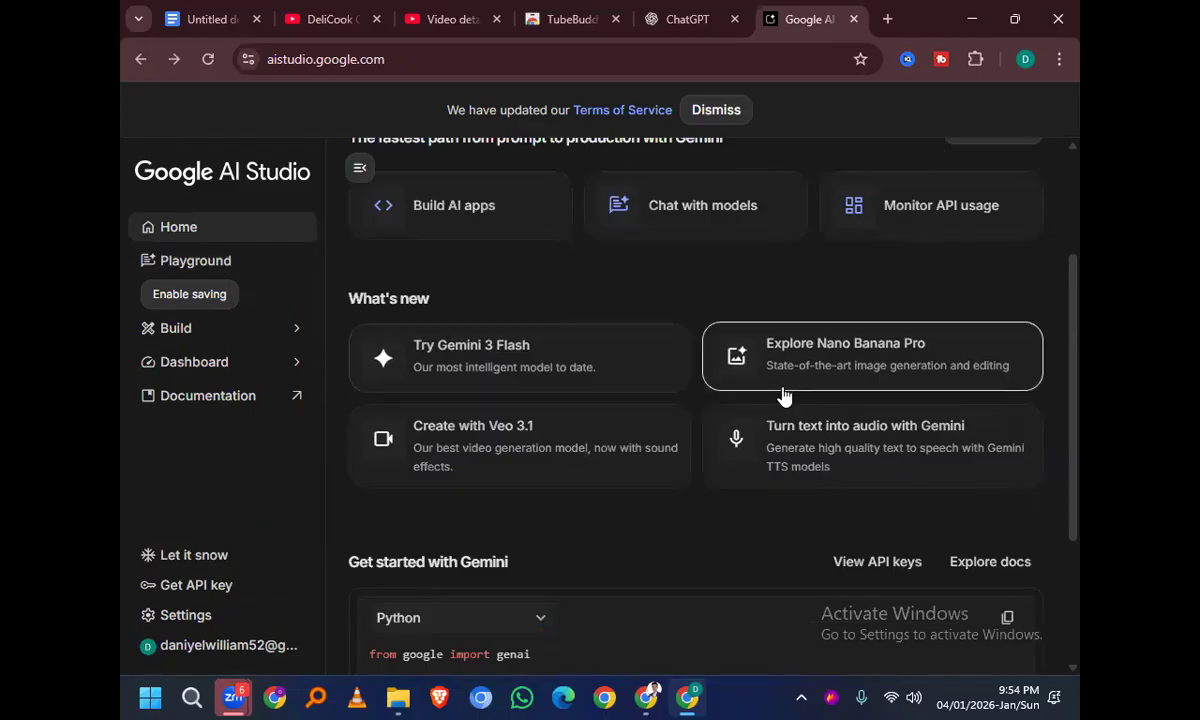
scroll(530, 330, "down", 2)
scroll(536, 358, "up", 4)
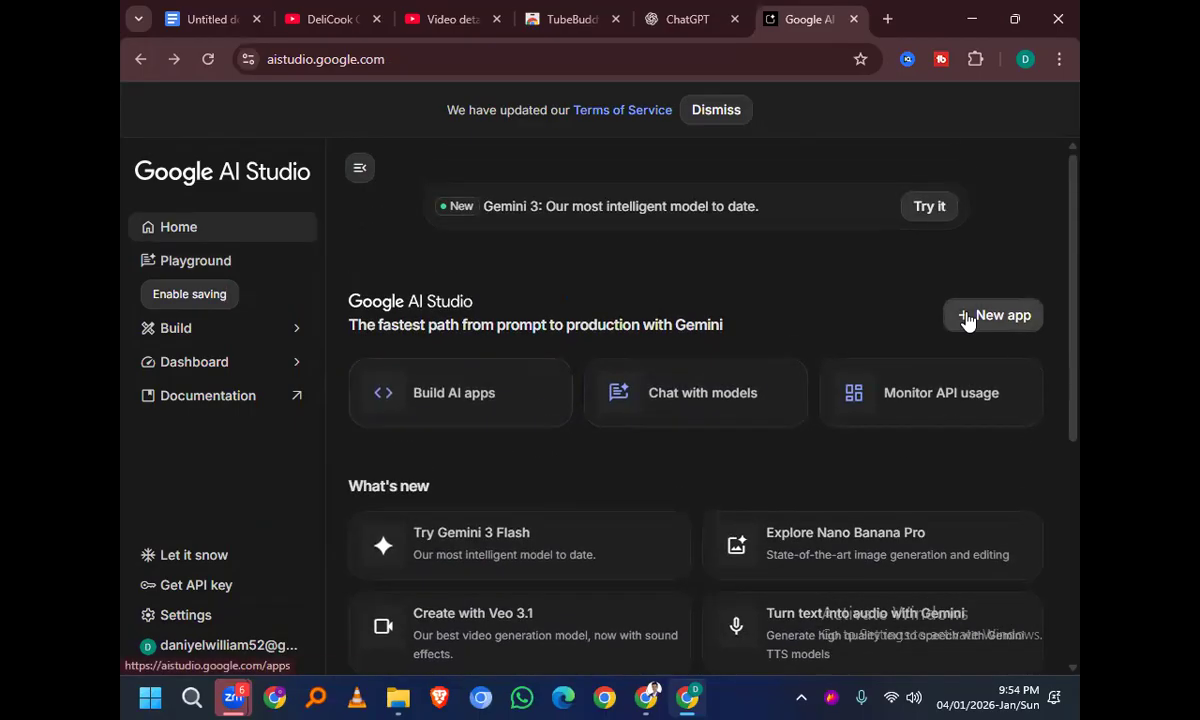
scroll(512, 429, "down", 1)
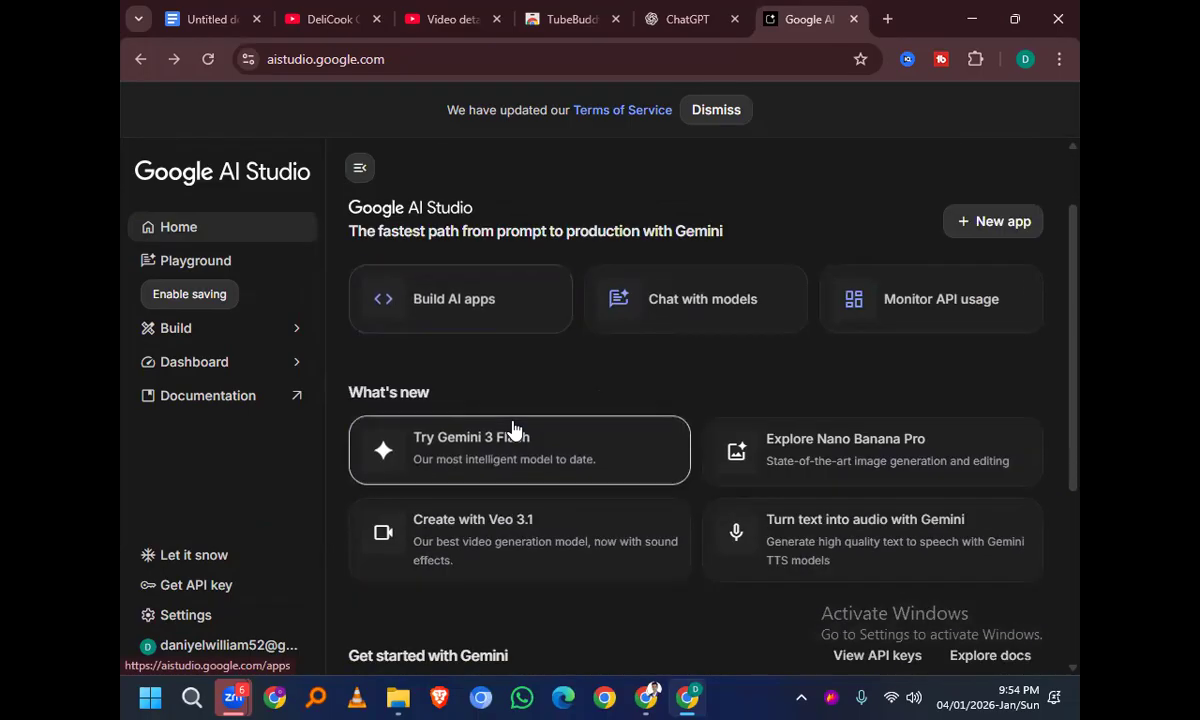
scroll(508, 430, "up", 1)
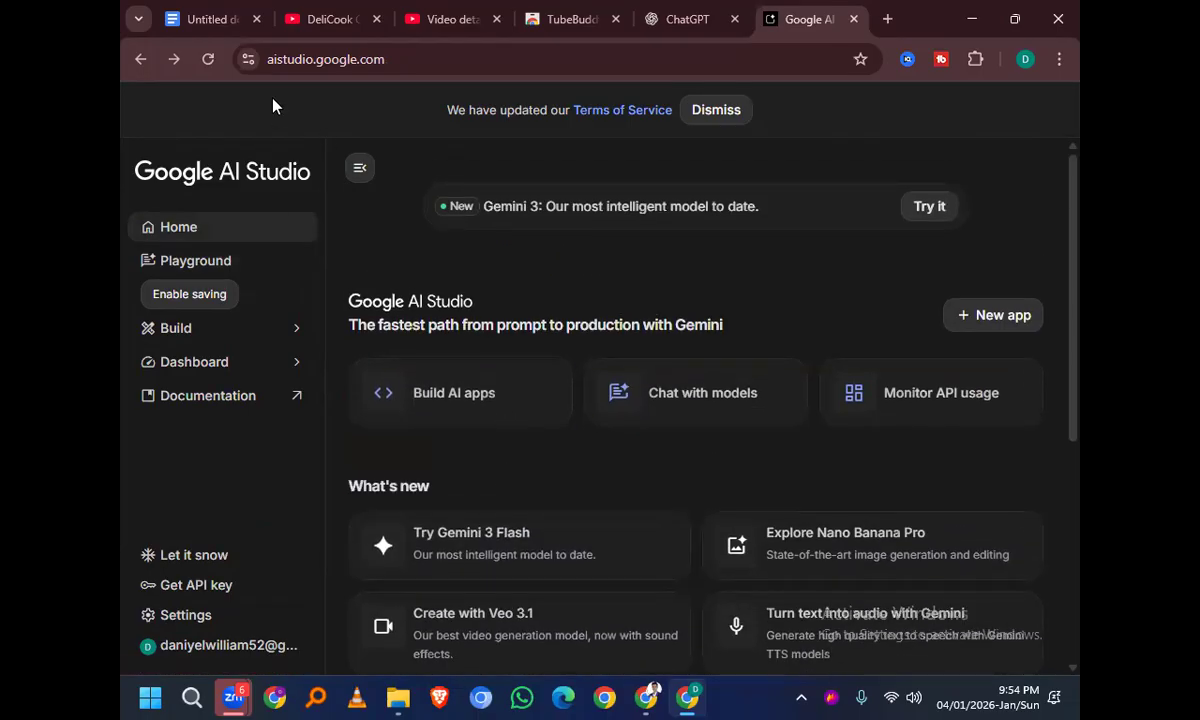
left_click(509, 533)
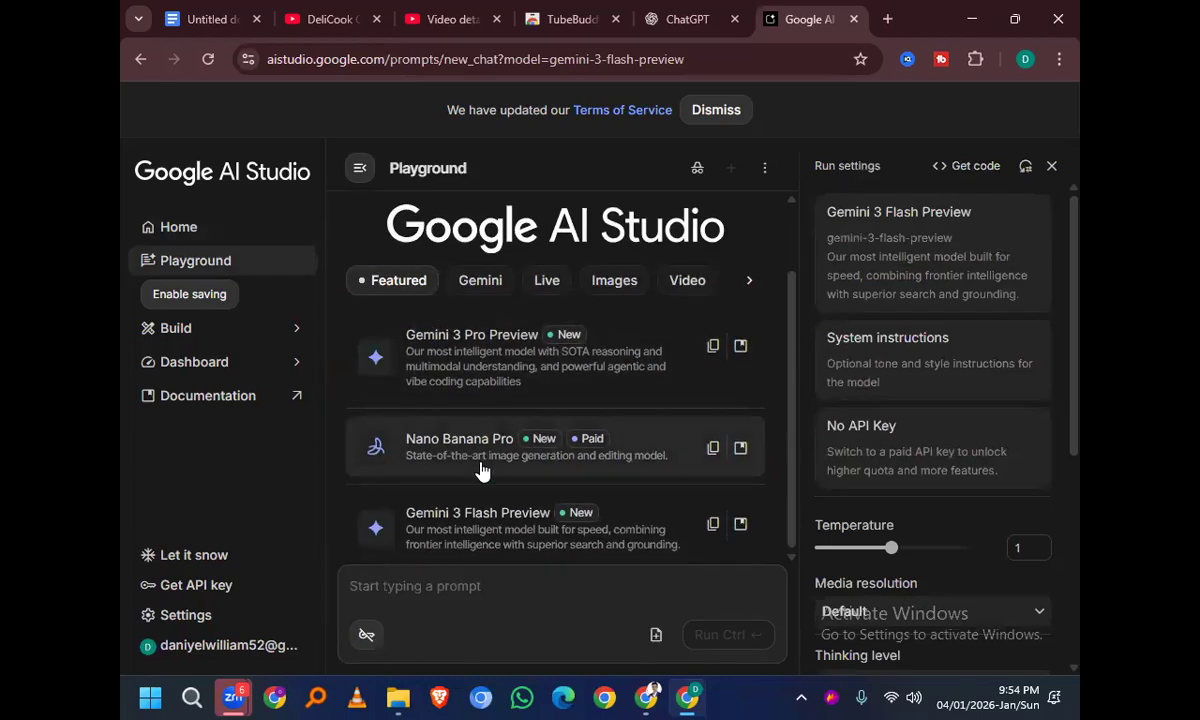
Go back to the Google search results for ai studio and open the Google apps menu.
left_click(140, 60)
left_click(140, 60)
left_click(140, 60)
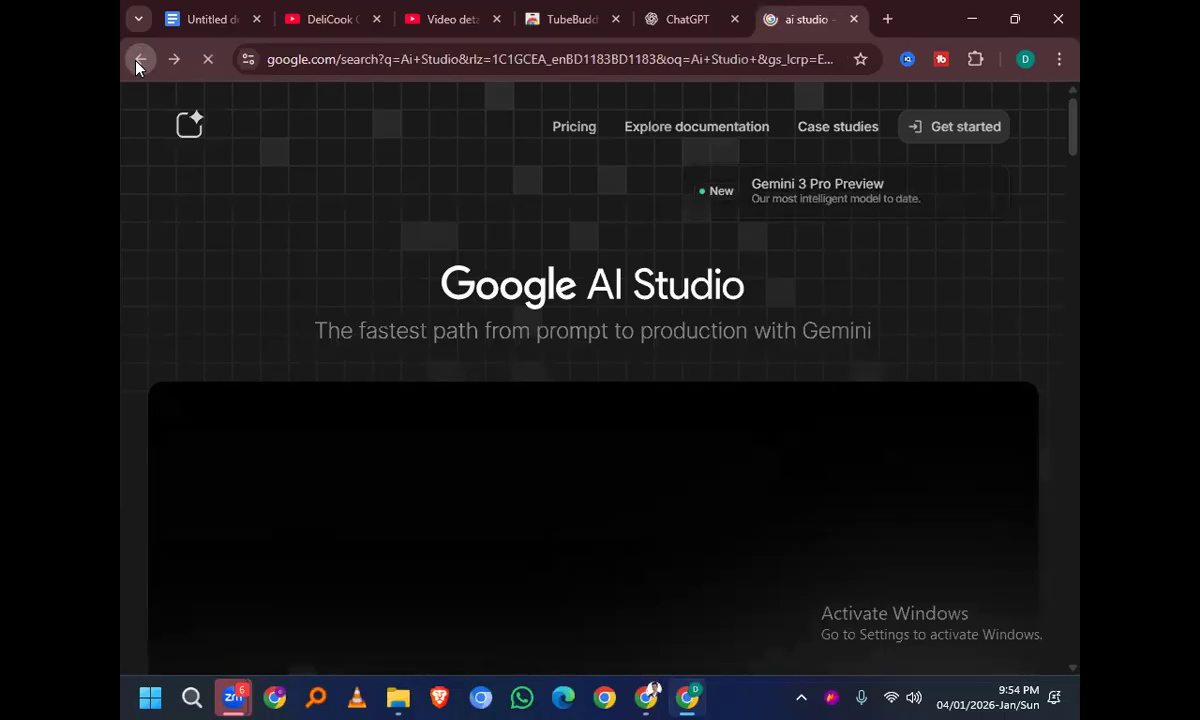
left_click(987, 130)
Generate the Chicken Kosha thumbnail with the pasted prompt in Gemini's image mode, then open a new tab.
scroll(818, 343, "down", 1)
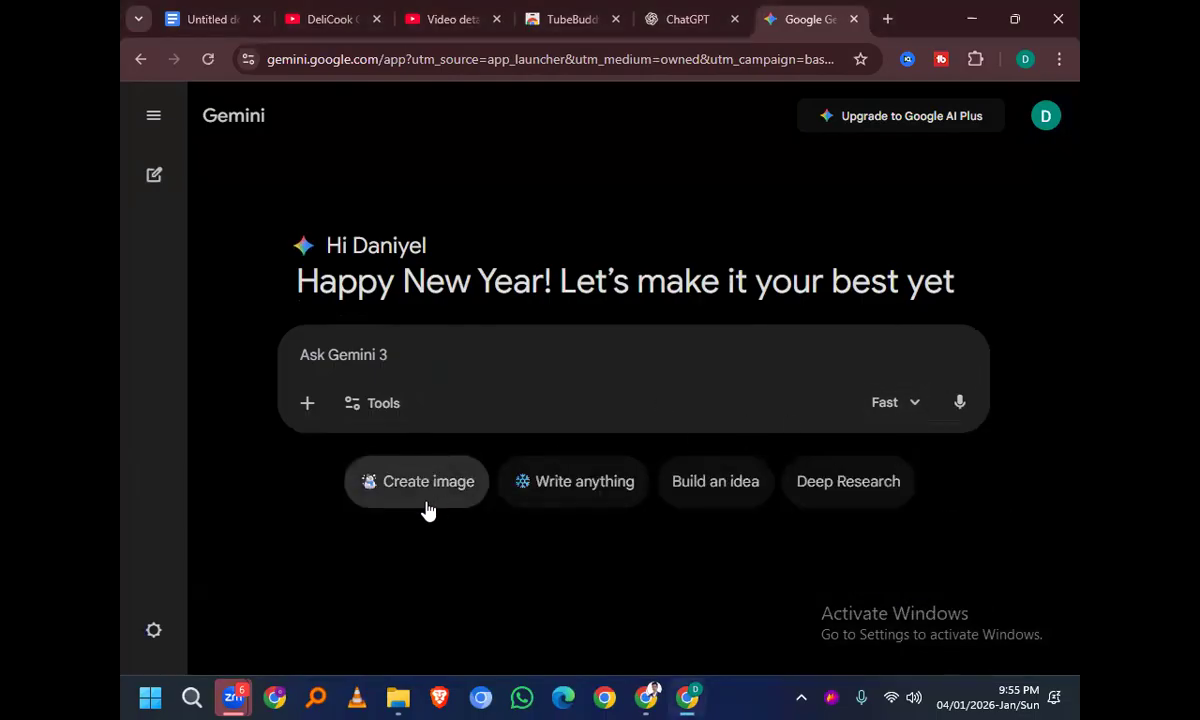
left_click(423, 503)
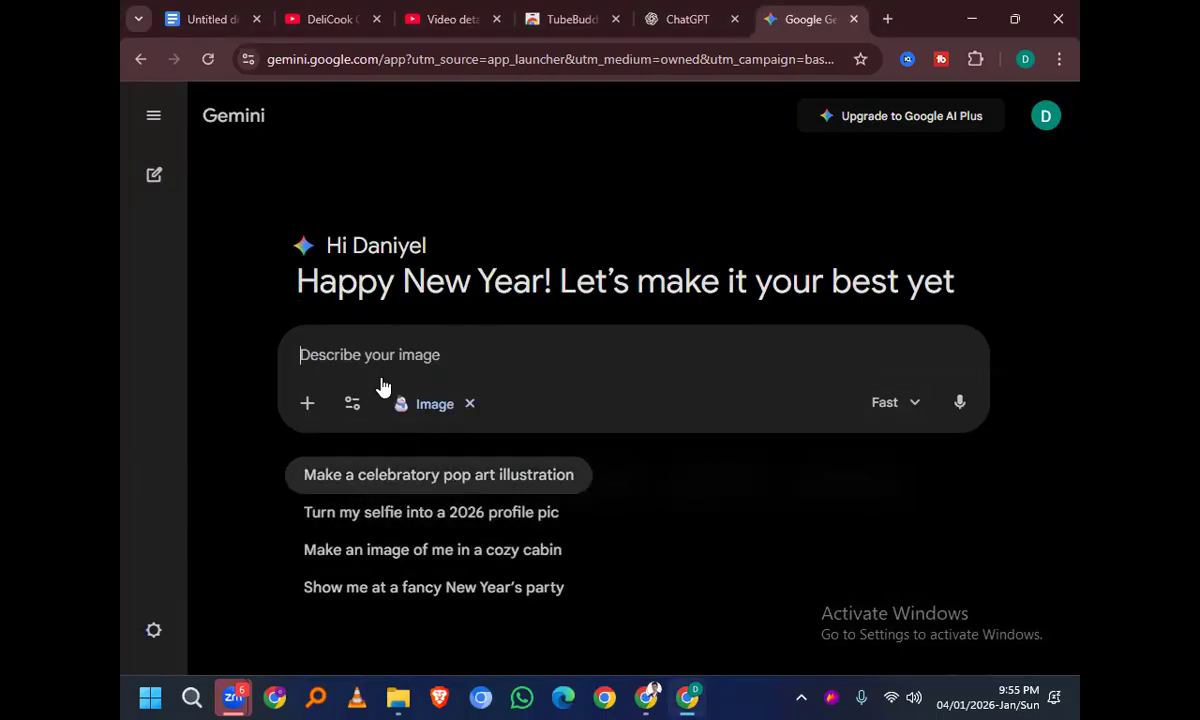
key("ctrl+v")
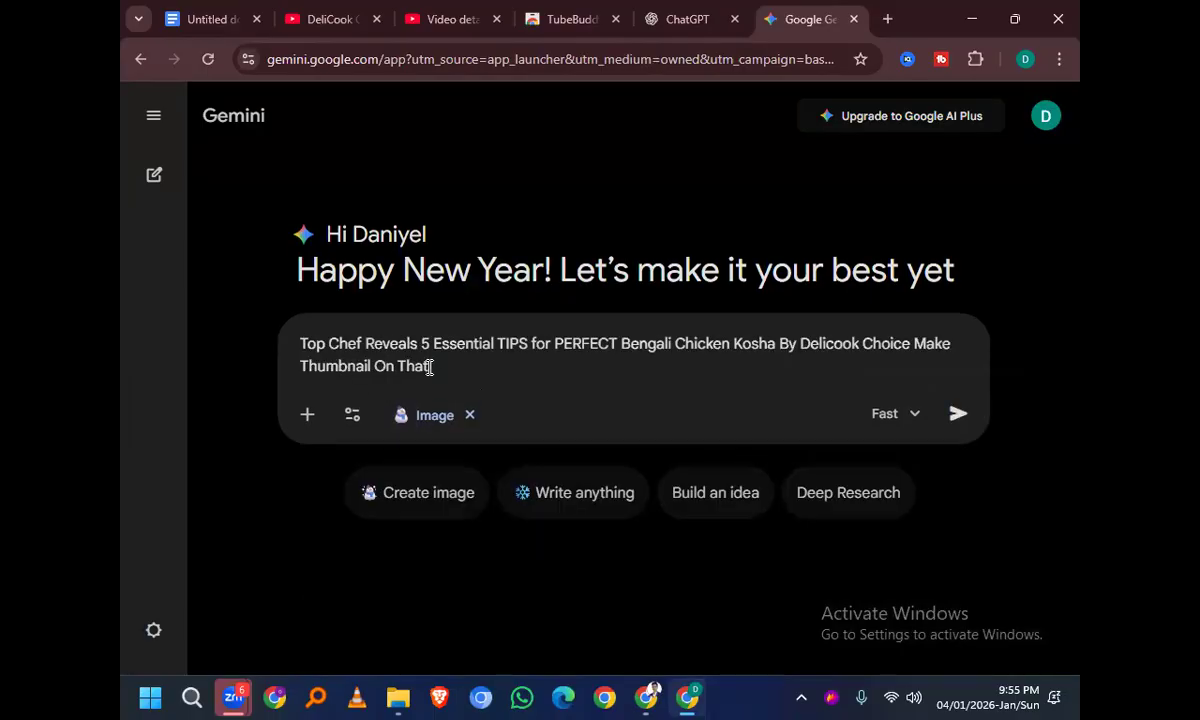
left_click(958, 414)
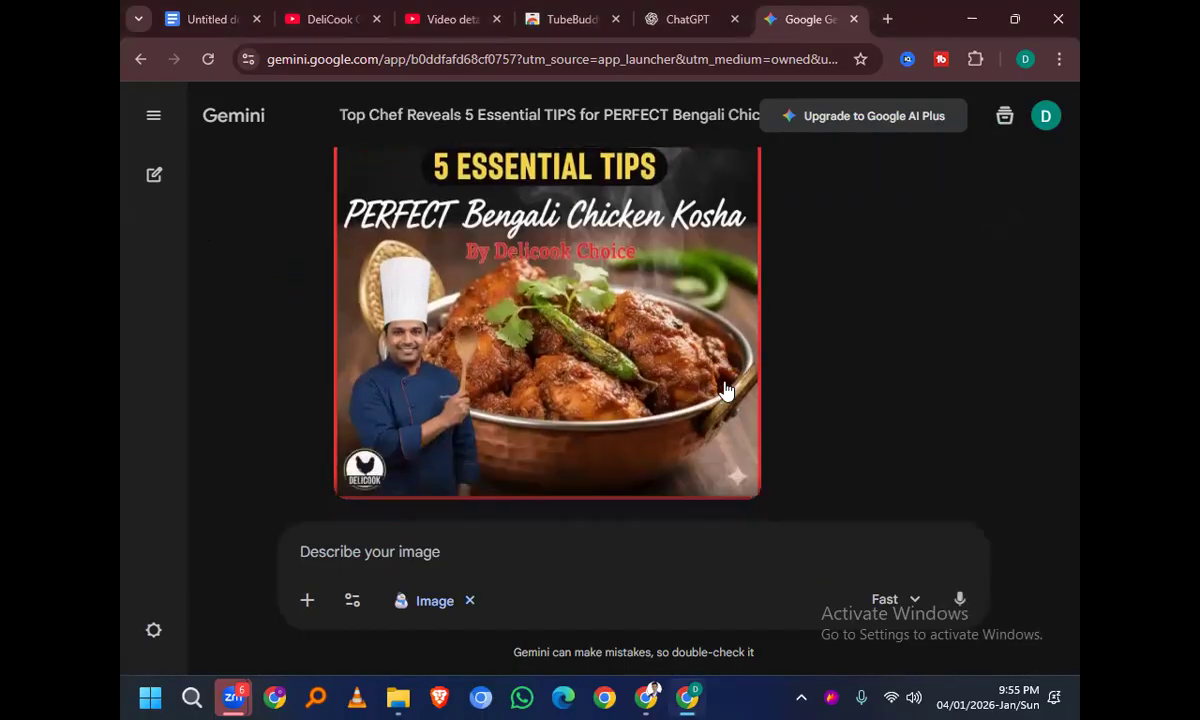
scroll(625, 340, "up", 3)
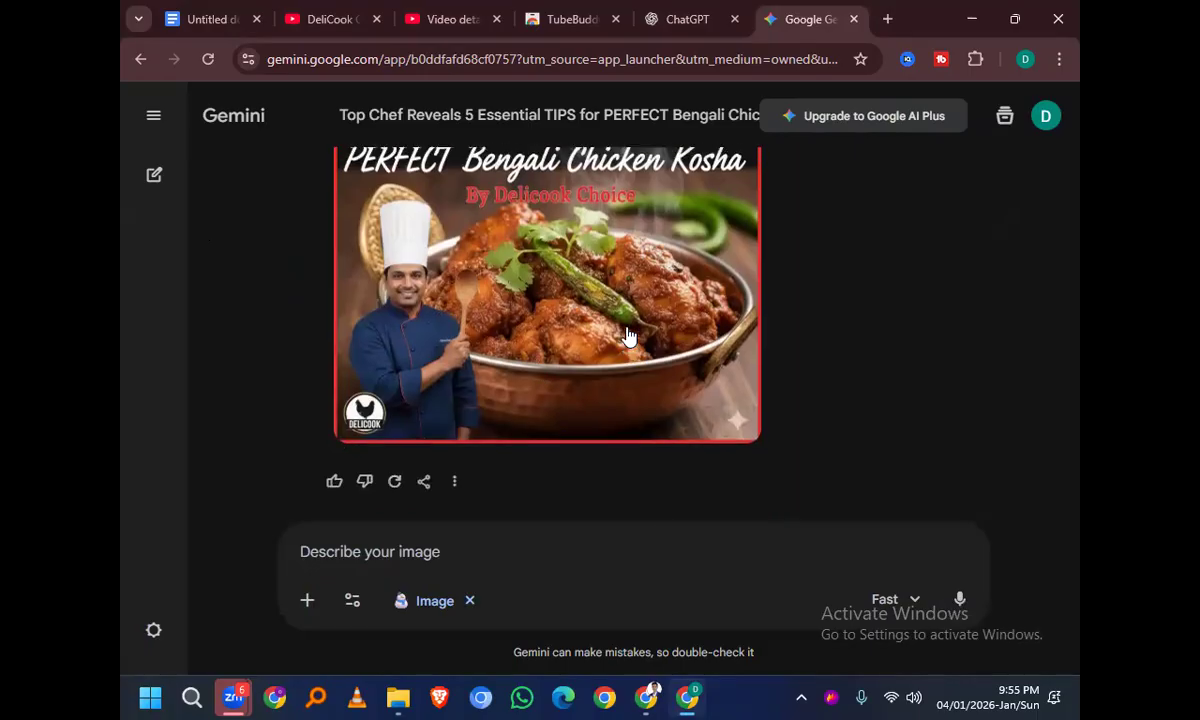
scroll(630, 322, "down", 2)
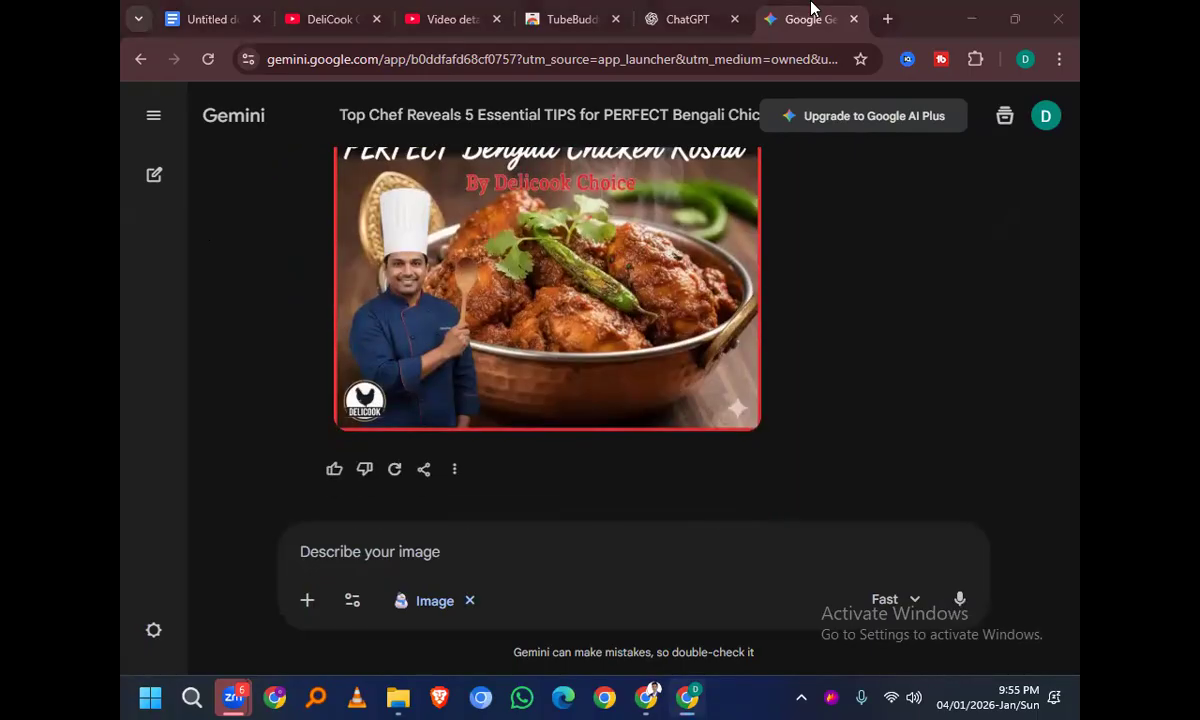
key("ctrl+t")
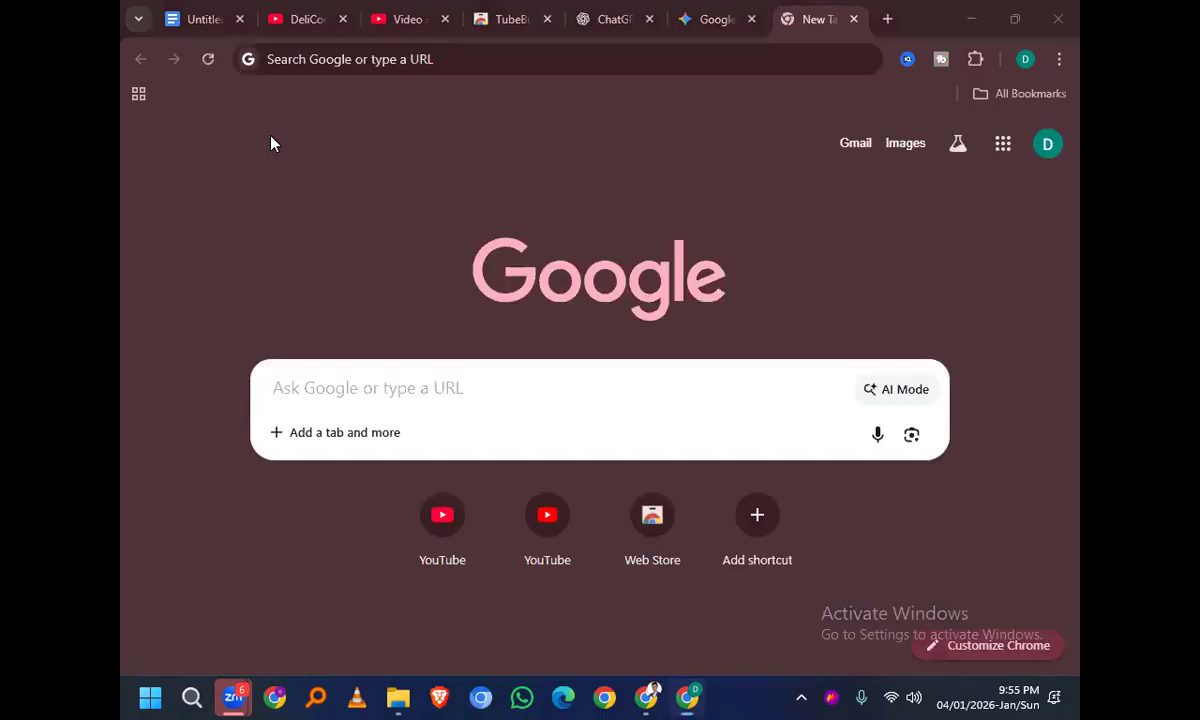
Search Google for 'youtube thumbnail size' from the address bar.
left_click(301, 62)
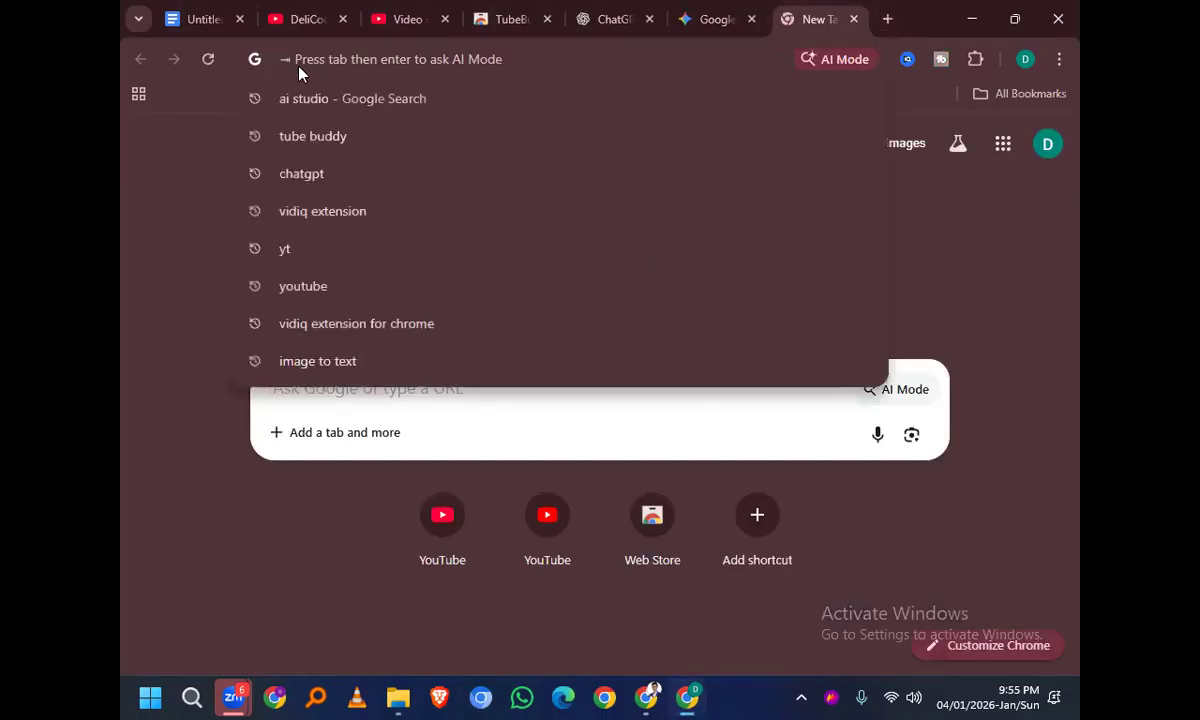
type("T")
key("BackSpace")
key("BackSpace")
type("Y")
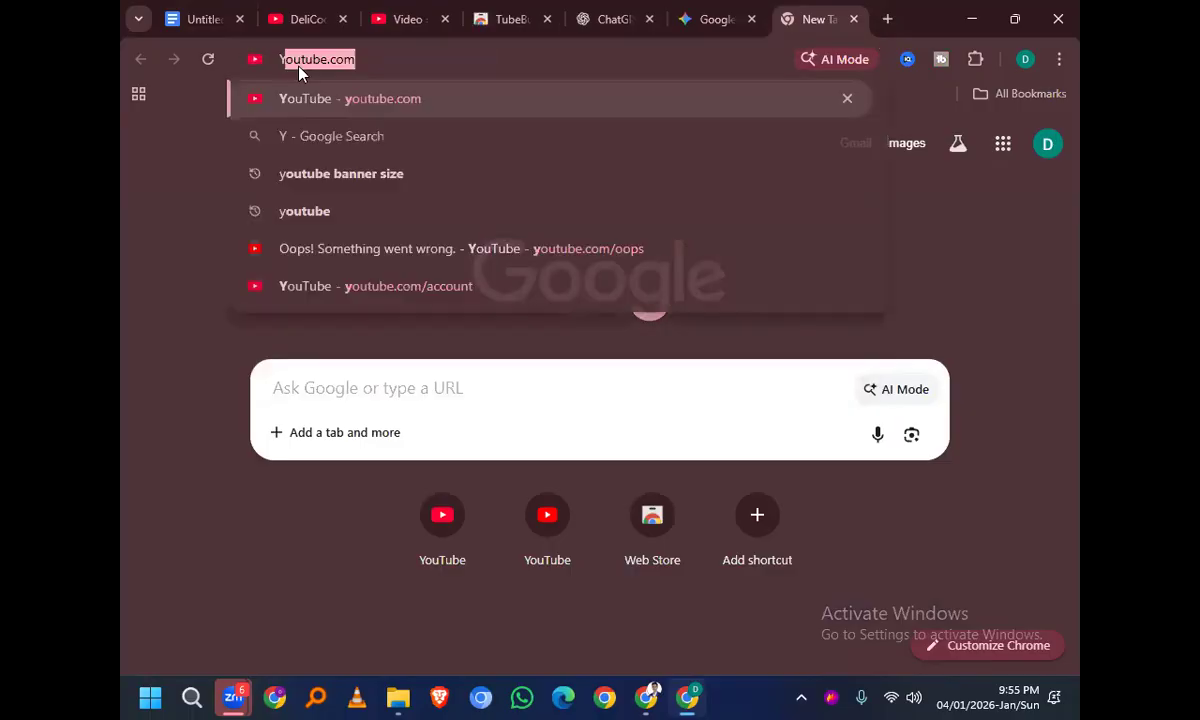
type("outube")
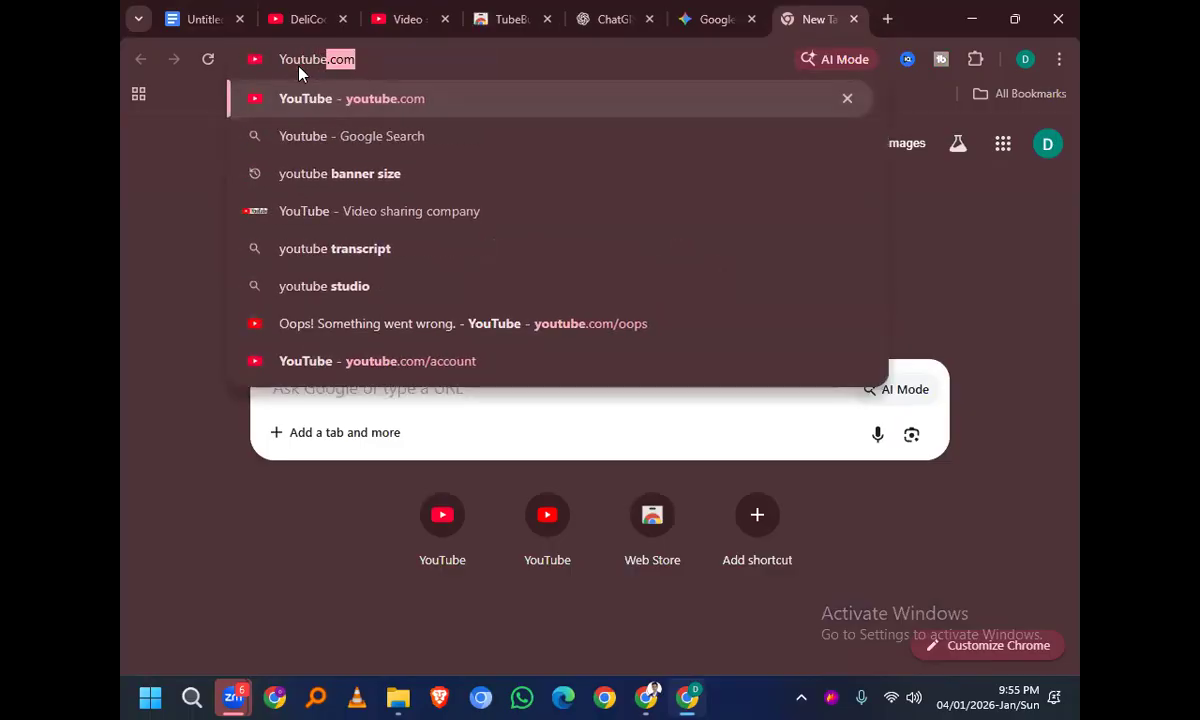
type(" B")
key("BackSpace")
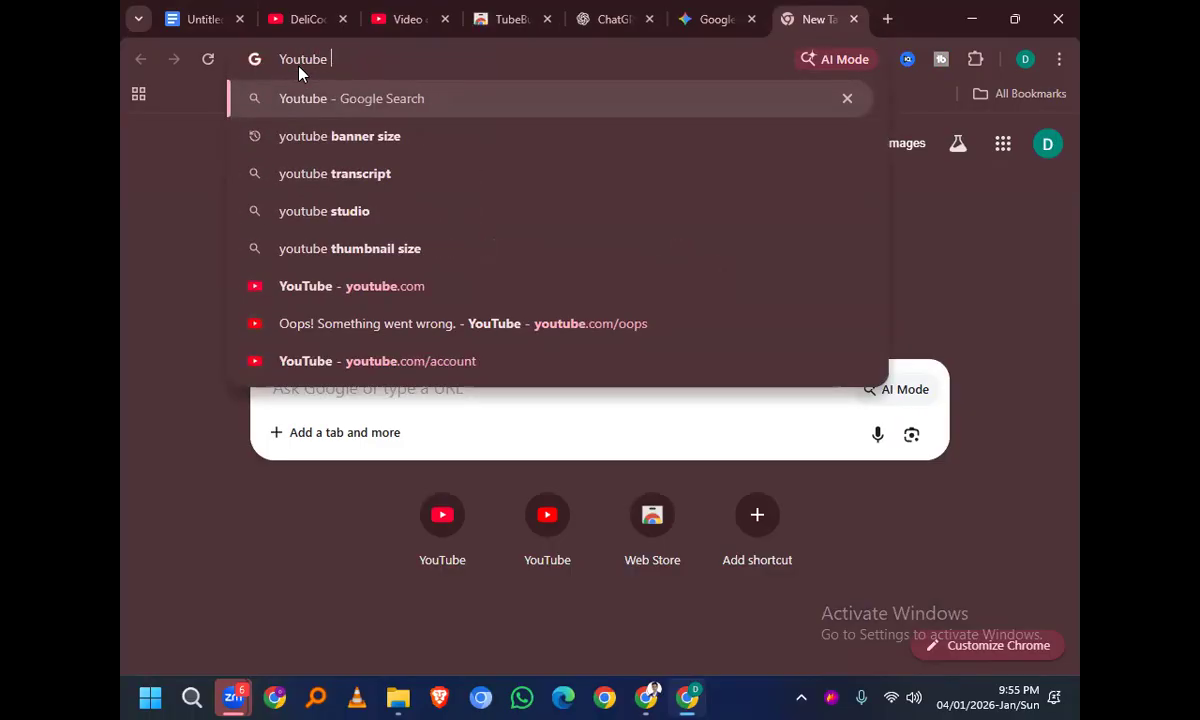
type("T")
key("Down")
key("Down")
key("Return")
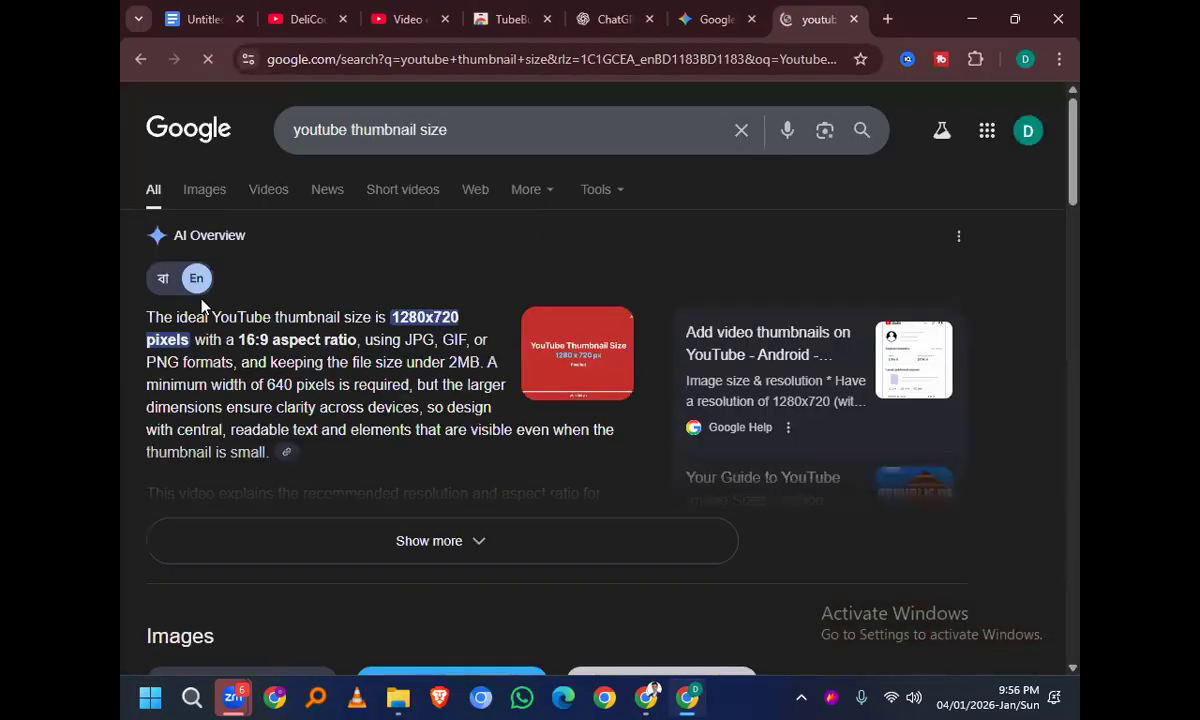
Copy the AI Overview sentence stating the ideal thumbnail size is 1280x720.
left_click_drag(151, 314, 462, 330)
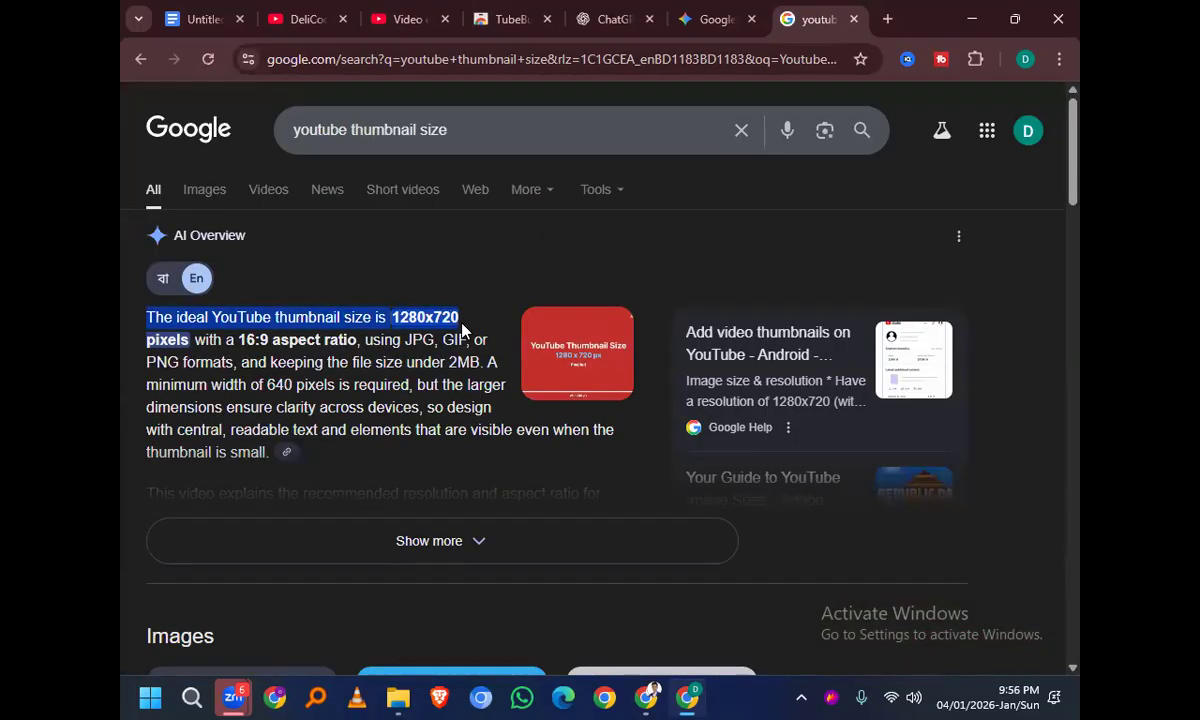
right_click(422, 320)
left_click(455, 337)
Back in Gemini, send the 1280x720 size sentence to regenerate the thumbnail.
key("ctrl+shift+Tab")
left_click(487, 546)
key("ctrl+v")
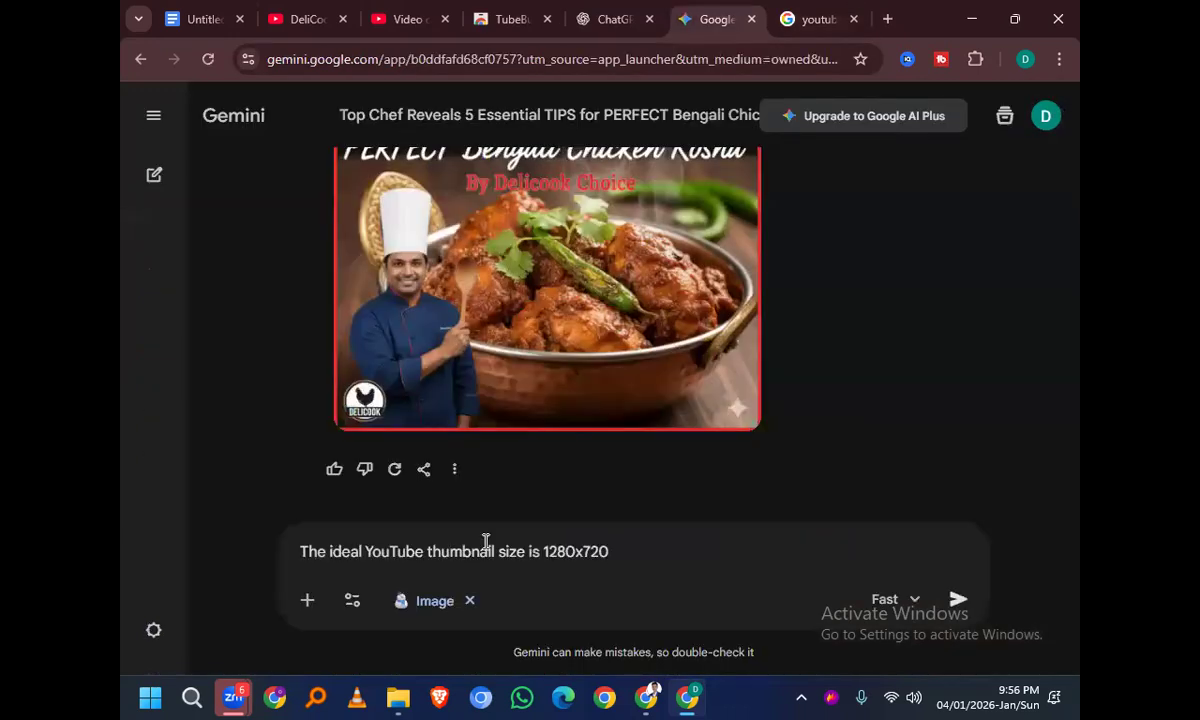
key("Return")
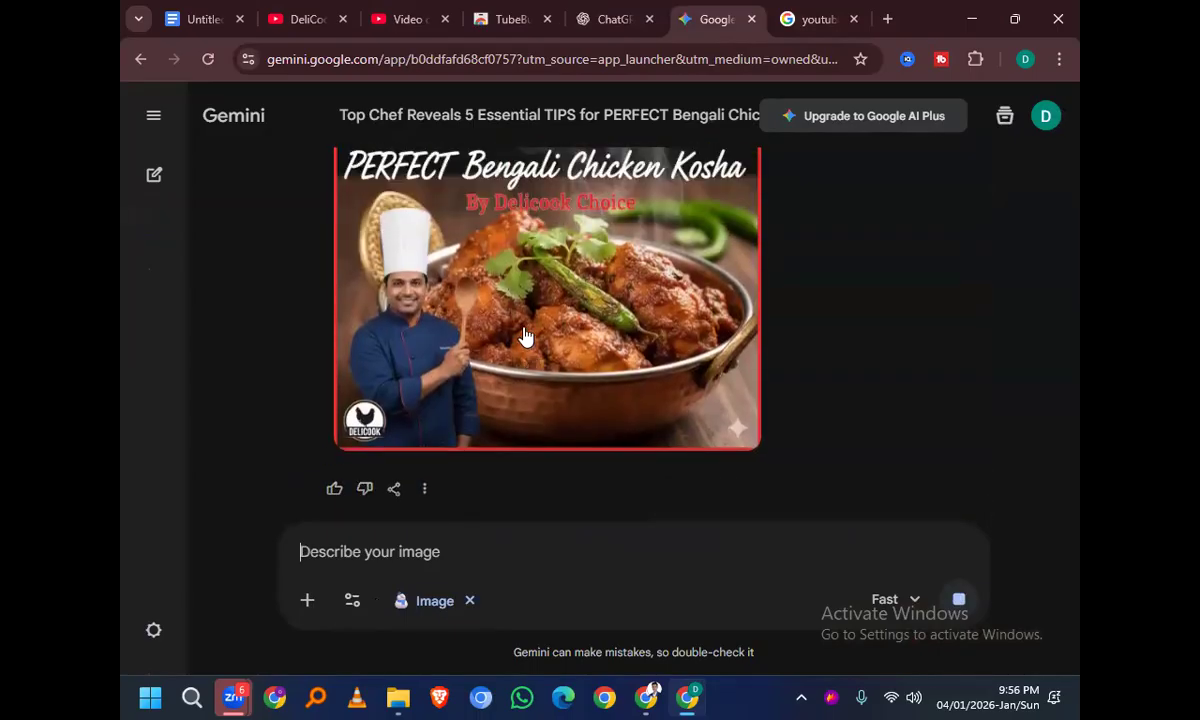
Zoom the page to 80%, download the new thumbnail, and return to YouTube Studio's video details.
key("ctrl+minus")
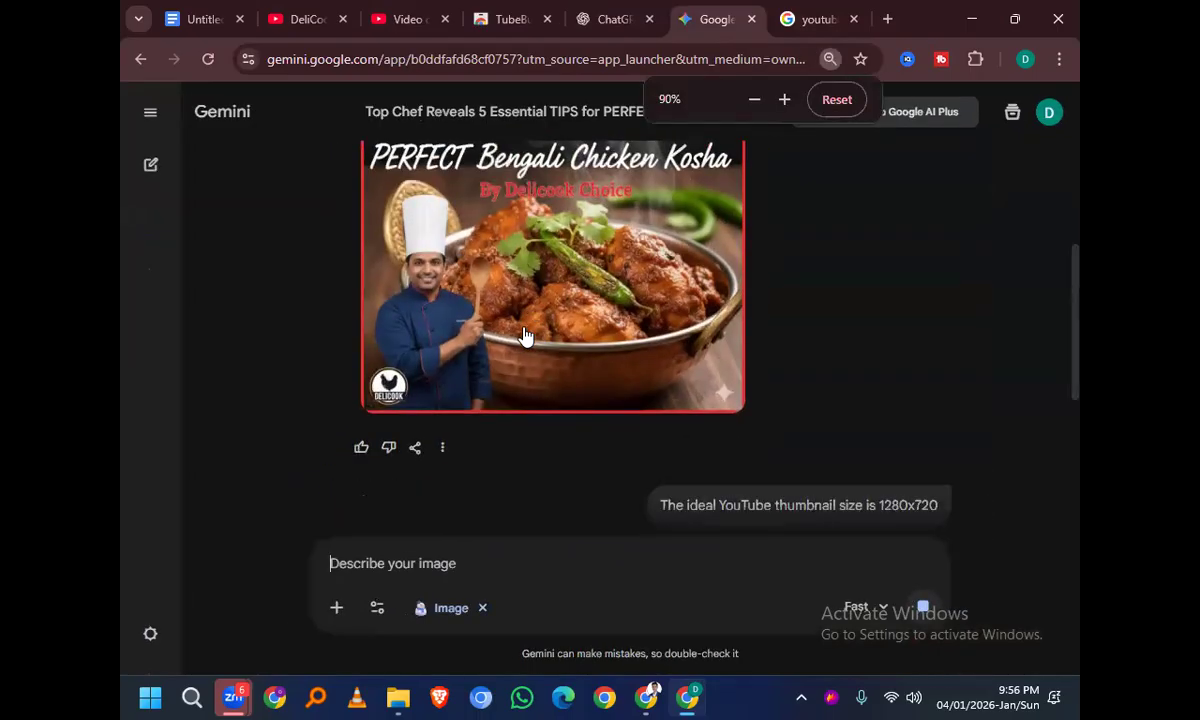
key("ctrl+minus")
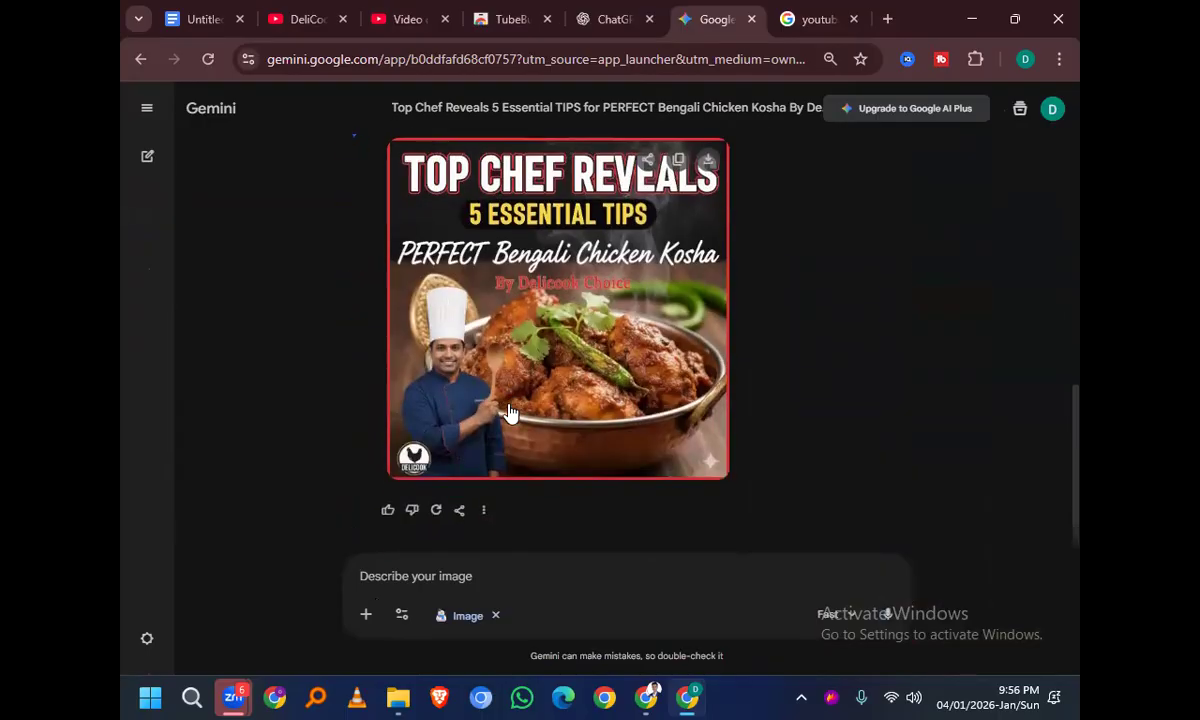
scroll(510, 410, "up", 1)
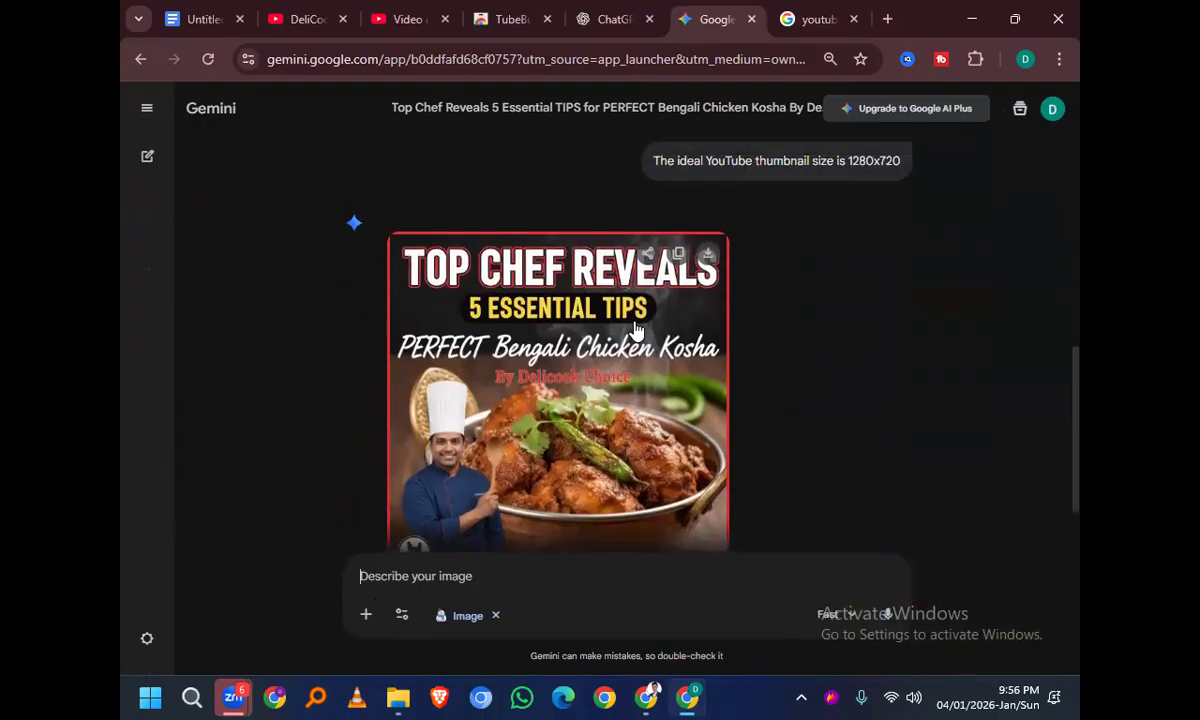
left_click(707, 255)
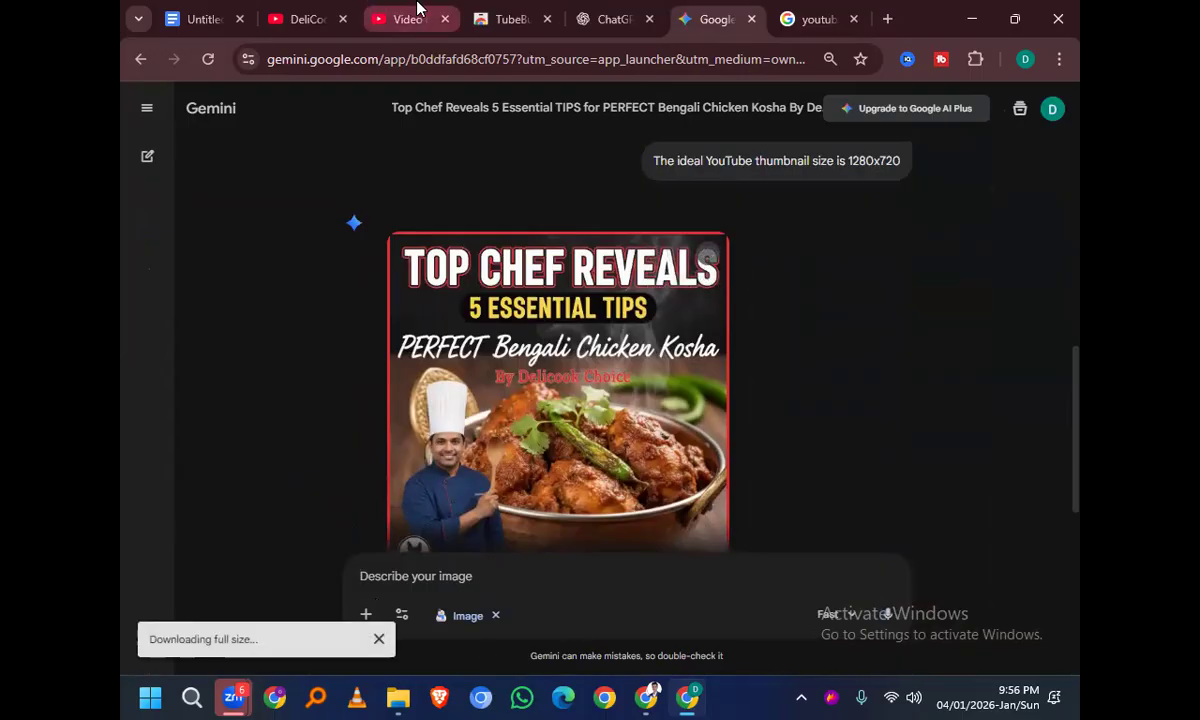
left_click(418, 8)
scroll(574, 468, "down", 6)
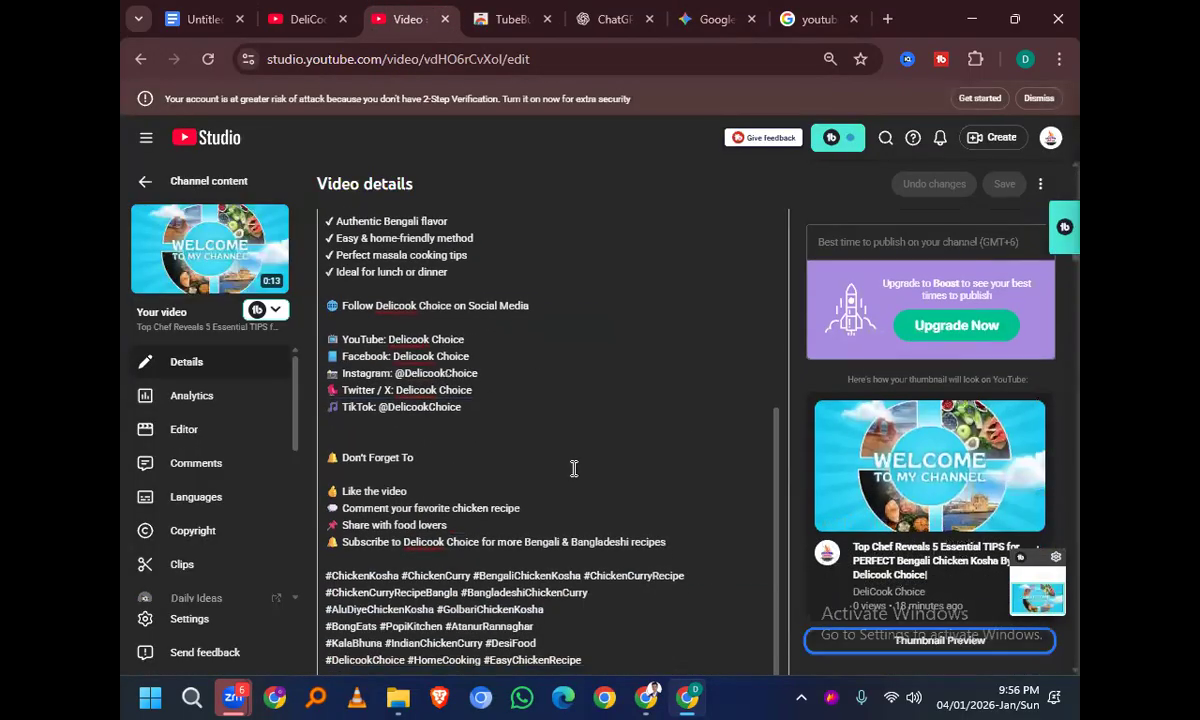
Try uploading a custom thumbnail and begin the required phone number verification.
scroll(574, 468, "down", 5)
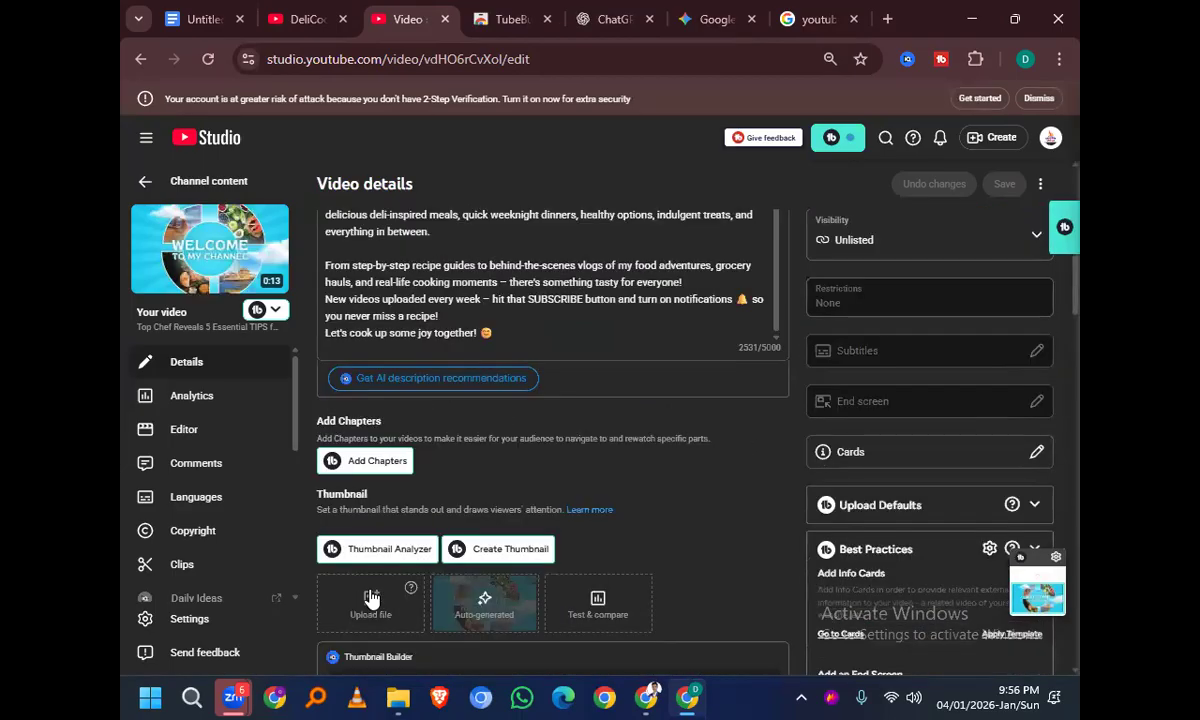
left_click(370, 597)
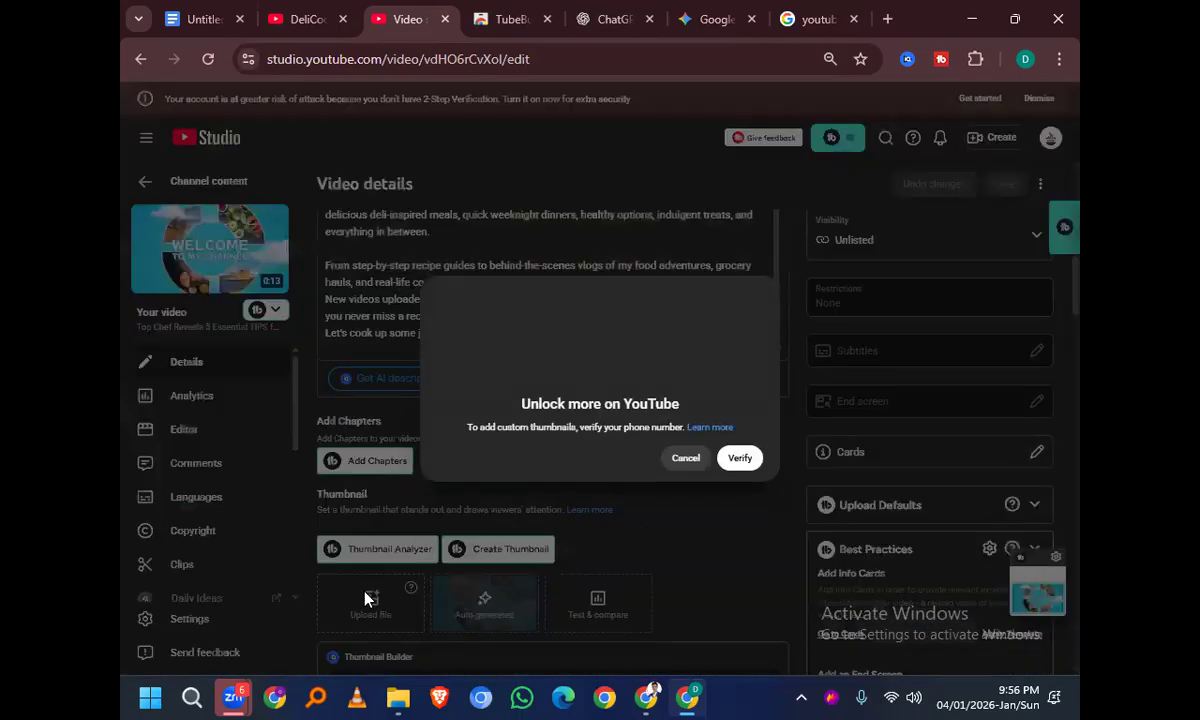
left_click(740, 460)
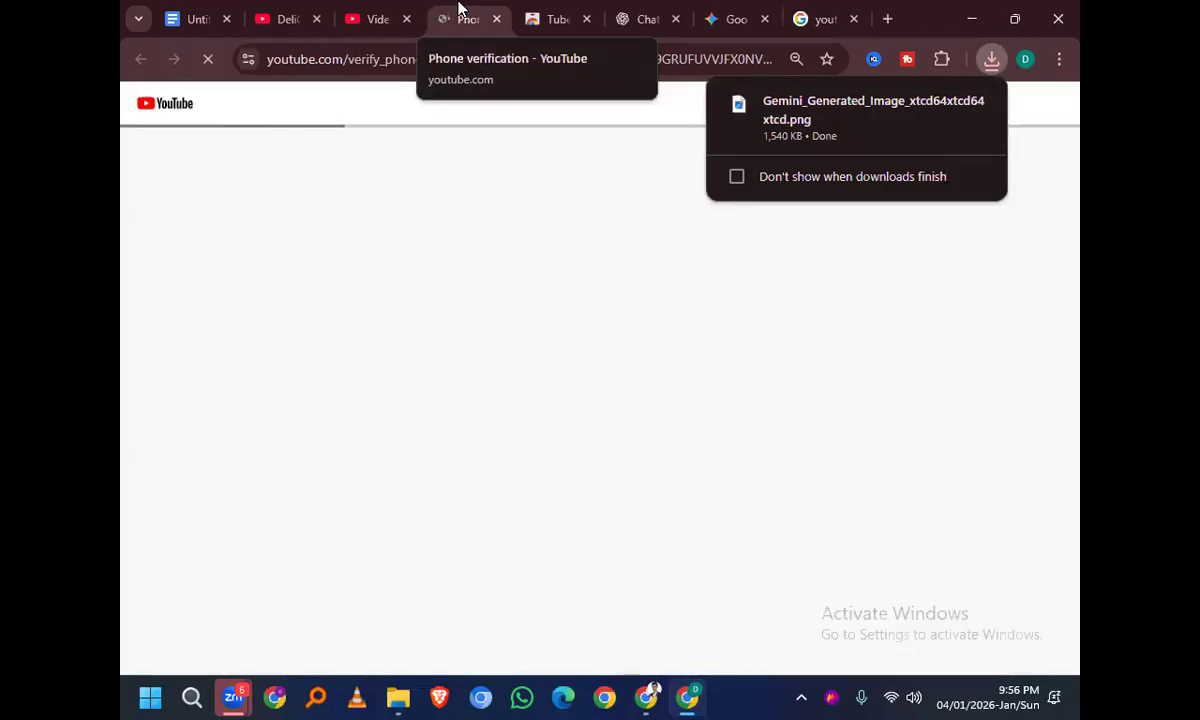
left_click(385, 15)
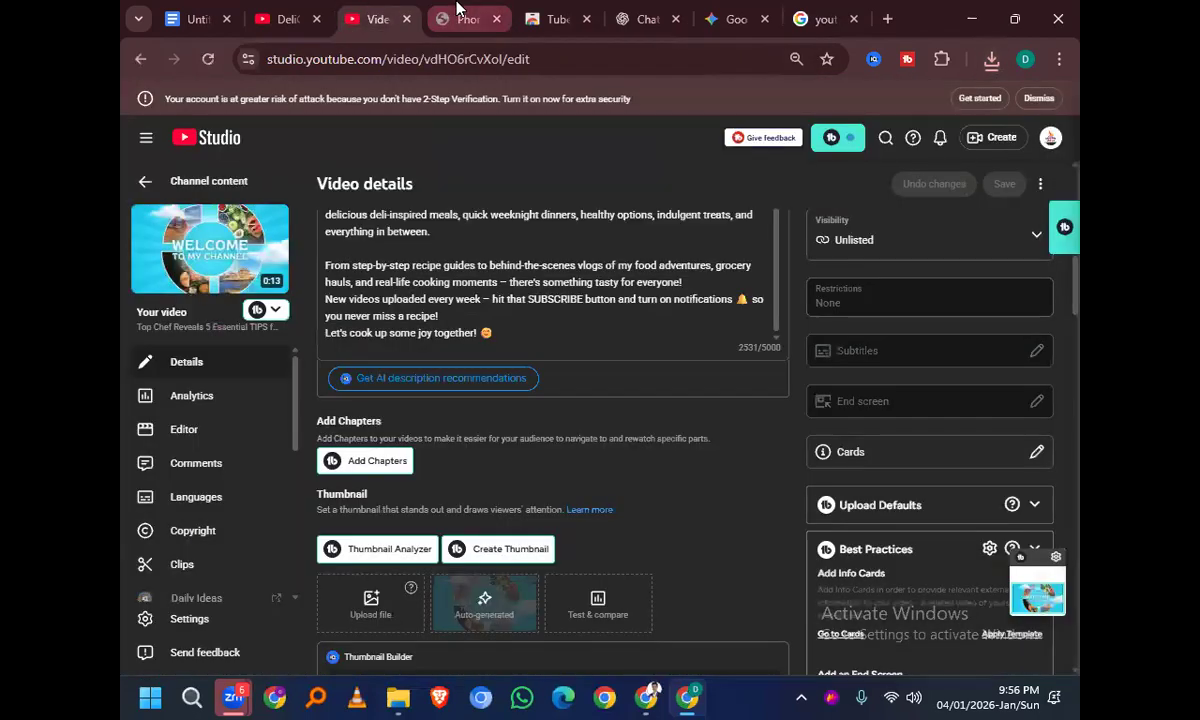
left_click(457, 12)
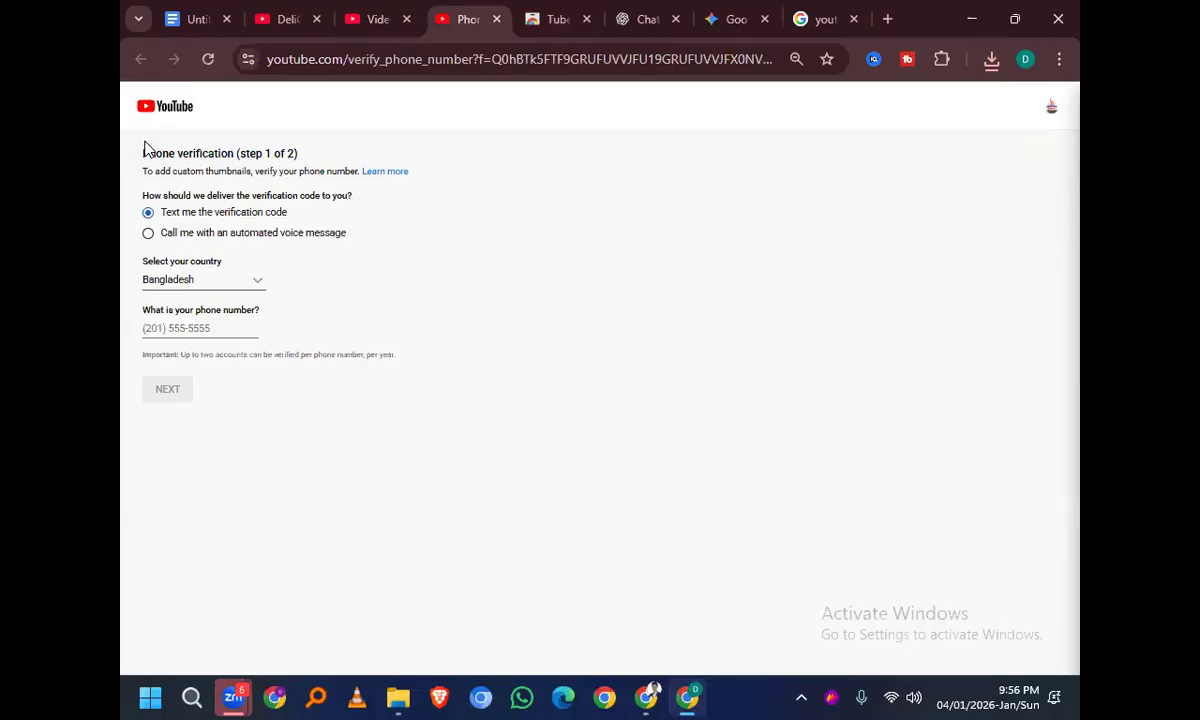
Enter the phone number, request the code by text, and submit the received verification code.
left_click(228, 332)
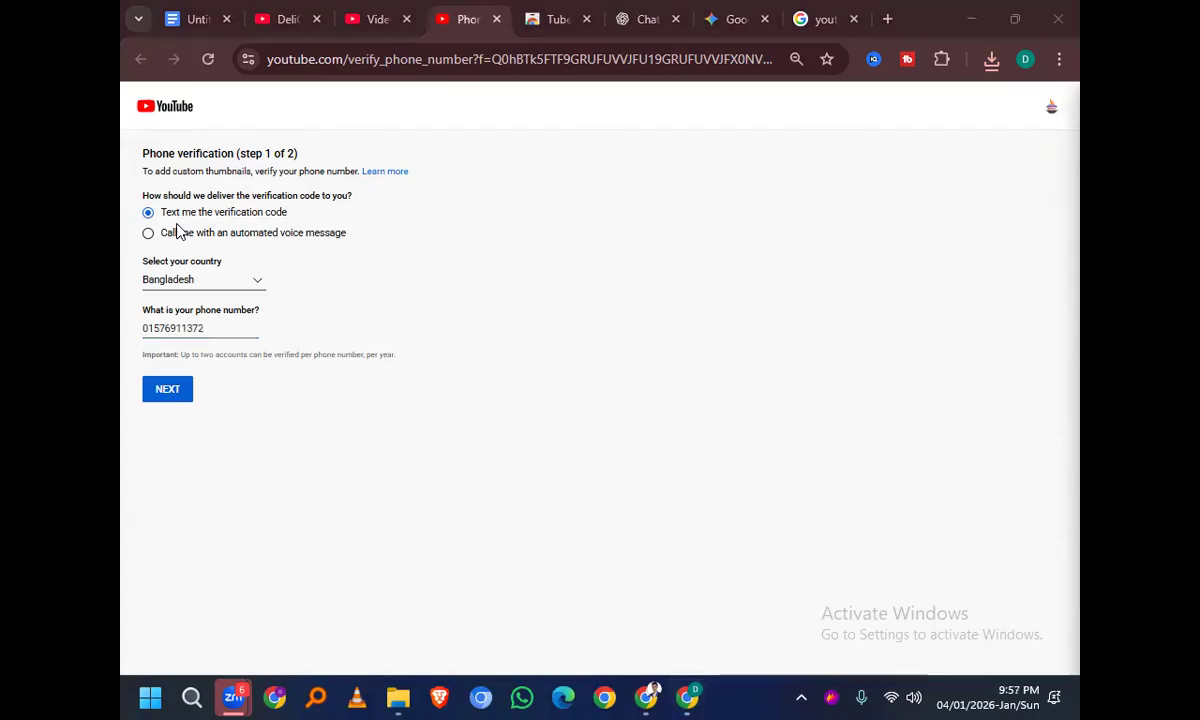
left_click(183, 391)
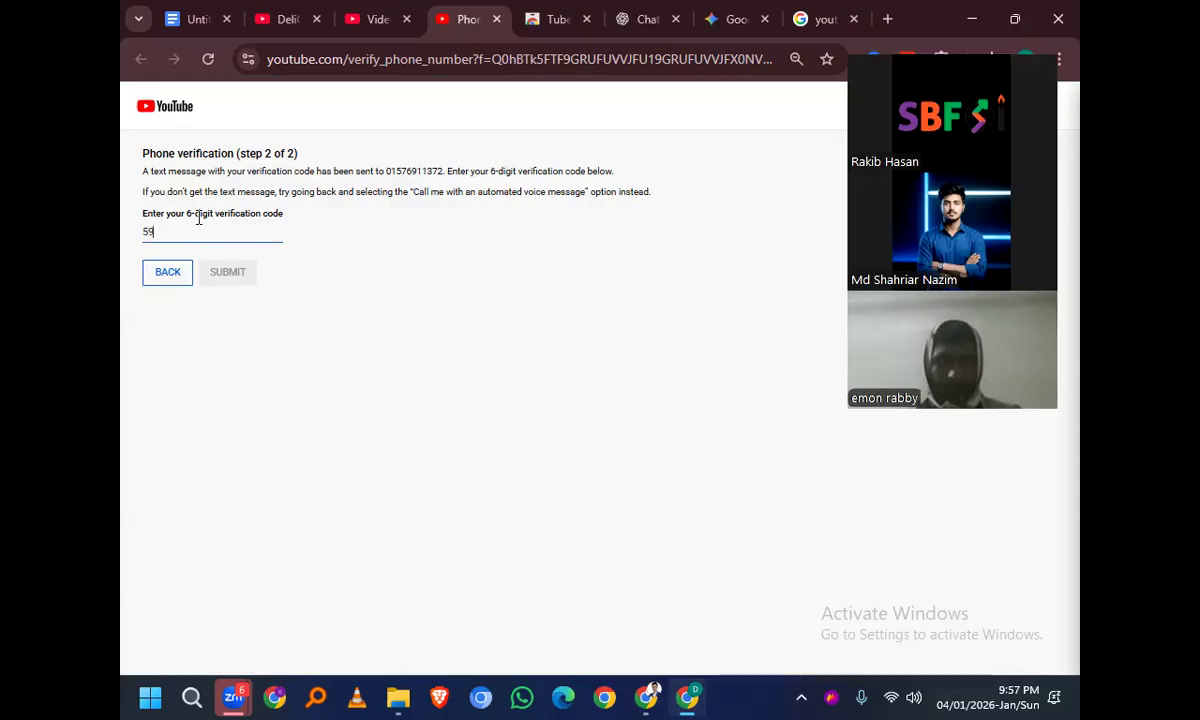
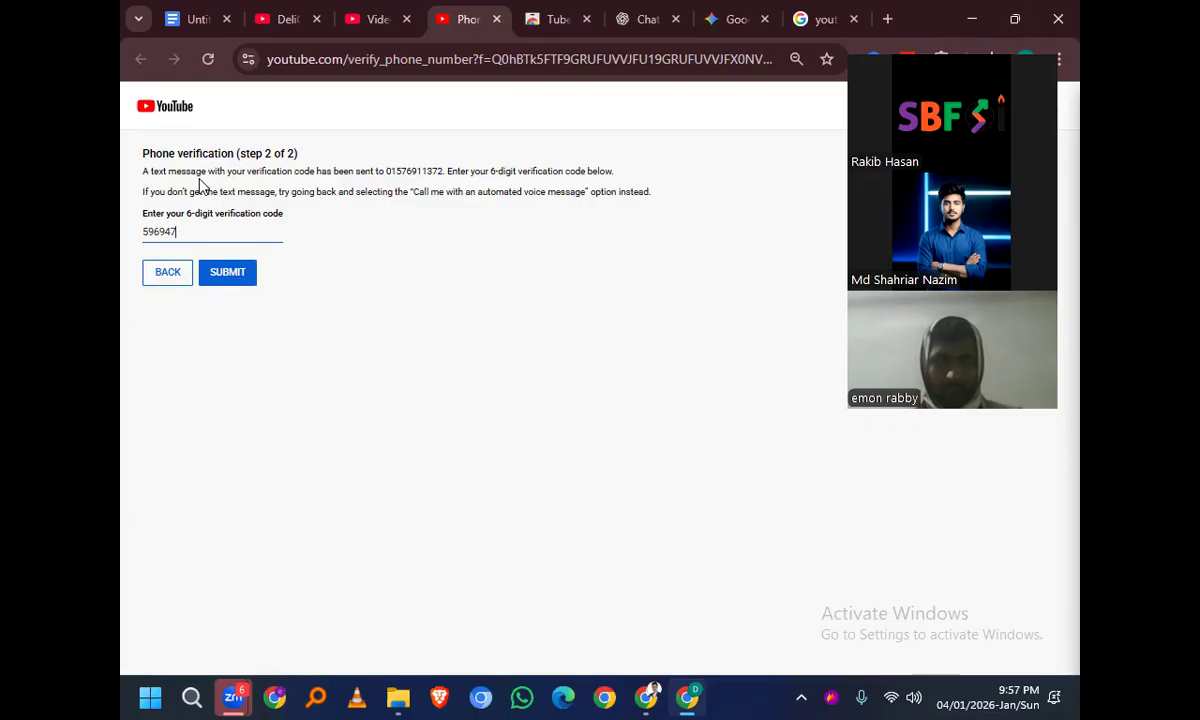
left_click(231, 273)
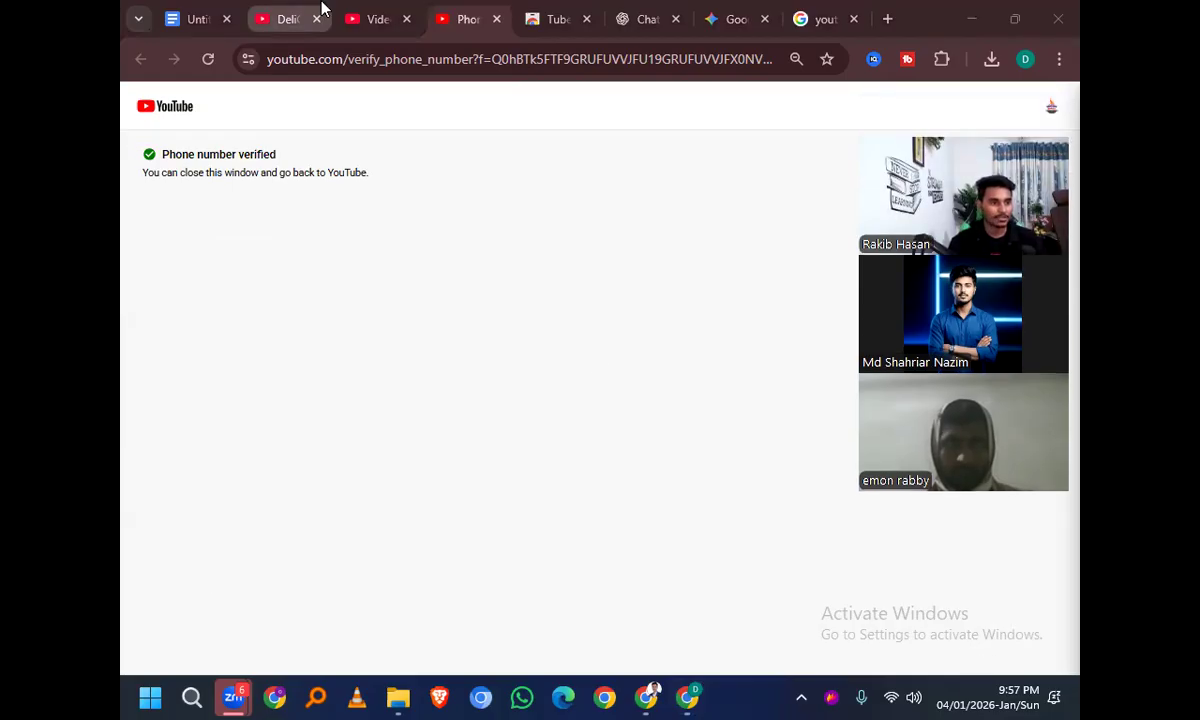
Close the verification page and retry the thumbnail upload, dismissing the already-have-access notice to refresh.
left_click(378, 19)
left_click(496, 19)
scroll(469, 442, "down", 10)
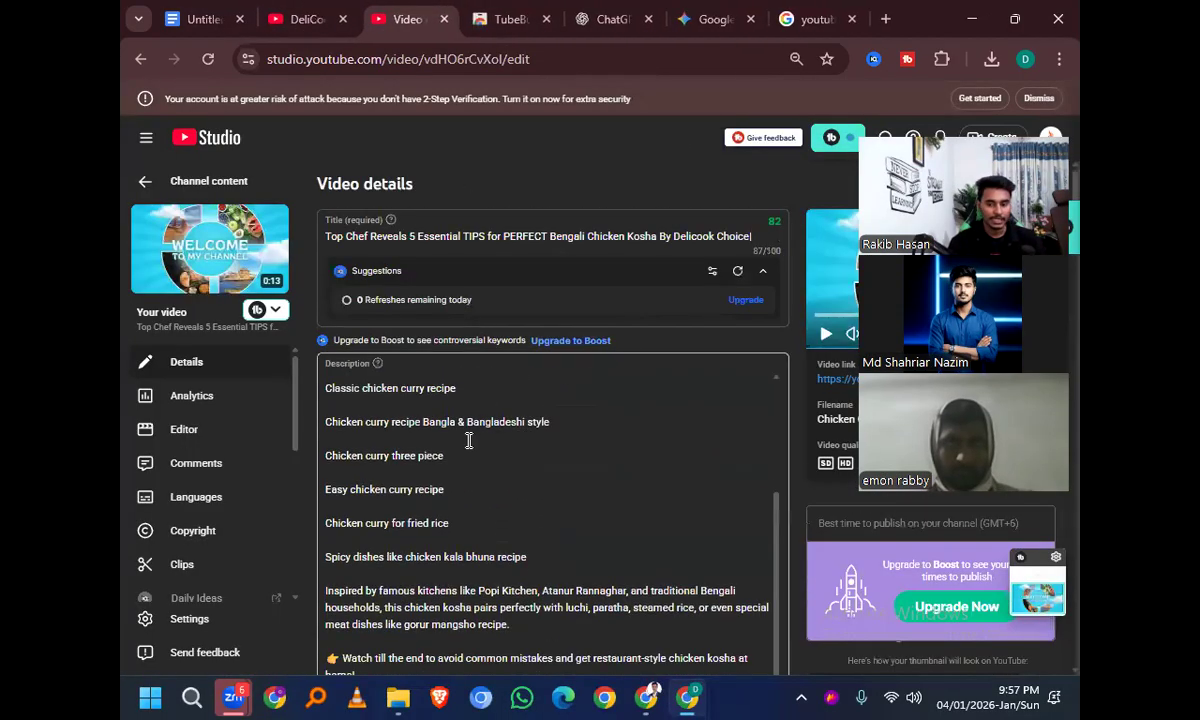
scroll(675, 380, "down", 10)
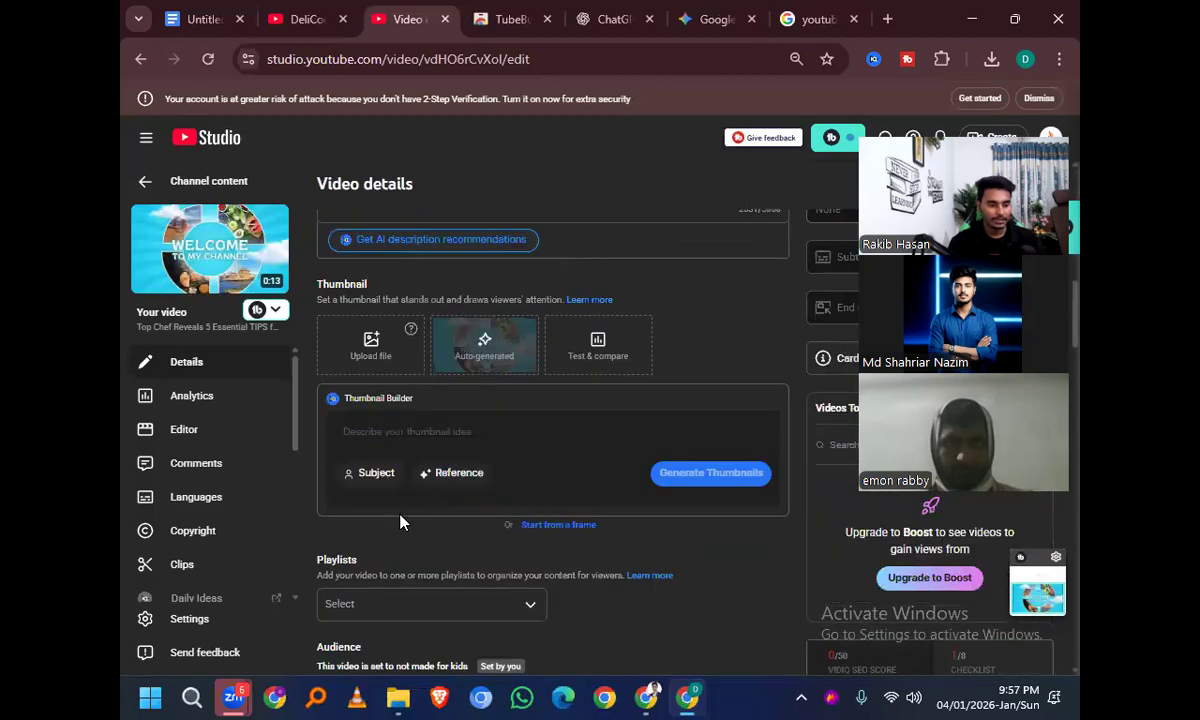
left_click(369, 343)
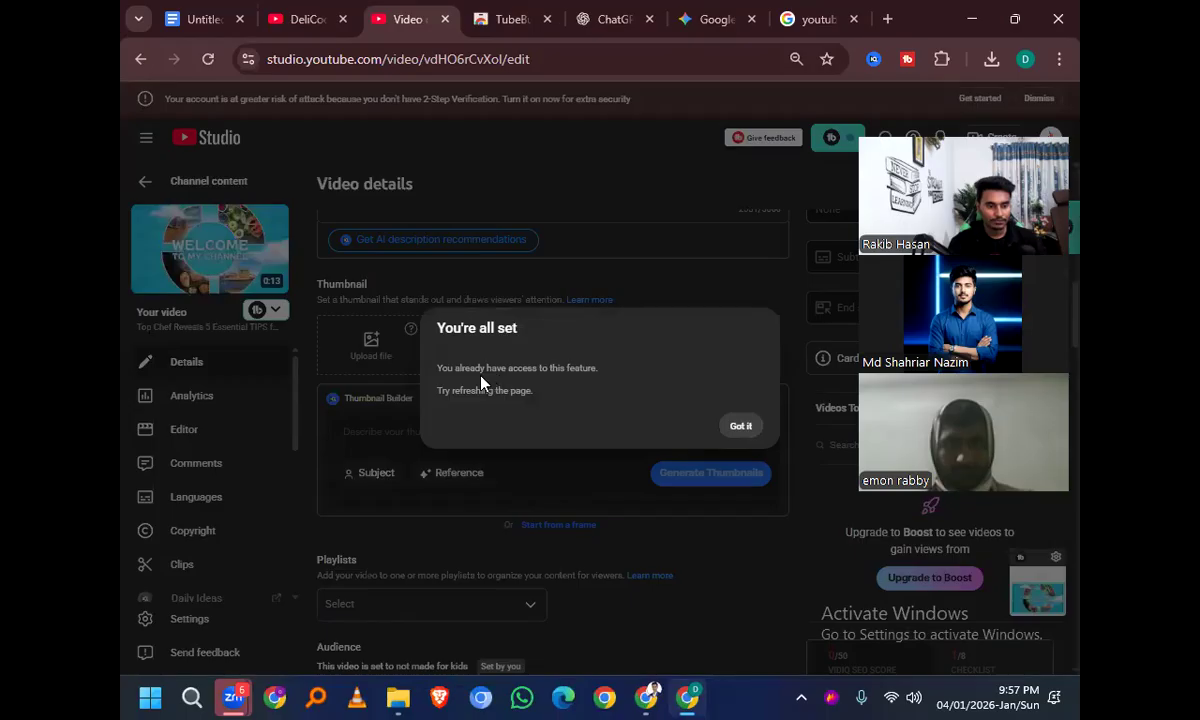
left_click(741, 425)
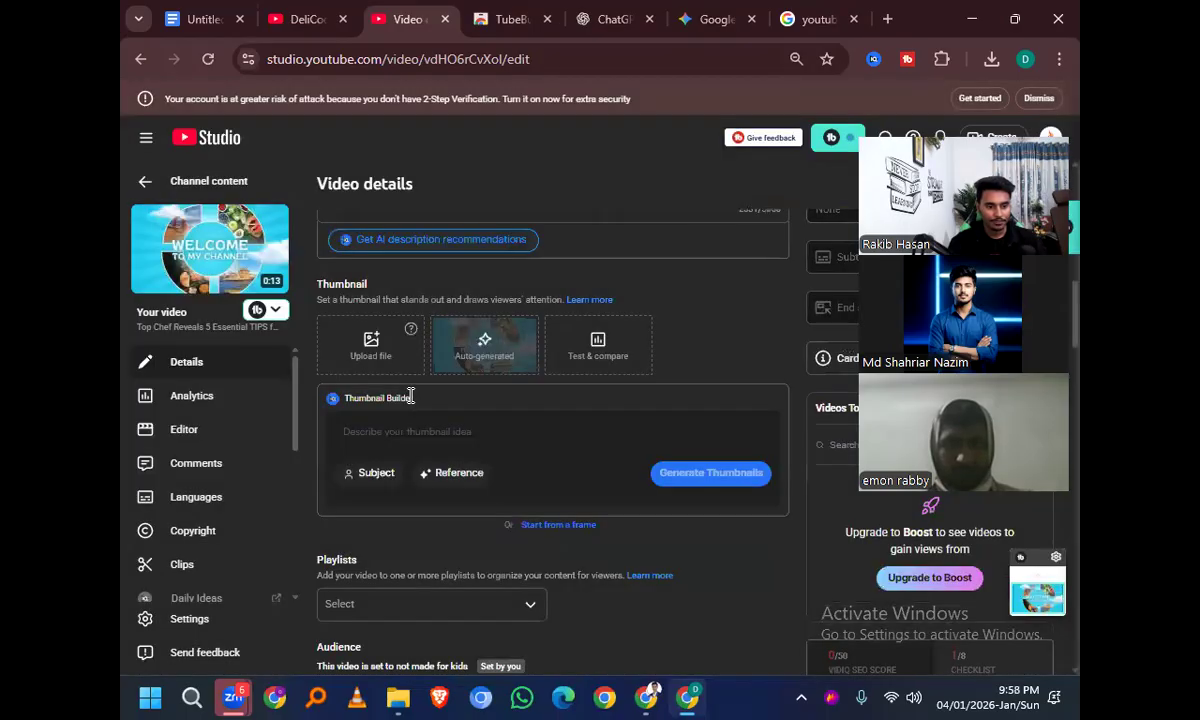
left_click(371, 345)
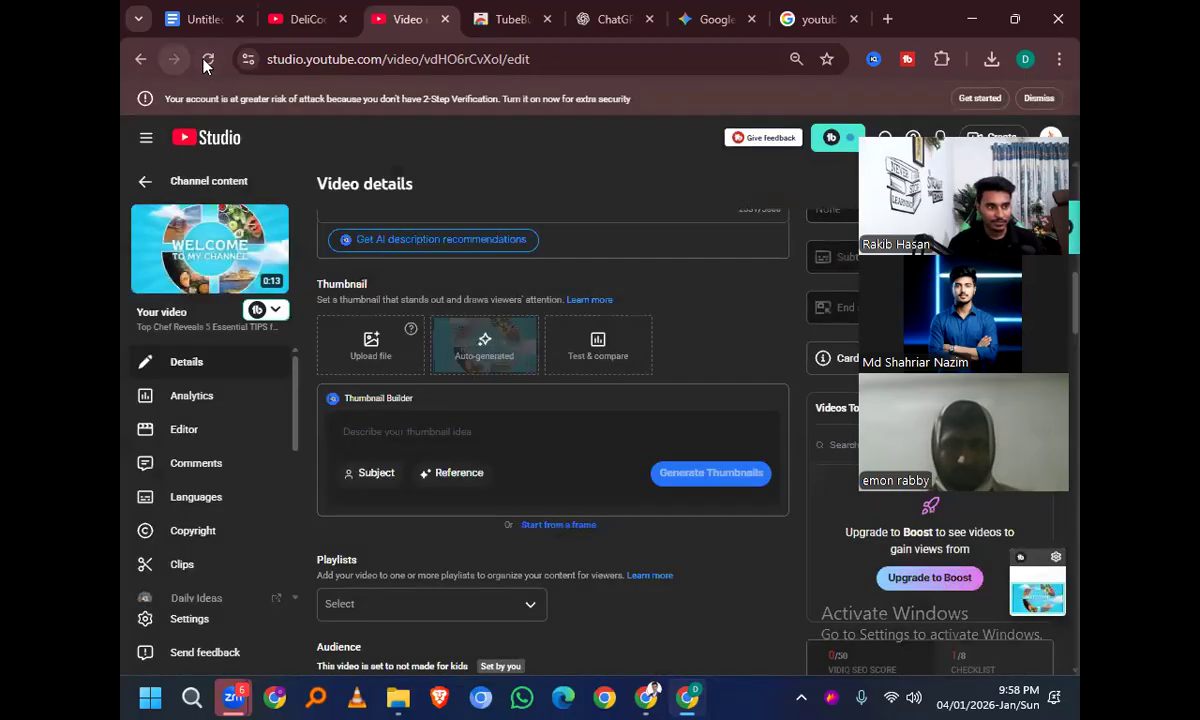
left_click(206, 59)
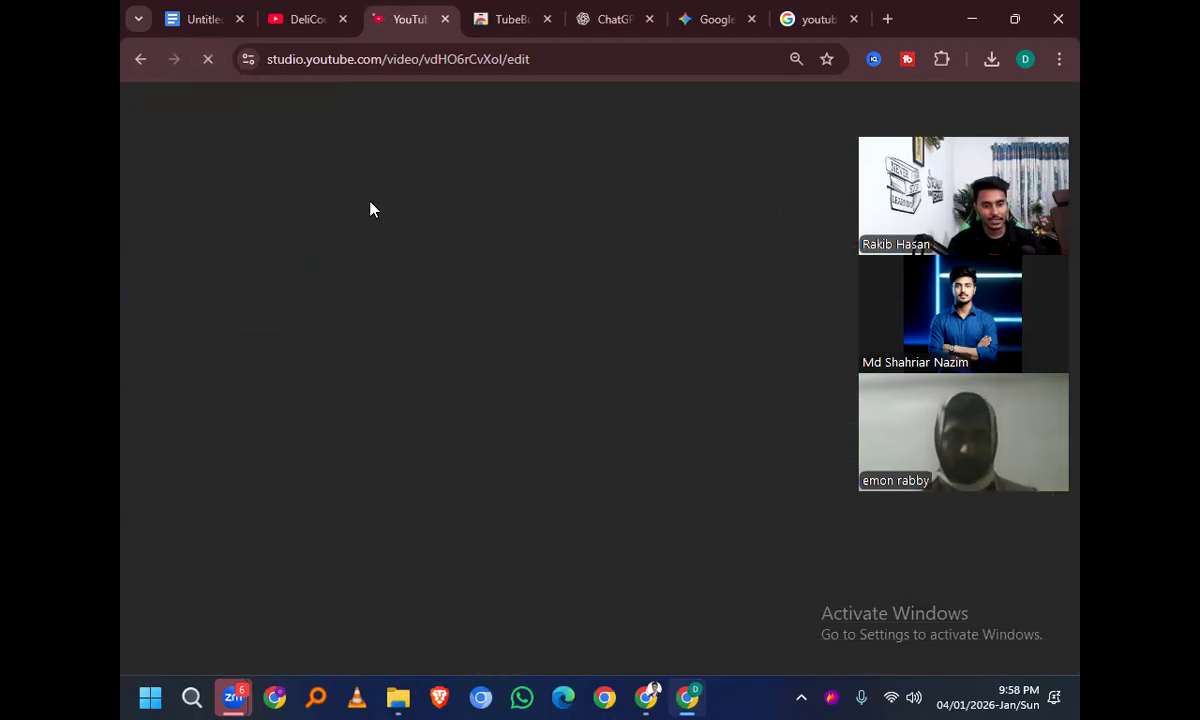
scroll(540, 380, "down", 15)
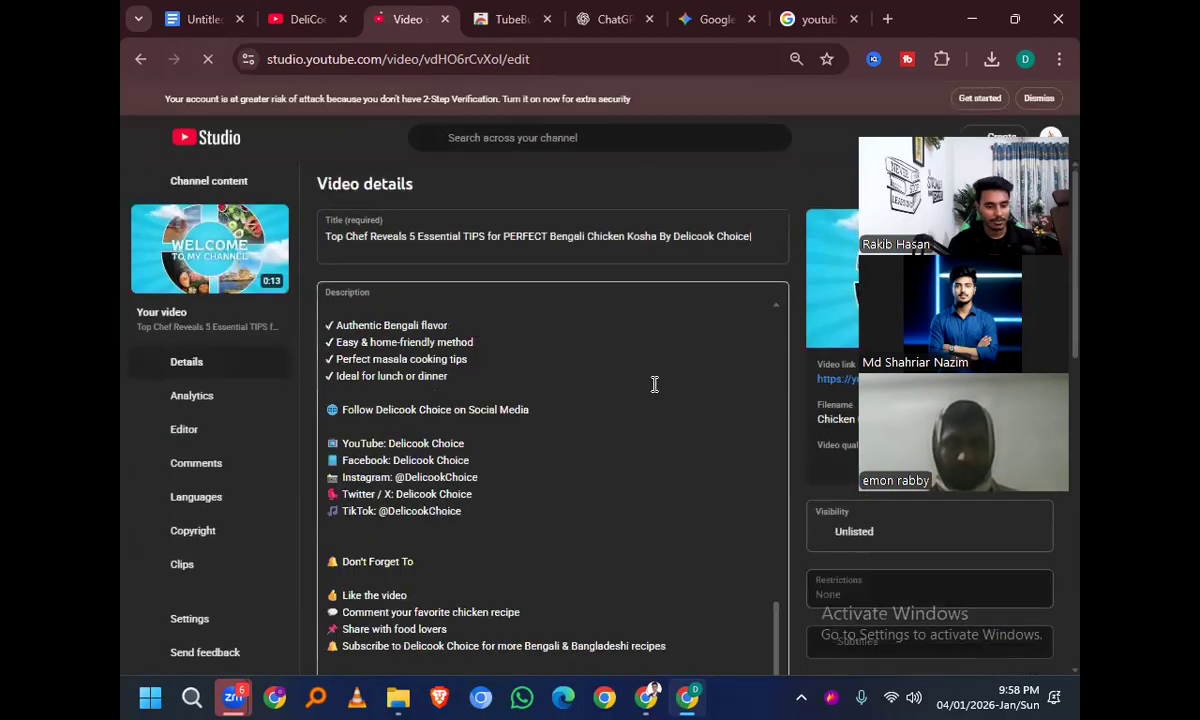
scroll(403, 372, "up", 2)
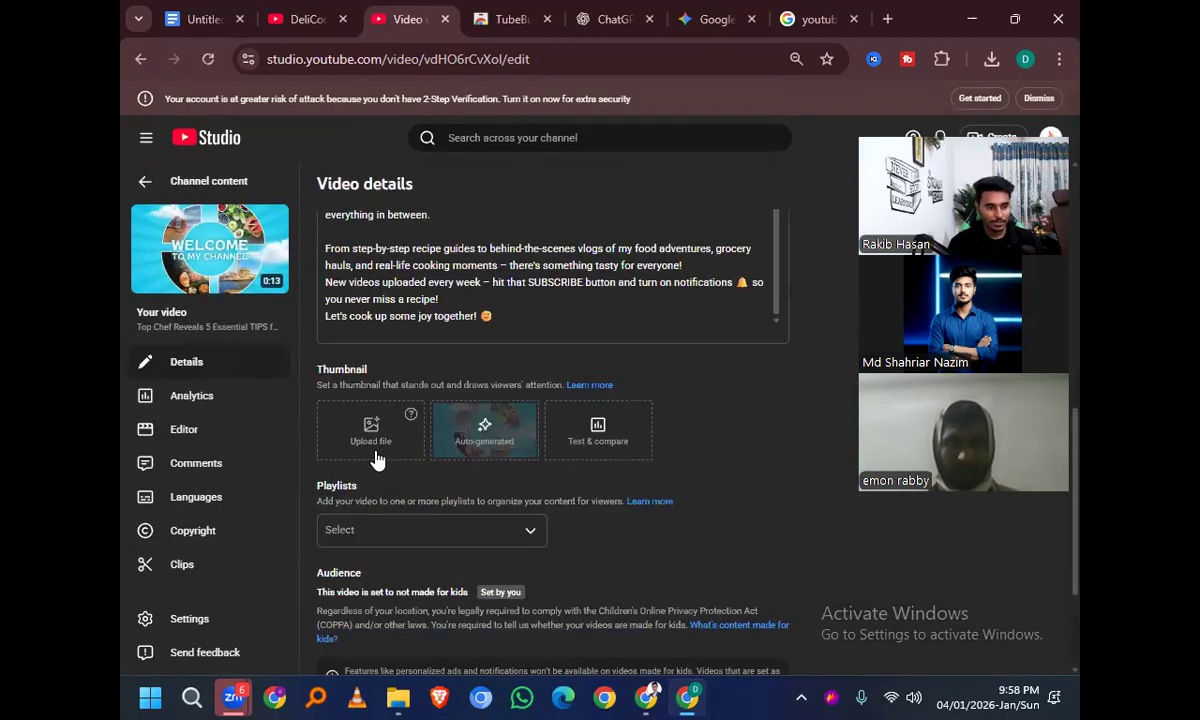
Upload the Gemini_Generated_Image PNG from Downloads as the video's custom thumbnail.
left_click(373, 432)
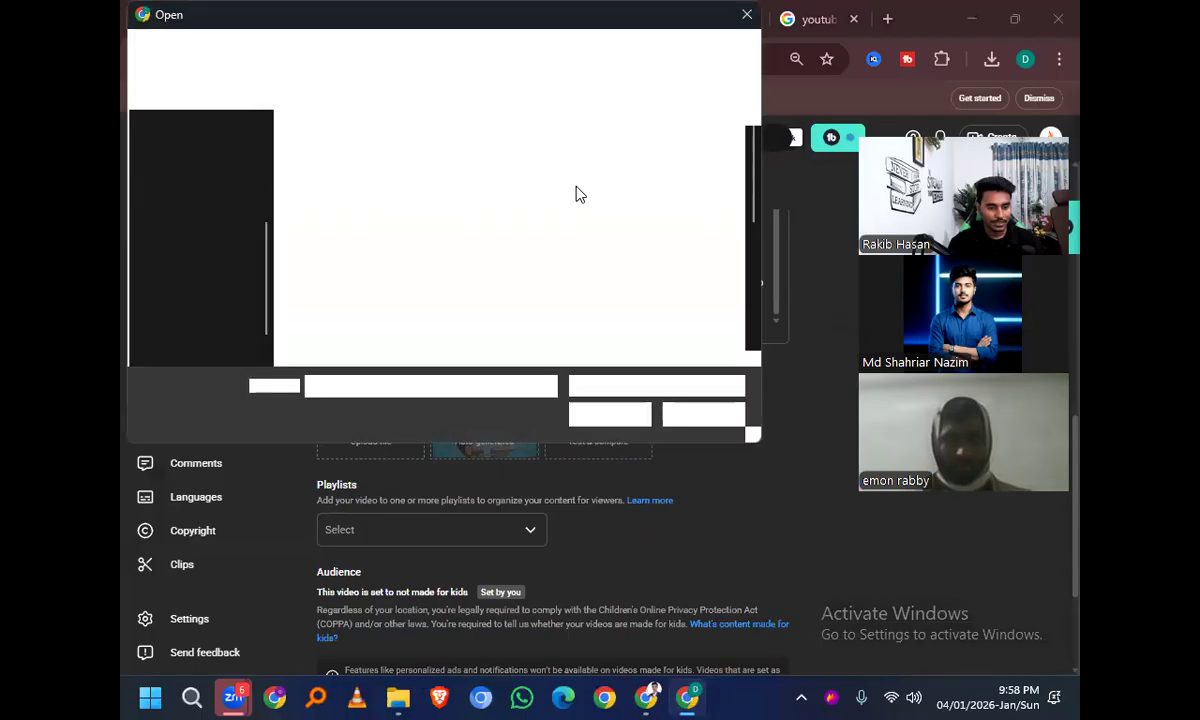
left_click(205, 163)
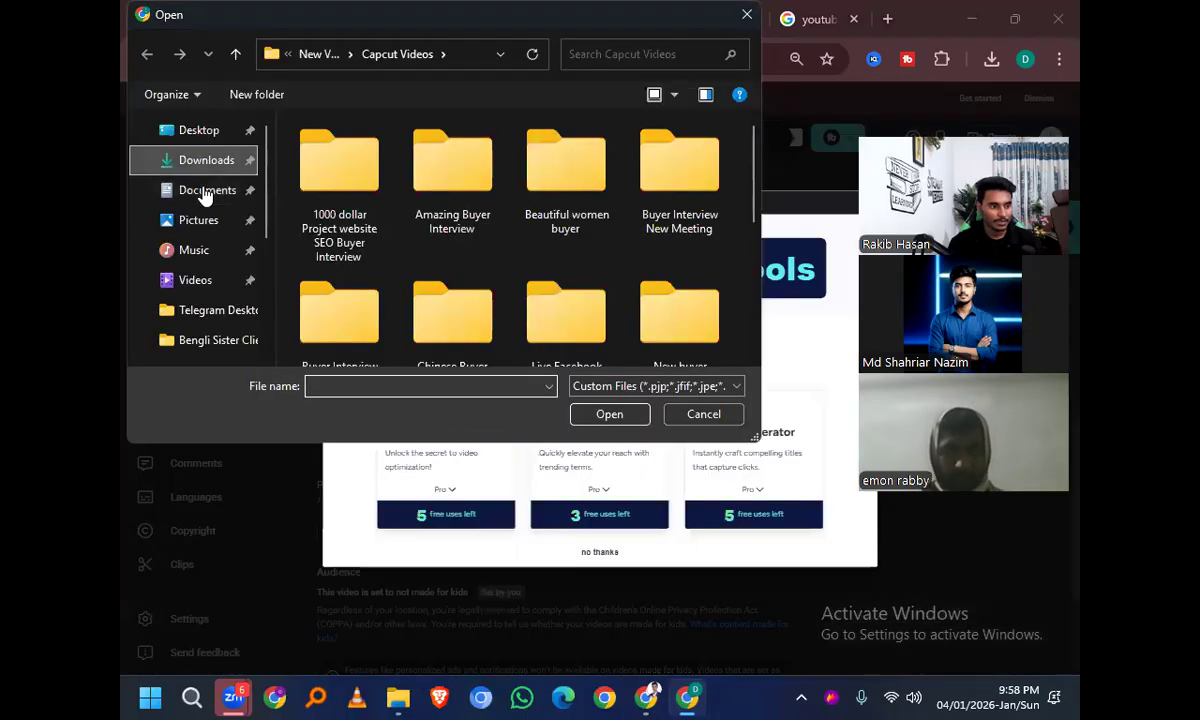
left_click(360, 165)
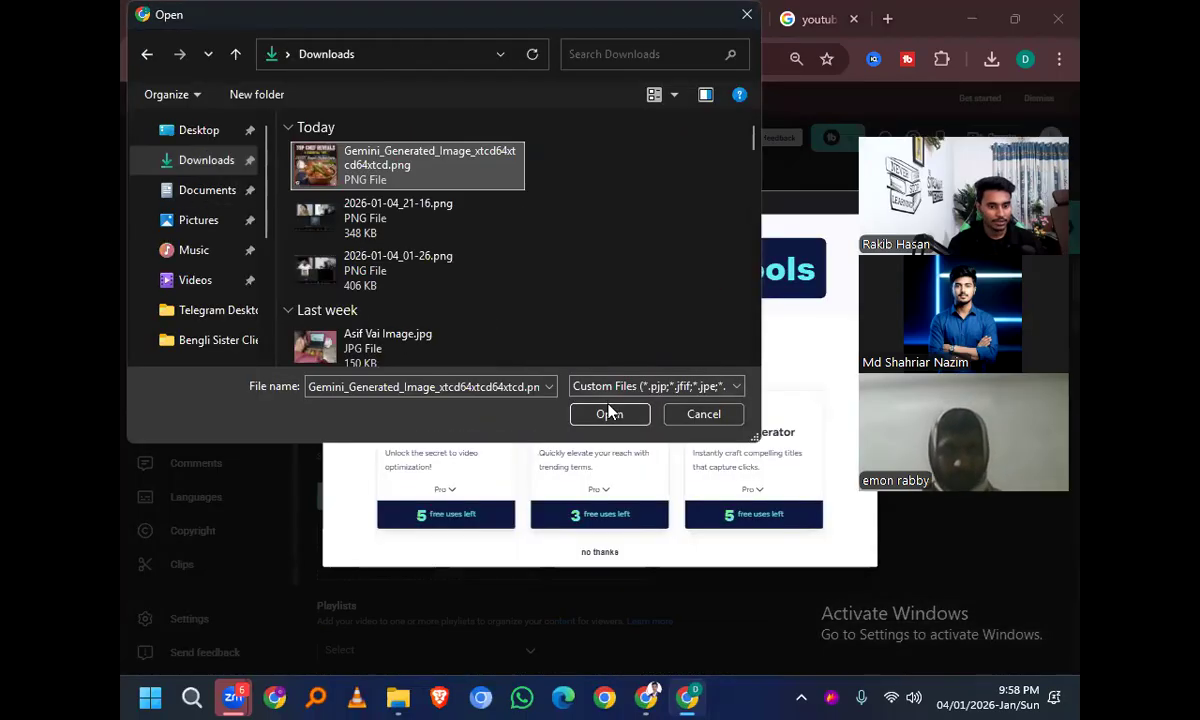
left_click(609, 413)
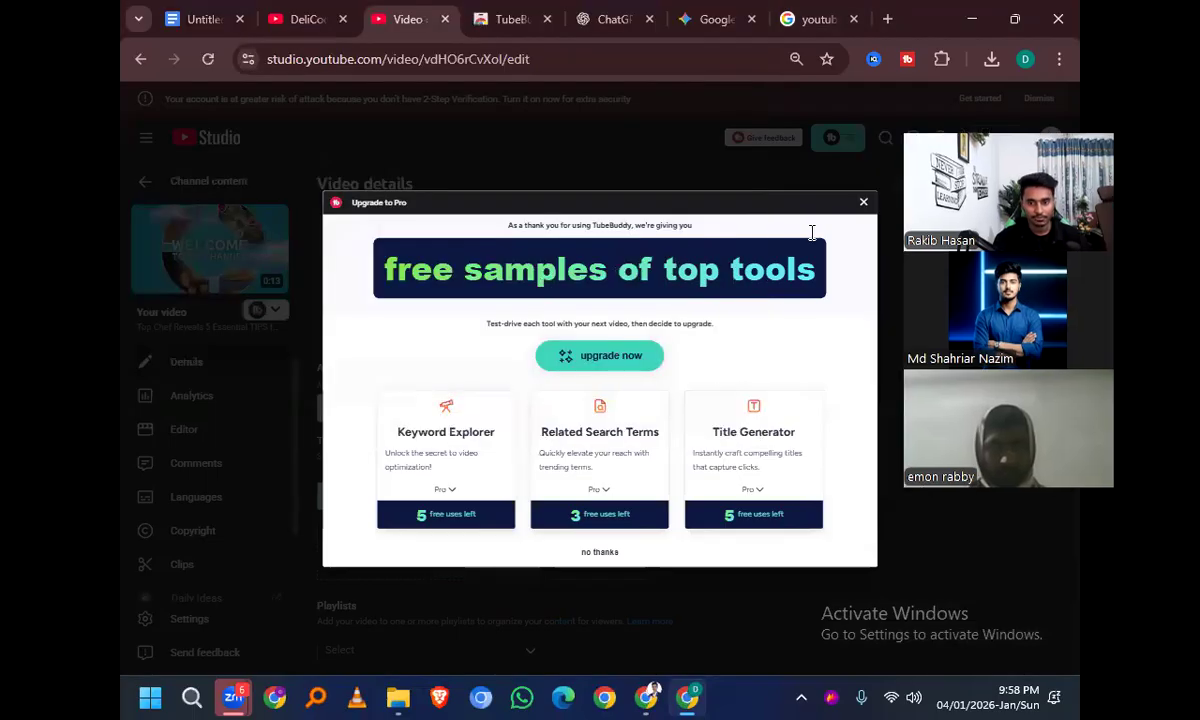
Dismiss the TubeBuddy upgrade popup and review the new thumbnail preview on the page.
left_click(864, 207)
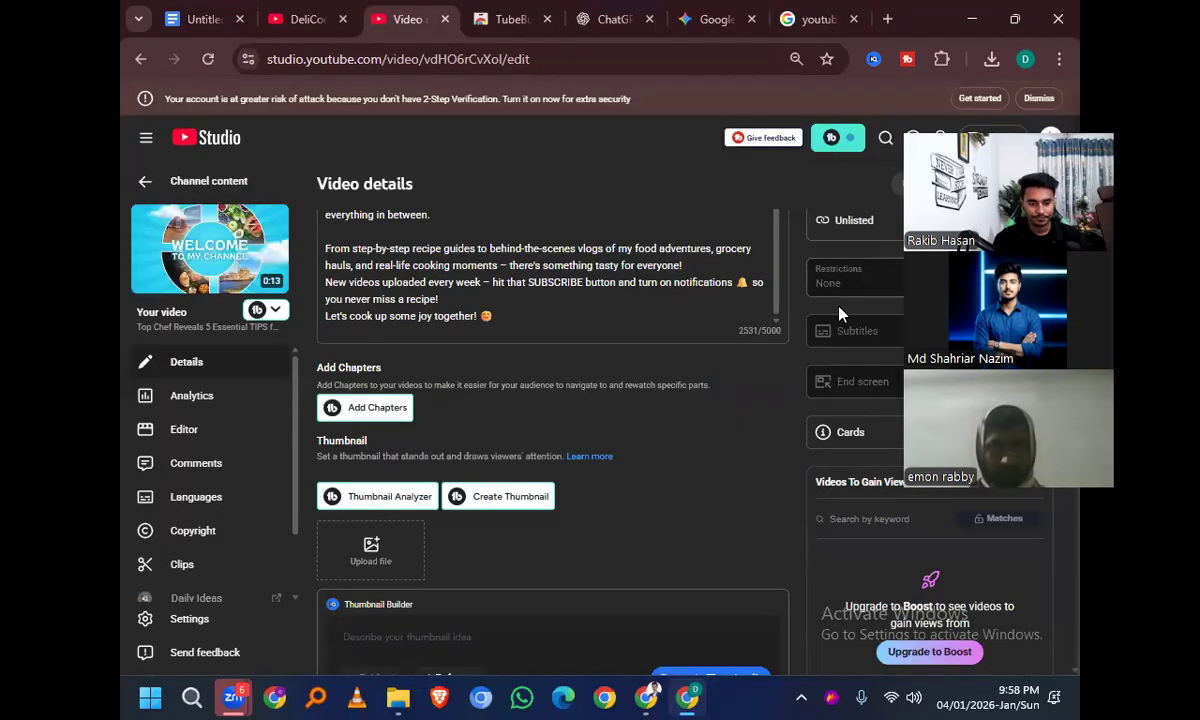
scroll(726, 450, "down", 3)
scroll(707, 432, "up", 1)
scroll(705, 432, "up", 3)
scroll(705, 430, "up", 3)
scroll(705, 428, "down", 5)
scroll(705, 426, "up", 4)
scroll(705, 425, "up", 2)
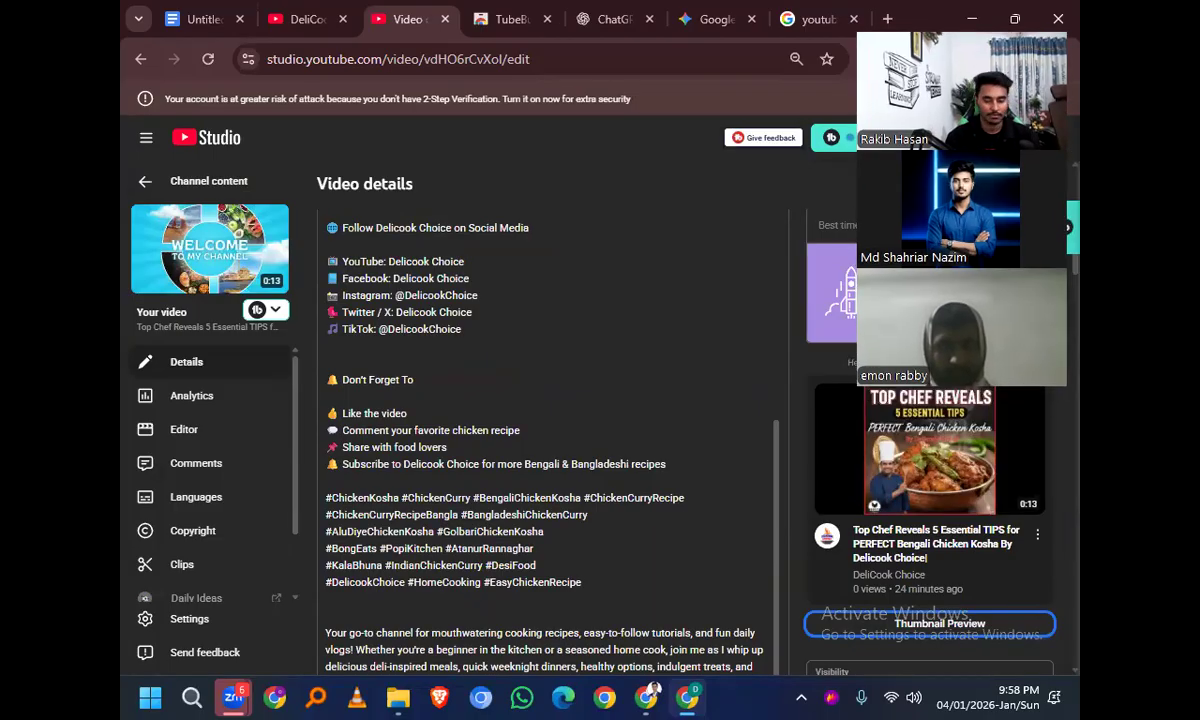
scroll(588, 432, "down", 5)
scroll(570, 445, "down", 1)
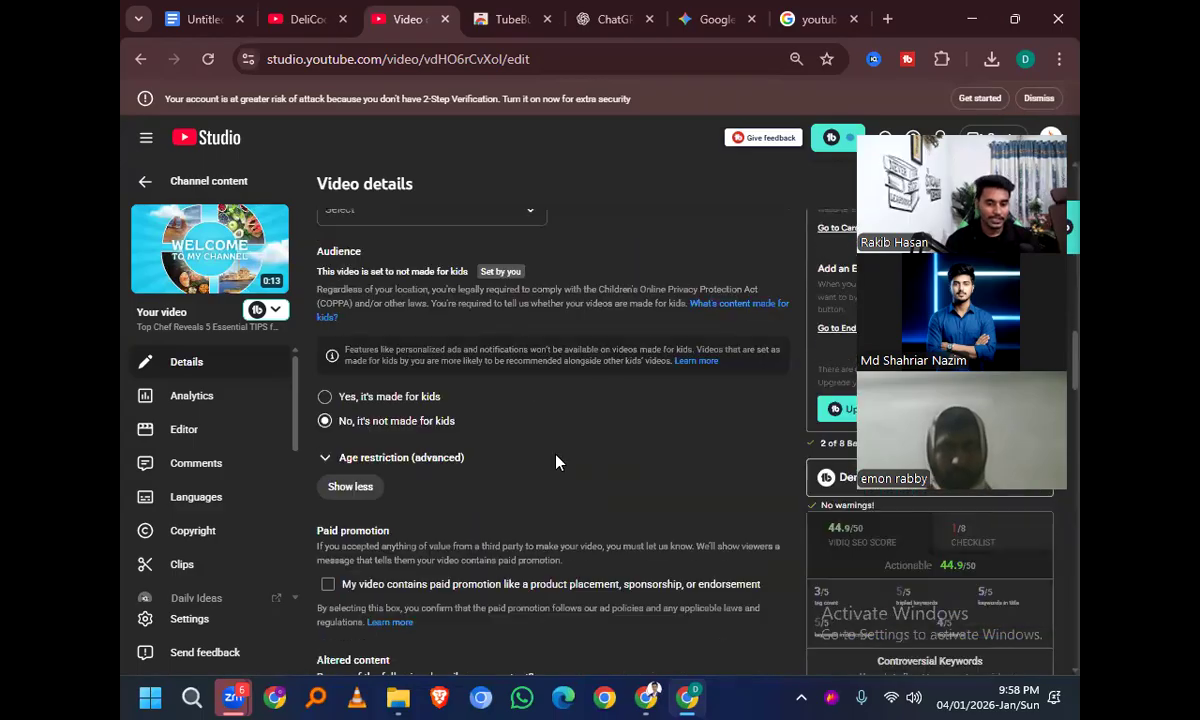
scroll(600, 437, "up", 3)
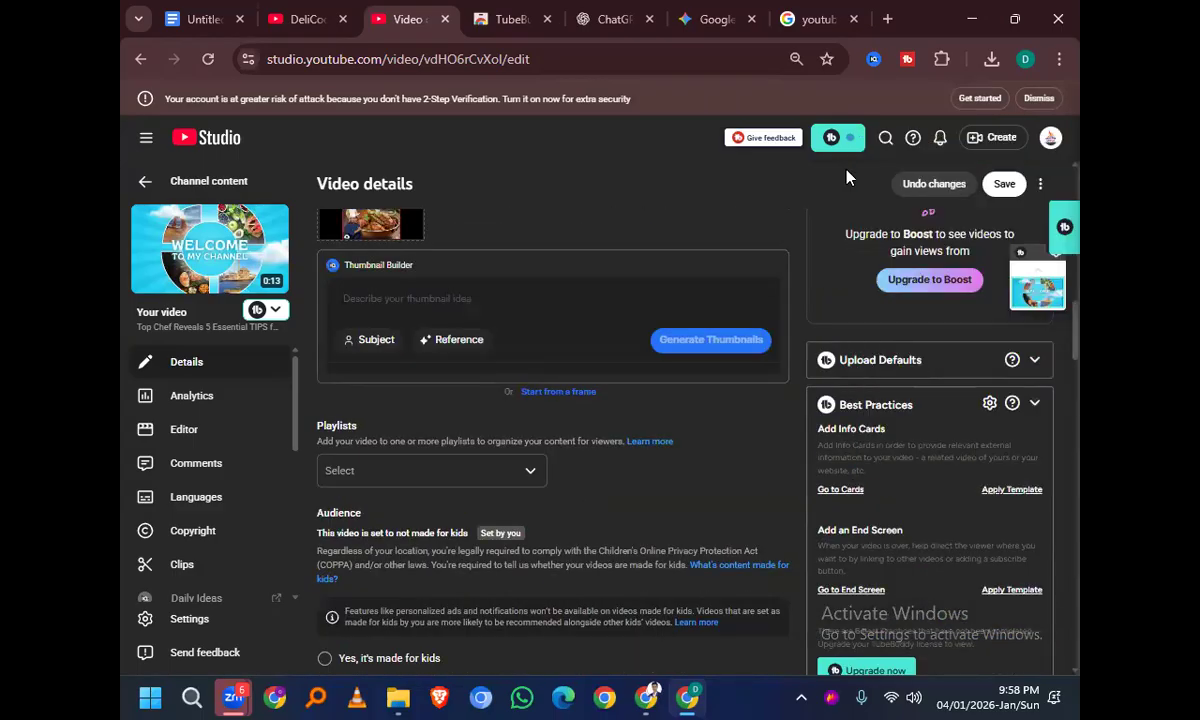
scroll(838, 368, "down", 15)
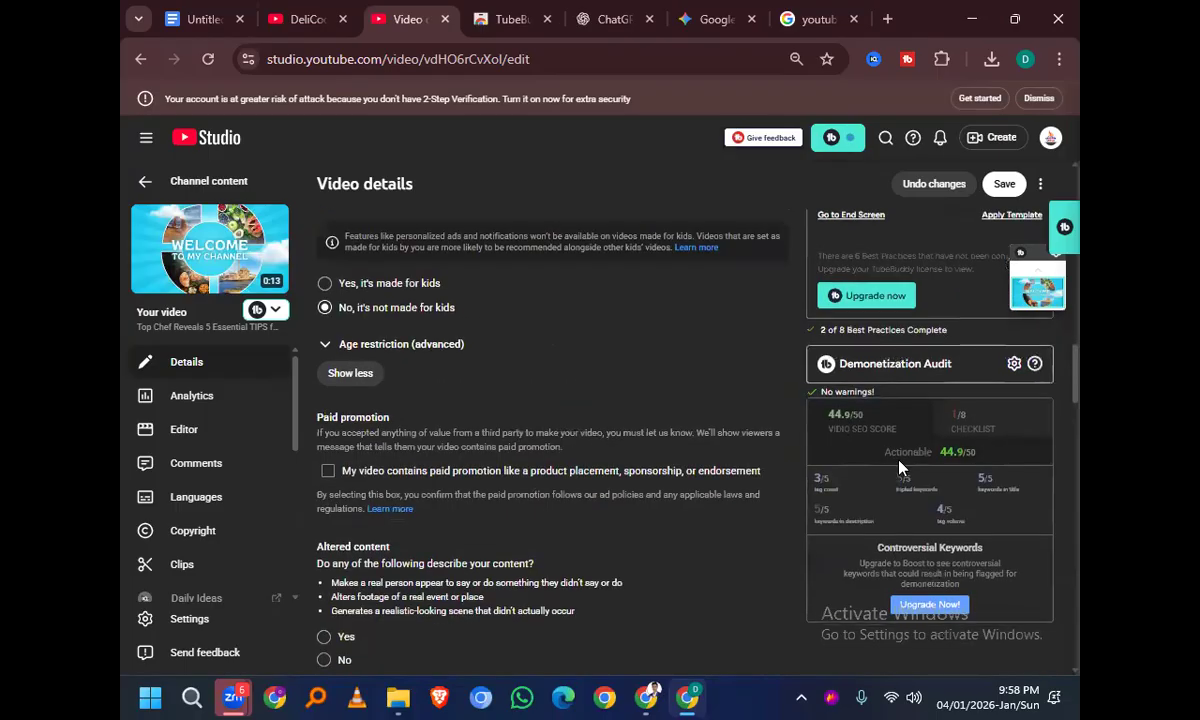
scroll(600, 450, "down", 4)
scroll(470, 435, "up", 3)
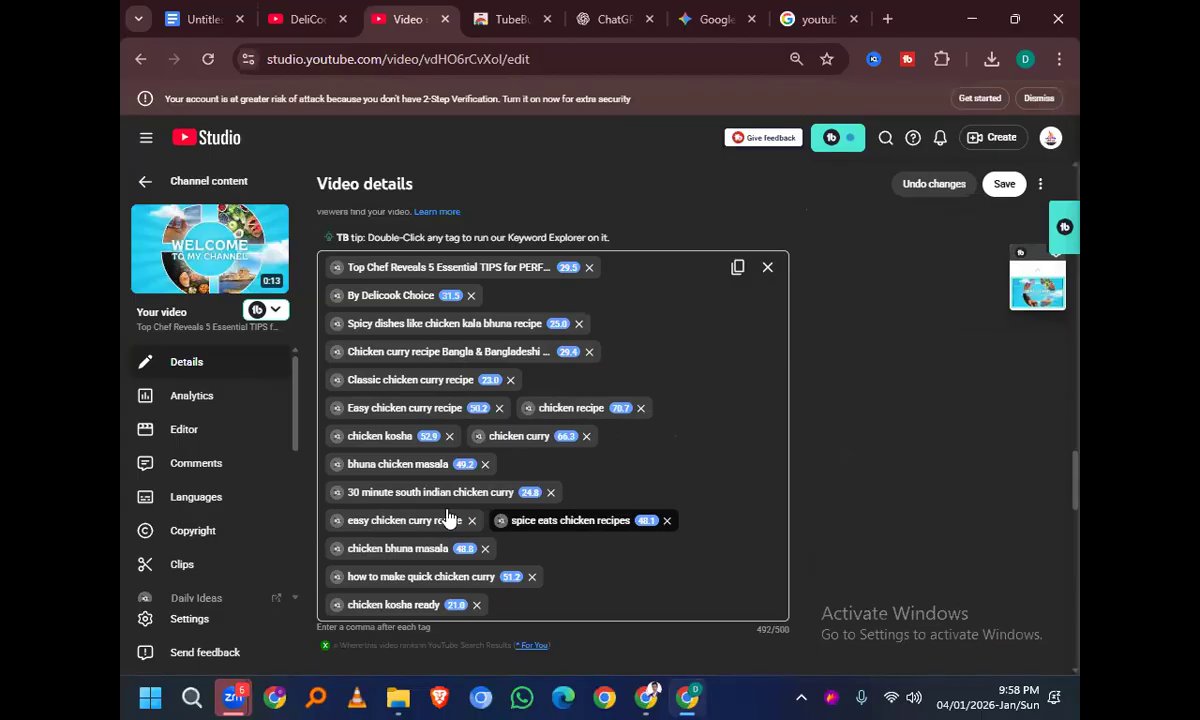
scroll(880, 312, "up", 6)
scroll(903, 318, "up", 10)
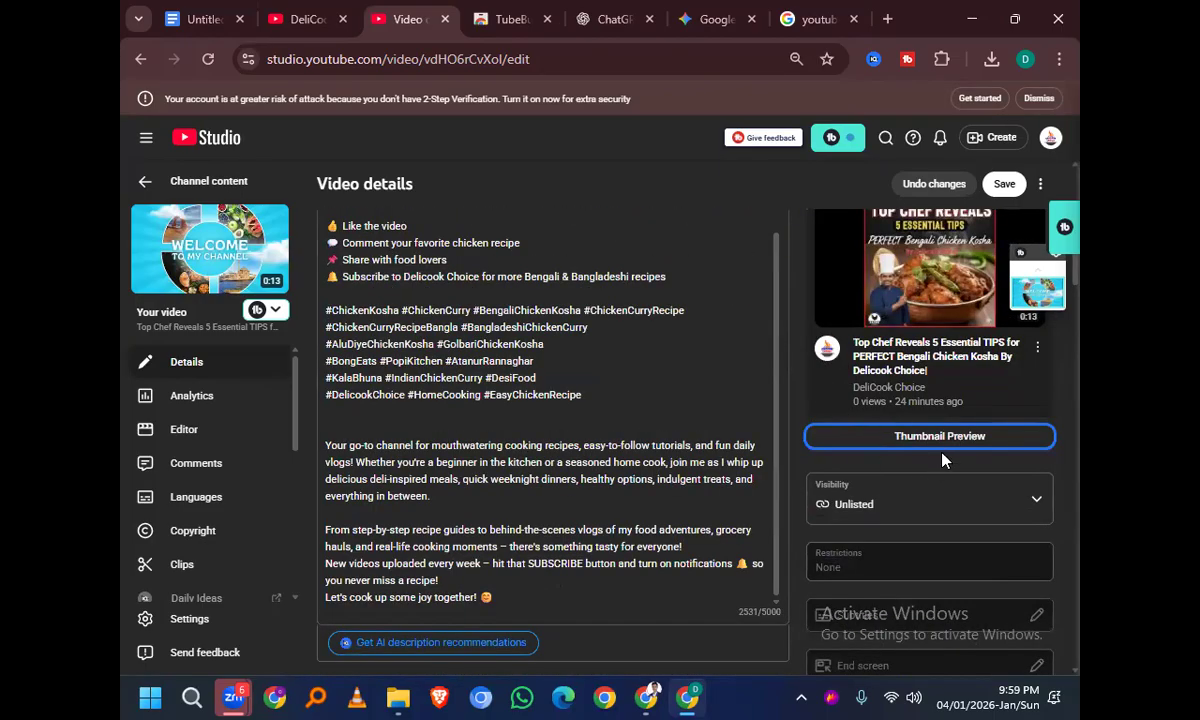
left_click(944, 442)
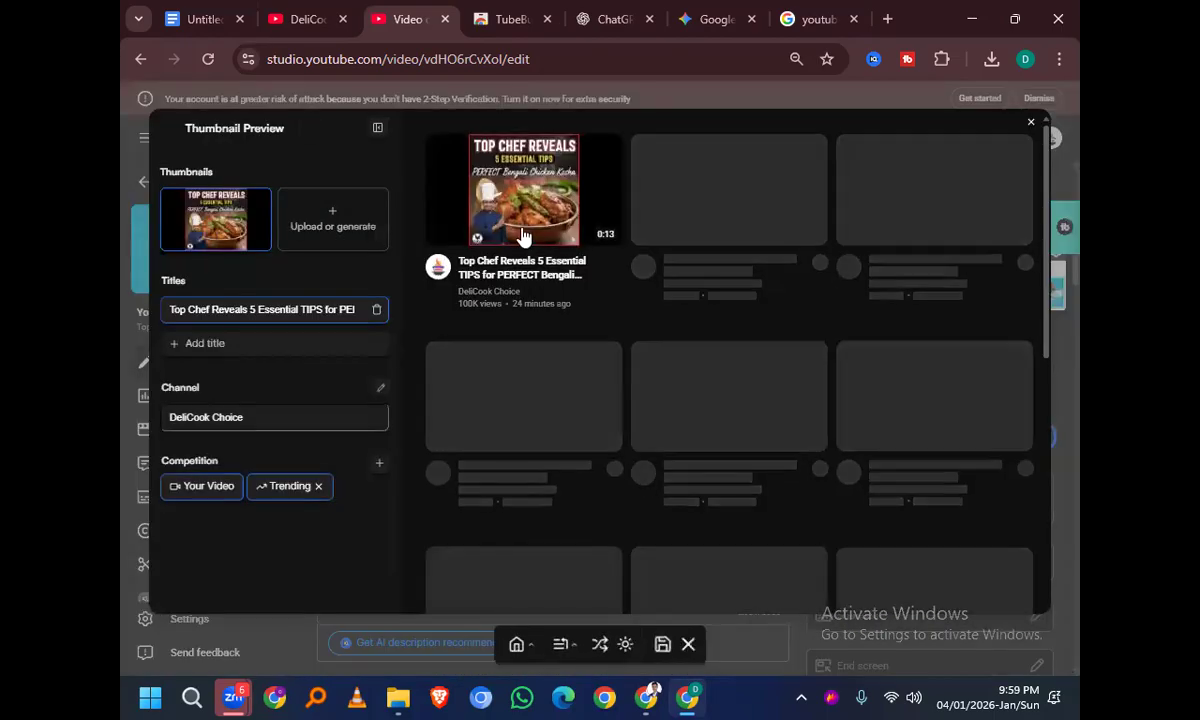
scroll(627, 236, "down", 4)
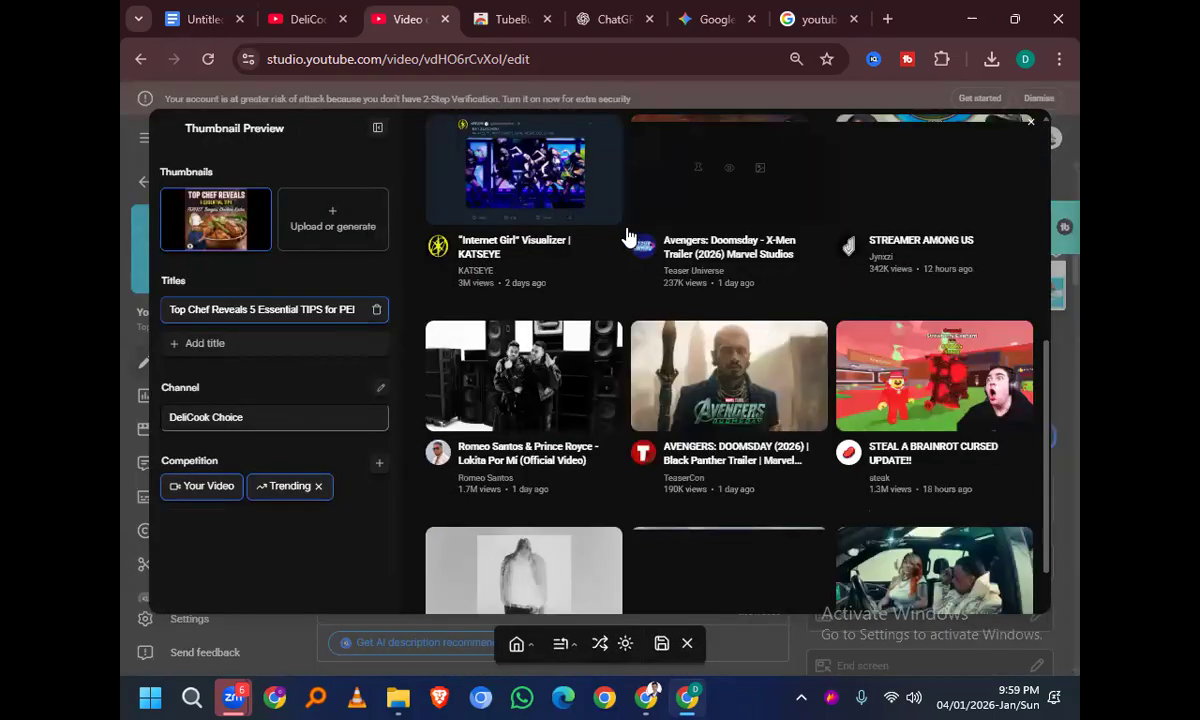
scroll(570, 225, "up", 4)
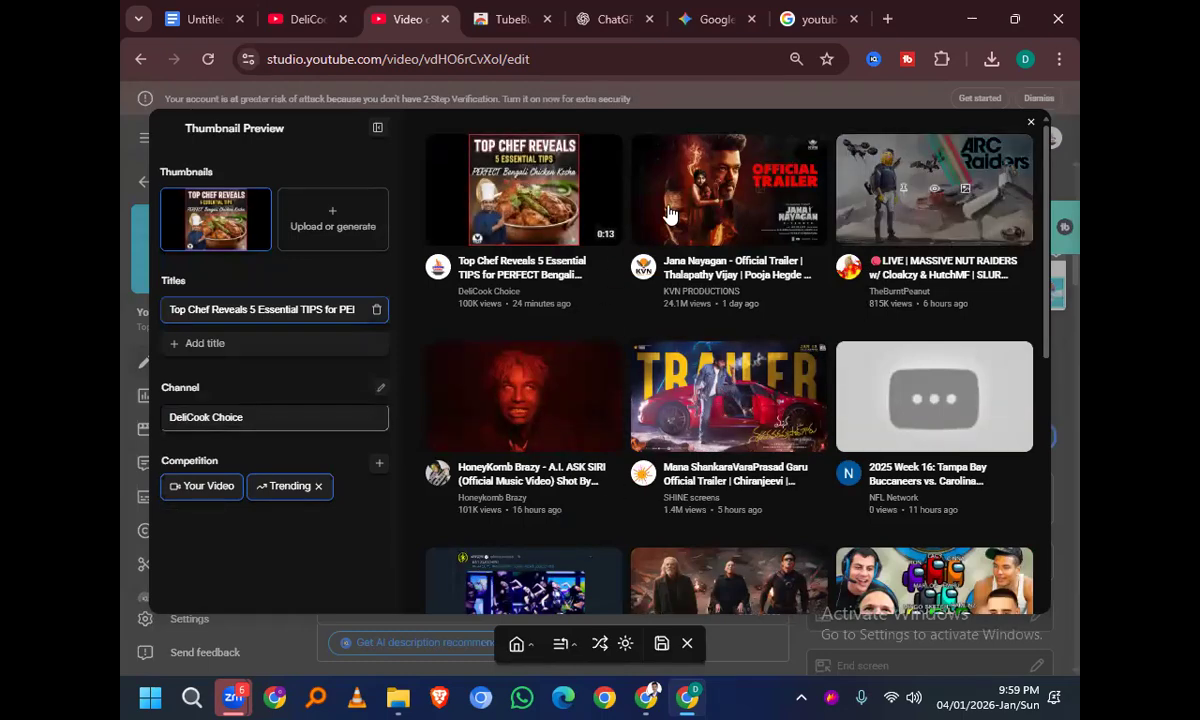
scroll(493, 547, "down", 4)
scroll(493, 547, "up", 4)
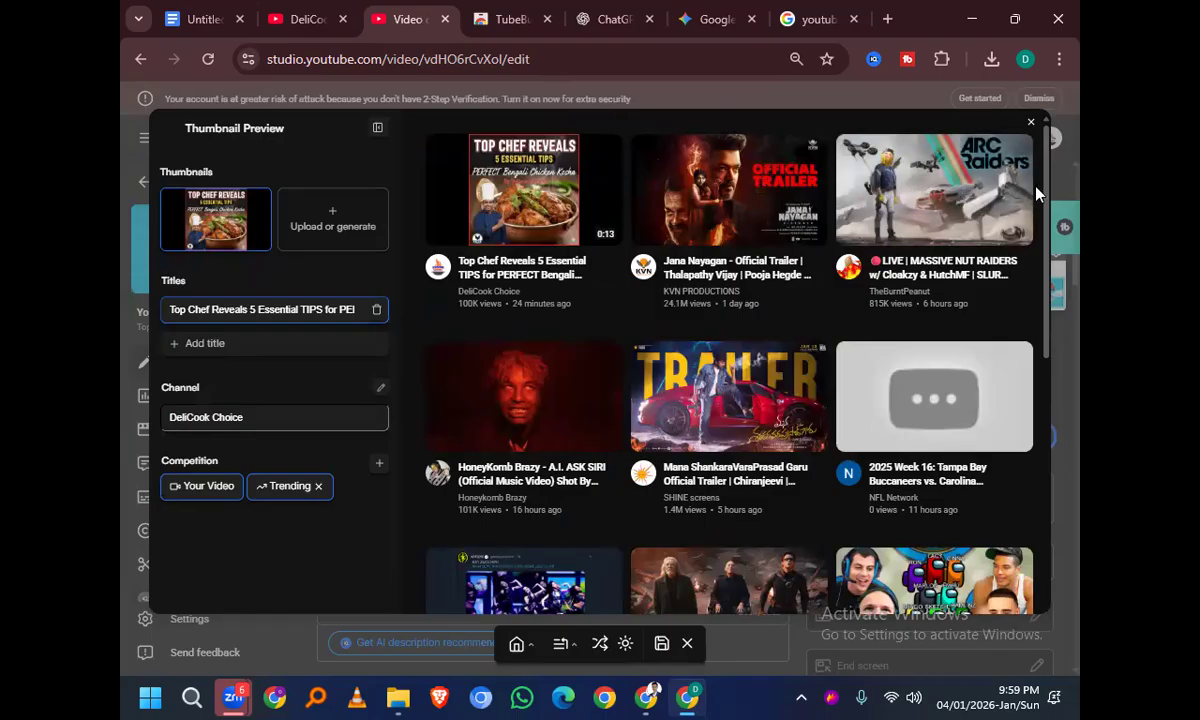
key("Escape")
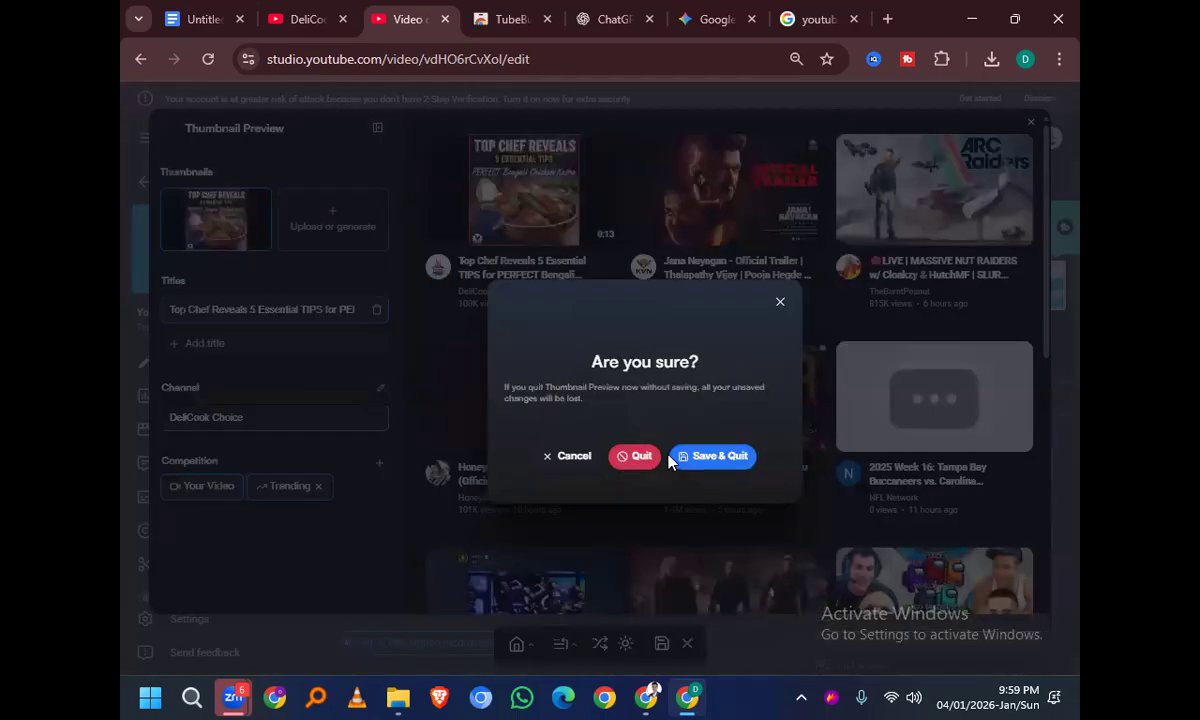
left_click(567, 458)
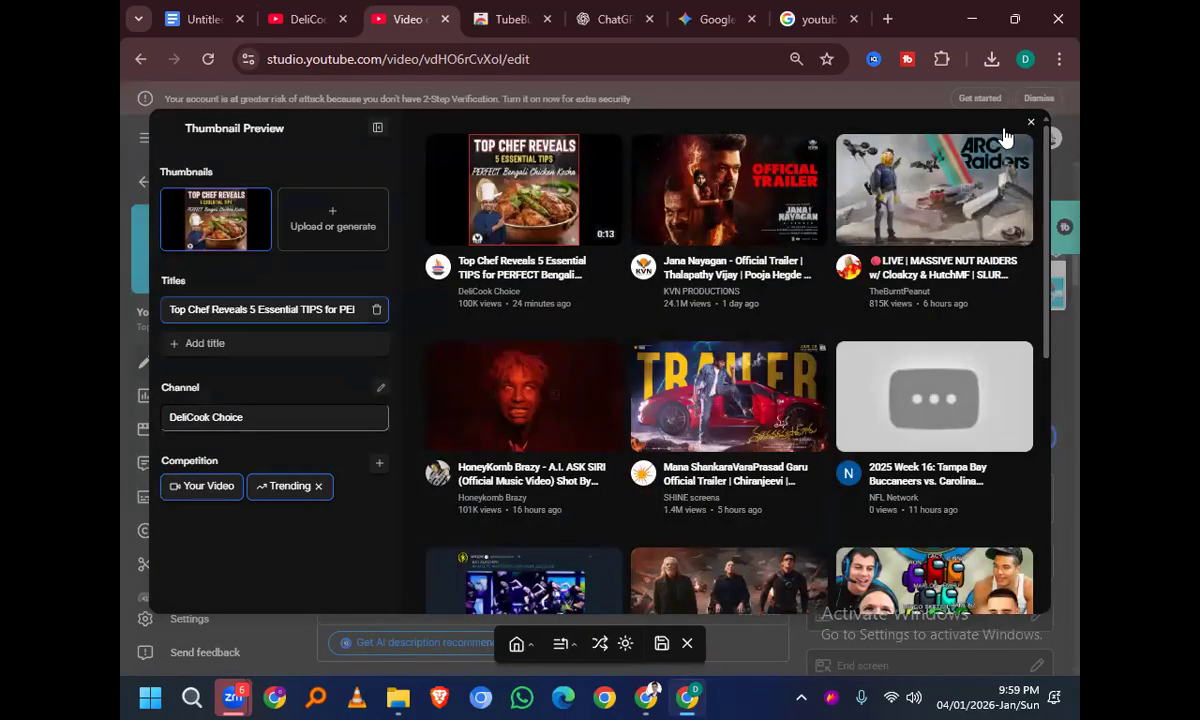
key("Escape")
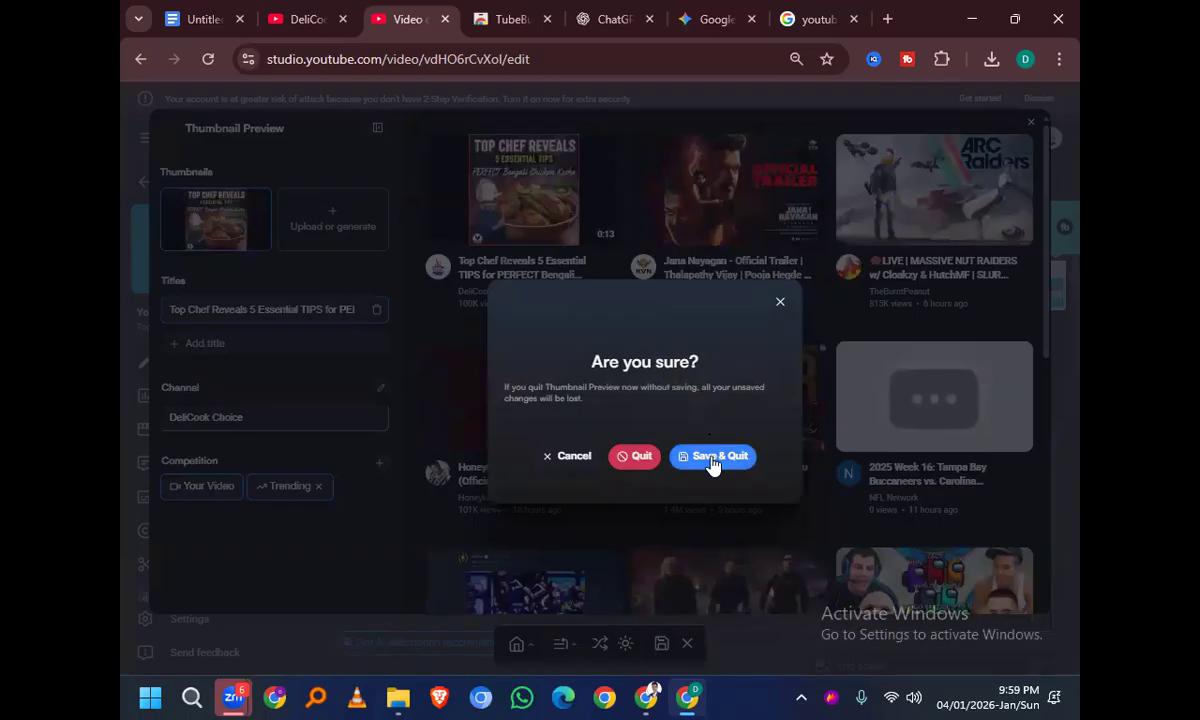
left_click(636, 456)
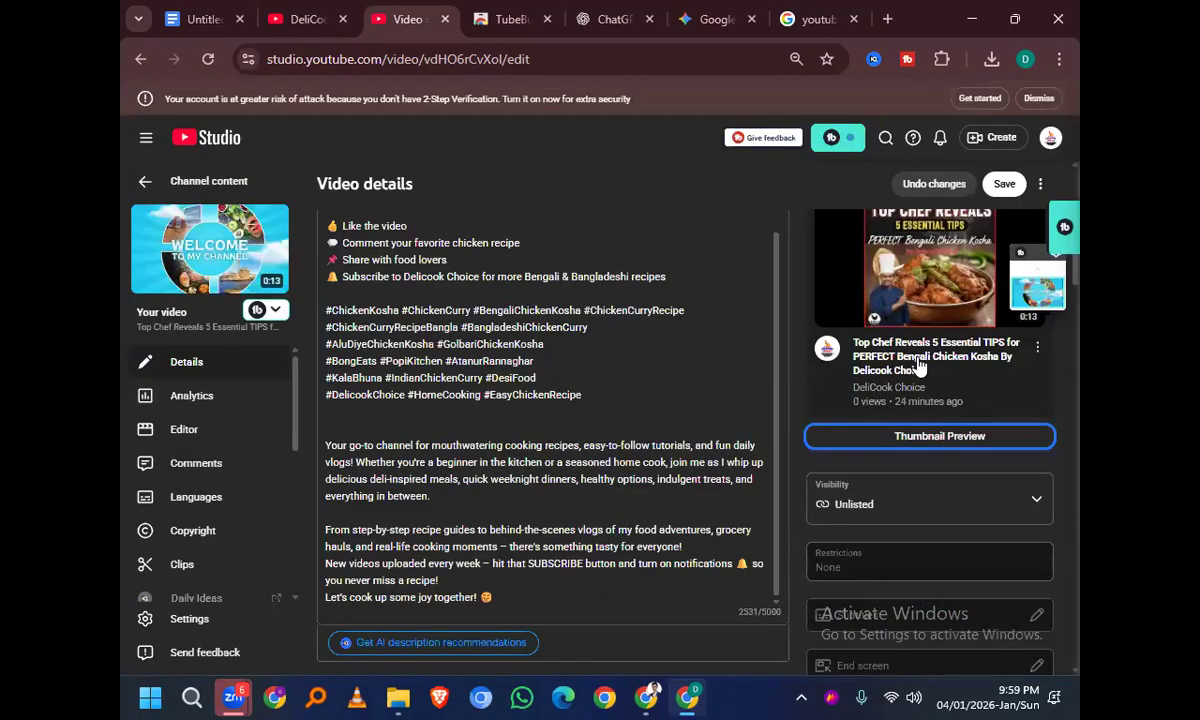
scroll(919, 366, "down", 1)
Select Public under Visibility, then try scheduling publication for 7:00 PM.
left_click(908, 388)
left_click(701, 483)
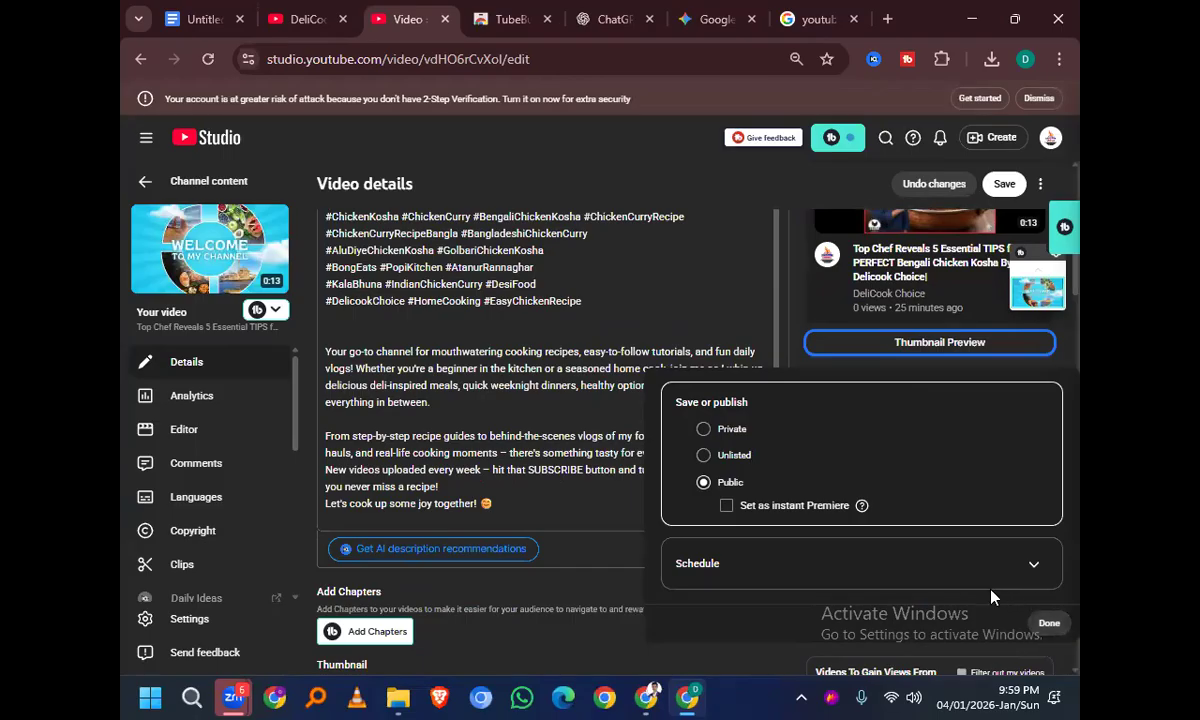
left_click(940, 566)
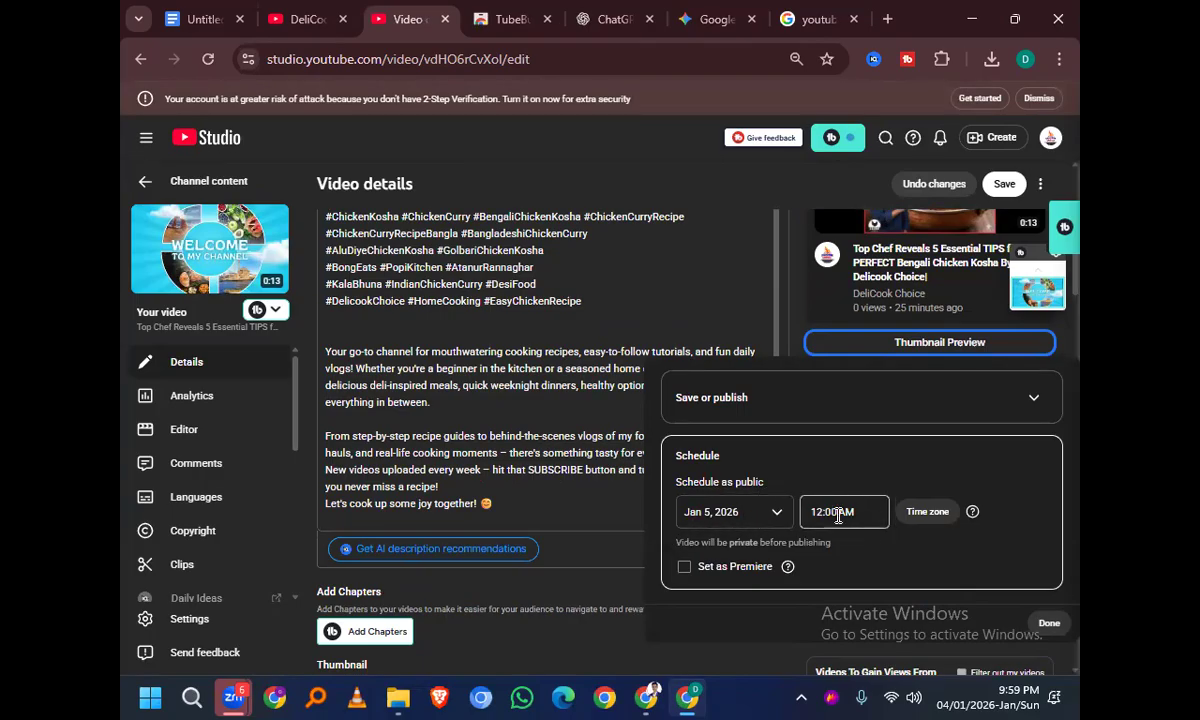
left_click(848, 512)
scroll(860, 365, "down", 12)
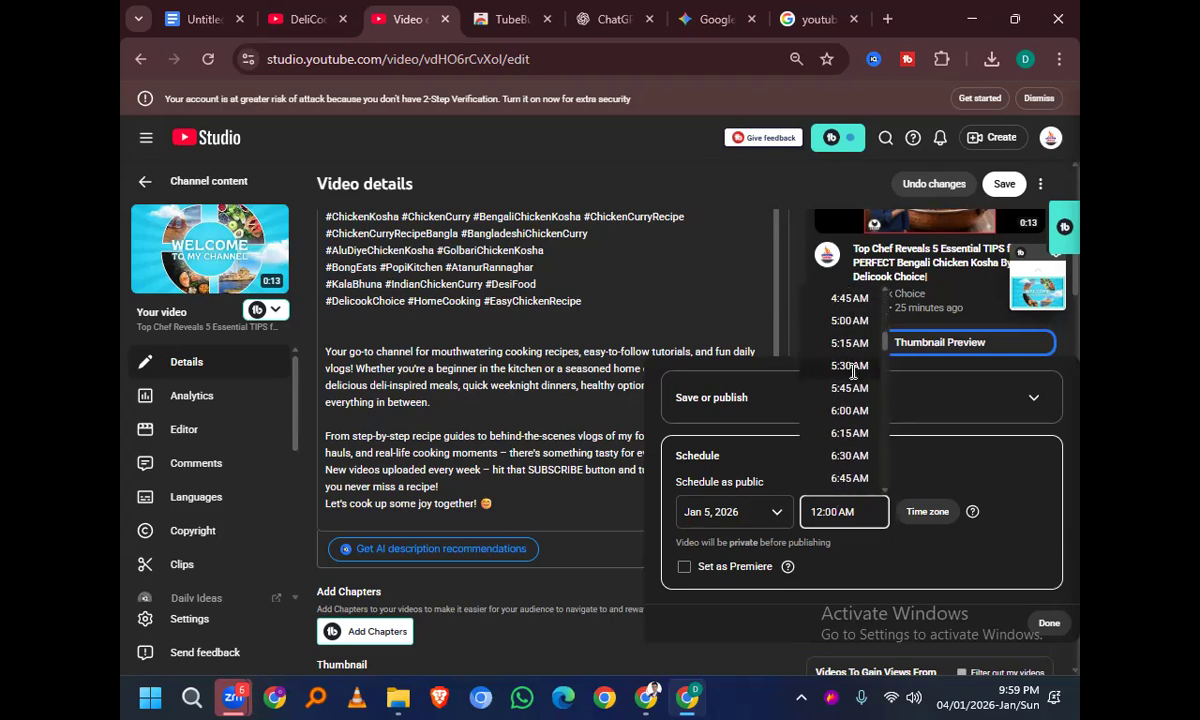
scroll(851, 380, "down", 9)
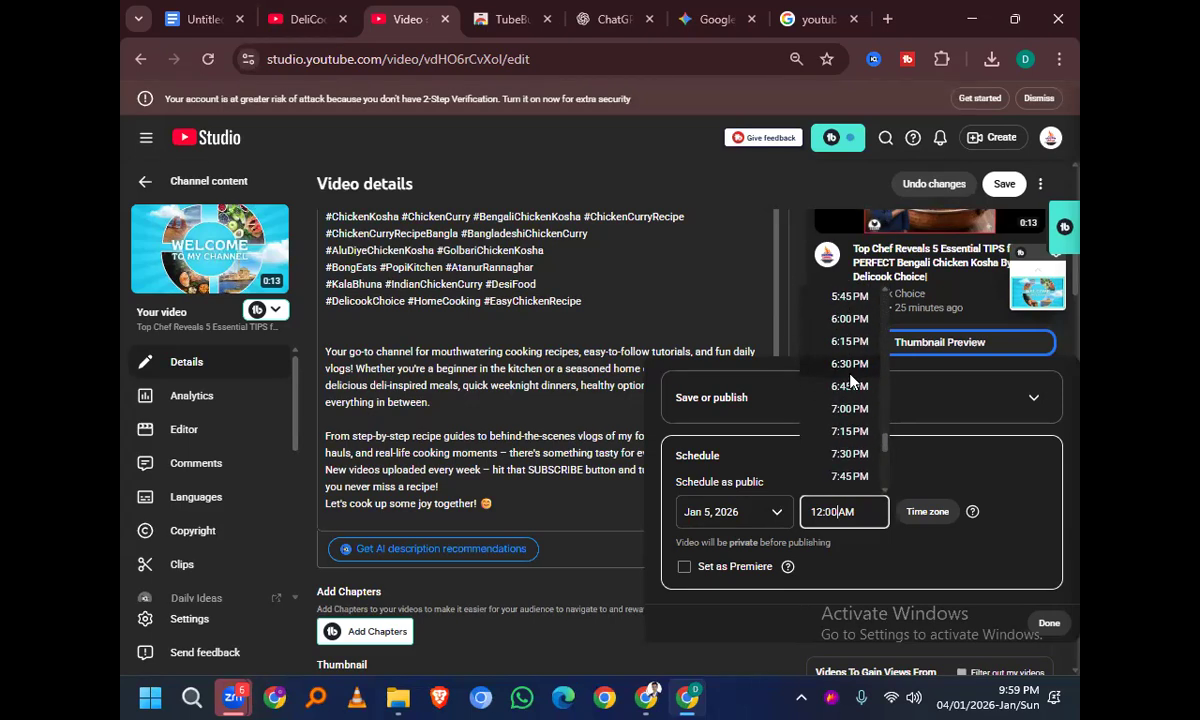
scroll(858, 432, "up", 7)
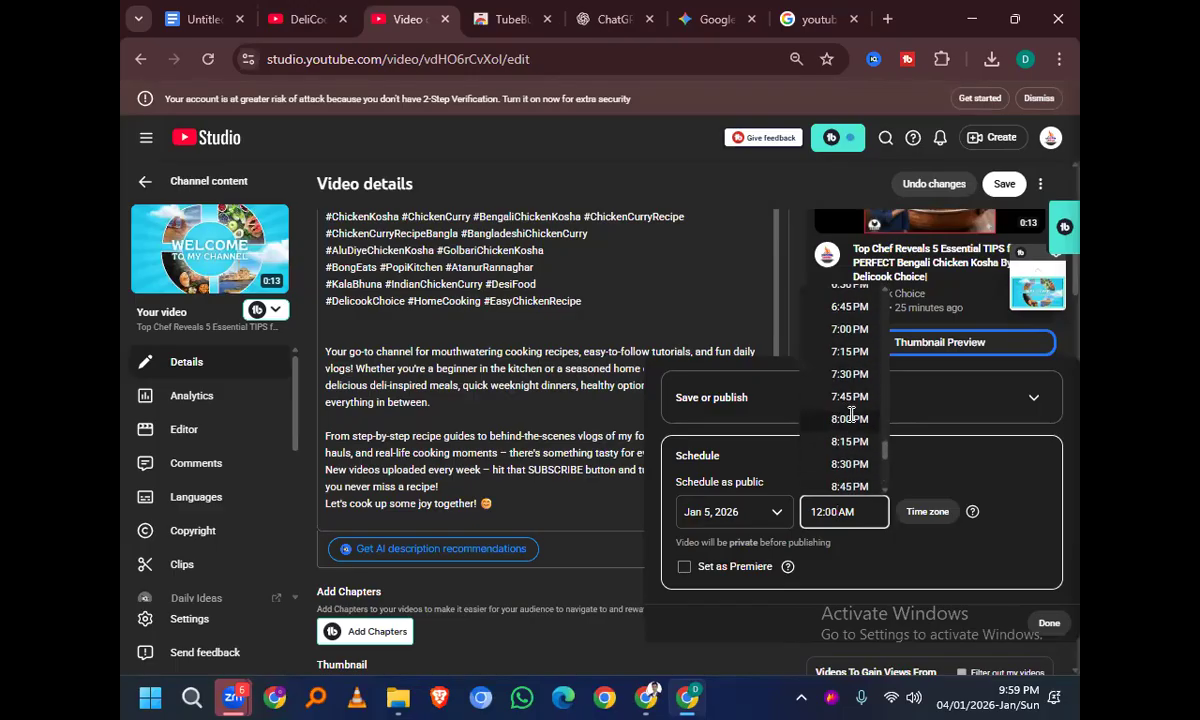
scroll(843, 390, "down", 3)
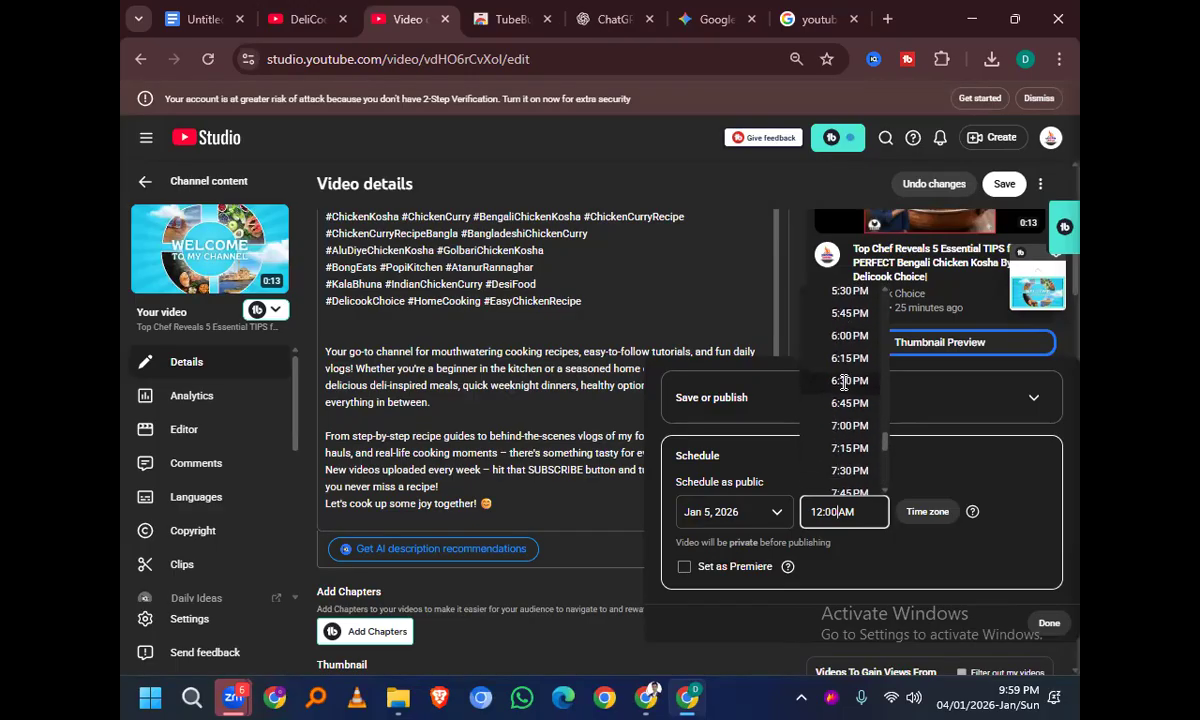
scroll(845, 410, "up", 1)
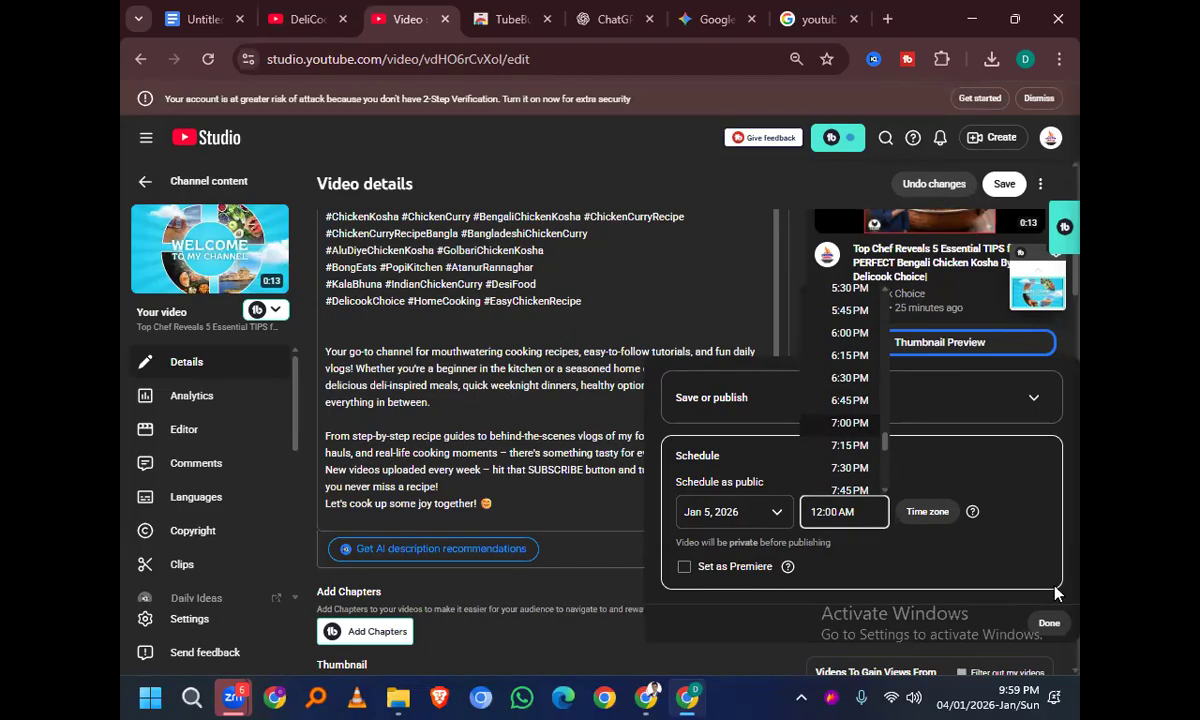
left_click(849, 422)
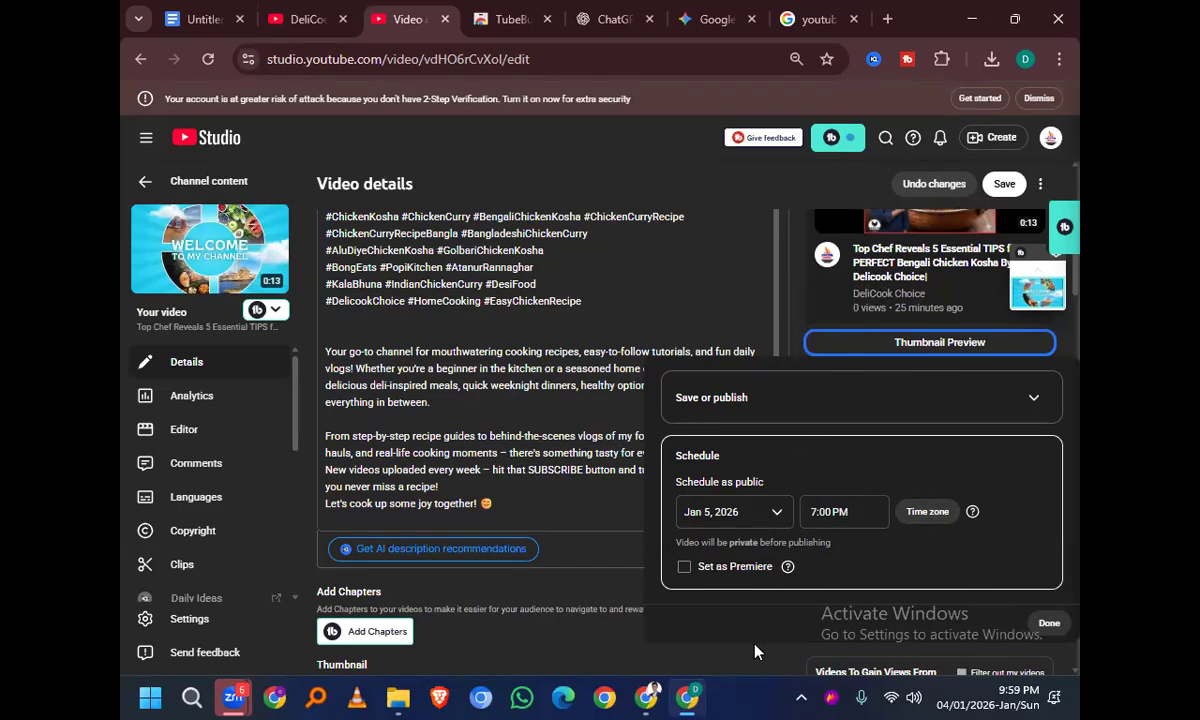
Close the visibility options, reopen them, and choose Public again.
left_click(755, 652)
left_click(916, 415)
left_click(706, 483)
Confirm the Public visibility and scroll down to the language settings.
left_click(1049, 623)
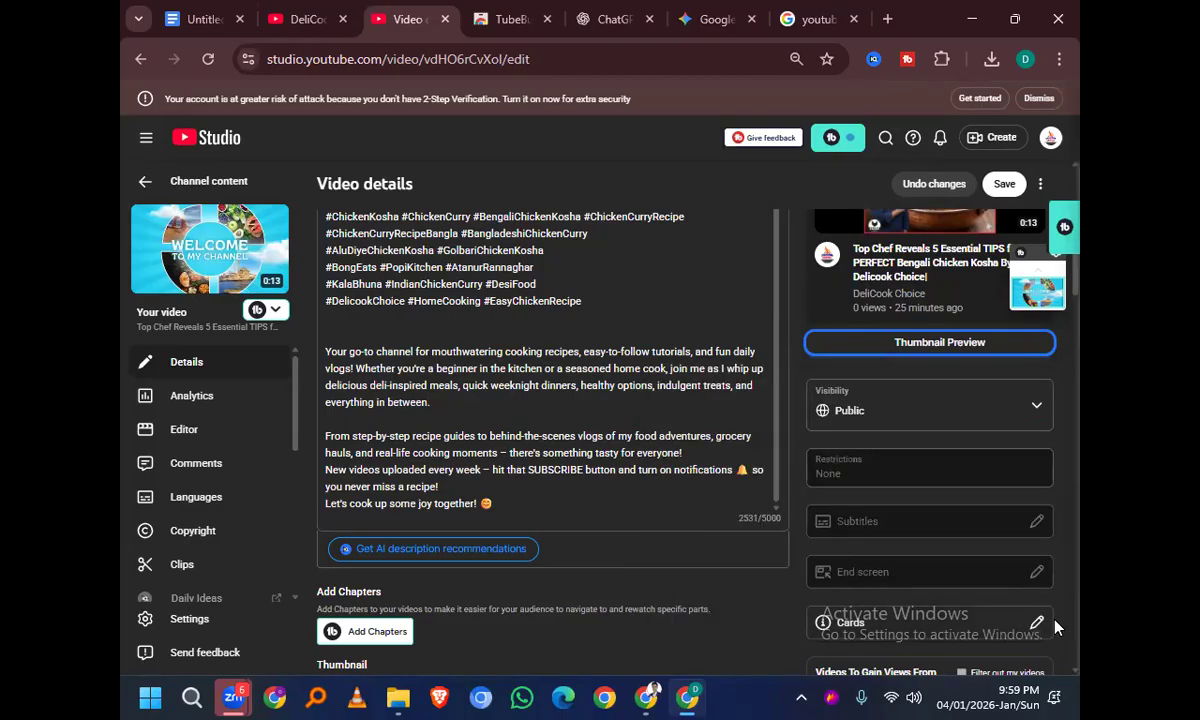
scroll(978, 504, "up", 5)
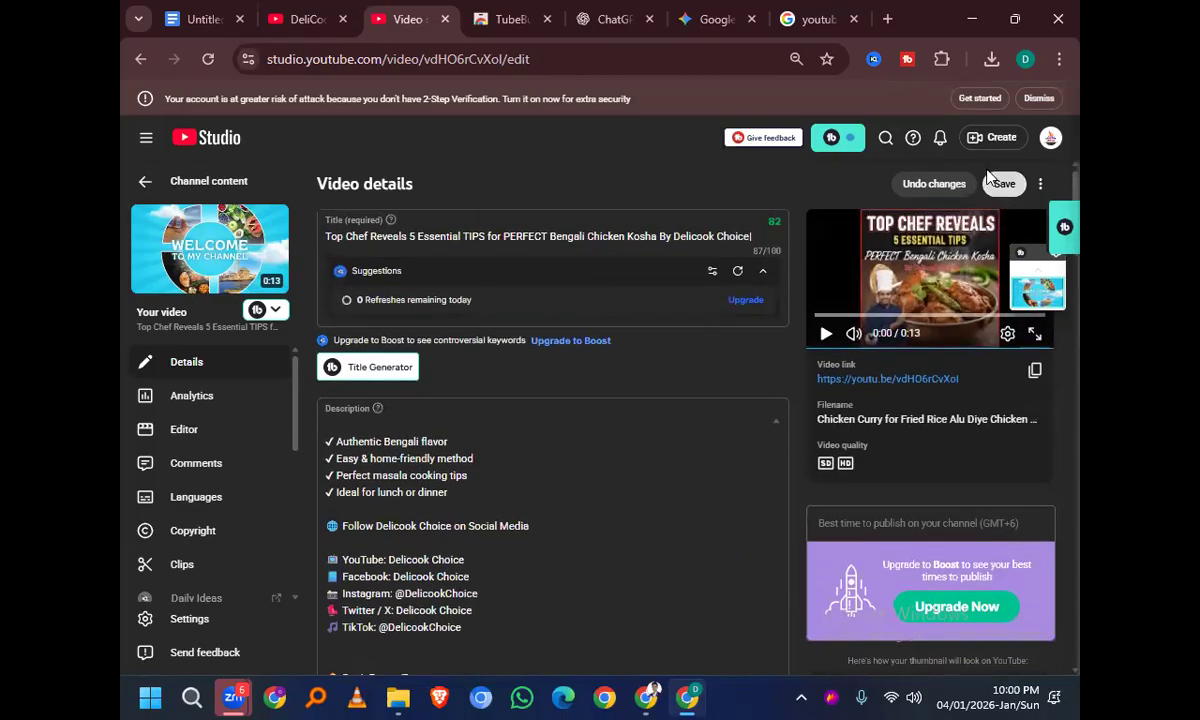
scroll(935, 413, "down", 3)
scroll(935, 413, "down", 5)
scroll(933, 432, "down", 15)
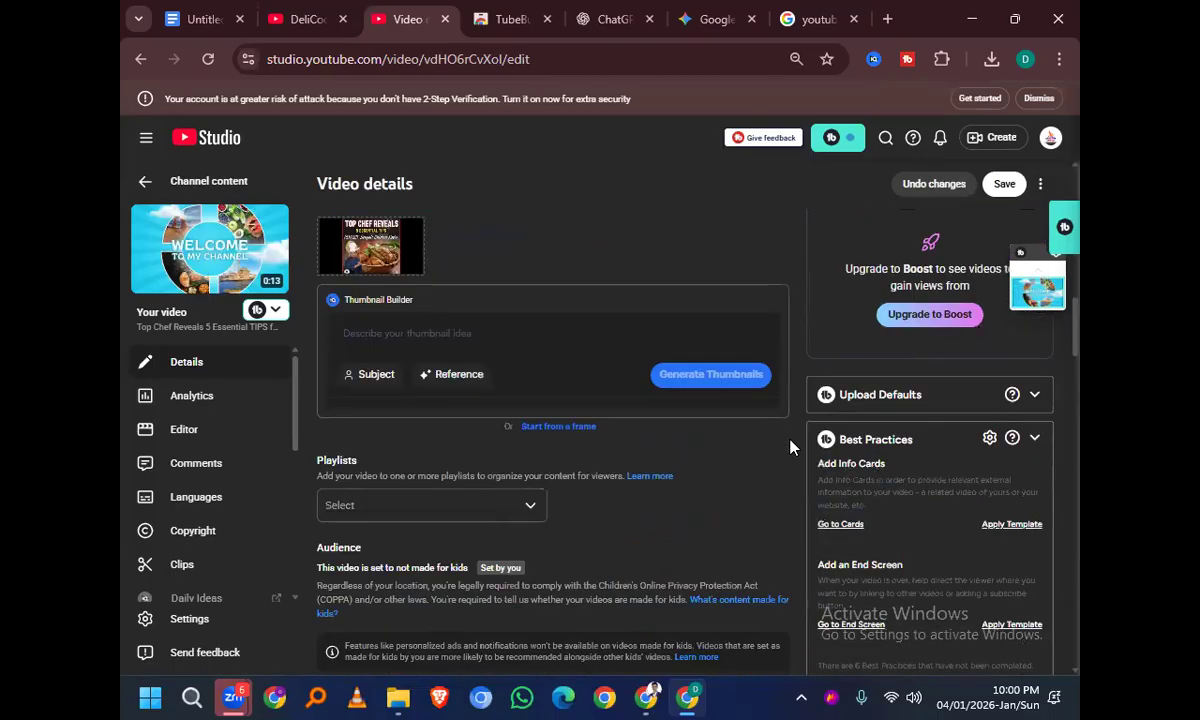
scroll(415, 545, "down", 10)
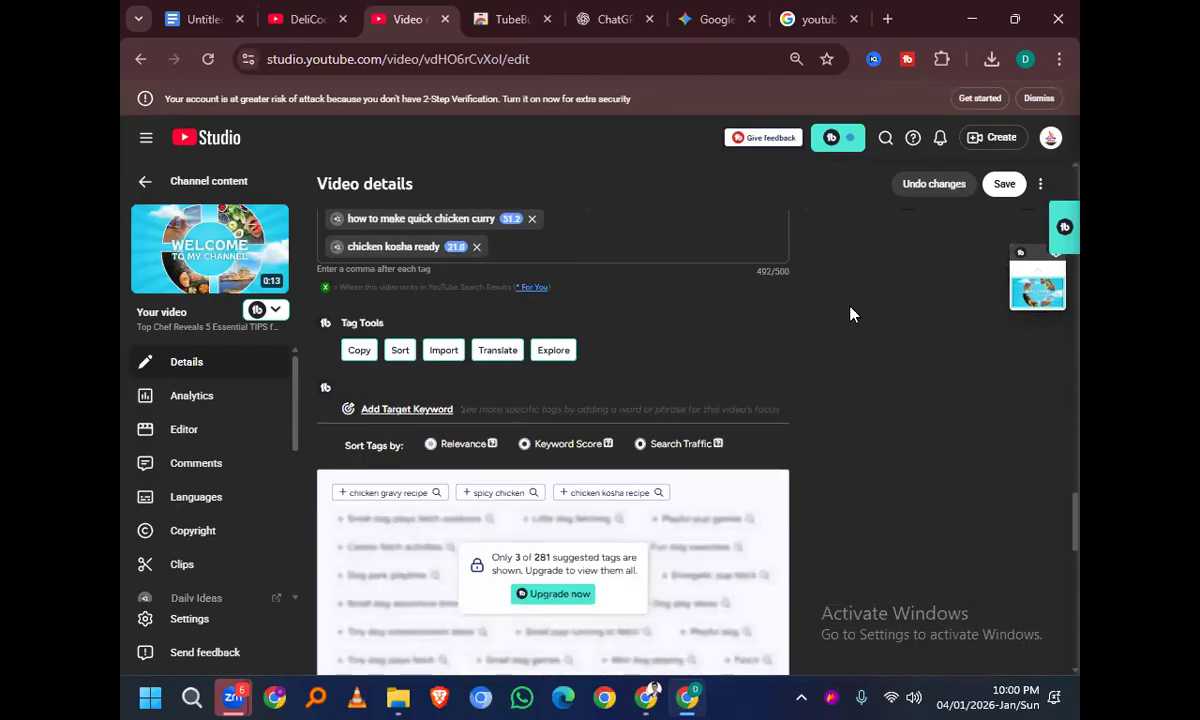
scroll(470, 393, "down", 3)
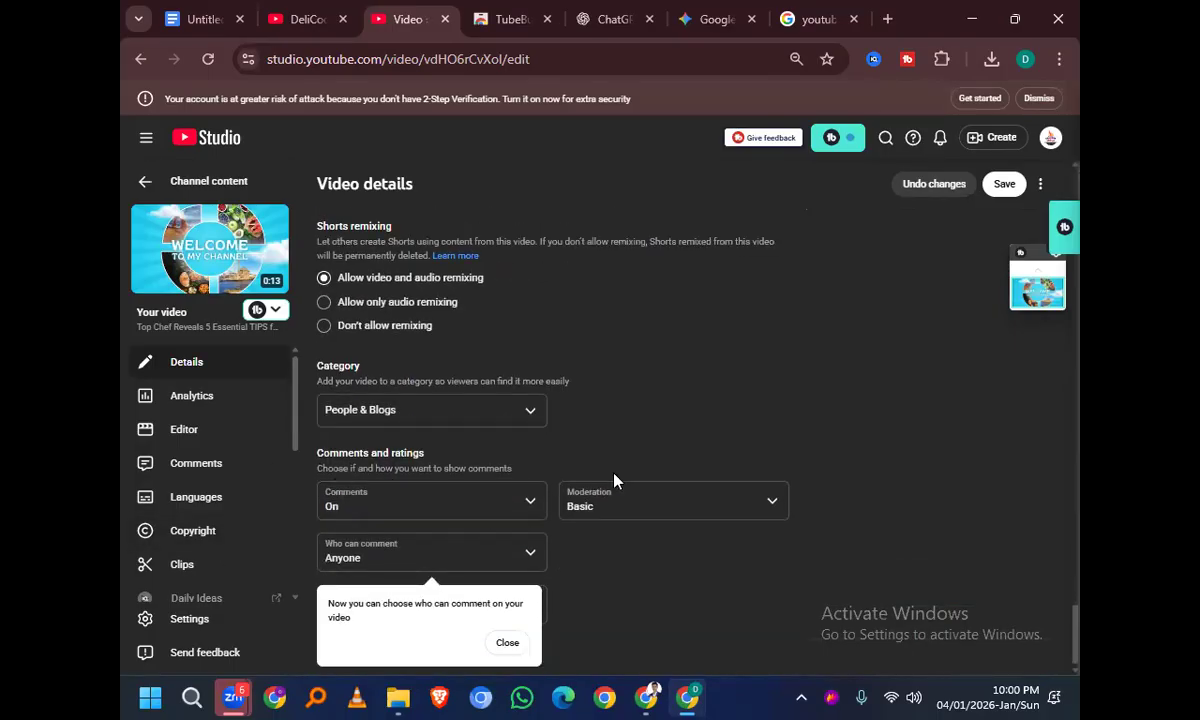
scroll(455, 410, "up", 2)
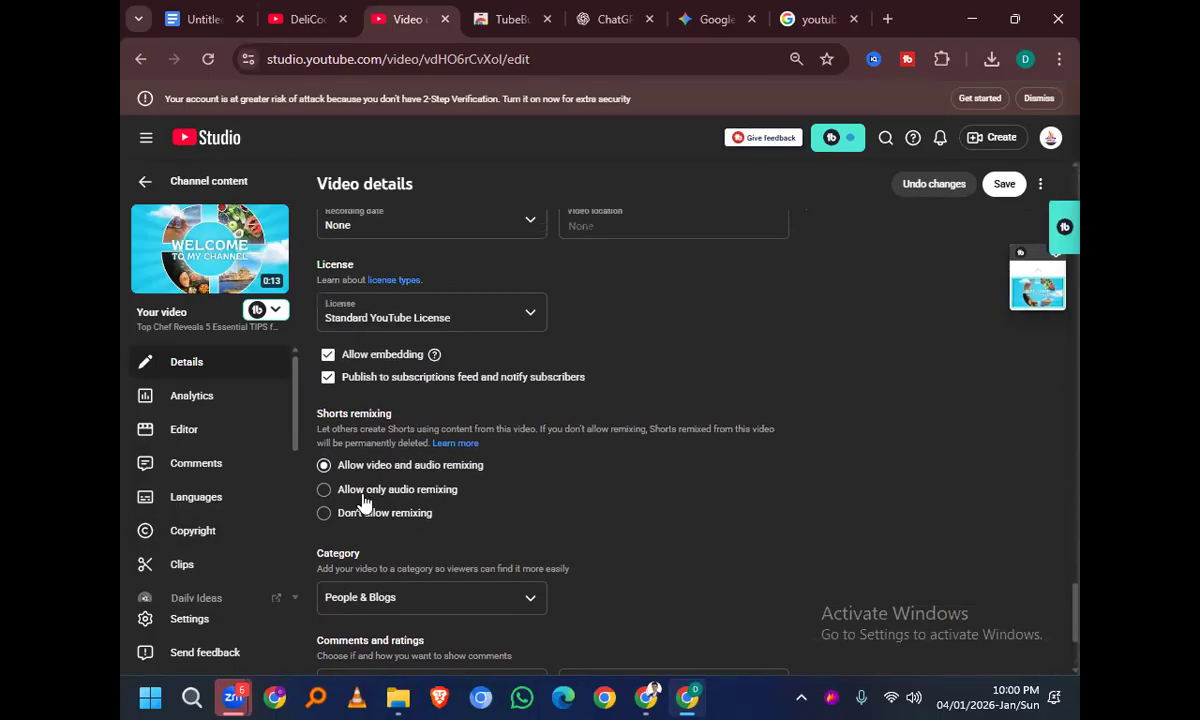
scroll(472, 477, "up", 3)
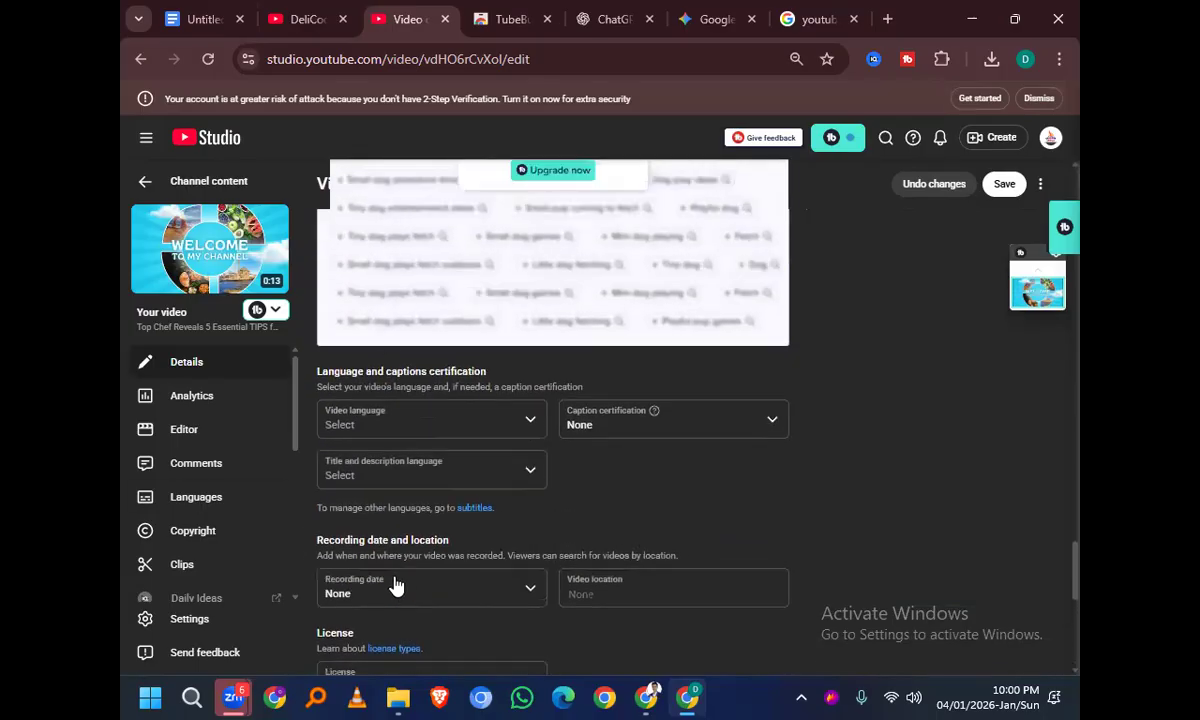
Set the title and description language to English (United States).
left_click(493, 470)
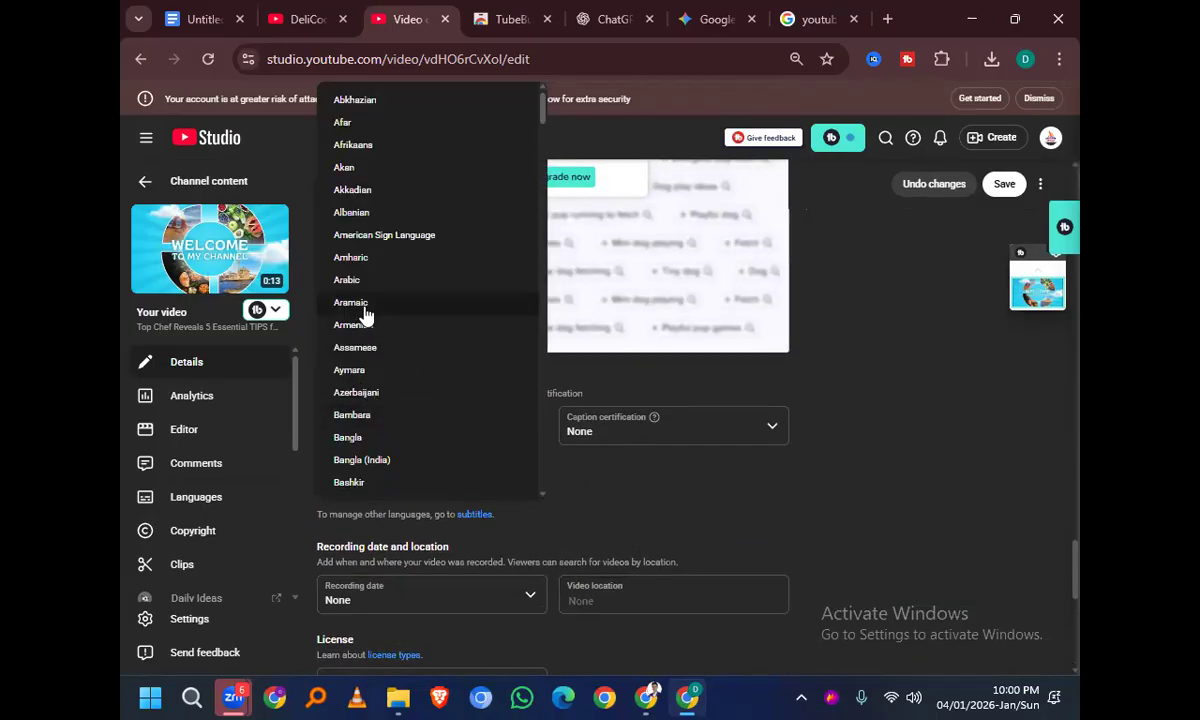
left_click(397, 447)
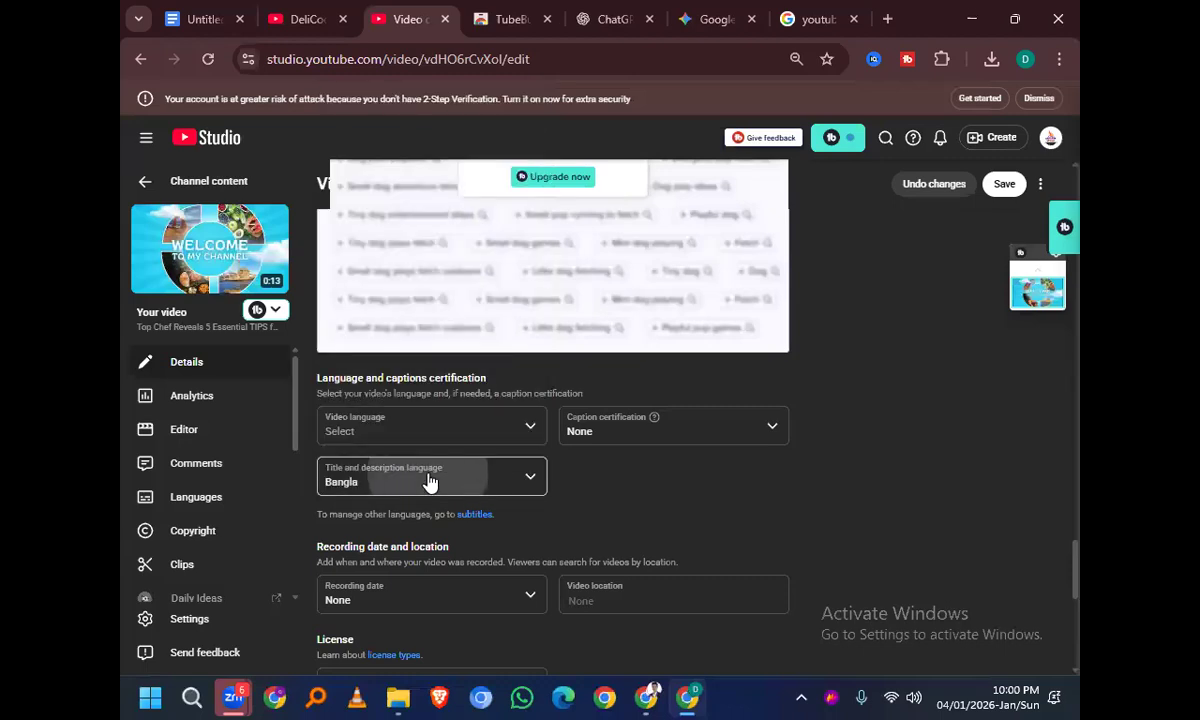
left_click(530, 426)
scroll(440, 385, "down", 4)
scroll(403, 390, "down", 4)
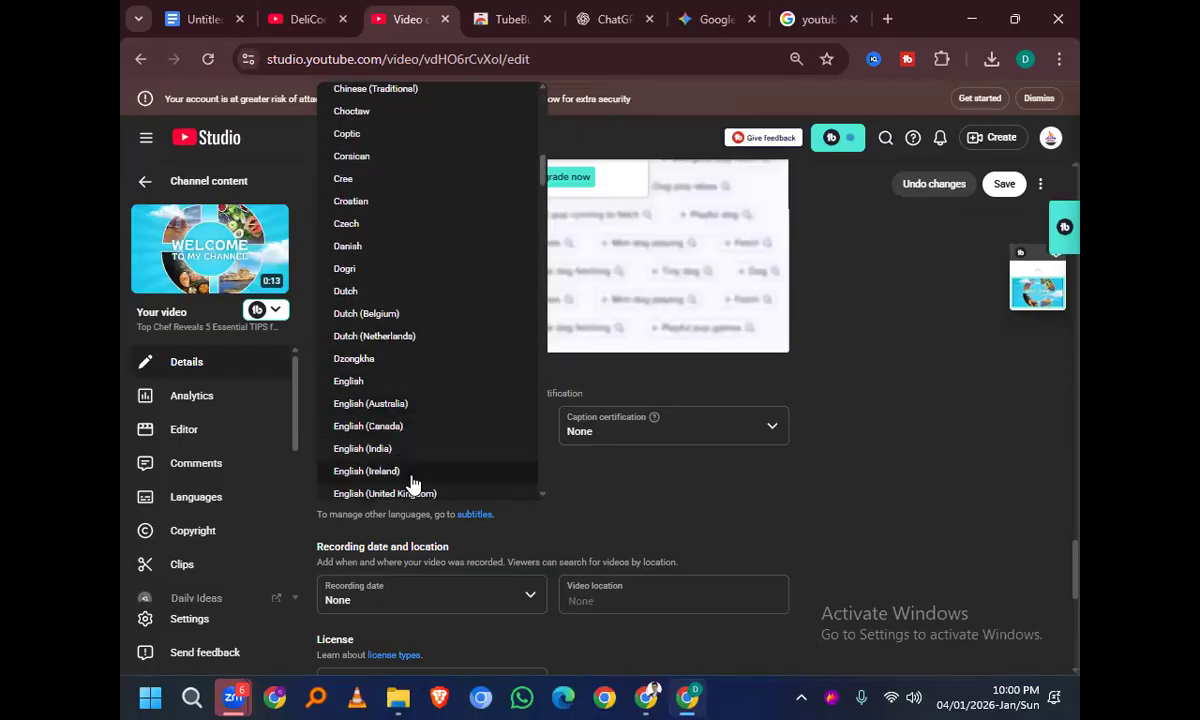
scroll(408, 440, "down", 2)
left_click(404, 428)
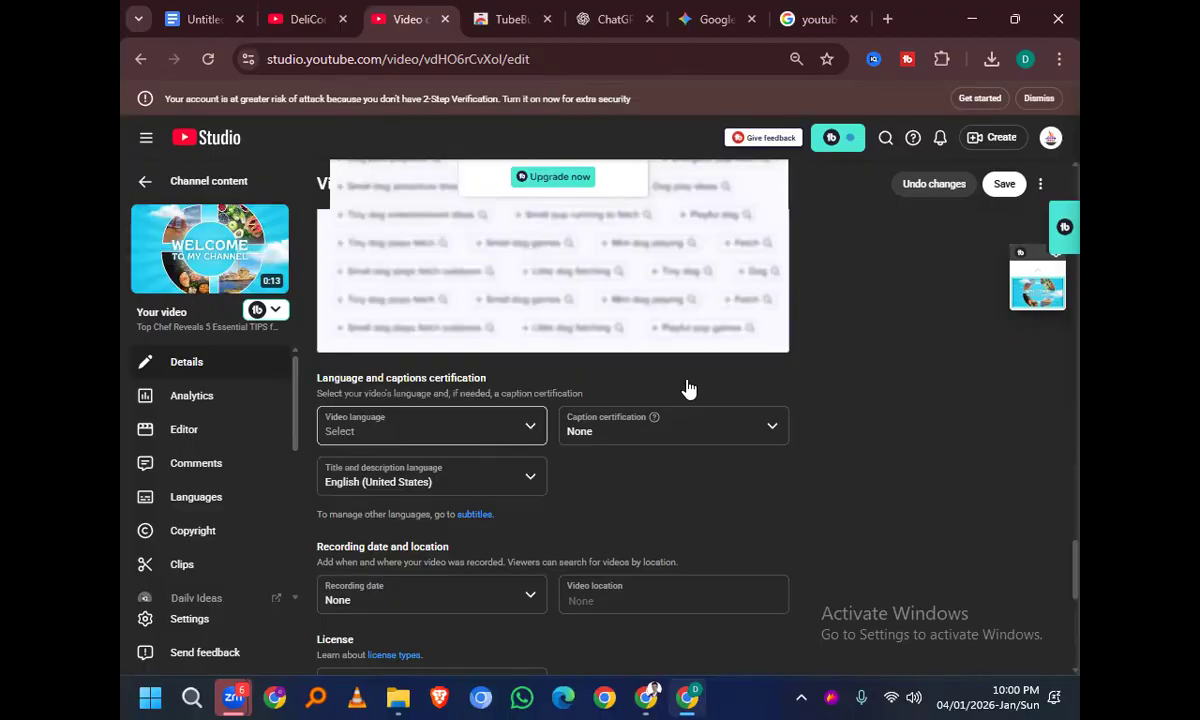
Set the video language to Bangla.
left_click(535, 422)
left_click(526, 415)
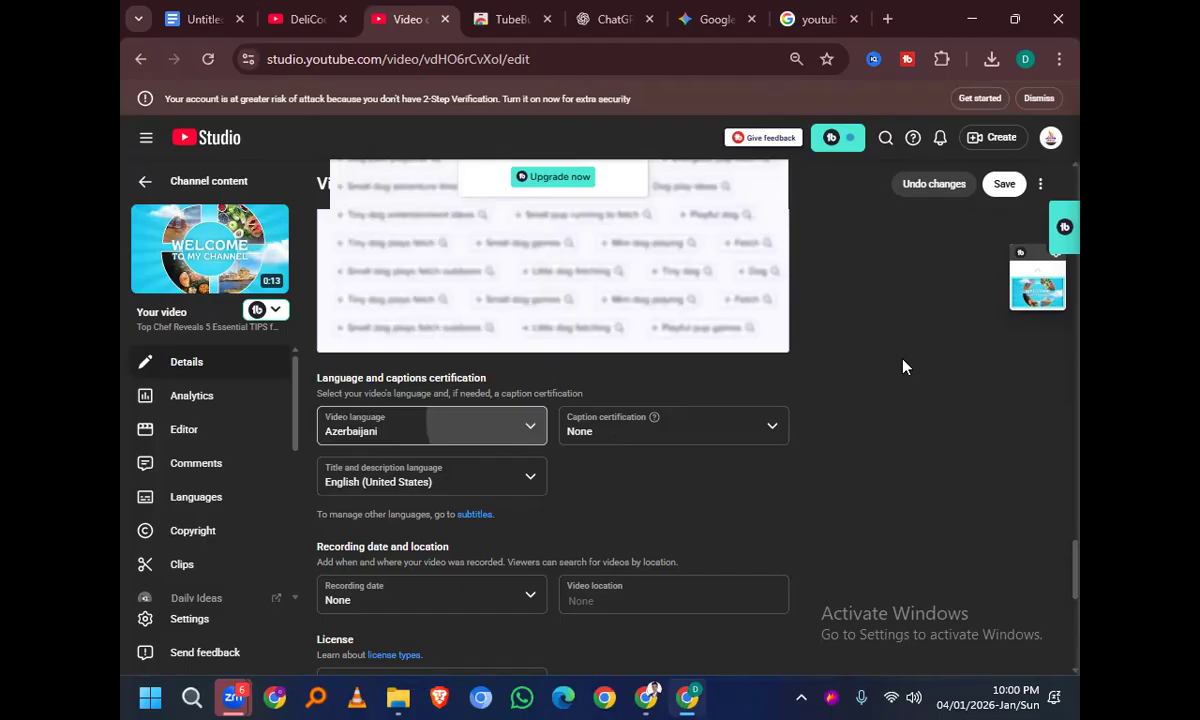
left_click(420, 428)
scroll(440, 300, "down", 2)
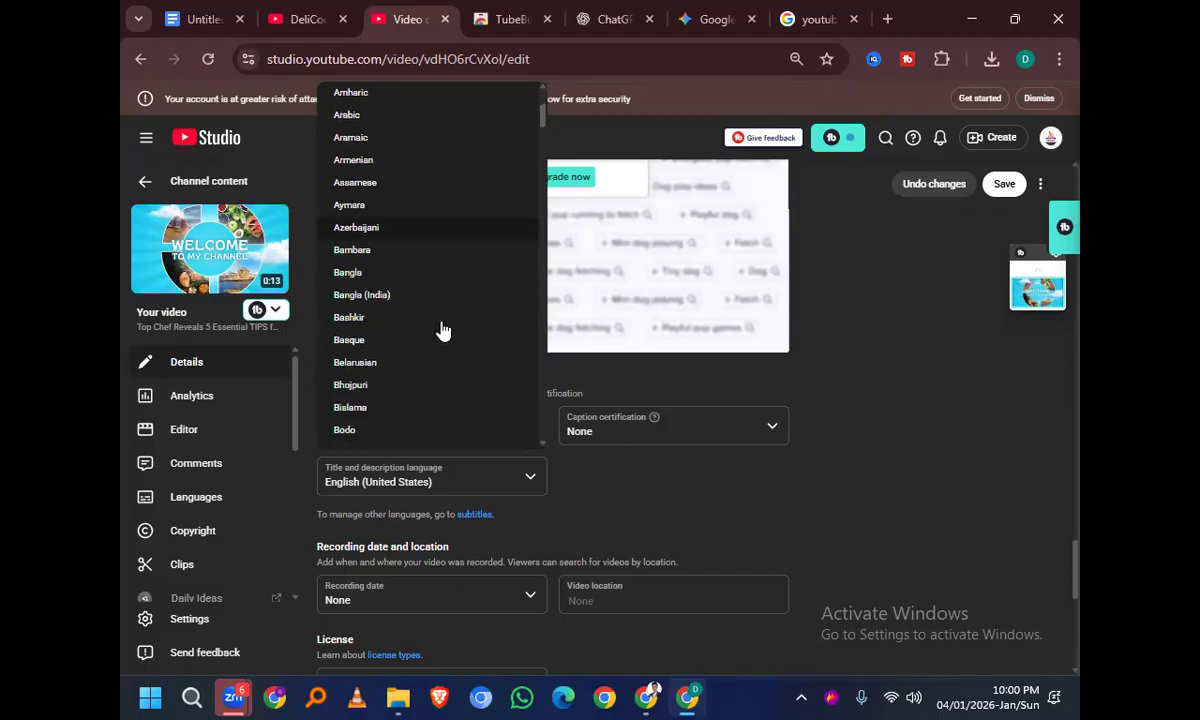
left_click(378, 272)
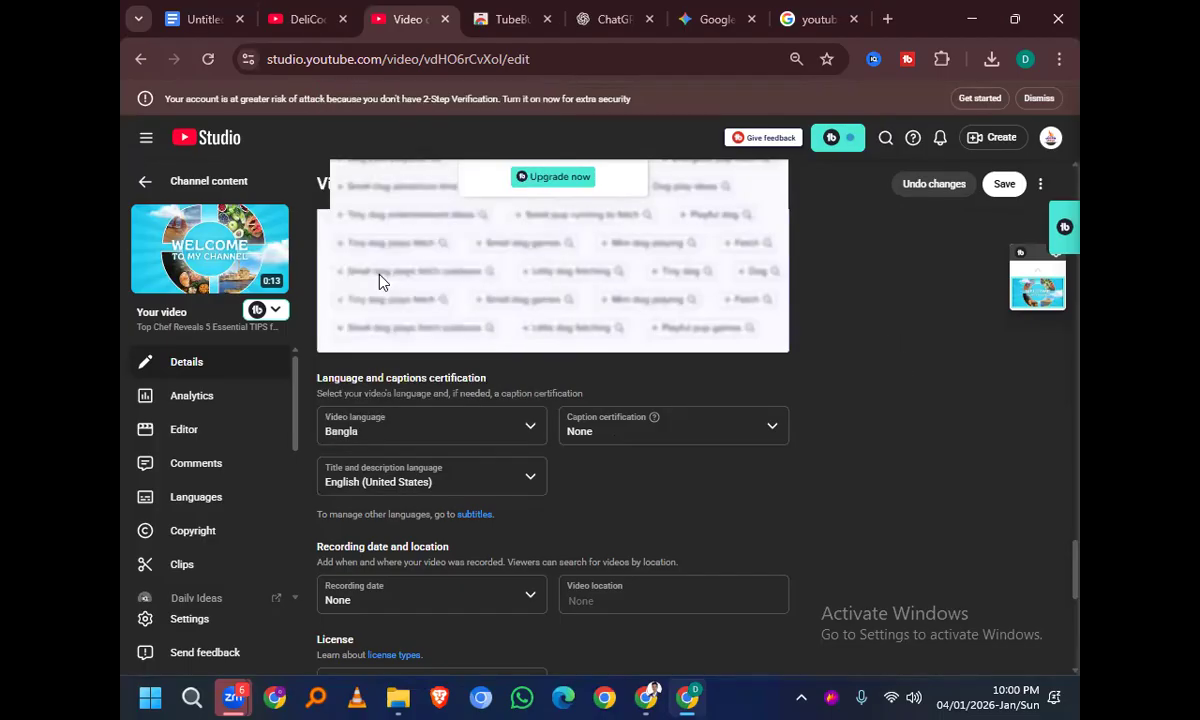
scroll(694, 474, "up", 15)
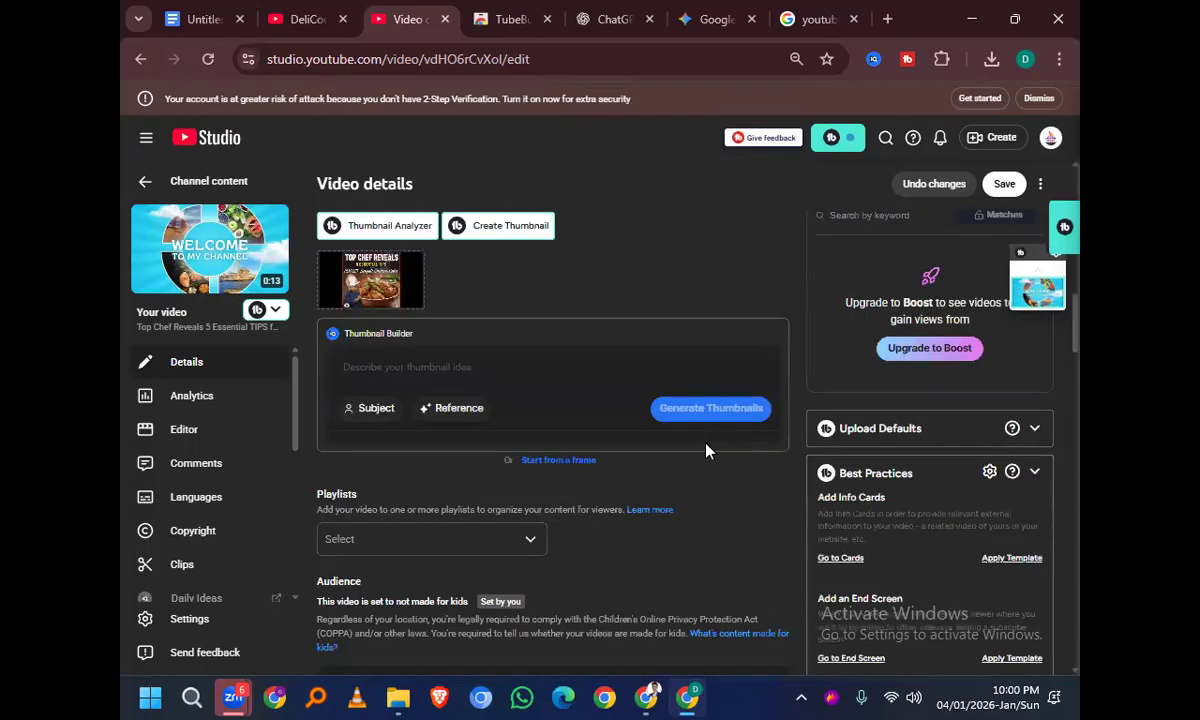
scroll(706, 451, "up", 15)
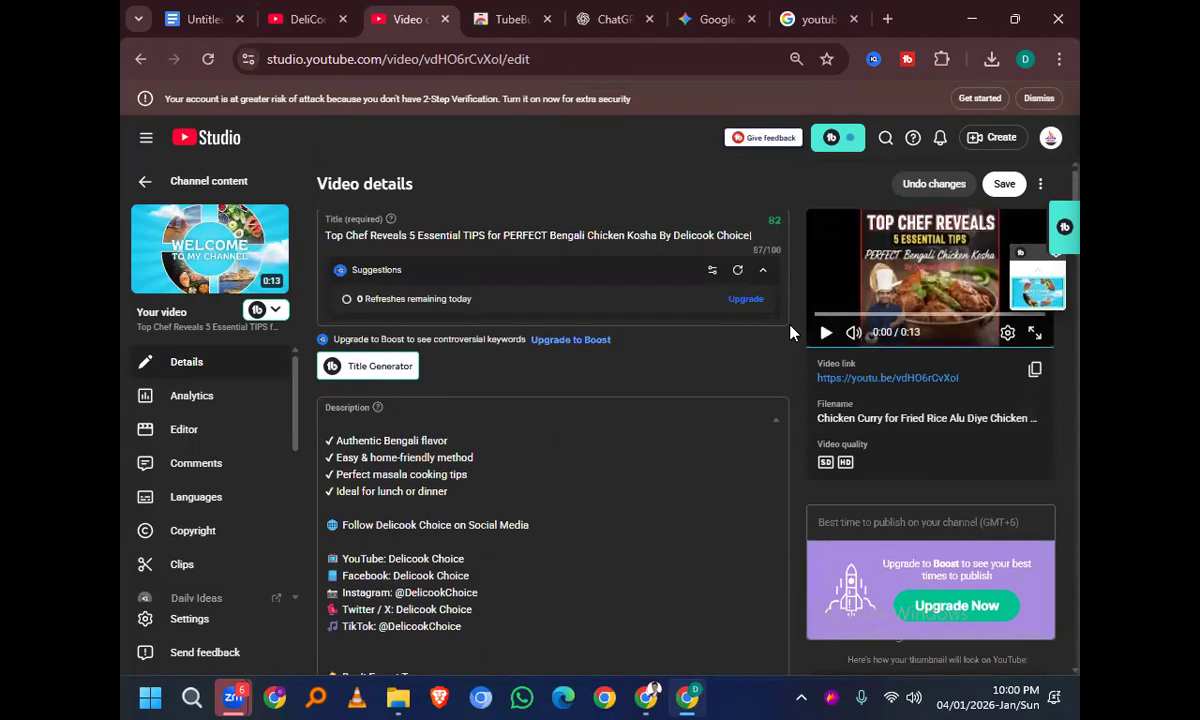
Save the updated Chicken Kosha video details and scroll through to review them.
left_click(1003, 184)
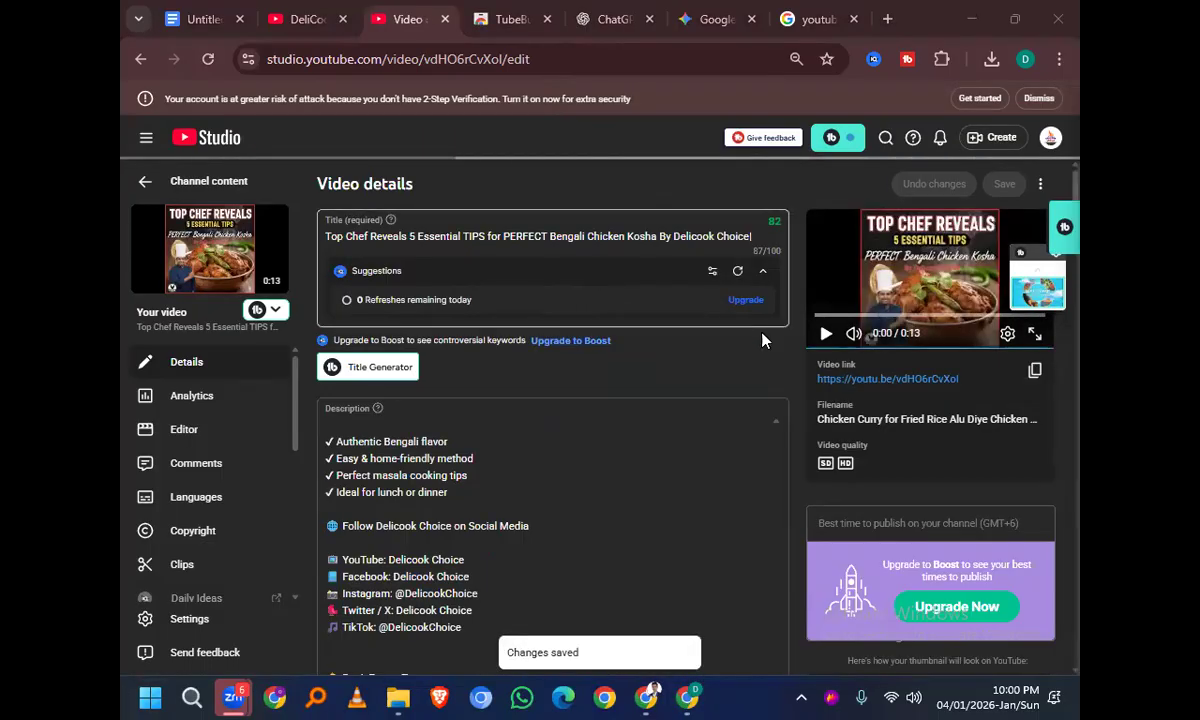
scroll(740, 320, "down", 6)
scroll(733, 320, "down", 9)
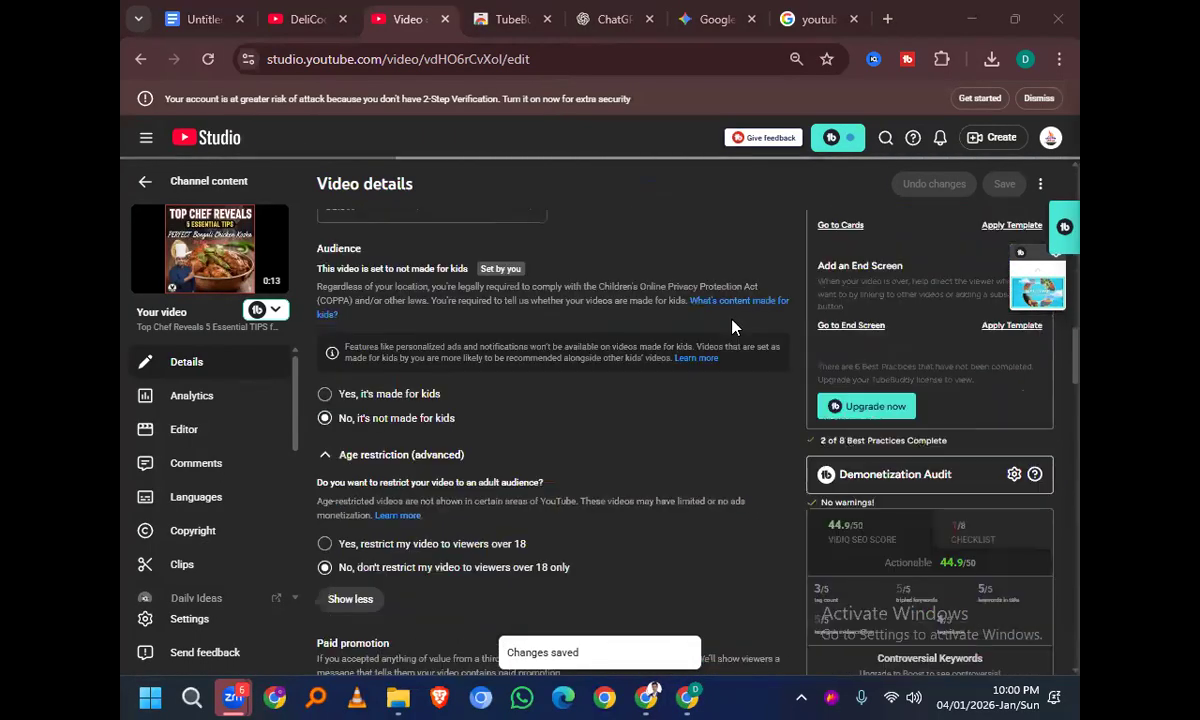
scroll(733, 325, "up", 2)
scroll(733, 325, "up", 8)
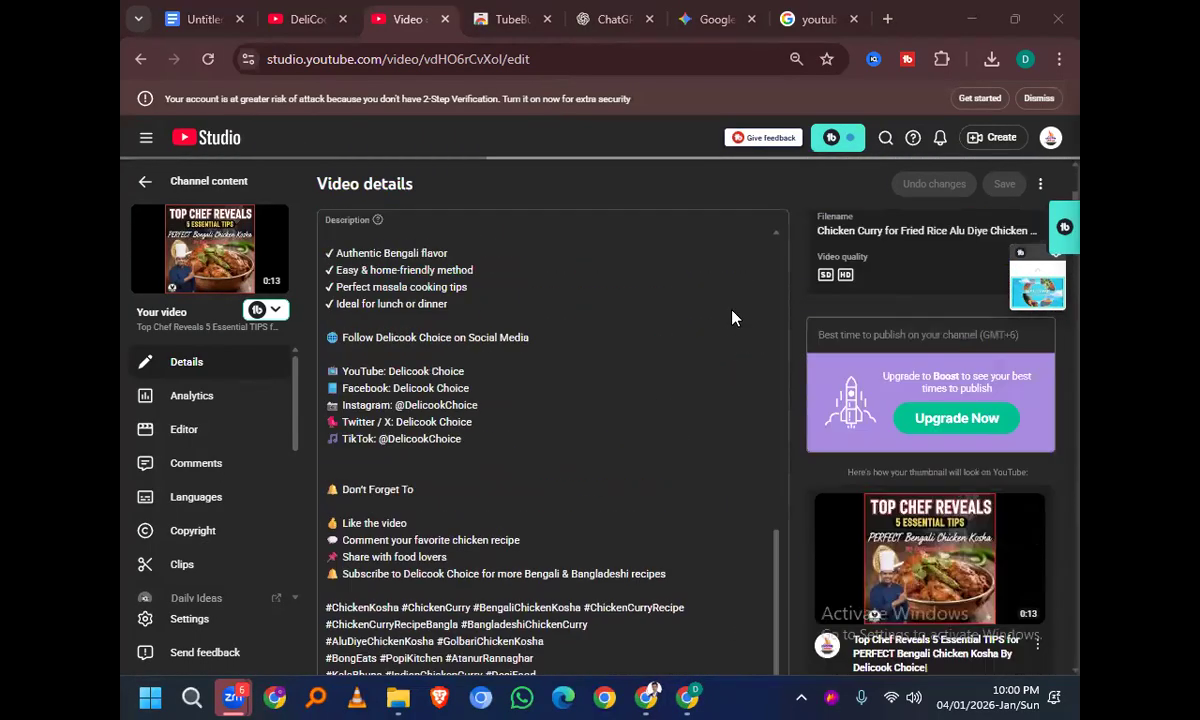
scroll(733, 318, "up", 3)
scroll(732, 317, "up", 3)
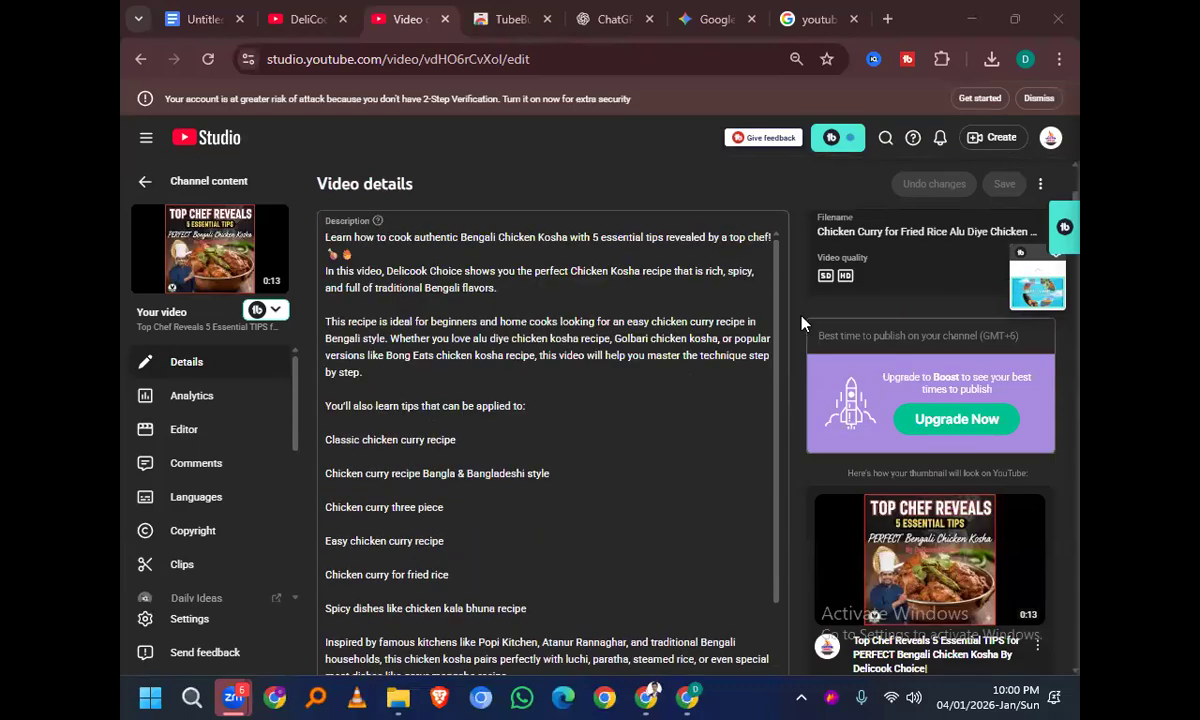
Recheck the saved details, then return to the Channel content list.
scroll(795, 311, "down", 2)
scroll(795, 311, "down", 4)
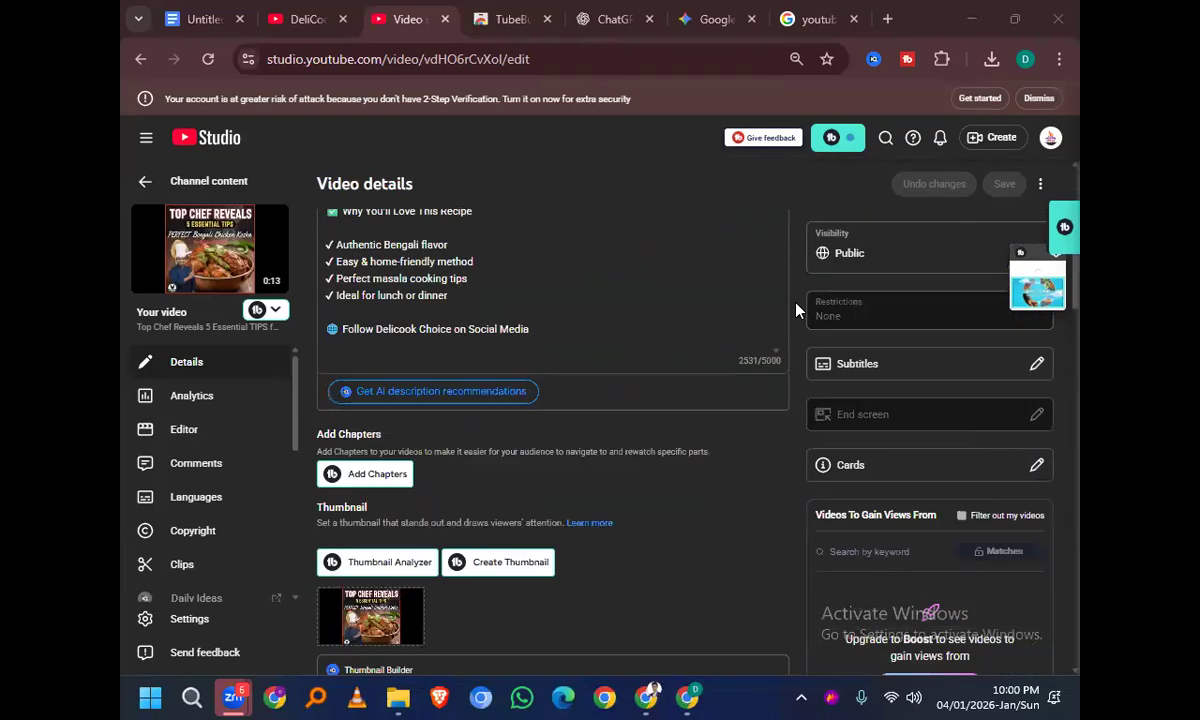
scroll(795, 311, "up", 7)
scroll(797, 311, "down", 4)
scroll(818, 330, "up", 5)
scroll(860, 425, "down", 5)
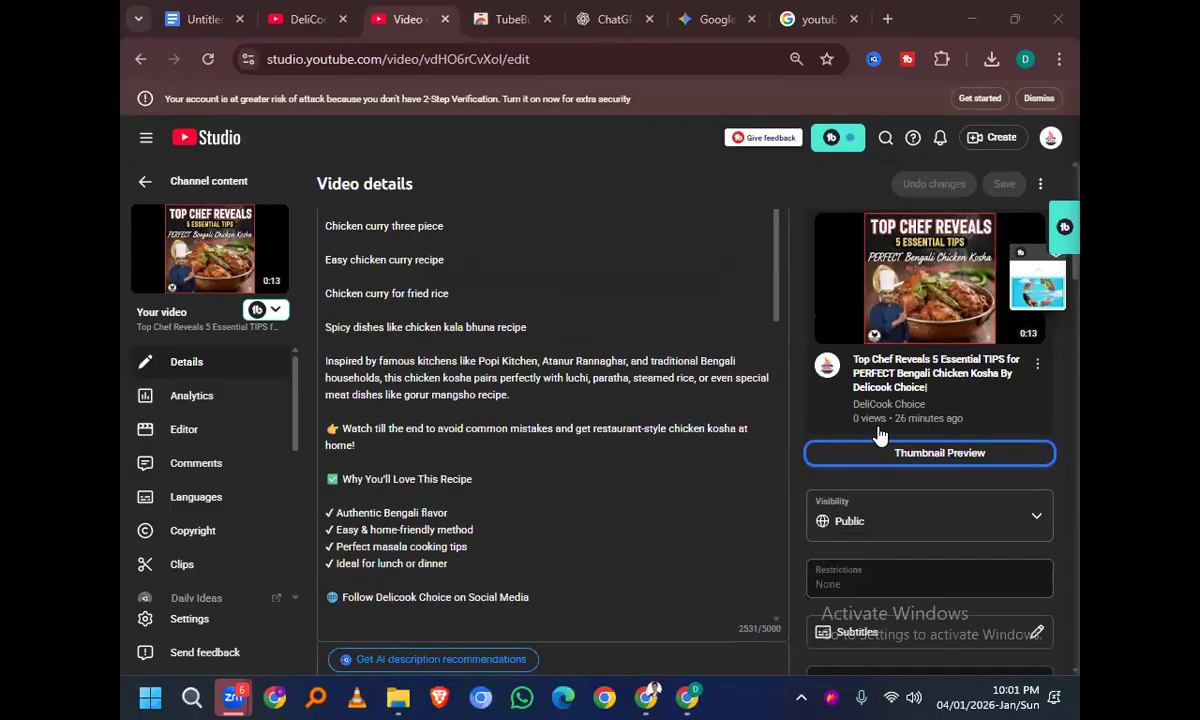
scroll(779, 436, "down", 2)
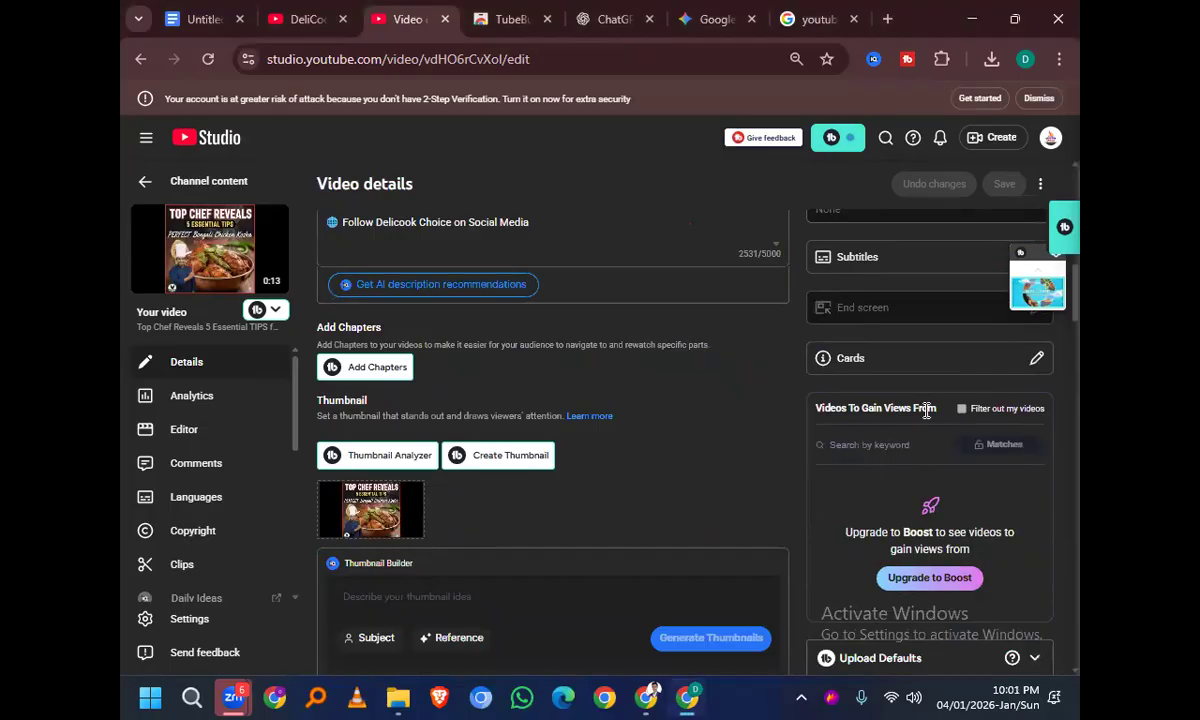
scroll(880, 450, "up", 8)
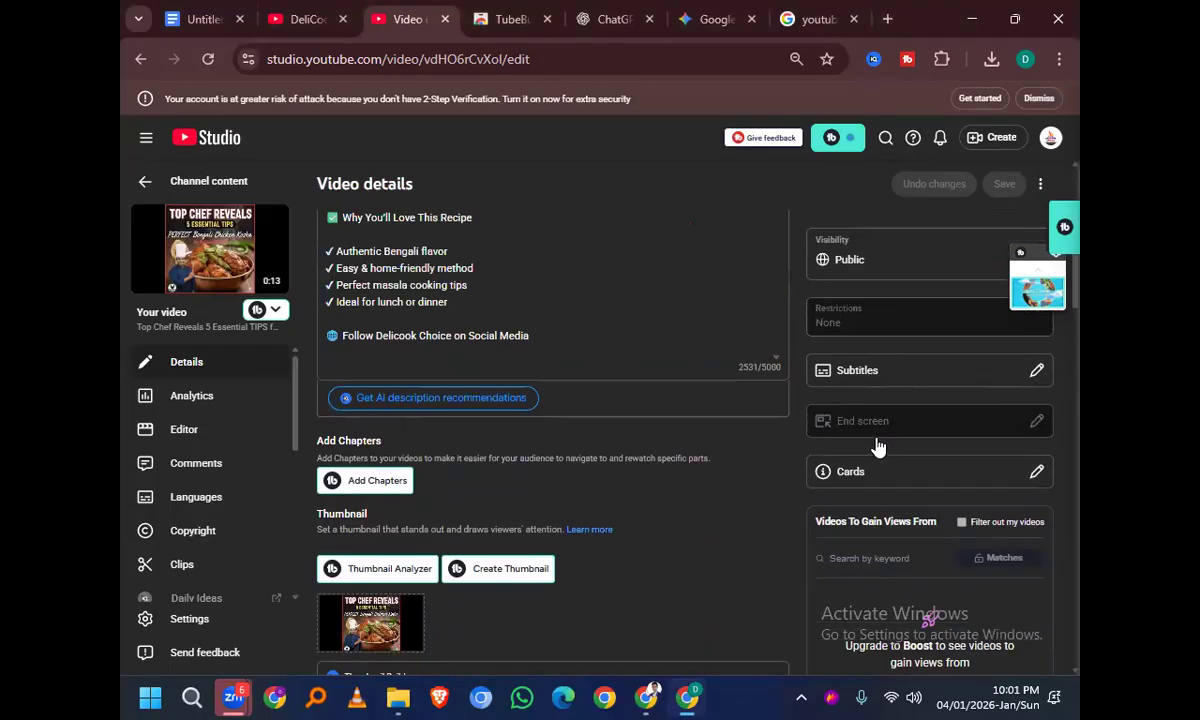
left_click(153, 187)
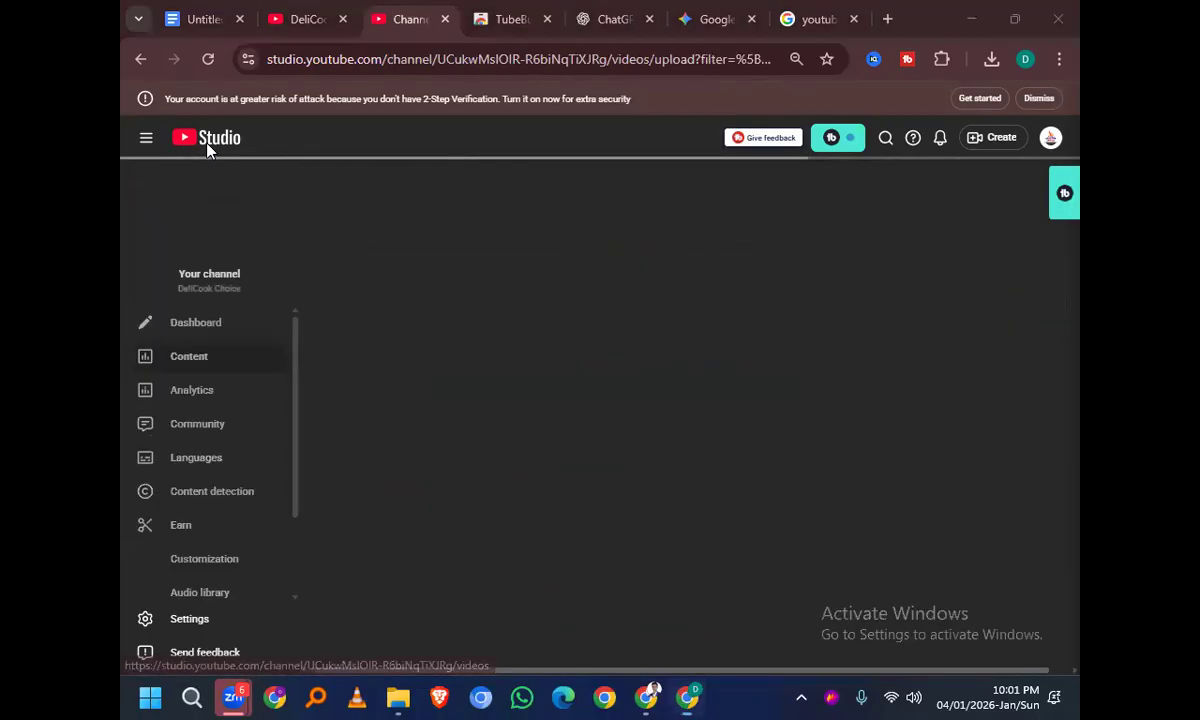
Reload Channel content to show Chicken Kosha as Public, then switch to the DeliCook Choice tab.
left_click(208, 60)
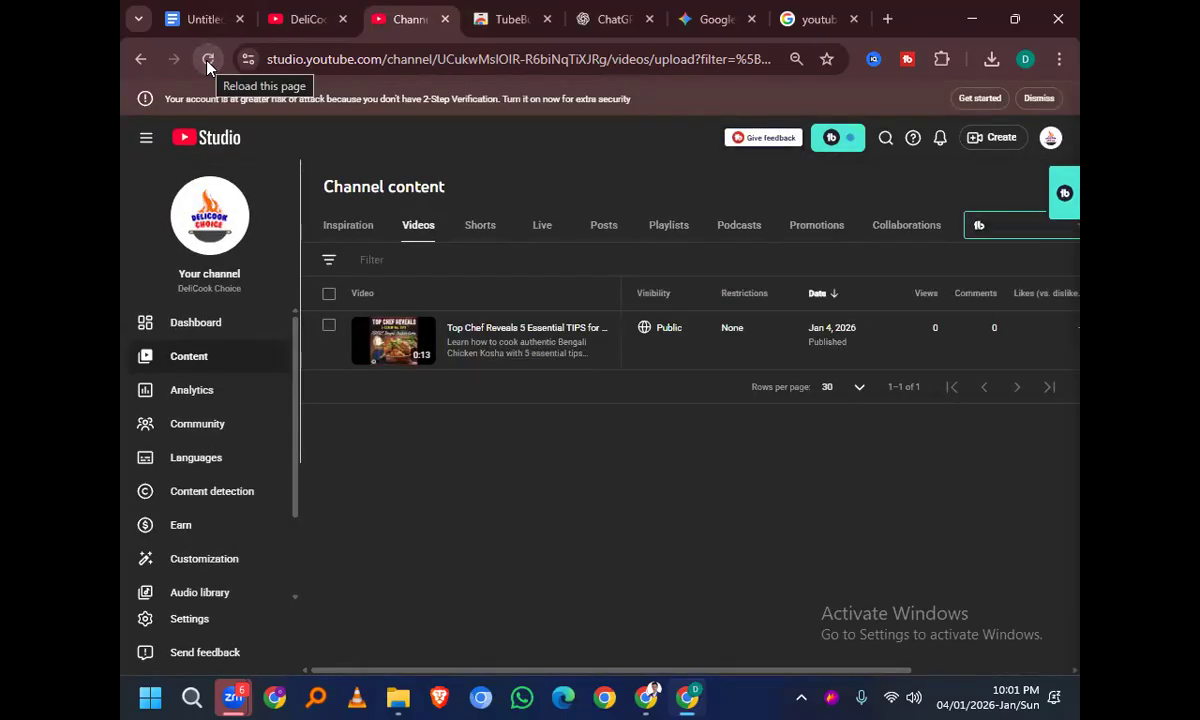
left_click(207, 61)
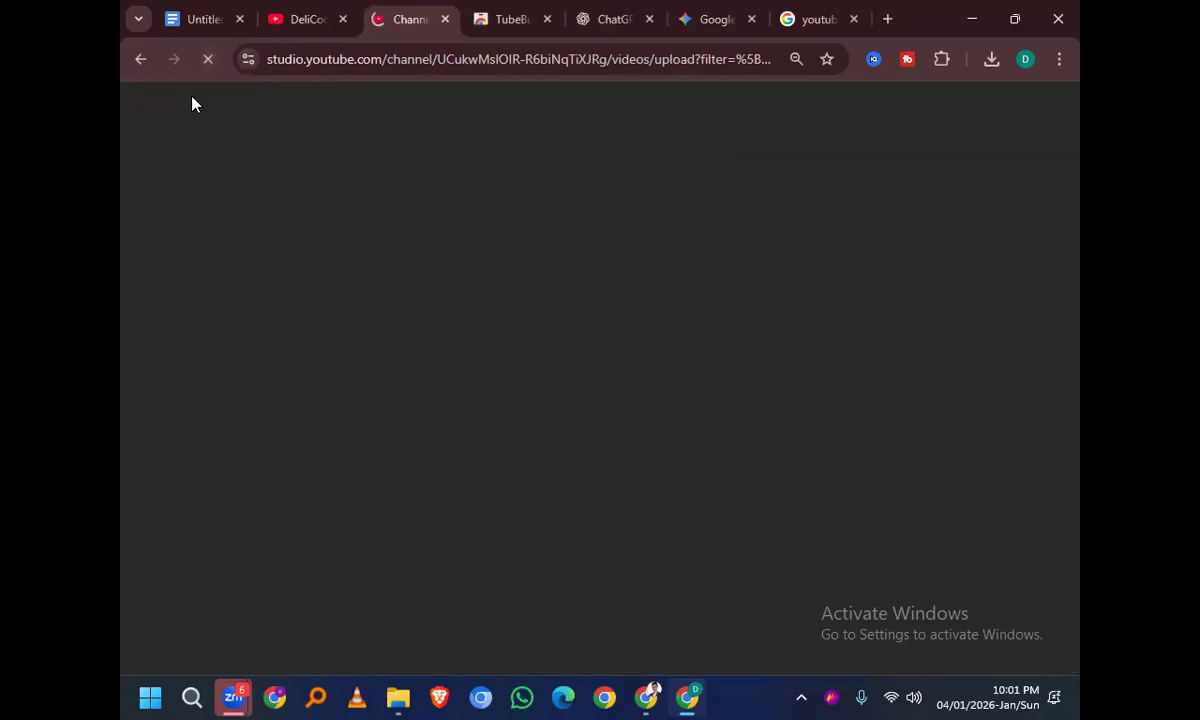
left_click(288, 12)
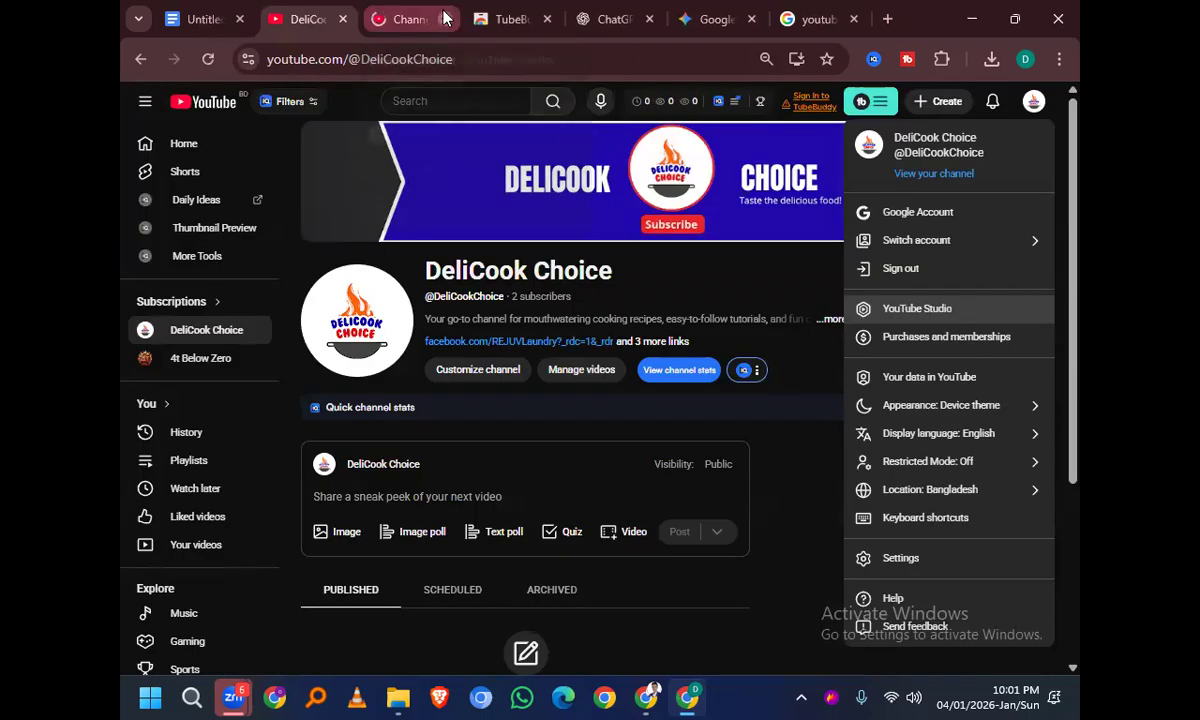
Close the YouTube Studio tab and go to the YouTube Home feed, ready to search.
left_click(1002, 244)
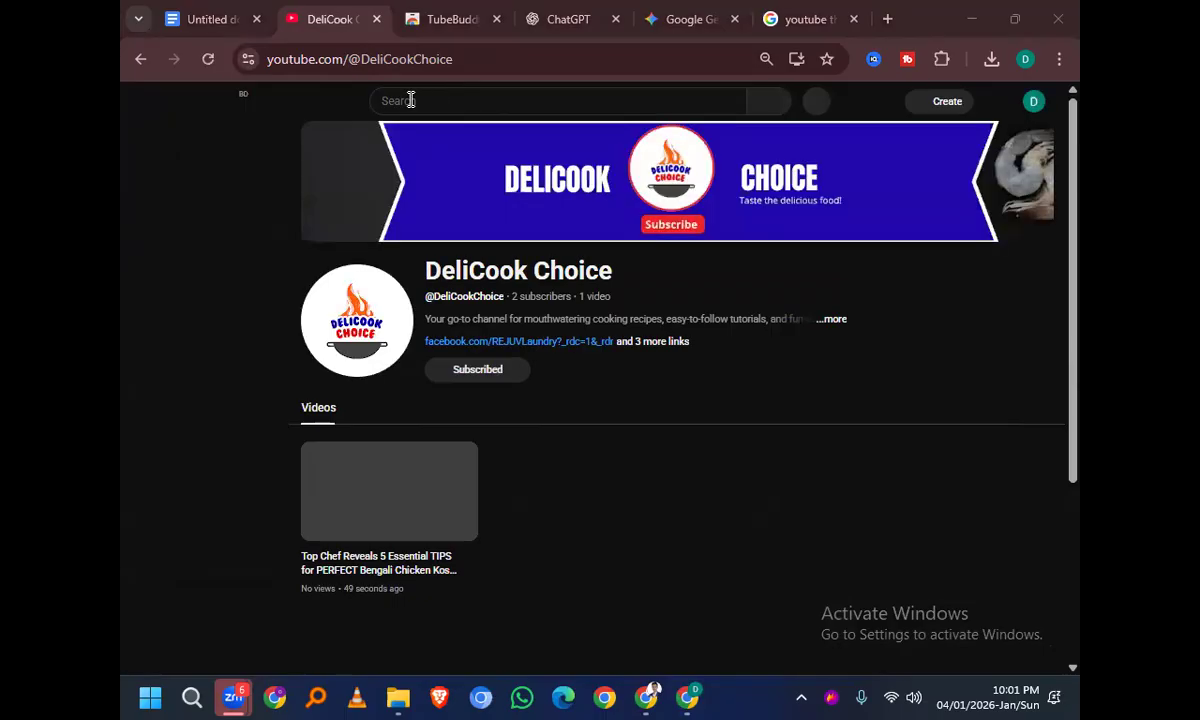
left_click(185, 156)
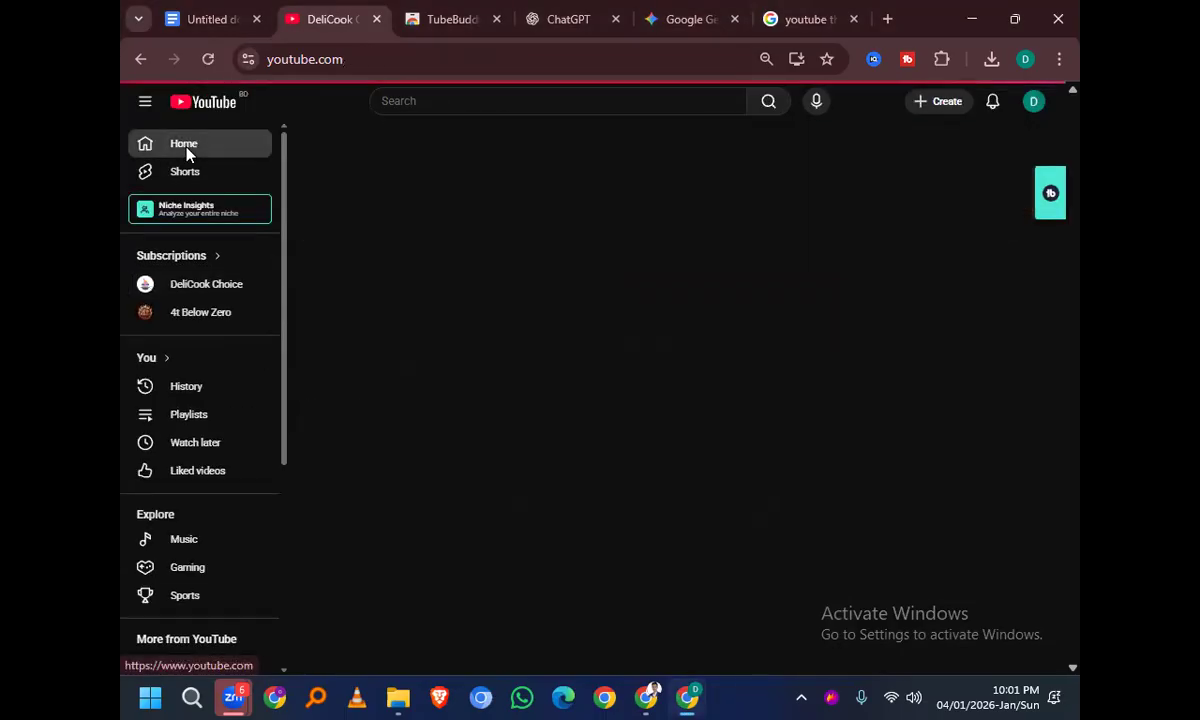
left_click(427, 102)
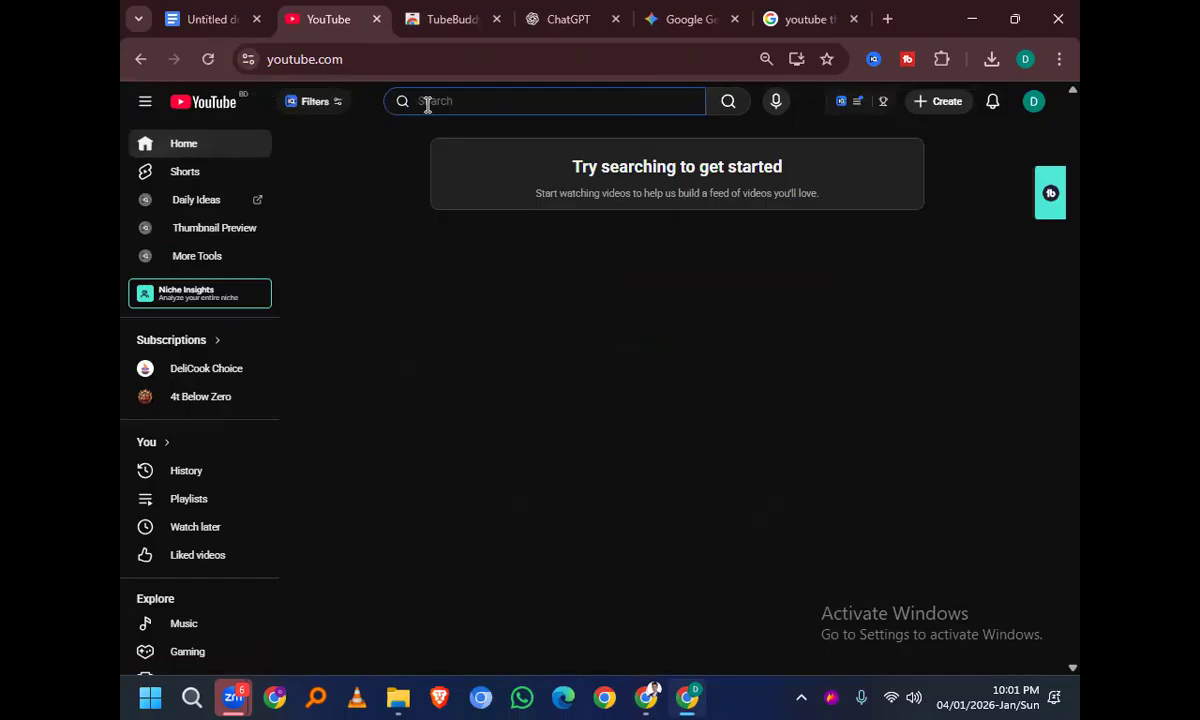
Search YouTube for 'Top Chef Reveals 5 Essential TIPS for PERFECT Bengali Chicken Kosha' from clipboard history.
key("super+v")
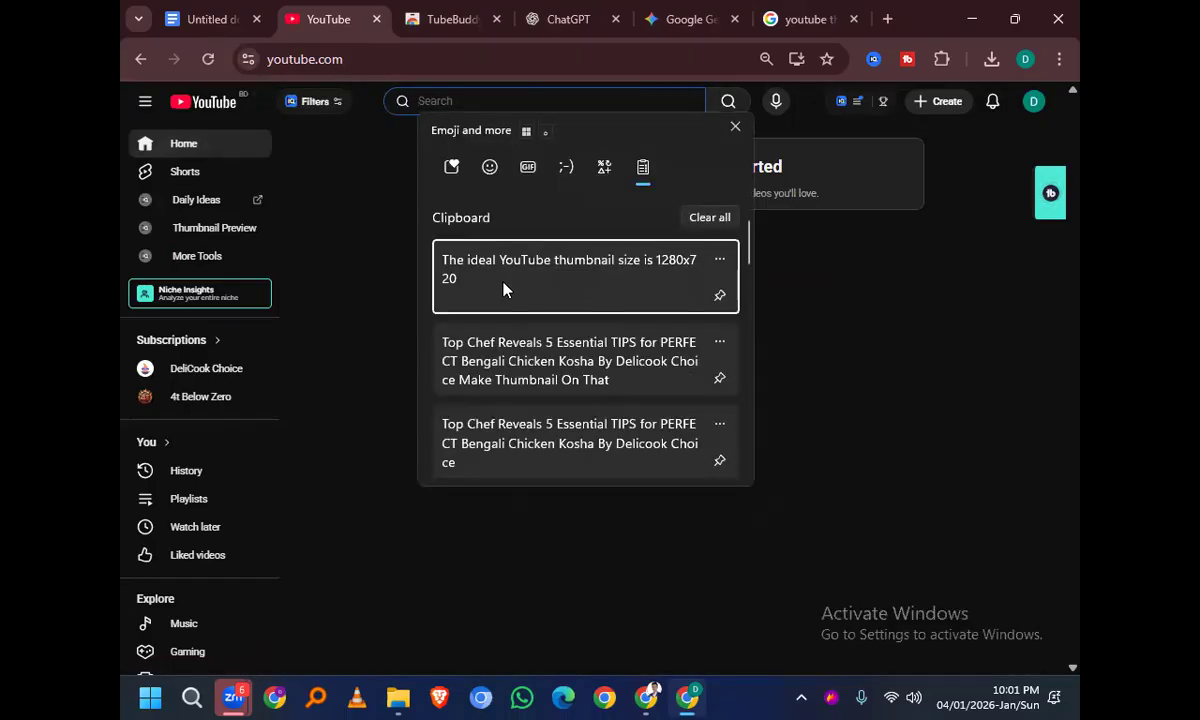
scroll(500, 288, "down", 2)
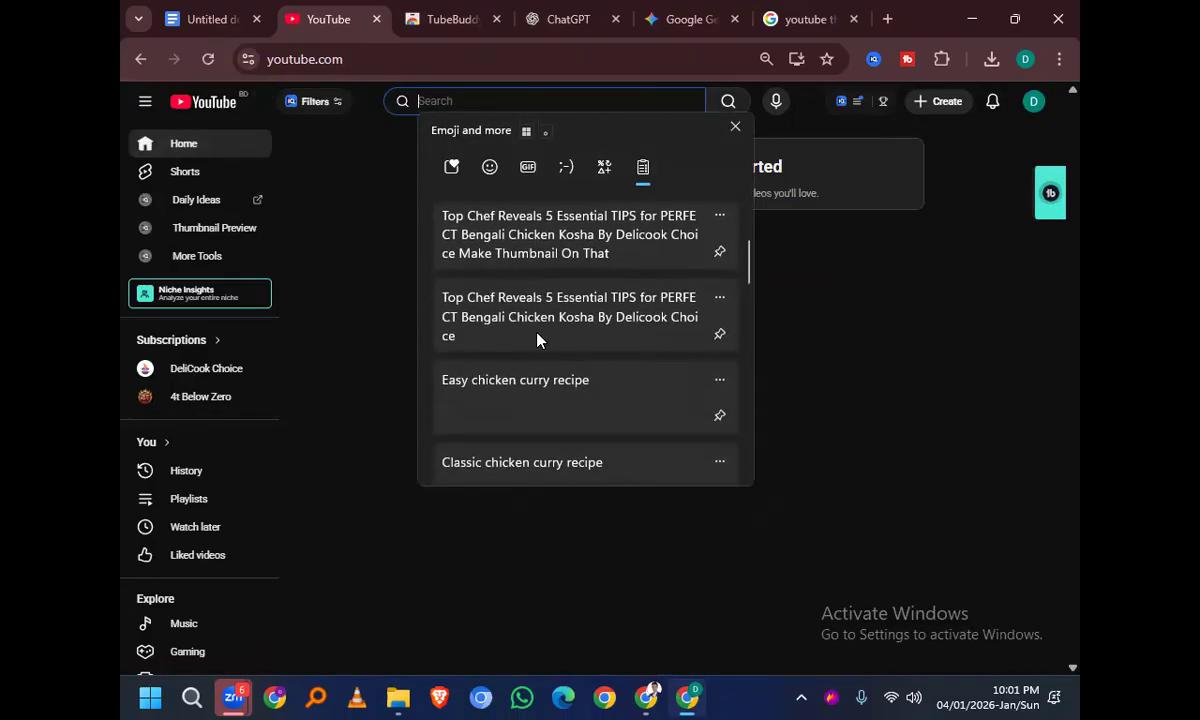
scroll(537, 340, "down", 4)
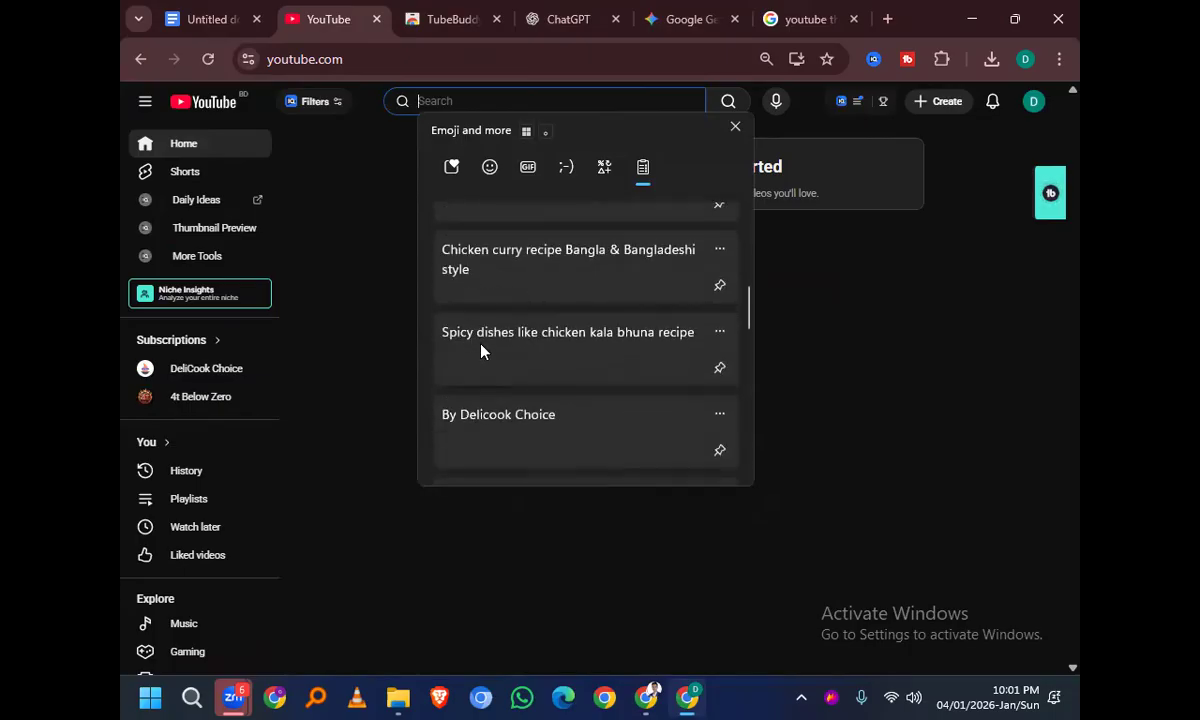
scroll(481, 351, "down", 2)
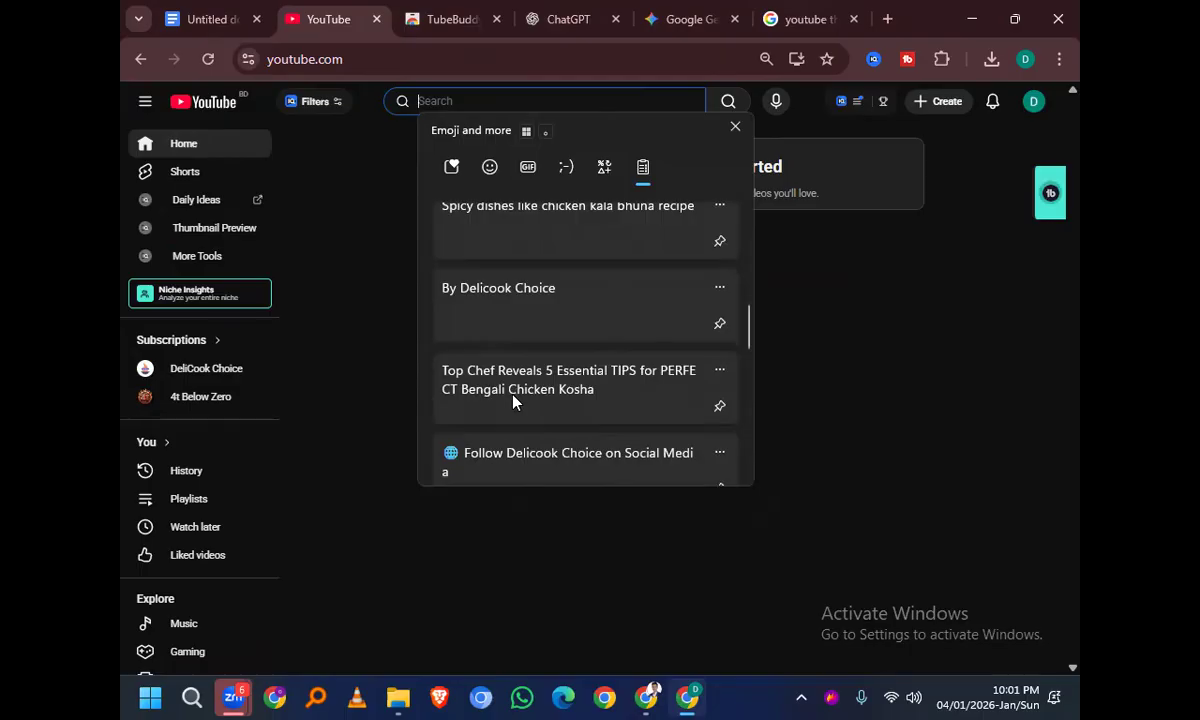
left_click(510, 381)
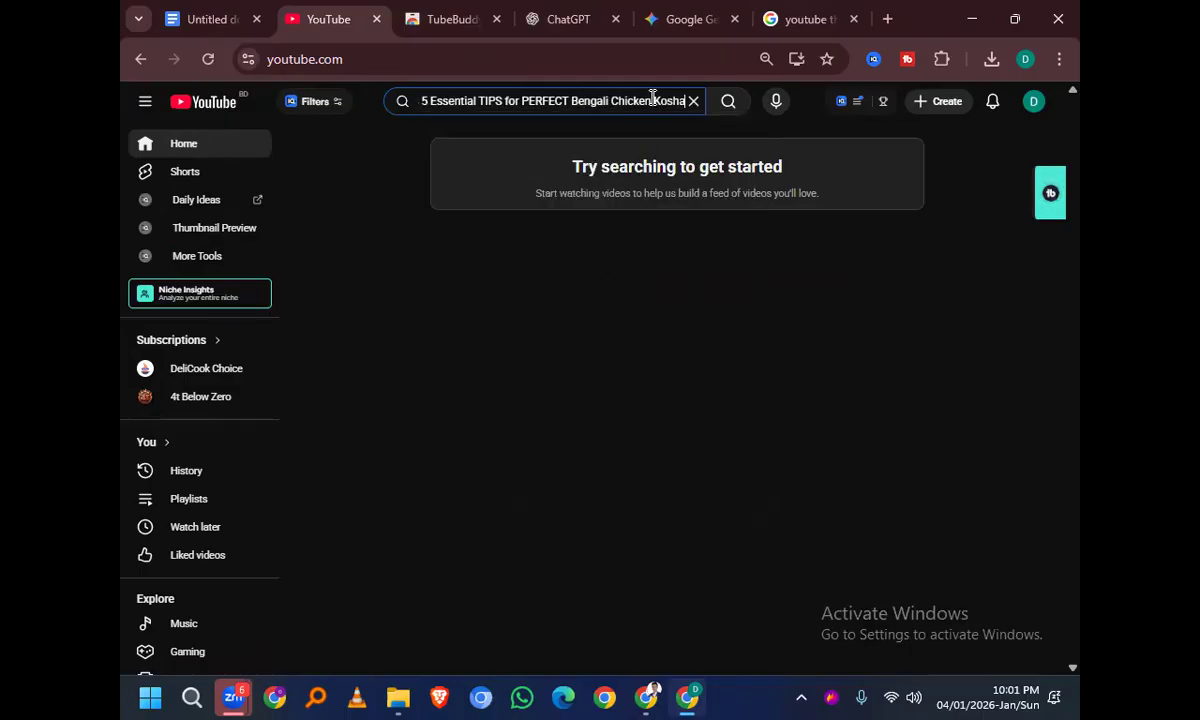
key("Return")
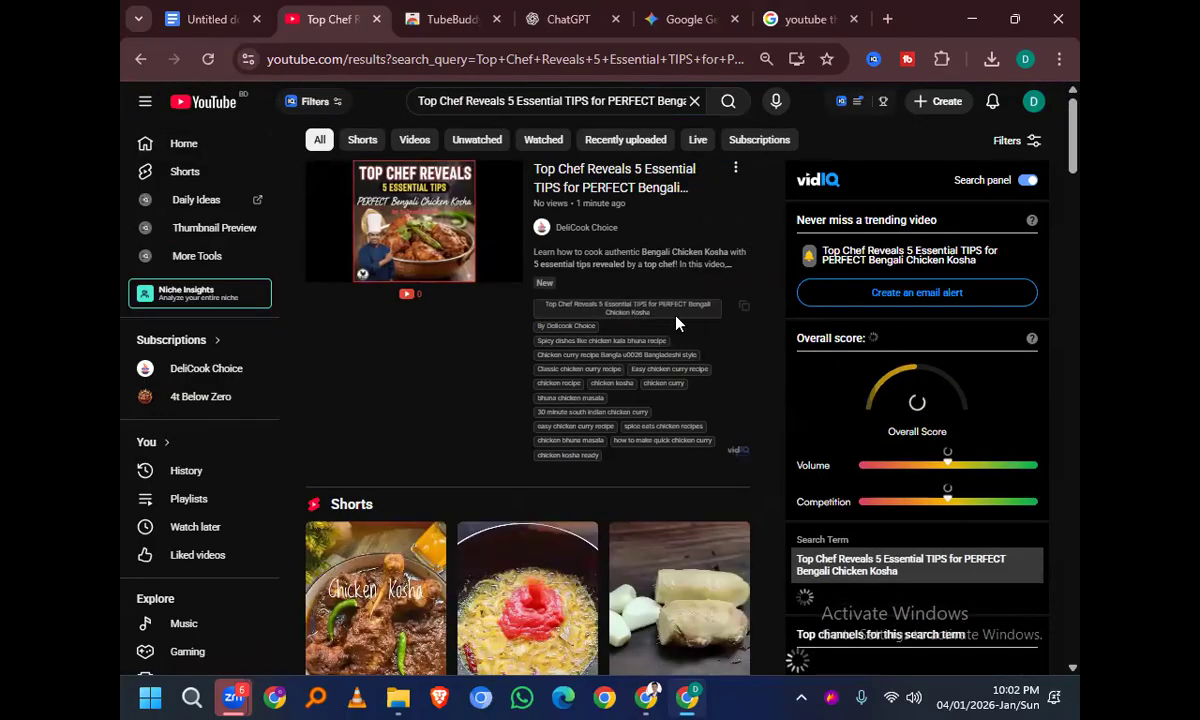
Search the pasted 'Chicken curry recipe Bangla & Bangladeshi style' tag and scan the results.
left_click(694, 101)
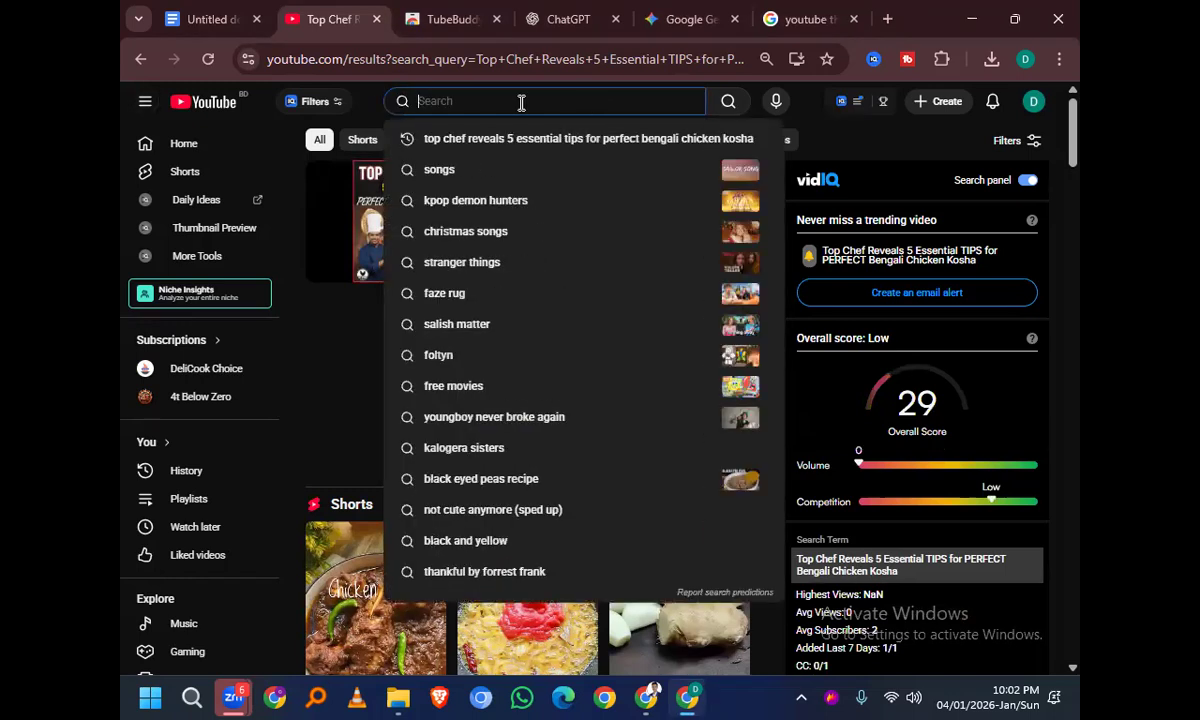
key("super+v")
scroll(536, 378, "down", 2)
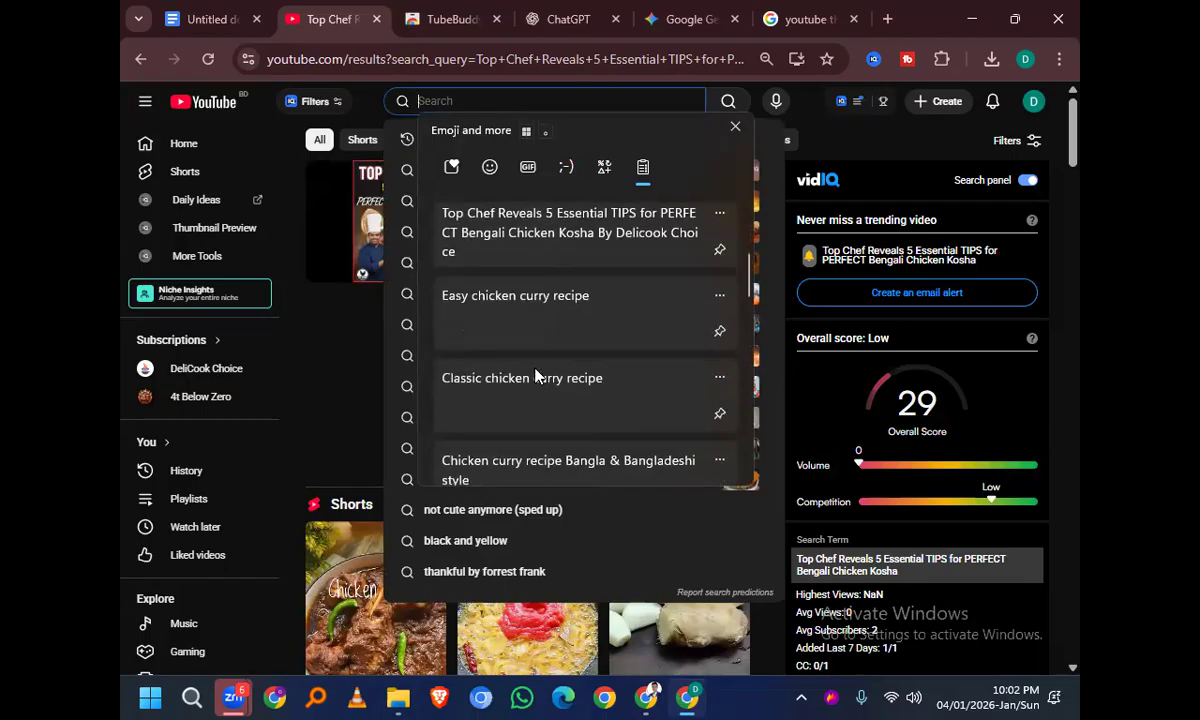
scroll(525, 384, "down", 1)
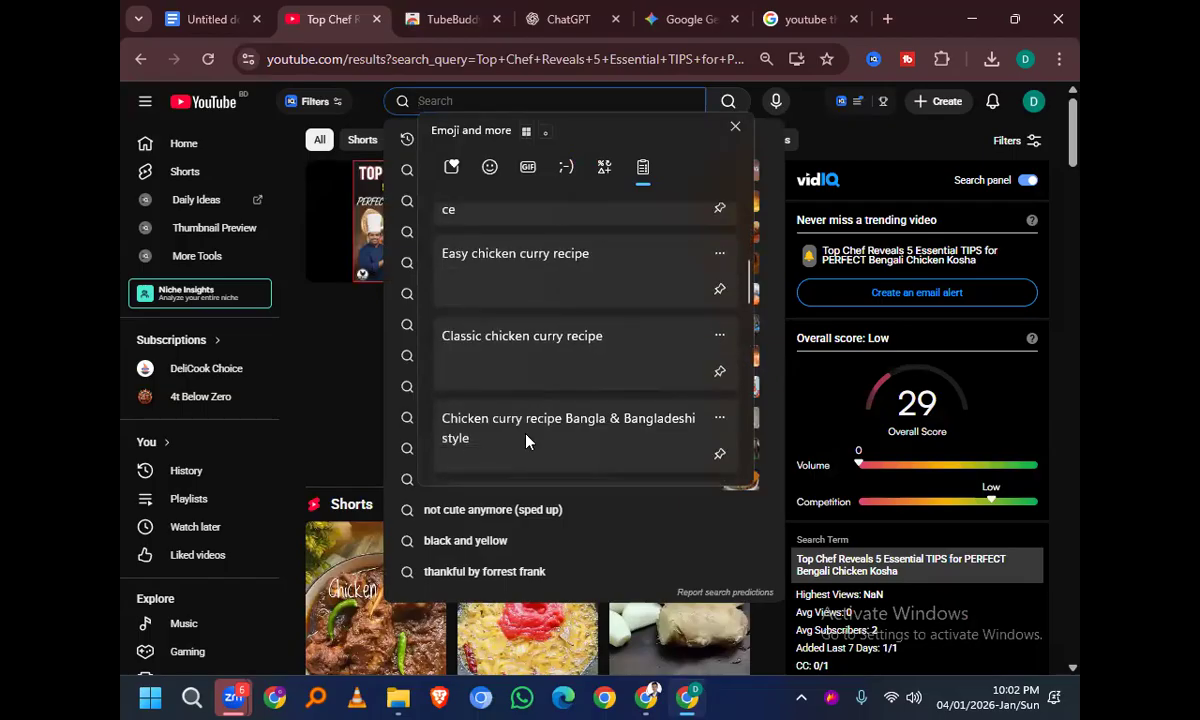
left_click(527, 430)
key("Return")
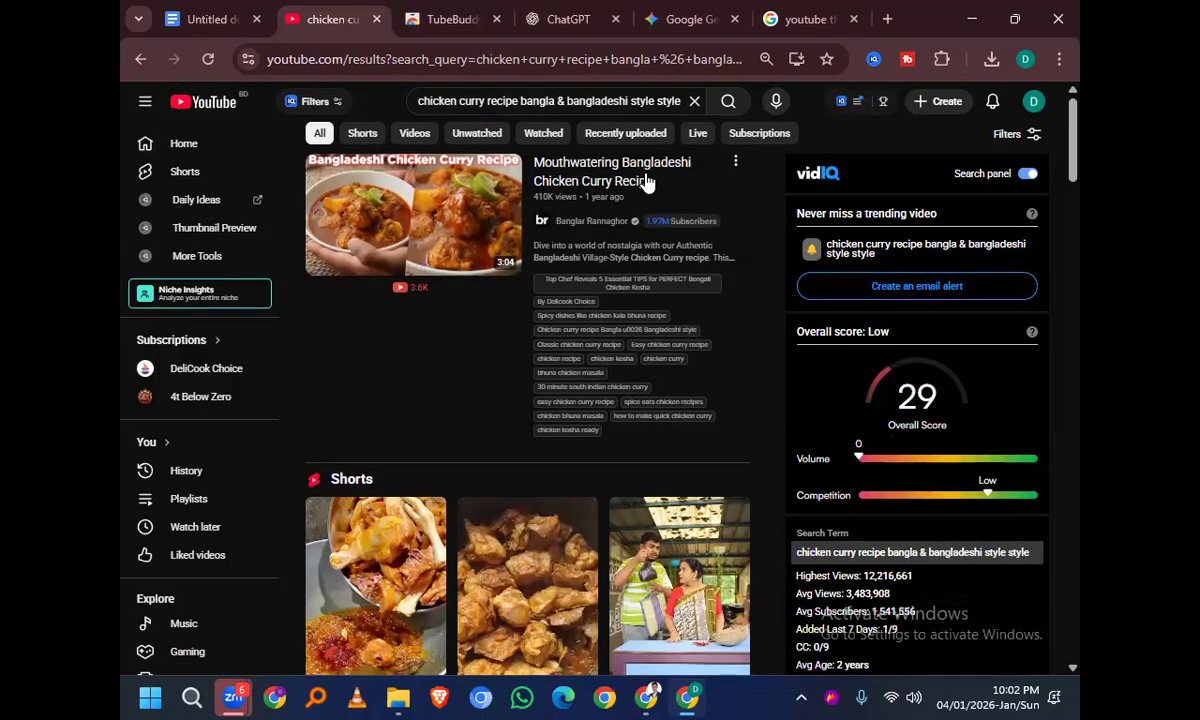
scroll(351, 348, "down", 5)
scroll(470, 410, "down", 4)
scroll(470, 410, "down", 2)
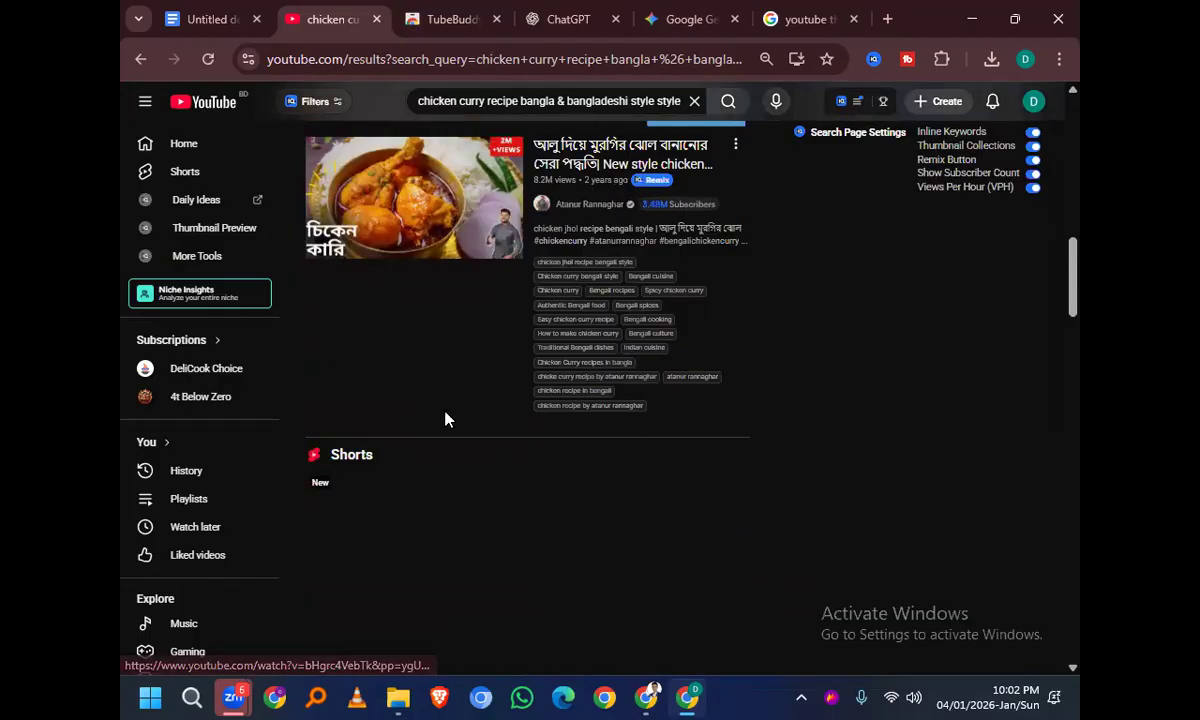
scroll(592, 313, "down", 5)
scroll(777, 319, "down", 4)
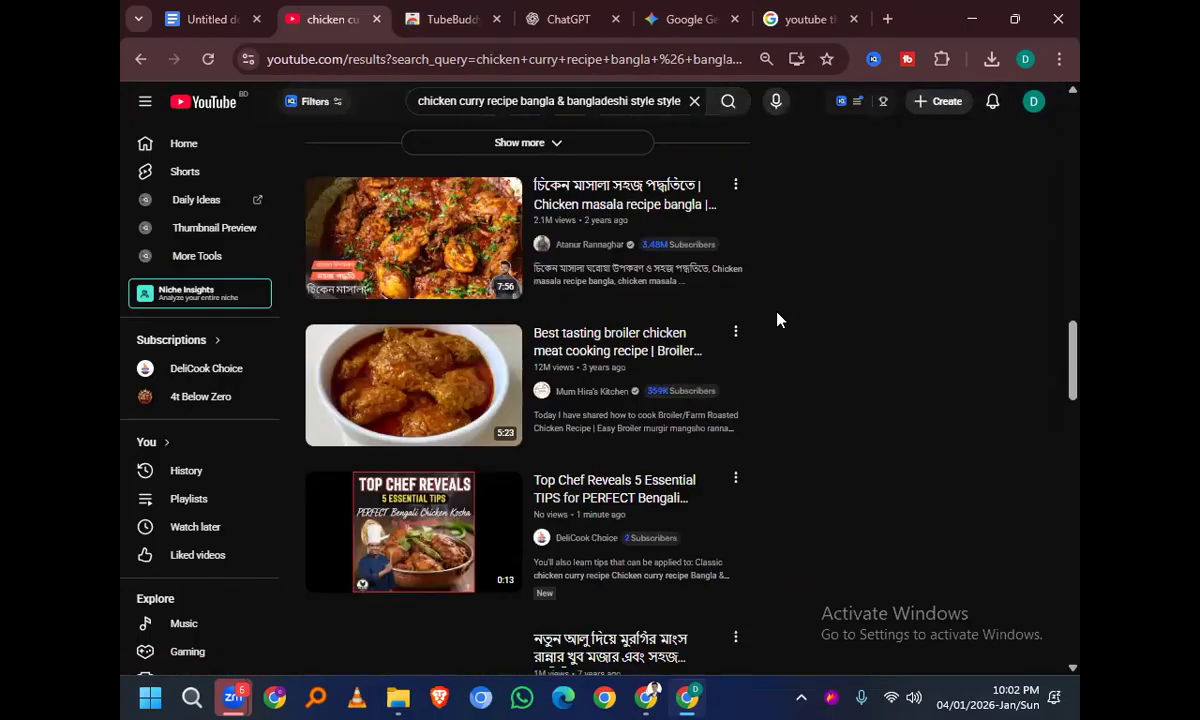
scroll(545, 300, "up", 10)
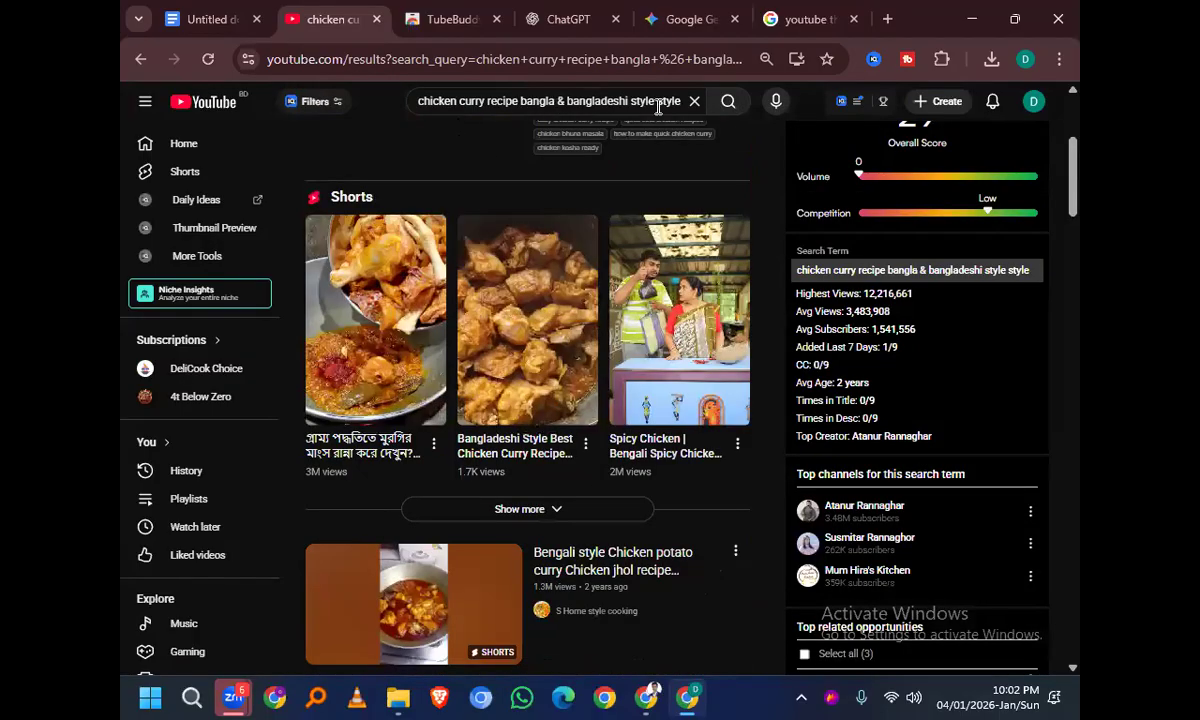
scroll(670, 107, "up", 3)
Remove the duplicated 'style' from the query, re-search, and scroll to find the DeliCook Choice video.
left_click(681, 103)
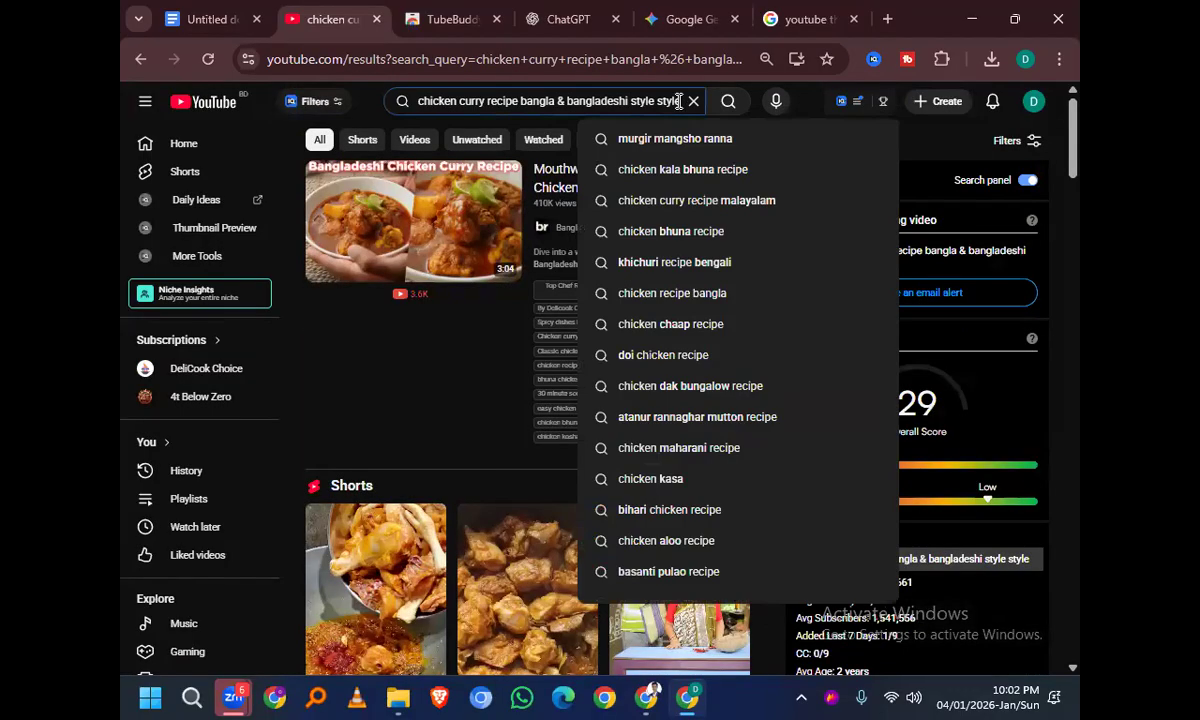
key("BackSpace")
key("BackSpace")
key("BackSpace")
key("BackSpace")
key("BackSpace")
key("BackSpace")
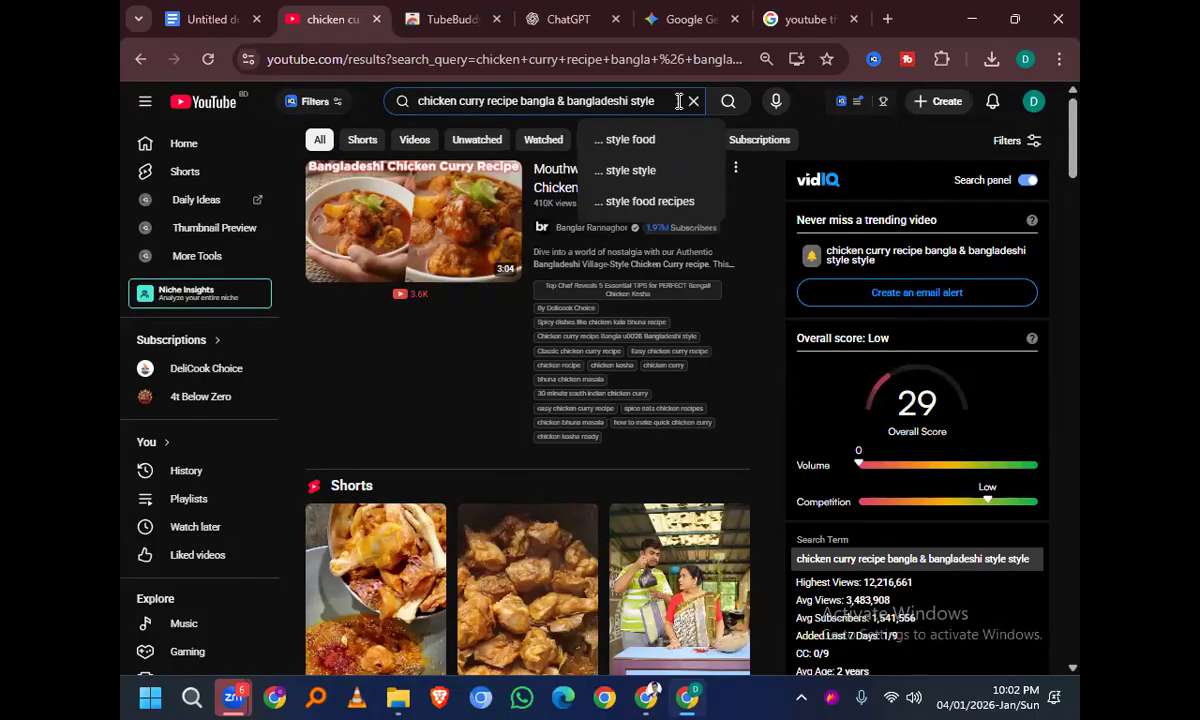
key("Return")
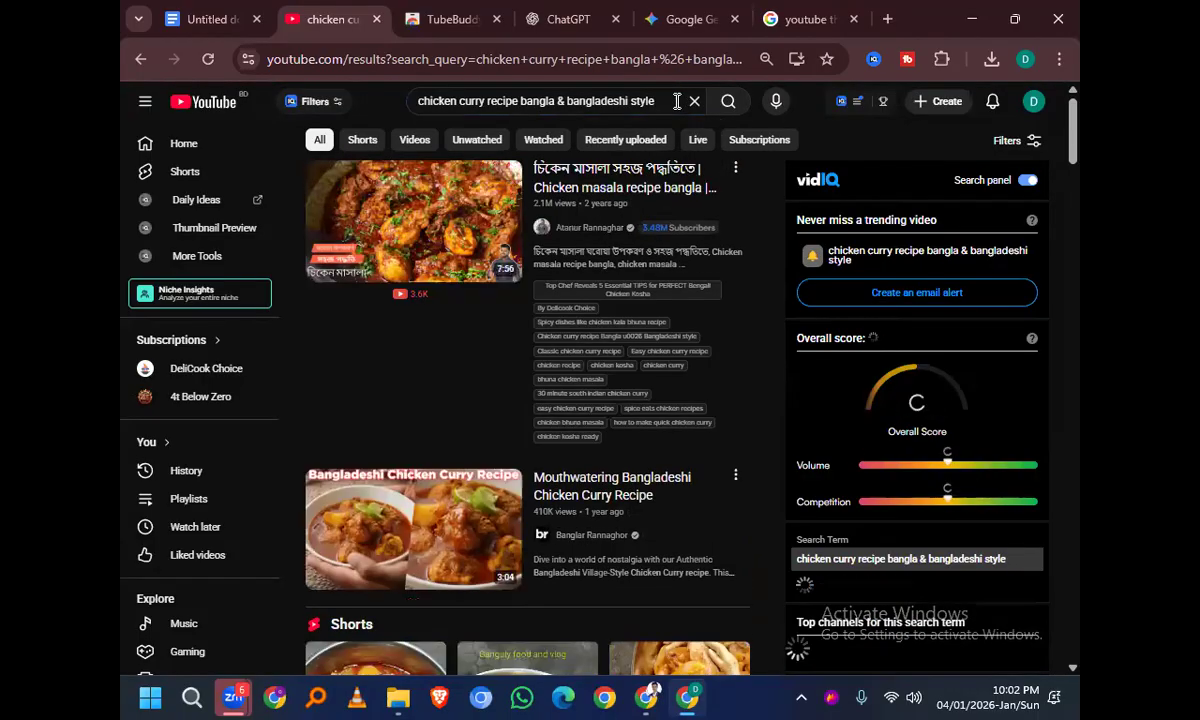
scroll(592, 237, "down", 15)
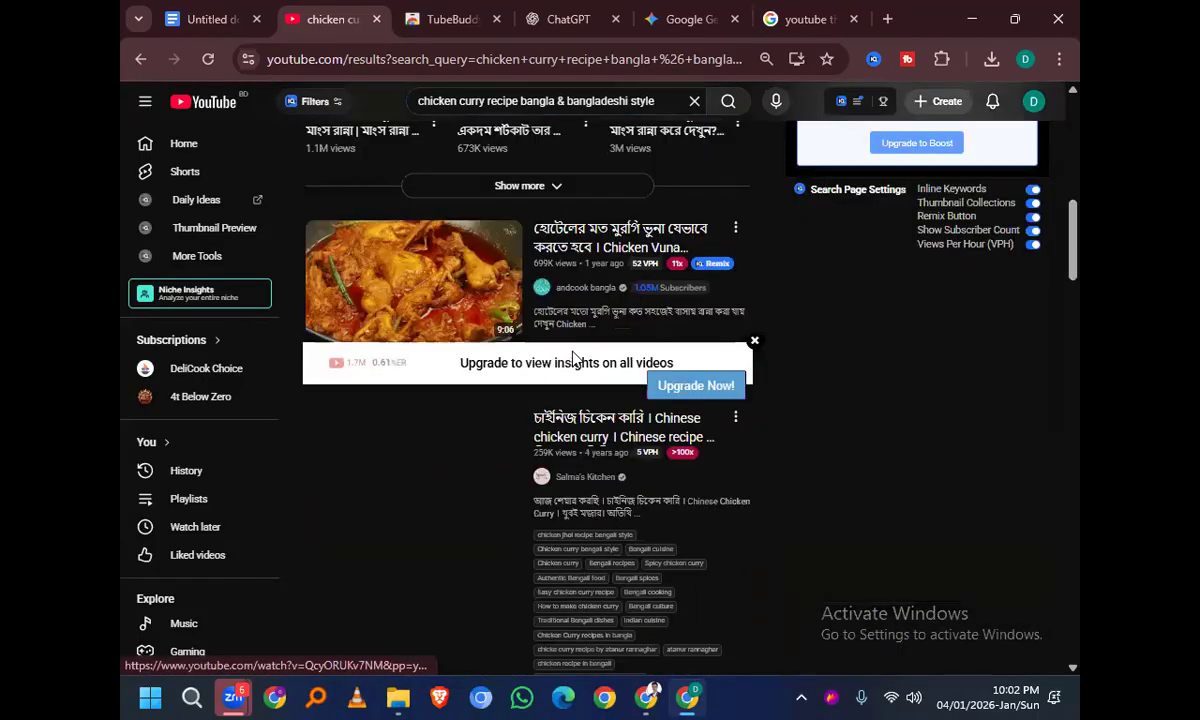
scroll(545, 375, "down", 8)
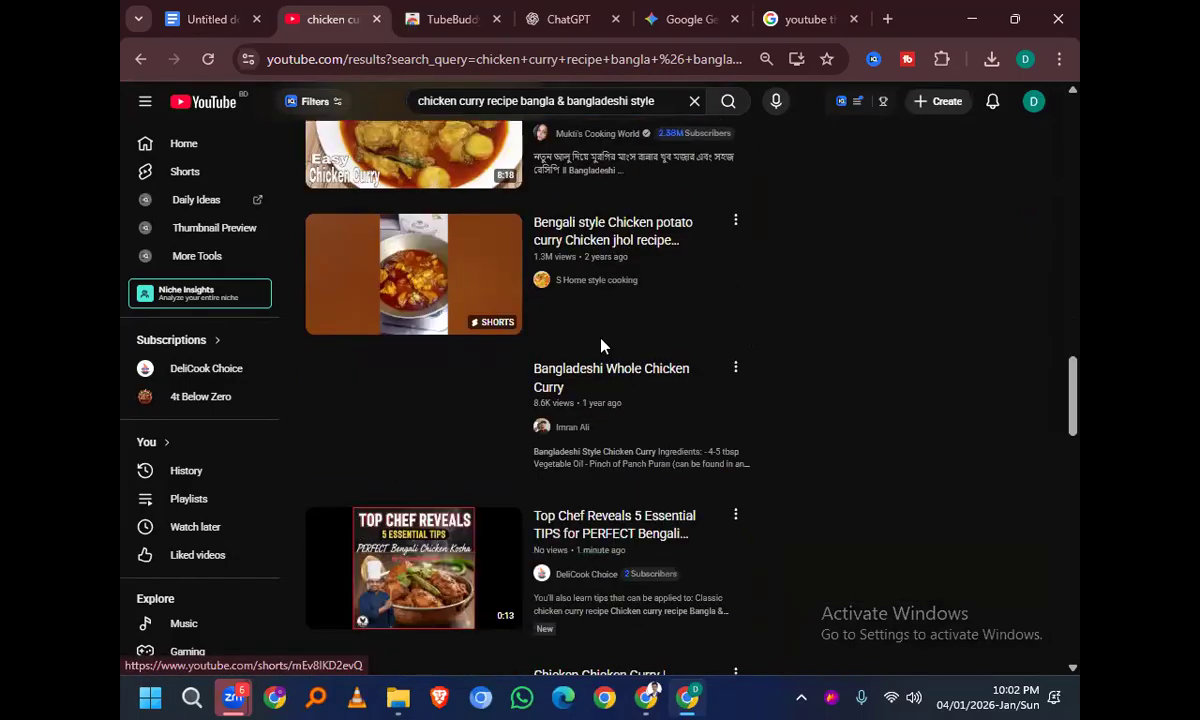
scroll(455, 410, "down", 4)
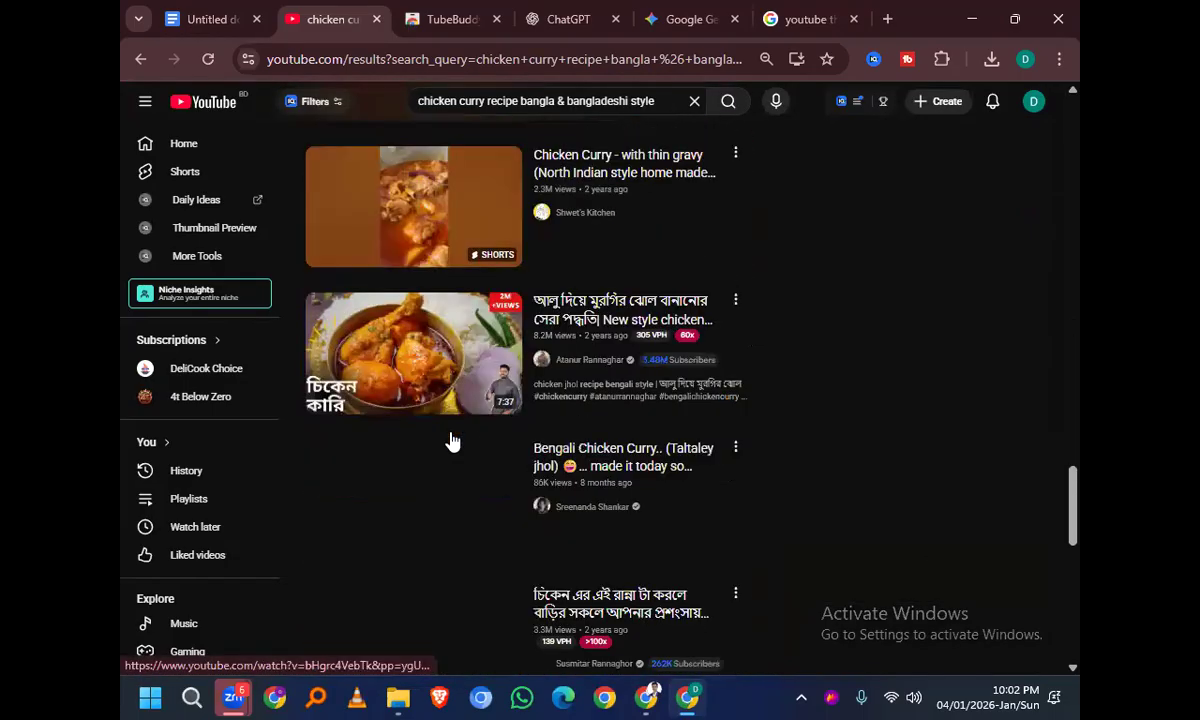
scroll(450, 445, "down", 5)
scroll(458, 449, "down", 4)
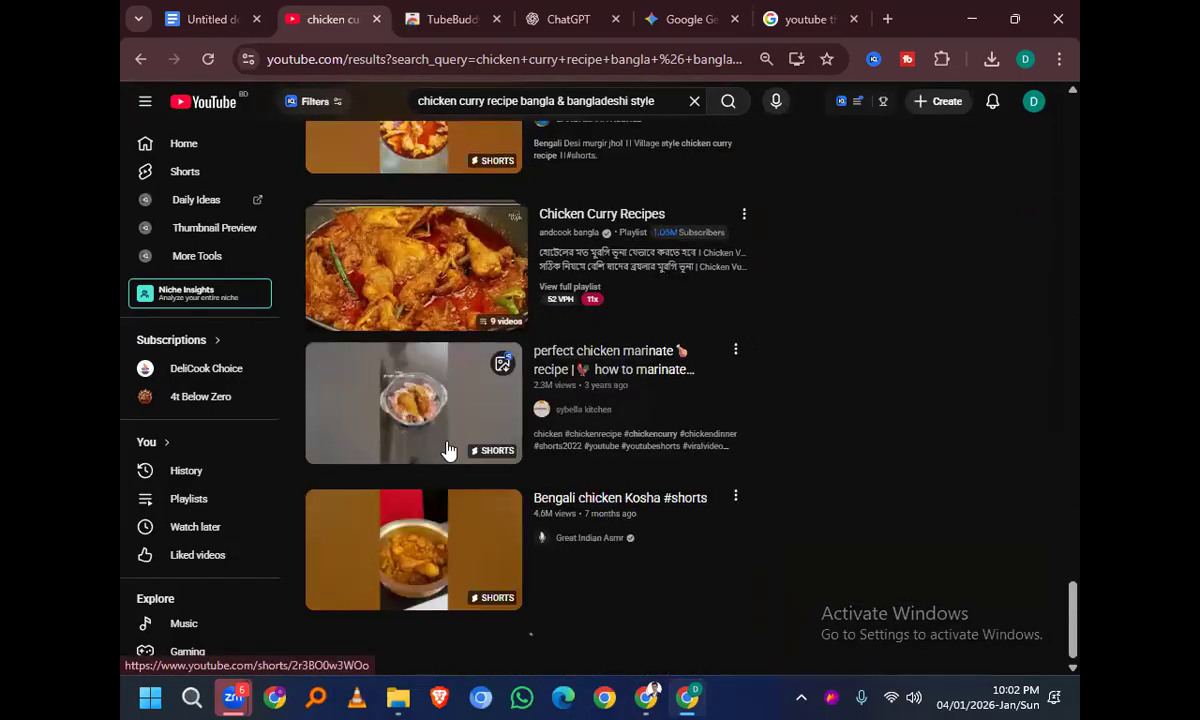
scroll(665, 445, "up", 20)
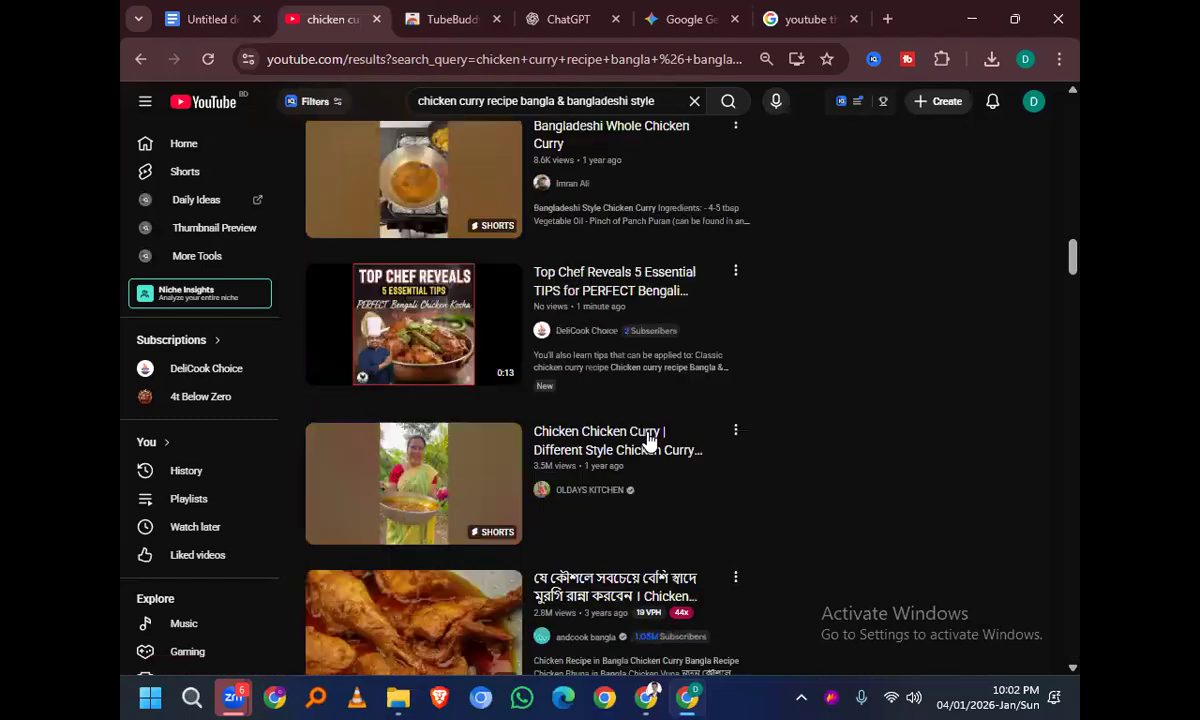
scroll(600, 400, "down", 10)
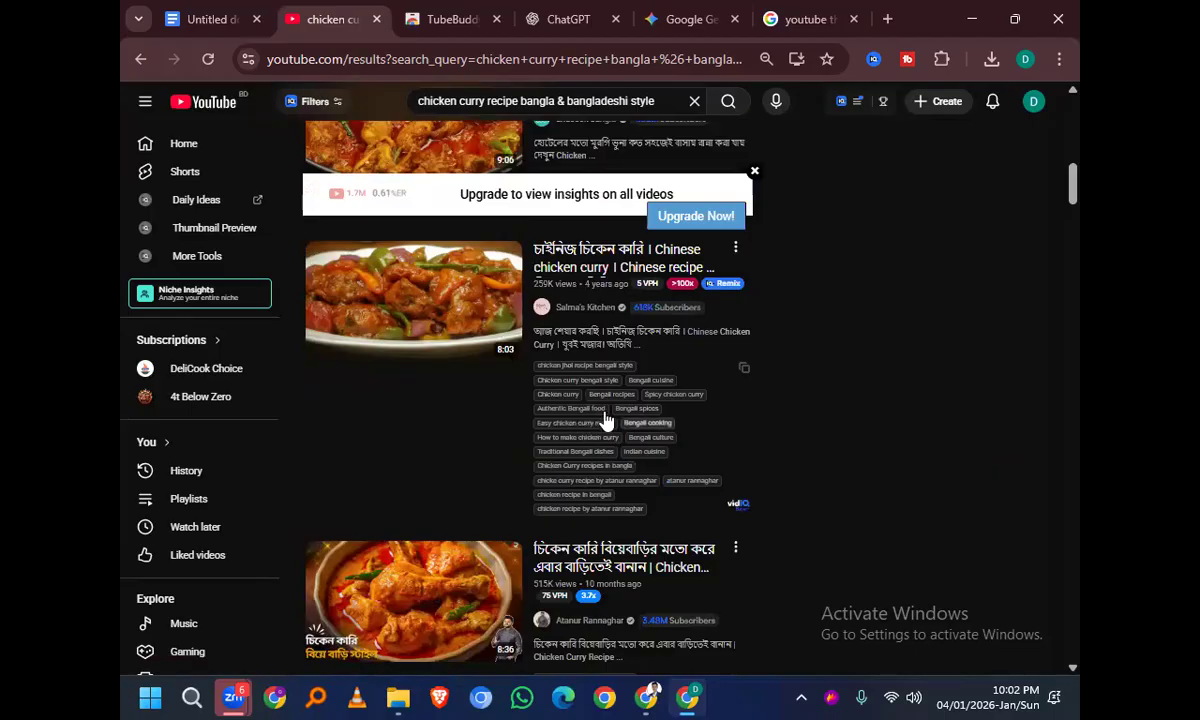
scroll(584, 415, "up", 10)
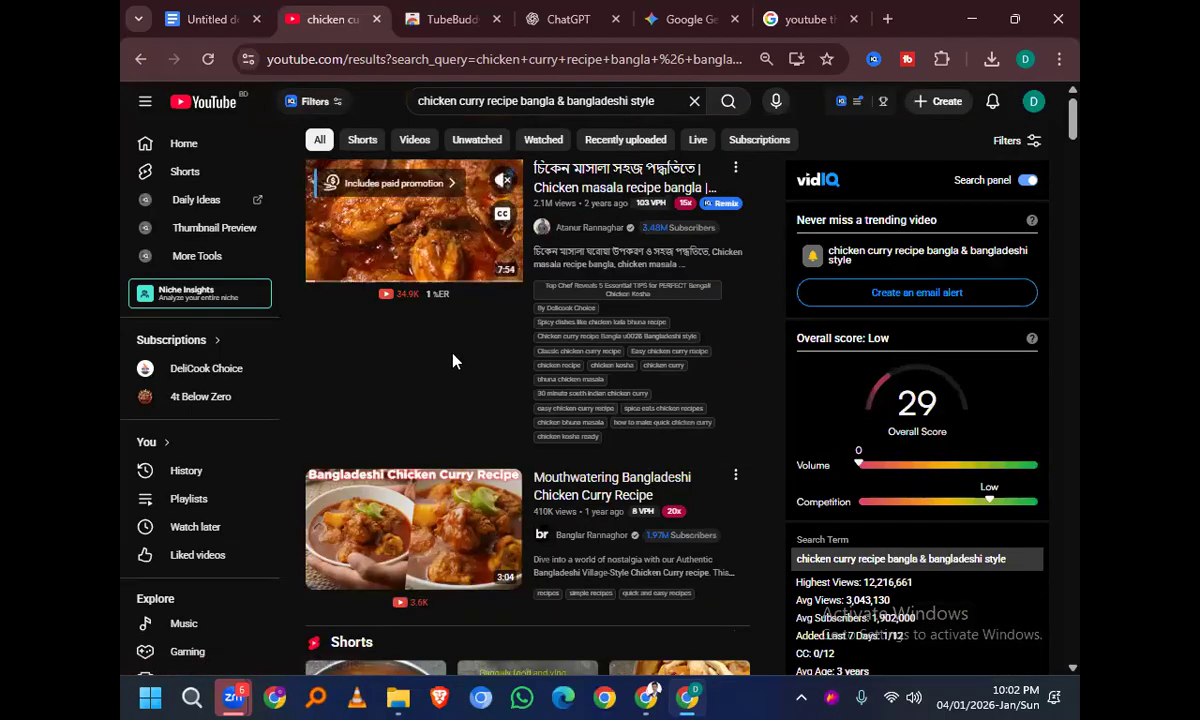
scroll(455, 360, "down", 5)
scroll(428, 424, "down", 10)
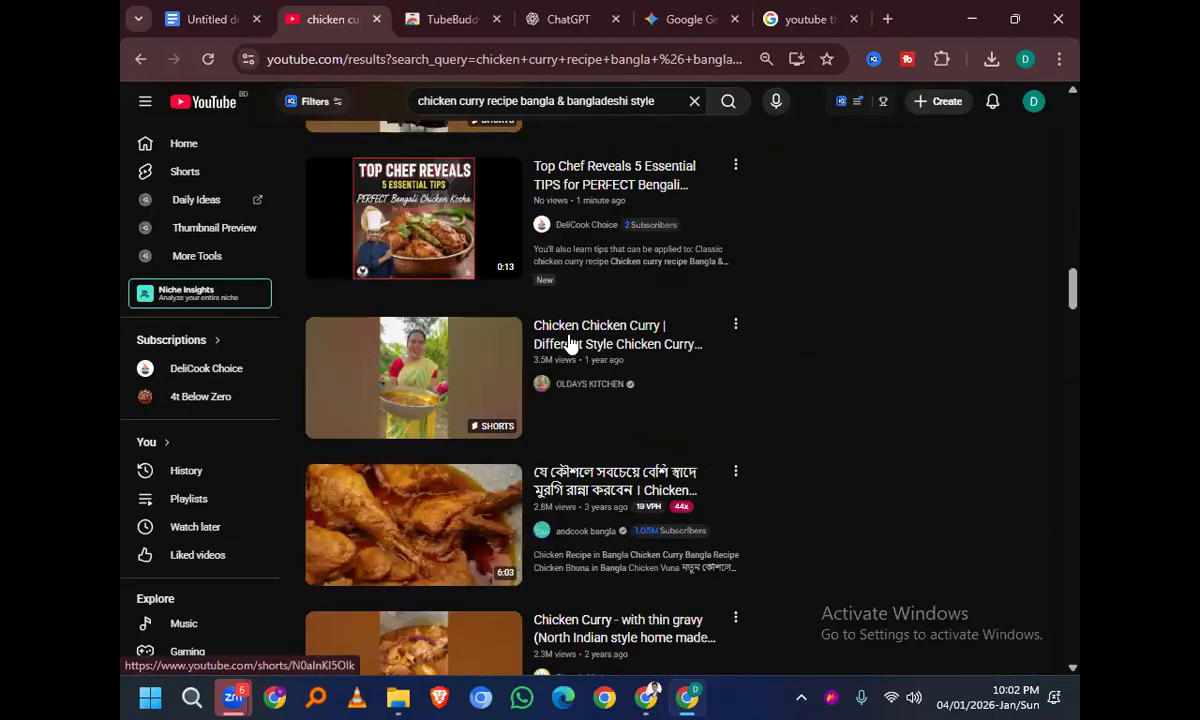
scroll(568, 343, "up", 2)
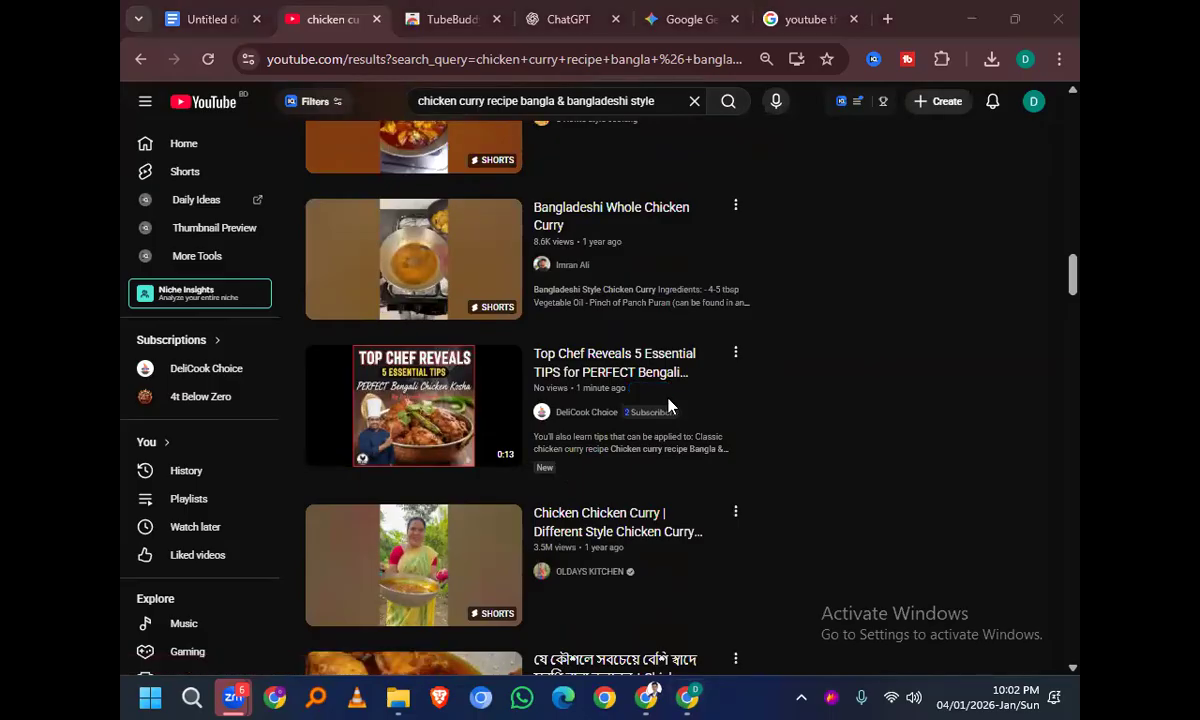
scroll(495, 500, "up", 1)
scroll(498, 437, "down", 1)
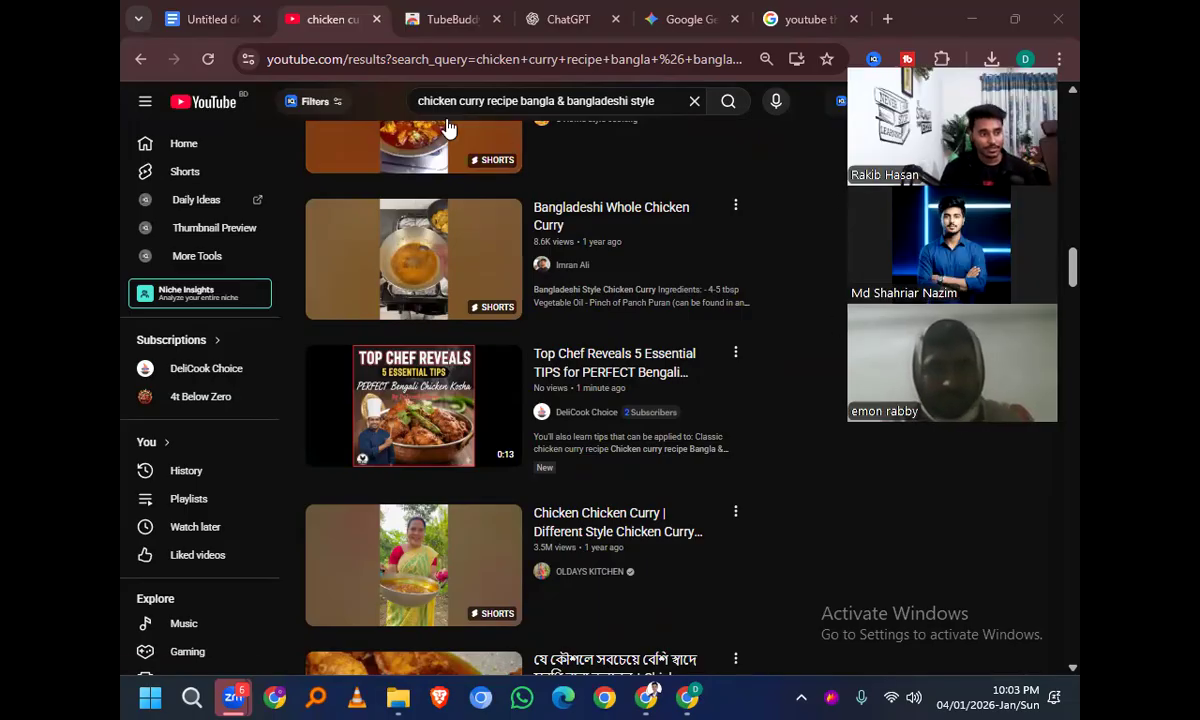
Search the 'Spicy dishes like chicken kala bhuna recipe' tag and scroll its results for the Chicken Kosha video.
left_click(694, 101)
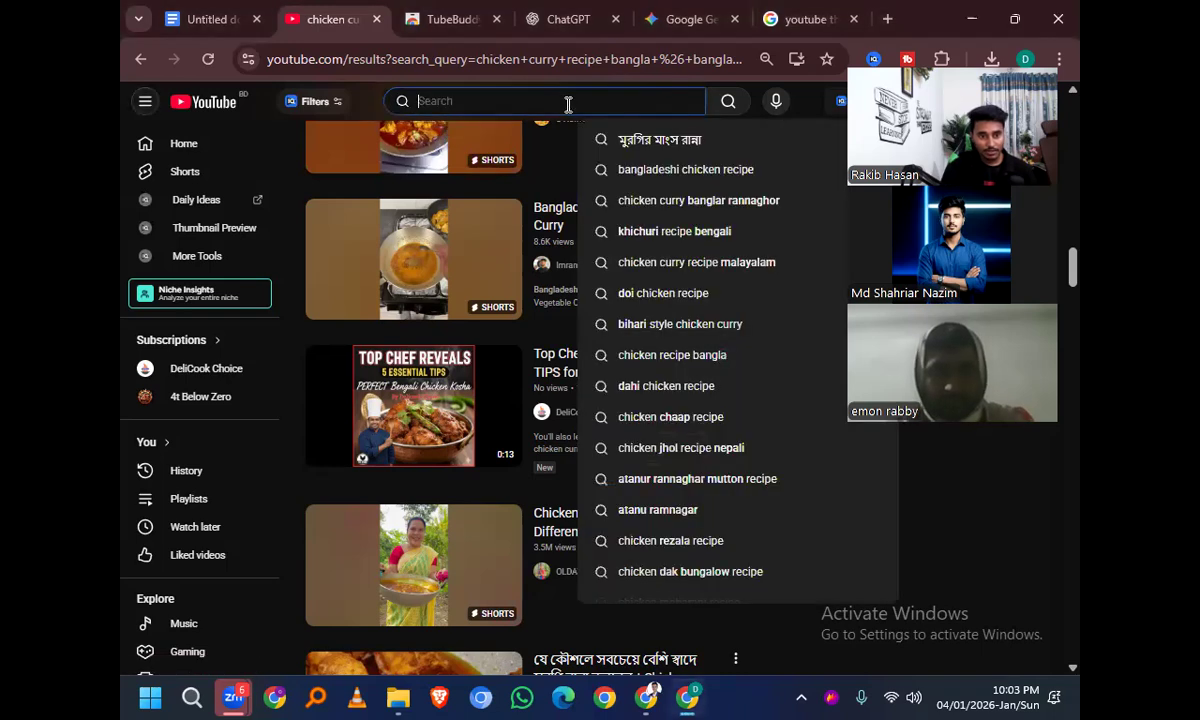
key("super+v")
scroll(488, 339, "down", 5)
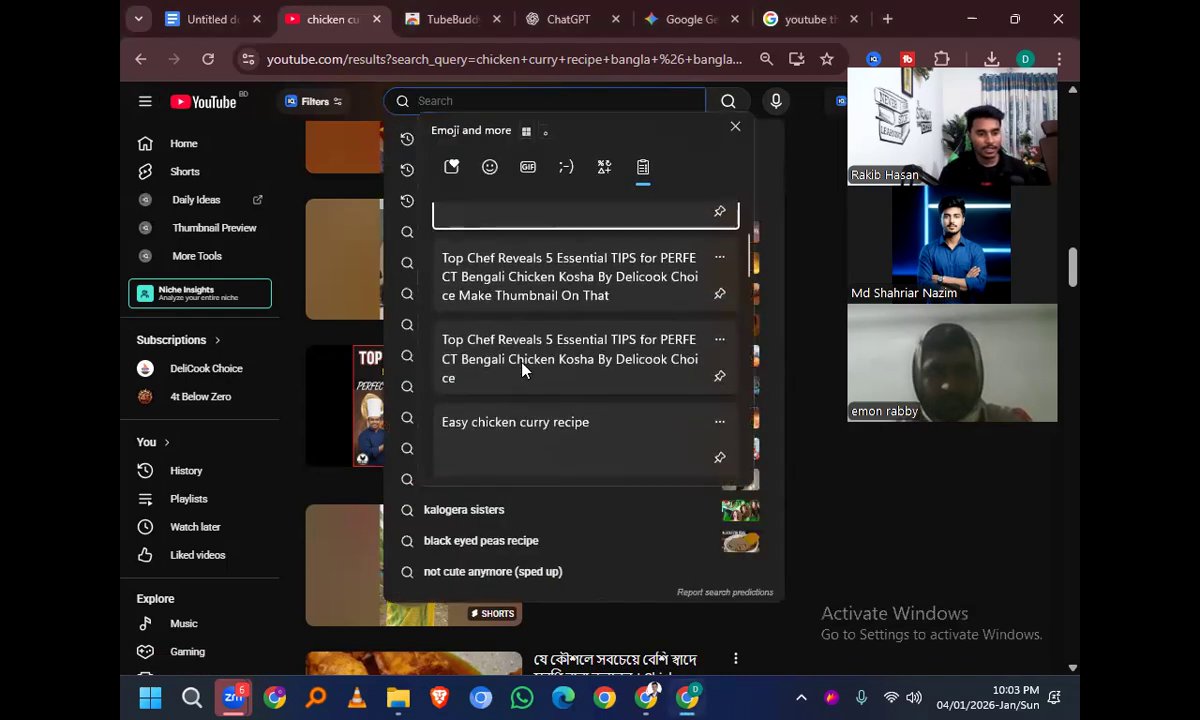
scroll(552, 398, "down", 1)
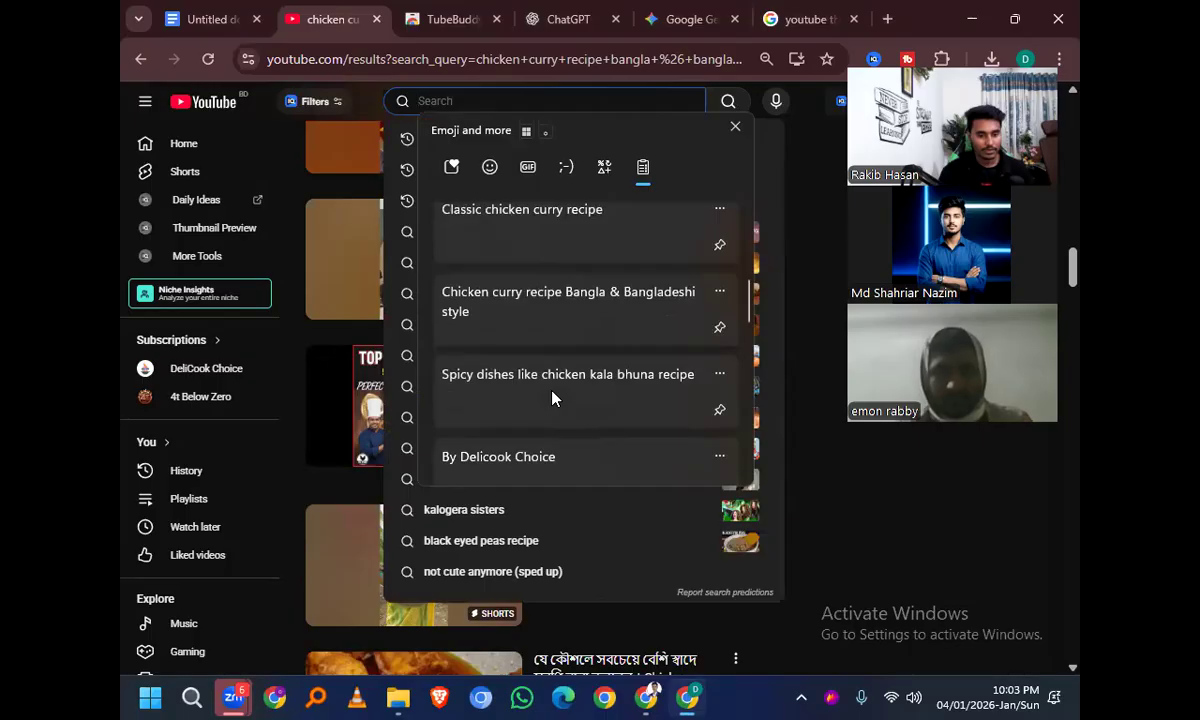
left_click(552, 397)
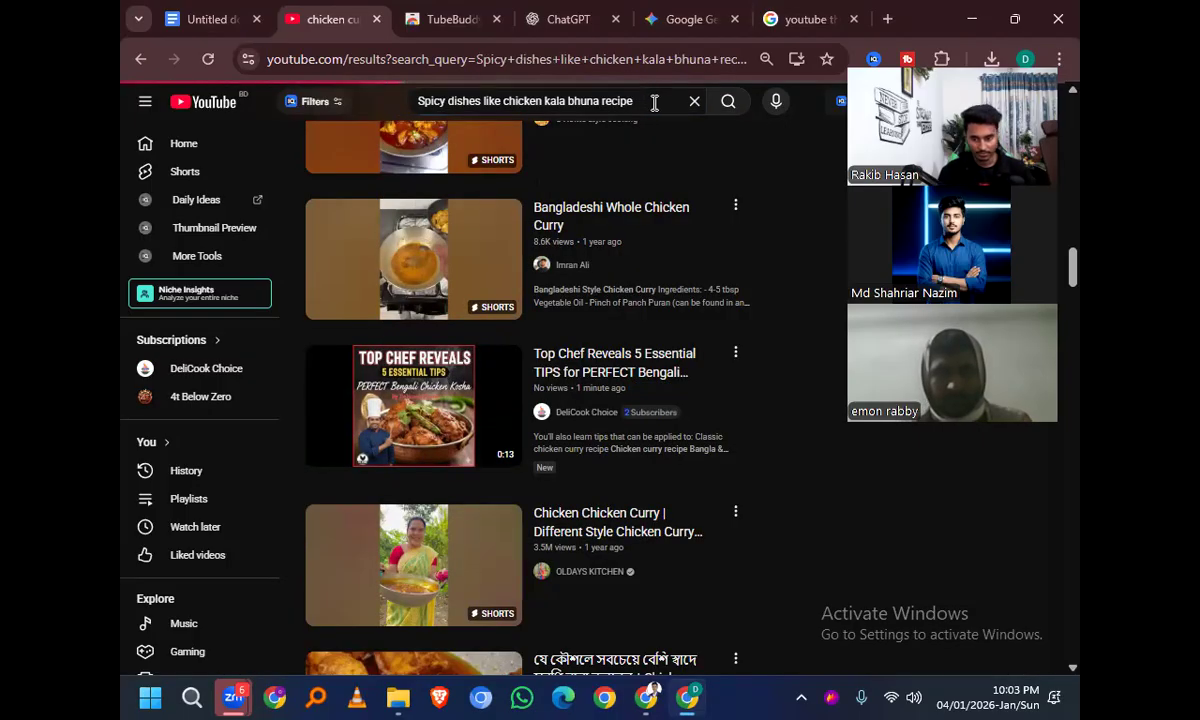
key("Return")
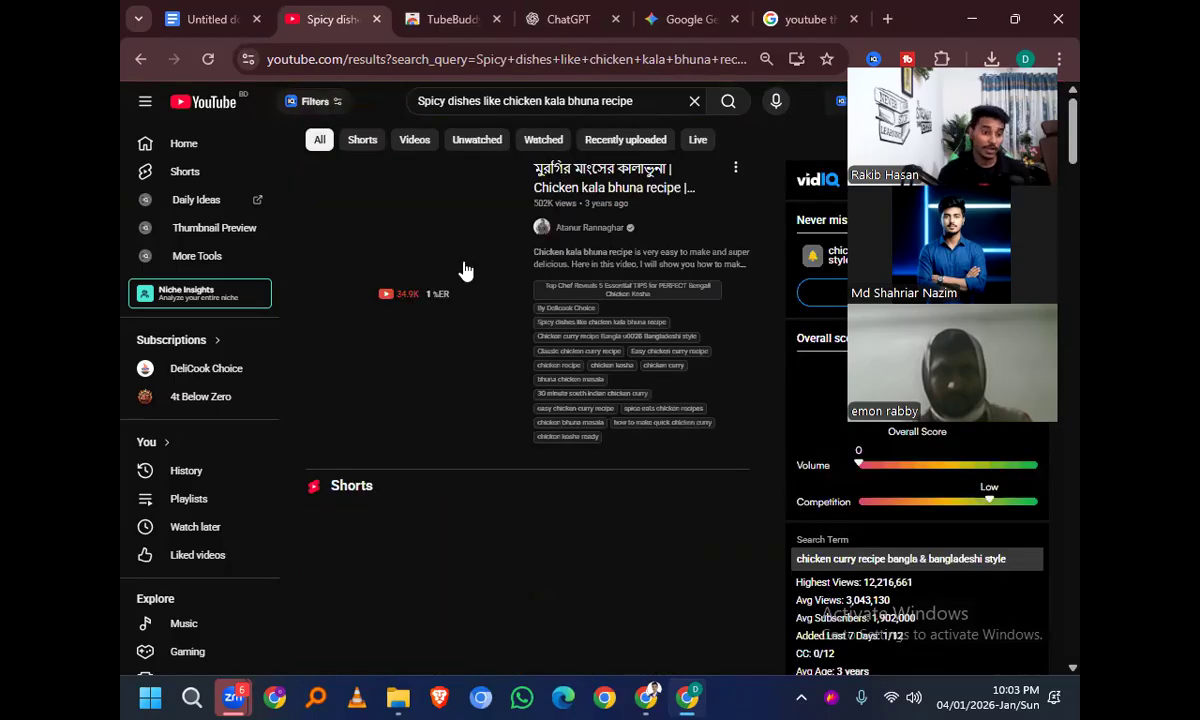
scroll(560, 228, "down", 6)
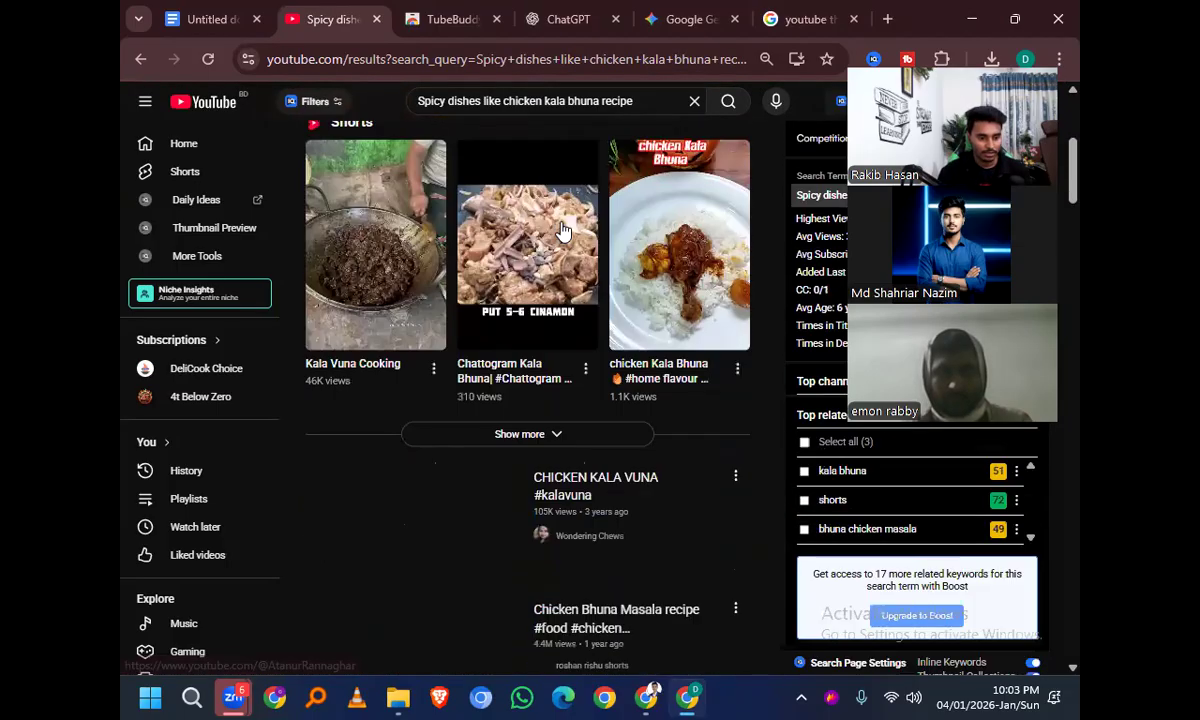
scroll(549, 333, "down", 7)
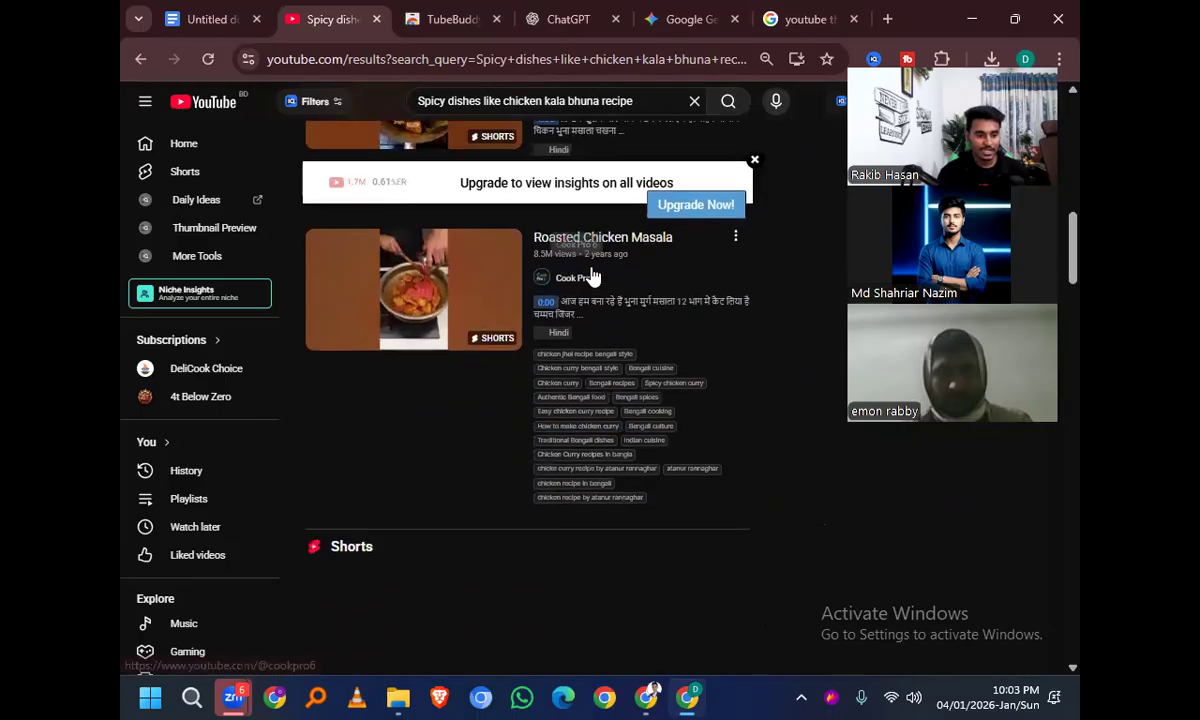
scroll(600, 290, "down", 10)
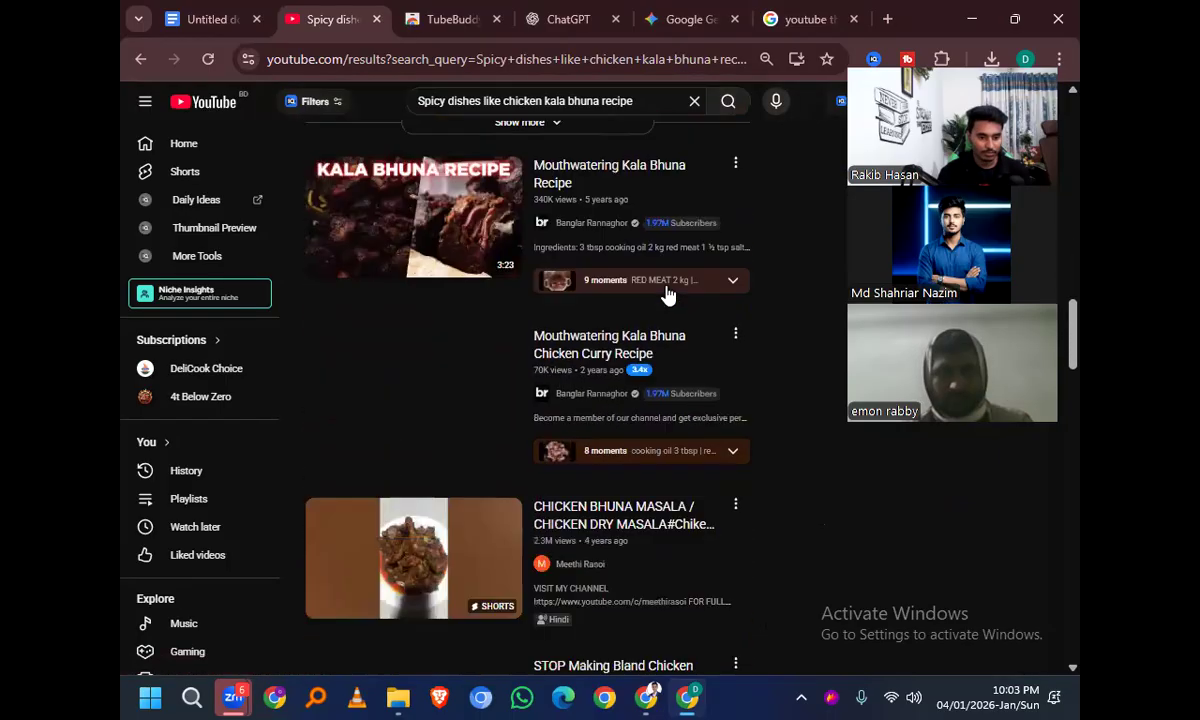
scroll(612, 326, "down", 7)
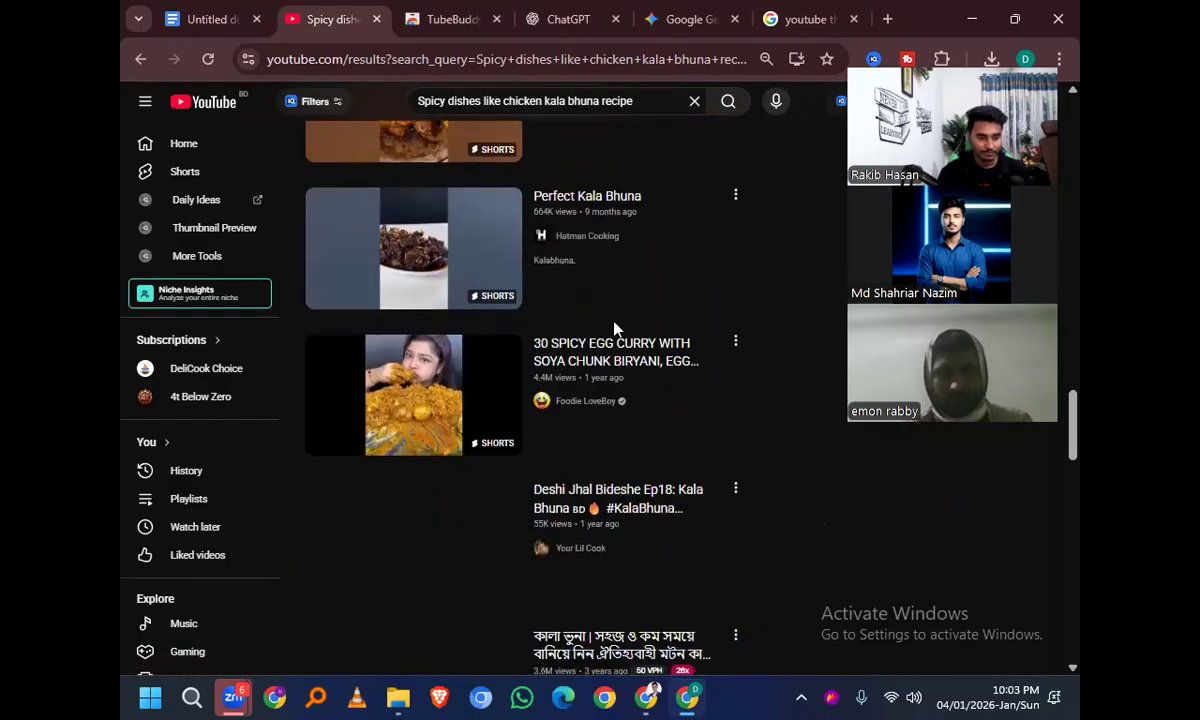
scroll(604, 319, "down", 5)
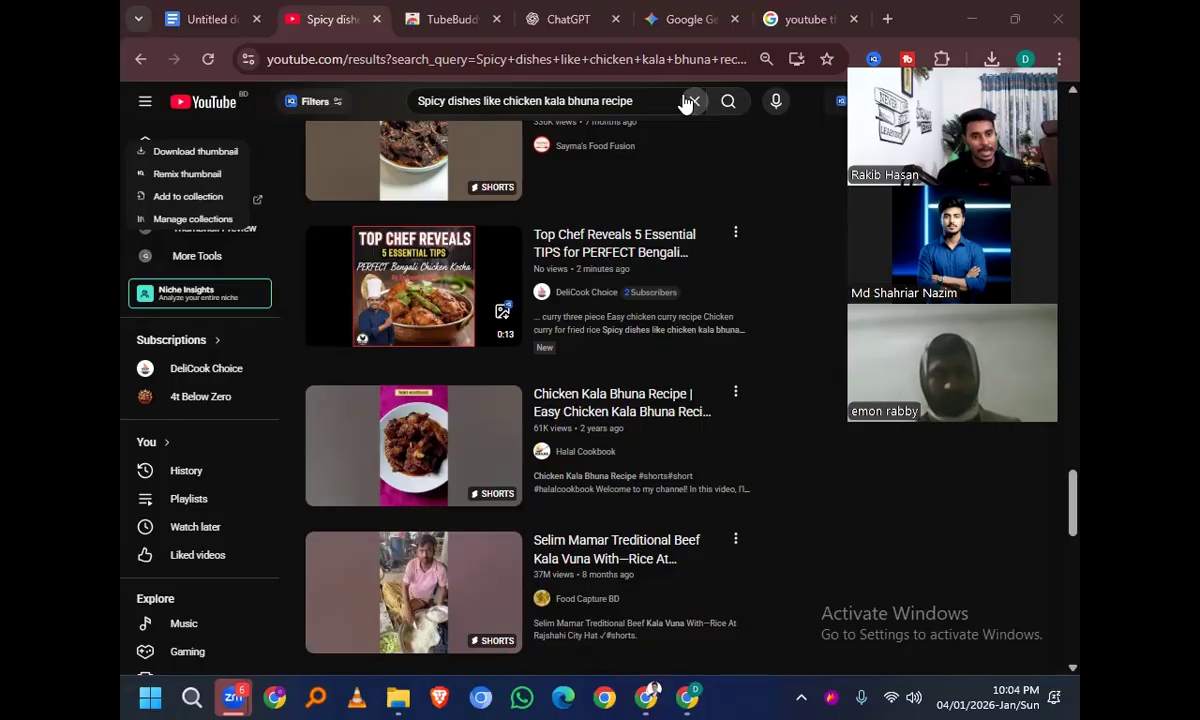
Search 'classic chicken curry' using the Classic chicken curry recipe tag from clipboard history.
left_click(690, 101)
key("super+v")
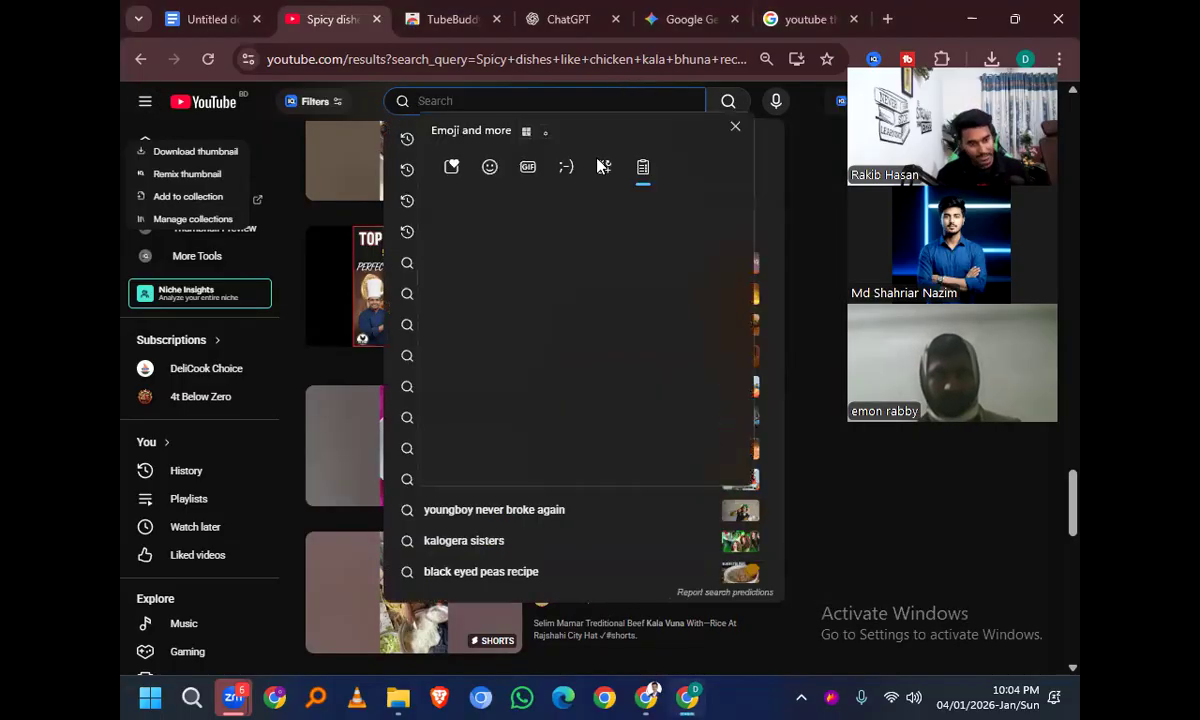
scroll(557, 337, "down", 5)
scroll(557, 339, "down", 3)
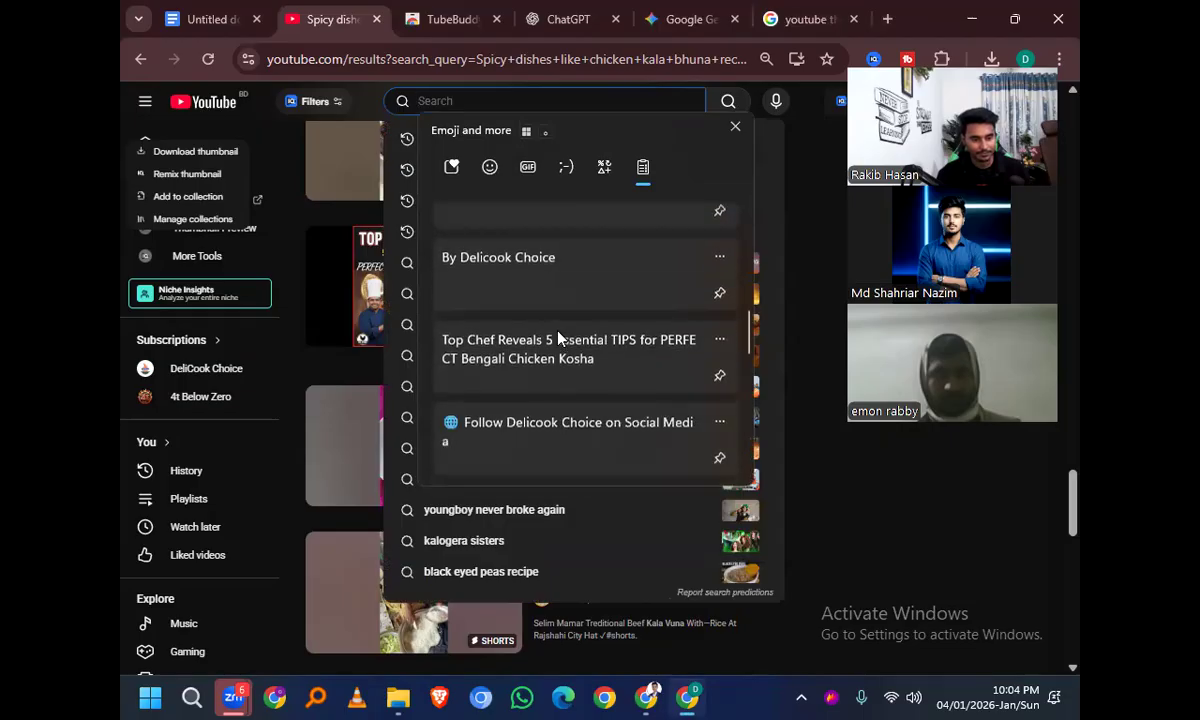
scroll(557, 339, "up", 3)
scroll(558, 338, "up", 2)
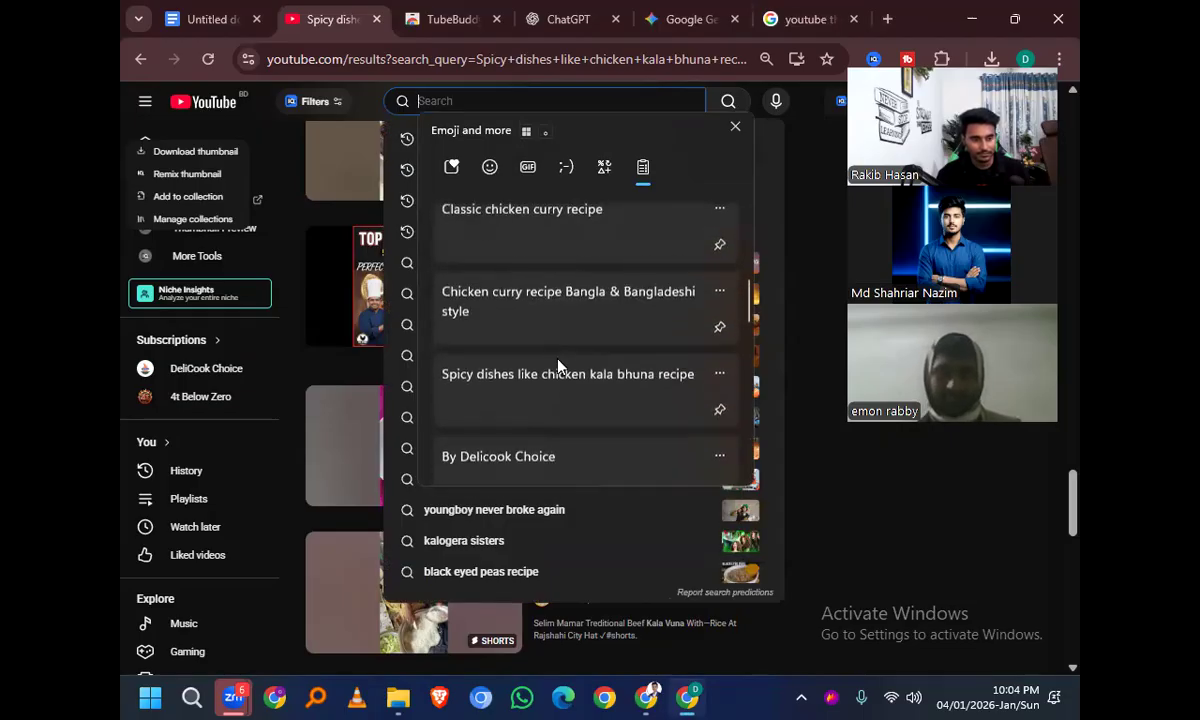
scroll(540, 397, "up", 3)
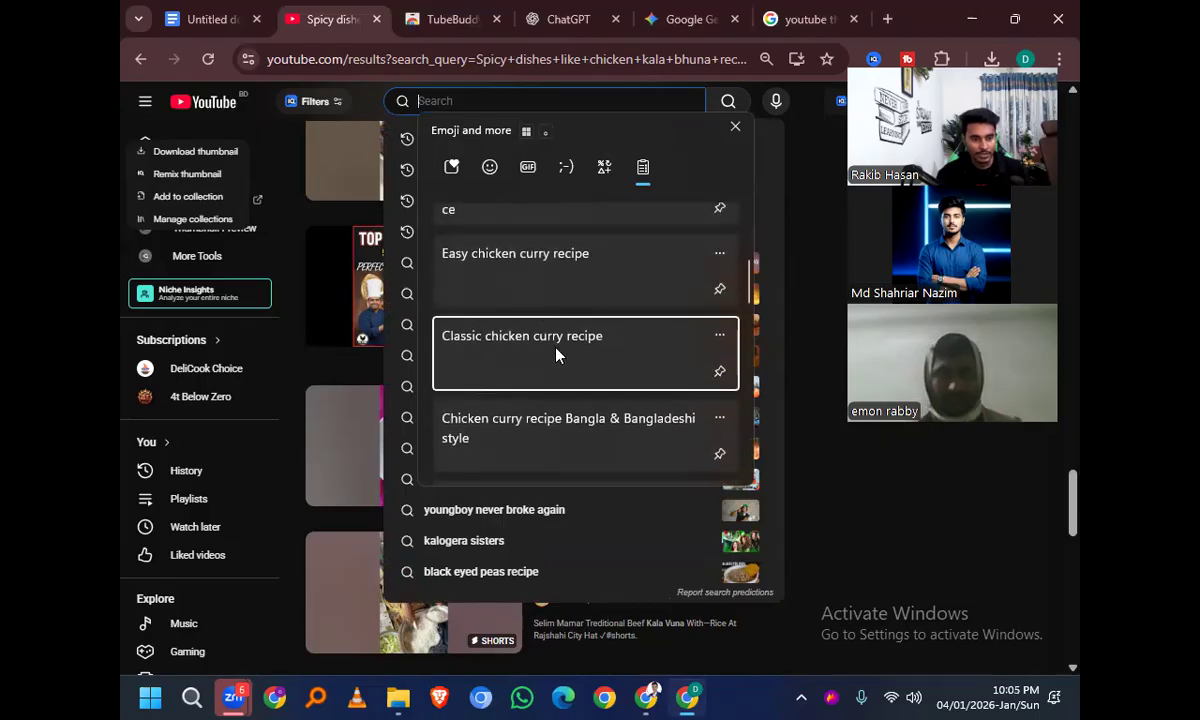
left_click(520, 330)
left_click(580, 261)
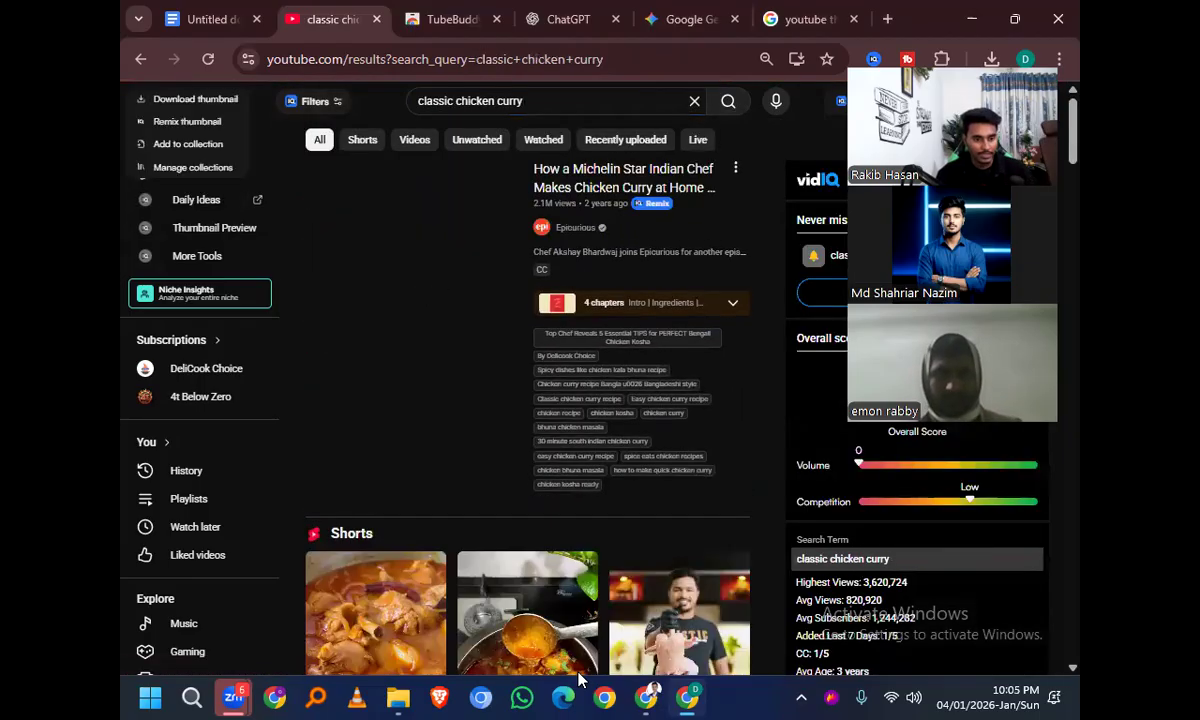
Scroll through the classic chicken curry results to check where the channel's video ranks.
scroll(641, 269, "down", 10)
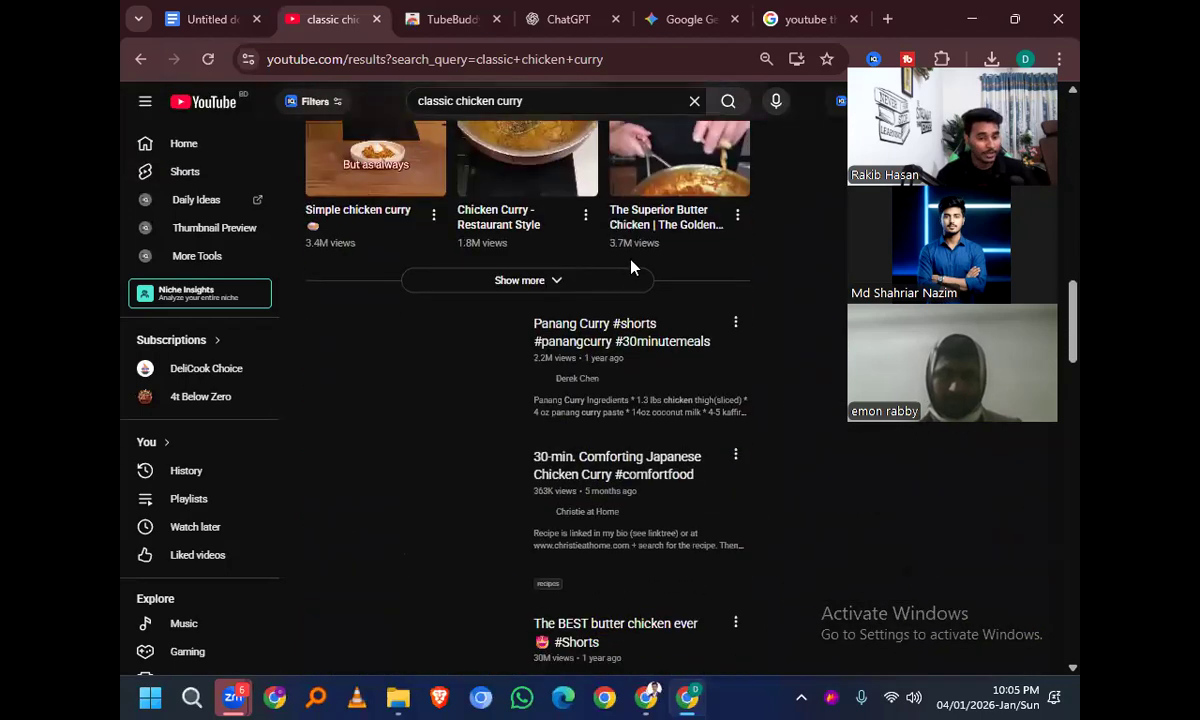
scroll(630, 265, "down", 8)
scroll(631, 268, "down", 10)
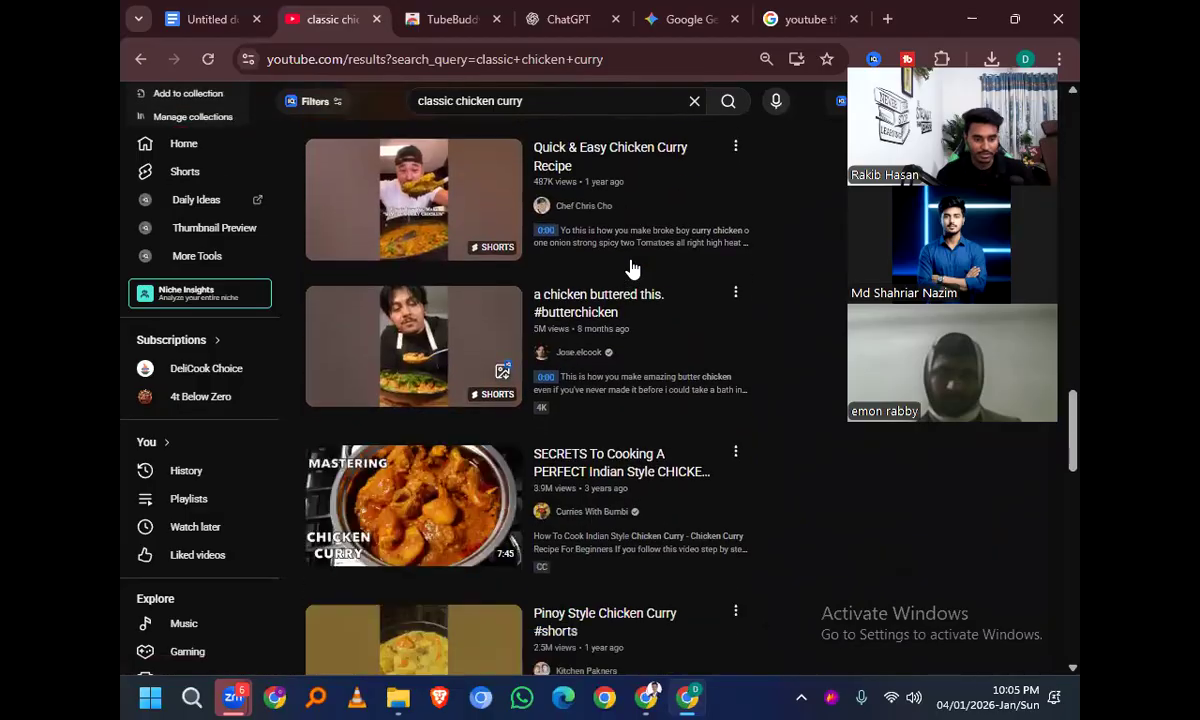
scroll(631, 266, "down", 5)
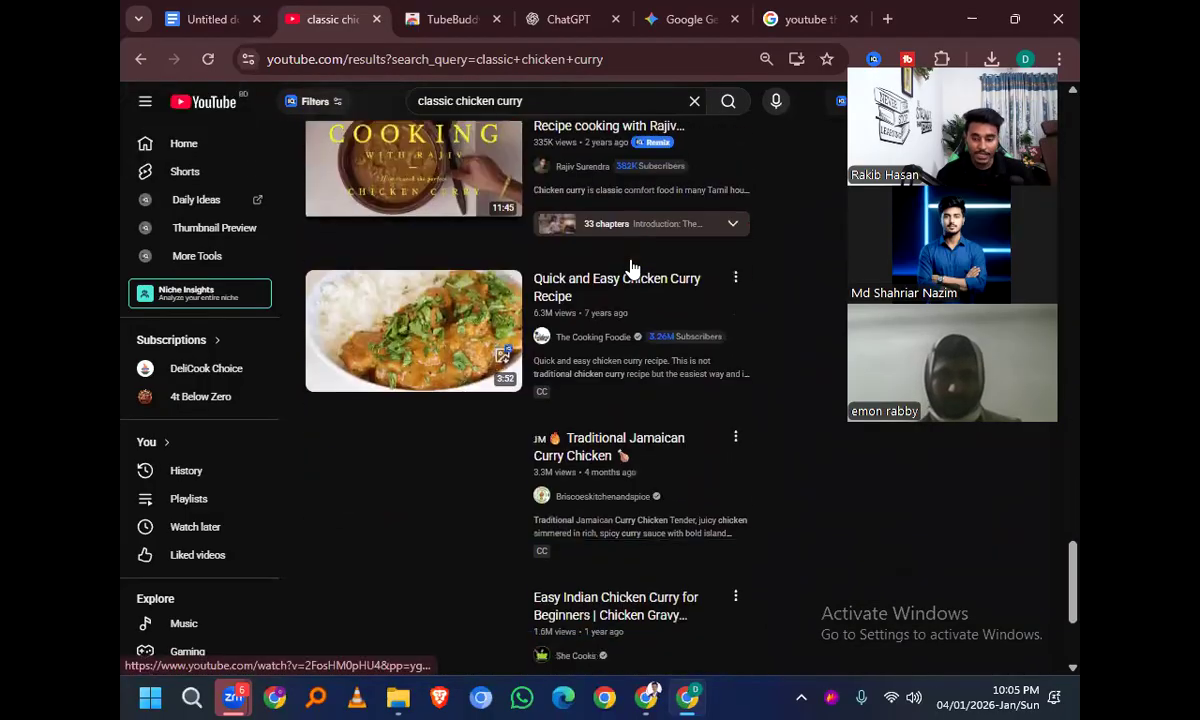
scroll(636, 290, "down", 8)
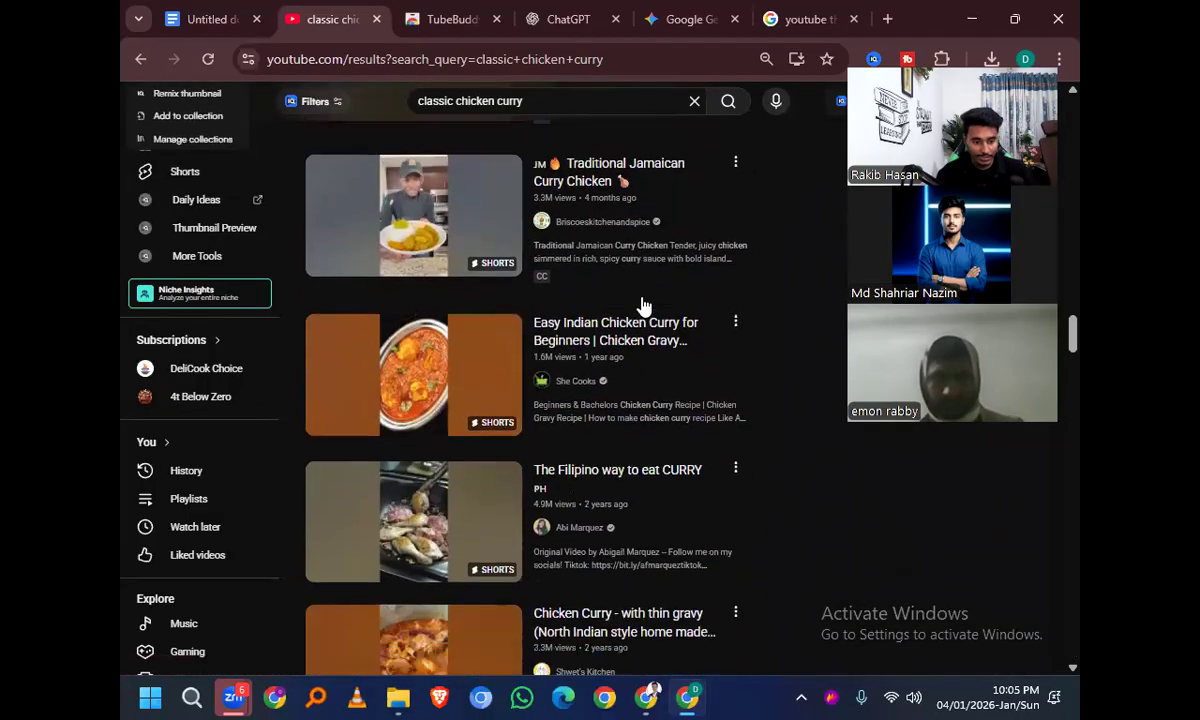
scroll(521, 355, "down", 10)
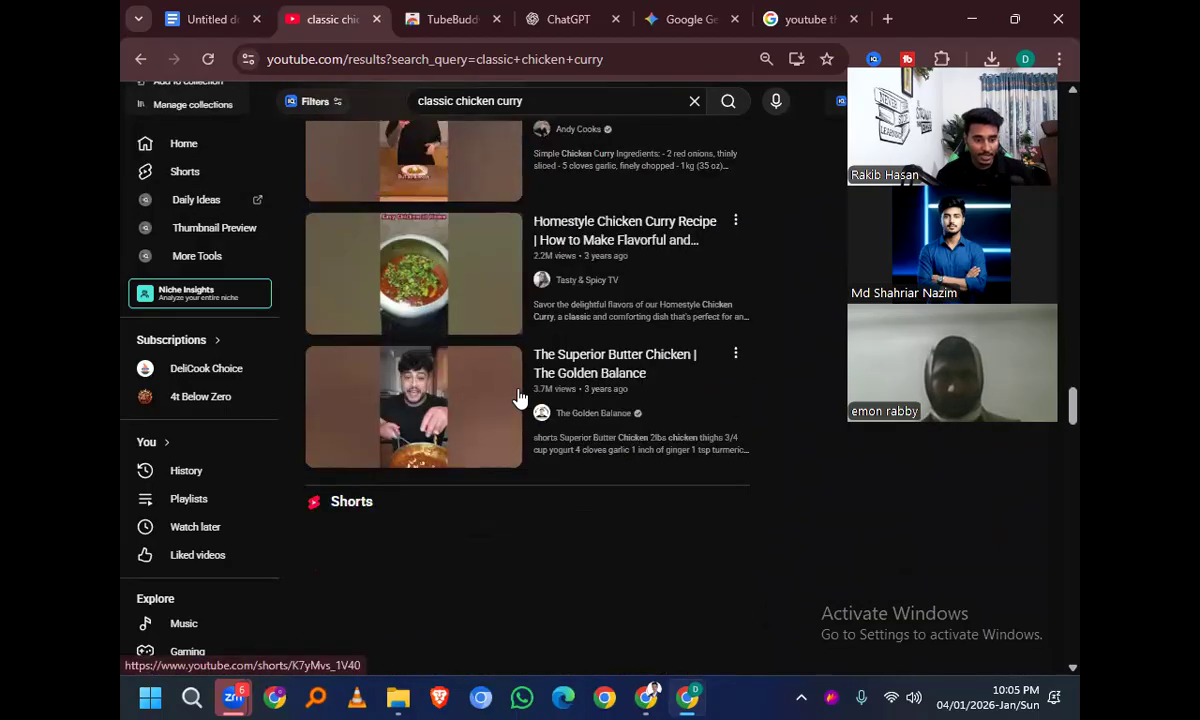
scroll(549, 340, "down", 10)
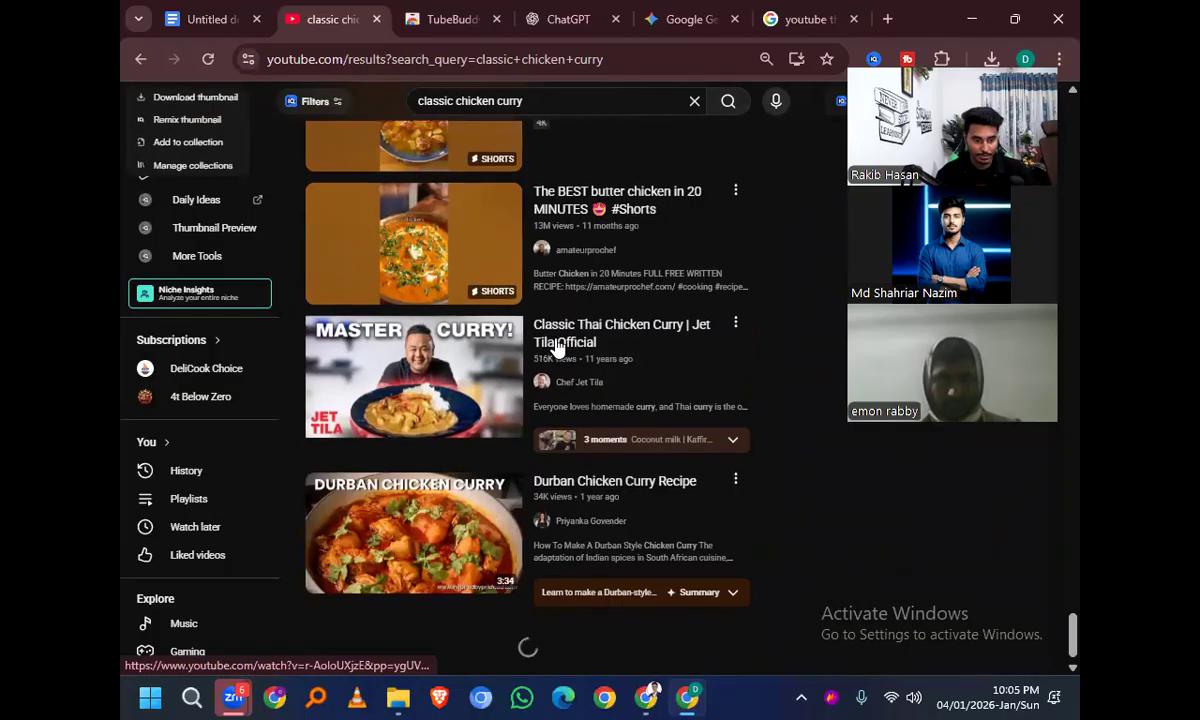
scroll(560, 348, "up", 3)
scroll(573, 355, "down", 15)
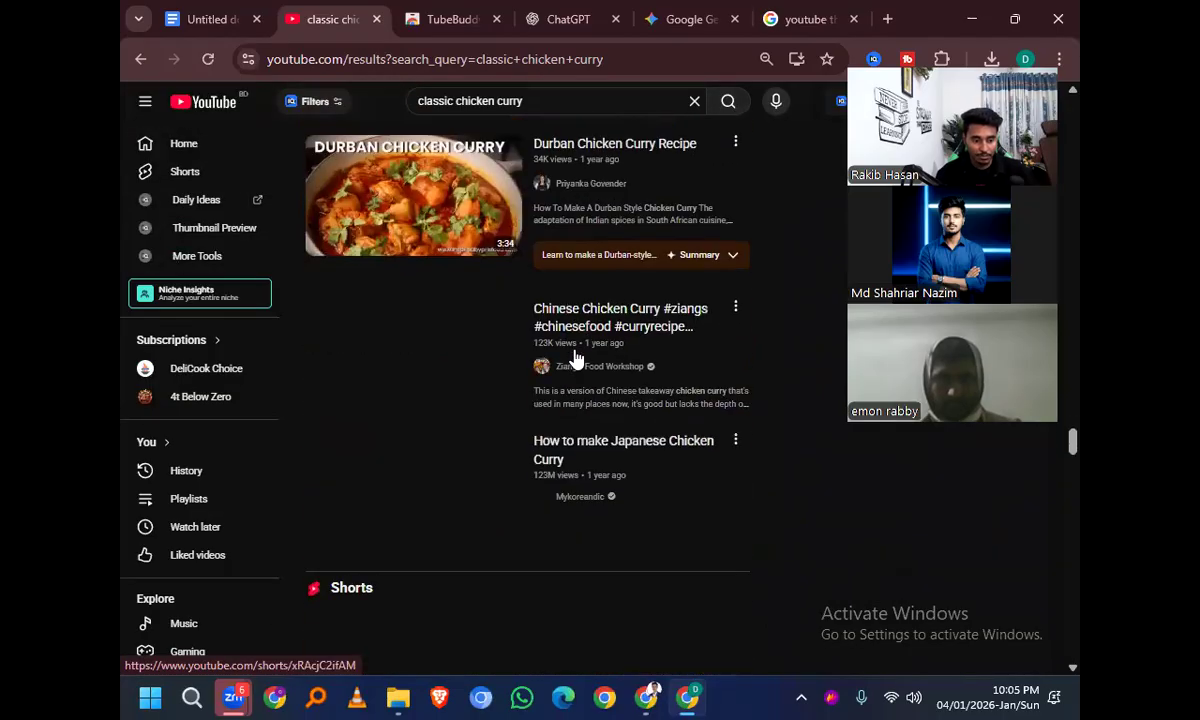
scroll(576, 348, "down", 3)
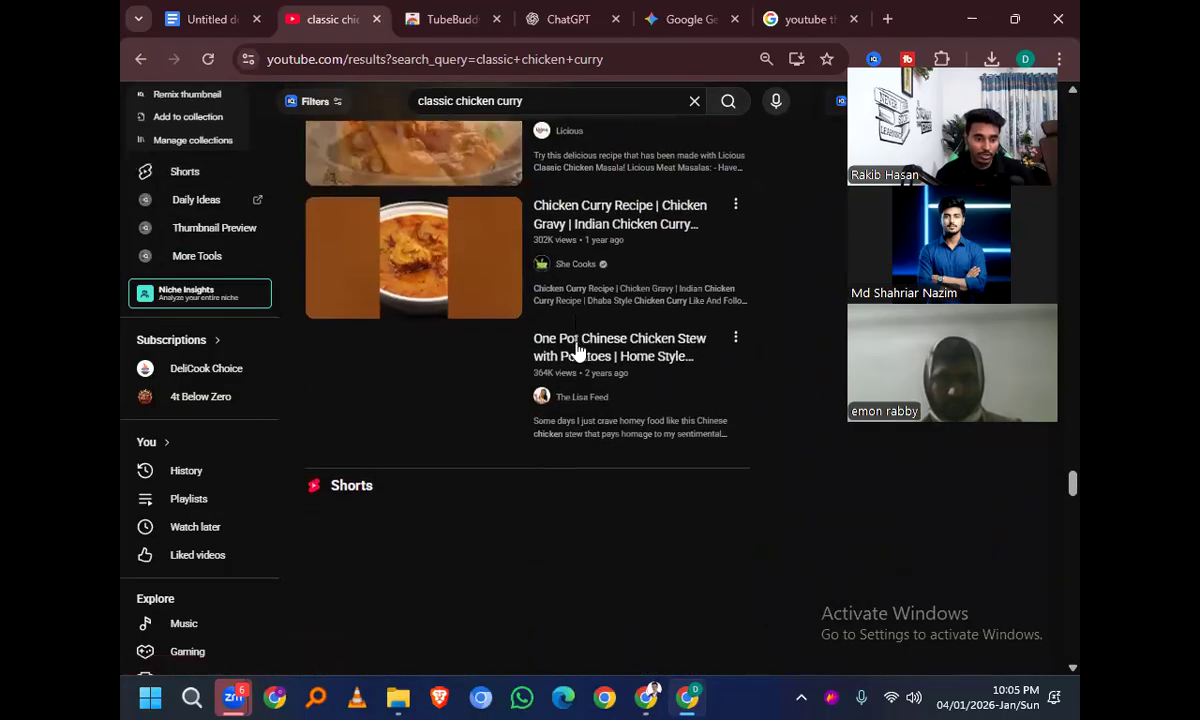
scroll(562, 348, "up", 9)
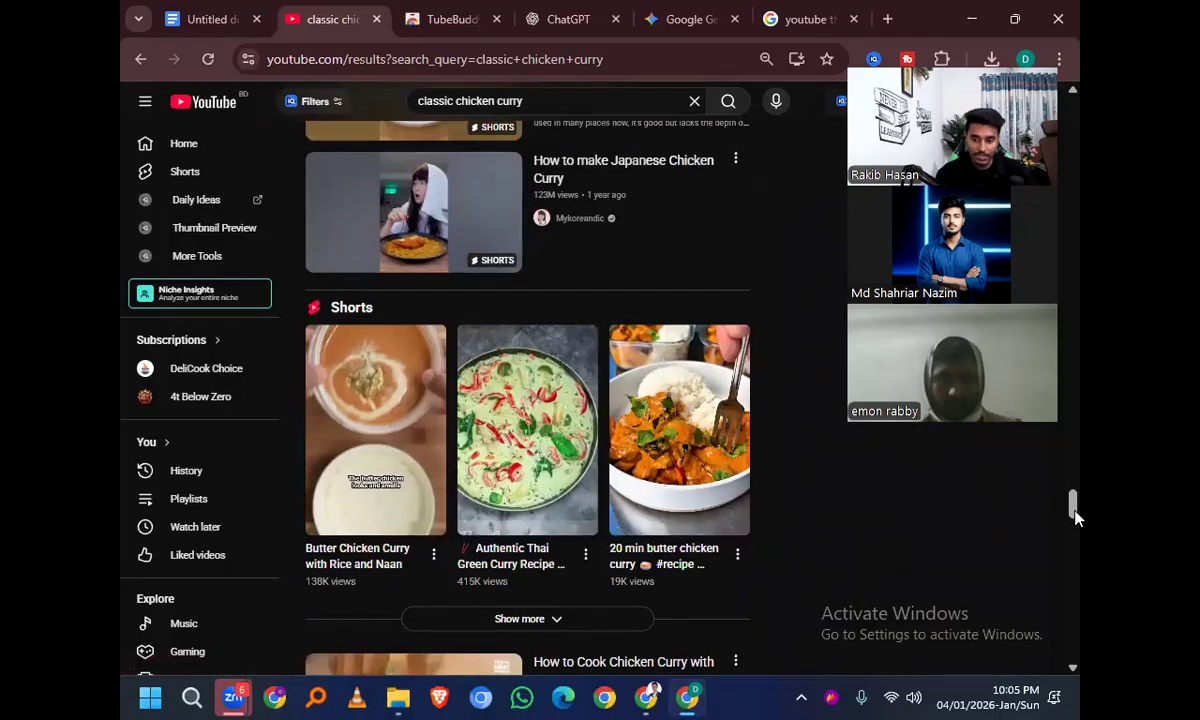
scroll(1068, 297, "up", 15)
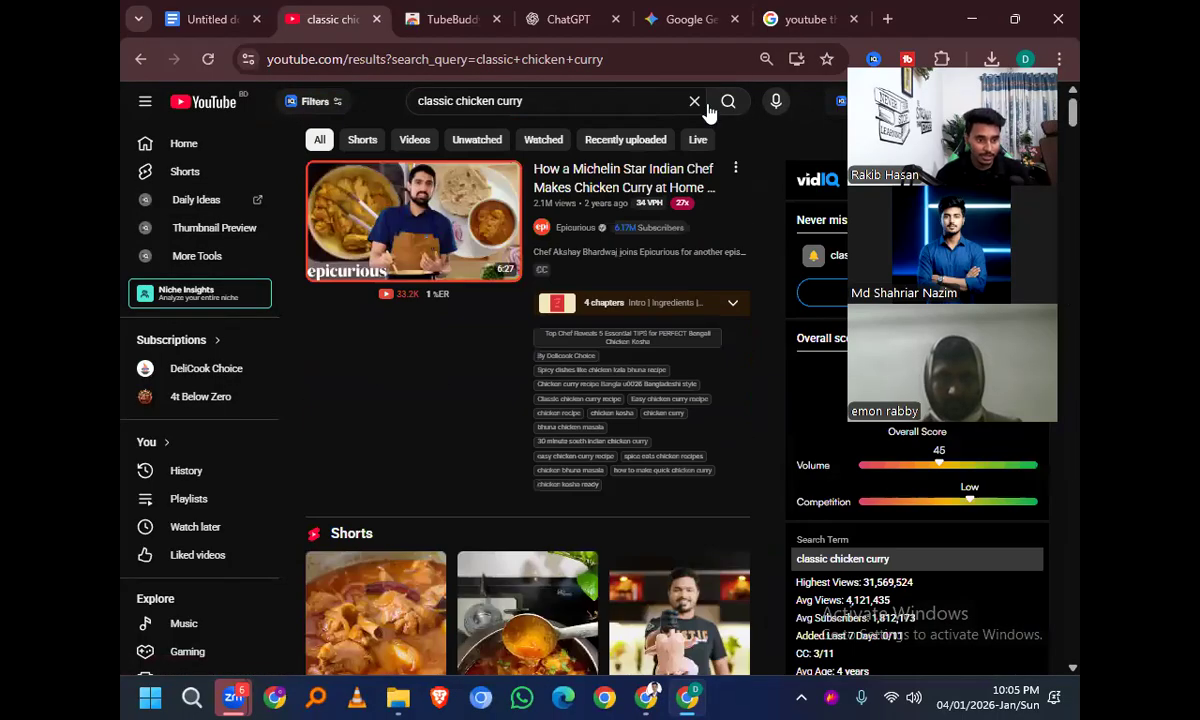
Search for the 'Easy chicken curry recipe in bengali' tag from clipboard history.
left_click(694, 101)
key("super+v")
scroll(505, 428, "down", 3)
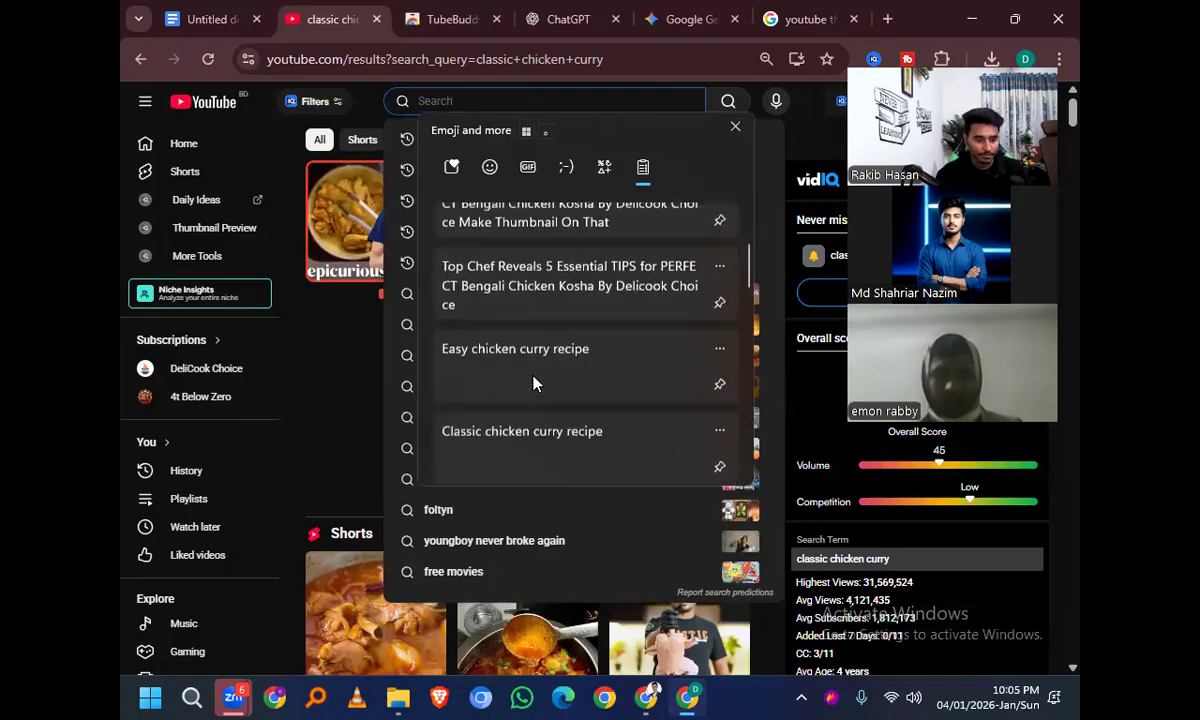
left_click(543, 315)
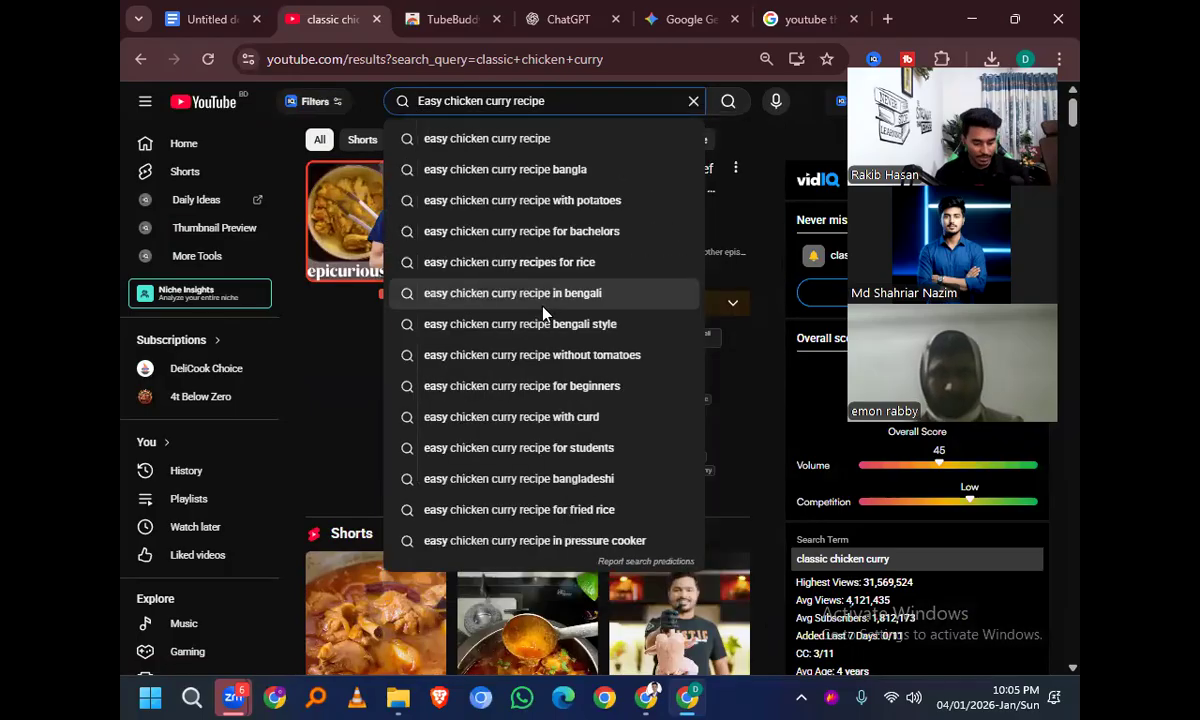
left_click(543, 315)
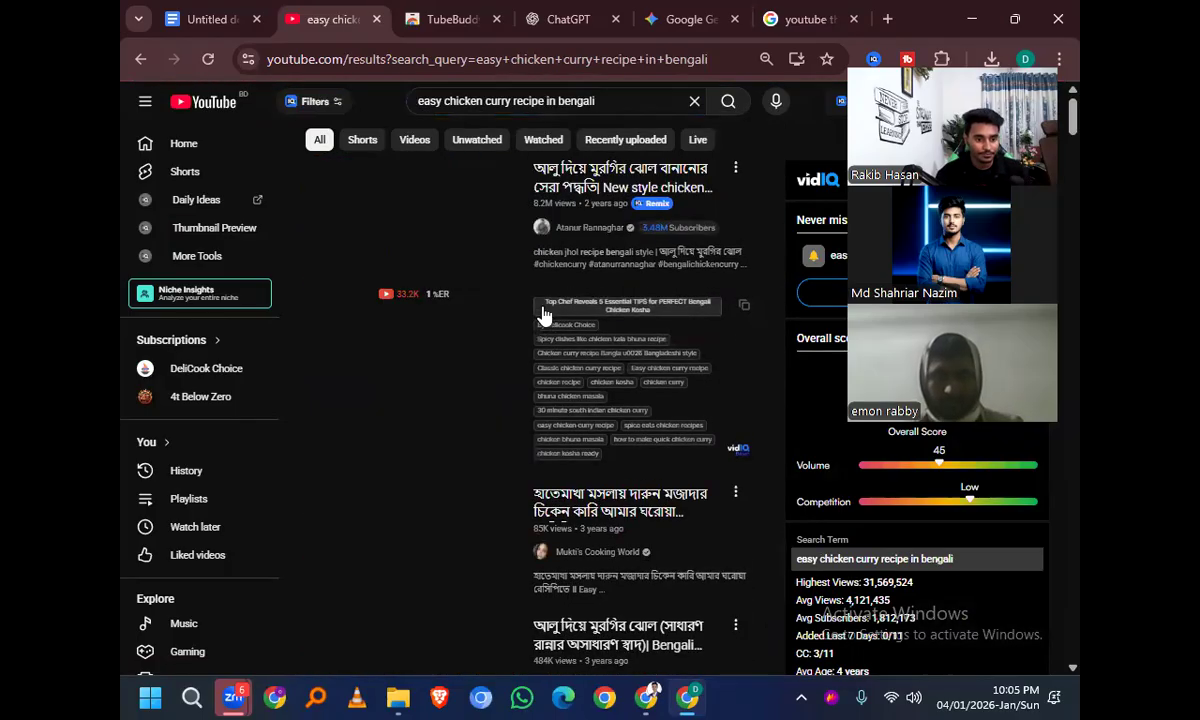
Scroll through the easy chicken curry results, then drag the page back to the top.
scroll(475, 335, "down", 1)
scroll(475, 335, "down", 8)
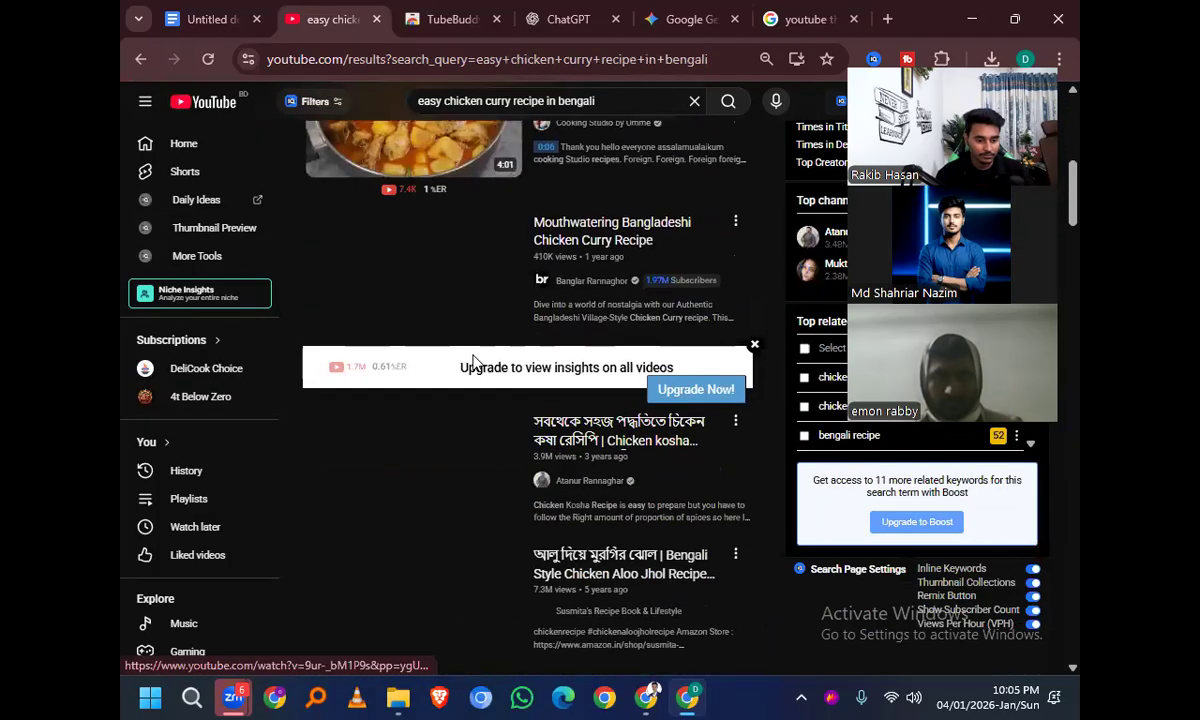
scroll(470, 345, "down", 10)
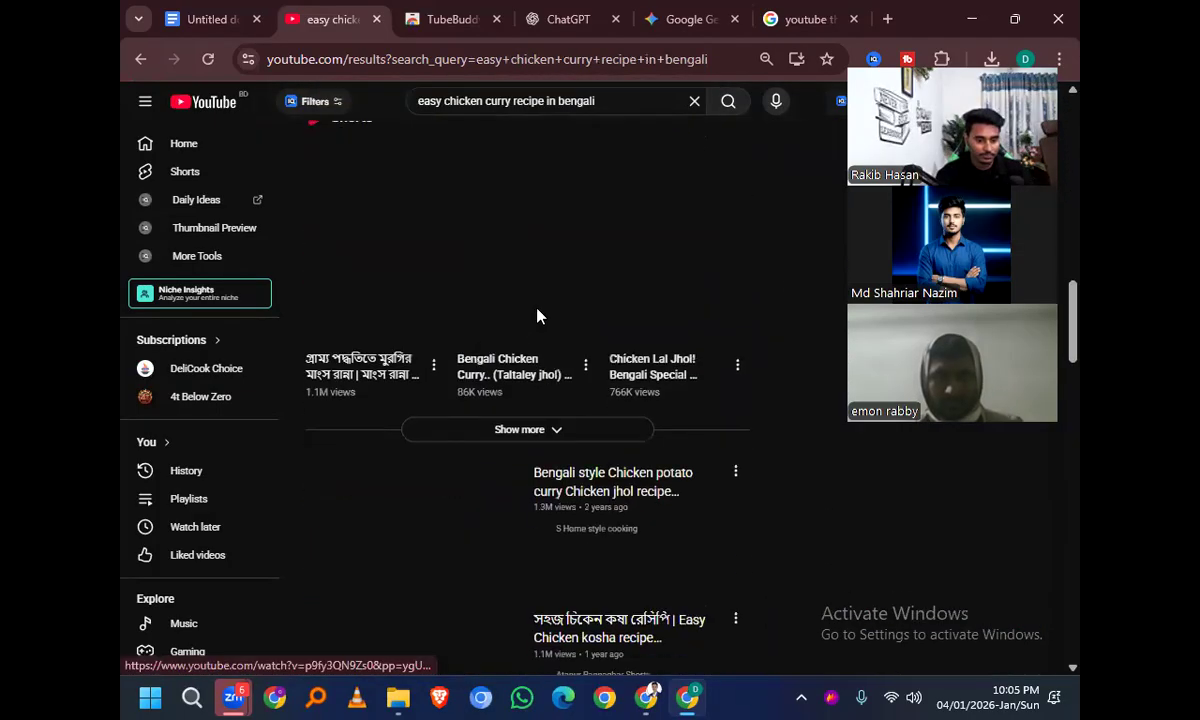
scroll(491, 321, "down", 10)
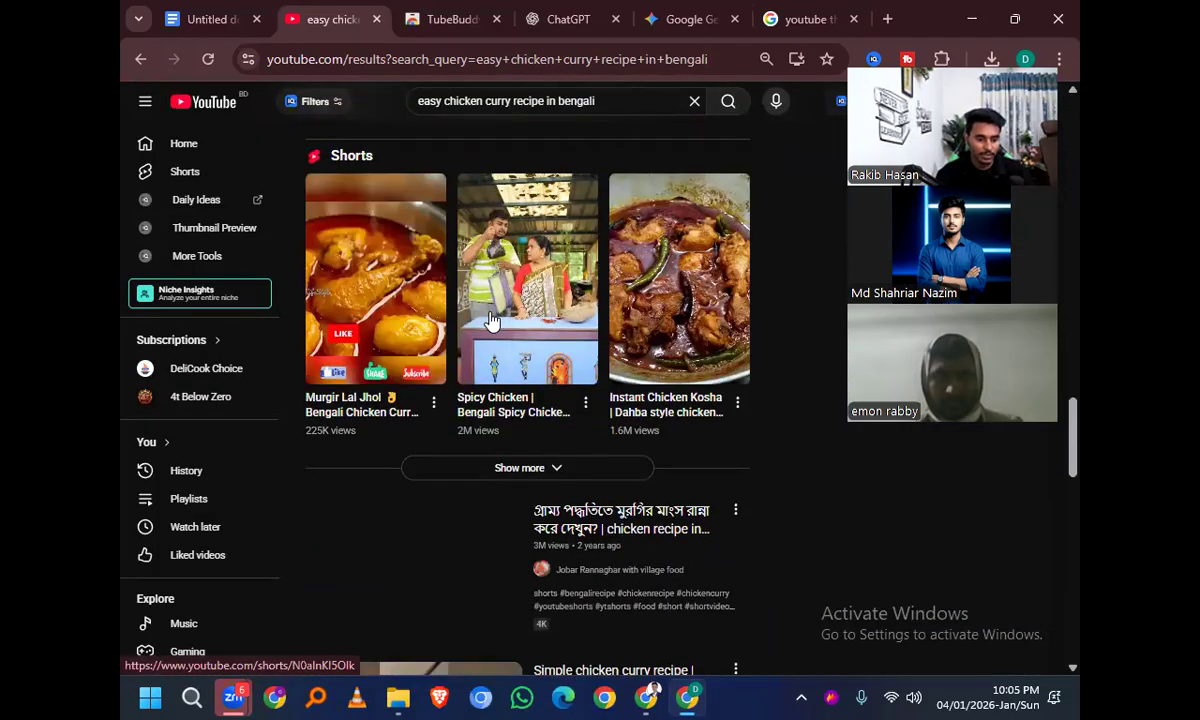
scroll(491, 321, "down", 7)
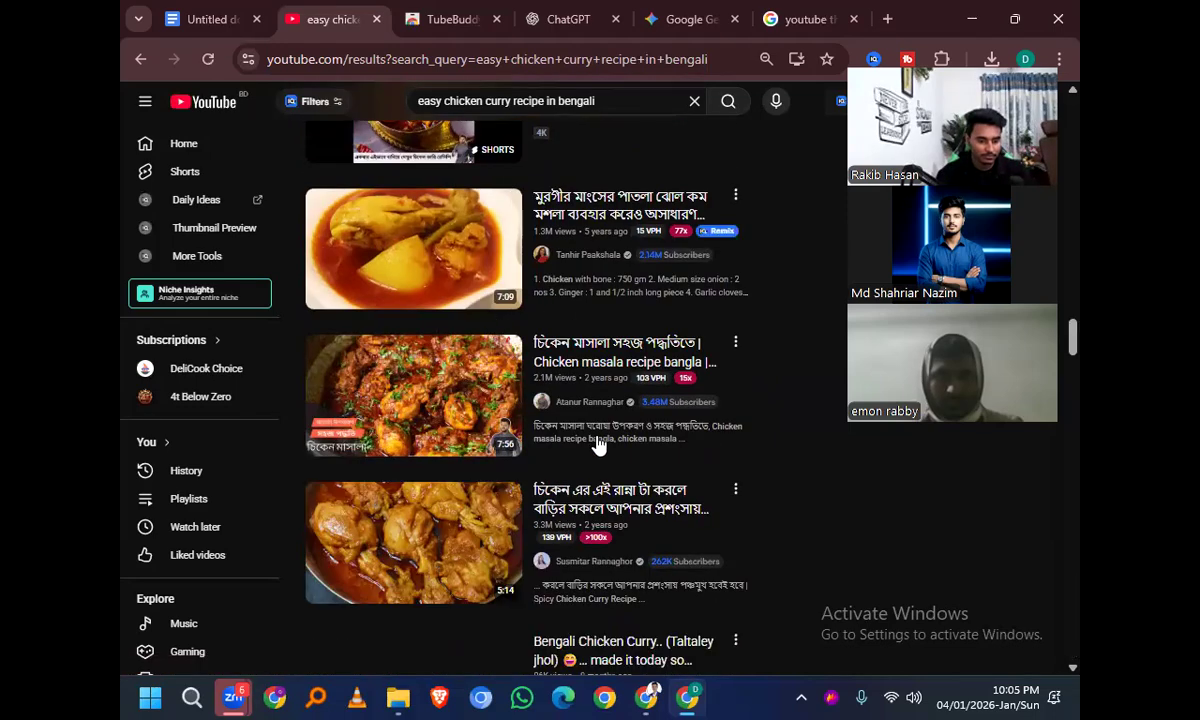
scroll(560, 345, "down", 9)
scroll(545, 373, "down", 10)
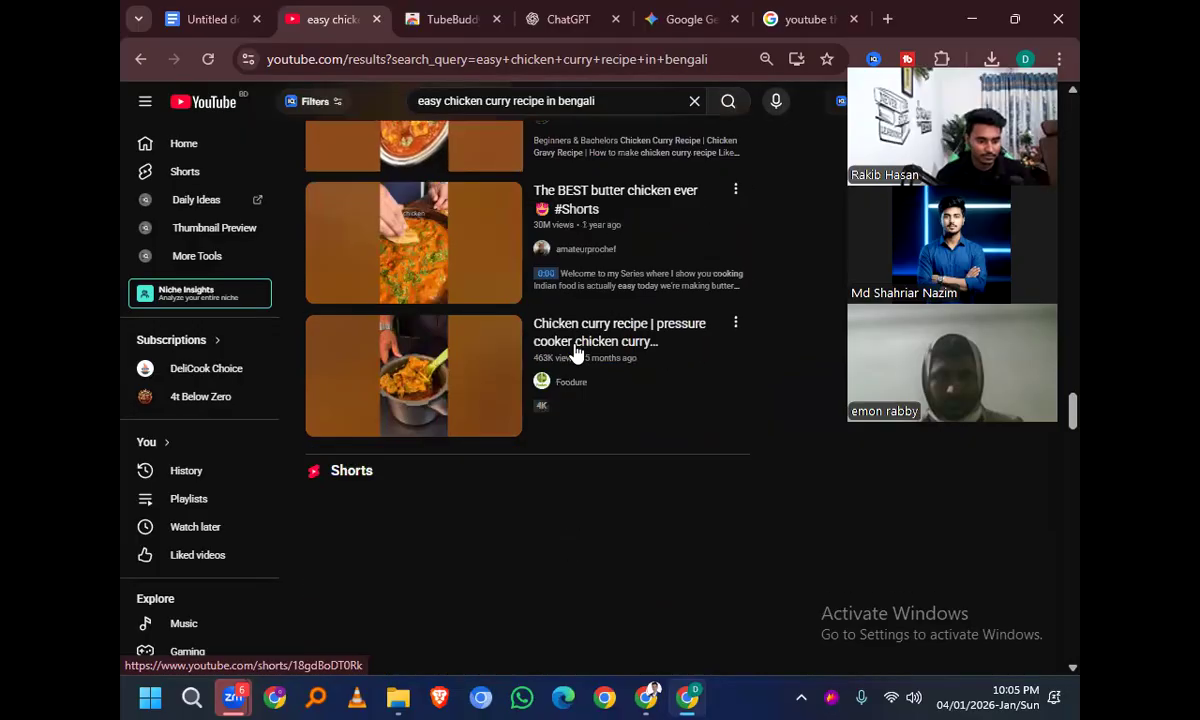
scroll(577, 352, "down", 10)
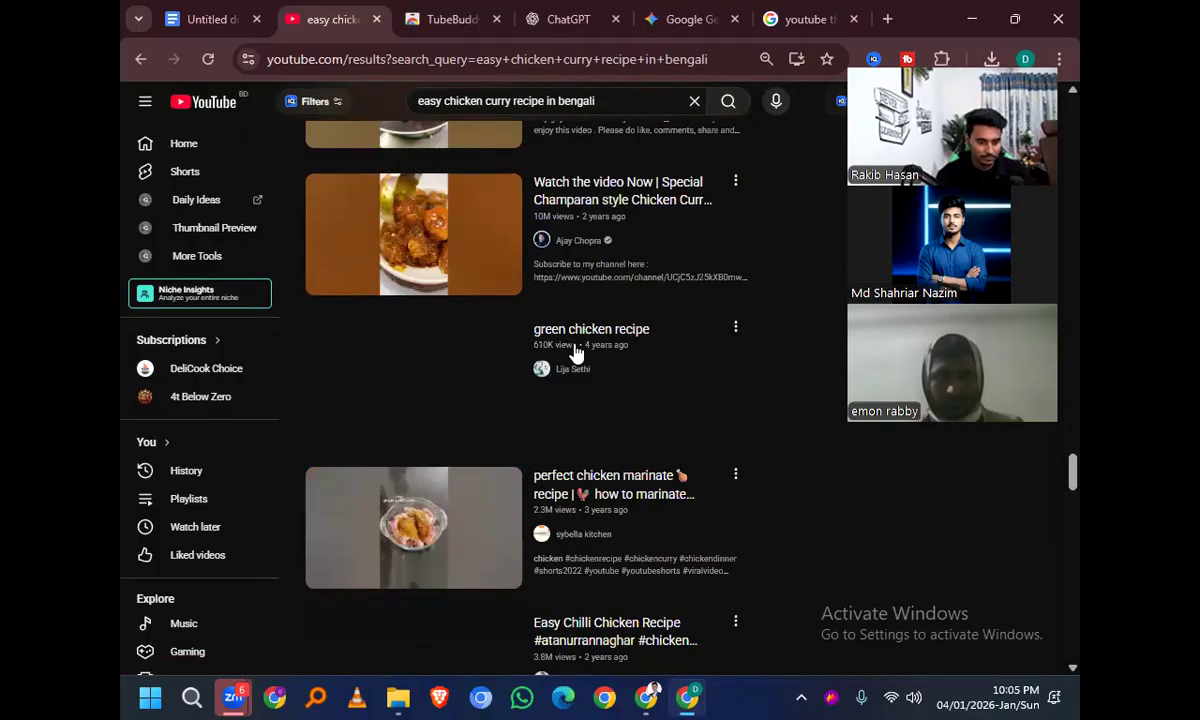
scroll(577, 352, "down", 3)
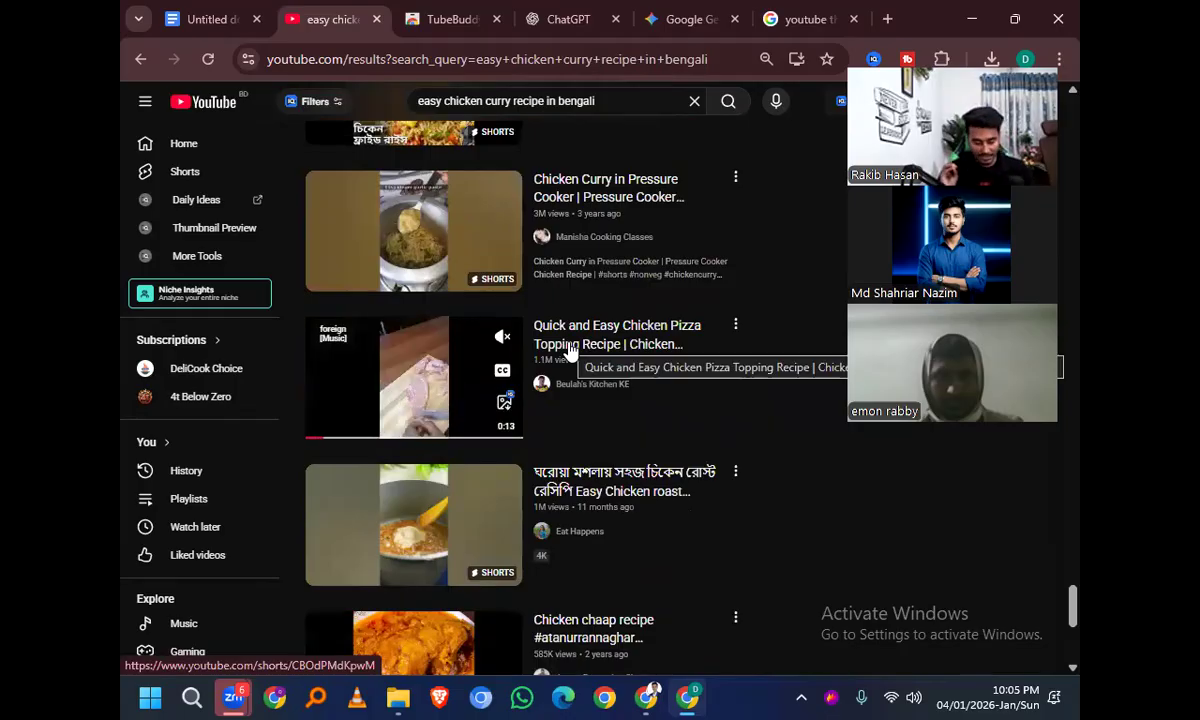
scroll(567, 350, "down", 4)
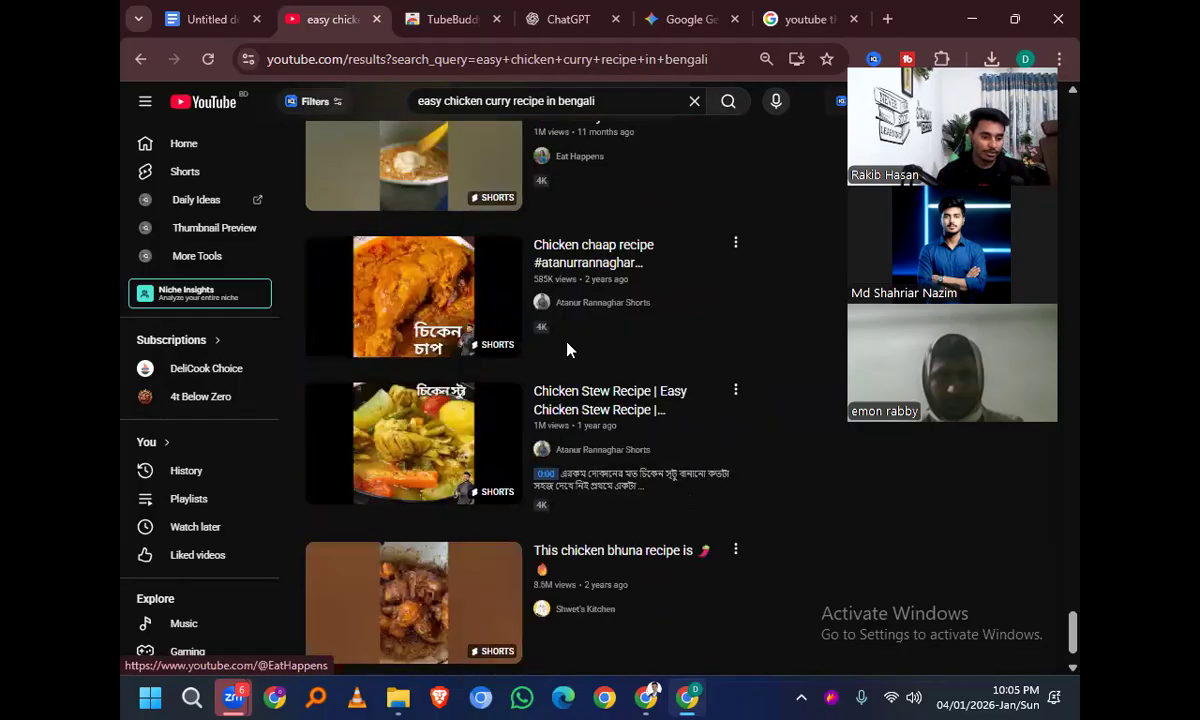
scroll(605, 373, "down", 7)
scroll(600, 375, "down", 8)
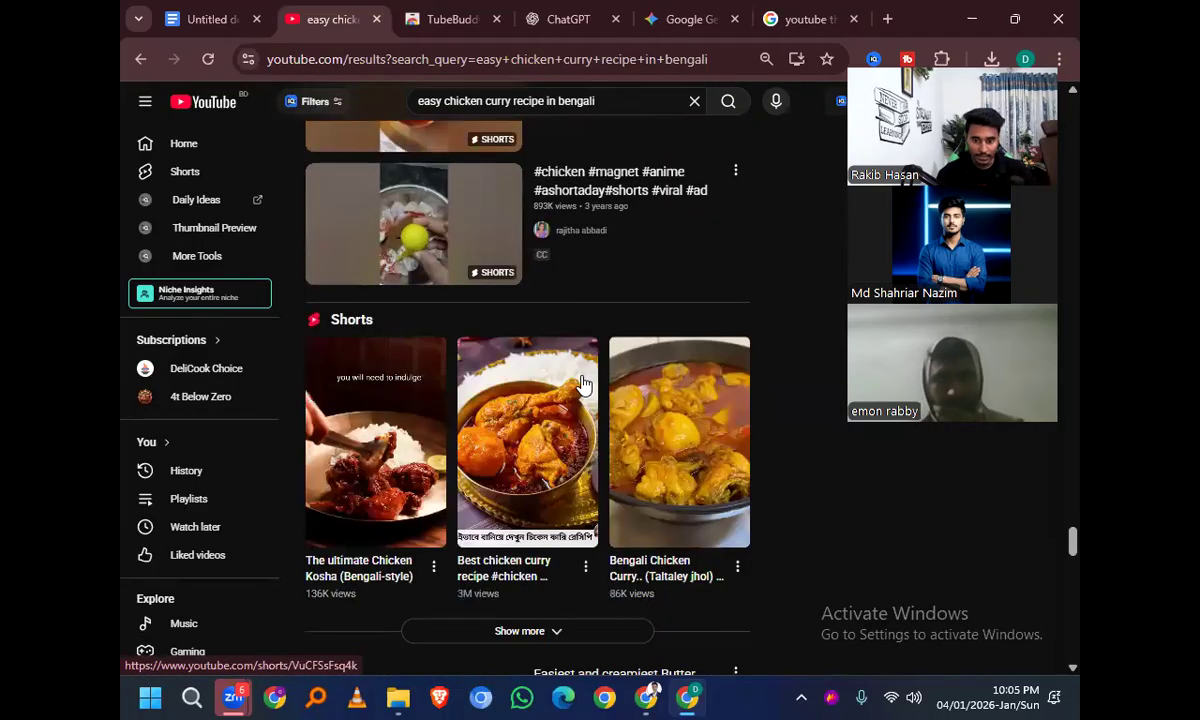
scroll(583, 383, "down", 8)
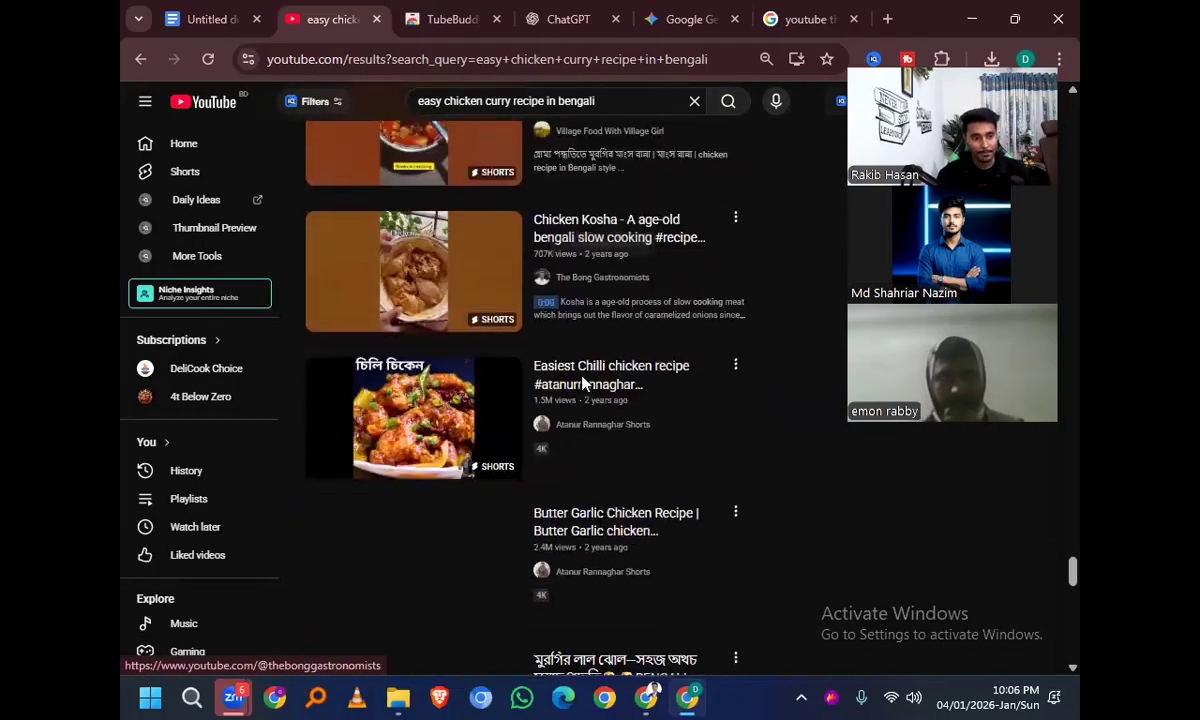
scroll(520, 348, "down", 5)
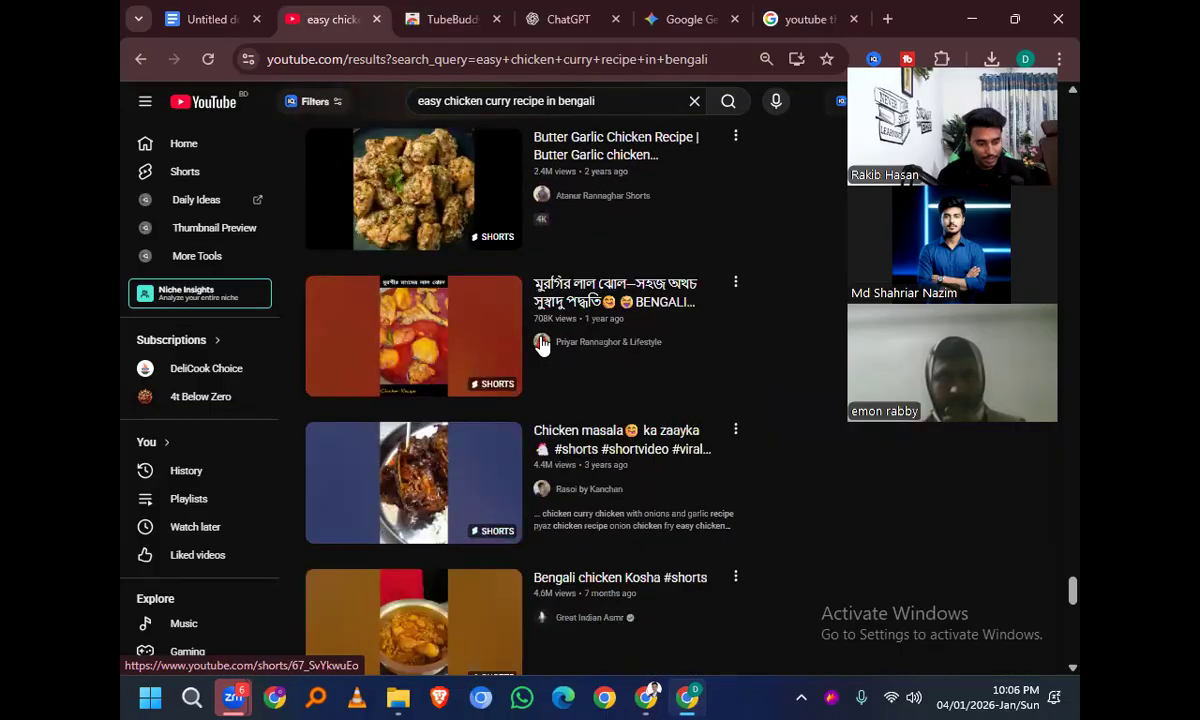
scroll(541, 344, "down", 5)
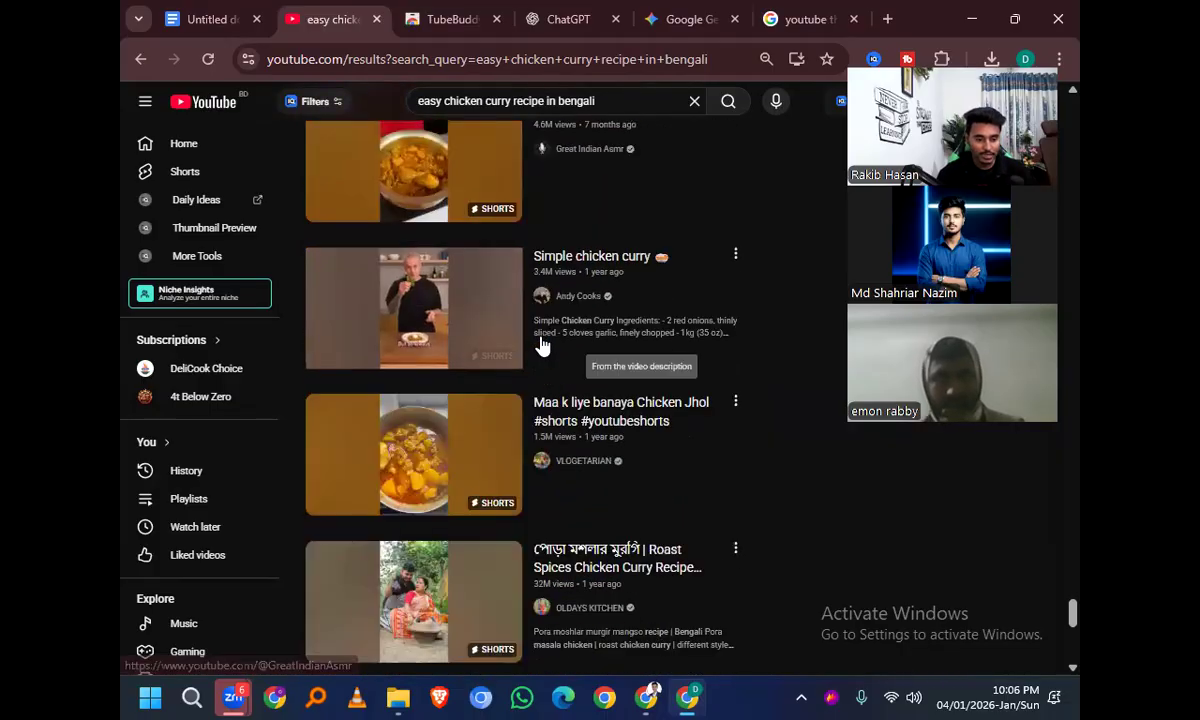
scroll(541, 344, "down", 6)
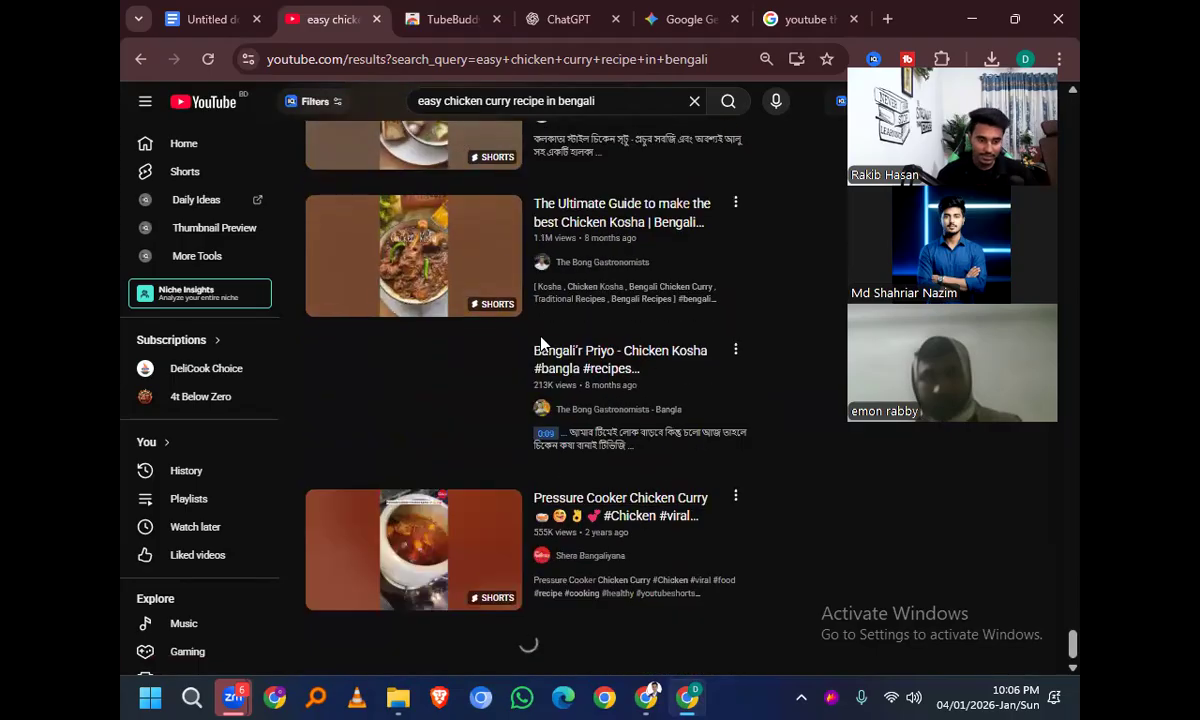
scroll(541, 344, "down", 4)
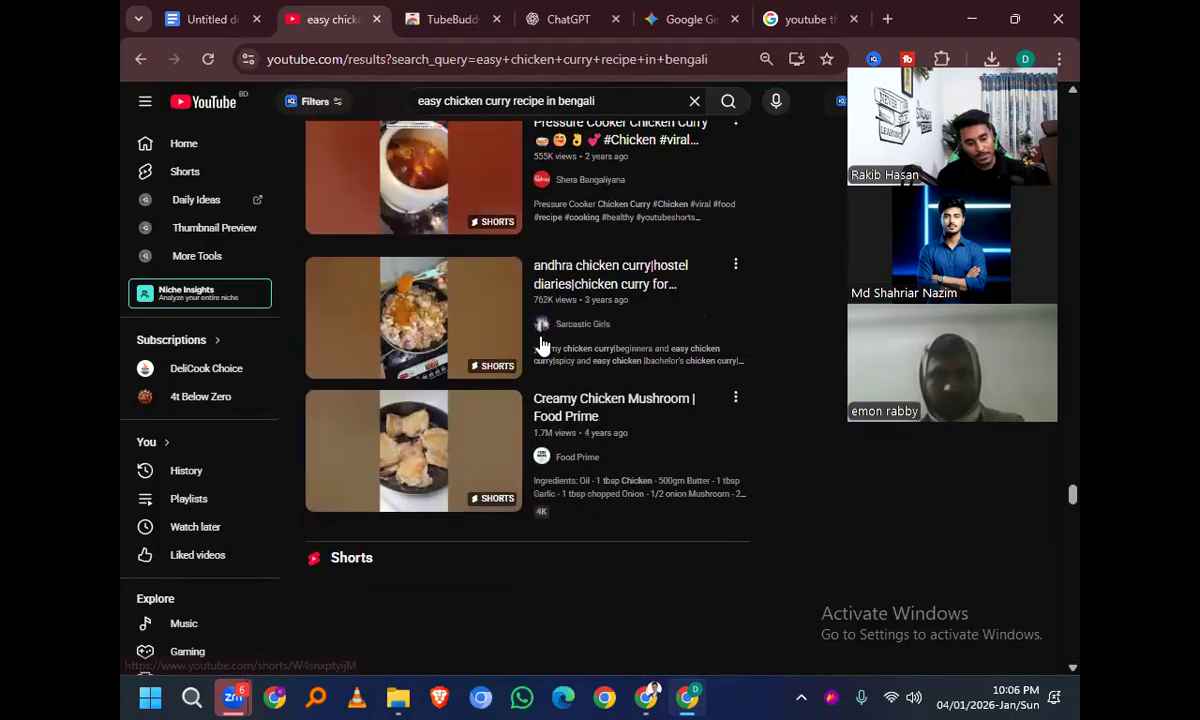
scroll(541, 344, "down", 2)
scroll(541, 344, "down", 5)
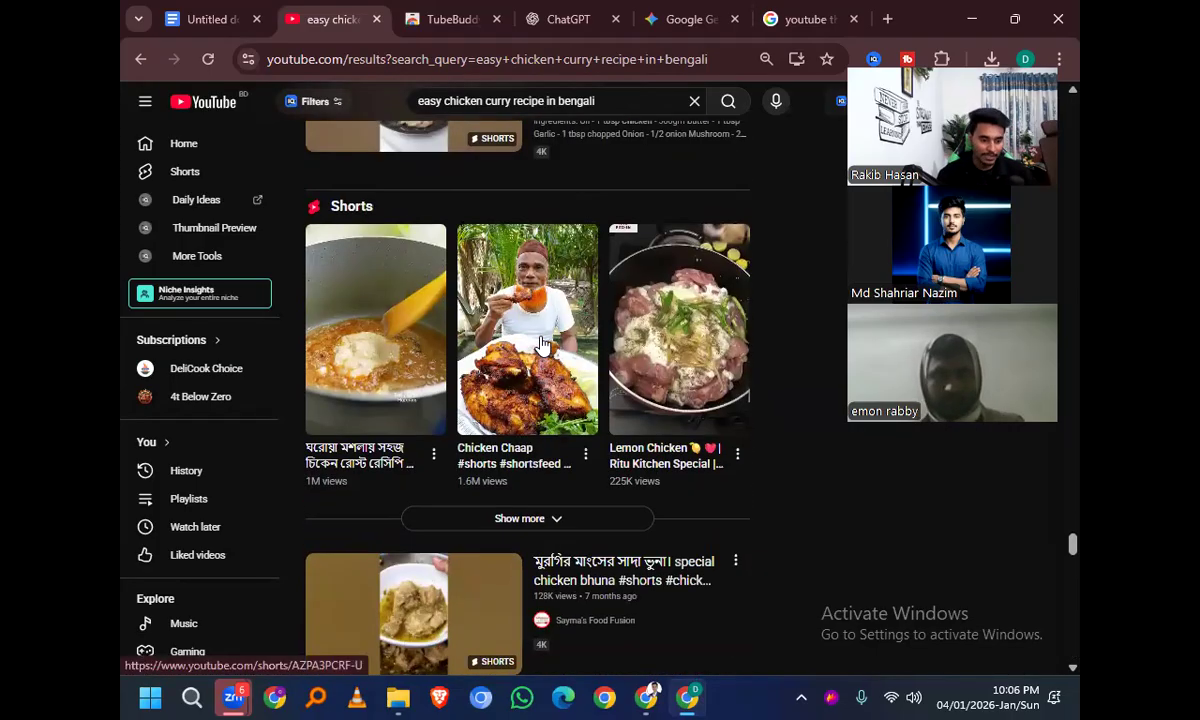
scroll(541, 344, "down", 9)
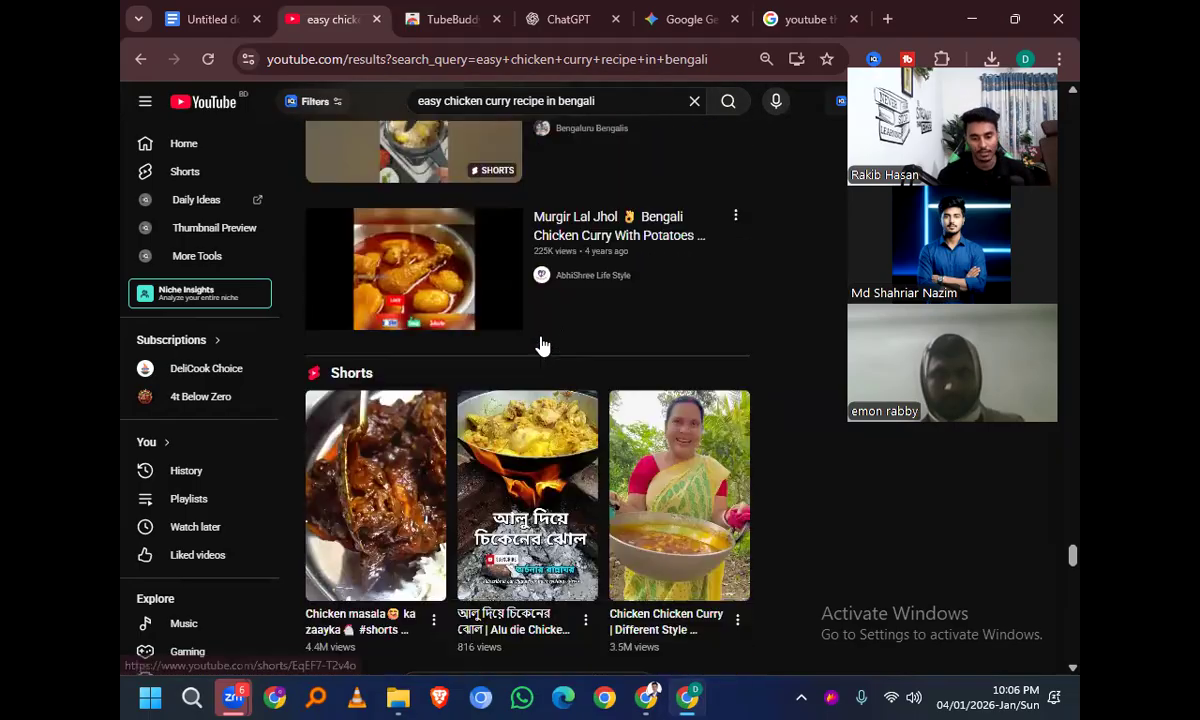
scroll(541, 344, "down", 3)
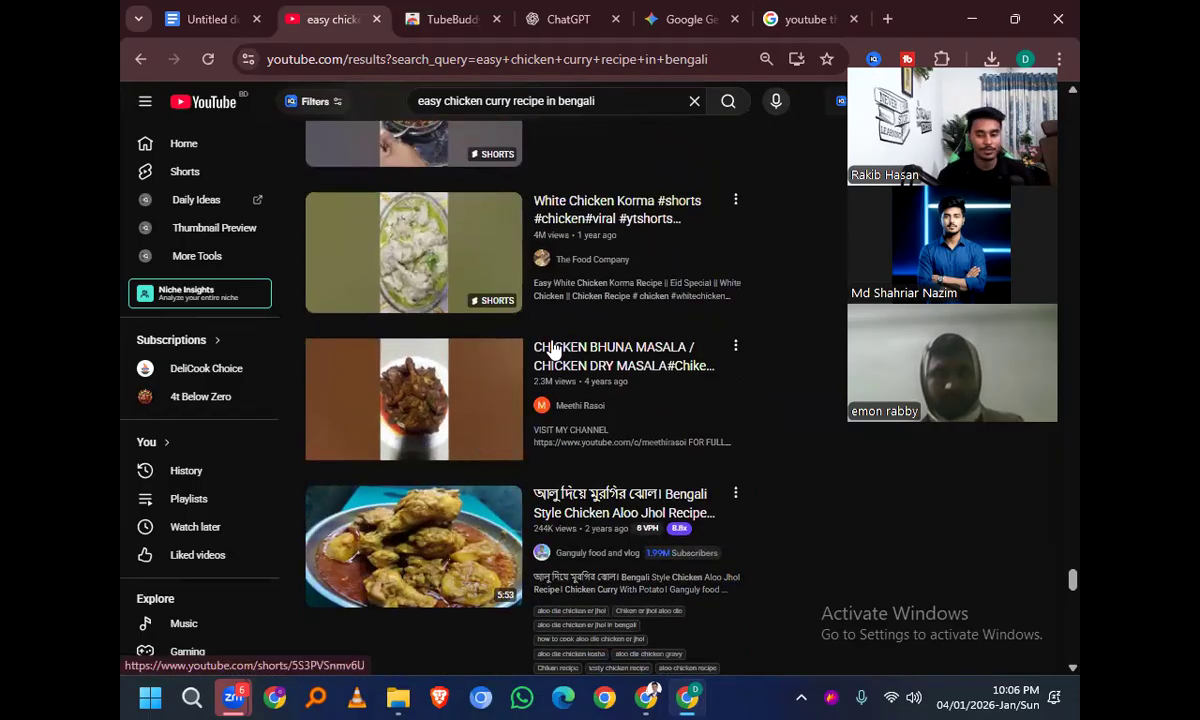
scroll(545, 345, "down", 2)
scroll(550, 347, "down", 5)
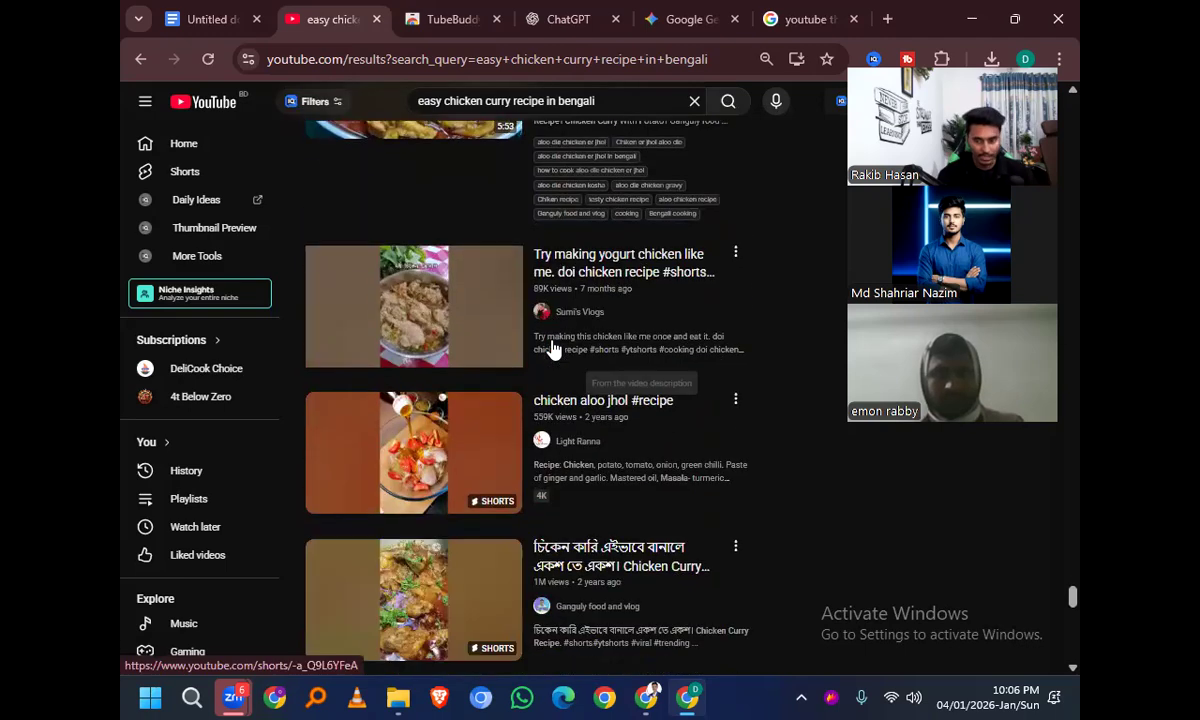
scroll(550, 347, "down", 10)
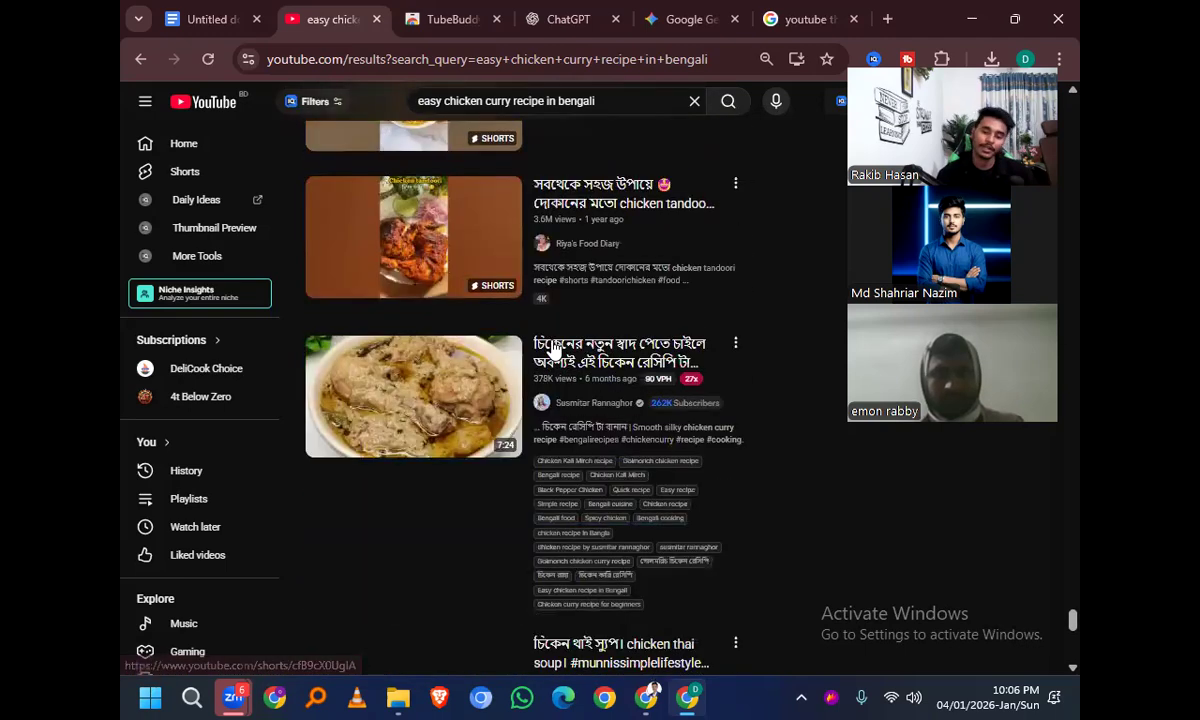
scroll(553, 347, "down", 3)
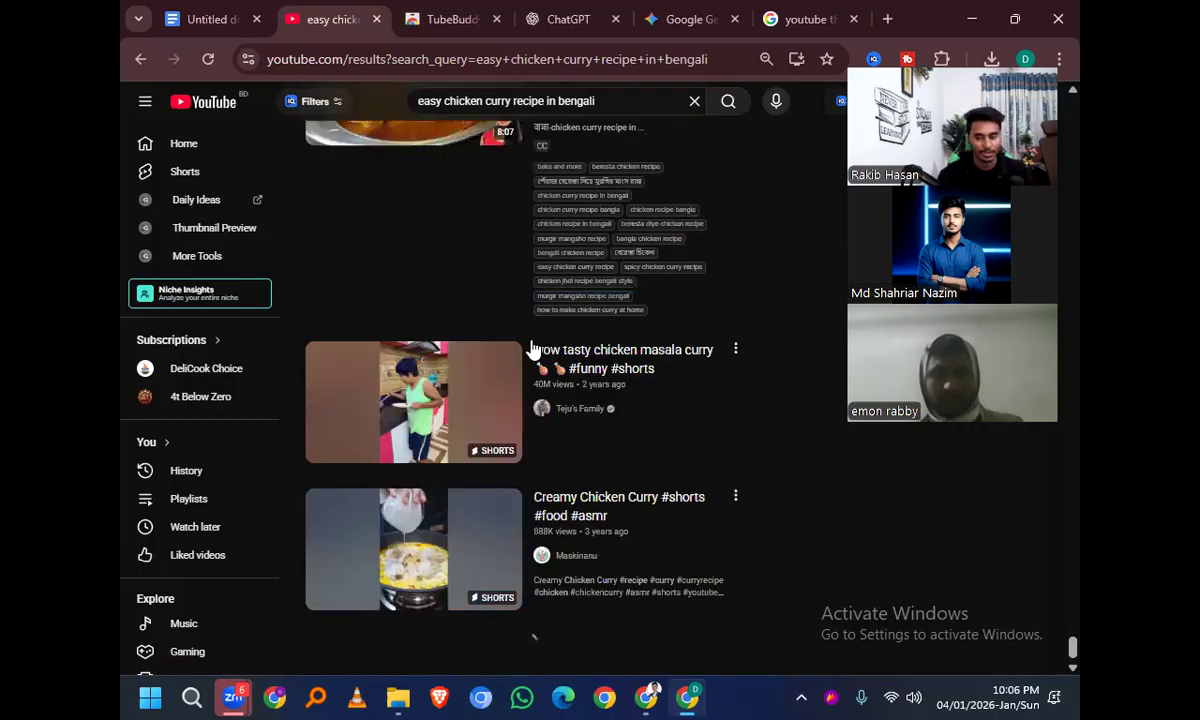
scroll(514, 356, "up", 6)
left_click_drag(1071, 628, 1075, 107)
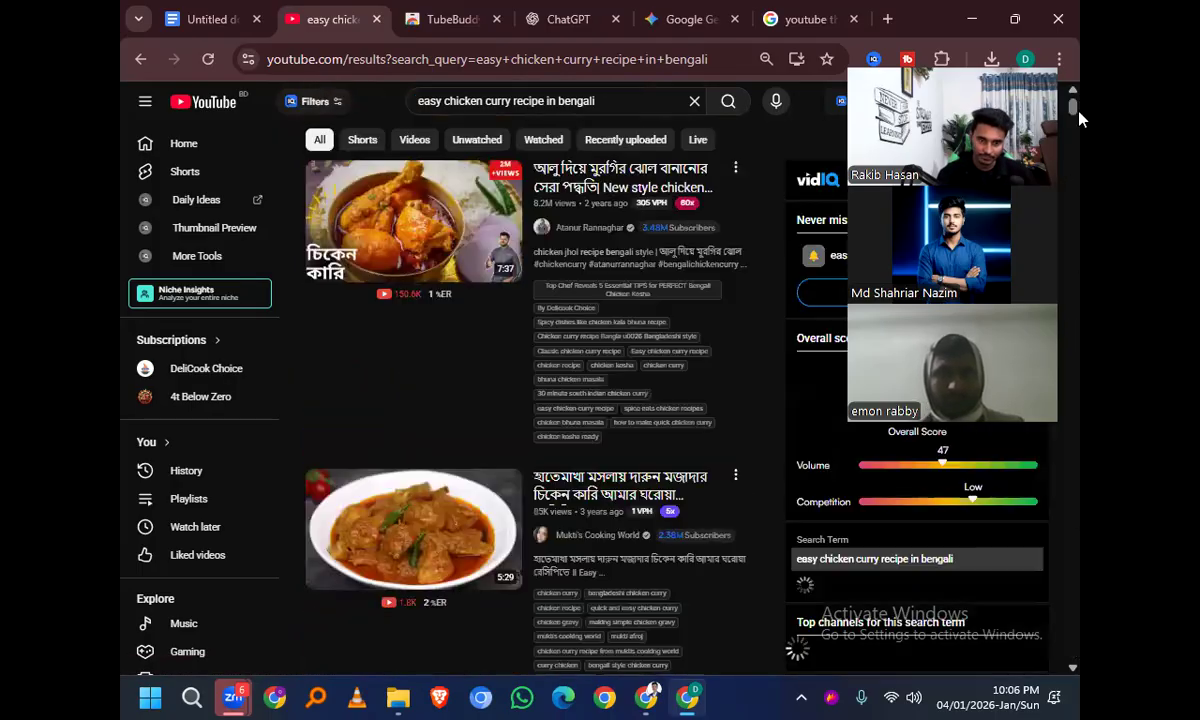
Clear the search box and search the 'Spicy dishes like chicken kala bhuna recipe' tag again.
left_click(632, 110)
key("ctrl+a")
key("BackSpace")
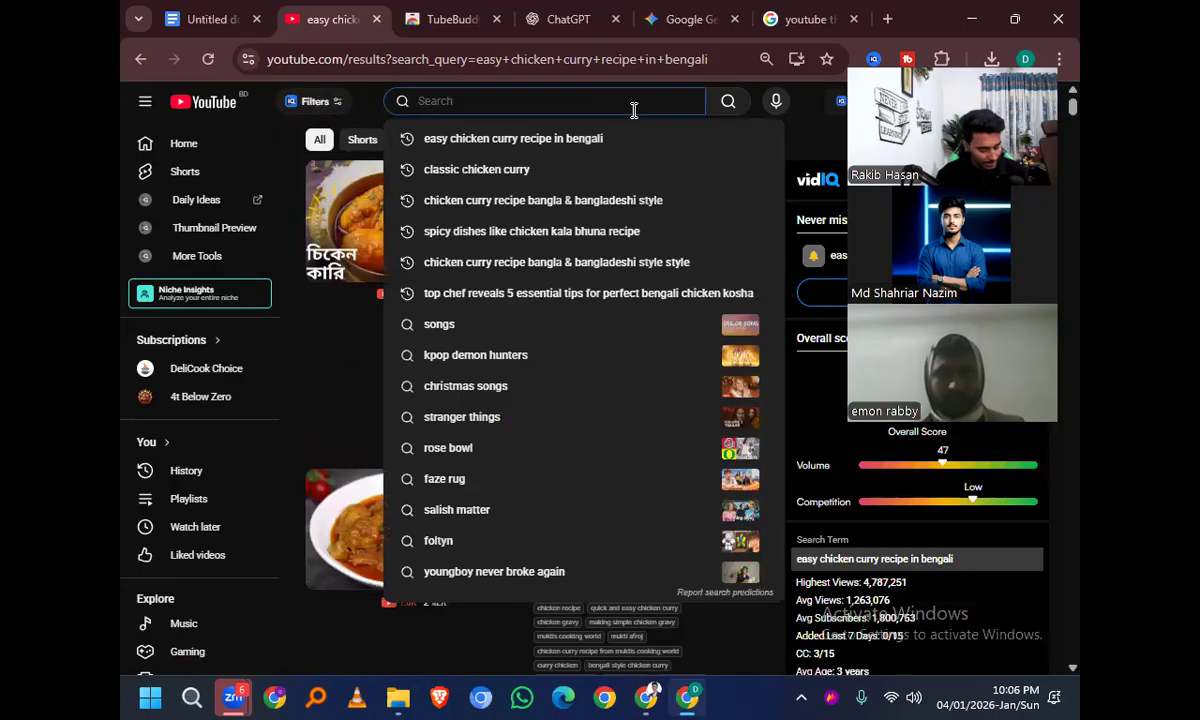
key("super+v")
scroll(574, 355, "down", 5)
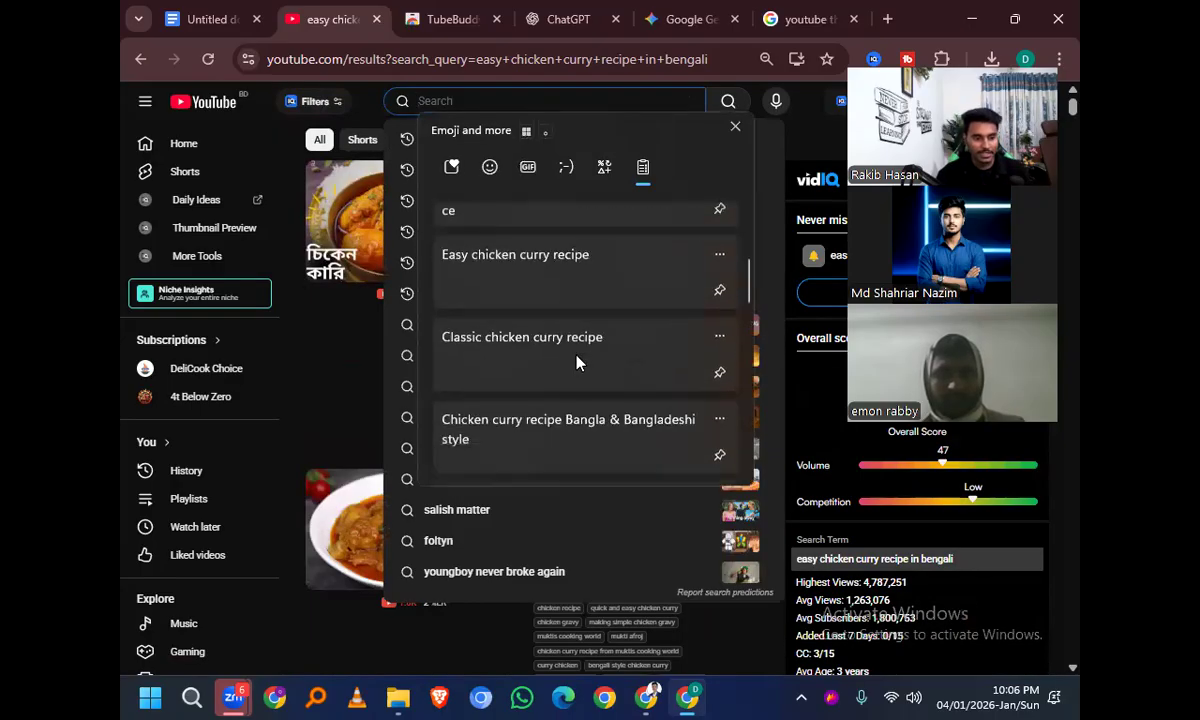
left_click(549, 430)
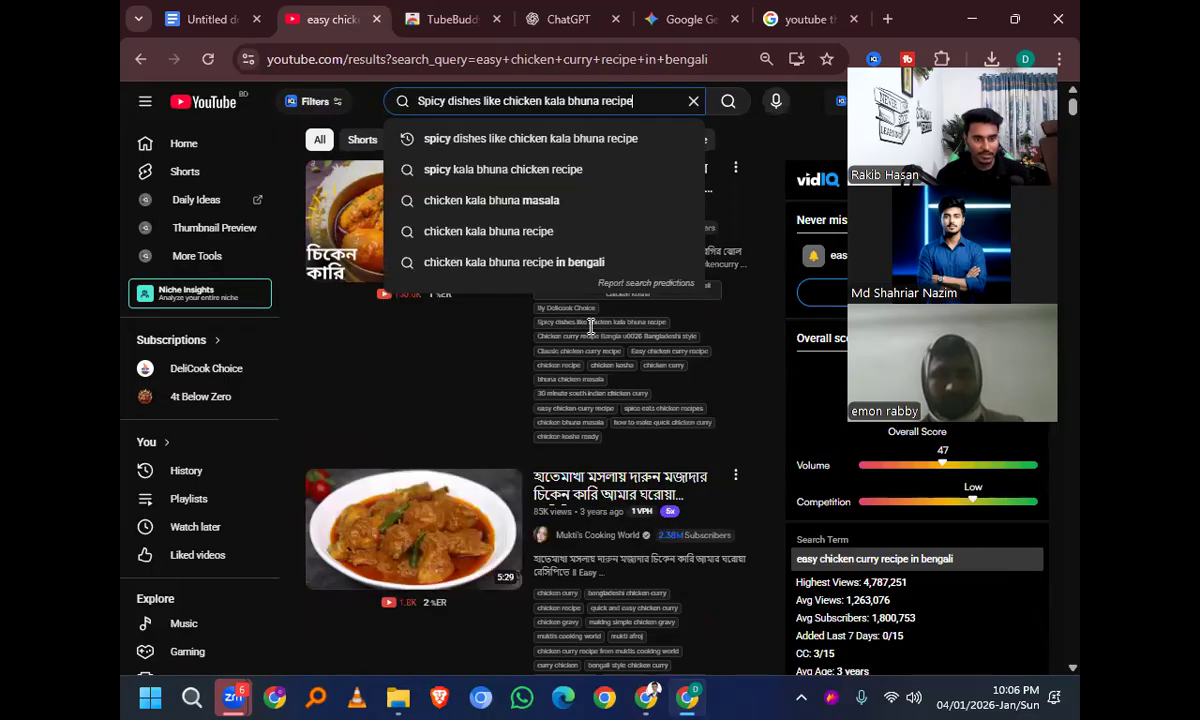
key("Return")
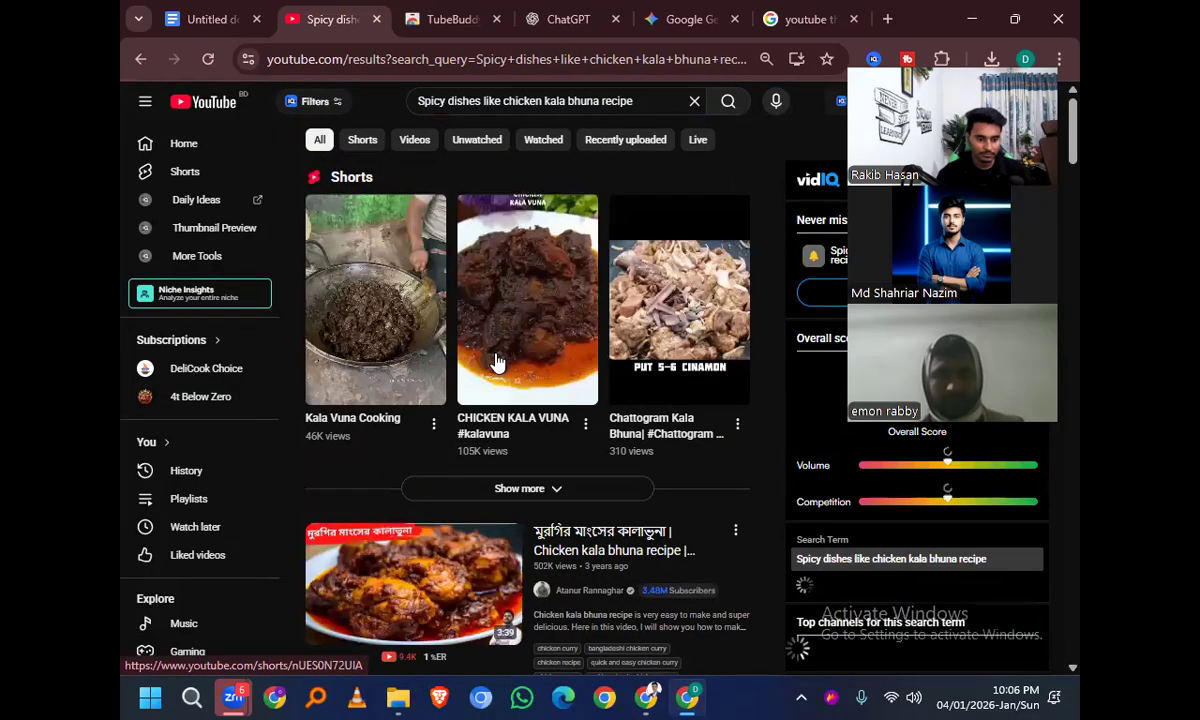
Scroll the results to find the DeliCook Choice Top Chef Reveals video.
scroll(540, 350, "down", 10)
scroll(624, 327, "down", 4)
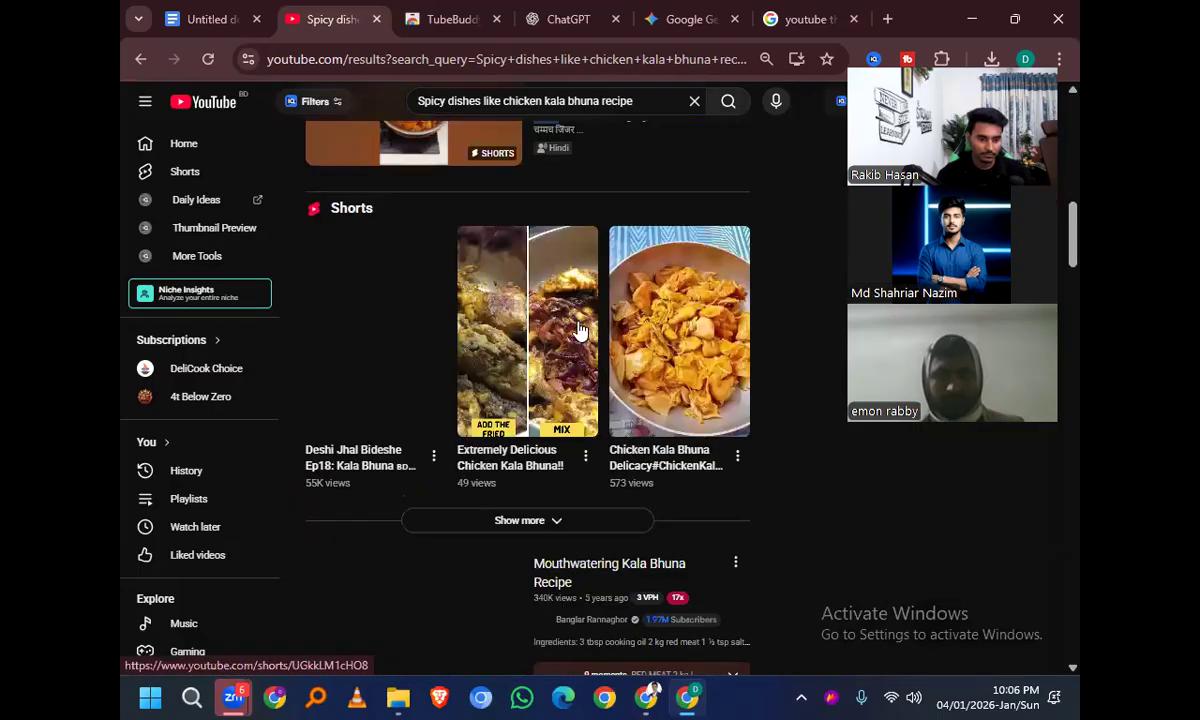
scroll(580, 330, "down", 10)
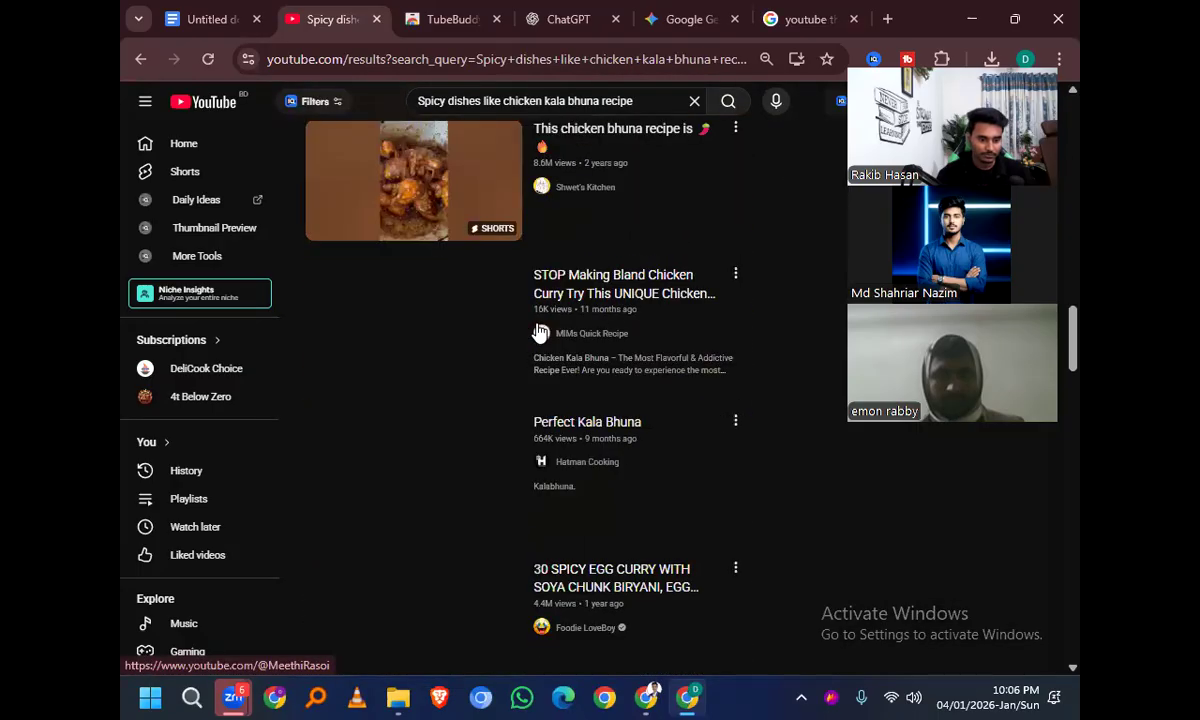
scroll(540, 333, "down", 5)
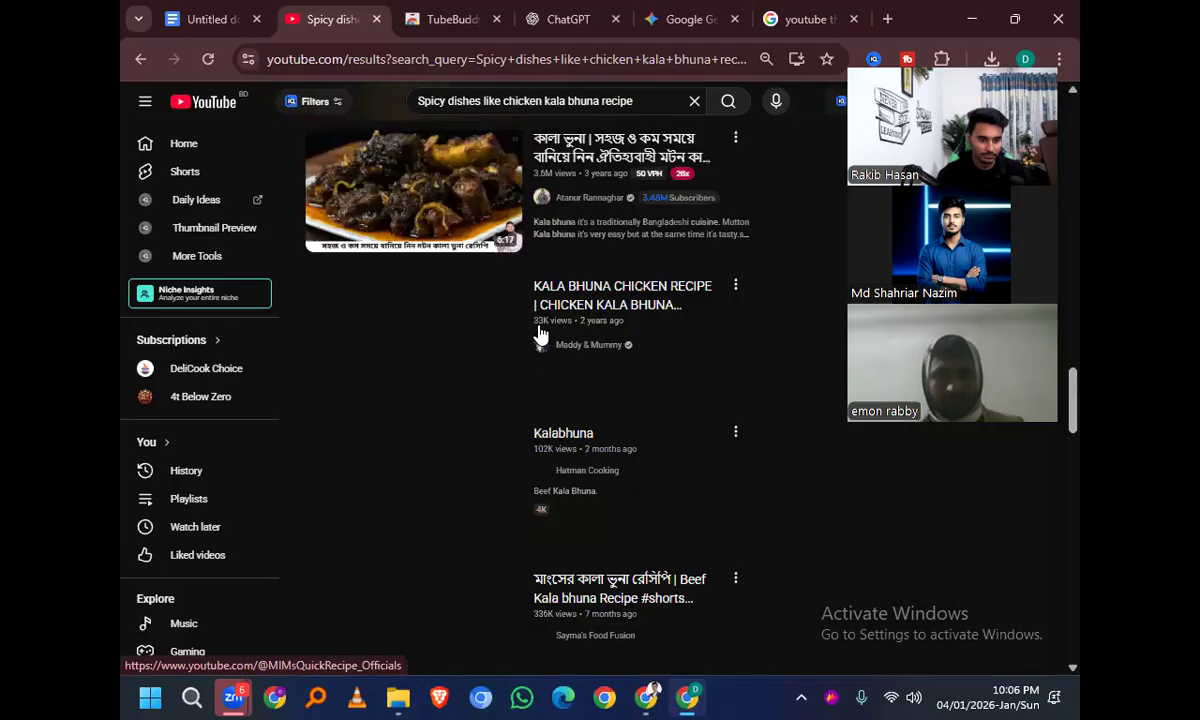
scroll(613, 305, "down", 5)
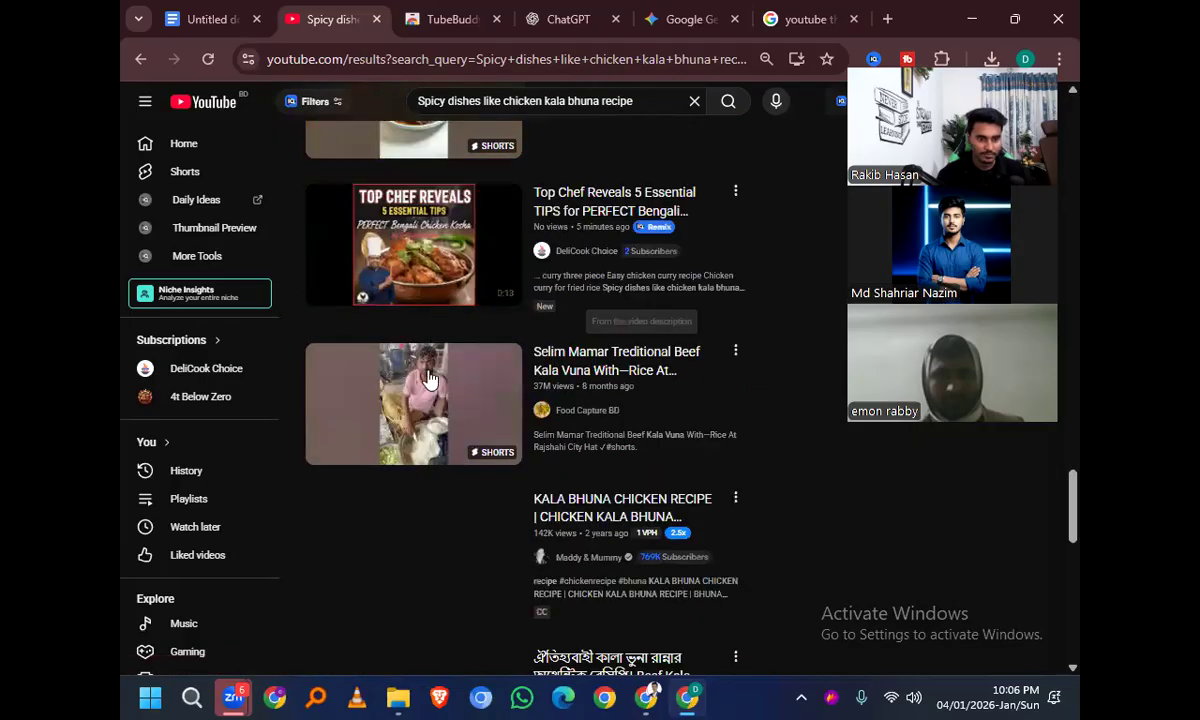